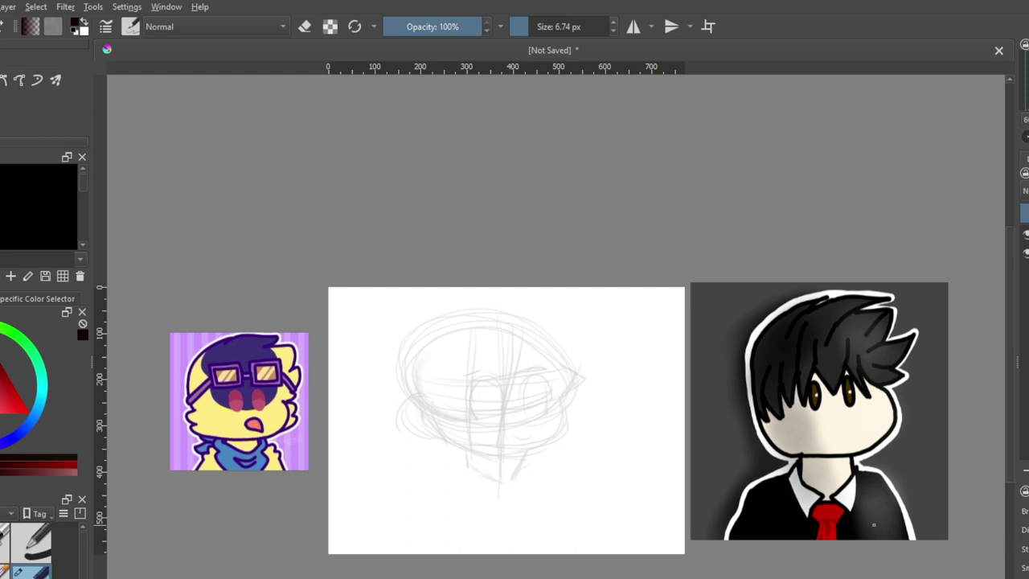
{"action": "scroll", "coordinate": [263, 433], "scroll_direction": "up", "scroll_amount": 1}
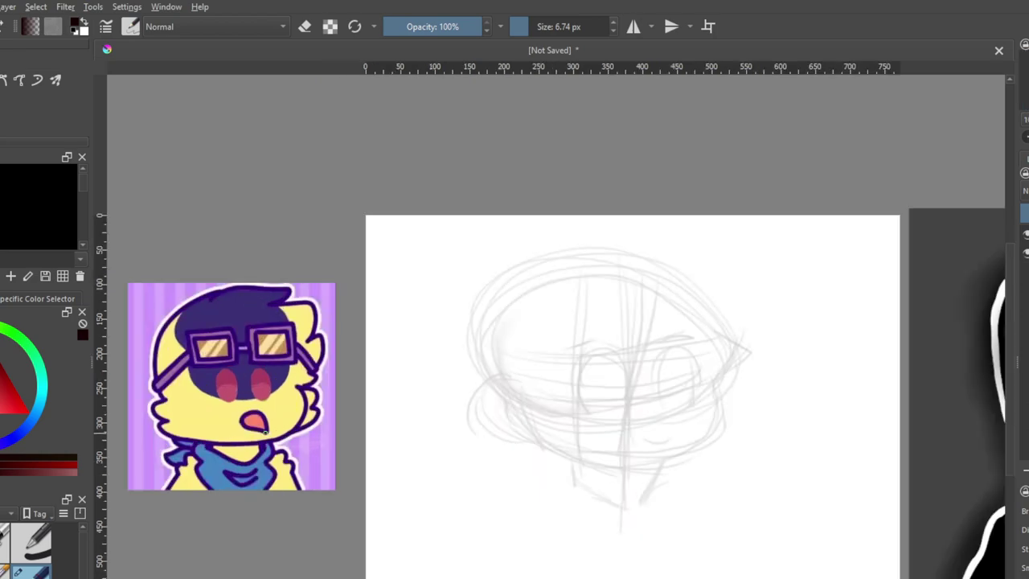
{"action": "scroll", "coordinate": [264, 434], "scroll_direction": "down", "scroll_amount": 1}
{"action": "scroll", "coordinate": [175, 462], "scroll_direction": "up", "scroll_amount": 1}
{"action": "scroll", "coordinate": [175, 462], "scroll_direction": "down", "scroll_amount": 1}
{"action": "scroll", "coordinate": [175, 462], "scroll_direction": "up", "scroll_amount": 1}
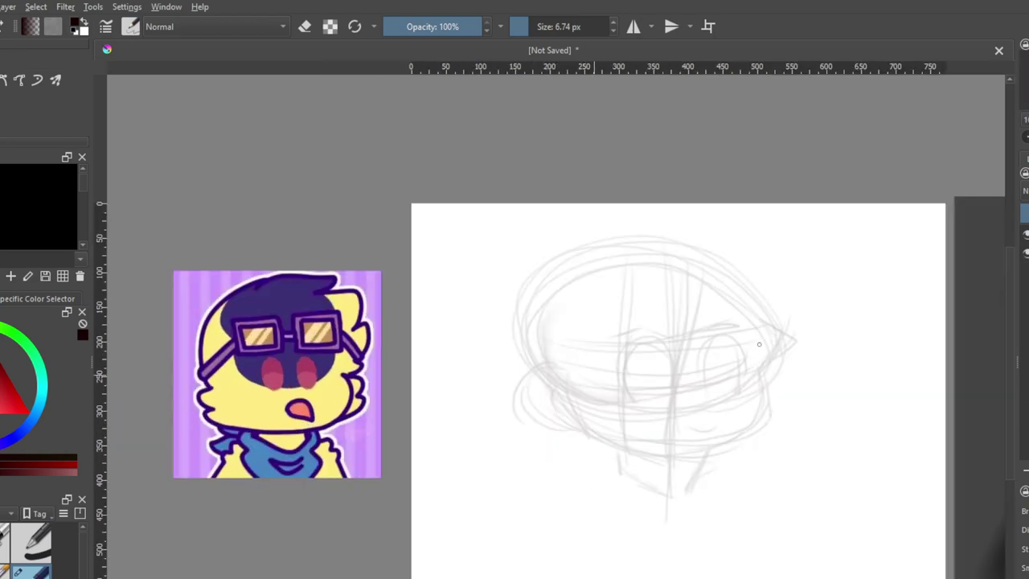
{"action": "scroll", "coordinate": [769, 342], "scroll_direction": "down", "scroll_amount": 2}
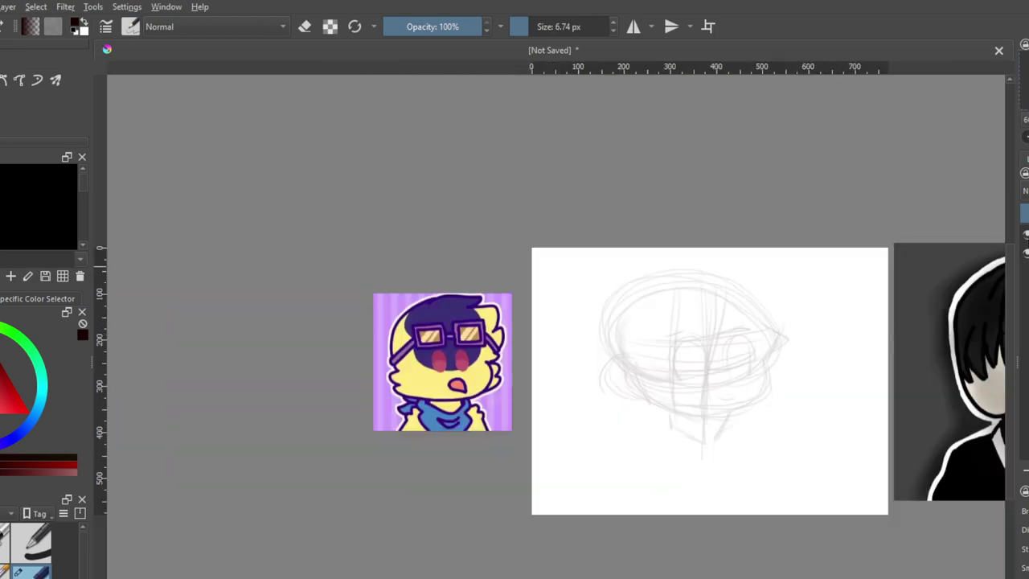
Hide the rough head sketch on the canvas and make it visible again
{"action": "key", "text": "Delete"}
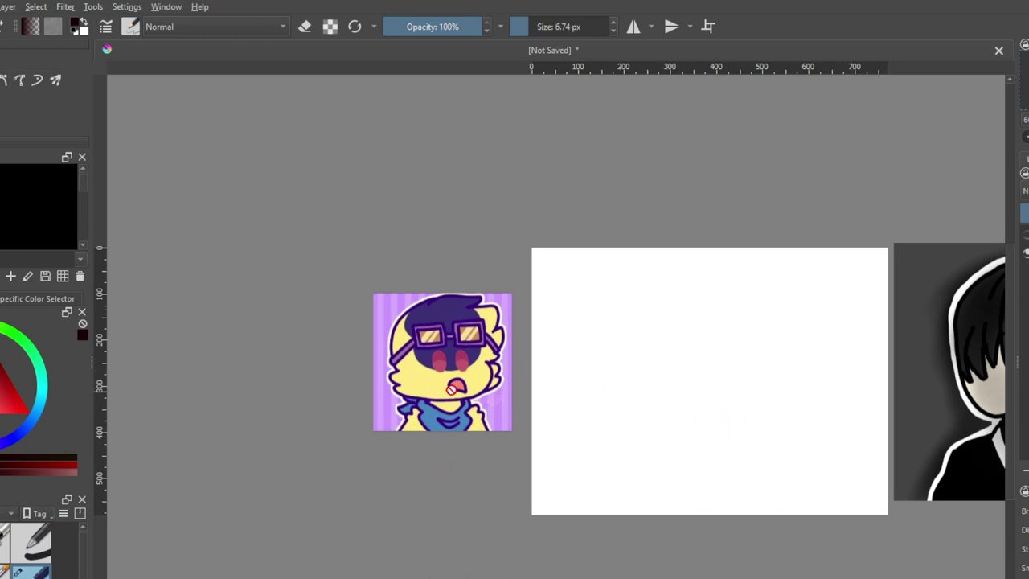
{"action": "scroll", "coordinate": [452, 390], "scroll_direction": "up", "scroll_amount": 1}
{"action": "scroll", "coordinate": [719, 421], "scroll_direction": "down", "scroll_amount": 2}
{"action": "scroll", "coordinate": [719, 420], "scroll_direction": "up", "scroll_amount": 1}
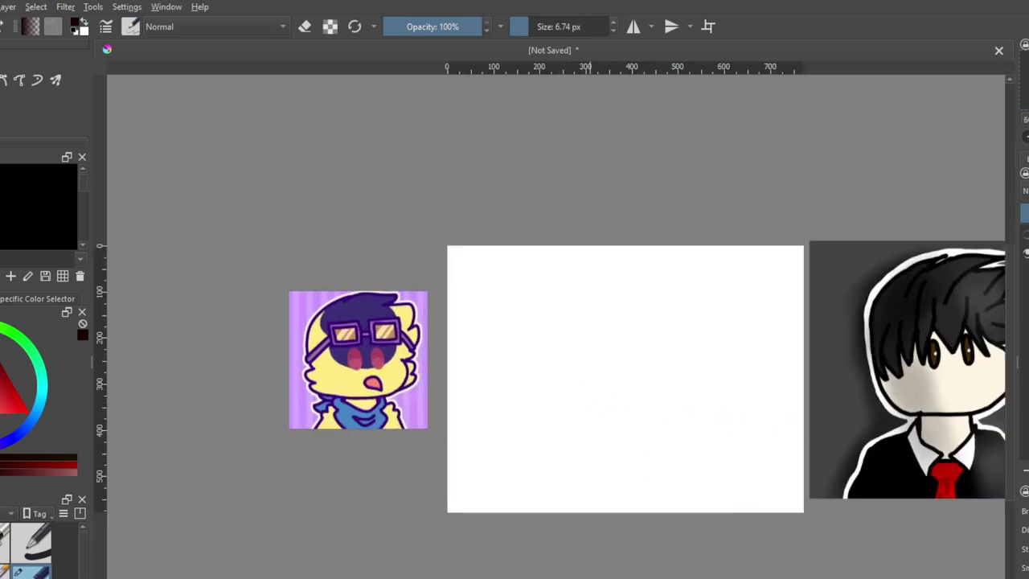
{"action": "left_click_drag", "start_coordinate": [581, 576], "coordinate": [616, 576]}
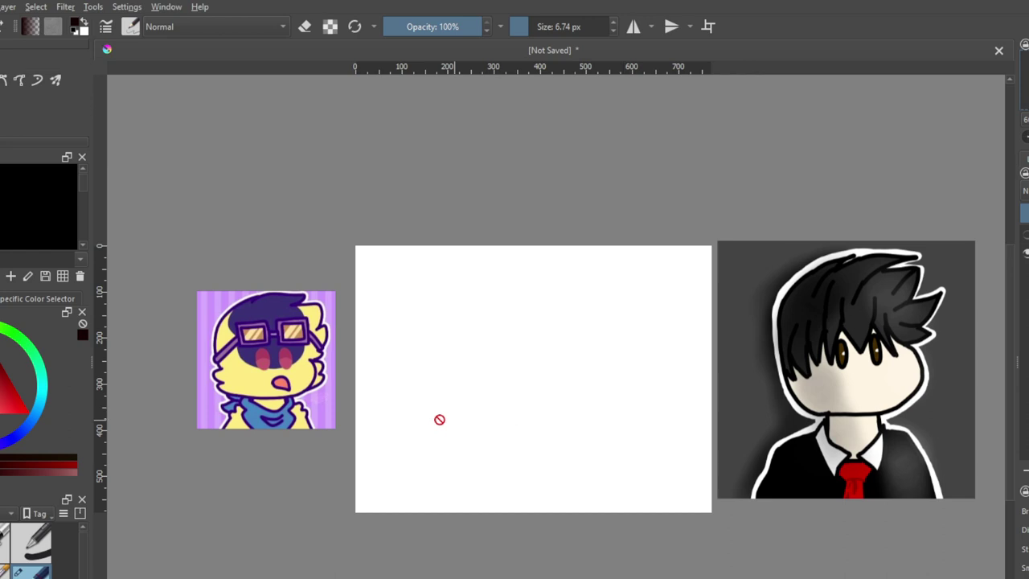
{"action": "left_click", "coordinate": [1026, 235]}
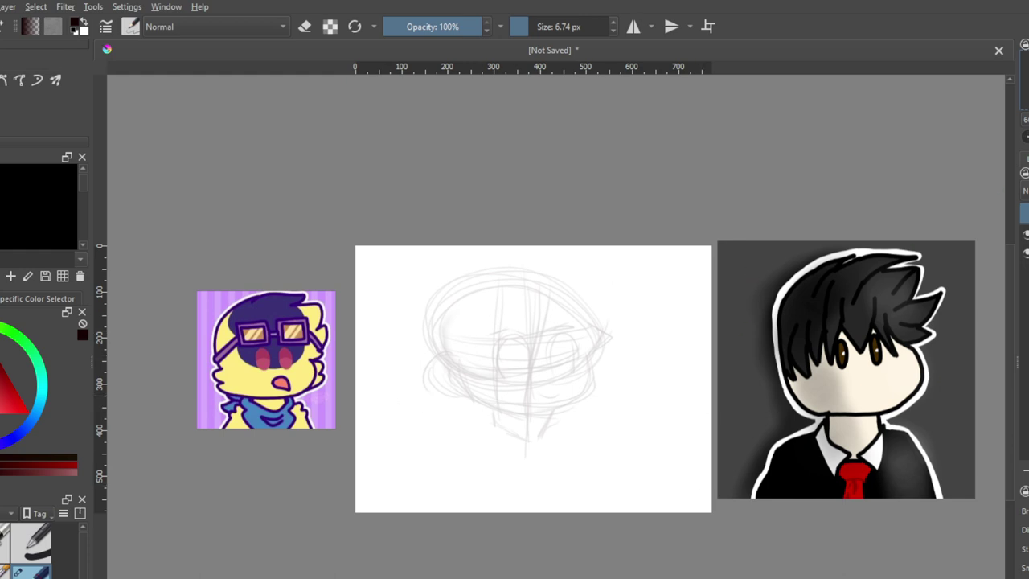
Transform the rough head sketch: enlarge it slightly and move it down on the canvas
{"action": "left_click", "coordinate": [1027, 213]}
{"action": "key", "text": "ctrl+t"}
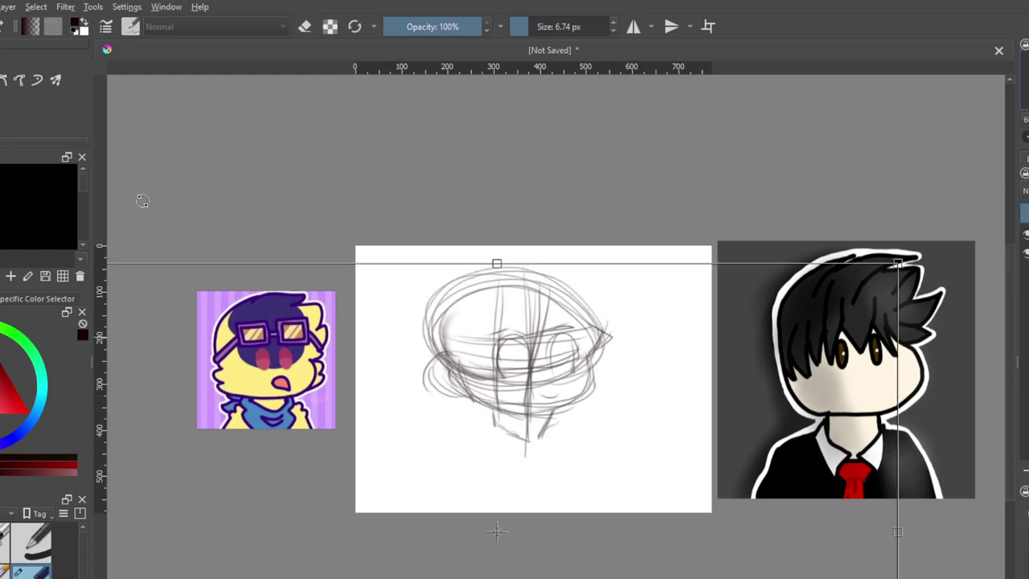
{"action": "left_click_drag", "start_coordinate": [912, 254], "coordinate": [915, 244]}
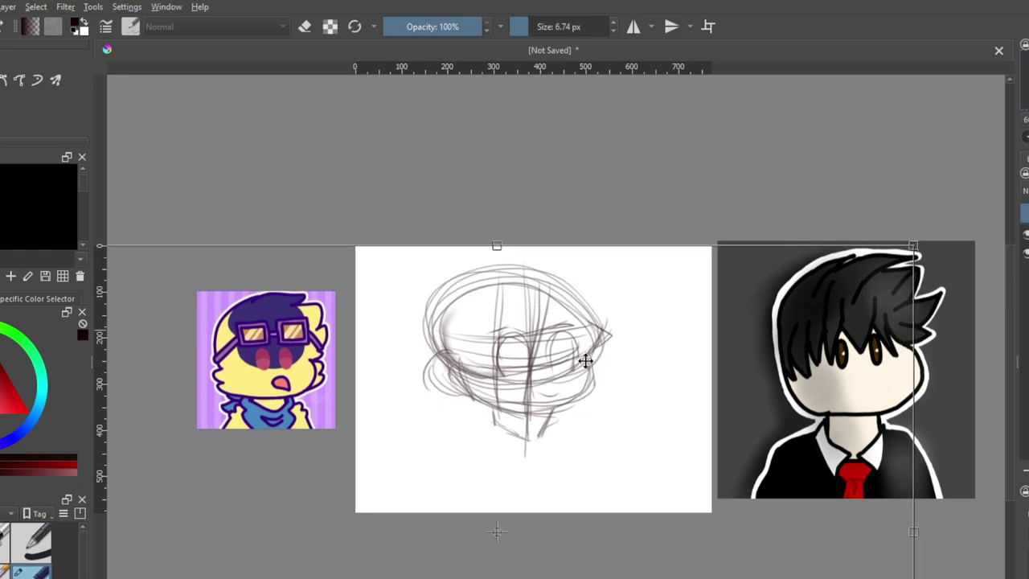
{"action": "left_click_drag", "start_coordinate": [589, 349], "coordinate": [586, 378]}
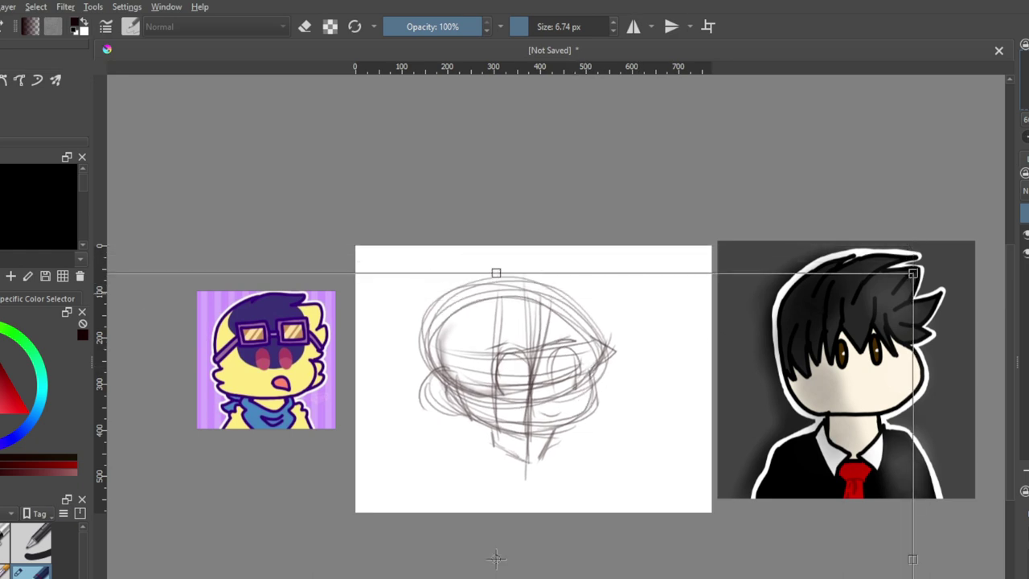
{"action": "key", "text": "b"}
On a new layer, sketch the skull in blue as a wide oval of overlapping loops over the rough head sketch
{"action": "scroll", "coordinate": [267, 342], "scroll_direction": "up", "scroll_amount": 1}
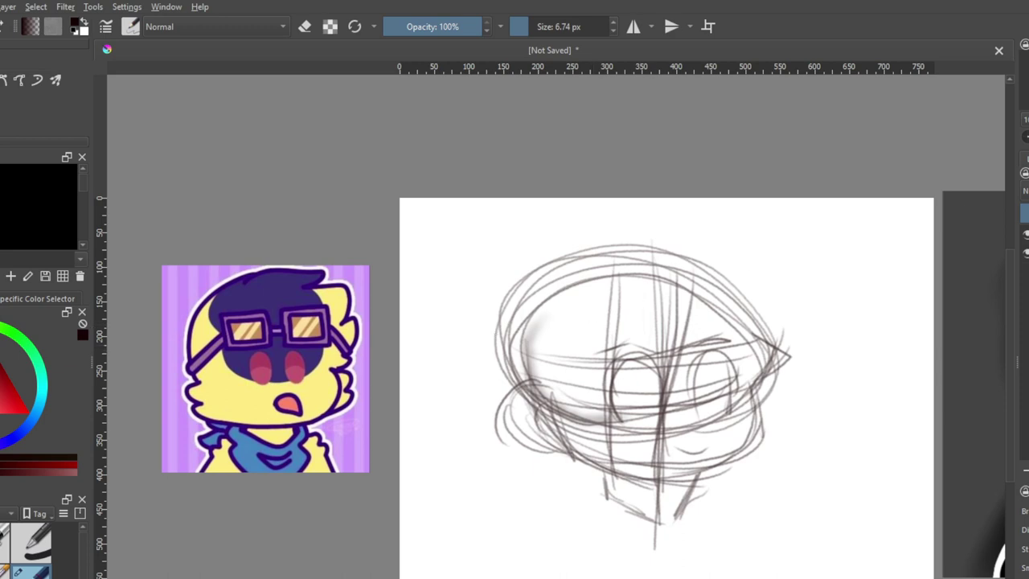
{"action": "left_click", "coordinate": [1027, 214]}
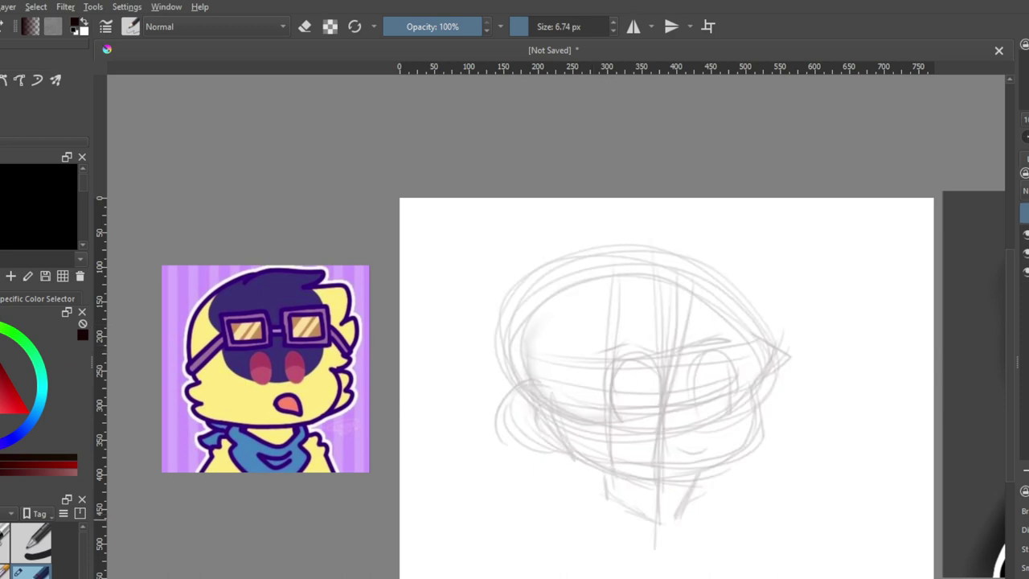
{"action": "left_click", "coordinate": [34, 412]}
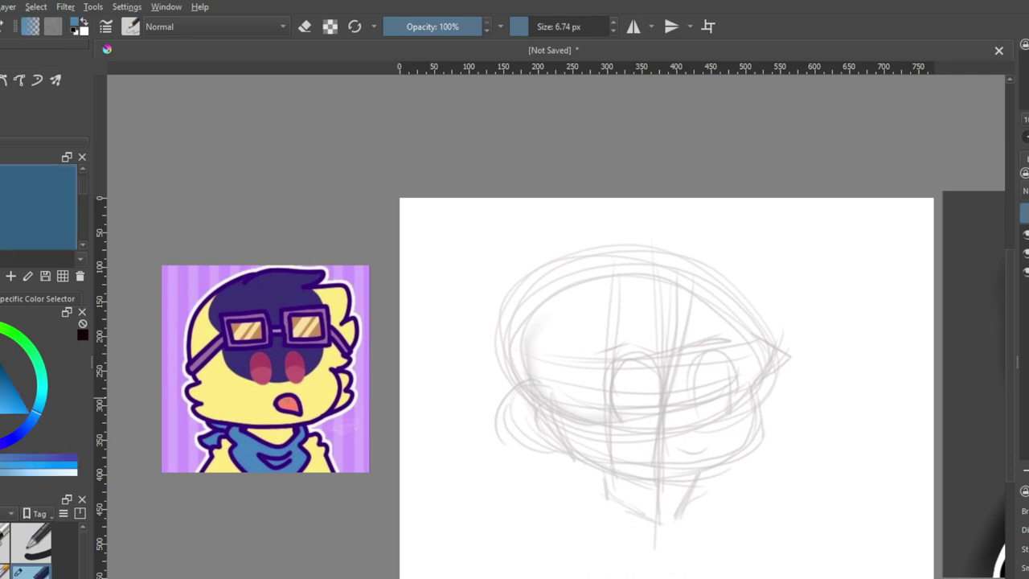
{"action": "left_click", "coordinate": [285, 362]}
{"action": "mouse_move", "coordinate": [534, 577]}
{"action": "left_mouse_down"}
{"action": "mouse_move", "coordinate": [701, 577]}
{"action": "mouse_move", "coordinate": [674, 577]}
{"action": "left_mouse_up"}
{"action": "left_click_drag", "start_coordinate": [293, 431], "coordinate": [269, 291]}
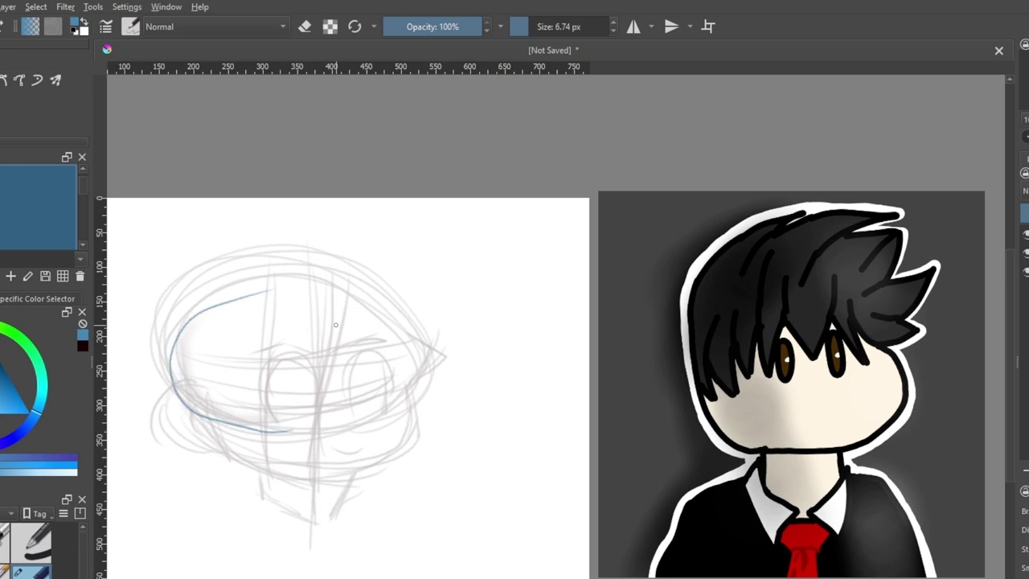
{"action": "mouse_move", "coordinate": [292, 433]}
{"action": "left_mouse_down"}
{"action": "mouse_move", "coordinate": [276, 285]}
{"action": "mouse_move", "coordinate": [328, 294]}
{"action": "left_mouse_up"}
{"action": "mouse_move", "coordinate": [196, 398]}
{"action": "left_mouse_down"}
{"action": "mouse_move", "coordinate": [382, 336]}
{"action": "mouse_move", "coordinate": [399, 414]}
{"action": "left_mouse_up"}
{"action": "mouse_move", "coordinate": [318, 420]}
{"action": "left_mouse_down"}
{"action": "mouse_move", "coordinate": [292, 426]}
{"action": "mouse_move", "coordinate": [338, 421]}
{"action": "mouse_move", "coordinate": [264, 420]}
{"action": "mouse_move", "coordinate": [290, 425]}
{"action": "mouse_move", "coordinate": [209, 402]}
{"action": "mouse_move", "coordinate": [385, 361]}
{"action": "mouse_move", "coordinate": [413, 377]}
{"action": "mouse_move", "coordinate": [209, 402]}
{"action": "left_mouse_up"}
{"action": "mouse_move", "coordinate": [376, 397]}
{"action": "left_mouse_down"}
{"action": "mouse_move", "coordinate": [391, 382]}
{"action": "mouse_move", "coordinate": [249, 384]}
{"action": "left_mouse_up"}
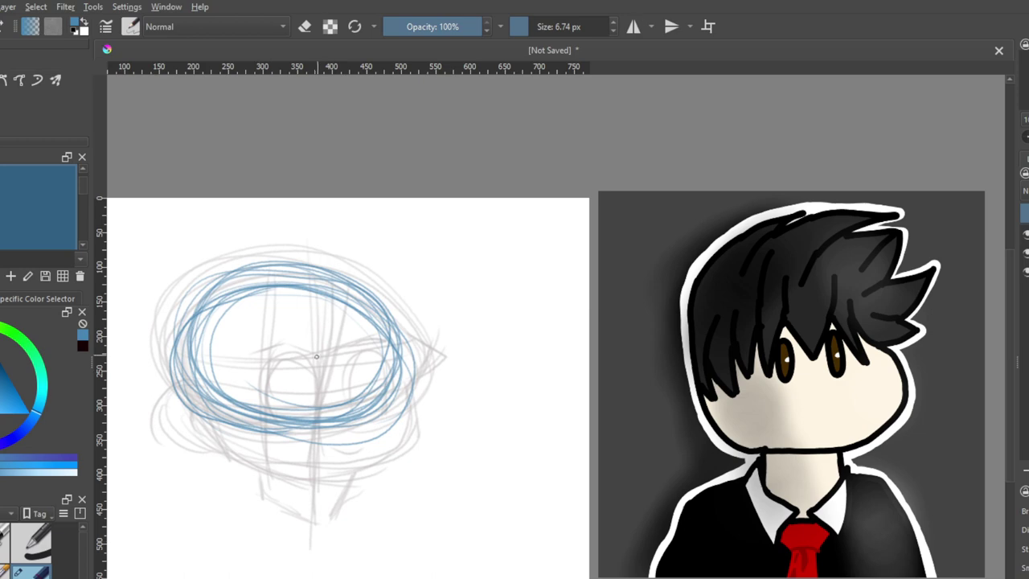
Draw a blue vertical centre guideline through the upper part of the head oval
{"action": "mouse_move", "coordinate": [584, 577]}
{"action": "left_mouse_down"}
{"action": "mouse_move", "coordinate": [503, 577]}
{"action": "mouse_move", "coordinate": [548, 578]}
{"action": "left_mouse_up"}
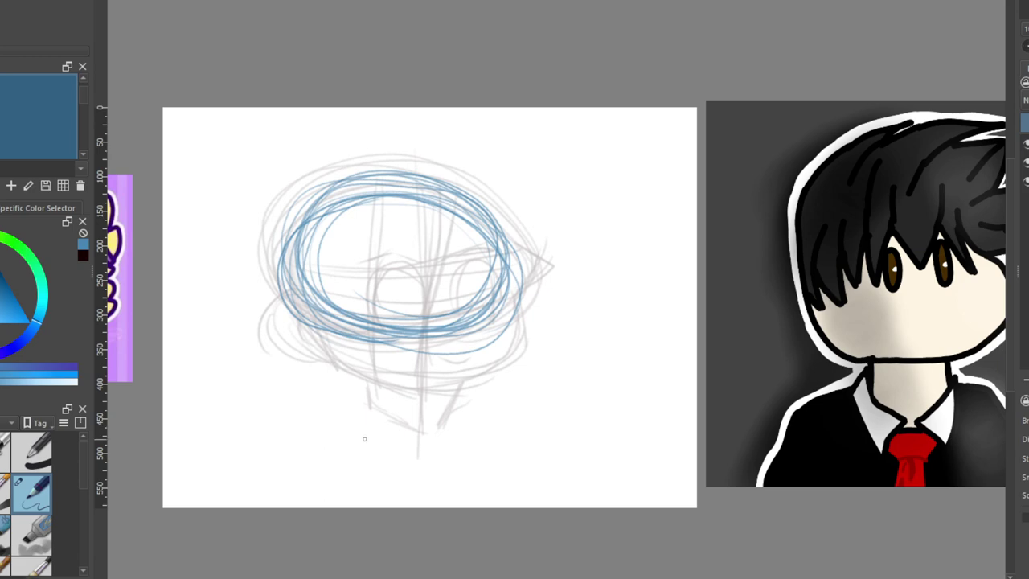
{"action": "scroll", "coordinate": [556, 306], "scroll_direction": "left", "scroll_amount": 4}
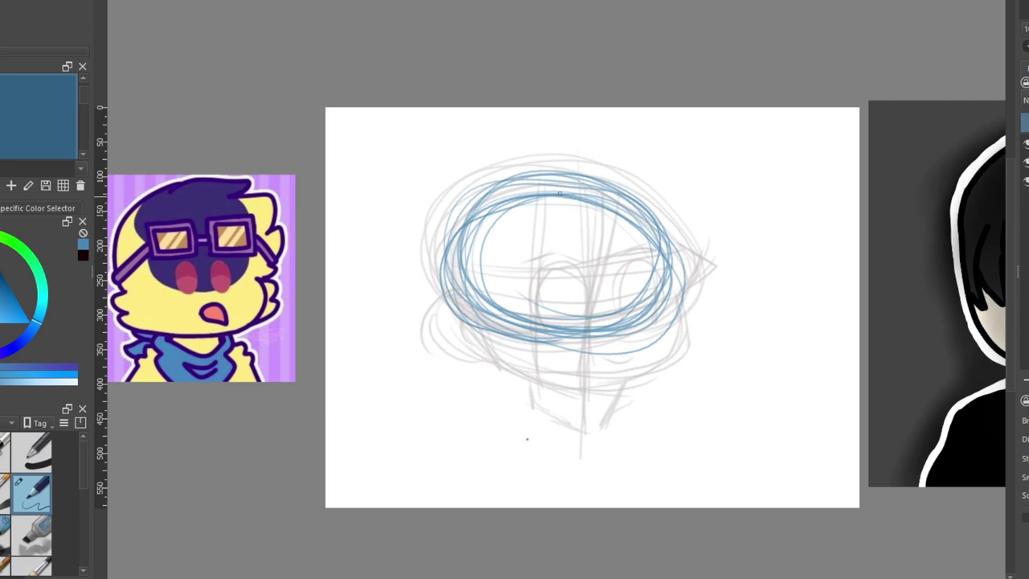
{"action": "left_click_drag", "start_coordinate": [579, 169], "coordinate": [596, 299]}
Try extending the blue centre line to the chin and adding angular jaw lines, and undo those strokes
{"action": "mouse_move", "coordinate": [586, 191]}
{"action": "left_mouse_down"}
{"action": "mouse_move", "coordinate": [595, 299]}
{"action": "mouse_move", "coordinate": [586, 438]}
{"action": "left_mouse_up"}
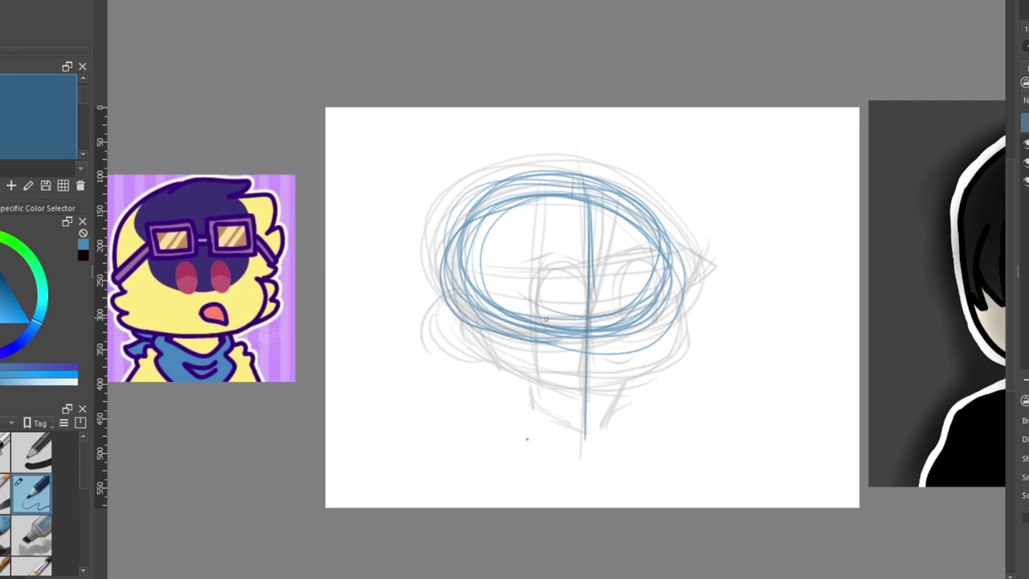
{"action": "mouse_move", "coordinate": [496, 302]}
{"action": "left_mouse_down"}
{"action": "mouse_move", "coordinate": [514, 384]}
{"action": "mouse_move", "coordinate": [514, 365]}
{"action": "mouse_move", "coordinate": [534, 405]}
{"action": "mouse_move", "coordinate": [591, 434]}
{"action": "mouse_move", "coordinate": [607, 412]}
{"action": "mouse_move", "coordinate": [606, 428]}
{"action": "mouse_move", "coordinate": [682, 307]}
{"action": "left_mouse_up"}
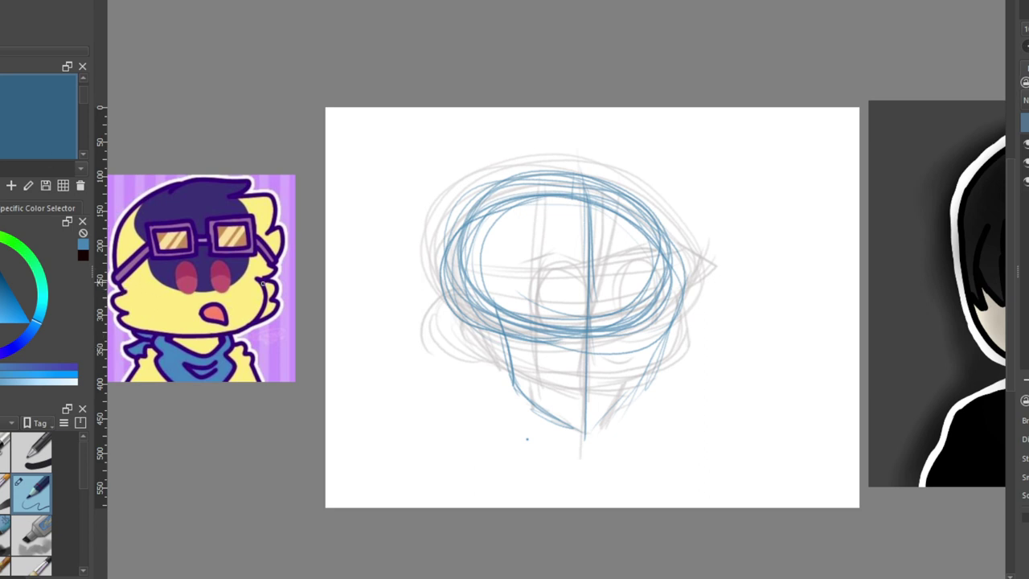
{"action": "key", "text": "ctrl+z"}
{"action": "key", "text": "ctrl+z"}
{"action": "key", "text": "ctrl+z"}
{"action": "key", "text": "ctrl+z"}
{"action": "key", "text": "ctrl+z"}
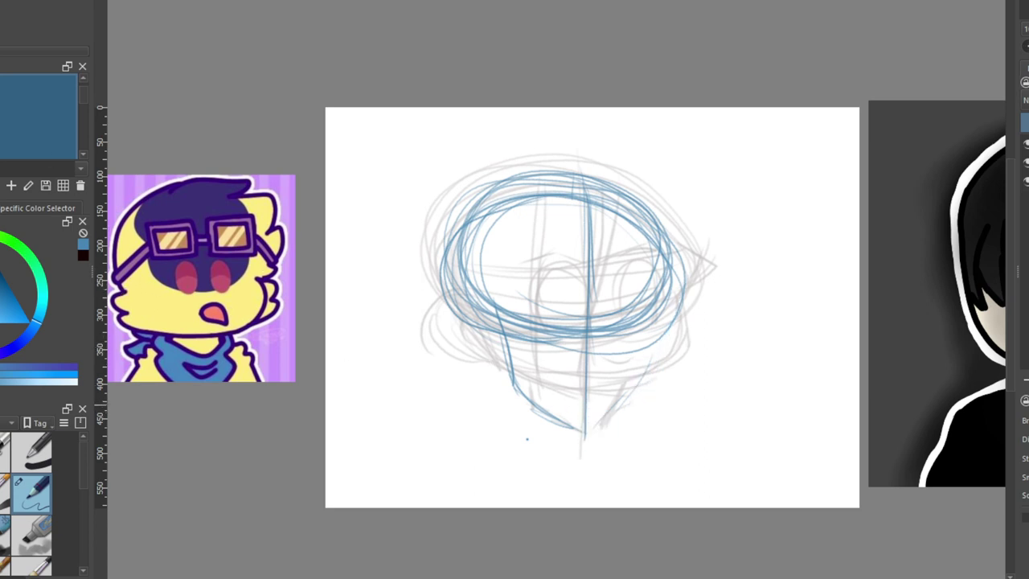
{"action": "key", "text": "ctrl+z"}
{"action": "key", "text": "ctrl+z"}
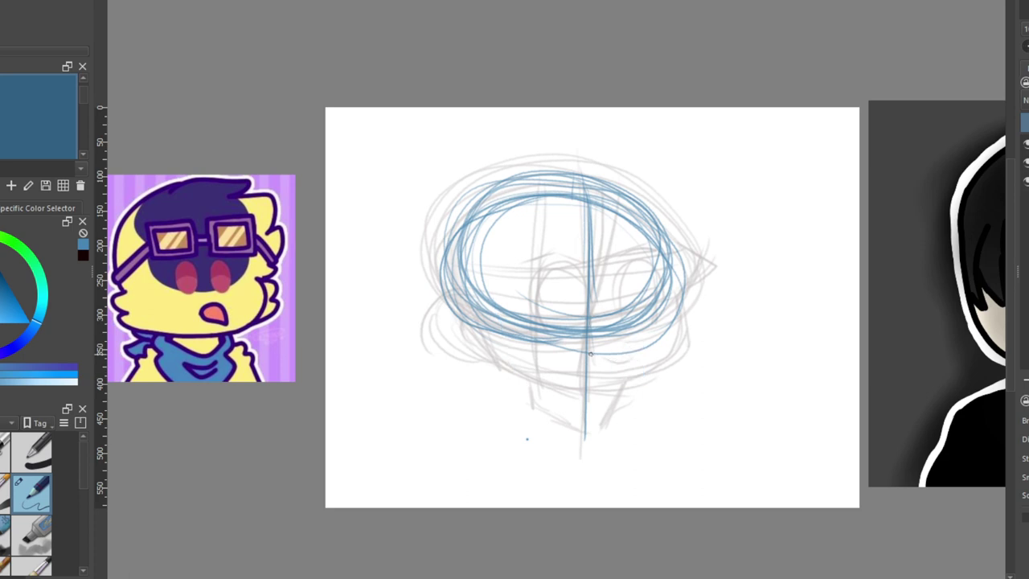
{"action": "key", "text": "ctrl+z"}
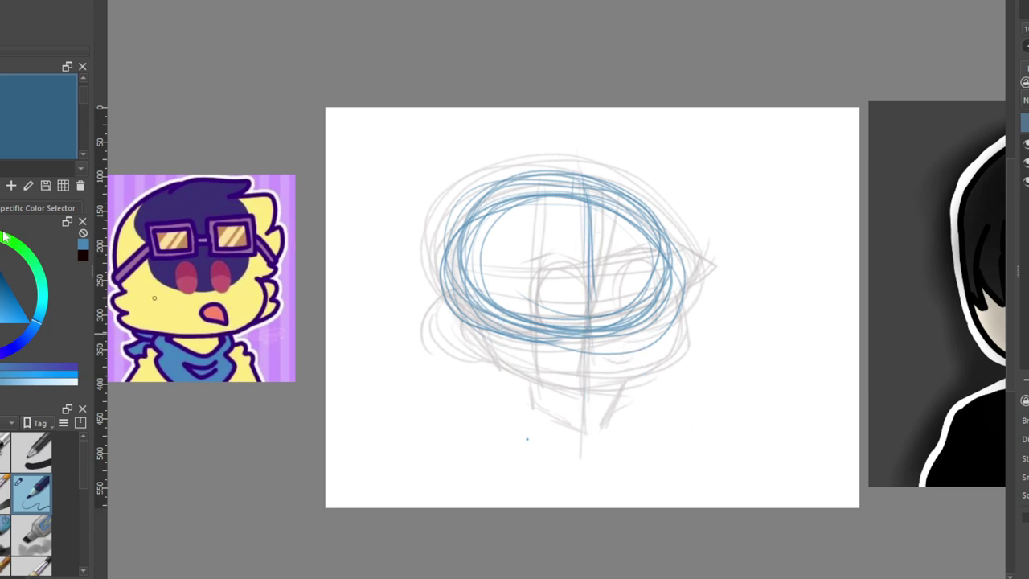
Sketch a curved dark red centre line from the top of the head oval down to the chin
{"action": "left_click", "coordinate": [0, 295]}
{"action": "left_click", "coordinate": [0, 283]}
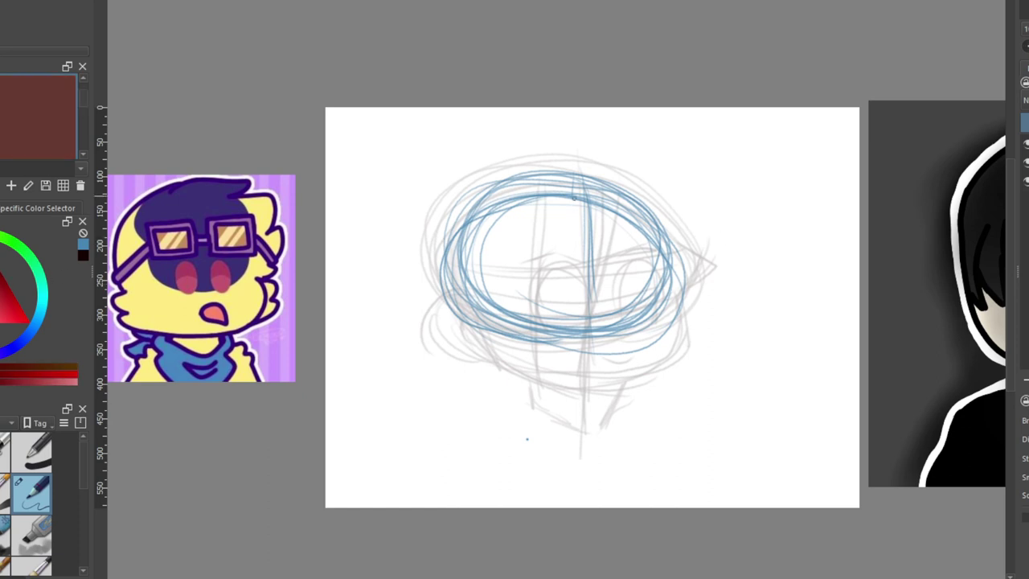
{"action": "mouse_move", "coordinate": [578, 176]}
{"action": "left_mouse_down"}
{"action": "mouse_move", "coordinate": [584, 320]}
{"action": "mouse_move", "coordinate": [601, 350]}
{"action": "mouse_move", "coordinate": [580, 398]}
{"action": "left_mouse_up"}
{"action": "left_click_drag", "start_coordinate": [600, 193], "coordinate": [601, 334]}
{"action": "mouse_move", "coordinate": [588, 173]}
{"action": "left_mouse_down"}
{"action": "mouse_move", "coordinate": [608, 308]}
{"action": "mouse_move", "coordinate": [599, 351]}
{"action": "left_mouse_up"}
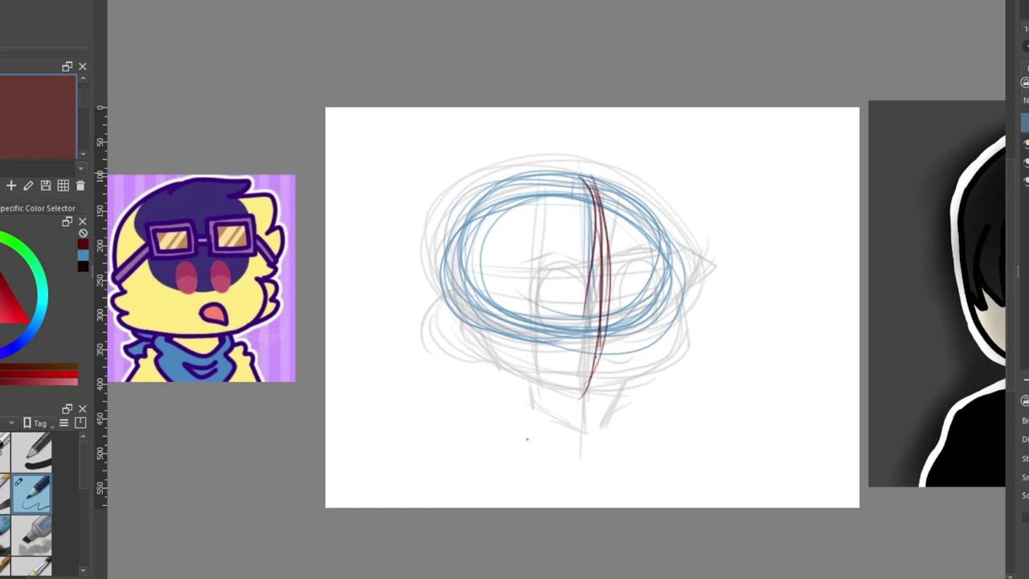
{"action": "left_click_drag", "start_coordinate": [604, 260], "coordinate": [582, 398]}
Sketch a rounded jaw in pink below the oval, curving around the chin and up the far cheek
{"action": "left_click", "coordinate": [14, 347]}
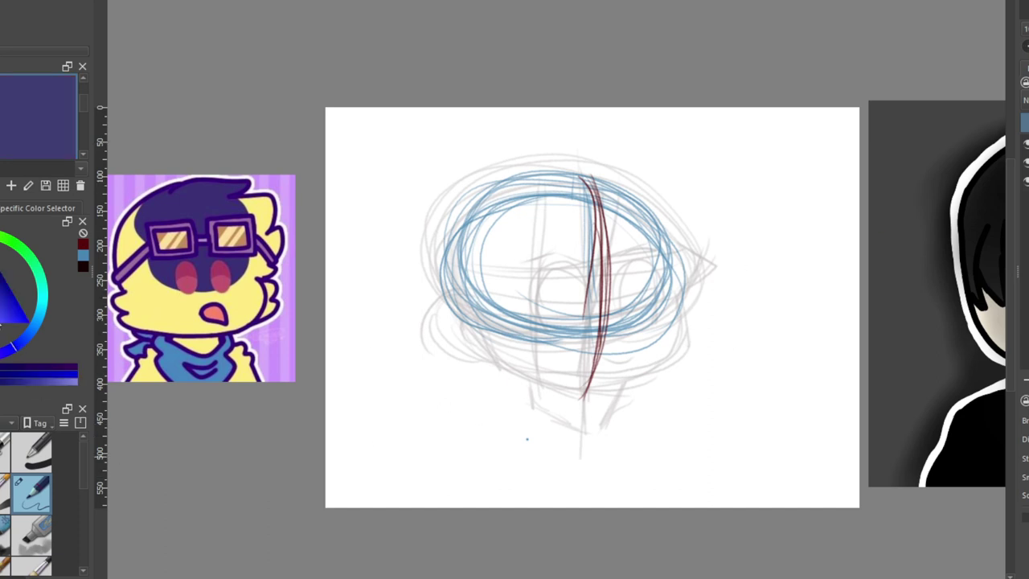
{"action": "left_click", "coordinate": [0, 343]}
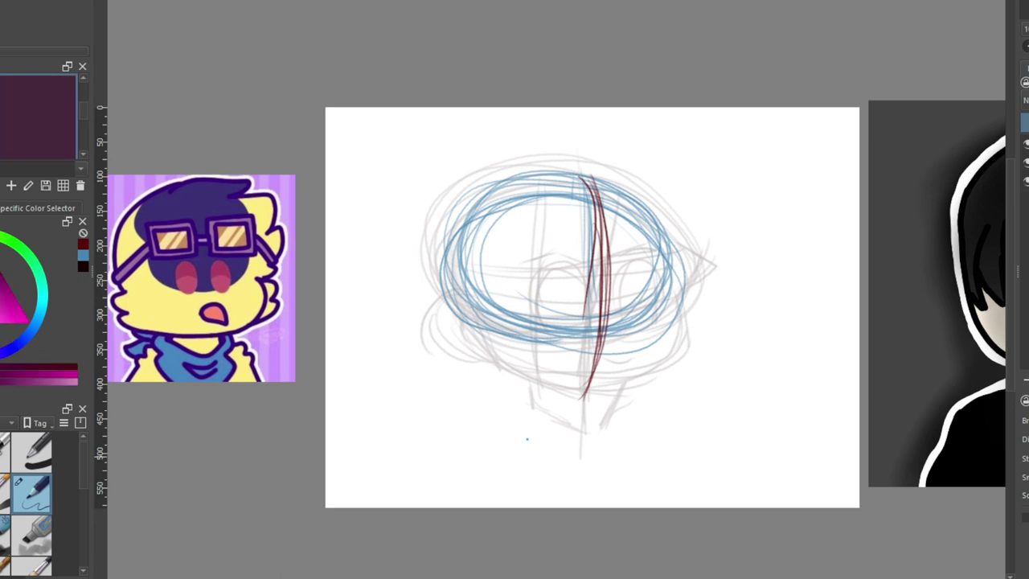
{"action": "left_click", "coordinate": [0, 308]}
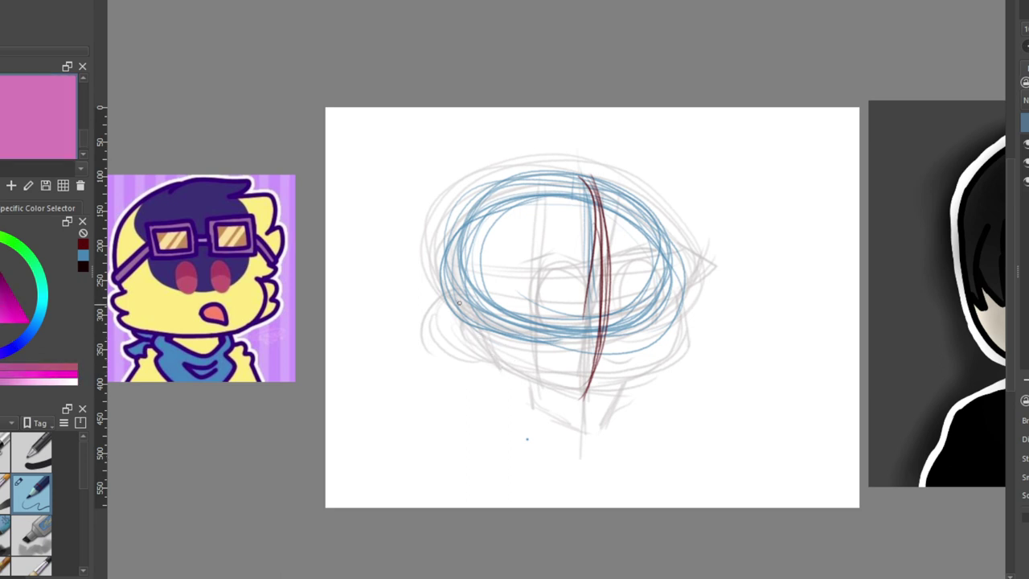
{"action": "mouse_move", "coordinate": [466, 289]}
{"action": "left_mouse_down"}
{"action": "mouse_move", "coordinate": [480, 299]}
{"action": "mouse_move", "coordinate": [494, 357]}
{"action": "left_mouse_up"}
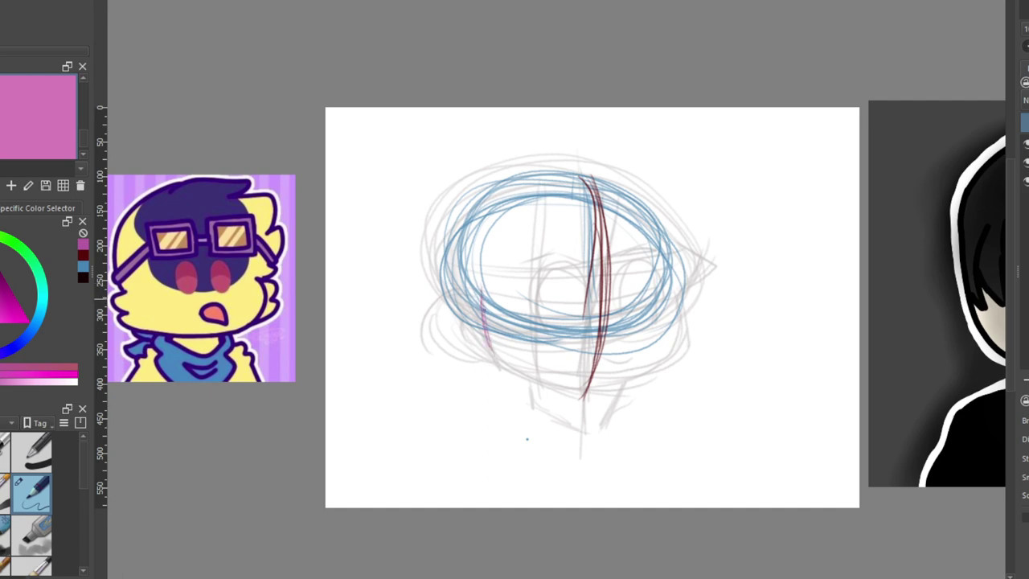
{"action": "mouse_move", "coordinate": [484, 311]}
{"action": "left_mouse_down"}
{"action": "mouse_move", "coordinate": [502, 365]}
{"action": "mouse_move", "coordinate": [597, 399]}
{"action": "left_mouse_up"}
{"action": "mouse_move", "coordinate": [506, 360]}
{"action": "left_mouse_down"}
{"action": "mouse_move", "coordinate": [578, 391]}
{"action": "mouse_move", "coordinate": [631, 391]}
{"action": "left_mouse_up"}
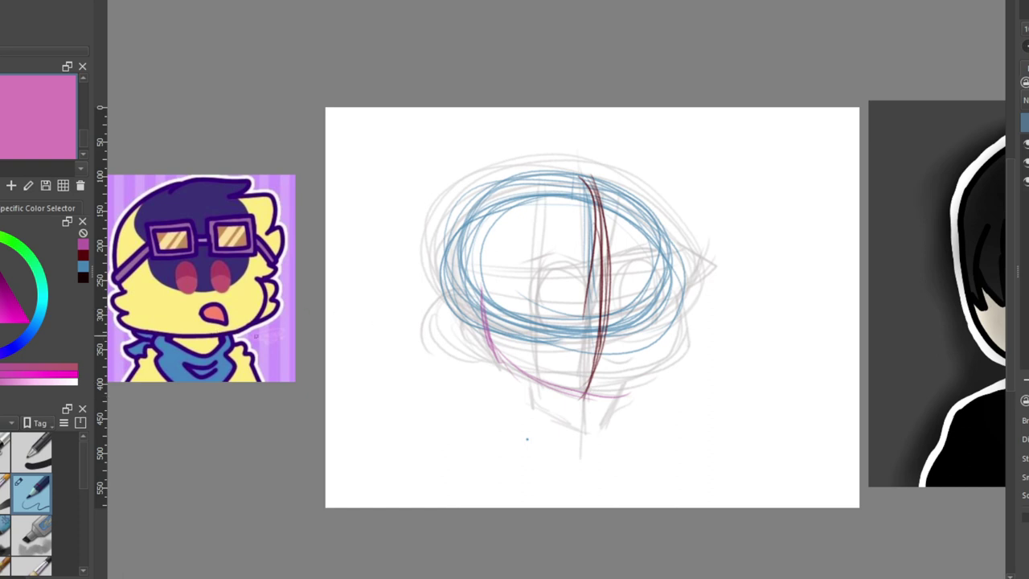
{"action": "mouse_move", "coordinate": [587, 389]}
{"action": "left_mouse_down"}
{"action": "mouse_move", "coordinate": [682, 357]}
{"action": "mouse_move", "coordinate": [682, 321]}
{"action": "mouse_move", "coordinate": [685, 357]}
{"action": "mouse_move", "coordinate": [632, 390]}
{"action": "left_mouse_up"}
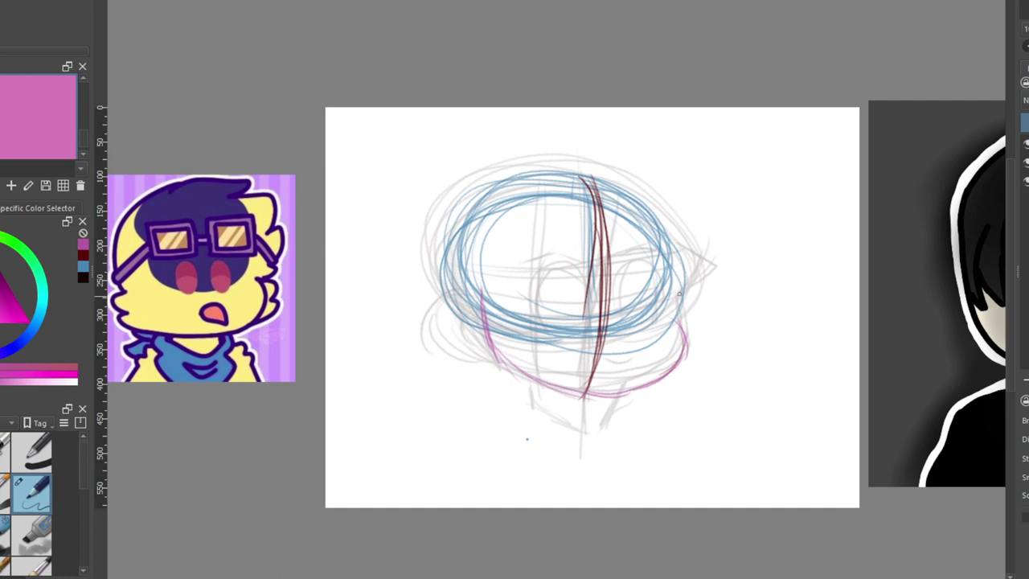
{"action": "left_click_drag", "start_coordinate": [675, 318], "coordinate": [688, 278]}
Sketch a pink ear with inner detail where the jaw's left end meets the head oval
{"action": "left_click_drag", "start_coordinate": [559, 578], "coordinate": [623, 577]}
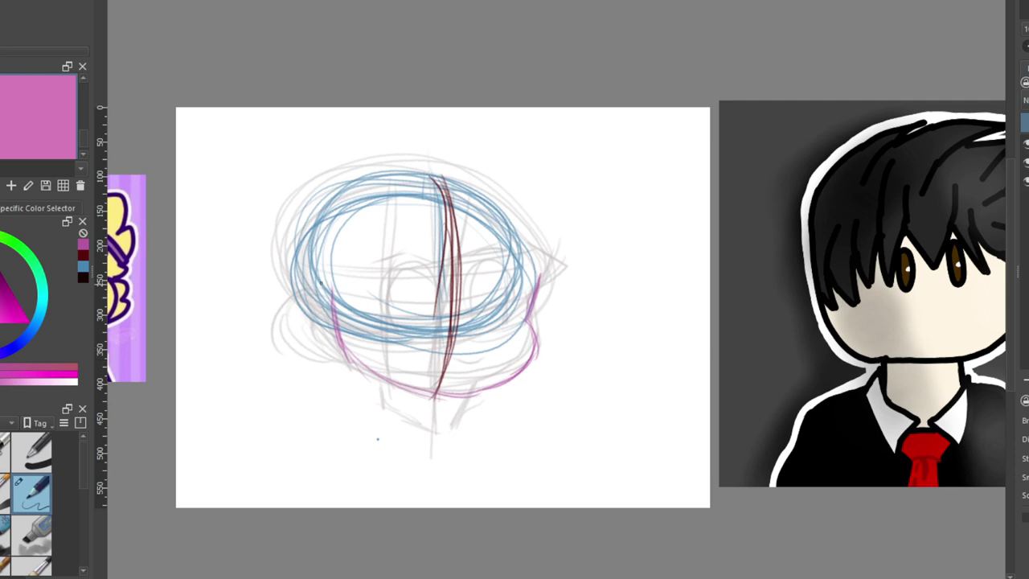
{"action": "mouse_move", "coordinate": [315, 283]}
{"action": "left_mouse_down"}
{"action": "mouse_move", "coordinate": [306, 344]}
{"action": "mouse_move", "coordinate": [310, 306]}
{"action": "mouse_move", "coordinate": [315, 342]}
{"action": "mouse_move", "coordinate": [310, 332]}
{"action": "mouse_move", "coordinate": [341, 358]}
{"action": "mouse_move", "coordinate": [328, 292]}
{"action": "left_mouse_up"}
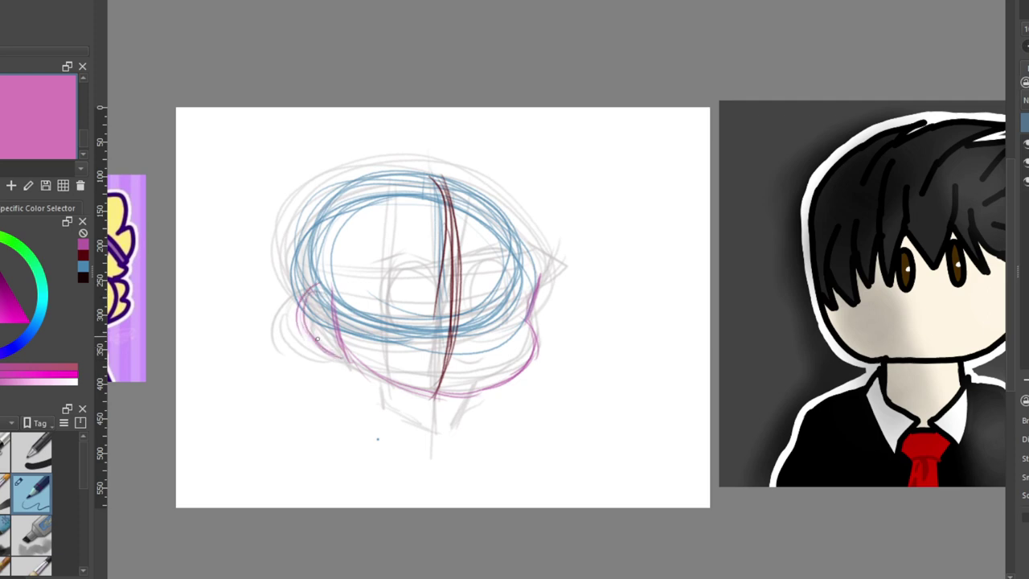
{"action": "mouse_move", "coordinate": [307, 335]}
{"action": "left_mouse_down"}
{"action": "mouse_move", "coordinate": [337, 298]}
{"action": "mouse_move", "coordinate": [322, 293]}
{"action": "mouse_move", "coordinate": [323, 354]}
{"action": "left_mouse_up"}
{"action": "mouse_move", "coordinate": [315, 310]}
{"action": "left_mouse_down"}
{"action": "mouse_move", "coordinate": [333, 323]}
{"action": "mouse_move", "coordinate": [332, 345]}
{"action": "left_mouse_up"}
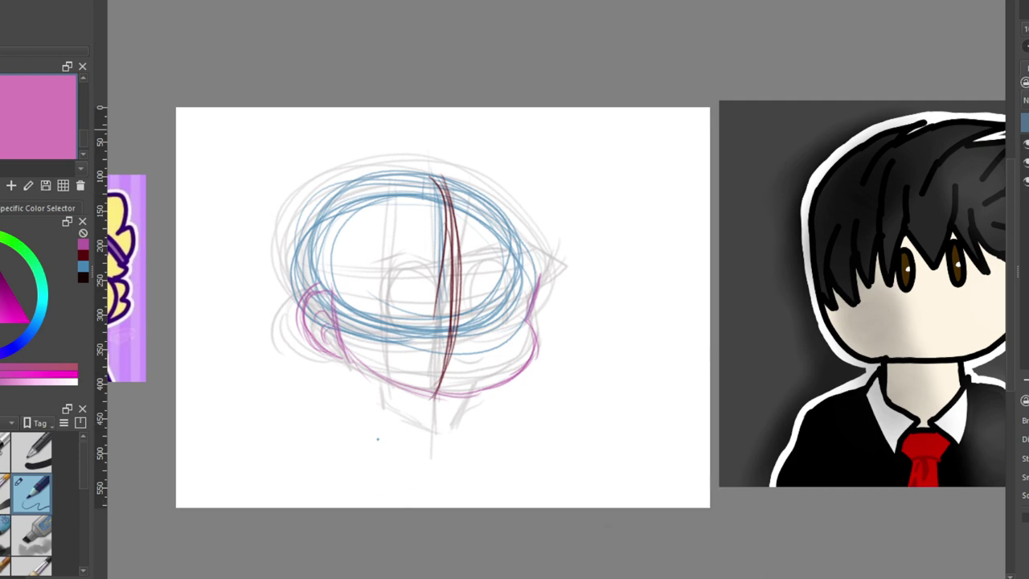
{"action": "key", "text": "m"}
{"action": "mouse_move", "coordinate": [608, 577]}
{"action": "left_mouse_down"}
{"action": "mouse_move", "coordinate": [480, 577]}
{"action": "mouse_move", "coordinate": [514, 577]}
{"action": "left_mouse_up"}
{"action": "left_click_drag", "start_coordinate": [967, 439], "coordinate": [789, 439]}
{"action": "key", "text": "m"}
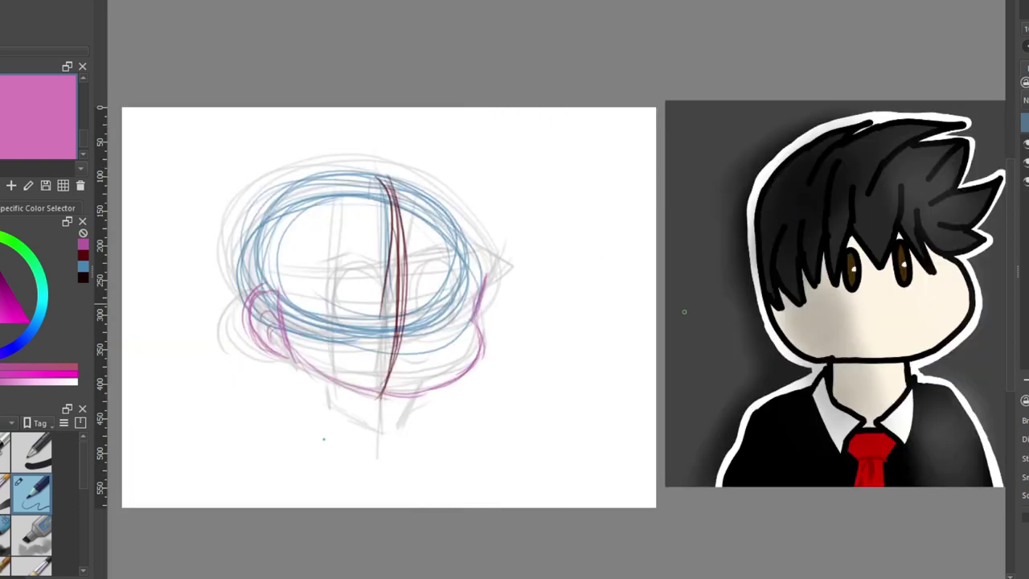
{"action": "left_click_drag", "start_coordinate": [628, 576], "coordinate": [488, 576]}
{"action": "left_click_drag", "start_coordinate": [671, 439], "coordinate": [287, 439]}
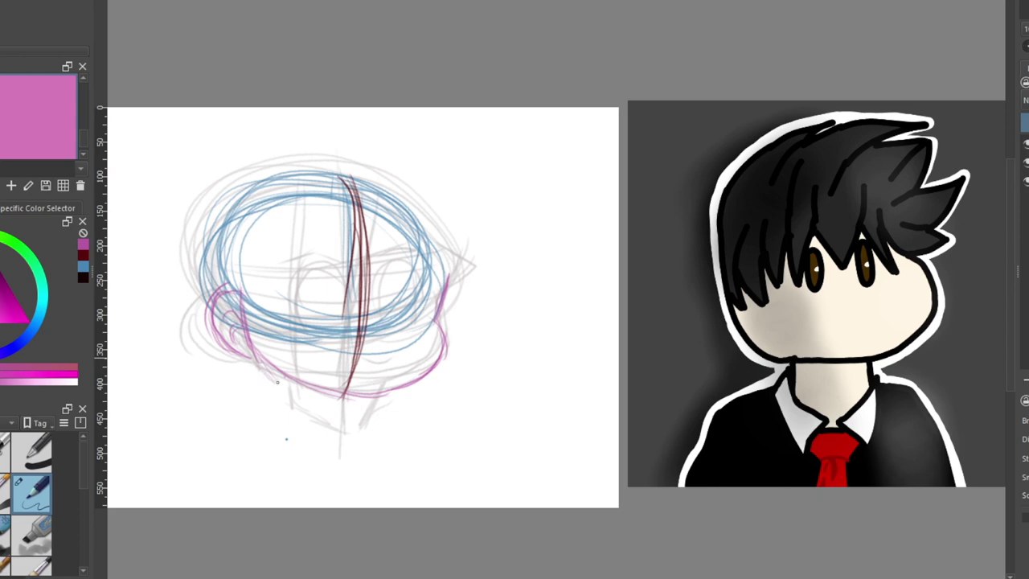
Sketch a pink neck below the chin with slanted sides and a pointed base, reinforcing the jaw's underside with a few strokes
{"action": "mouse_move", "coordinate": [266, 372]}
{"action": "left_mouse_down"}
{"action": "mouse_move", "coordinate": [288, 376]}
{"action": "mouse_move", "coordinate": [291, 412]}
{"action": "mouse_move", "coordinate": [355, 439]}
{"action": "mouse_move", "coordinate": [381, 399]}
{"action": "left_mouse_up"}
{"action": "left_click_drag", "start_coordinate": [360, 437], "coordinate": [379, 401]}
{"action": "mouse_move", "coordinate": [302, 356]}
{"action": "left_mouse_down"}
{"action": "mouse_move", "coordinate": [287, 401]}
{"action": "mouse_move", "coordinate": [348, 377]}
{"action": "mouse_move", "coordinate": [385, 392]}
{"action": "mouse_move", "coordinate": [360, 432]}
{"action": "left_mouse_up"}
{"action": "left_click_drag", "start_coordinate": [381, 384], "coordinate": [357, 434]}
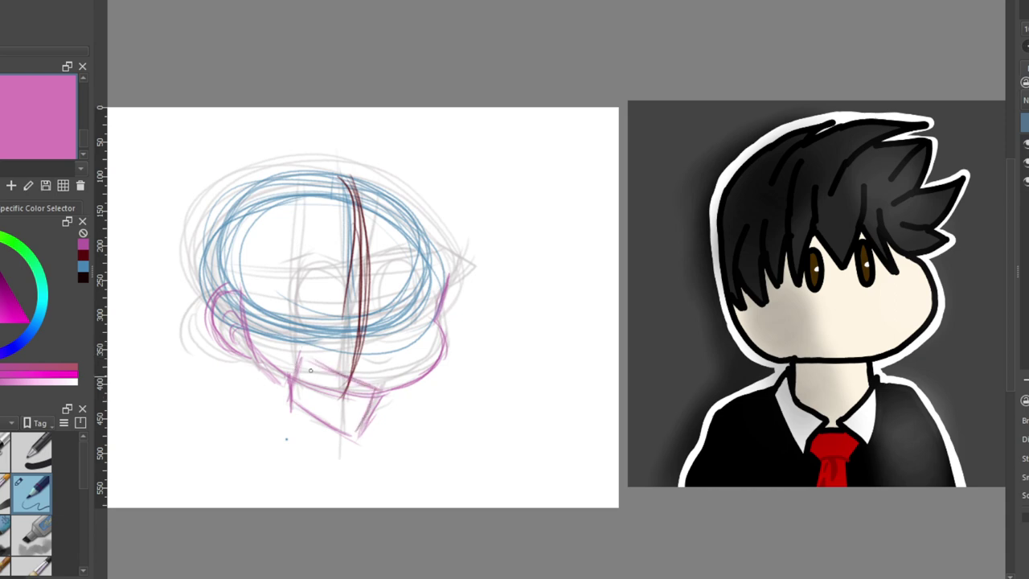
{"action": "left_click_drag", "start_coordinate": [316, 371], "coordinate": [370, 394]}
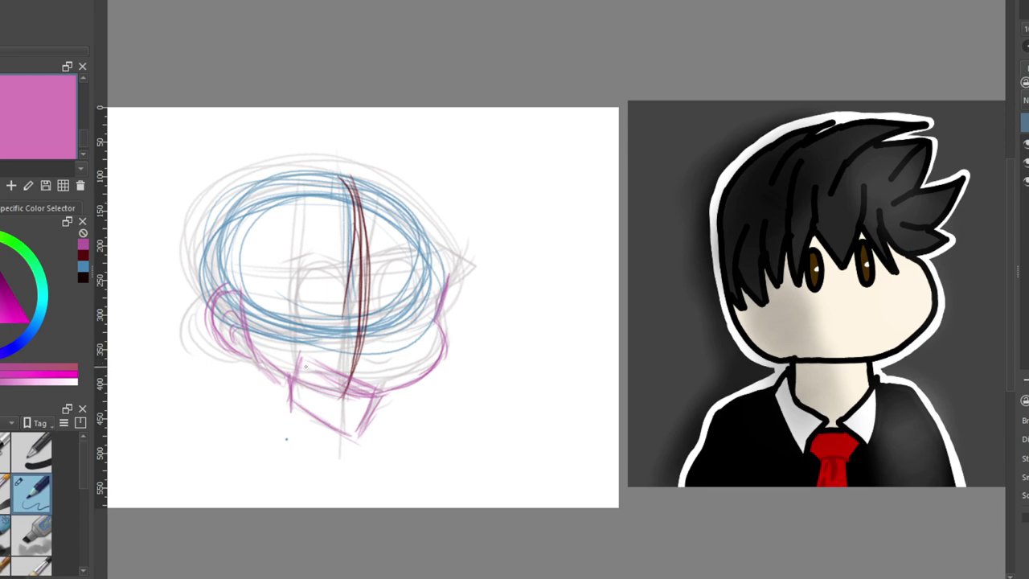
{"action": "left_click_drag", "start_coordinate": [303, 384], "coordinate": [293, 410]}
Fade the coloured construction lines, hide the grey rough sketch, and check the head in mirrored view before flipping it back
{"action": "key", "text": "m"}
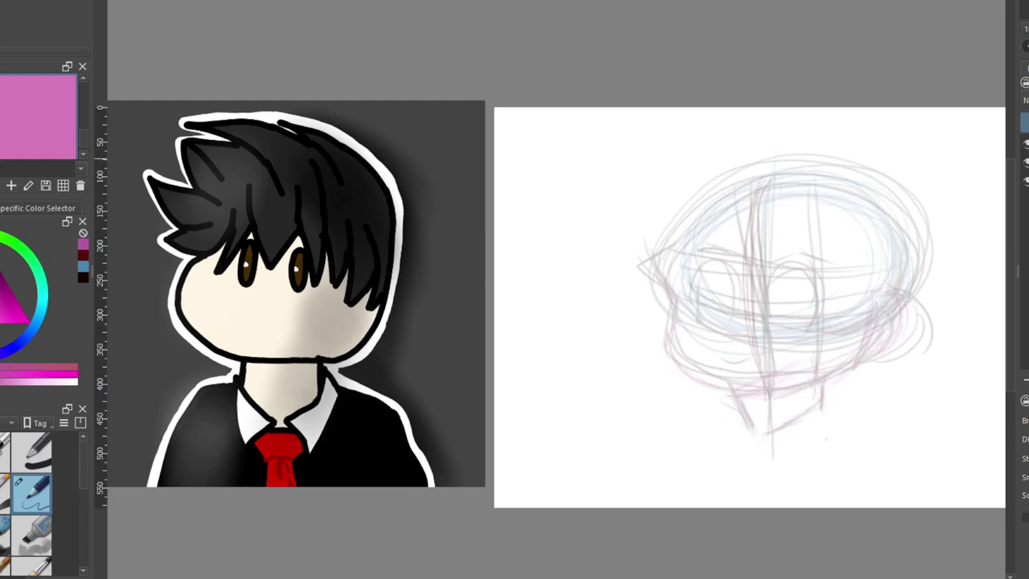
{"action": "key", "text": "ctrl+z"}
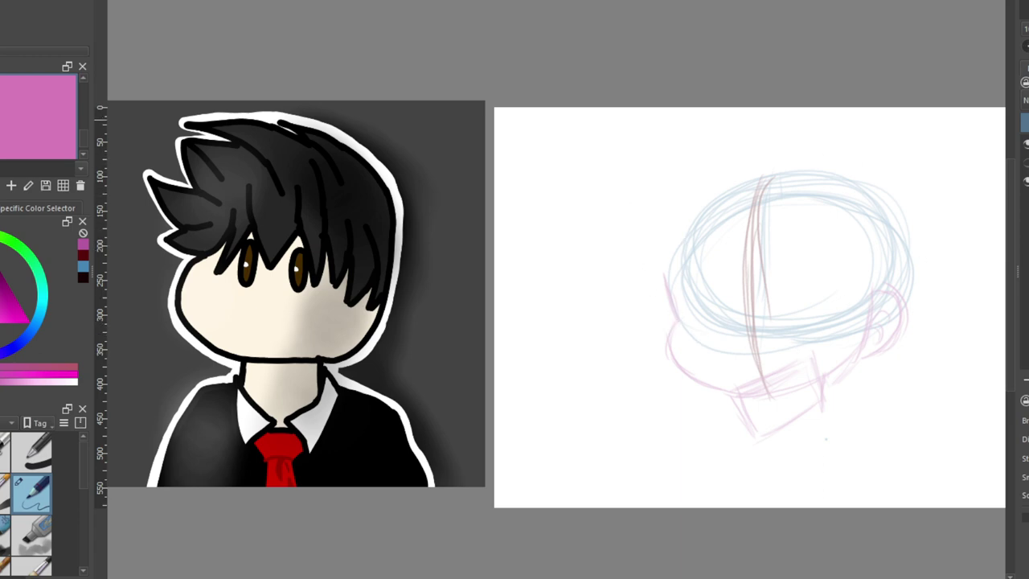
{"action": "key", "text": "m"}
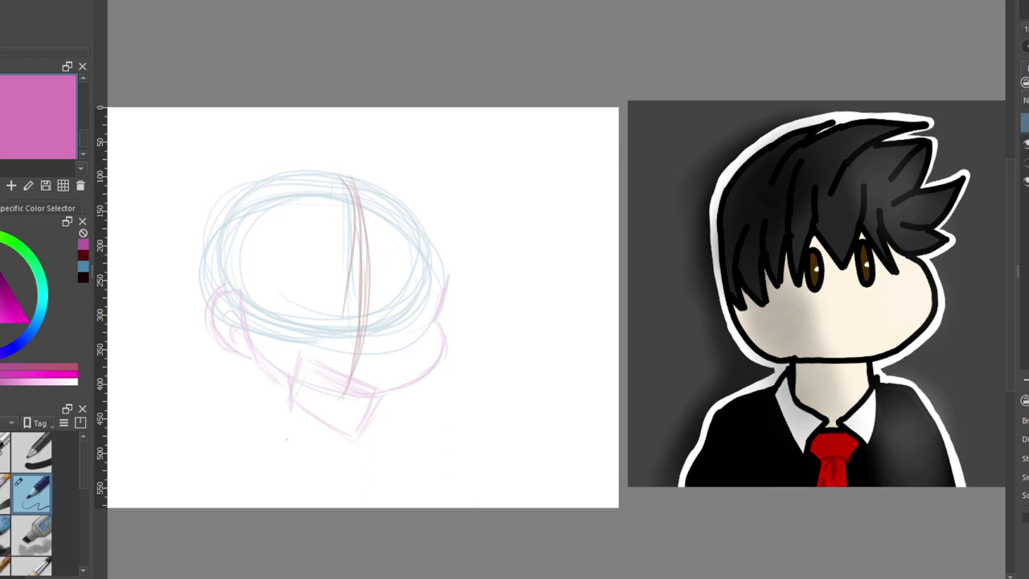
Sketch two rounded pink eyes on either side of the dark red centre line, across the lower part of the head oval
{"action": "left_click_drag", "start_coordinate": [607, 578], "coordinate": [498, 578]}
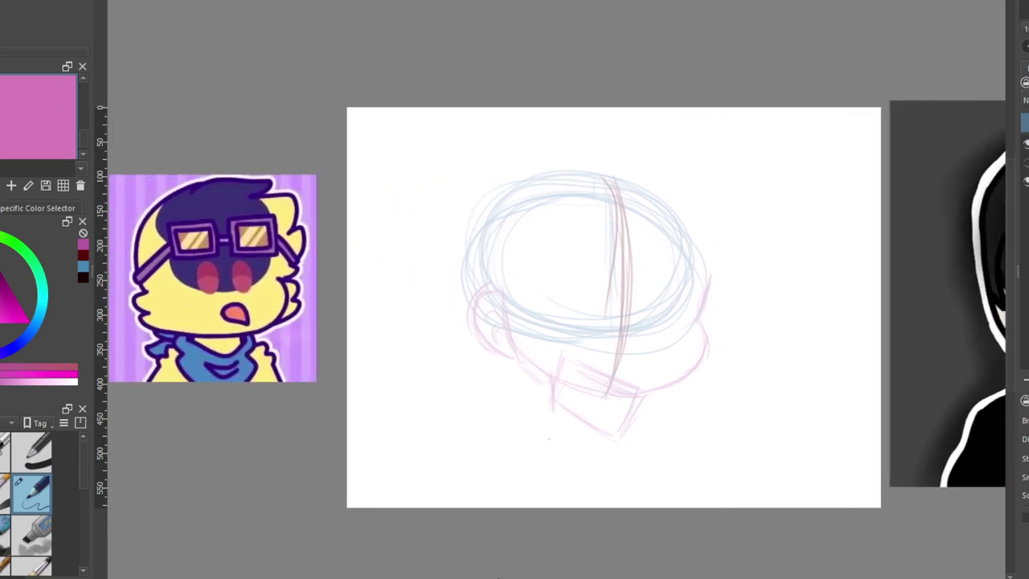
{"action": "scroll", "coordinate": [554, 305], "scroll_direction": "right", "scroll_amount": 2}
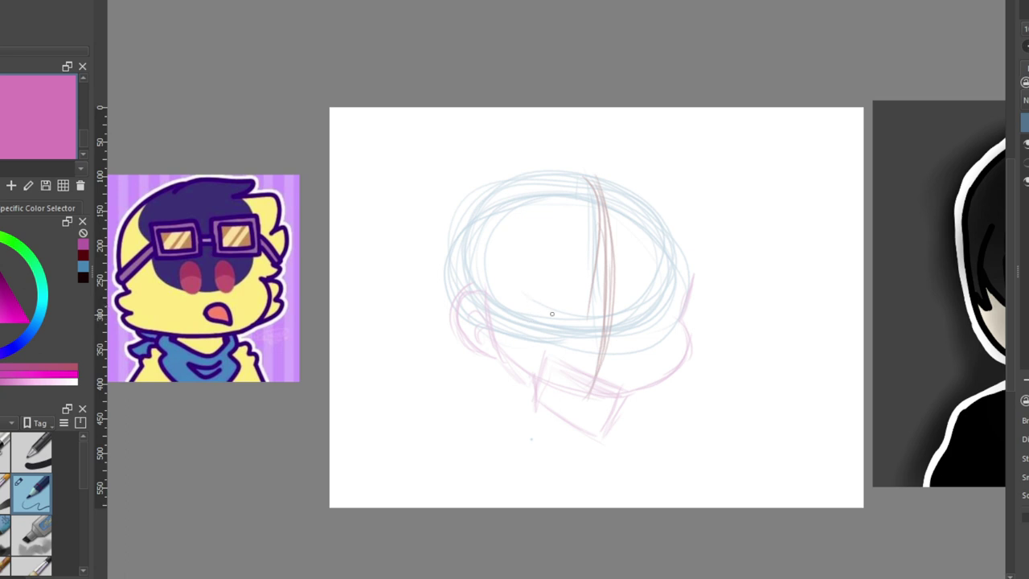
{"action": "mouse_move", "coordinate": [538, 315]}
{"action": "left_mouse_down"}
{"action": "mouse_move", "coordinate": [553, 269]}
{"action": "mouse_move", "coordinate": [544, 305]}
{"action": "mouse_move", "coordinate": [554, 270]}
{"action": "mouse_move", "coordinate": [564, 289]}
{"action": "mouse_move", "coordinate": [582, 287]}
{"action": "mouse_move", "coordinate": [579, 280]}
{"action": "mouse_move", "coordinate": [580, 316]}
{"action": "left_mouse_up"}
{"action": "mouse_move", "coordinate": [623, 318]}
{"action": "left_mouse_down"}
{"action": "mouse_move", "coordinate": [625, 287]}
{"action": "mouse_move", "coordinate": [625, 317]}
{"action": "mouse_move", "coordinate": [640, 286]}
{"action": "mouse_move", "coordinate": [619, 281]}
{"action": "mouse_move", "coordinate": [647, 294]}
{"action": "mouse_move", "coordinate": [658, 290]}
{"action": "mouse_move", "coordinate": [654, 272]}
{"action": "mouse_move", "coordinate": [661, 315]}
{"action": "left_mouse_up"}
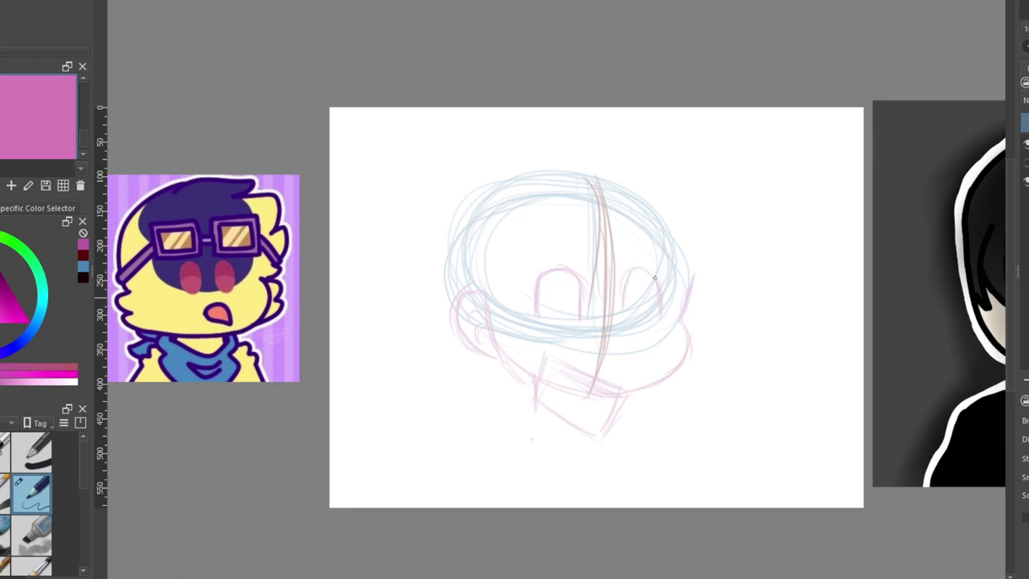
{"action": "left_click_drag", "start_coordinate": [654, 277], "coordinate": [621, 310]}
Show the grey rough sketch again and hide the coloured construction layer
{"action": "left_click", "coordinate": [1027, 143]}
{"action": "left_click", "coordinate": [1026, 143]}
{"action": "left_click", "coordinate": [1027, 163]}
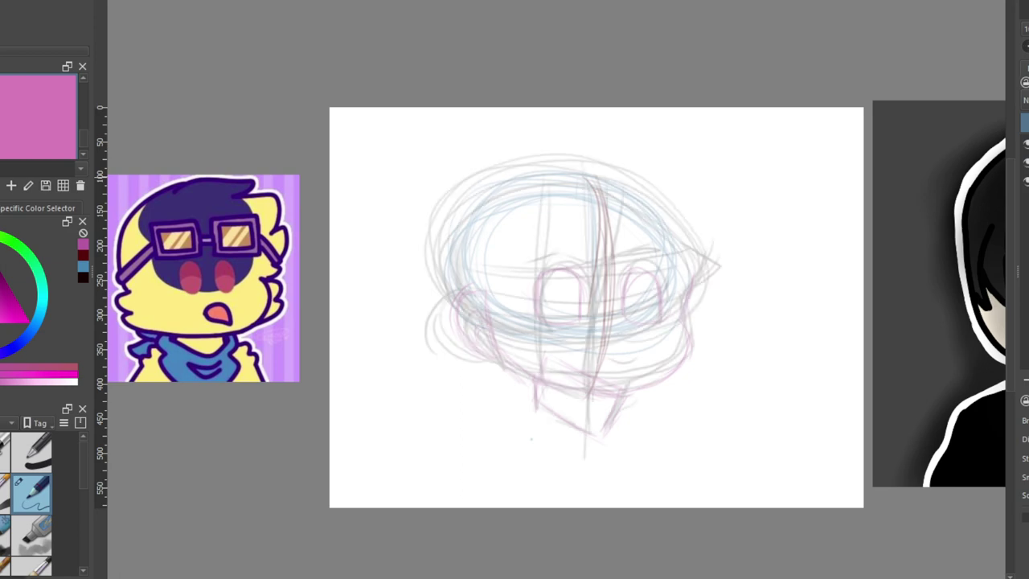
{"action": "left_click", "coordinate": [1027, 143]}
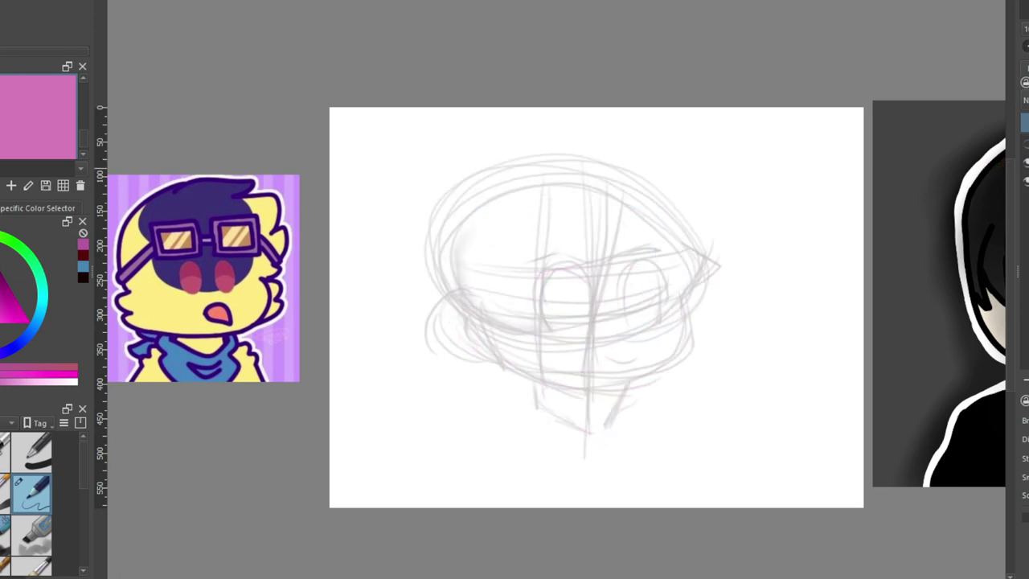
Check the rough sketch in mirrored and normal view, comparing it with both finished portraits
{"action": "key", "text": "m"}
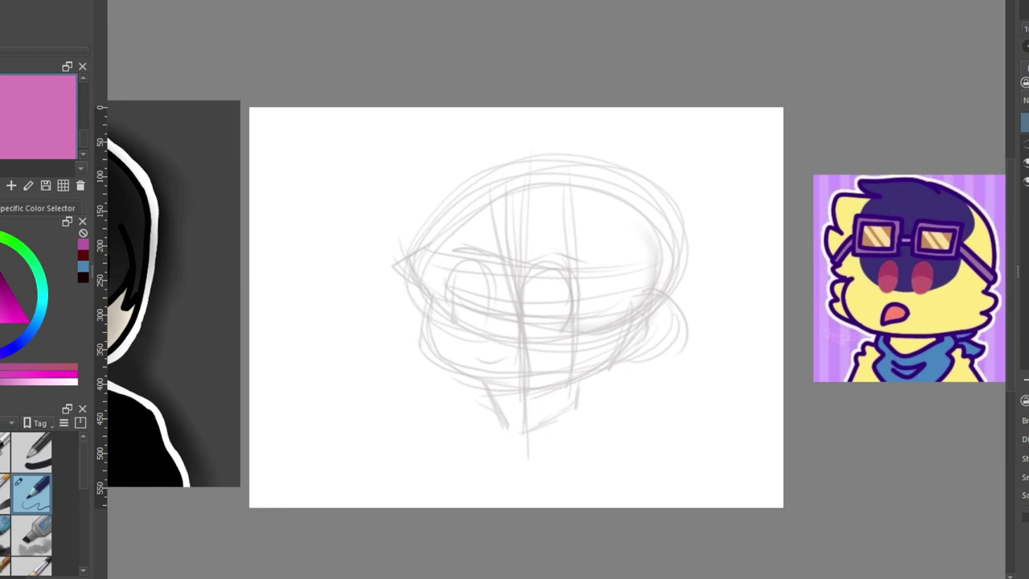
{"action": "left_click_drag", "start_coordinate": [607, 578], "coordinate": [510, 577]}
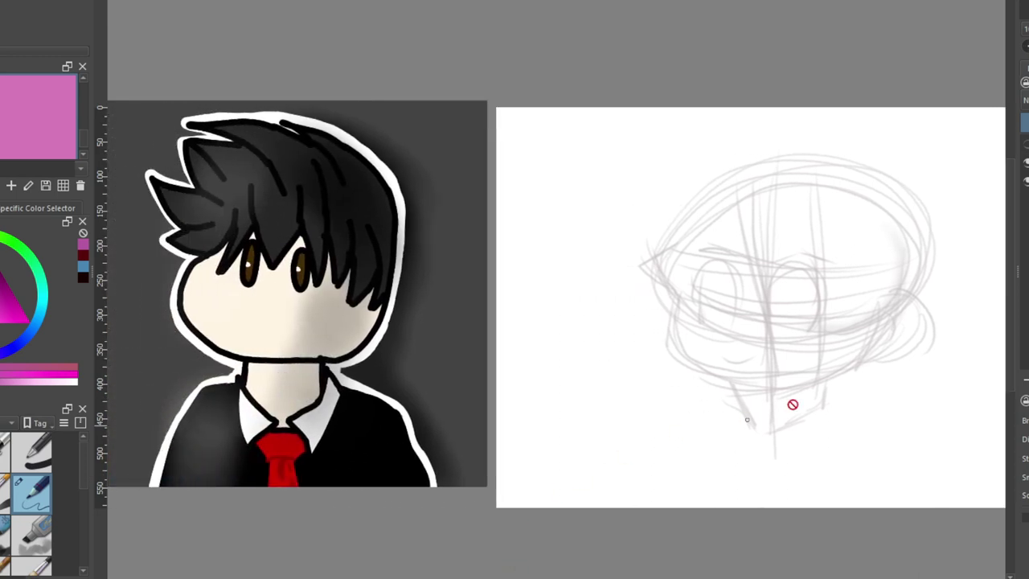
{"action": "scroll", "coordinate": [789, 356], "scroll_direction": "down", "scroll_amount": 3}
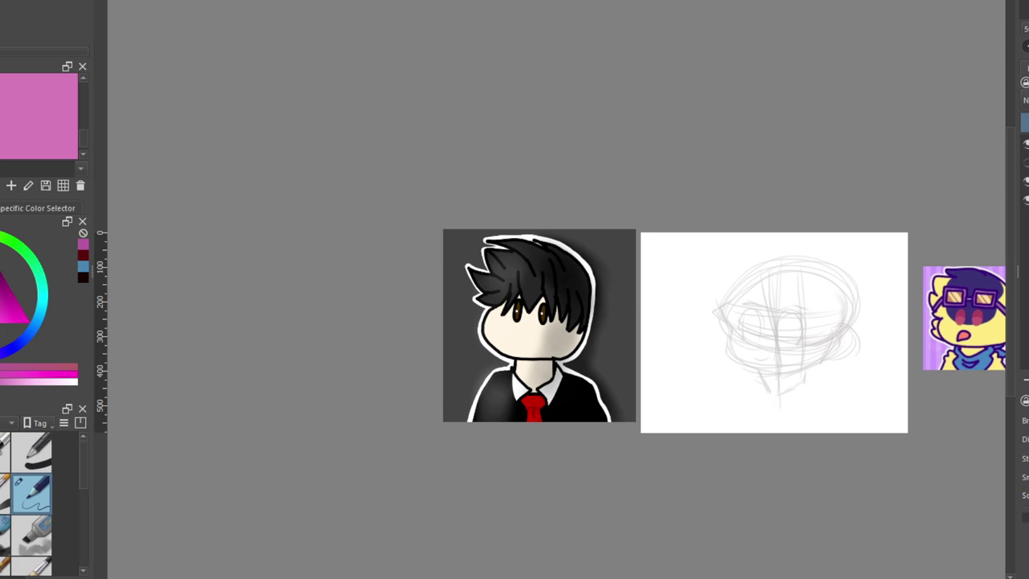
{"action": "key", "text": "m"}
{"action": "scroll", "coordinate": [250, 336], "scroll_direction": "up", "scroll_amount": 1}
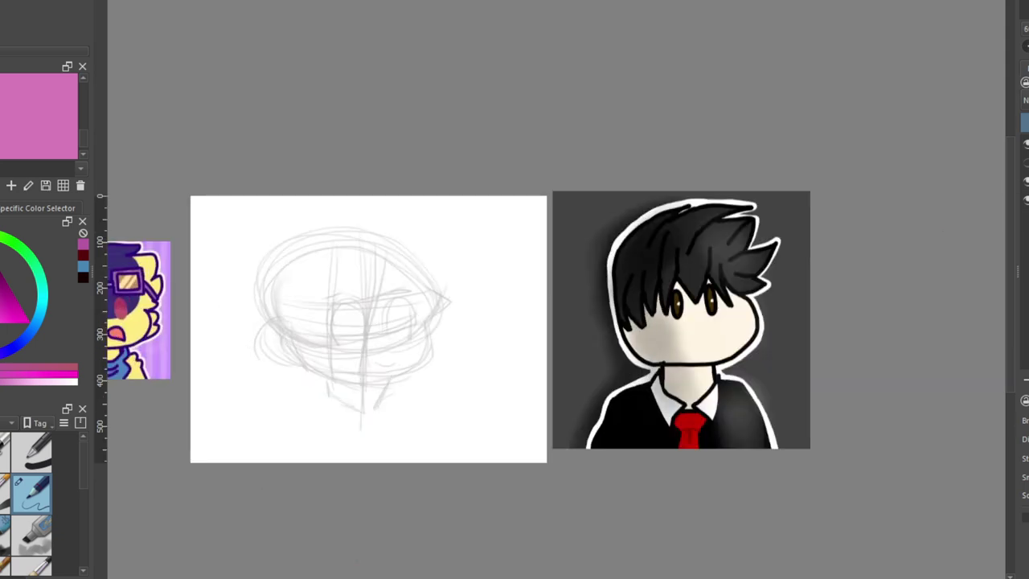
{"action": "scroll", "coordinate": [500, 326], "scroll_direction": "left", "scroll_amount": 4}
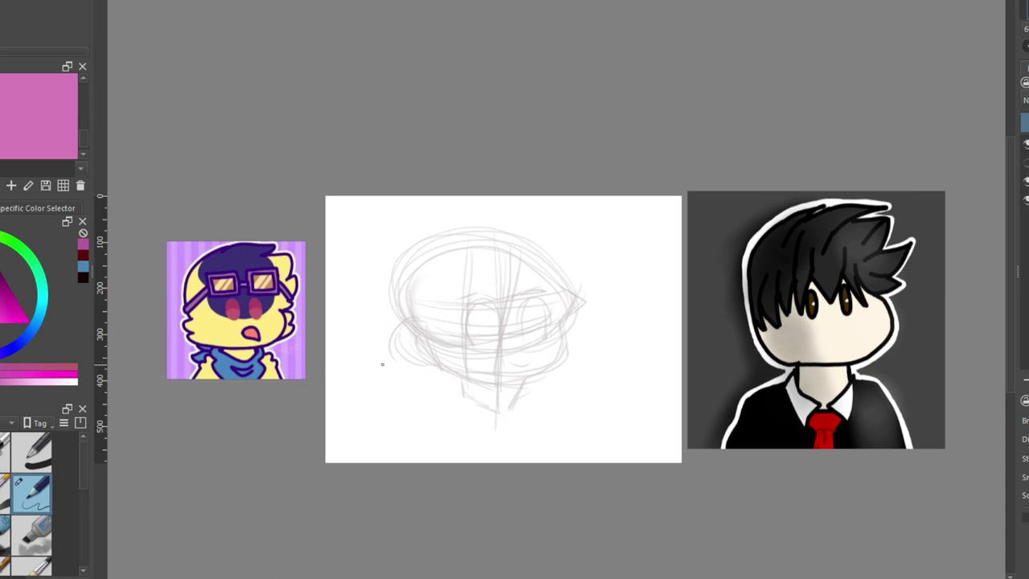
{"action": "scroll", "coordinate": [386, 362], "scroll_direction": "up", "scroll_amount": 1}
{"action": "scroll", "coordinate": [505, 360], "scroll_direction": "down", "scroll_amount": 2}
{"action": "scroll", "coordinate": [532, 338], "scroll_direction": "up", "scroll_amount": 1}
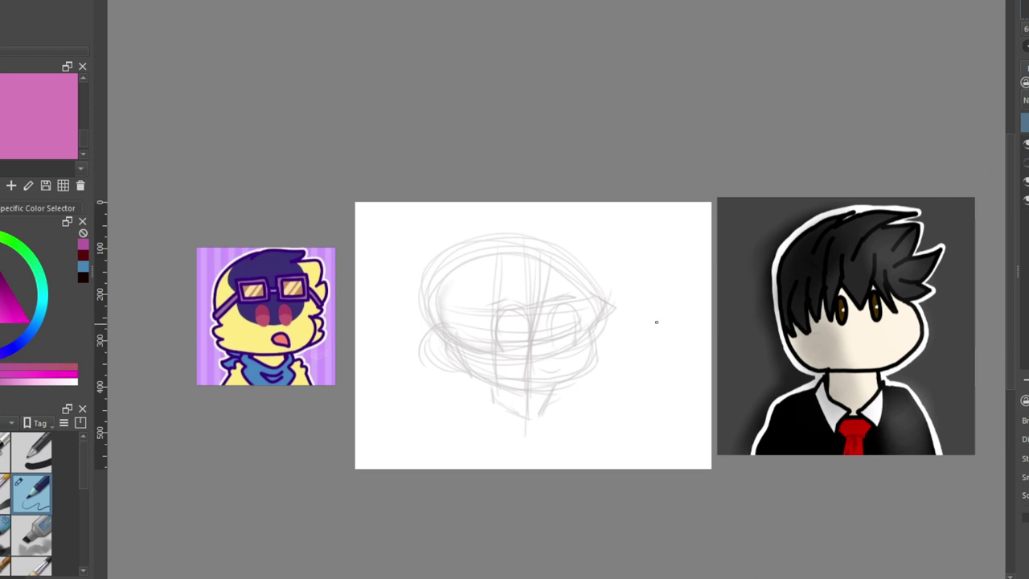
Switch the pencil colour to dark blue for sketching over the grey head
{"action": "left_click", "coordinate": [31, 333]}
{"action": "left_click", "coordinate": [1, 290]}
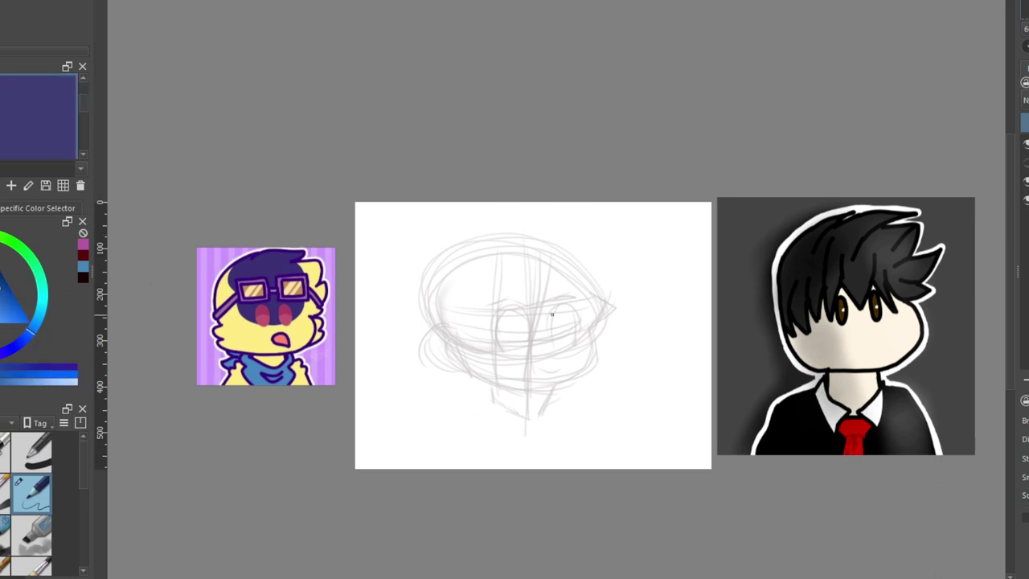
{"action": "scroll", "coordinate": [552, 314], "scroll_direction": "up", "scroll_amount": 1}
{"action": "scroll", "coordinate": [515, 374], "scroll_direction": "down", "scroll_amount": 1}
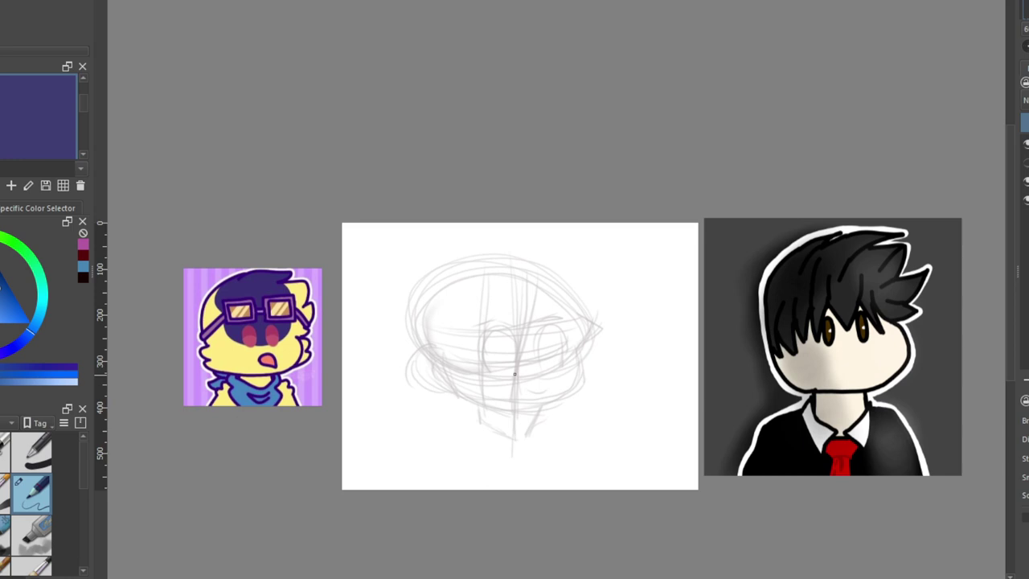
{"action": "scroll", "coordinate": [542, 350], "scroll_direction": "up", "scroll_amount": 1}
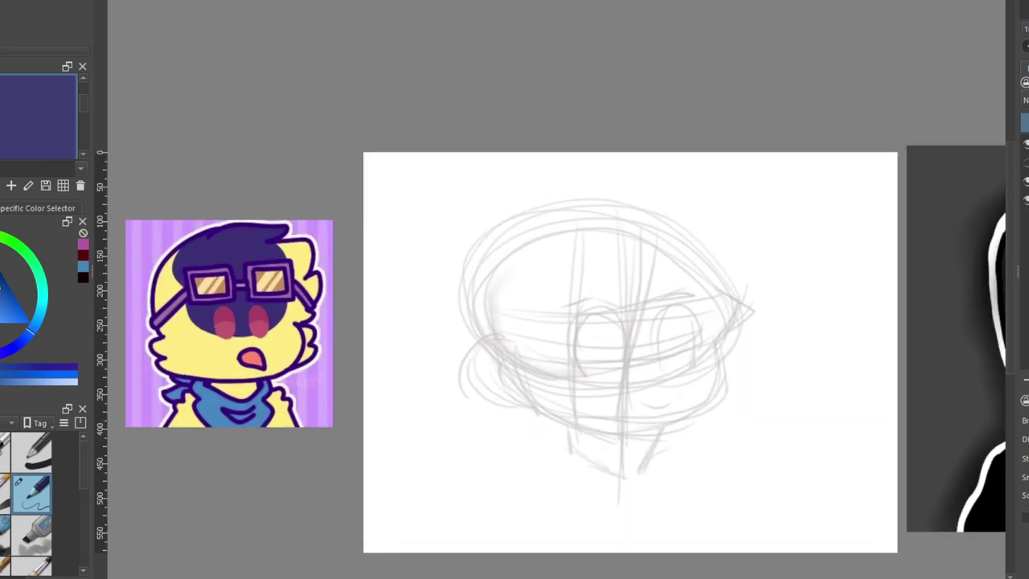
{"action": "mouse_move", "coordinate": [515, 578]}
{"action": "left_mouse_down"}
{"action": "mouse_move", "coordinate": [626, 578]}
{"action": "mouse_move", "coordinate": [533, 577]}
{"action": "left_mouse_up"}
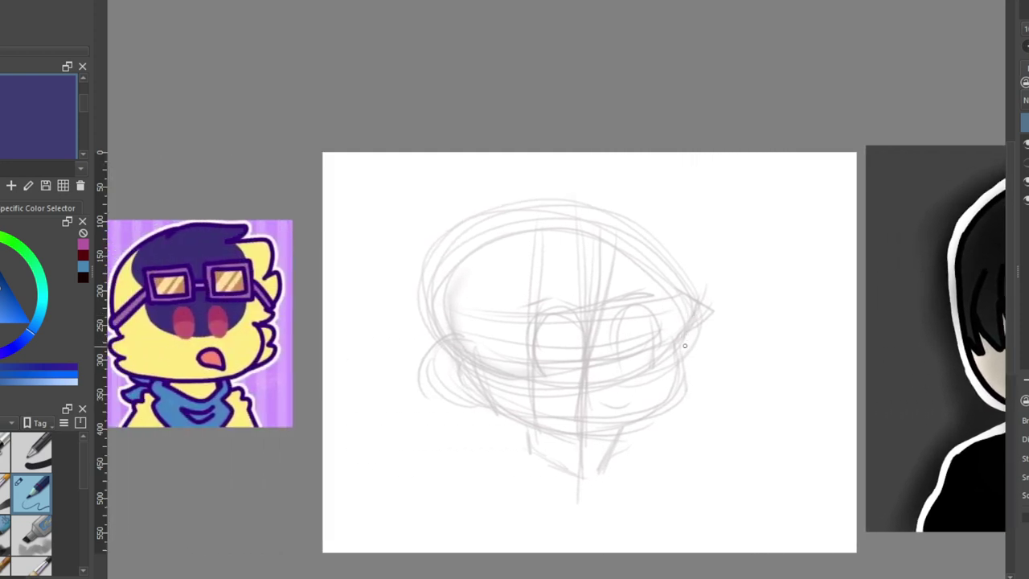
{"action": "mouse_move", "coordinate": [684, 328]}
{"action": "left_mouse_down"}
{"action": "mouse_move", "coordinate": [674, 346]}
{"action": "mouse_move", "coordinate": [690, 320]}
{"action": "mouse_move", "coordinate": [723, 345]}
{"action": "left_mouse_up"}
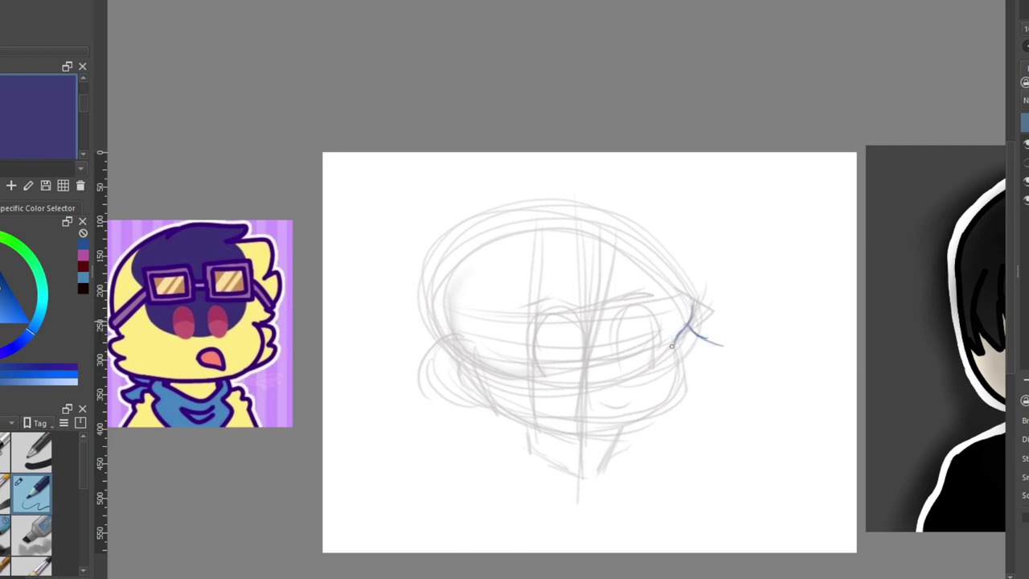
{"action": "key", "text": "ctrl+z"}
{"action": "key", "text": "ctrl+z"}
Sketch a small pointed blue tuft where the far brow meets the cheek
{"action": "mouse_move", "coordinate": [679, 336]}
{"action": "left_mouse_down"}
{"action": "mouse_move", "coordinate": [709, 355]}
{"action": "mouse_move", "coordinate": [703, 347]}
{"action": "left_mouse_up"}
{"action": "left_click_drag", "start_coordinate": [697, 300], "coordinate": [701, 341]}
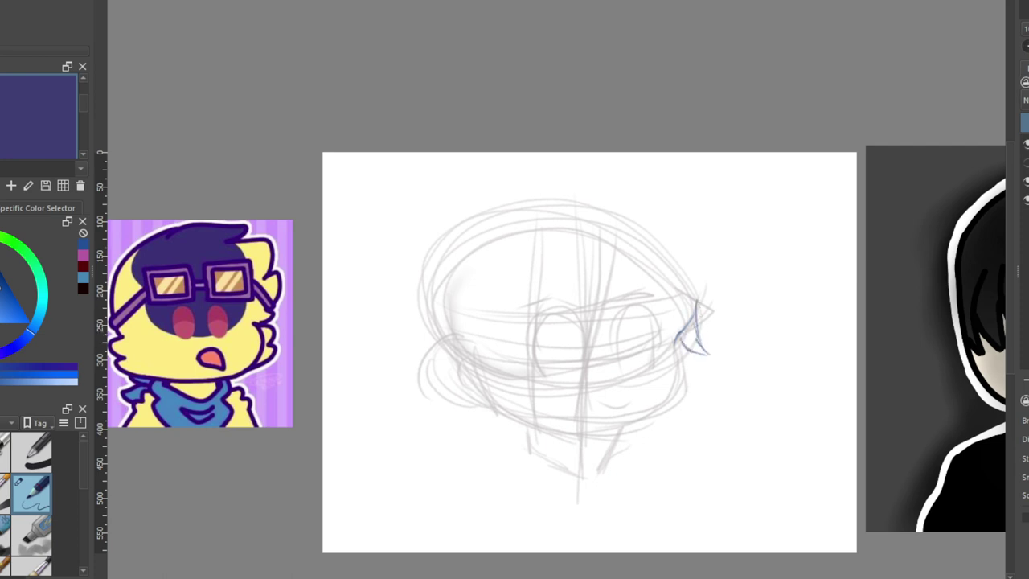
Sketch a blue hair oval over the back of the head with curves radiating from a filled crown dot, and fade the lines
{"action": "left_click_drag", "start_coordinate": [487, 578], "coordinate": [556, 578]}
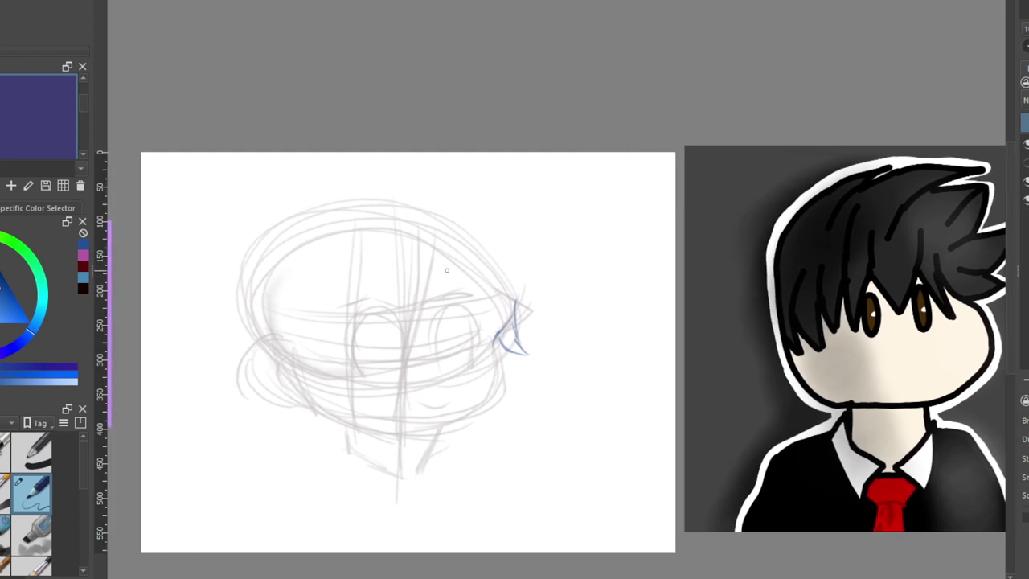
{"action": "mouse_move", "coordinate": [317, 208]}
{"action": "left_mouse_down"}
{"action": "mouse_move", "coordinate": [363, 250]}
{"action": "mouse_move", "coordinate": [381, 297]}
{"action": "left_mouse_up"}
{"action": "mouse_move", "coordinate": [322, 208]}
{"action": "left_mouse_down"}
{"action": "mouse_move", "coordinate": [261, 282]}
{"action": "mouse_move", "coordinate": [294, 223]}
{"action": "mouse_move", "coordinate": [263, 248]}
{"action": "mouse_move", "coordinate": [254, 317]}
{"action": "mouse_move", "coordinate": [260, 257]}
{"action": "mouse_move", "coordinate": [285, 355]}
{"action": "mouse_move", "coordinate": [362, 288]}
{"action": "mouse_move", "coordinate": [365, 258]}
{"action": "left_mouse_up"}
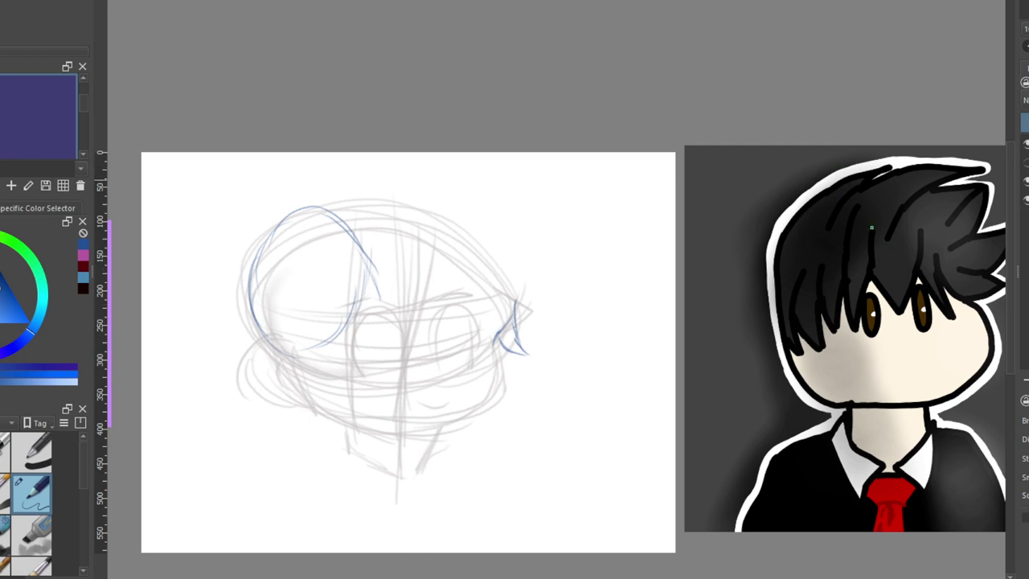
{"action": "mouse_move", "coordinate": [320, 211]}
{"action": "left_mouse_down"}
{"action": "mouse_move", "coordinate": [343, 235]}
{"action": "mouse_move", "coordinate": [299, 279]}
{"action": "mouse_move", "coordinate": [317, 240]}
{"action": "mouse_move", "coordinate": [295, 362]}
{"action": "left_mouse_up"}
{"action": "mouse_move", "coordinate": [267, 248]}
{"action": "left_mouse_down"}
{"action": "mouse_move", "coordinate": [340, 298]}
{"action": "mouse_move", "coordinate": [279, 247]}
{"action": "mouse_move", "coordinate": [312, 259]}
{"action": "mouse_move", "coordinate": [345, 324]}
{"action": "left_mouse_up"}
{"action": "left_click_drag", "start_coordinate": [309, 249], "coordinate": [309, 258]}
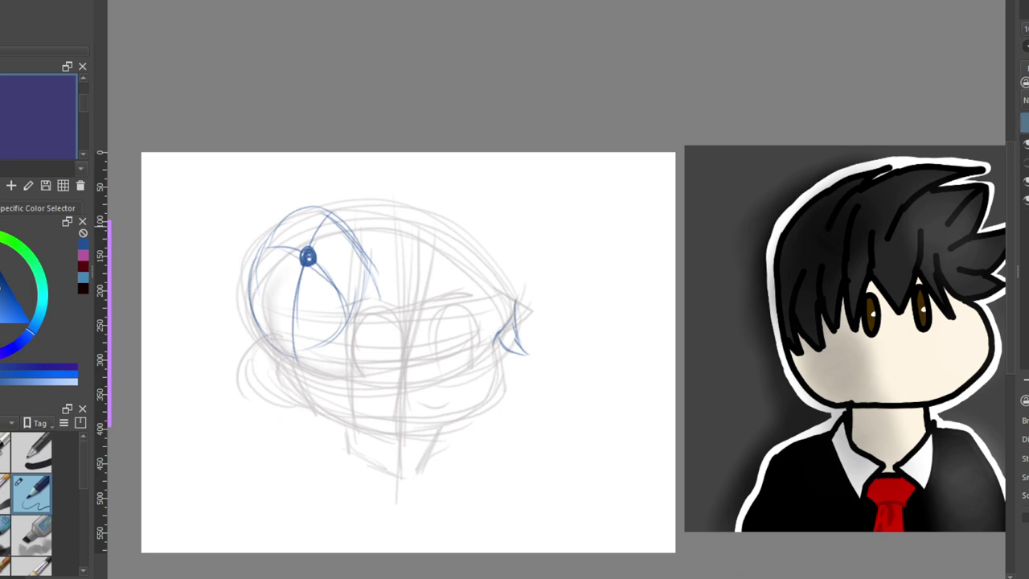
{"action": "left_click", "coordinate": [1026, 122]}
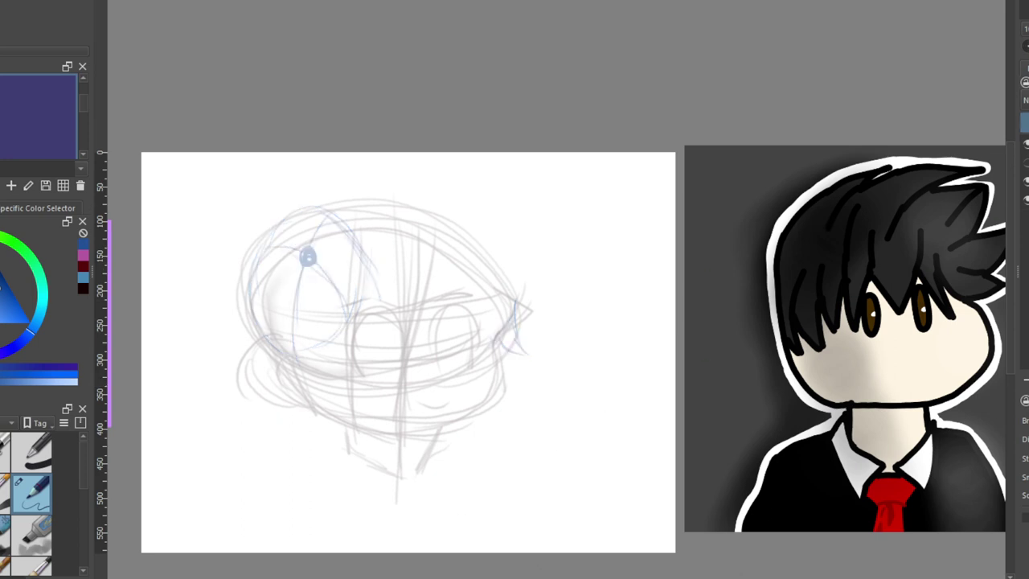
Compare the blue crown and hair guides with the hair in both finished portraits
{"action": "mouse_move", "coordinate": [555, 578]}
{"action": "left_mouse_down"}
{"action": "mouse_move", "coordinate": [463, 577]}
{"action": "mouse_move", "coordinate": [573, 577]}
{"action": "mouse_move", "coordinate": [562, 578]}
{"action": "left_mouse_up"}
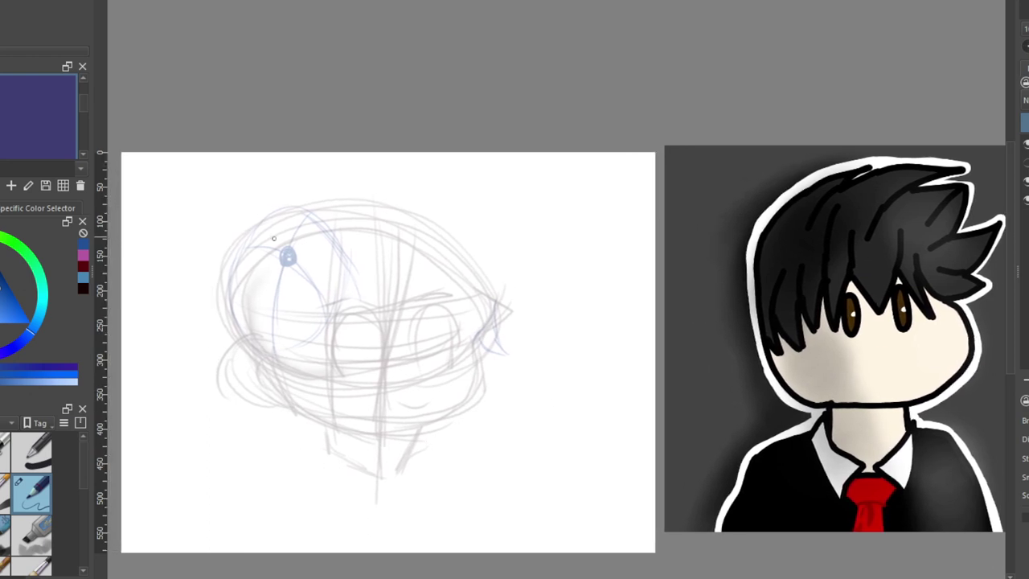
{"action": "left_click_drag", "start_coordinate": [339, 265], "coordinate": [359, 298]}
{"action": "left_click_drag", "start_coordinate": [344, 277], "coordinate": [332, 314]}
{"action": "left_click_drag", "start_coordinate": [555, 578], "coordinate": [438, 578]}
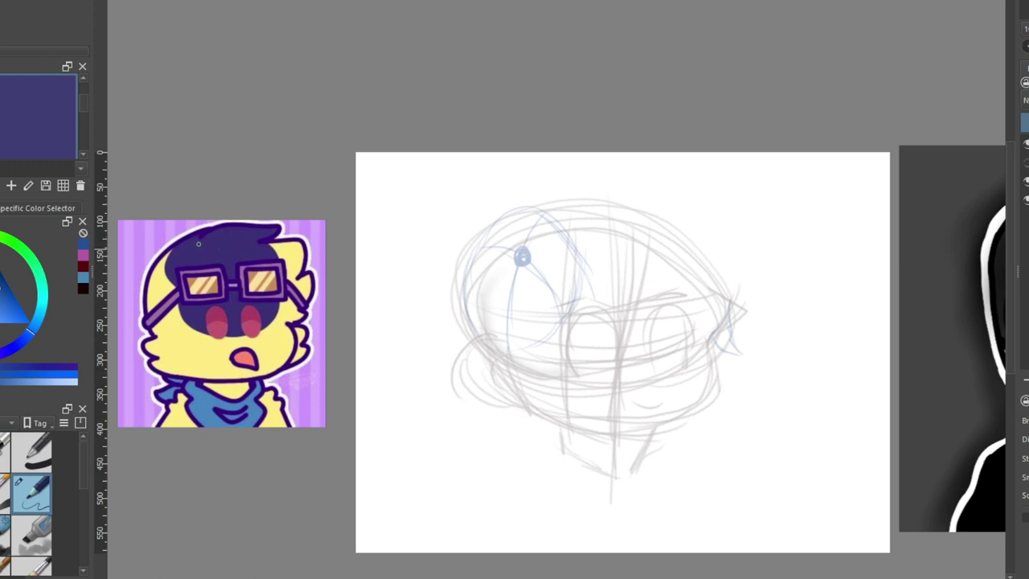
{"action": "left_click_drag", "start_coordinate": [522, 576], "coordinate": [542, 577]}
{"action": "mouse_move", "coordinate": [471, 257]}
{"action": "left_mouse_down"}
{"action": "mouse_move", "coordinate": [515, 258]}
{"action": "mouse_move", "coordinate": [265, 255]}
{"action": "mouse_move", "coordinate": [434, 255]}
{"action": "left_mouse_up"}
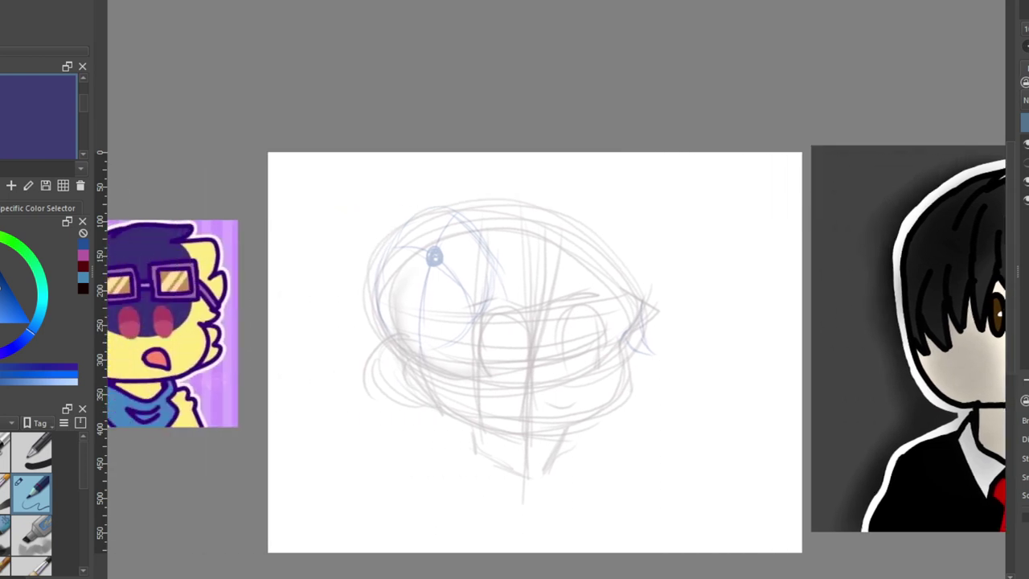
{"action": "left_click_drag", "start_coordinate": [603, 576], "coordinate": [549, 577]}
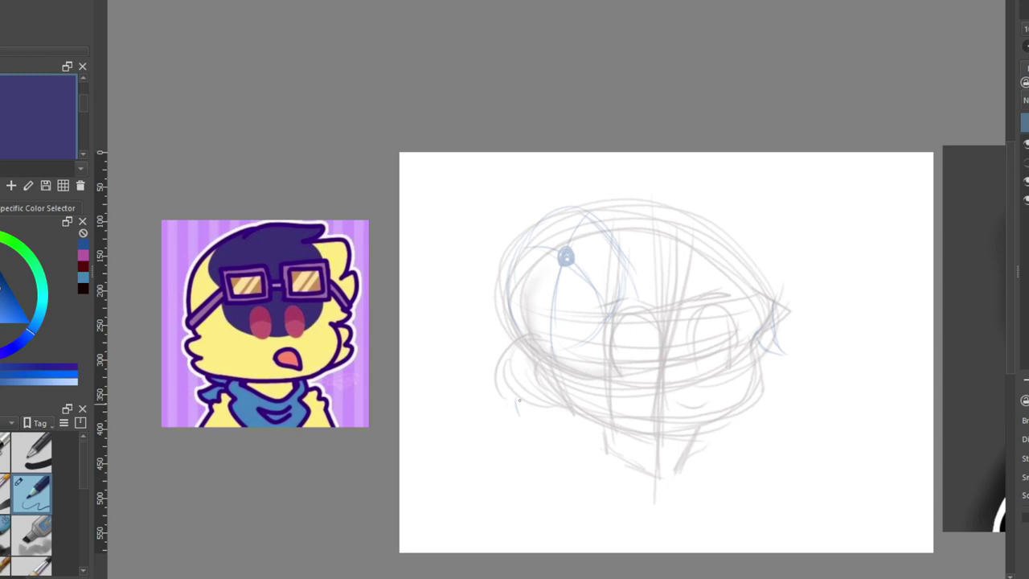
Sketch short curved blue strokes below the ear and reinforce the outline along the back of the head
{"action": "mouse_move", "coordinate": [519, 398]}
{"action": "left_mouse_down"}
{"action": "mouse_move", "coordinate": [536, 445]}
{"action": "mouse_move", "coordinate": [533, 408]}
{"action": "mouse_move", "coordinate": [561, 460]}
{"action": "mouse_move", "coordinate": [551, 426]}
{"action": "mouse_move", "coordinate": [575, 455]}
{"action": "mouse_move", "coordinate": [579, 414]}
{"action": "left_mouse_up"}
{"action": "left_click_drag", "start_coordinate": [614, 576], "coordinate": [658, 578]}
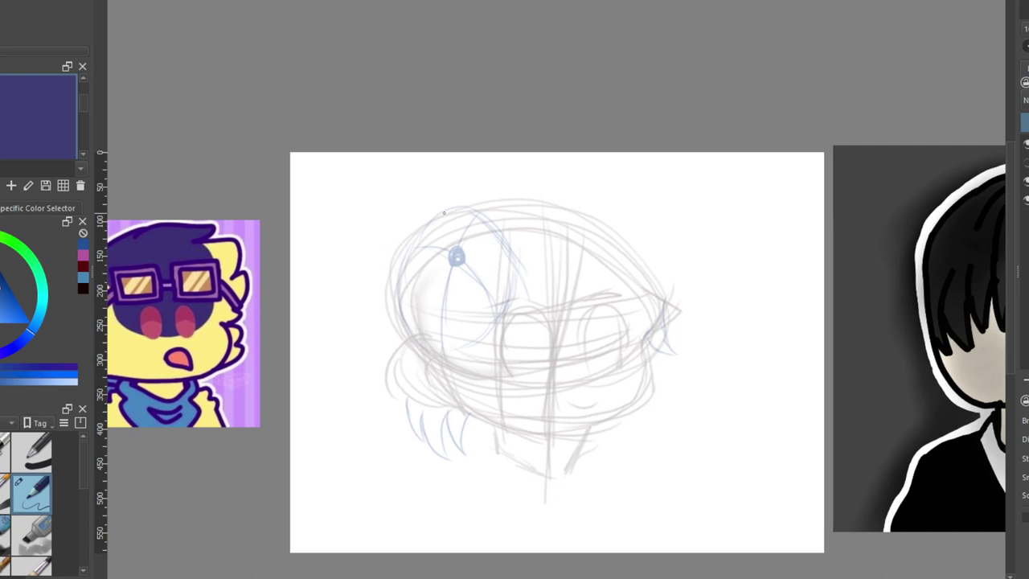
{"action": "mouse_move", "coordinate": [444, 213]}
{"action": "left_mouse_down"}
{"action": "mouse_move", "coordinate": [402, 297]}
{"action": "mouse_move", "coordinate": [432, 220]}
{"action": "mouse_move", "coordinate": [395, 275]}
{"action": "mouse_move", "coordinate": [419, 234]}
{"action": "mouse_move", "coordinate": [389, 296]}
{"action": "left_mouse_up"}
{"action": "mouse_move", "coordinate": [399, 261]}
{"action": "left_mouse_down"}
{"action": "mouse_move", "coordinate": [395, 339]}
{"action": "mouse_move", "coordinate": [388, 281]}
{"action": "mouse_move", "coordinate": [426, 223]}
{"action": "mouse_move", "coordinate": [478, 205]}
{"action": "mouse_move", "coordinate": [432, 220]}
{"action": "left_mouse_up"}
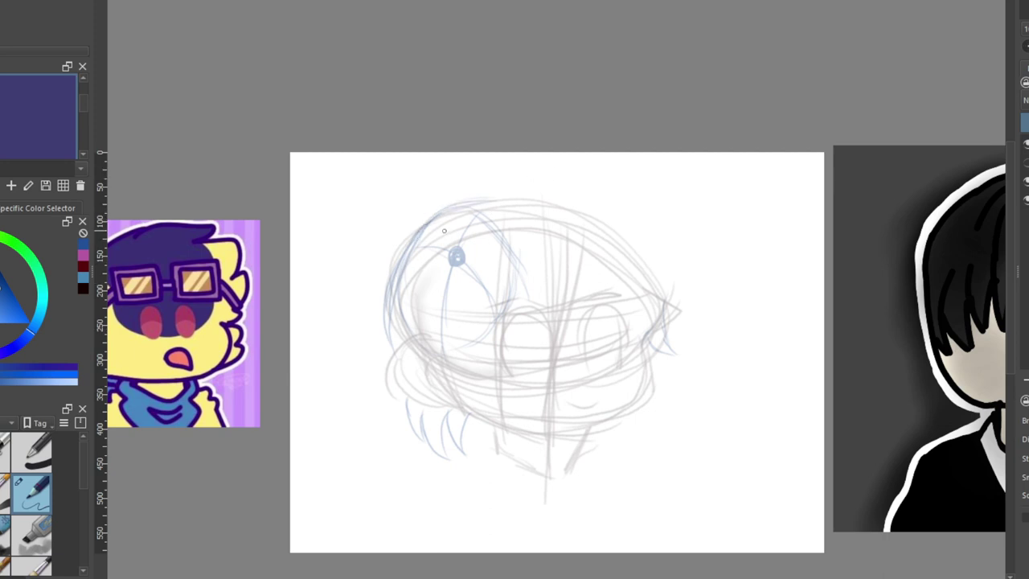
Sketch blue hair strands falling from the crown dot to a point at the jaw, with a front edge curving back up past the near eye
{"action": "left_click_drag", "start_coordinate": [448, 262], "coordinate": [442, 355]}
{"action": "left_click_drag", "start_coordinate": [439, 292], "coordinate": [450, 382]}
{"action": "left_click_drag", "start_coordinate": [442, 343], "coordinate": [471, 410]}
{"action": "mouse_move", "coordinate": [445, 365]}
{"action": "left_mouse_down"}
{"action": "mouse_move", "coordinate": [461, 387]}
{"action": "mouse_move", "coordinate": [461, 334]}
{"action": "left_mouse_up"}
{"action": "mouse_move", "coordinate": [460, 335]}
{"action": "left_mouse_down"}
{"action": "mouse_move", "coordinate": [486, 415]}
{"action": "mouse_move", "coordinate": [484, 336]}
{"action": "left_mouse_up"}
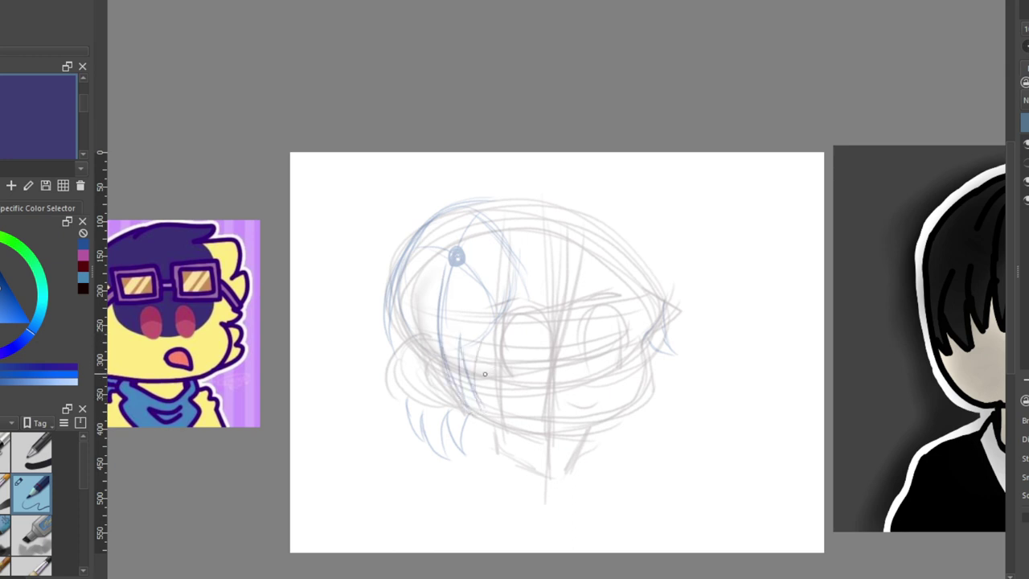
{"action": "mouse_move", "coordinate": [485, 374]}
{"action": "left_mouse_down"}
{"action": "mouse_move", "coordinate": [519, 291]}
{"action": "mouse_move", "coordinate": [518, 317]}
{"action": "mouse_move", "coordinate": [518, 206]}
{"action": "mouse_move", "coordinate": [509, 235]}
{"action": "mouse_move", "coordinate": [500, 224]}
{"action": "mouse_move", "coordinate": [527, 268]}
{"action": "mouse_move", "coordinate": [514, 308]}
{"action": "mouse_move", "coordinate": [514, 253]}
{"action": "left_mouse_up"}
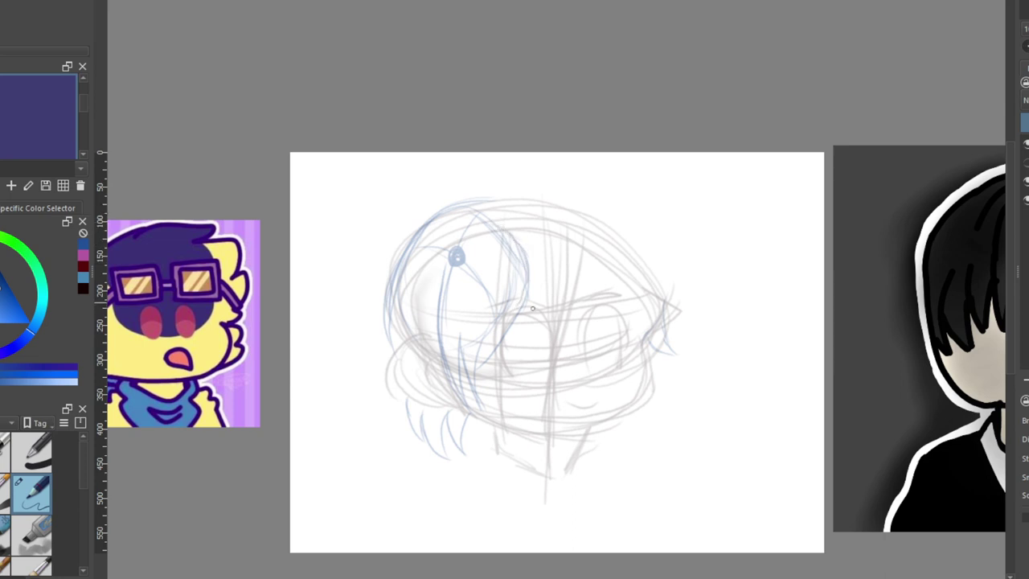
{"action": "left_click_drag", "start_coordinate": [556, 578], "coordinate": [615, 578]}
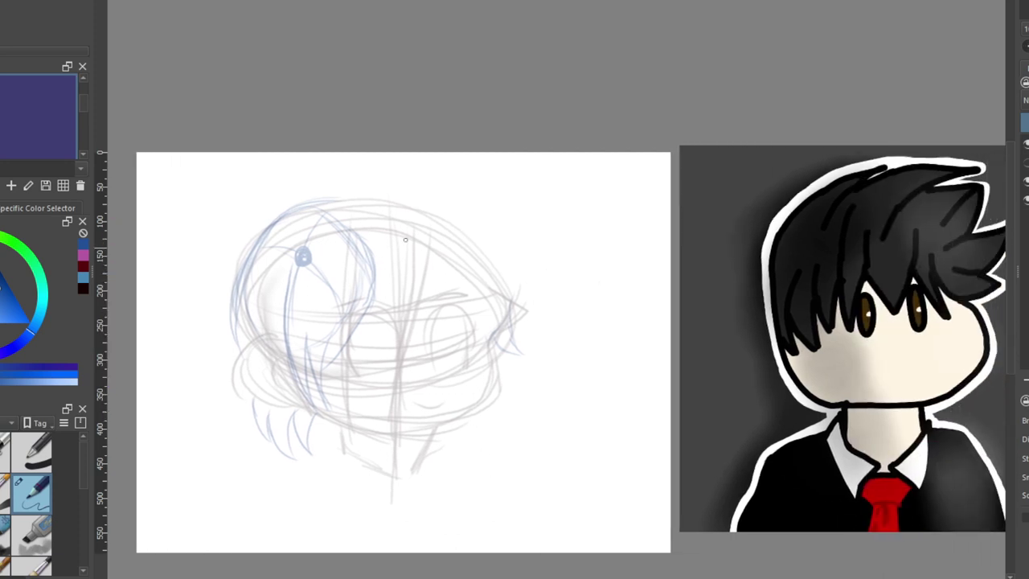
Sketch blue fringe strands falling over the middle of the forehead between the eyes
{"action": "mouse_move", "coordinate": [375, 257]}
{"action": "left_mouse_down"}
{"action": "mouse_move", "coordinate": [414, 336]}
{"action": "mouse_move", "coordinate": [405, 291]}
{"action": "mouse_move", "coordinate": [417, 281]}
{"action": "mouse_move", "coordinate": [423, 335]}
{"action": "left_mouse_up"}
{"action": "left_click_drag", "start_coordinate": [434, 277], "coordinate": [429, 325]}
{"action": "left_click_drag", "start_coordinate": [441, 249], "coordinate": [432, 294]}
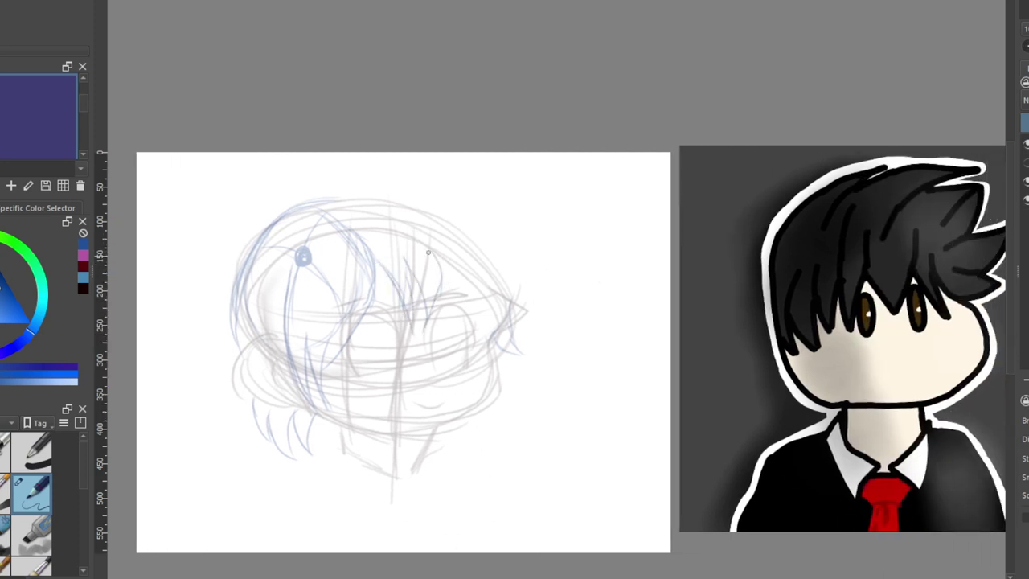
Sketch blue hair spikes sweeping forward over the top of the head and down the far side to below the jaw
{"action": "mouse_move", "coordinate": [310, 206]}
{"action": "left_mouse_down"}
{"action": "mouse_move", "coordinate": [393, 201]}
{"action": "mouse_move", "coordinate": [403, 172]}
{"action": "left_mouse_up"}
{"action": "mouse_move", "coordinate": [328, 188]}
{"action": "left_mouse_down"}
{"action": "mouse_move", "coordinate": [420, 165]}
{"action": "mouse_move", "coordinate": [390, 198]}
{"action": "mouse_move", "coordinate": [457, 186]}
{"action": "mouse_move", "coordinate": [490, 196]}
{"action": "mouse_move", "coordinate": [440, 205]}
{"action": "mouse_move", "coordinate": [514, 227]}
{"action": "mouse_move", "coordinate": [525, 241]}
{"action": "mouse_move", "coordinate": [470, 243]}
{"action": "left_mouse_up"}
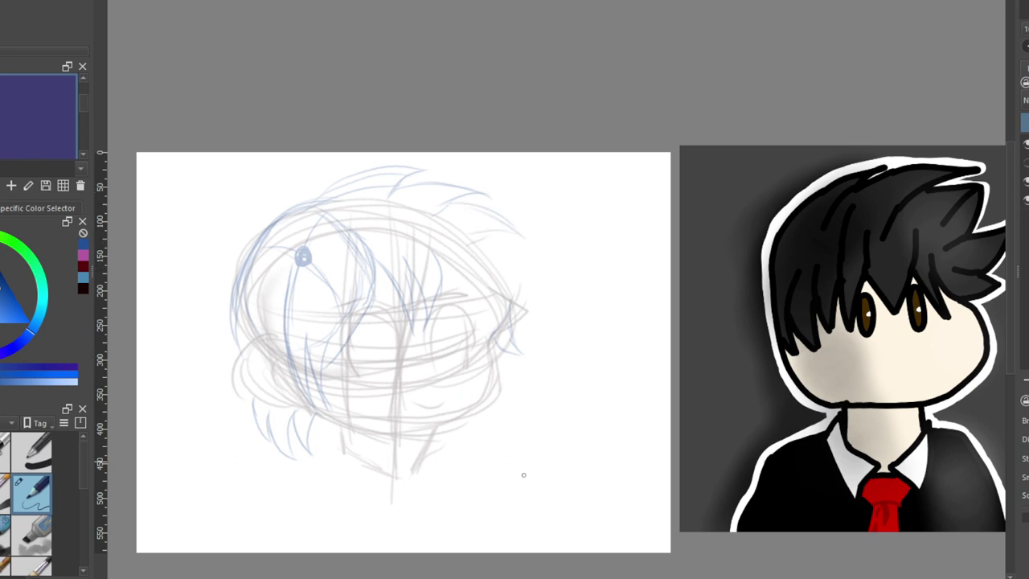
{"action": "mouse_move", "coordinate": [481, 367]}
{"action": "left_mouse_down"}
{"action": "mouse_move", "coordinate": [489, 299]}
{"action": "mouse_move", "coordinate": [505, 324]}
{"action": "mouse_move", "coordinate": [505, 376]}
{"action": "mouse_move", "coordinate": [493, 353]}
{"action": "mouse_move", "coordinate": [532, 380]}
{"action": "mouse_move", "coordinate": [509, 344]}
{"action": "mouse_move", "coordinate": [524, 373]}
{"action": "left_mouse_up"}
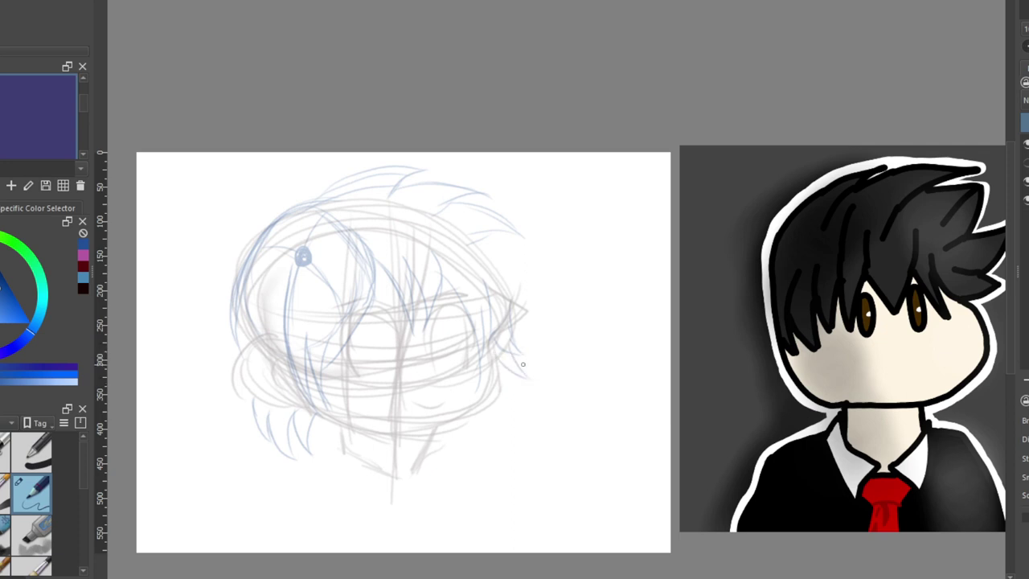
{"action": "mouse_move", "coordinate": [489, 249]}
{"action": "left_mouse_down"}
{"action": "mouse_move", "coordinate": [539, 281]}
{"action": "mouse_move", "coordinate": [512, 271]}
{"action": "mouse_move", "coordinate": [538, 308]}
{"action": "mouse_move", "coordinate": [540, 335]}
{"action": "mouse_move", "coordinate": [525, 280]}
{"action": "mouse_move", "coordinate": [483, 263]}
{"action": "mouse_move", "coordinate": [480, 237]}
{"action": "mouse_move", "coordinate": [454, 233]}
{"action": "left_mouse_up"}
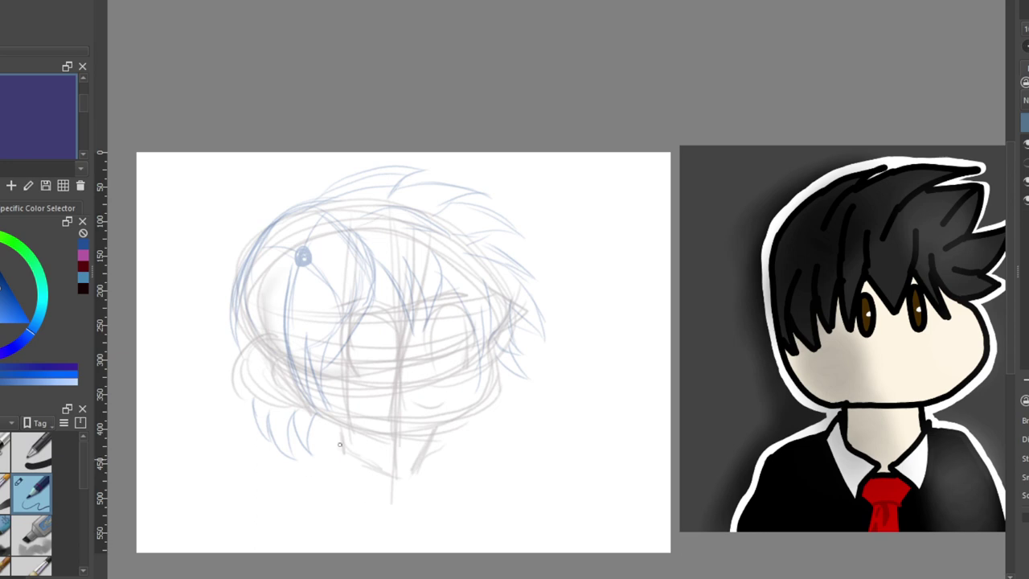
{"action": "mouse_move", "coordinate": [437, 427]}
{"action": "left_mouse_down"}
{"action": "mouse_move", "coordinate": [444, 457]}
{"action": "mouse_move", "coordinate": [445, 440]}
{"action": "mouse_move", "coordinate": [448, 449]}
{"action": "mouse_move", "coordinate": [476, 427]}
{"action": "left_mouse_up"}
Check the hair in a mirrored view, restore the view, and sketch a blue folded shirt collar around the neck
{"action": "key", "text": "m"}
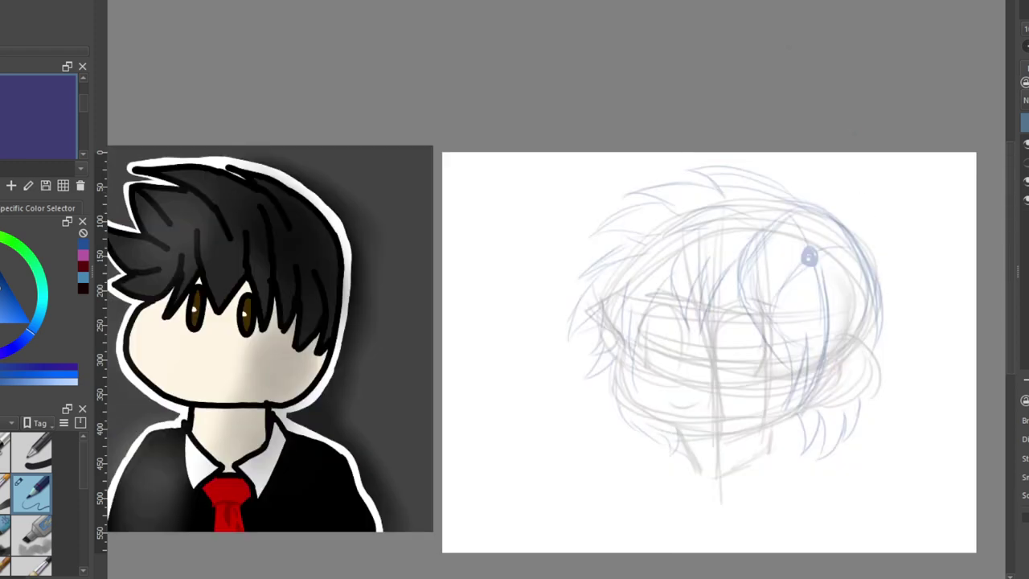
{"action": "scroll", "coordinate": [1014, 271], "scroll_direction": "down", "scroll_amount": 5}
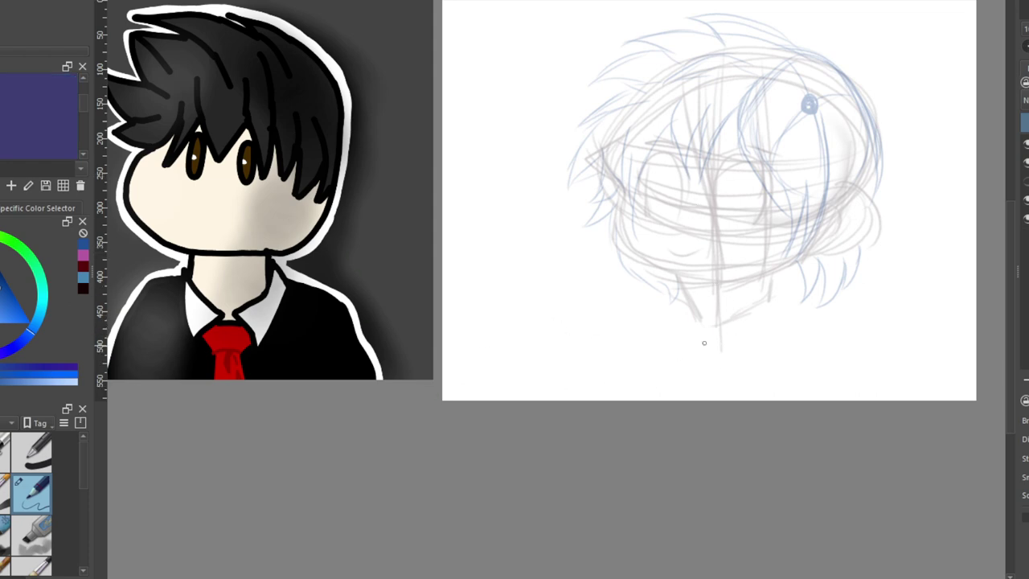
{"action": "left_click_drag", "start_coordinate": [555, 578], "coordinate": [658, 578]}
{"action": "scroll", "coordinate": [556, 201], "scroll_direction": "left", "scroll_amount": 4}
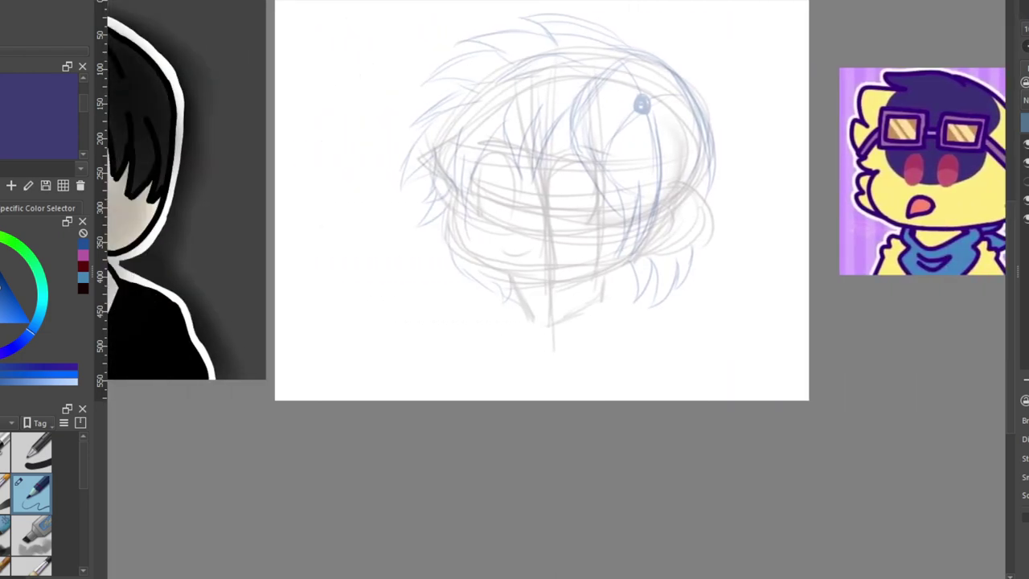
{"action": "key", "text": "m"}
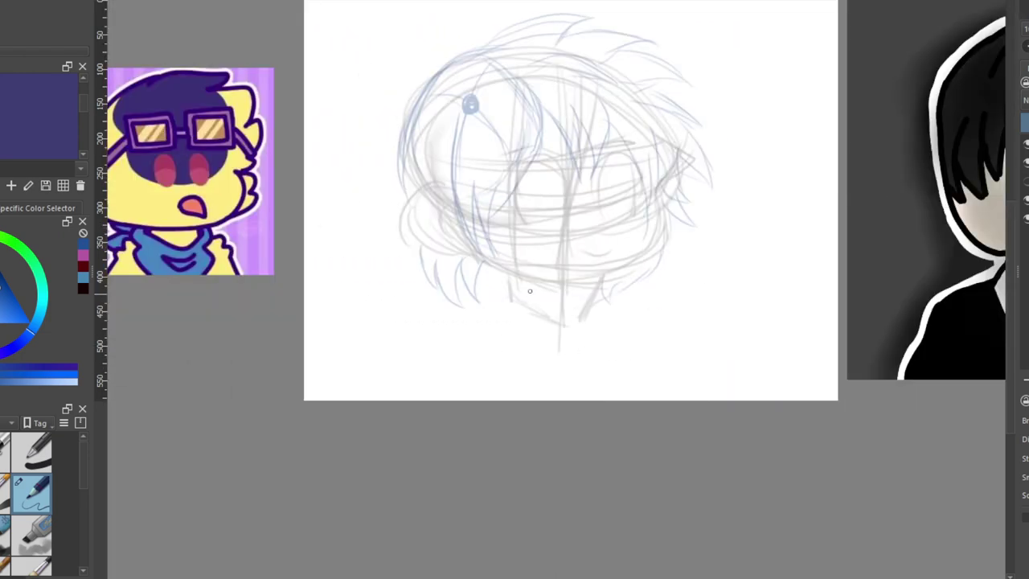
{"action": "scroll", "coordinate": [305, 282], "scroll_direction": "right", "scroll_amount": 5}
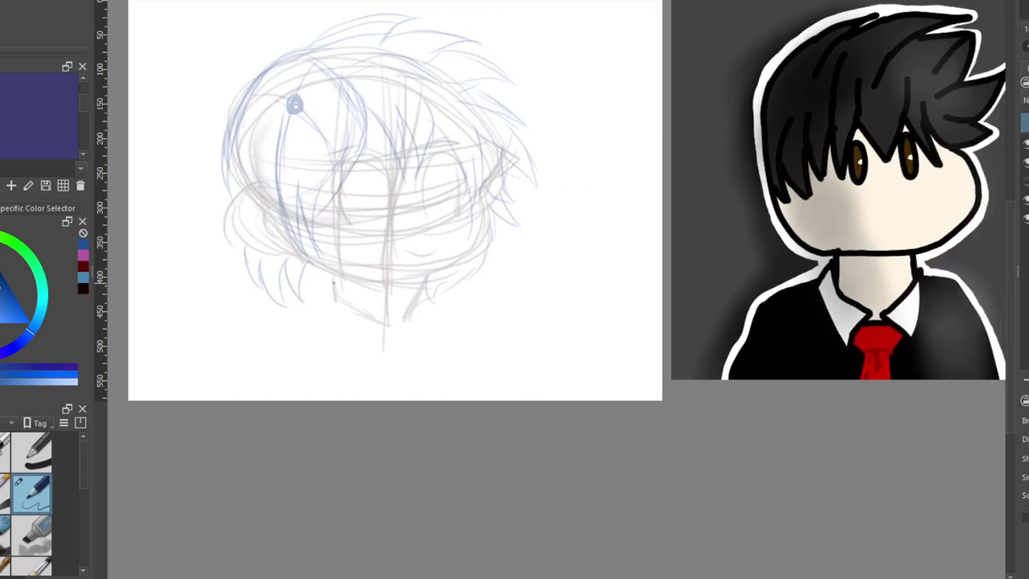
{"action": "mouse_move", "coordinate": [319, 293]}
{"action": "left_mouse_down"}
{"action": "mouse_move", "coordinate": [374, 316]}
{"action": "mouse_move", "coordinate": [351, 308]}
{"action": "mouse_move", "coordinate": [400, 328]}
{"action": "mouse_move", "coordinate": [418, 369]}
{"action": "left_mouse_up"}
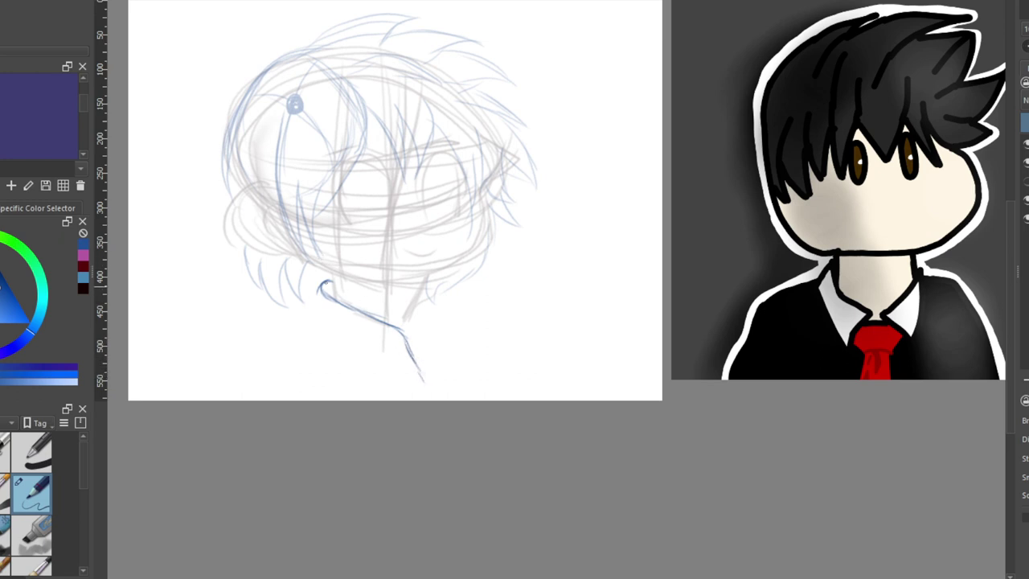
{"action": "mouse_move", "coordinate": [320, 288]}
{"action": "left_mouse_down"}
{"action": "mouse_move", "coordinate": [317, 323]}
{"action": "mouse_move", "coordinate": [332, 335]}
{"action": "mouse_move", "coordinate": [312, 333]}
{"action": "mouse_move", "coordinate": [320, 341]}
{"action": "mouse_move", "coordinate": [422, 384]}
{"action": "left_mouse_up"}
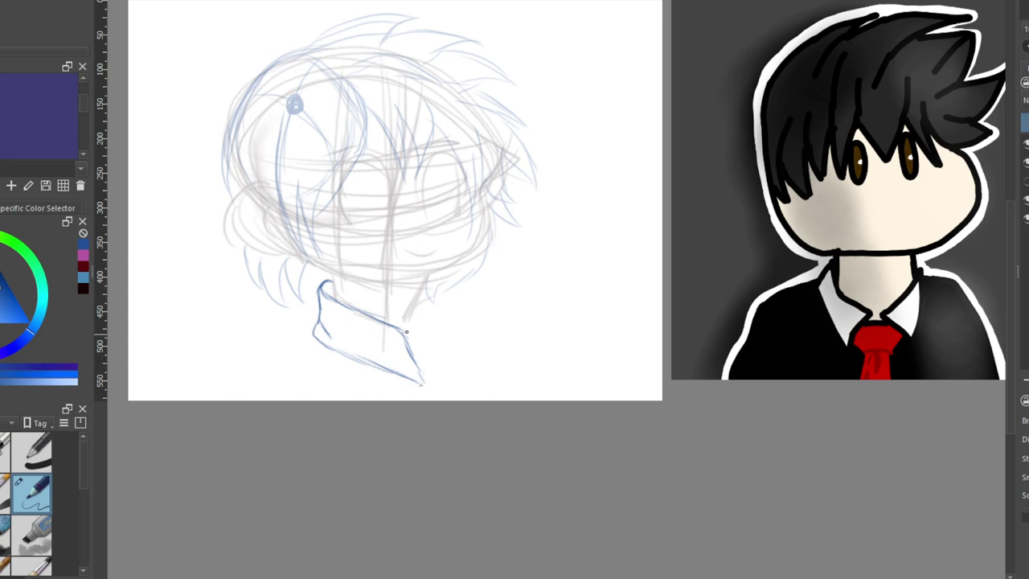
{"action": "mouse_move", "coordinate": [408, 332]}
{"action": "left_mouse_down"}
{"action": "mouse_move", "coordinate": [441, 381]}
{"action": "mouse_move", "coordinate": [418, 380]}
{"action": "mouse_move", "coordinate": [410, 349]}
{"action": "left_mouse_up"}
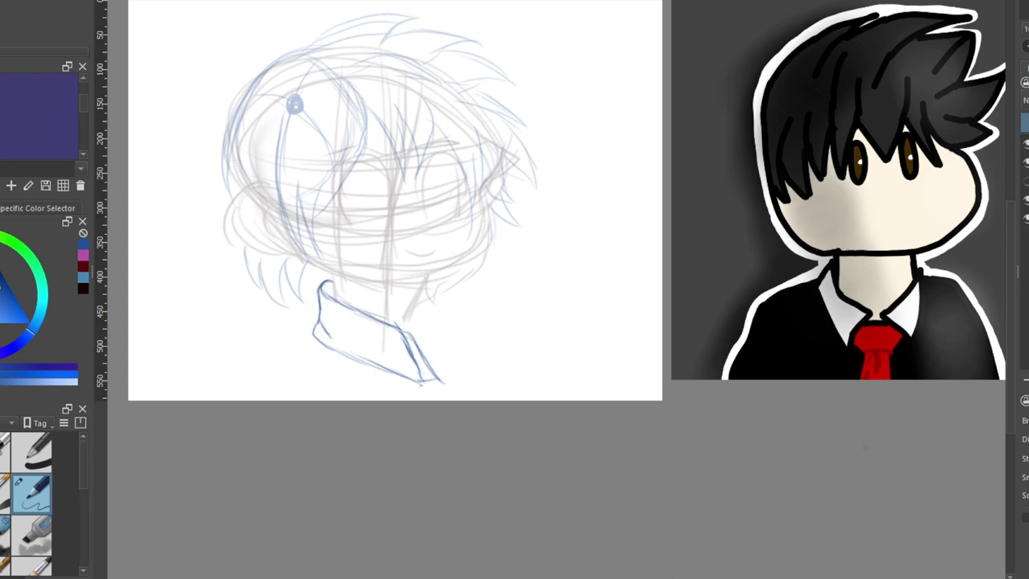
Erase the collar's pointed front corner and redraw it as a rounded edge
{"action": "key", "text": "slash"}
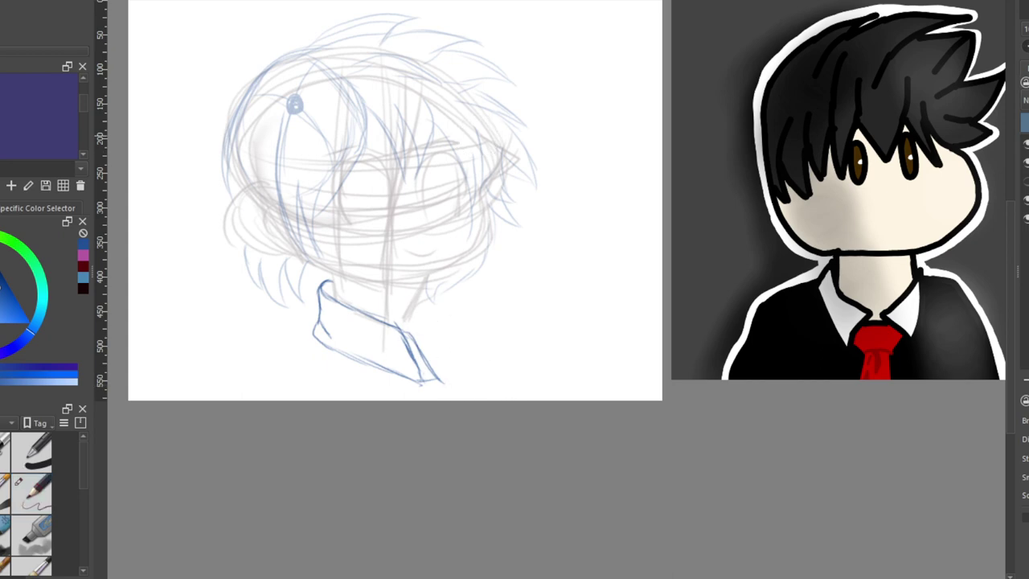
{"action": "mouse_move", "coordinate": [421, 364]}
{"action": "left_mouse_down"}
{"action": "mouse_move", "coordinate": [421, 378]}
{"action": "mouse_move", "coordinate": [416, 366]}
{"action": "left_mouse_up"}
{"action": "key", "text": "e"}
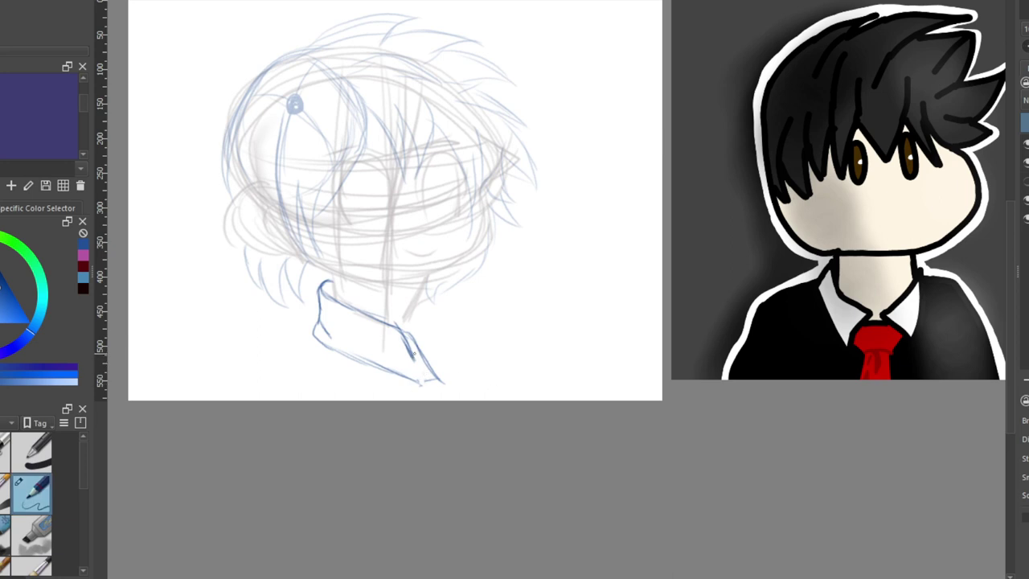
{"action": "left_click_drag", "start_coordinate": [415, 358], "coordinate": [407, 371]}
Sketch the tie hanging from the front of the collar and the far collar flap beside it
{"action": "mouse_move", "coordinate": [396, 324]}
{"action": "left_mouse_down"}
{"action": "mouse_move", "coordinate": [427, 321]}
{"action": "mouse_move", "coordinate": [418, 315]}
{"action": "mouse_move", "coordinate": [424, 347]}
{"action": "mouse_move", "coordinate": [425, 330]}
{"action": "mouse_move", "coordinate": [464, 398]}
{"action": "left_mouse_up"}
{"action": "mouse_move", "coordinate": [442, 361]}
{"action": "left_mouse_down"}
{"action": "mouse_move", "coordinate": [470, 400]}
{"action": "mouse_move", "coordinate": [441, 400]}
{"action": "left_mouse_up"}
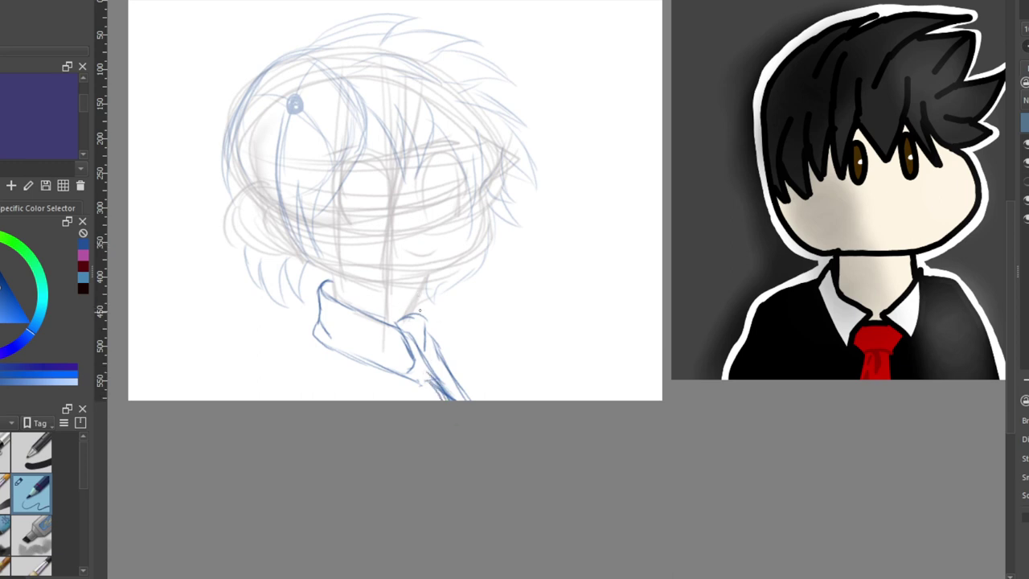
{"action": "mouse_move", "coordinate": [409, 317]}
{"action": "left_mouse_down"}
{"action": "mouse_move", "coordinate": [440, 332]}
{"action": "mouse_move", "coordinate": [434, 340]}
{"action": "mouse_move", "coordinate": [451, 378]}
{"action": "left_mouse_up"}
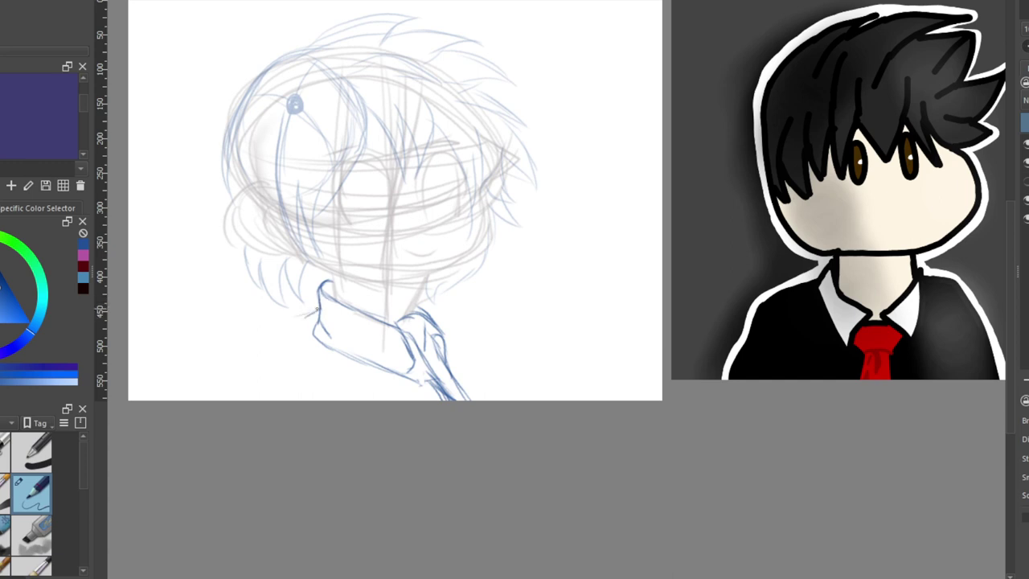
Sketch the near shoulder sloping down from the collar, the outer arm line and the inner arm line
{"action": "mouse_move", "coordinate": [318, 310]}
{"action": "left_mouse_down"}
{"action": "mouse_move", "coordinate": [250, 331]}
{"action": "mouse_move", "coordinate": [241, 363]}
{"action": "left_mouse_up"}
{"action": "mouse_move", "coordinate": [246, 337]}
{"action": "left_mouse_down"}
{"action": "mouse_move", "coordinate": [252, 374]}
{"action": "mouse_move", "coordinate": [241, 339]}
{"action": "mouse_move", "coordinate": [234, 374]}
{"action": "mouse_move", "coordinate": [243, 340]}
{"action": "mouse_move", "coordinate": [247, 400]}
{"action": "left_mouse_up"}
{"action": "mouse_move", "coordinate": [251, 362]}
{"action": "left_mouse_down"}
{"action": "mouse_move", "coordinate": [250, 388]}
{"action": "mouse_move", "coordinate": [298, 336]}
{"action": "mouse_move", "coordinate": [315, 332]}
{"action": "mouse_move", "coordinate": [313, 401]}
{"action": "left_mouse_up"}
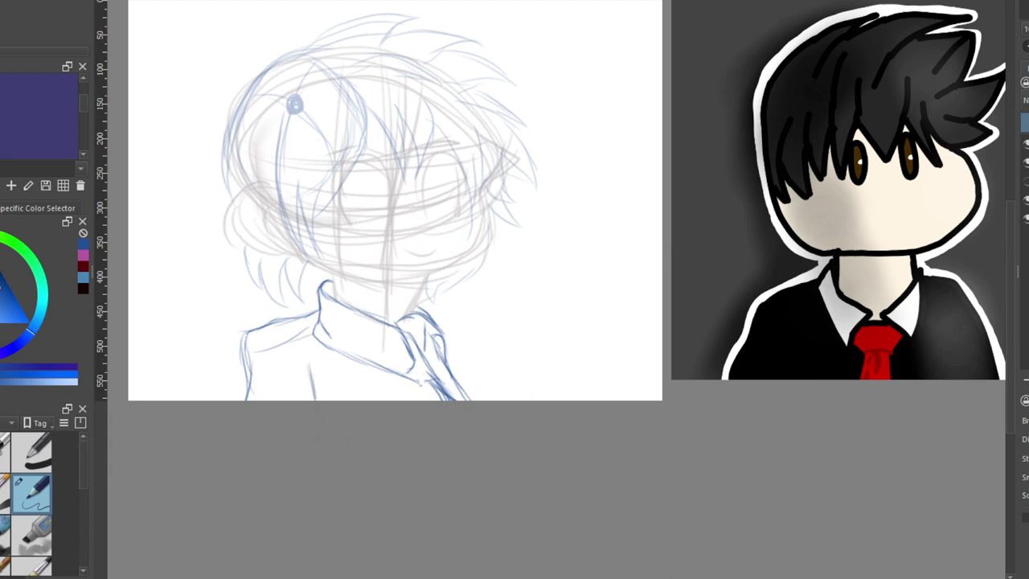
Undo the near shoulder and arm strokes, keeping the collar and tie
{"action": "mouse_move", "coordinate": [619, 577]}
{"action": "left_mouse_down"}
{"action": "mouse_move", "coordinate": [496, 577]}
{"action": "mouse_move", "coordinate": [571, 577]}
{"action": "left_mouse_up"}
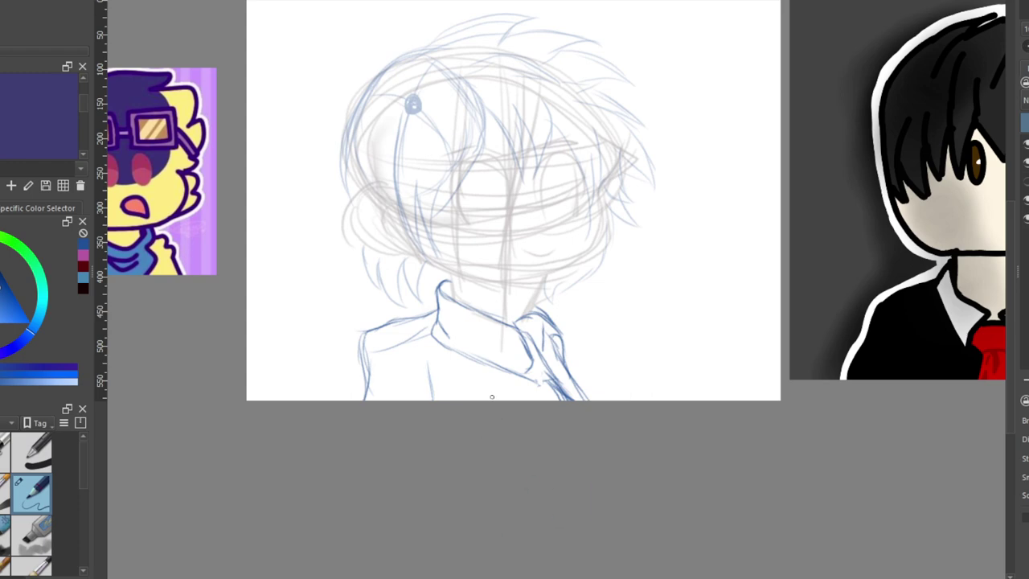
{"action": "key", "text": "ctrl+z"}
{"action": "key", "text": "ctrl+z"}
{"action": "key", "text": "ctrl+z"}
{"action": "key", "text": "ctrl+z"}
{"action": "key", "text": "ctrl+z"}
{"action": "key", "text": "ctrl+z"}
{"action": "key", "text": "ctrl+z"}
{"action": "key", "text": "ctrl+z"}
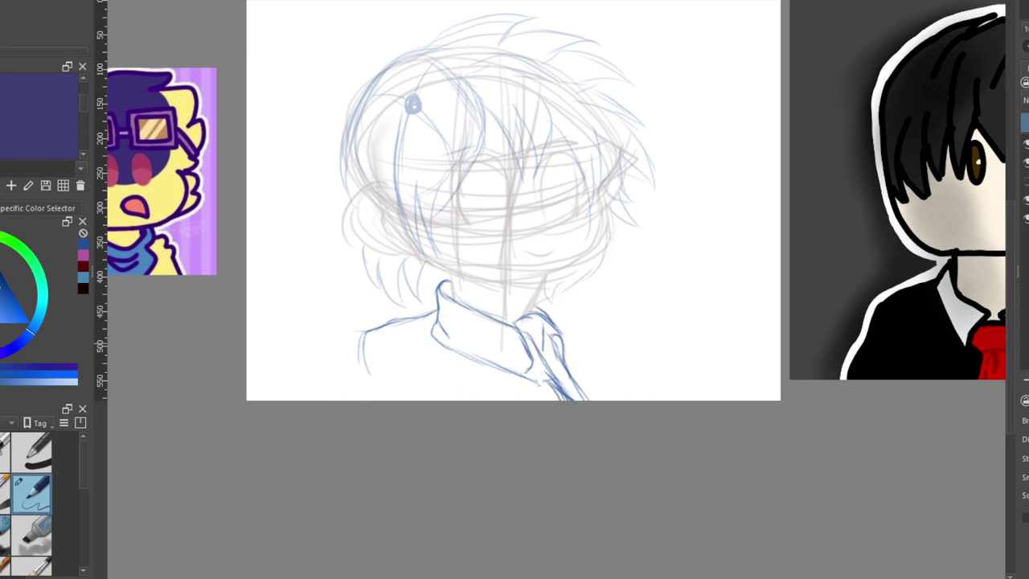
{"action": "key", "text": "ctrl+z"}
{"action": "key", "text": "ctrl+z"}
{"action": "key", "text": "ctrl+z"}
{"action": "key", "text": "ctrl+z"}
{"action": "key", "text": "ctrl+z"}
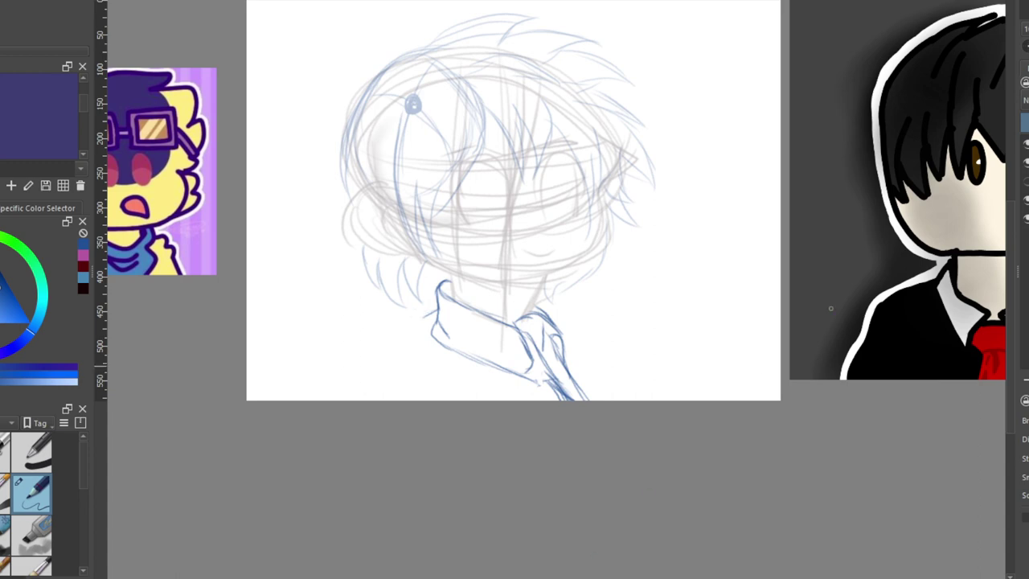
Mirror the view and sketch the near shoulder sloping from the collar into the outer arm line
{"action": "key", "text": "h"}
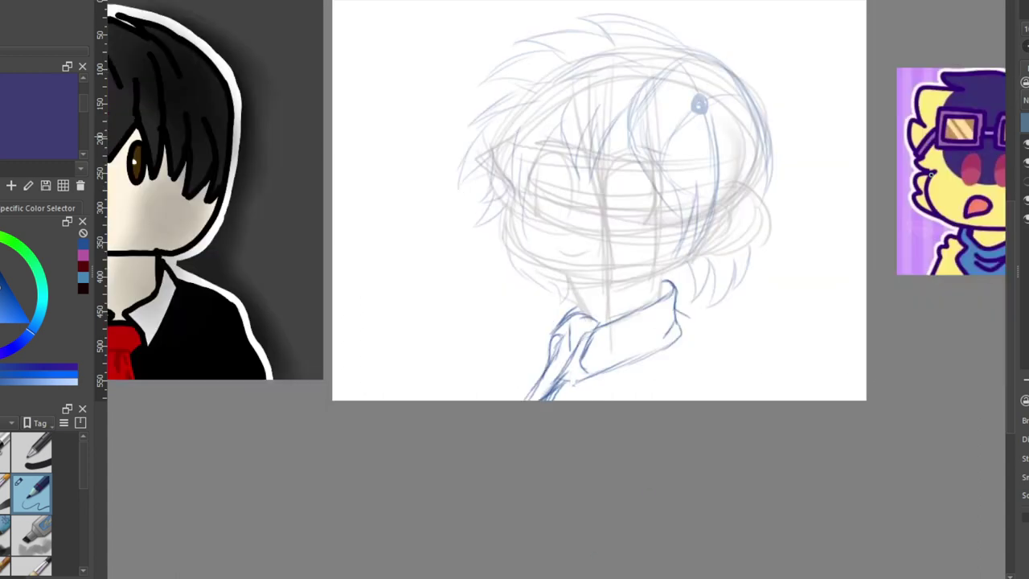
{"action": "scroll", "coordinate": [556, 289], "scroll_direction": "left", "scroll_amount": 2}
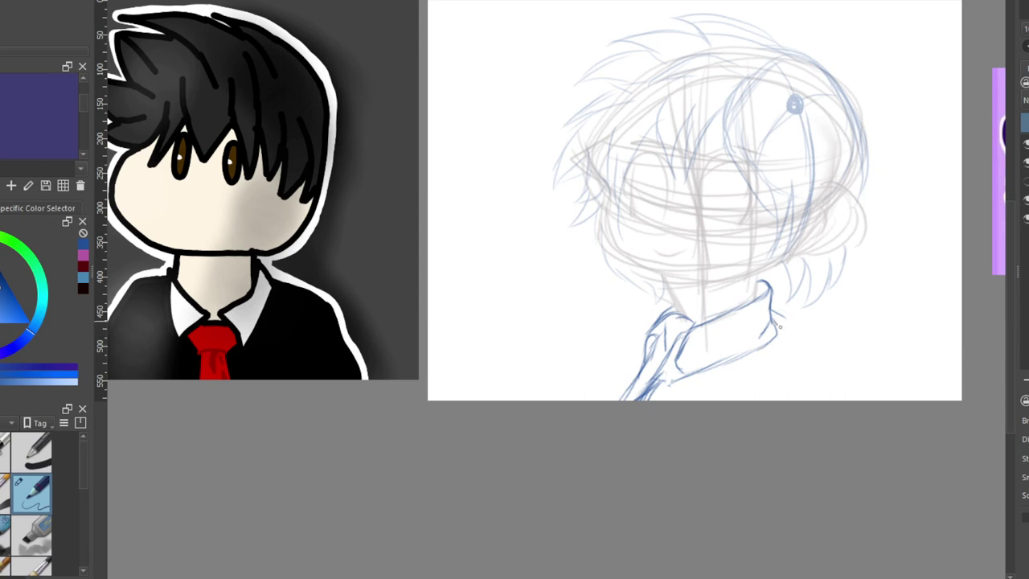
{"action": "left_click_drag", "start_coordinate": [775, 321], "coordinate": [802, 342]}
{"action": "left_click_drag", "start_coordinate": [829, 353], "coordinate": [850, 400]}
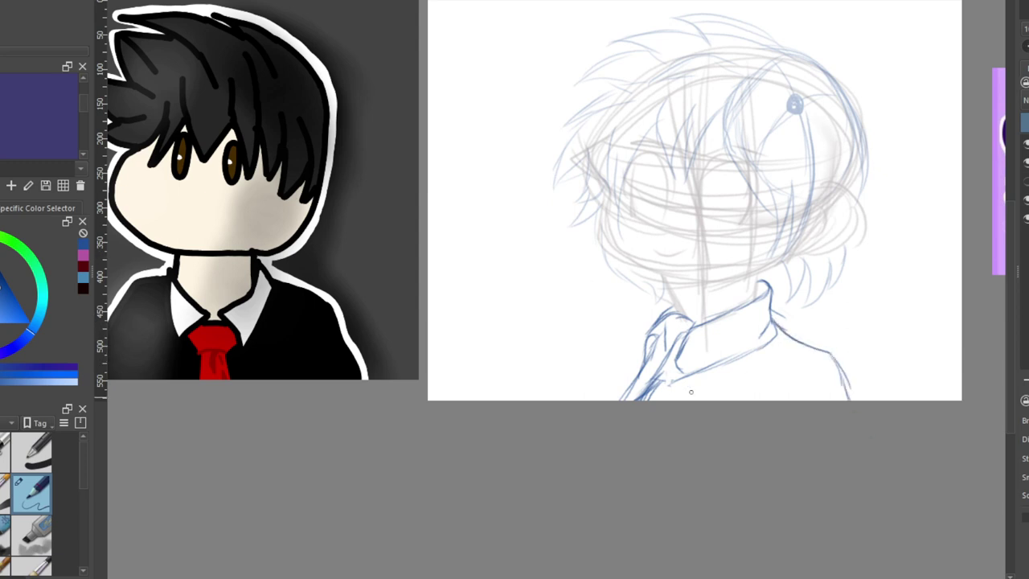
Sketch a jacket opening line below the collar and strengthen the outer edge of the tie
{"action": "mouse_move", "coordinate": [690, 375]}
{"action": "left_mouse_down"}
{"action": "mouse_move", "coordinate": [669, 400]}
{"action": "mouse_move", "coordinate": [684, 399]}
{"action": "left_mouse_up"}
{"action": "left_click_drag", "start_coordinate": [650, 339], "coordinate": [613, 399]}
{"action": "left_click_drag", "start_coordinate": [641, 357], "coordinate": [616, 401]}
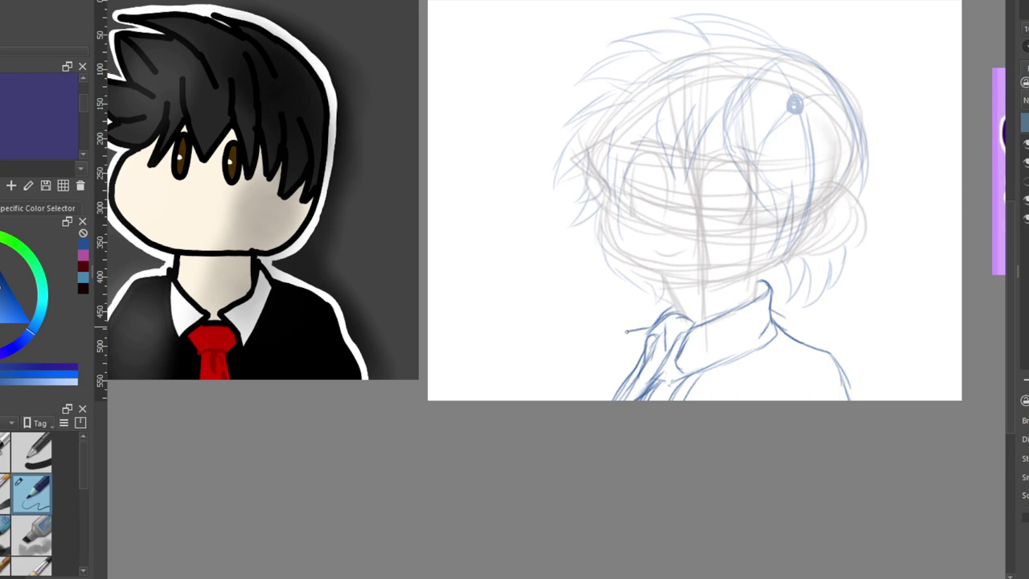
Undo the first far-shoulder strokes and redraw the far shoulder and arm curving down beside the tie
{"action": "left_click_drag", "start_coordinate": [628, 331], "coordinate": [611, 400]}
{"action": "key", "text": "ctrl+z"}
{"action": "key", "text": "ctrl+z"}
{"action": "mouse_move", "coordinate": [658, 321]}
{"action": "left_mouse_down"}
{"action": "mouse_move", "coordinate": [615, 344]}
{"action": "mouse_move", "coordinate": [603, 401]}
{"action": "left_mouse_up"}
Sketch seam details on both shoulders, with short cross marks along the near one, and fade the clothing lines
{"action": "key", "text": "m"}
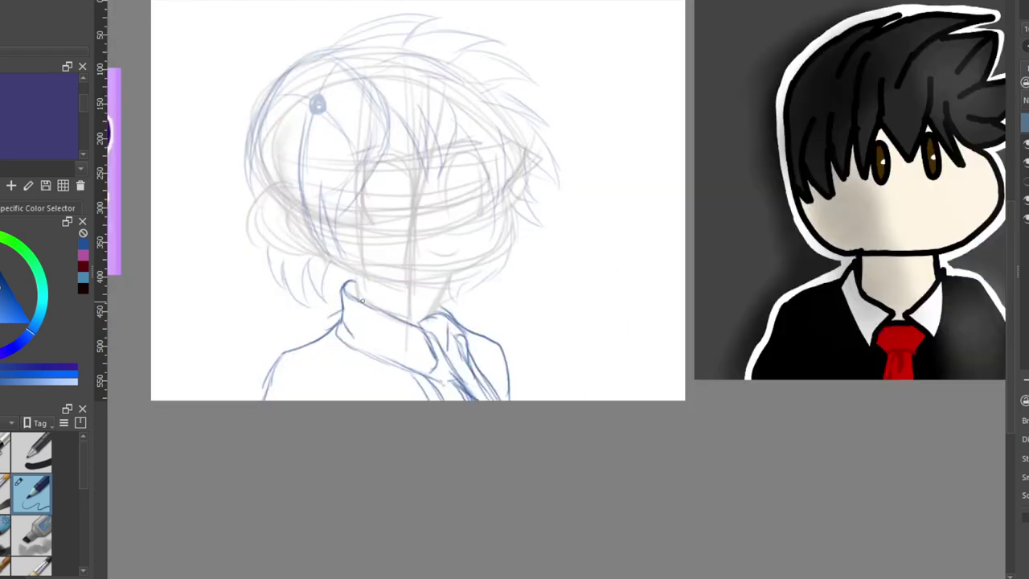
{"action": "mouse_move", "coordinate": [281, 364]}
{"action": "left_mouse_down"}
{"action": "mouse_move", "coordinate": [350, 343]}
{"action": "mouse_move", "coordinate": [273, 364]}
{"action": "mouse_move", "coordinate": [334, 332]}
{"action": "left_mouse_up"}
{"action": "left_click_drag", "start_coordinate": [286, 359], "coordinate": [302, 348]}
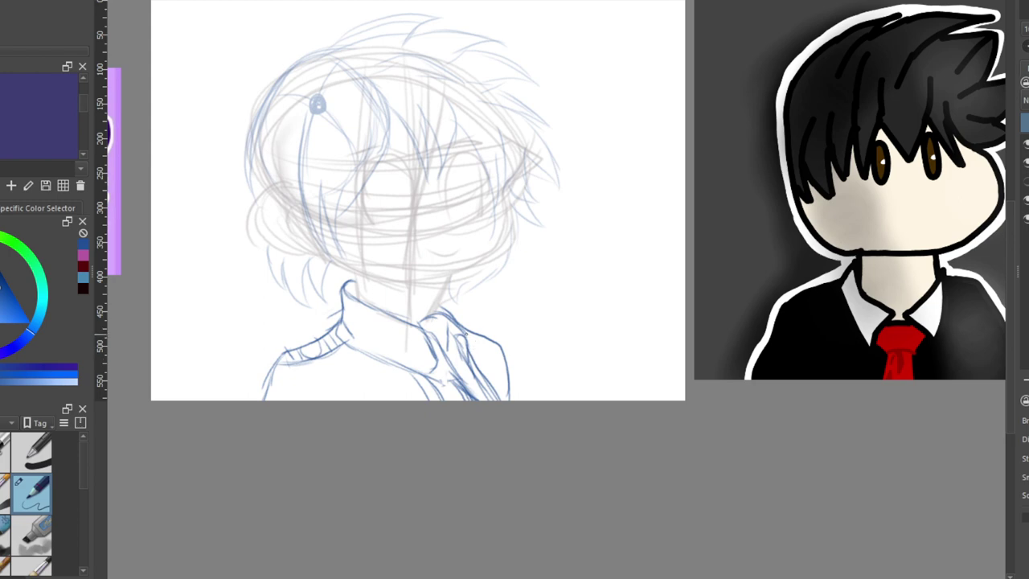
{"action": "mouse_move", "coordinate": [470, 339]}
{"action": "left_mouse_down"}
{"action": "mouse_move", "coordinate": [506, 350]}
{"action": "mouse_move", "coordinate": [512, 392]}
{"action": "left_mouse_up"}
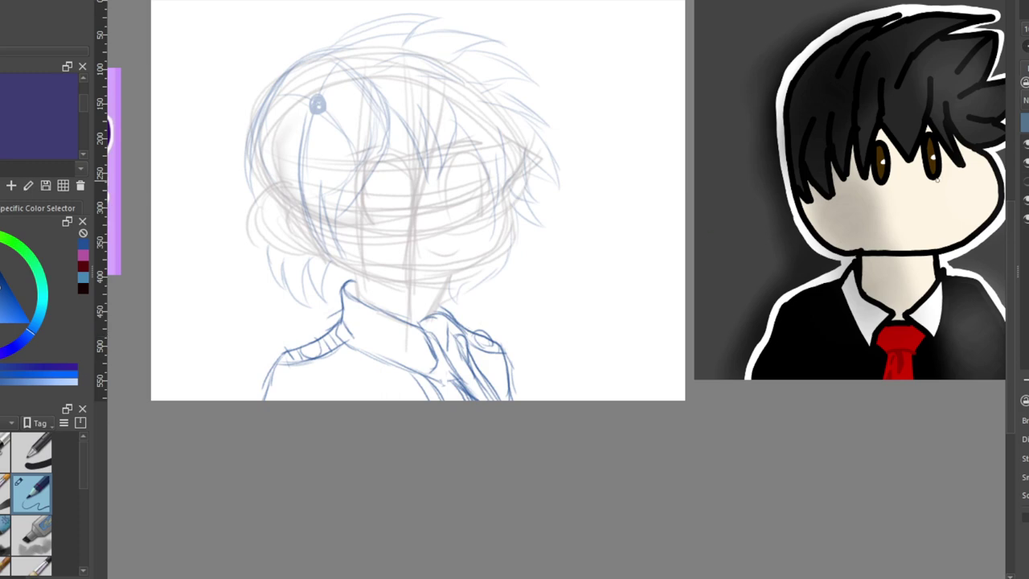
{"action": "left_click", "coordinate": [1028, 122]}
Compare the whole bust sketch, mirrored and unmirrored, with the hair and clothing in both finished portraits
{"action": "key", "text": "m"}
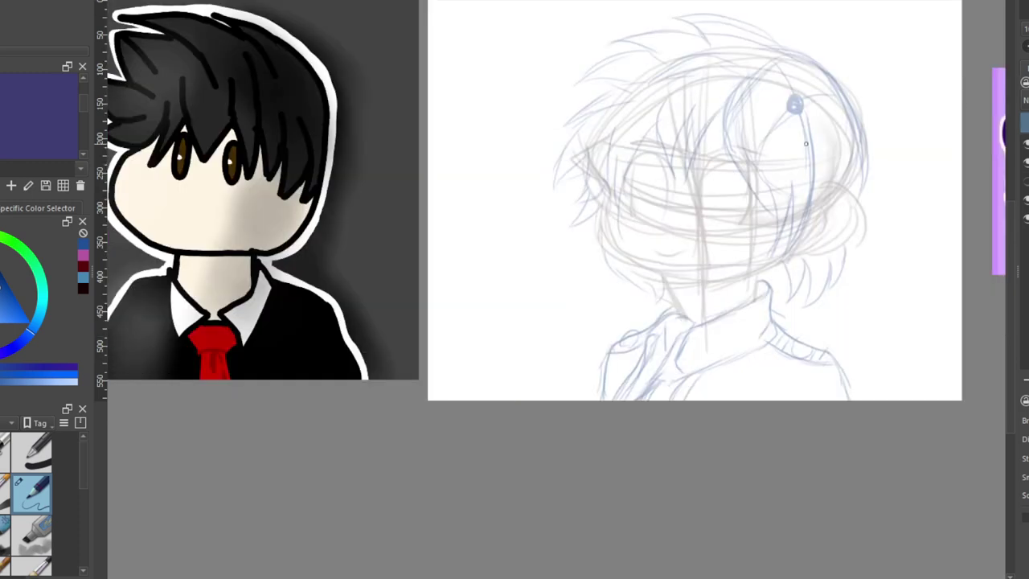
{"action": "scroll", "coordinate": [801, 145], "scroll_direction": "down", "scroll_amount": 1}
{"action": "scroll", "coordinate": [806, 91], "scroll_direction": "down", "scroll_amount": 1}
{"action": "scroll", "coordinate": [898, 95], "scroll_direction": "up", "scroll_amount": 2}
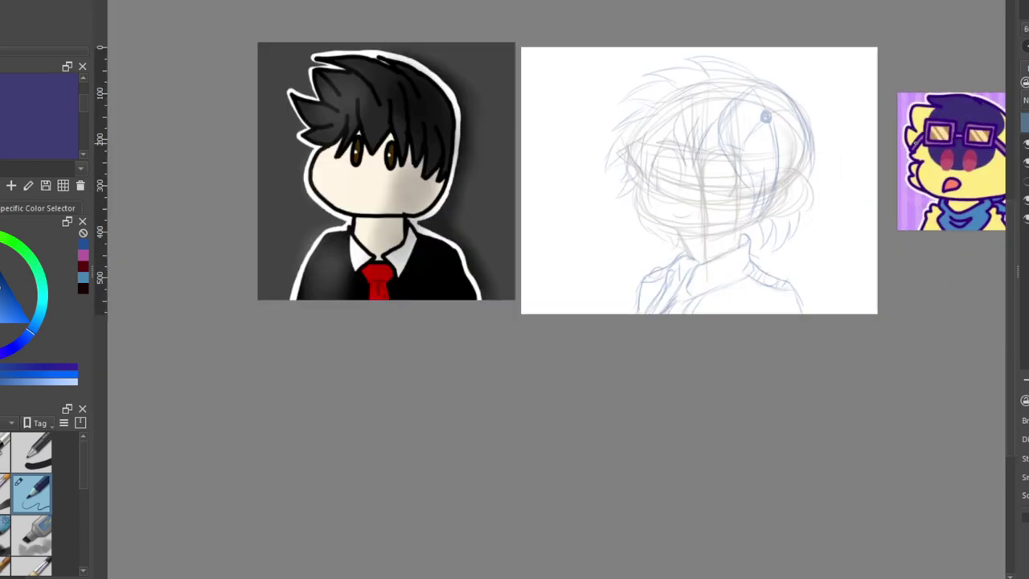
{"action": "scroll", "coordinate": [901, 161], "scroll_direction": "down", "scroll_amount": 2}
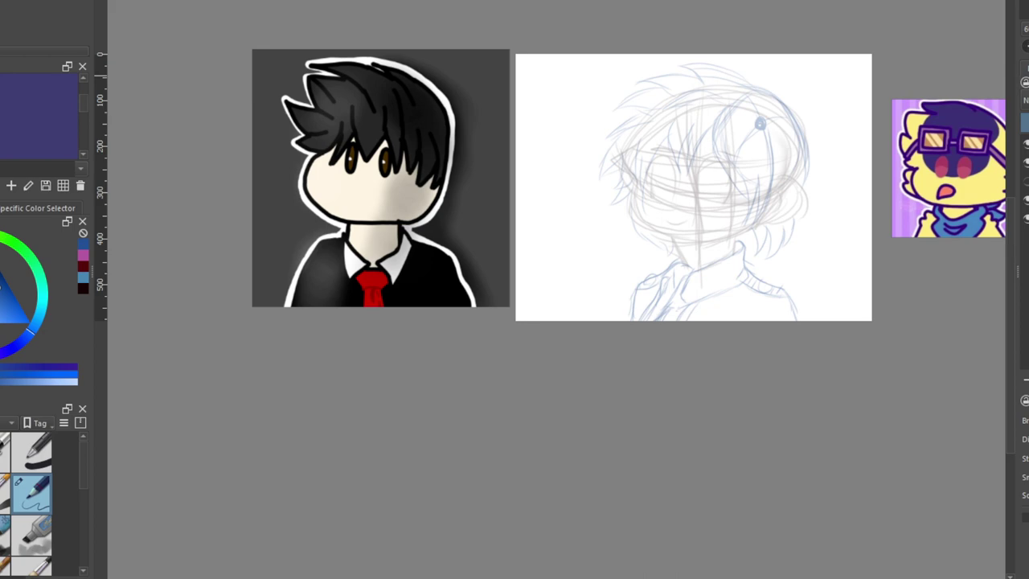
{"action": "key", "text": "m"}
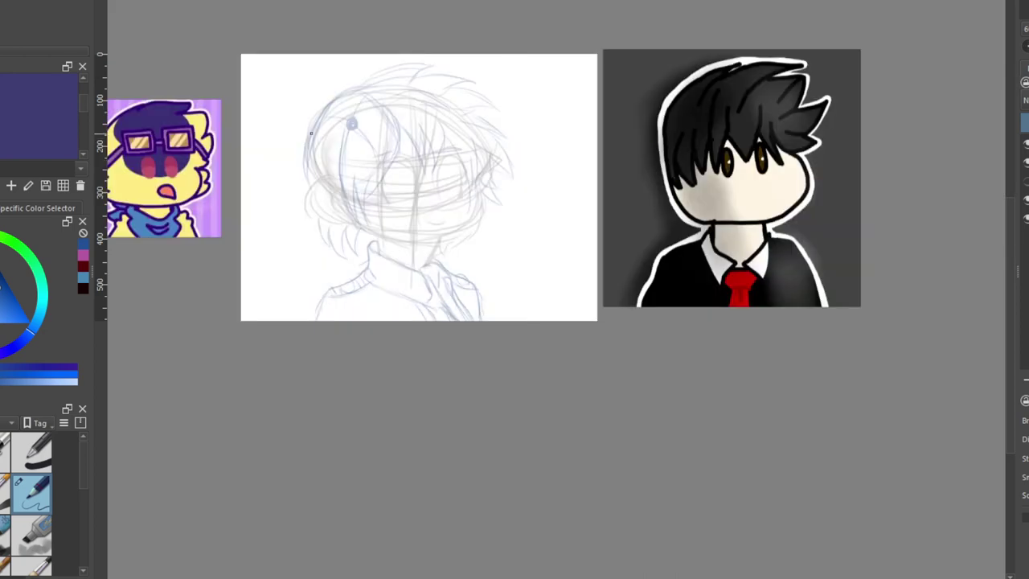
{"action": "scroll", "coordinate": [311, 133], "scroll_direction": "up", "scroll_amount": 2}
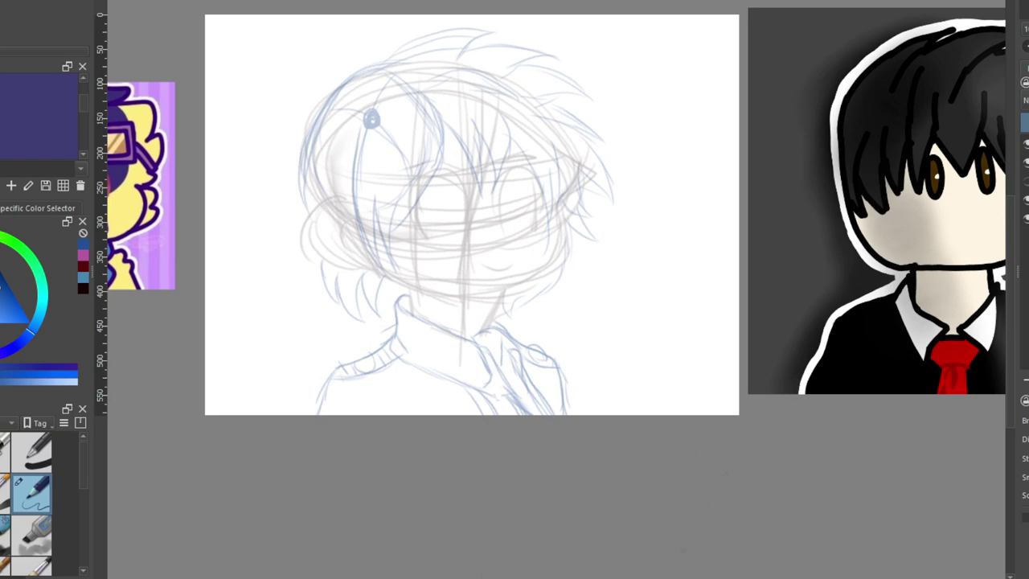
{"action": "scroll", "coordinate": [556, 289], "scroll_direction": "right", "scroll_amount": 5}
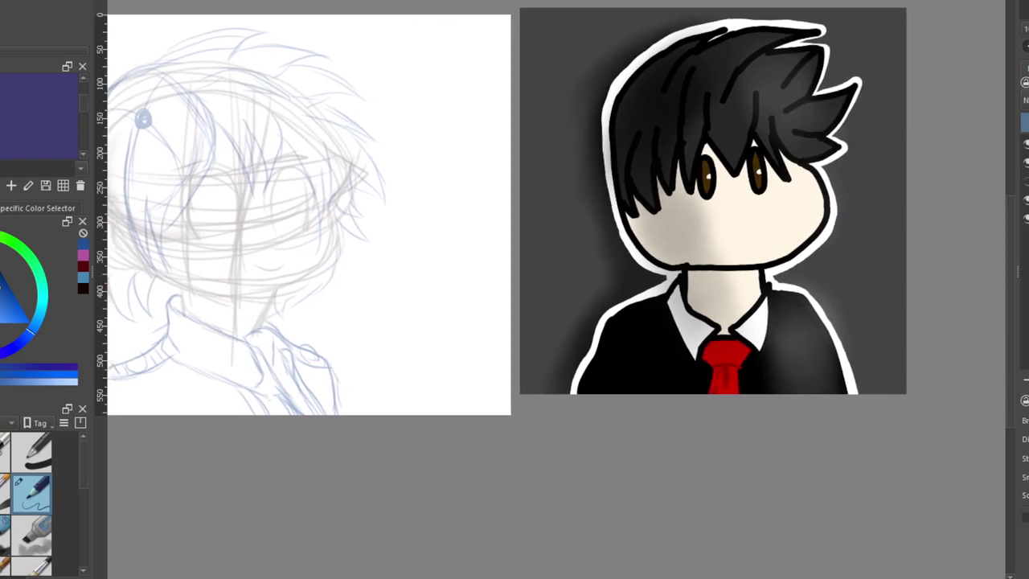
{"action": "scroll", "coordinate": [743, 575], "scroll_direction": "left", "scroll_amount": 7}
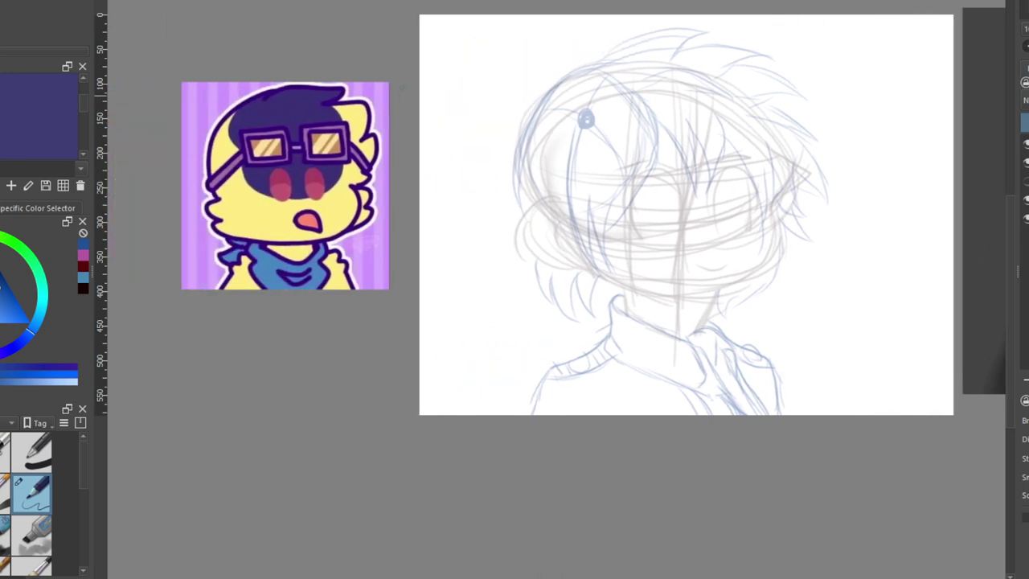
{"action": "scroll", "coordinate": [402, 87], "scroll_direction": "up", "scroll_amount": 2}
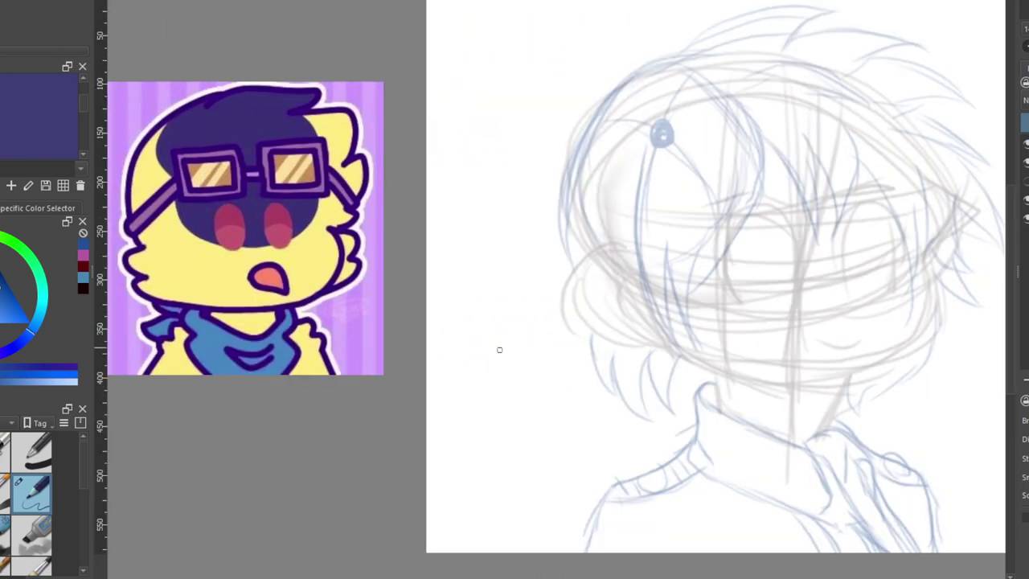
Try a thicker brush in near-black with overlapping test strokes beside the head, and undo them
{"action": "left_click_drag", "start_coordinate": [0, 301], "coordinate": [0, 320]}
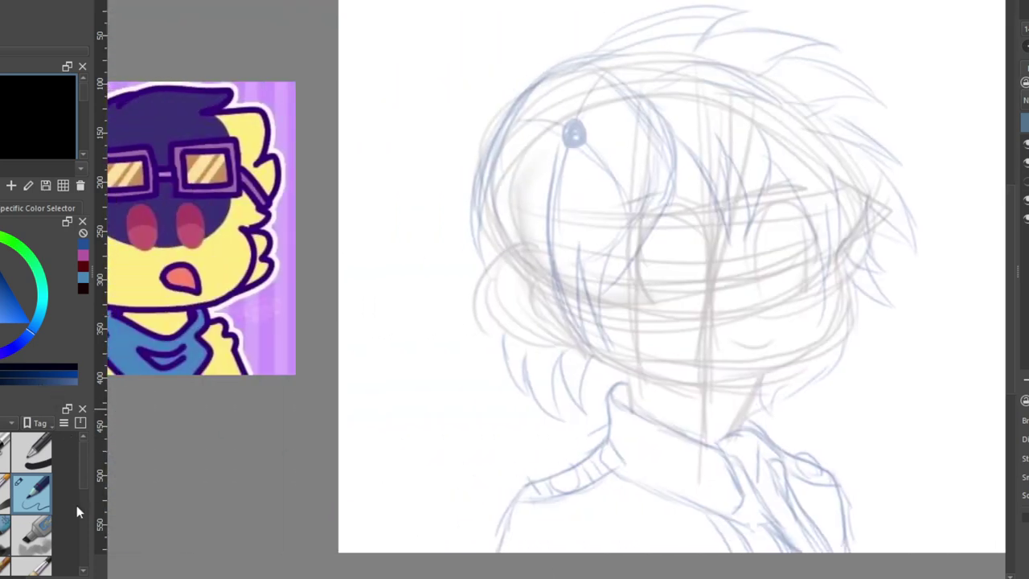
{"action": "left_click", "coordinate": [5, 512]}
{"action": "left_click_drag", "start_coordinate": [402, 104], "coordinate": [431, 262]}
{"action": "left_click_drag", "start_coordinate": [425, 121], "coordinate": [445, 320]}
{"action": "left_click_drag", "start_coordinate": [428, 106], "coordinate": [453, 334]}
{"action": "mouse_move", "coordinate": [452, 121]}
{"action": "left_mouse_down"}
{"action": "mouse_move", "coordinate": [450, 174]}
{"action": "mouse_move", "coordinate": [456, 304]}
{"action": "left_mouse_up"}
{"action": "key", "text": "ctrl+z"}
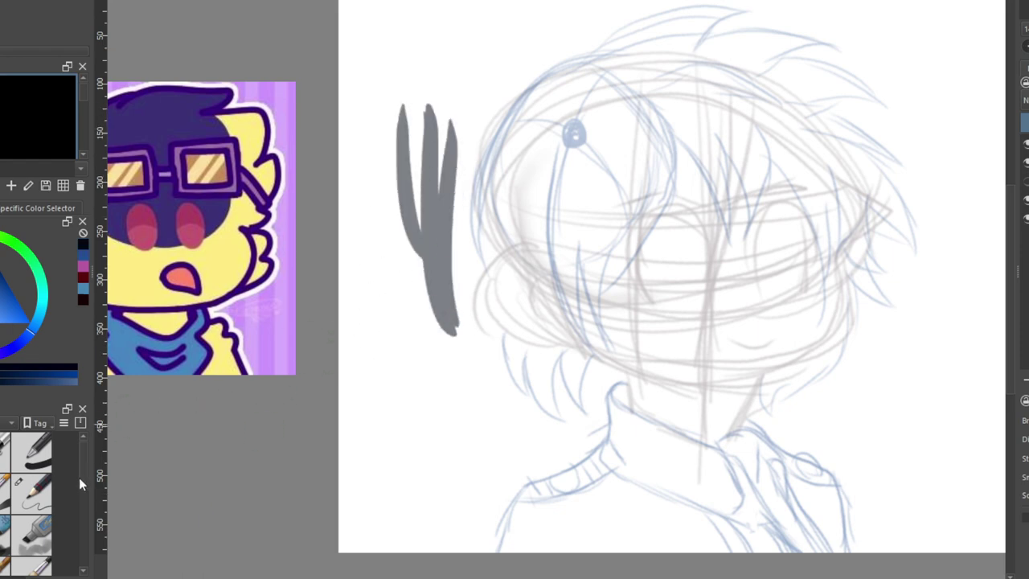
{"action": "key", "text": "ctrl+z"}
{"action": "key", "text": "ctrl+z"}
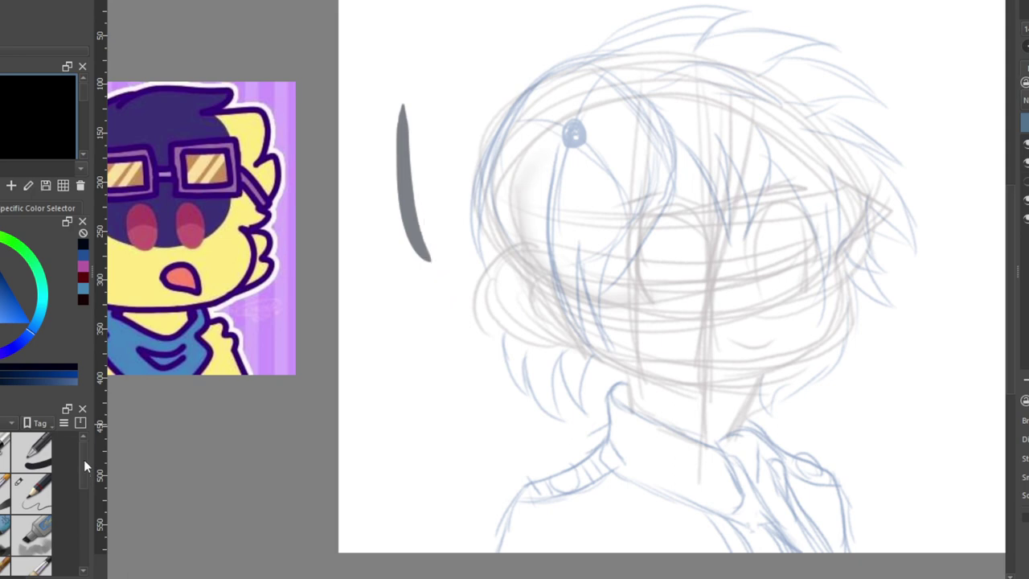
{"action": "key", "text": "ctrl+z"}
Choose an inking brush preset, test it with long curved strokes beside the head, and undo the strokes
{"action": "scroll", "coordinate": [83, 462], "scroll_direction": "down", "scroll_amount": 5}
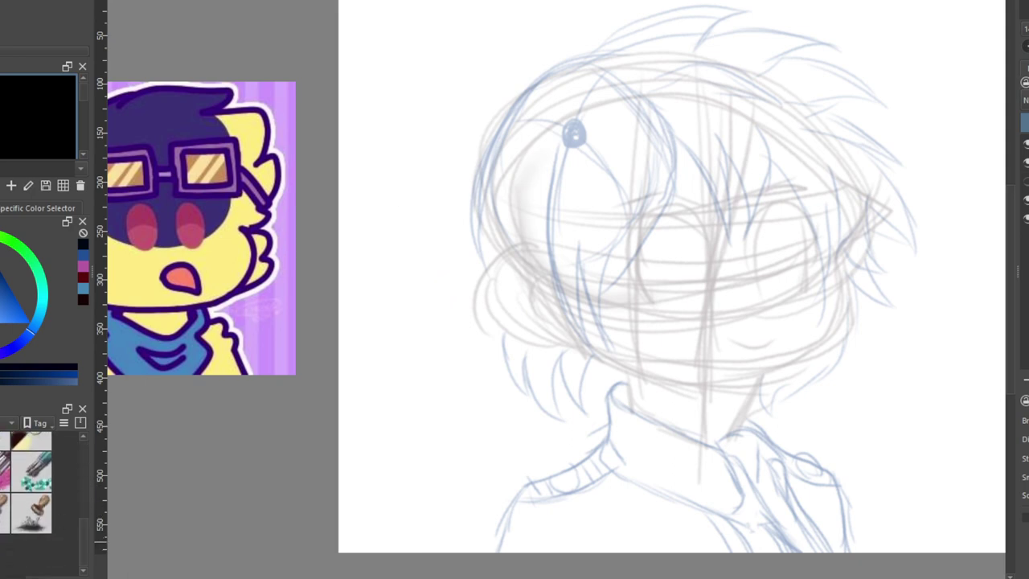
{"action": "scroll", "coordinate": [81, 504], "scroll_direction": "down", "scroll_amount": 3}
{"action": "left_click_drag", "start_coordinate": [86, 529], "coordinate": [77, 441]}
{"action": "left_click", "coordinate": [3, 453]}
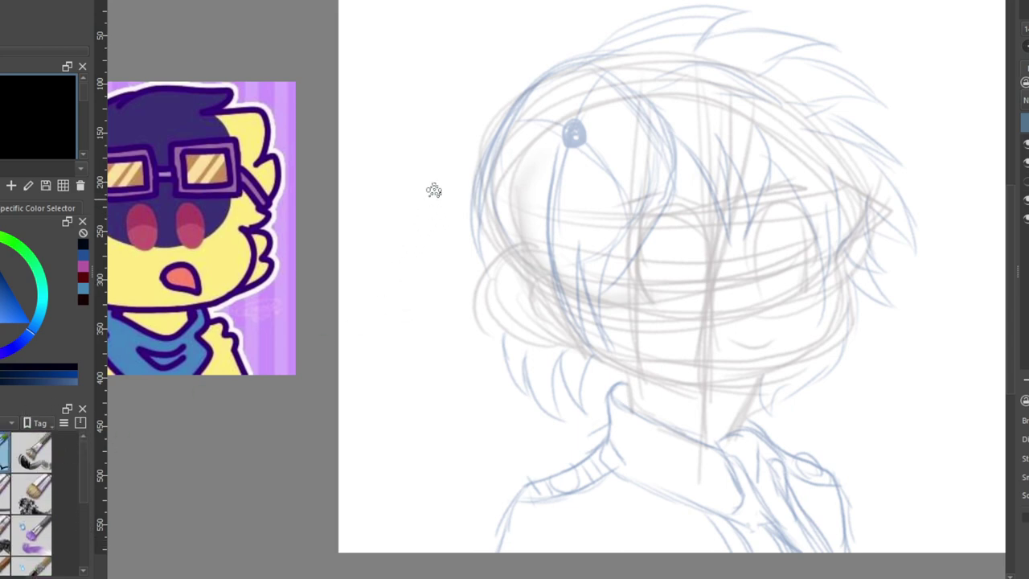
{"action": "mouse_move", "coordinate": [434, 150]}
{"action": "left_mouse_down"}
{"action": "mouse_move", "coordinate": [404, 311]}
{"action": "mouse_move", "coordinate": [417, 334]}
{"action": "left_mouse_up"}
{"action": "key", "text": "ctrl+z"}
{"action": "left_click_drag", "start_coordinate": [410, 186], "coordinate": [364, 367]}
{"action": "mouse_move", "coordinate": [394, 397]}
{"action": "left_mouse_down"}
{"action": "mouse_move", "coordinate": [421, 305]}
{"action": "mouse_move", "coordinate": [501, 153]}
{"action": "mouse_move", "coordinate": [500, 73]}
{"action": "left_mouse_up"}
{"action": "mouse_move", "coordinate": [436, 68]}
{"action": "left_mouse_down"}
{"action": "mouse_move", "coordinate": [461, 357]}
{"action": "mouse_move", "coordinate": [477, 381]}
{"action": "left_mouse_up"}
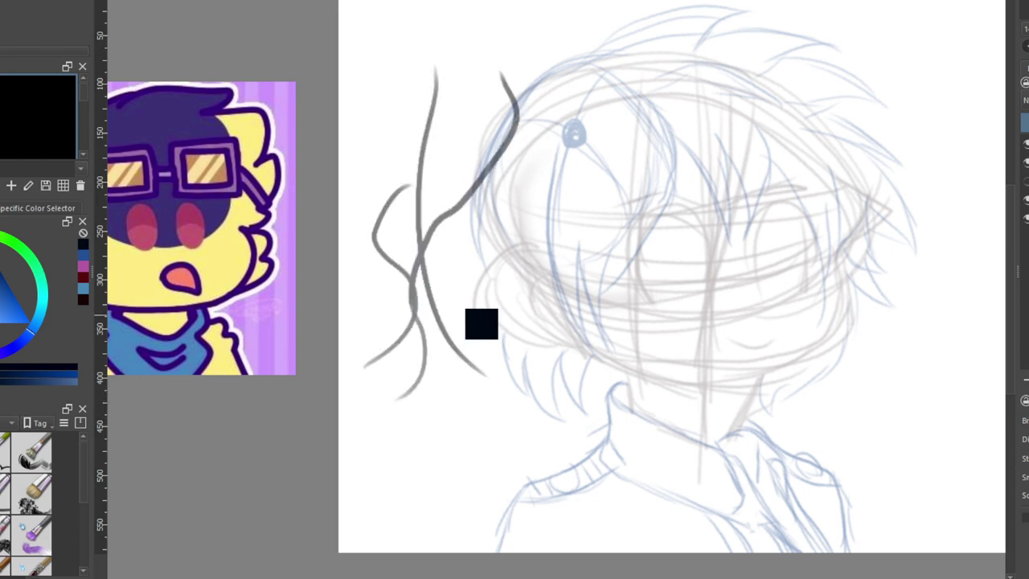
{"action": "key", "text": "ctrl+z"}
{"action": "key", "text": "ctrl+z"}
{"action": "key", "text": "ctrl+z"}
Try the inking brush in thin and very thick strokes on the blank canvas, and undo every test stroke
{"action": "mouse_move", "coordinate": [419, 37]}
{"action": "left_mouse_down"}
{"action": "mouse_move", "coordinate": [424, 379]}
{"action": "mouse_move", "coordinate": [444, 407]}
{"action": "mouse_move", "coordinate": [440, 269]}
{"action": "left_mouse_up"}
{"action": "left_click_drag", "start_coordinate": [480, 92], "coordinate": [426, 297]}
{"action": "left_click_drag", "start_coordinate": [446, 169], "coordinate": [463, 398]}
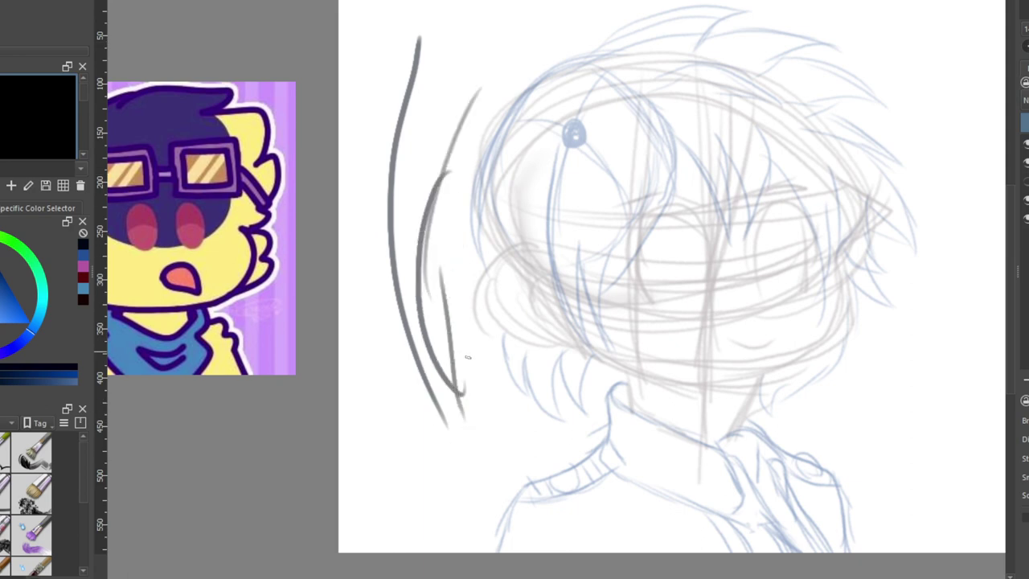
{"action": "key", "text": "ctrl+z"}
{"action": "key", "text": "ctrl+z"}
{"action": "key", "text": "ctrl+z"}
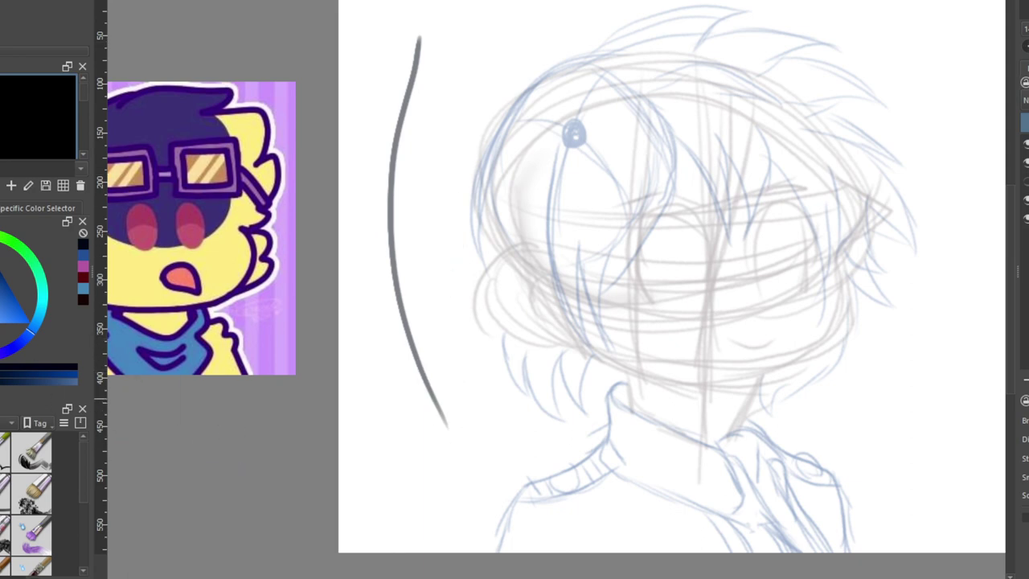
{"action": "key", "text": "ctrl+z"}
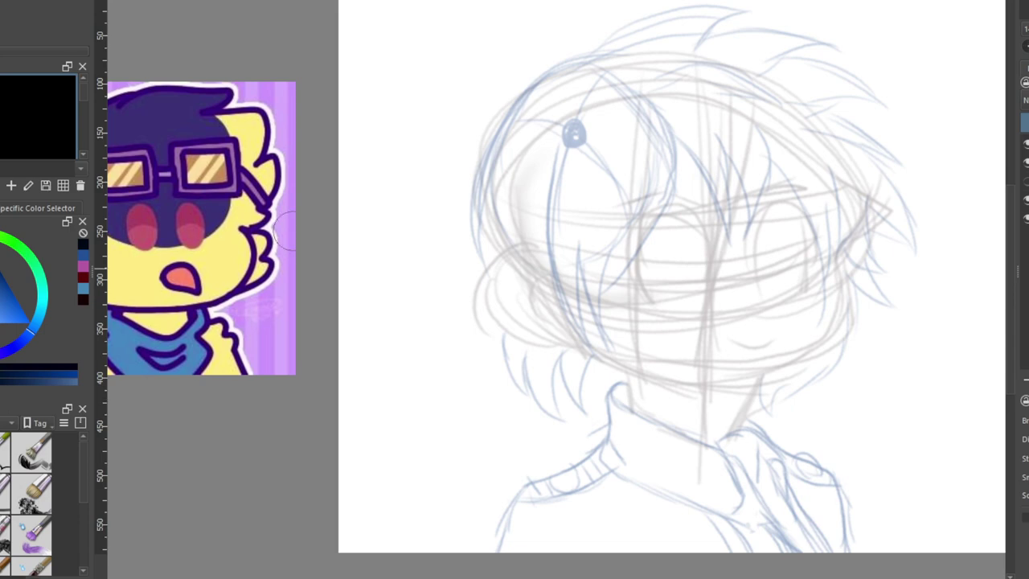
{"action": "mouse_move", "coordinate": [448, 90]}
{"action": "left_mouse_down"}
{"action": "mouse_move", "coordinate": [426, 158]}
{"action": "mouse_move", "coordinate": [426, 368]}
{"action": "left_mouse_up"}
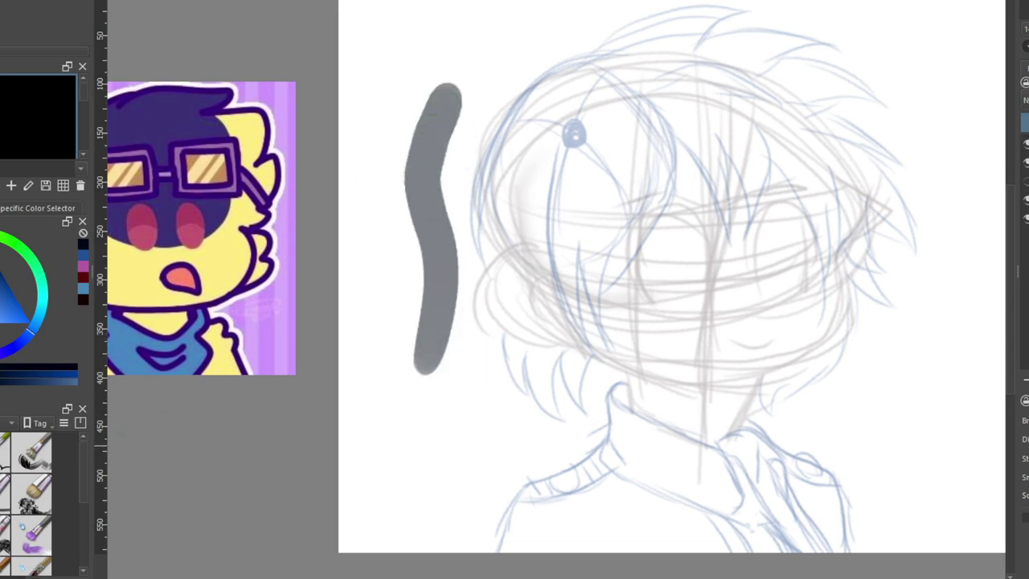
{"action": "key", "text": "ctrl+z"}
Switch the brush colour to black and ink a first jaw curve under the face, checking it in mirrored view
{"action": "left_click", "coordinate": [83, 299]}
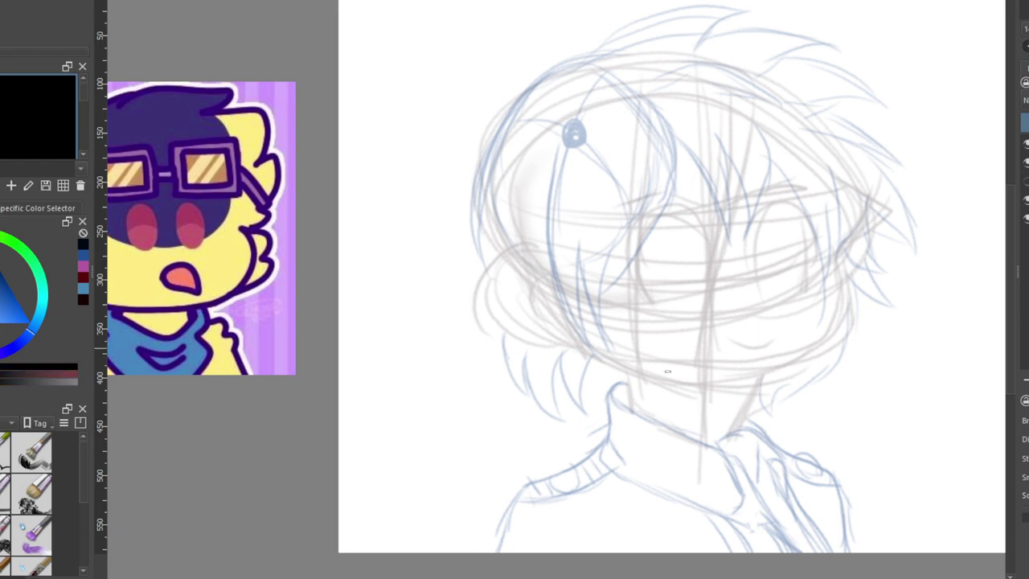
{"action": "scroll", "coordinate": [555, 277], "scroll_direction": "right", "scroll_amount": 4}
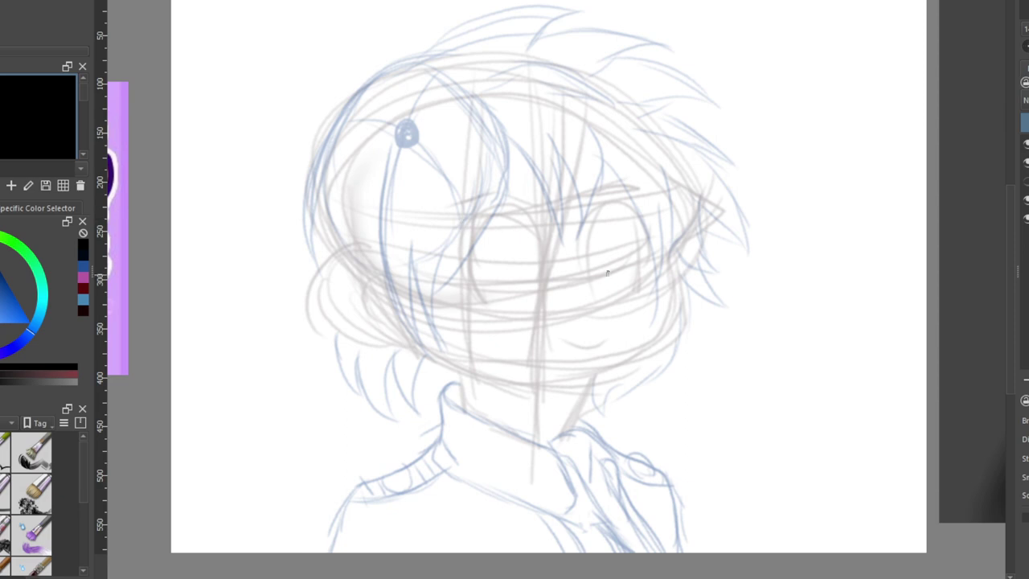
{"action": "mouse_move", "coordinate": [592, 299]}
{"action": "left_mouse_down"}
{"action": "mouse_move", "coordinate": [589, 227]}
{"action": "mouse_move", "coordinate": [620, 199]}
{"action": "mouse_move", "coordinate": [652, 286]}
{"action": "left_mouse_up"}
{"action": "key", "text": "ctrl+z"}
{"action": "mouse_move", "coordinate": [421, 347]}
{"action": "left_mouse_down"}
{"action": "mouse_move", "coordinate": [511, 384]}
{"action": "mouse_move", "coordinate": [587, 387]}
{"action": "mouse_move", "coordinate": [613, 376]}
{"action": "left_mouse_up"}
{"action": "key", "text": "ctrl+z"}
{"action": "mouse_move", "coordinate": [675, 246]}
{"action": "left_mouse_down"}
{"action": "mouse_move", "coordinate": [673, 336]}
{"action": "mouse_move", "coordinate": [568, 397]}
{"action": "left_mouse_up"}
{"action": "key", "text": "ctrl+z"}
{"action": "mouse_move", "coordinate": [418, 345]}
{"action": "left_mouse_down"}
{"action": "mouse_move", "coordinate": [468, 373]}
{"action": "mouse_move", "coordinate": [595, 394]}
{"action": "left_mouse_up"}
{"action": "key", "text": "m"}
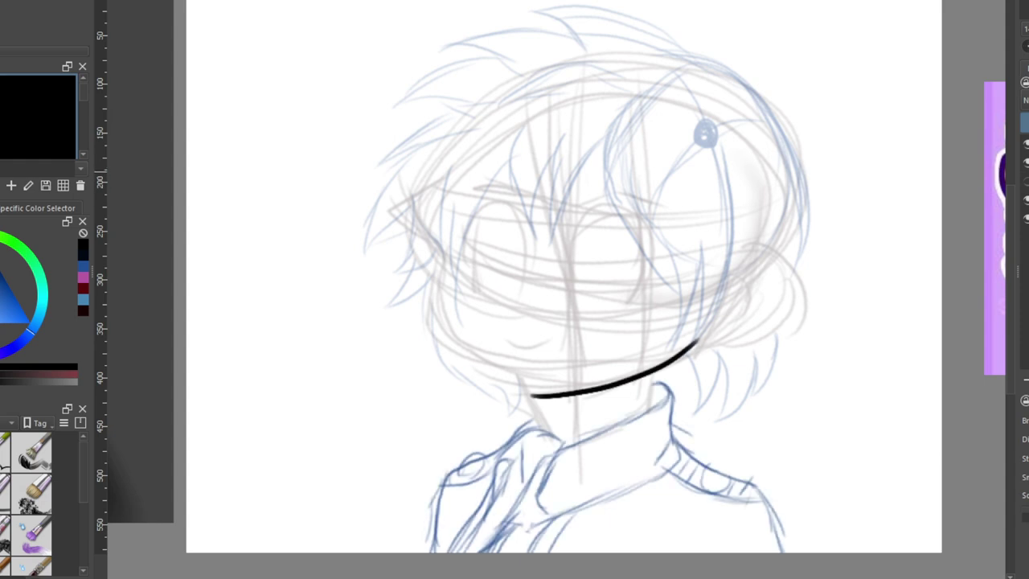
{"action": "key", "text": "ctrl+z"}
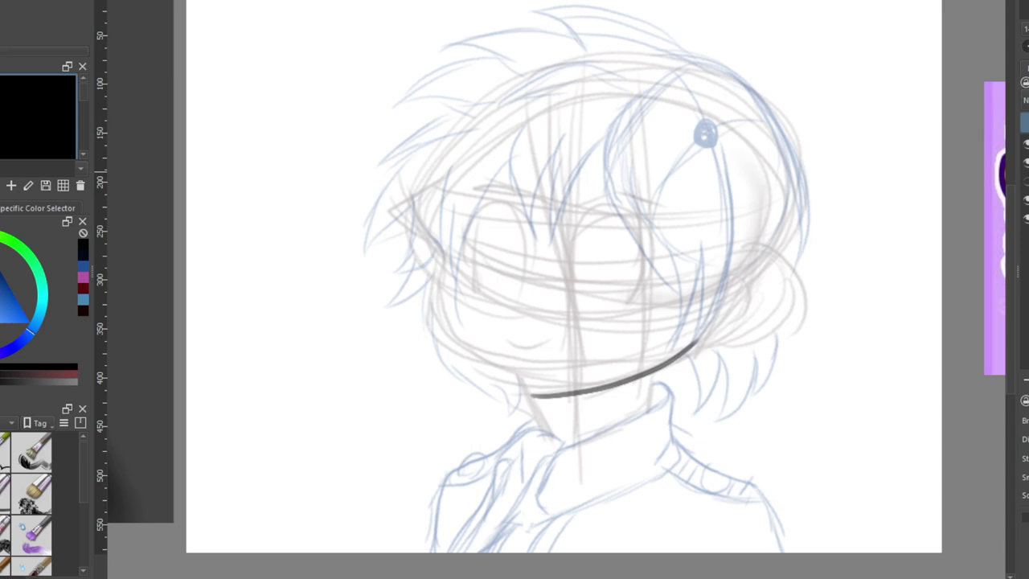
{"action": "key", "text": "m"}
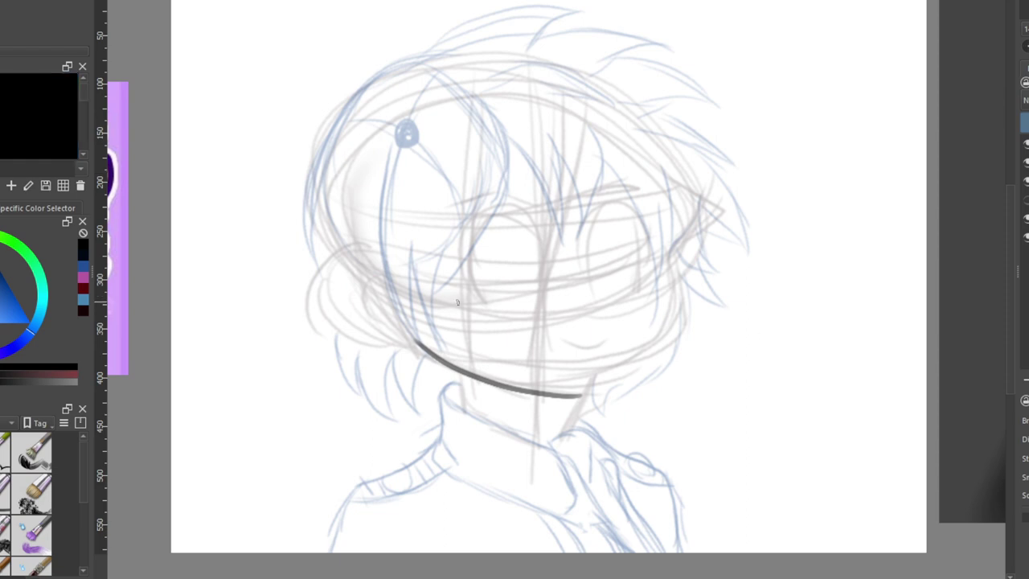
Redraw the near-side jaw curve as a solid black line from below the ear to the chin
{"action": "mouse_move", "coordinate": [412, 337]}
{"action": "left_mouse_down"}
{"action": "mouse_move", "coordinate": [499, 389]}
{"action": "mouse_move", "coordinate": [587, 396]}
{"action": "left_mouse_up"}
{"action": "left_click_drag", "start_coordinate": [673, 263], "coordinate": [664, 346]}
{"action": "left_click_drag", "start_coordinate": [610, 369], "coordinate": [478, 364]}
{"action": "key", "text": "ctrl+z"}
{"action": "left_click_drag", "start_coordinate": [411, 338], "coordinate": [599, 401]}
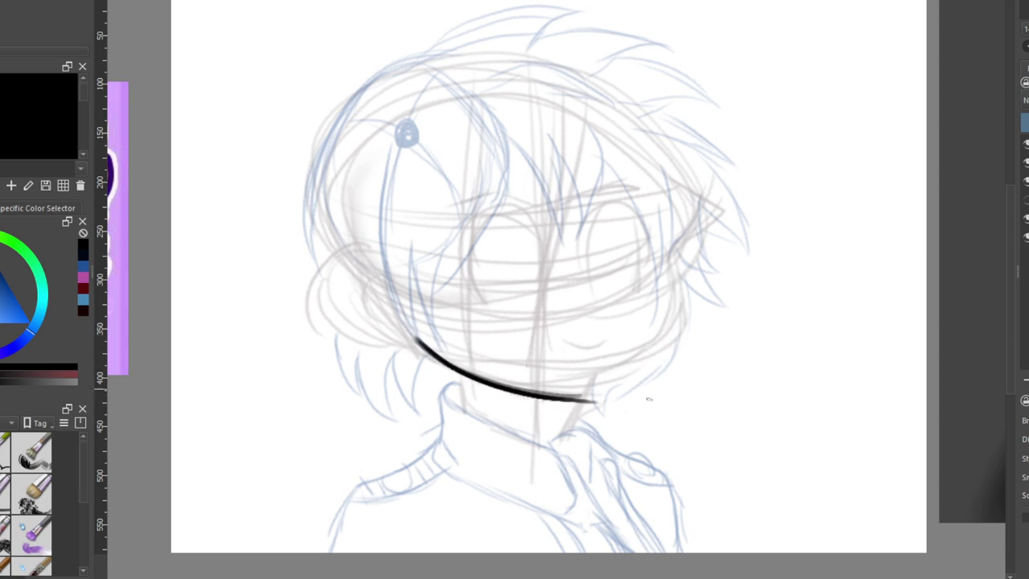
Mirror the view and ink the far cheek curving down to meet the chin, redoing the stroke until it fits
{"action": "key", "text": "m"}
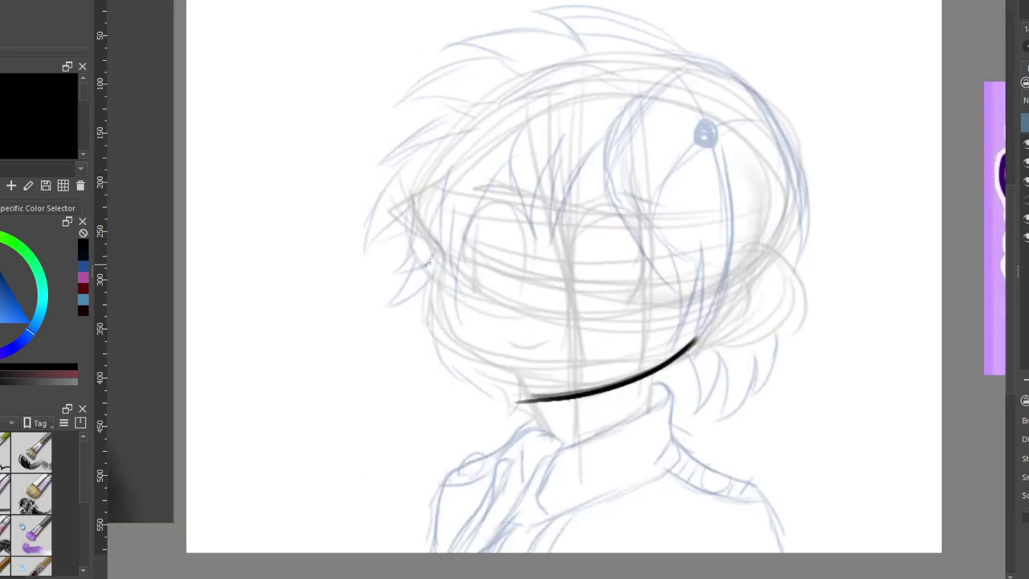
{"action": "mouse_move", "coordinate": [435, 254]}
{"action": "left_mouse_down"}
{"action": "mouse_move", "coordinate": [438, 302]}
{"action": "mouse_move", "coordinate": [465, 363]}
{"action": "mouse_move", "coordinate": [534, 396]}
{"action": "left_mouse_up"}
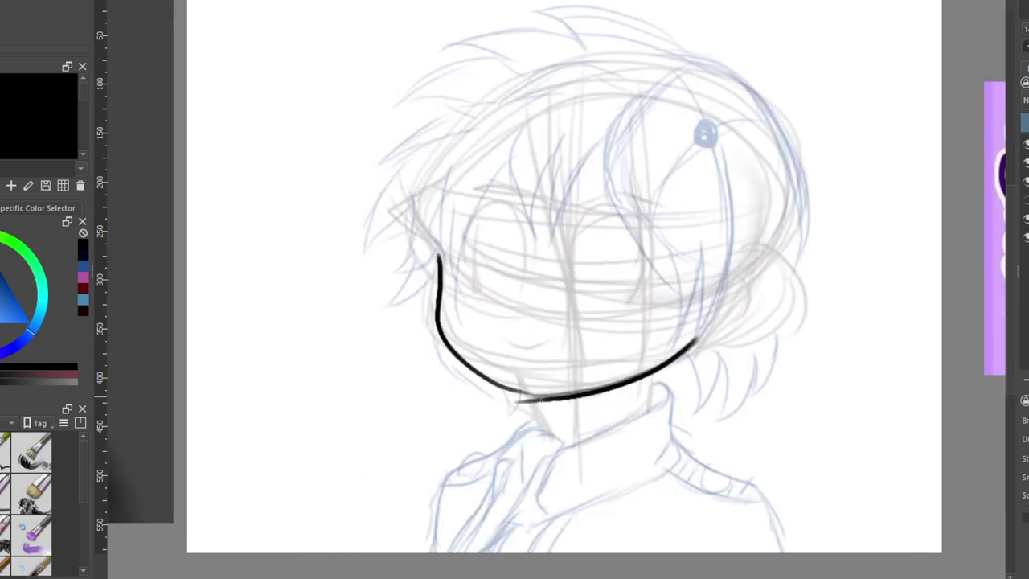
{"action": "key", "text": "ctrl+z"}
{"action": "mouse_move", "coordinate": [435, 255]}
{"action": "left_mouse_down"}
{"action": "mouse_move", "coordinate": [440, 306]}
{"action": "mouse_move", "coordinate": [538, 397]}
{"action": "left_mouse_up"}
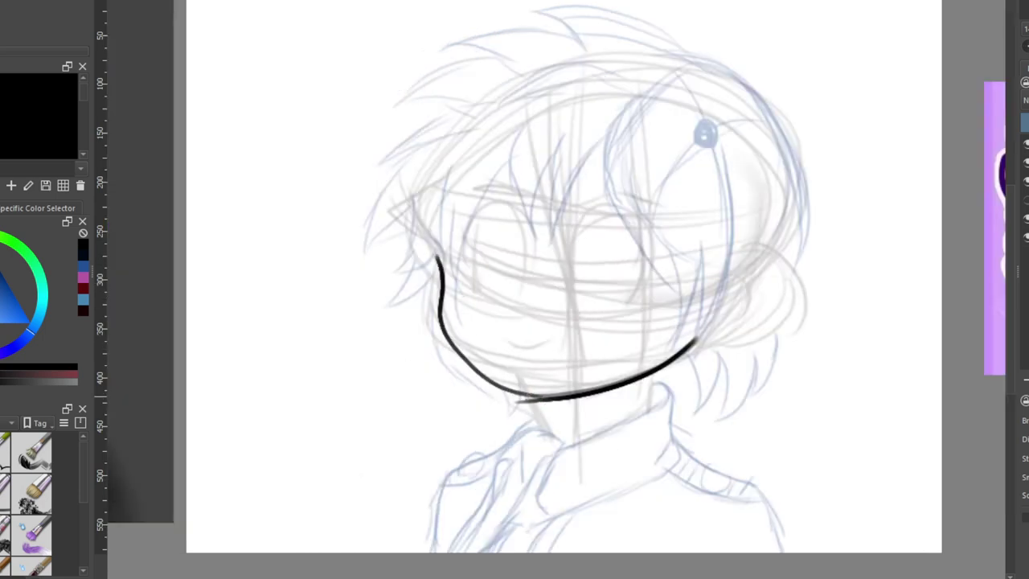
{"action": "key", "text": "ctrl+z"}
{"action": "mouse_move", "coordinate": [440, 257]}
{"action": "left_mouse_down"}
{"action": "mouse_move", "coordinate": [445, 312]}
{"action": "mouse_move", "coordinate": [485, 382]}
{"action": "mouse_move", "coordinate": [533, 398]}
{"action": "left_mouse_up"}
{"action": "key", "text": "ctrl+z"}
{"action": "mouse_move", "coordinate": [439, 258]}
{"action": "left_mouse_down"}
{"action": "mouse_move", "coordinate": [455, 327]}
{"action": "mouse_move", "coordinate": [528, 408]}
{"action": "left_mouse_up"}
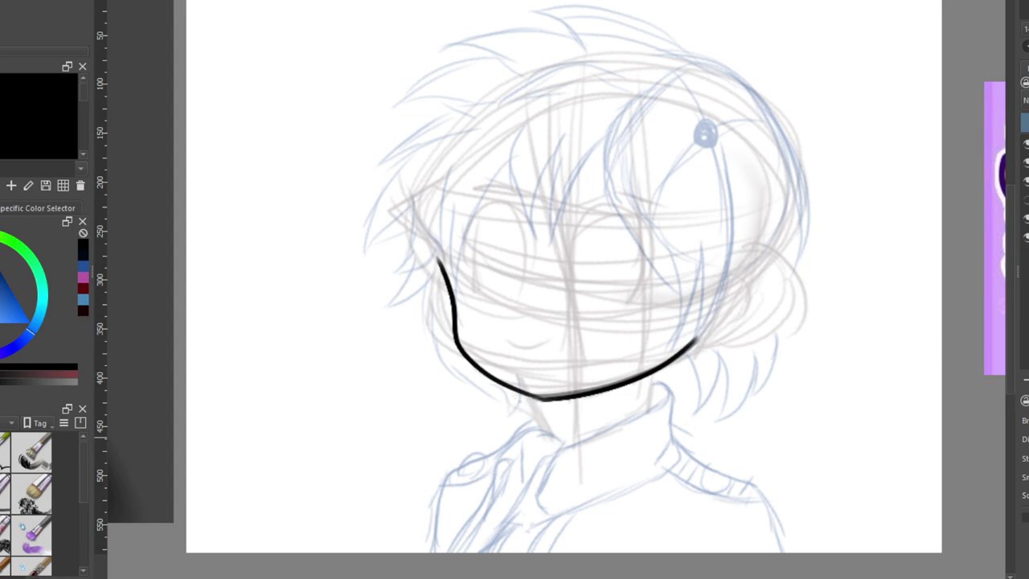
{"action": "key", "text": "m"}
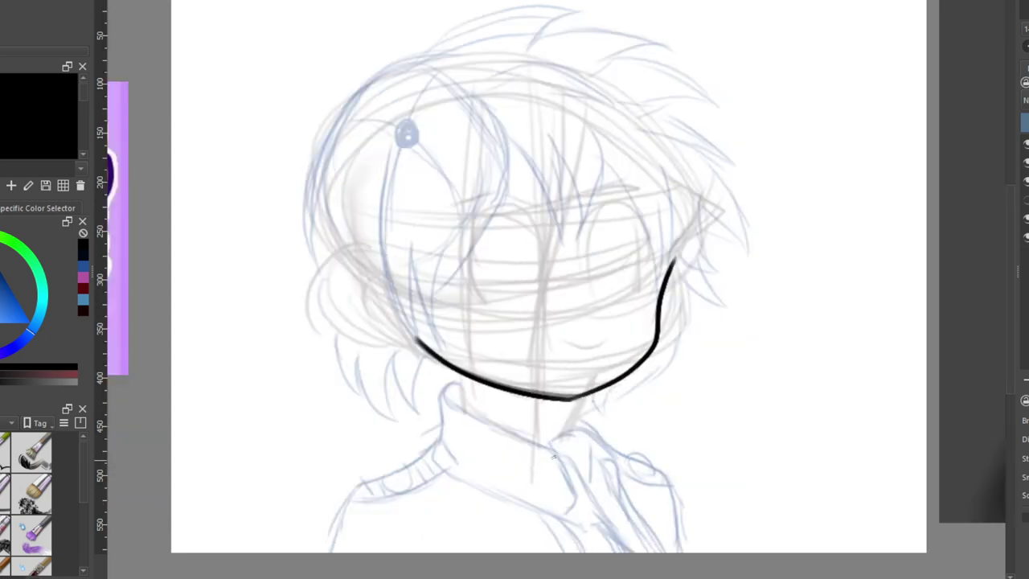
Compare the inked jaw with the reference portraits and ink both neck lines from the jaw to the collar
{"action": "scroll", "coordinate": [552, 442], "scroll_direction": "up", "scroll_amount": 1}
{"action": "scroll", "coordinate": [552, 409], "scroll_direction": "down", "scroll_amount": 4}
{"action": "scroll", "coordinate": [553, 407], "scroll_direction": "up", "scroll_amount": 1}
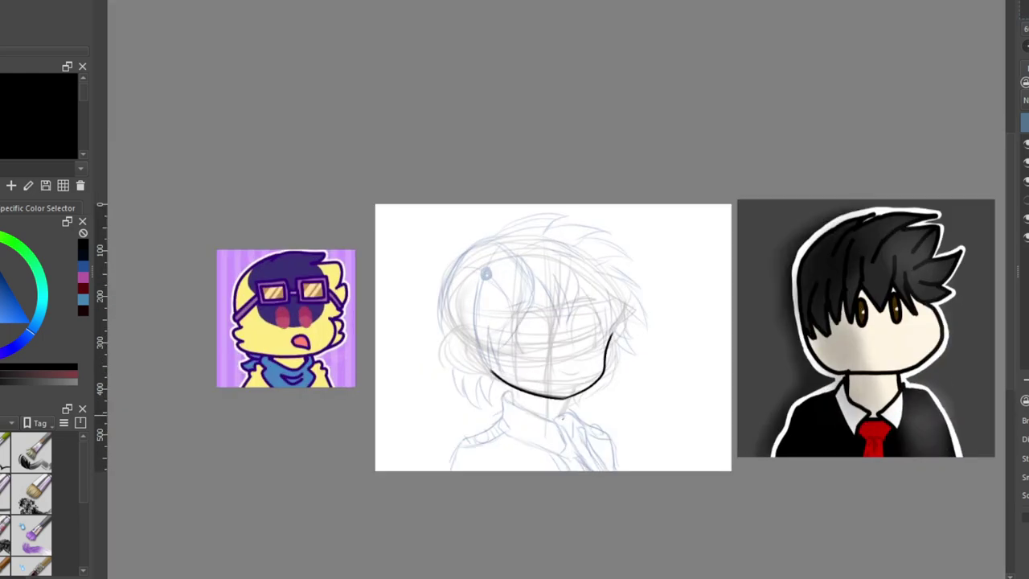
{"action": "scroll", "coordinate": [571, 427], "scroll_direction": "up", "scroll_amount": 4}
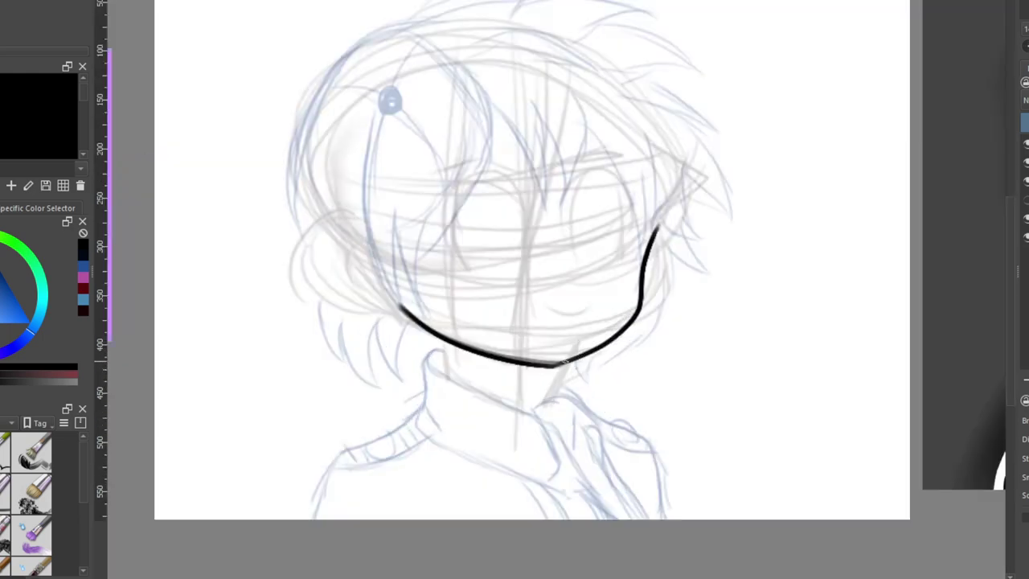
{"action": "left_click_drag", "start_coordinate": [564, 366], "coordinate": [545, 404]}
{"action": "left_click_drag", "start_coordinate": [445, 336], "coordinate": [448, 374]}
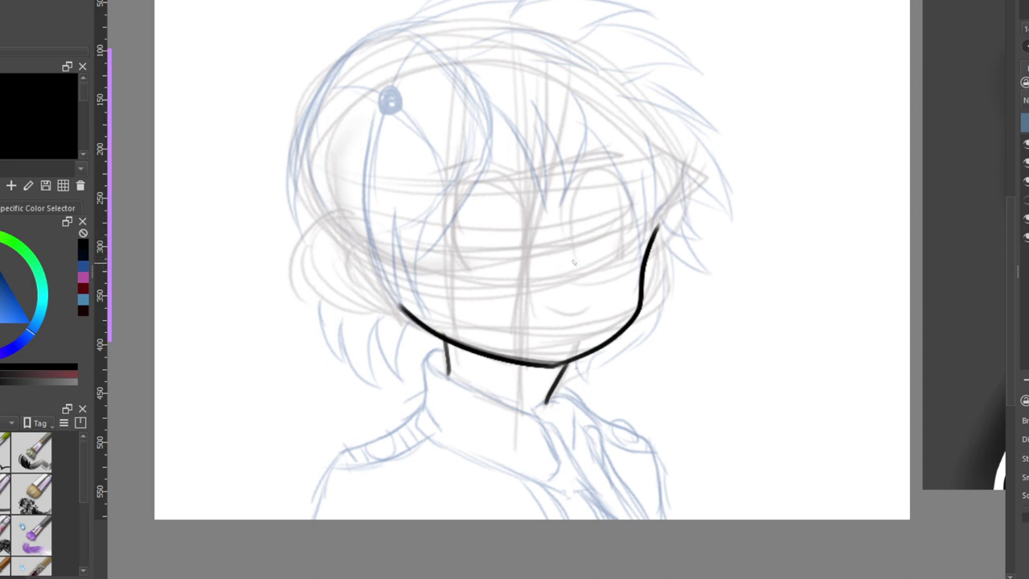
Try inking arched eye outlines over the sketched eyes, and undo them
{"action": "mouse_move", "coordinate": [573, 262]}
{"action": "left_mouse_down"}
{"action": "mouse_move", "coordinate": [567, 208]}
{"action": "mouse_move", "coordinate": [595, 174]}
{"action": "mouse_move", "coordinate": [625, 238]}
{"action": "left_mouse_up"}
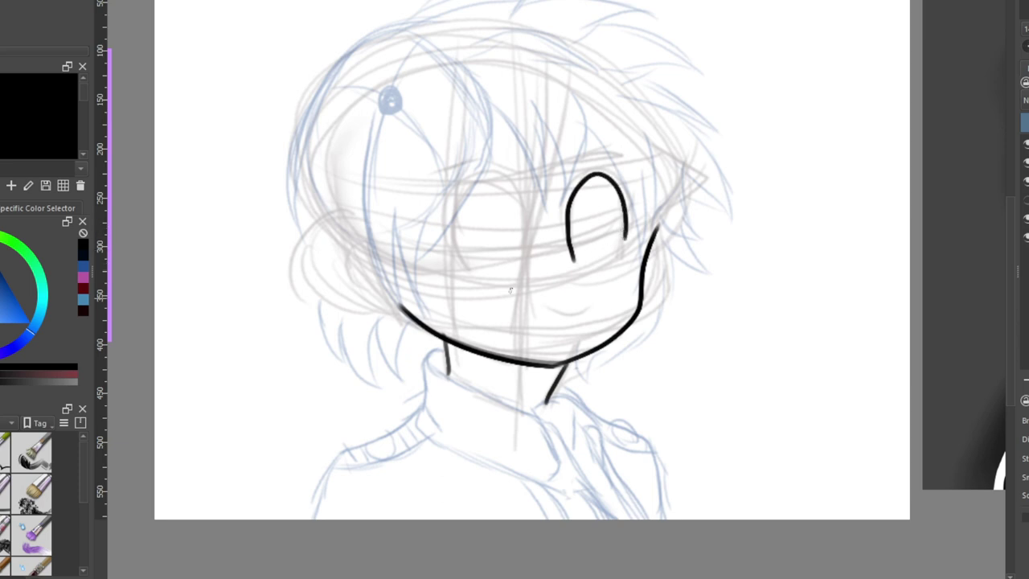
{"action": "key", "text": "ctrl+z"}
{"action": "mouse_move", "coordinate": [575, 264]}
{"action": "left_mouse_down"}
{"action": "mouse_move", "coordinate": [573, 190]}
{"action": "mouse_move", "coordinate": [627, 233]}
{"action": "mouse_move", "coordinate": [628, 248]}
{"action": "mouse_move", "coordinate": [571, 189]}
{"action": "mouse_move", "coordinate": [632, 265]}
{"action": "left_mouse_up"}
{"action": "key", "text": "ctrl+z"}
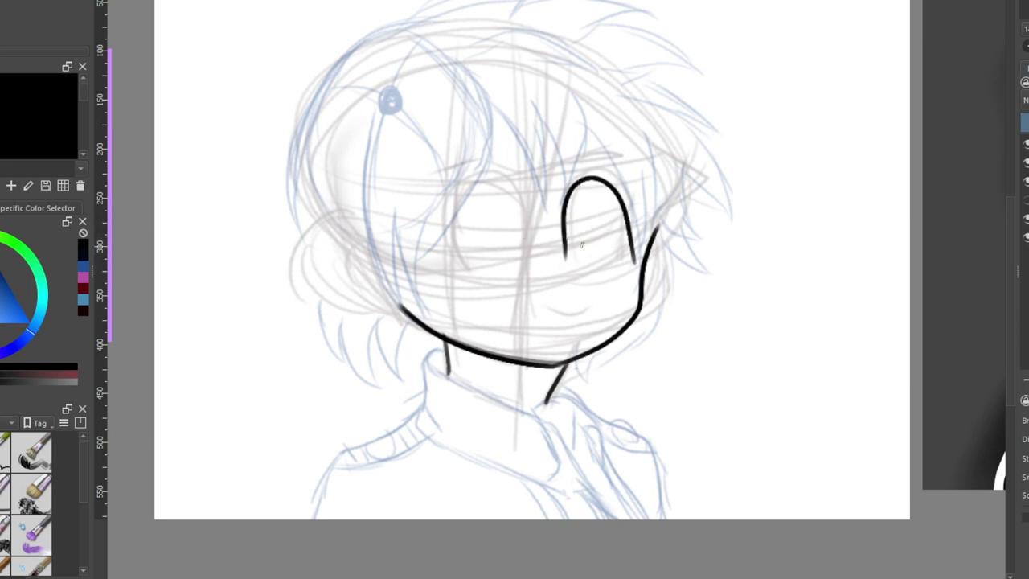
{"action": "key", "text": "ctrl+z"}
{"action": "mouse_move", "coordinate": [464, 271]}
{"action": "left_mouse_down"}
{"action": "mouse_move", "coordinate": [450, 212]}
{"action": "mouse_move", "coordinate": [501, 177]}
{"action": "mouse_move", "coordinate": [518, 257]}
{"action": "mouse_move", "coordinate": [464, 184]}
{"action": "mouse_move", "coordinate": [547, 266]}
{"action": "left_mouse_up"}
{"action": "key", "text": "ctrl+z"}
{"action": "key", "text": "ctrl+z"}
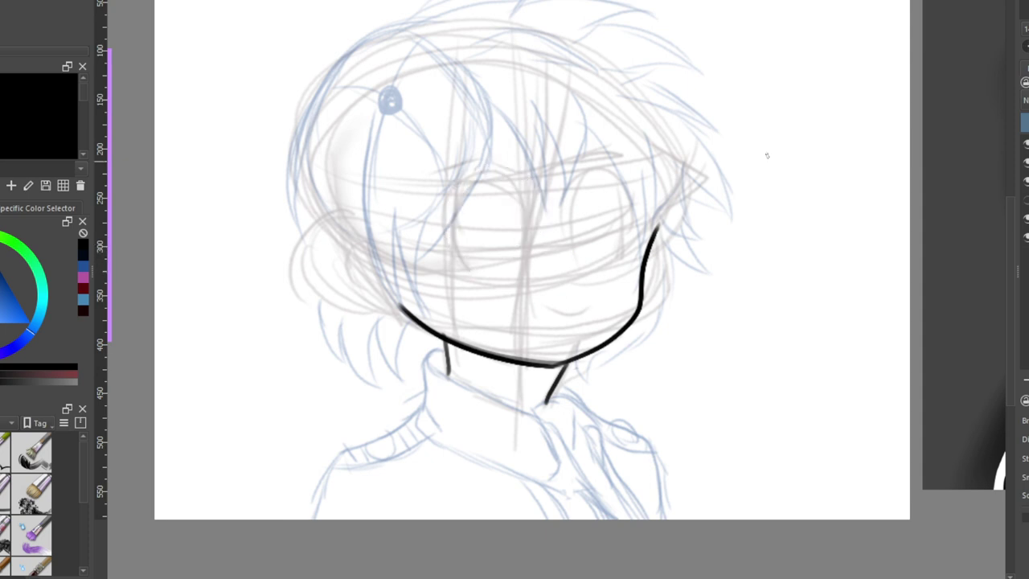
Mirror the view and ink the far eye as a tall arch open at the bottom
{"action": "key", "text": "m"}
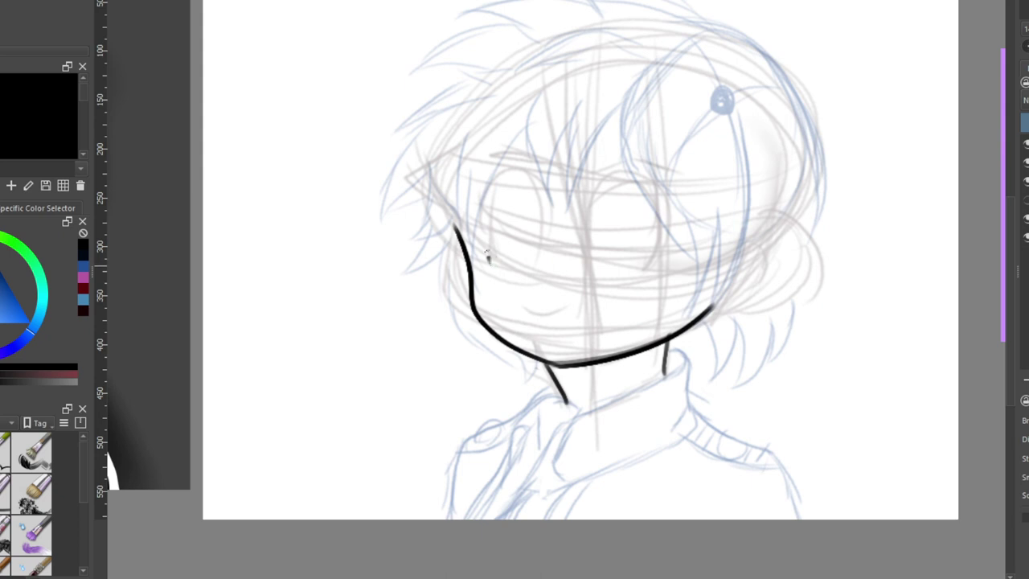
{"action": "mouse_move", "coordinate": [488, 261]}
{"action": "left_mouse_down"}
{"action": "mouse_move", "coordinate": [553, 244]}
{"action": "mouse_move", "coordinate": [550, 257]}
{"action": "mouse_move", "coordinate": [635, 180]}
{"action": "mouse_move", "coordinate": [683, 268]}
{"action": "left_mouse_up"}
{"action": "key", "text": "ctrl+z"}
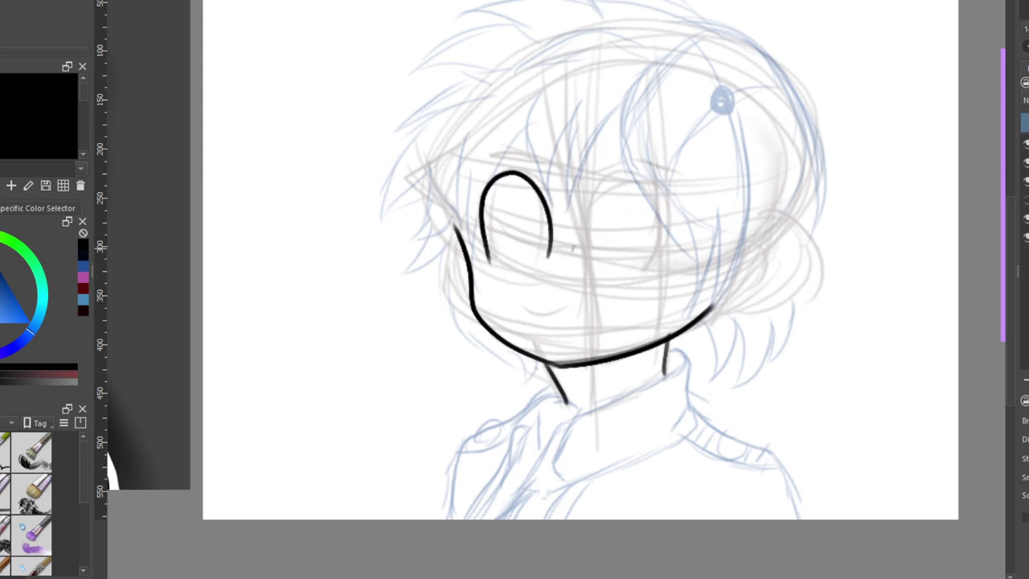
Ink the near eye as a matching arch, redoing it until it fits, and compare it with the reference portraits
{"action": "mouse_move", "coordinate": [595, 270]}
{"action": "left_mouse_down"}
{"action": "mouse_move", "coordinate": [587, 256]}
{"action": "mouse_move", "coordinate": [660, 257]}
{"action": "mouse_move", "coordinate": [664, 266]}
{"action": "left_mouse_up"}
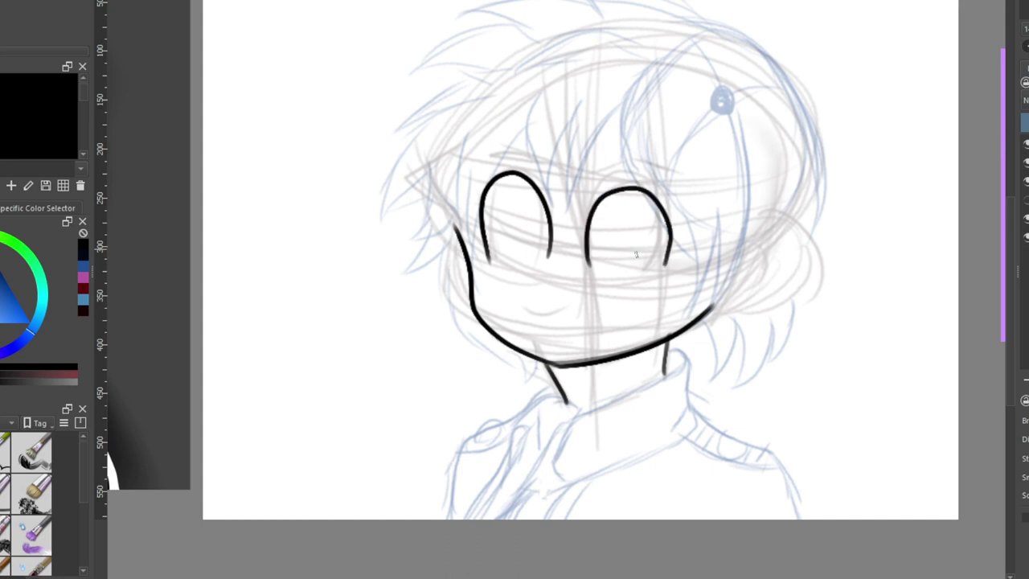
{"action": "key", "text": "ctrl+z"}
{"action": "mouse_move", "coordinate": [592, 268]}
{"action": "left_mouse_down"}
{"action": "mouse_move", "coordinate": [595, 201]}
{"action": "mouse_move", "coordinate": [676, 206]}
{"action": "mouse_move", "coordinate": [680, 264]}
{"action": "left_mouse_up"}
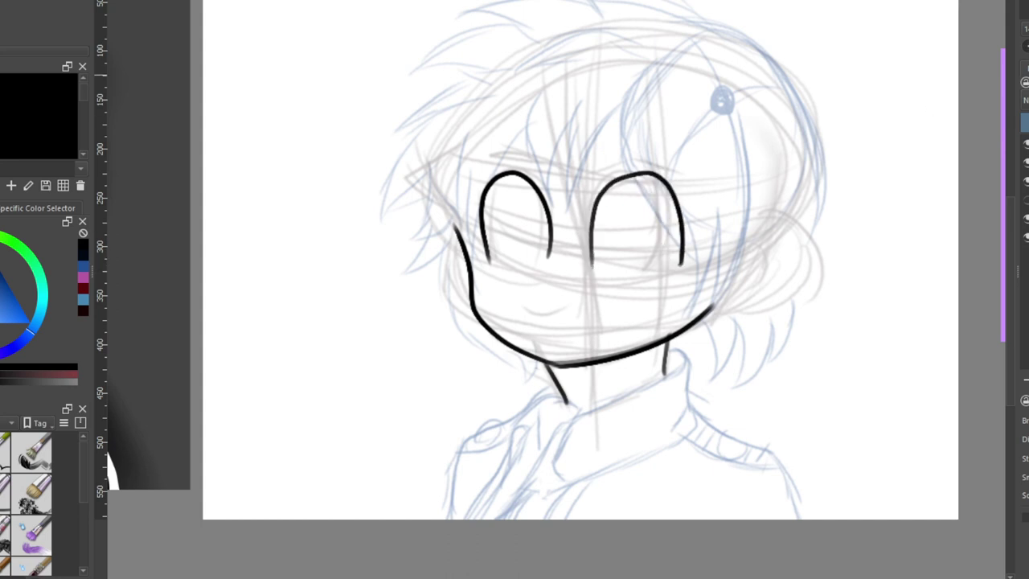
{"action": "key", "text": "m"}
{"action": "key", "text": "ctrl+z"}
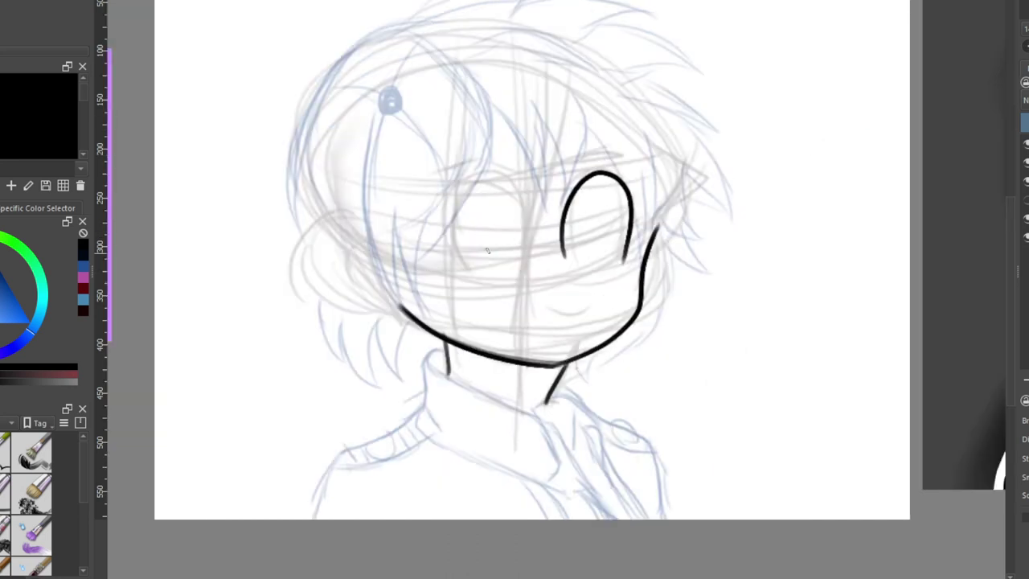
{"action": "mouse_move", "coordinate": [455, 265]}
{"action": "left_mouse_down"}
{"action": "mouse_move", "coordinate": [493, 174]}
{"action": "mouse_move", "coordinate": [534, 254]}
{"action": "left_mouse_up"}
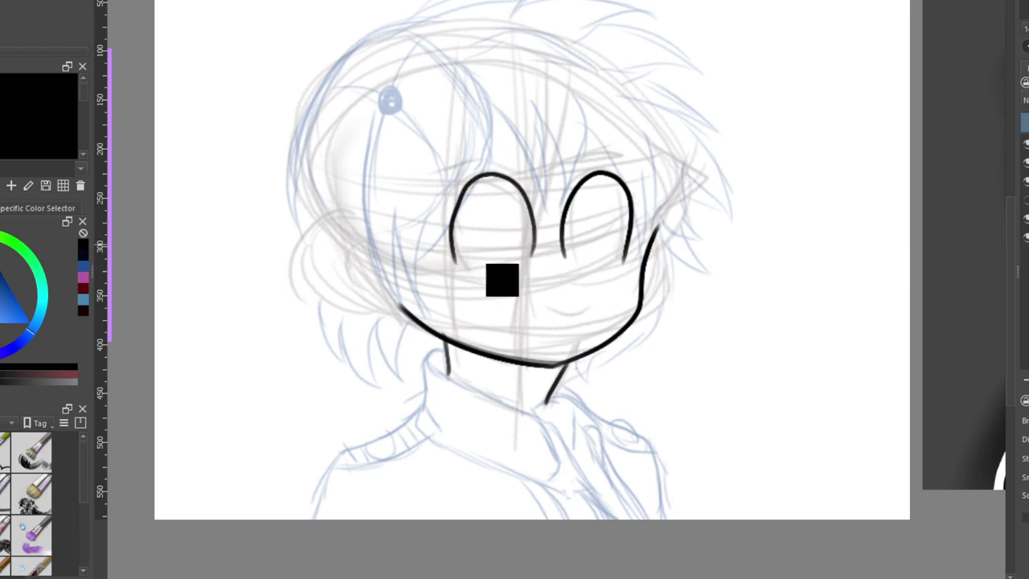
{"action": "key", "text": "ctrl+z"}
{"action": "mouse_move", "coordinate": [448, 263]}
{"action": "left_mouse_down"}
{"action": "mouse_move", "coordinate": [521, 241]}
{"action": "mouse_move", "coordinate": [520, 264]}
{"action": "left_mouse_up"}
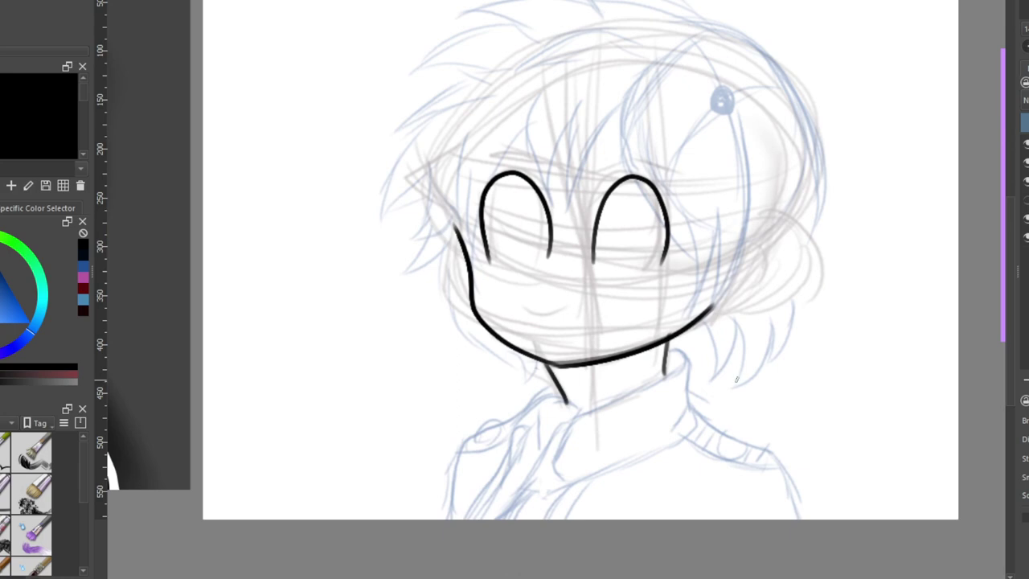
{"action": "scroll", "coordinate": [746, 373], "scroll_direction": "down", "scroll_amount": 5}
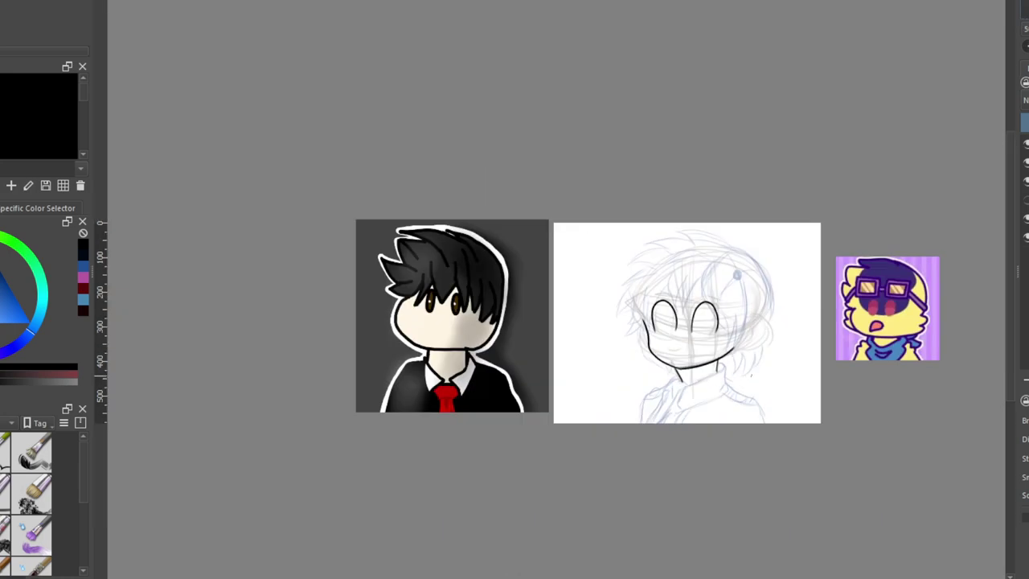
Try closing the open bottoms of both eye arches with a lower line, and undo the attempts
{"action": "scroll", "coordinate": [753, 374], "scroll_direction": "up", "scroll_amount": 3}
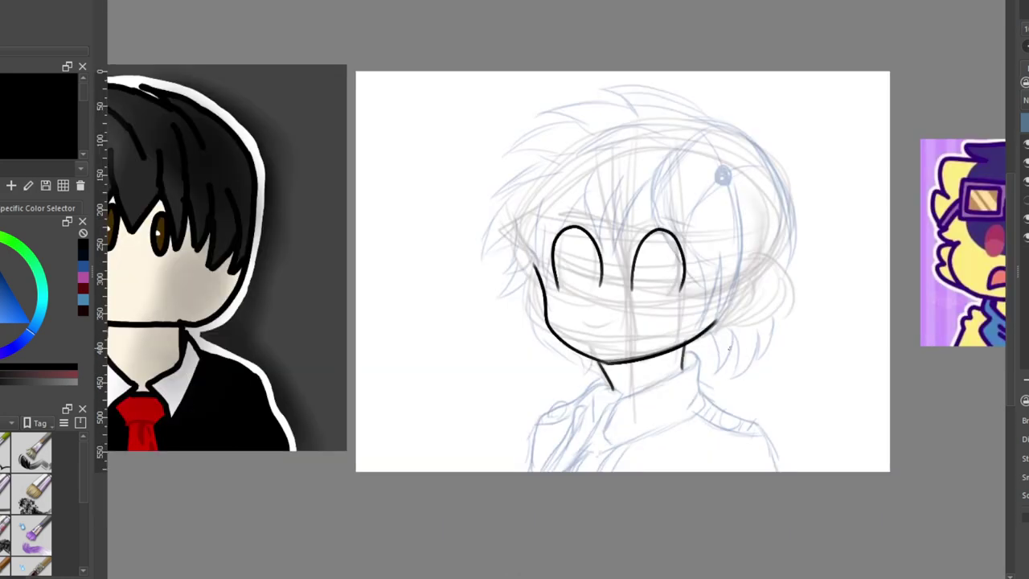
{"action": "scroll", "coordinate": [644, 299], "scroll_direction": "up", "scroll_amount": 5}
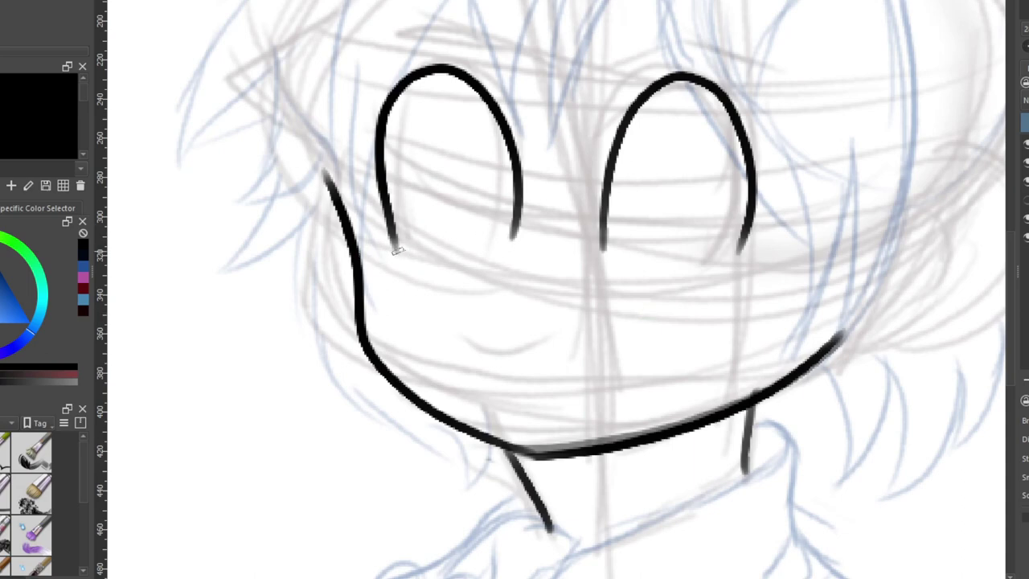
{"action": "left_click_drag", "start_coordinate": [396, 250], "coordinate": [495, 242]}
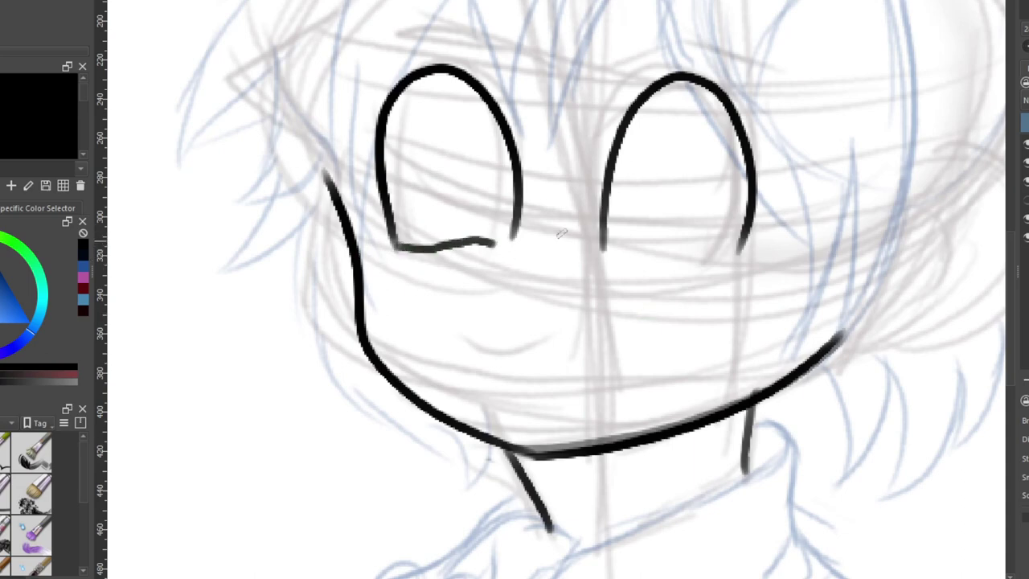
{"action": "key", "text": "ctrl+z"}
{"action": "mouse_move", "coordinate": [394, 249]}
{"action": "left_mouse_down"}
{"action": "mouse_move", "coordinate": [418, 234]}
{"action": "mouse_move", "coordinate": [532, 254]}
{"action": "left_mouse_up"}
{"action": "key", "text": "ctrl+z"}
{"action": "mouse_move", "coordinate": [394, 246]}
{"action": "left_mouse_down"}
{"action": "mouse_move", "coordinate": [431, 255]}
{"action": "mouse_move", "coordinate": [522, 229]}
{"action": "left_mouse_up"}
{"action": "key", "text": "ctrl+z"}
{"action": "mouse_move", "coordinate": [394, 236]}
{"action": "left_mouse_down"}
{"action": "mouse_move", "coordinate": [480, 255]}
{"action": "mouse_move", "coordinate": [506, 215]}
{"action": "left_mouse_up"}
{"action": "key", "text": "ctrl+z"}
{"action": "left_click_drag", "start_coordinate": [396, 248], "coordinate": [511, 242]}
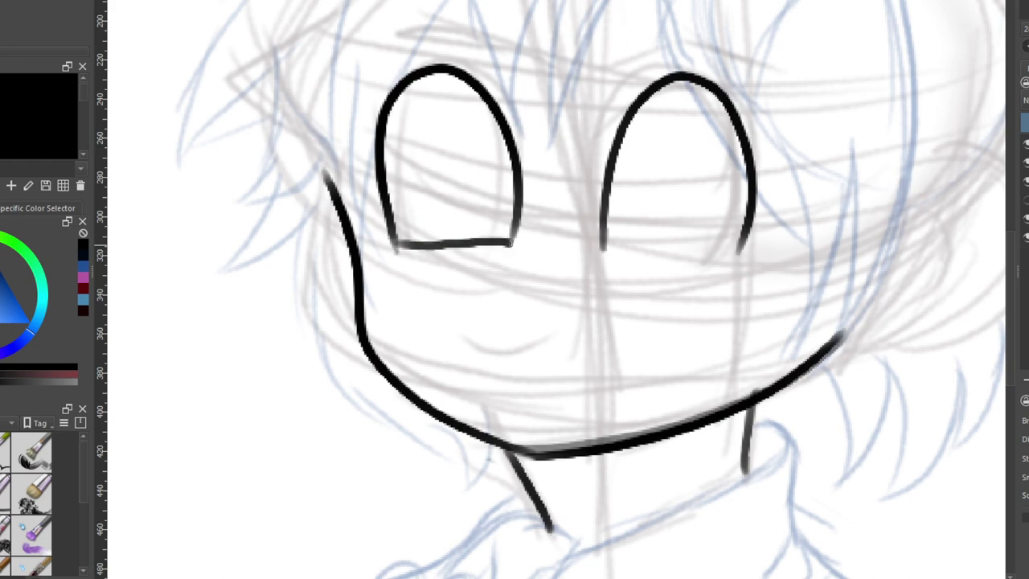
{"action": "left_click_drag", "start_coordinate": [602, 243], "coordinate": [749, 256]}
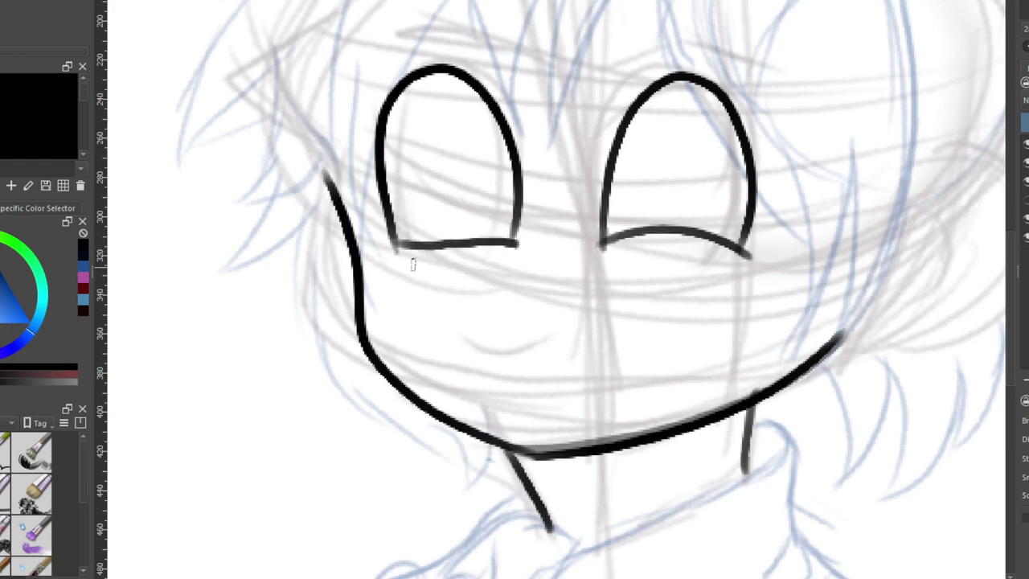
{"action": "key", "text": "ctrl+z"}
{"action": "key", "text": "ctrl+z"}
Try upward-curving lower lids across the bottoms of both eye arches
{"action": "mouse_move", "coordinate": [384, 249]}
{"action": "left_mouse_down"}
{"action": "mouse_move", "coordinate": [421, 227]}
{"action": "mouse_move", "coordinate": [516, 256]}
{"action": "left_mouse_up"}
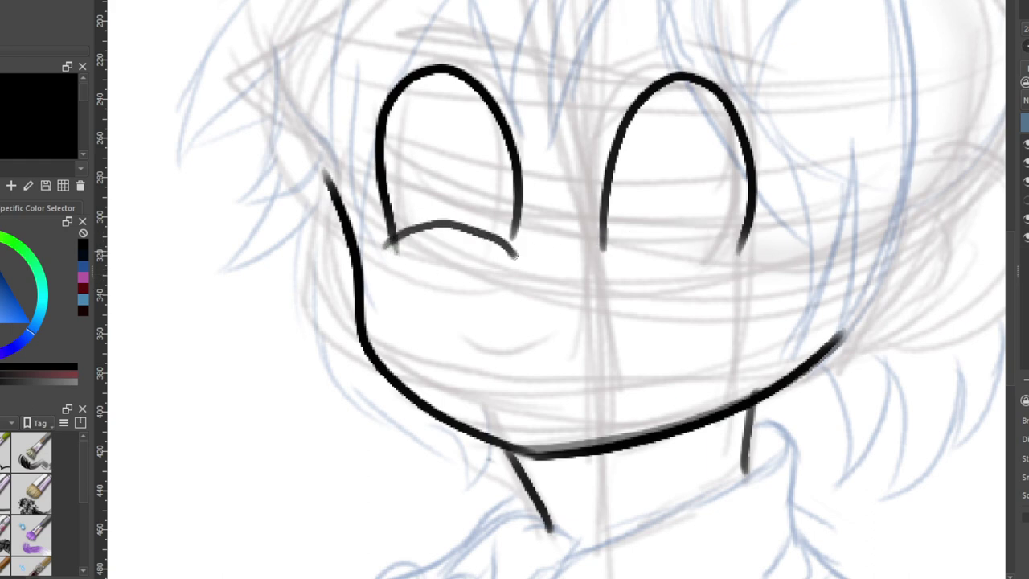
{"action": "key", "text": "ctrl+z"}
{"action": "left_click_drag", "start_coordinate": [395, 246], "coordinate": [535, 236]}
{"action": "key", "text": "ctrl+z"}
{"action": "mouse_move", "coordinate": [394, 246]}
{"action": "left_mouse_down"}
{"action": "mouse_move", "coordinate": [444, 225]}
{"action": "mouse_move", "coordinate": [535, 239]}
{"action": "left_mouse_up"}
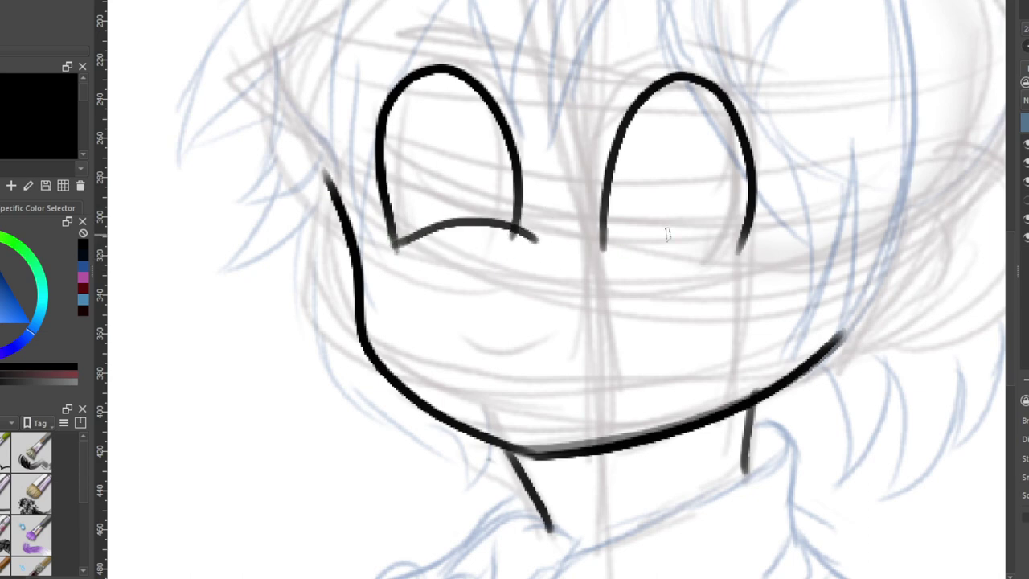
{"action": "mouse_move", "coordinate": [599, 240]}
{"action": "left_mouse_down"}
{"action": "mouse_move", "coordinate": [728, 251]}
{"action": "mouse_move", "coordinate": [745, 266]}
{"action": "left_mouse_up"}
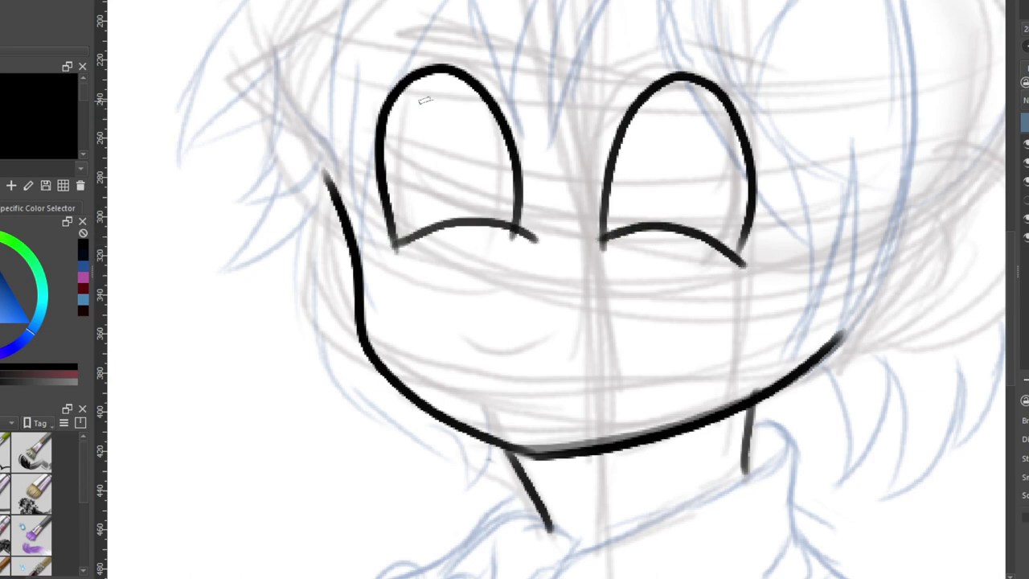
Try inking curved irises inside both eyes and a small smile, undo them, and compare the face with the reference portraits
{"action": "mouse_move", "coordinate": [424, 84]}
{"action": "left_mouse_down"}
{"action": "mouse_move", "coordinate": [492, 201]}
{"action": "mouse_move", "coordinate": [496, 168]}
{"action": "left_mouse_up"}
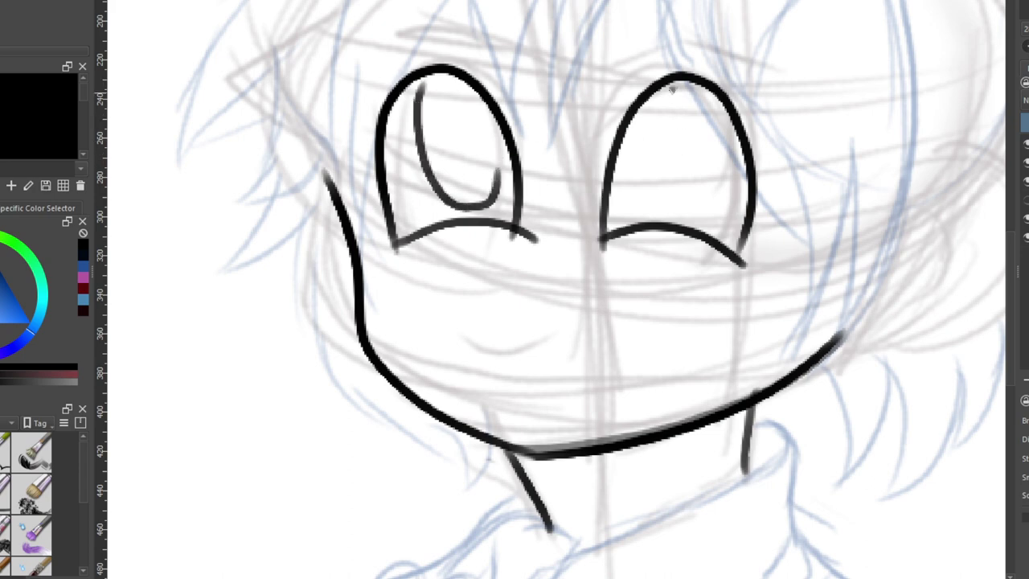
{"action": "left_click_drag", "start_coordinate": [672, 90], "coordinate": [705, 143]}
{"action": "mouse_move", "coordinate": [473, 345]}
{"action": "left_mouse_down"}
{"action": "mouse_move", "coordinate": [556, 348]}
{"action": "mouse_move", "coordinate": [564, 336]}
{"action": "left_mouse_up"}
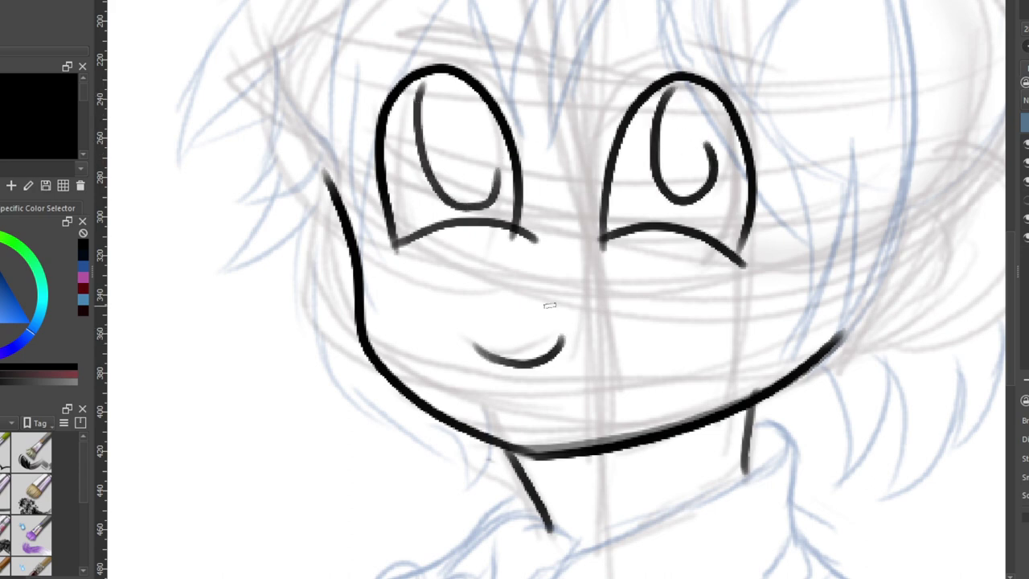
{"action": "key", "text": "ctrl+z"}
{"action": "key", "text": "ctrl+z"}
{"action": "key", "text": "ctrl+z"}
{"action": "scroll", "coordinate": [550, 305], "scroll_direction": "down", "scroll_amount": 4}
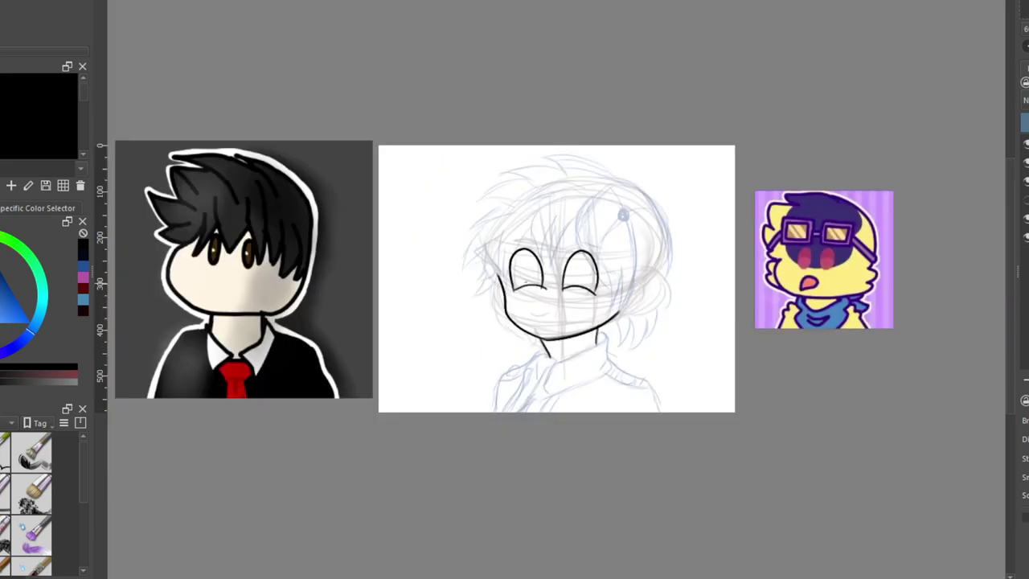
Ink a short lower-lid dash at the open bottom of each eye
{"action": "key", "text": "plus"}
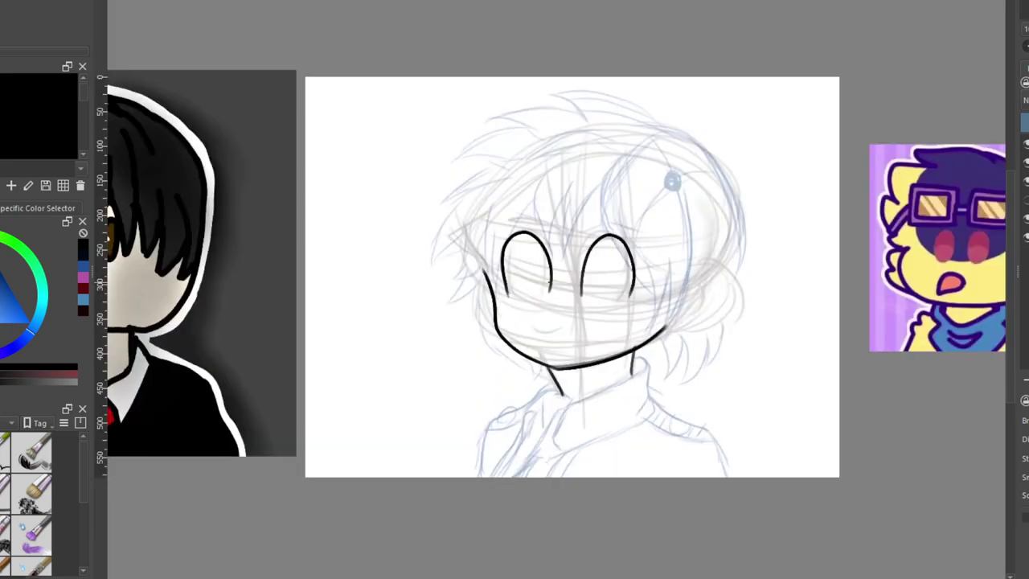
{"action": "left_click_drag", "start_coordinate": [542, 302], "coordinate": [503, 283]}
{"action": "key", "text": "ctrl+z"}
Mirror the view and ink the pointed bangs between the eyes and the long side locks beside the near eye
{"action": "key", "text": "m"}
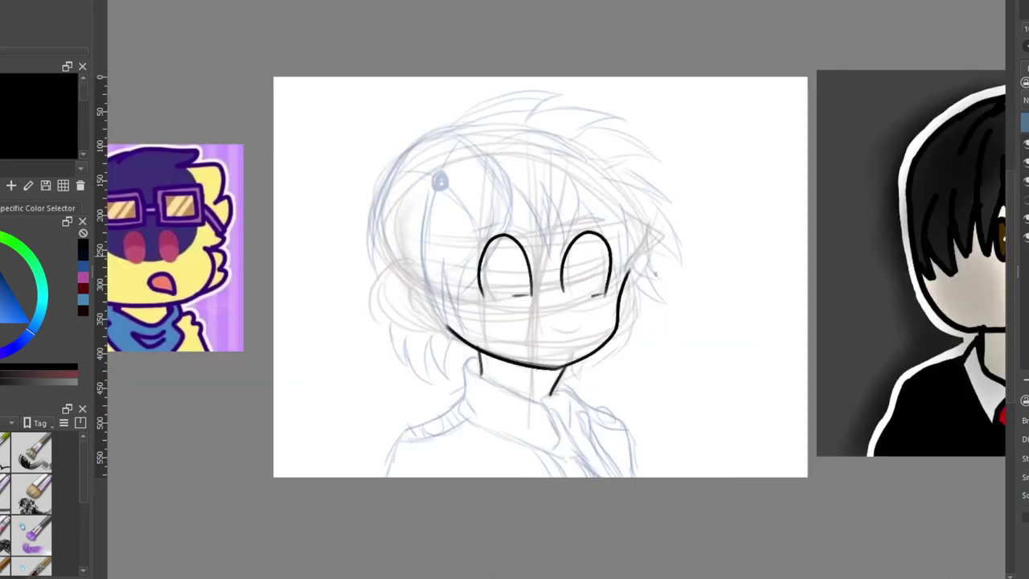
{"action": "mouse_move", "coordinate": [519, 187]}
{"action": "left_mouse_down"}
{"action": "mouse_move", "coordinate": [550, 278]}
{"action": "mouse_move", "coordinate": [539, 179]}
{"action": "mouse_move", "coordinate": [575, 251]}
{"action": "mouse_move", "coordinate": [551, 143]}
{"action": "left_mouse_up"}
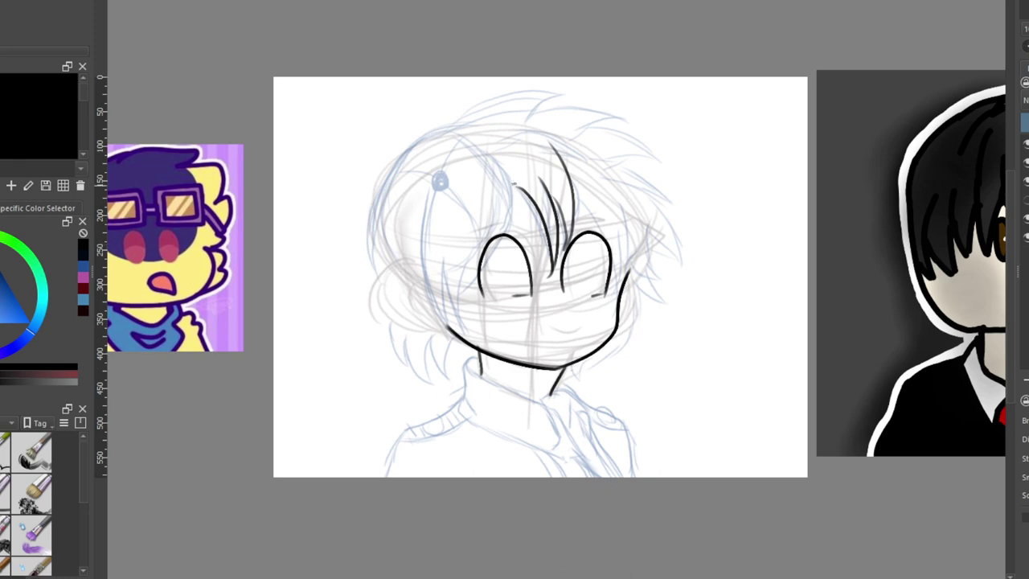
{"action": "mouse_move", "coordinate": [518, 191]}
{"action": "left_mouse_down"}
{"action": "mouse_move", "coordinate": [516, 218]}
{"action": "mouse_move", "coordinate": [459, 289]}
{"action": "mouse_move", "coordinate": [459, 327]}
{"action": "left_mouse_up"}
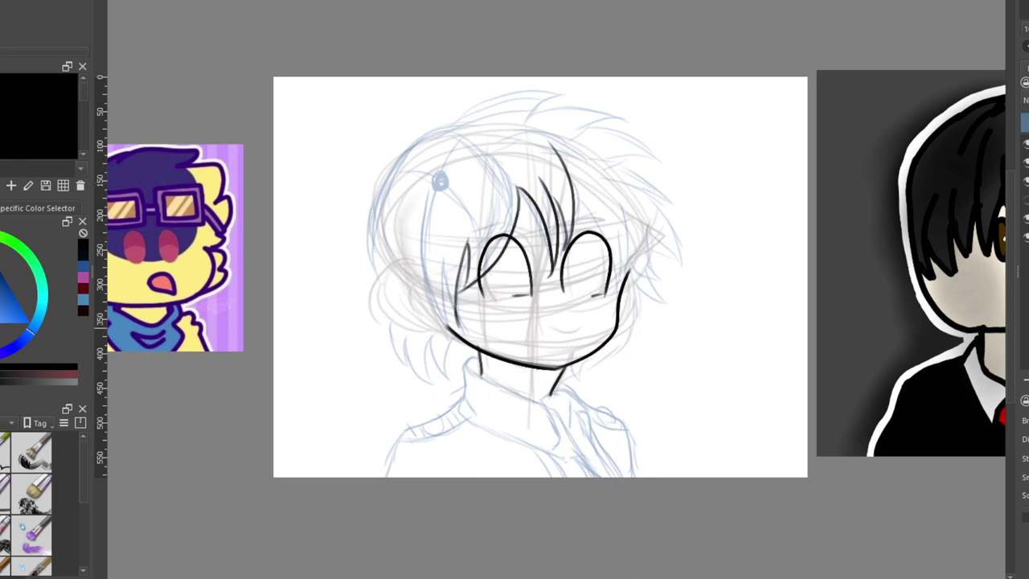
{"action": "left_click_drag", "start_coordinate": [440, 231], "coordinate": [455, 312]}
{"action": "left_click_drag", "start_coordinate": [484, 149], "coordinate": [520, 193]}
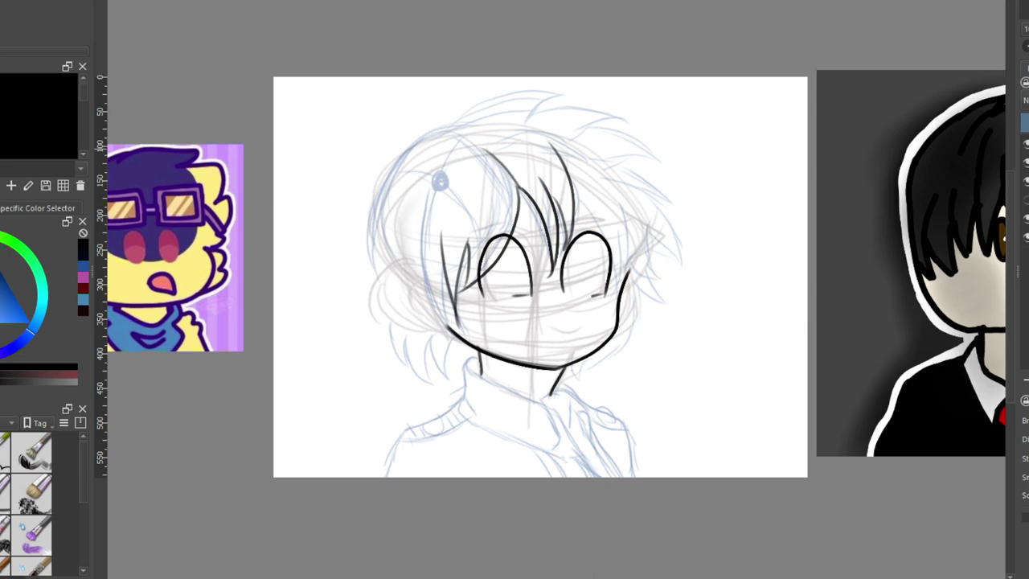
{"action": "mouse_move", "coordinate": [524, 127]}
{"action": "left_mouse_down"}
{"action": "mouse_move", "coordinate": [562, 158]}
{"action": "mouse_move", "coordinate": [566, 182]}
{"action": "left_mouse_up"}
{"action": "mouse_move", "coordinate": [425, 211]}
{"action": "left_mouse_down"}
{"action": "mouse_move", "coordinate": [438, 331]}
{"action": "mouse_move", "coordinate": [467, 358]}
{"action": "mouse_move", "coordinate": [443, 272]}
{"action": "left_mouse_up"}
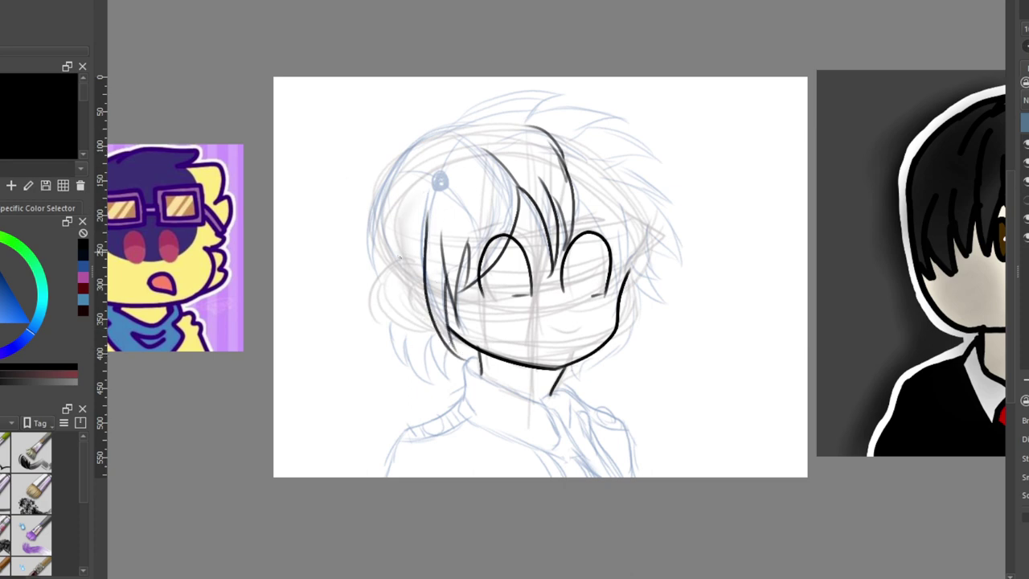
Ink the ear behind the side lock and the pointed hair tips around and below it
{"action": "mouse_move", "coordinate": [427, 262]}
{"action": "left_mouse_down"}
{"action": "mouse_move", "coordinate": [389, 273]}
{"action": "mouse_move", "coordinate": [447, 336]}
{"action": "left_mouse_up"}
{"action": "key", "text": "ctrl+z"}
{"action": "mouse_move", "coordinate": [420, 264]}
{"action": "left_mouse_down"}
{"action": "mouse_move", "coordinate": [434, 332]}
{"action": "mouse_move", "coordinate": [449, 335]}
{"action": "mouse_move", "coordinate": [407, 291]}
{"action": "mouse_move", "coordinate": [423, 300]}
{"action": "mouse_move", "coordinate": [426, 323]}
{"action": "mouse_move", "coordinate": [414, 371]}
{"action": "left_mouse_up"}
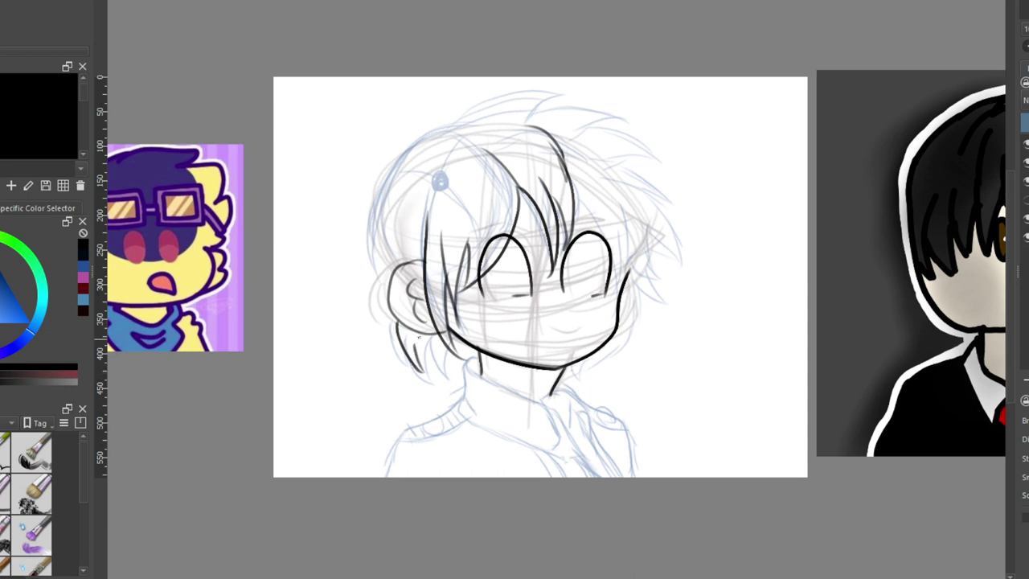
{"action": "key", "text": "ctrl+z"}
{"action": "key", "text": "ctrl+z"}
{"action": "mouse_move", "coordinate": [374, 296]}
{"action": "left_mouse_down"}
{"action": "mouse_move", "coordinate": [391, 331]}
{"action": "mouse_move", "coordinate": [388, 320]}
{"action": "mouse_move", "coordinate": [415, 354]}
{"action": "mouse_move", "coordinate": [439, 360]}
{"action": "left_mouse_up"}
{"action": "left_click_drag", "start_coordinate": [416, 322], "coordinate": [434, 356]}
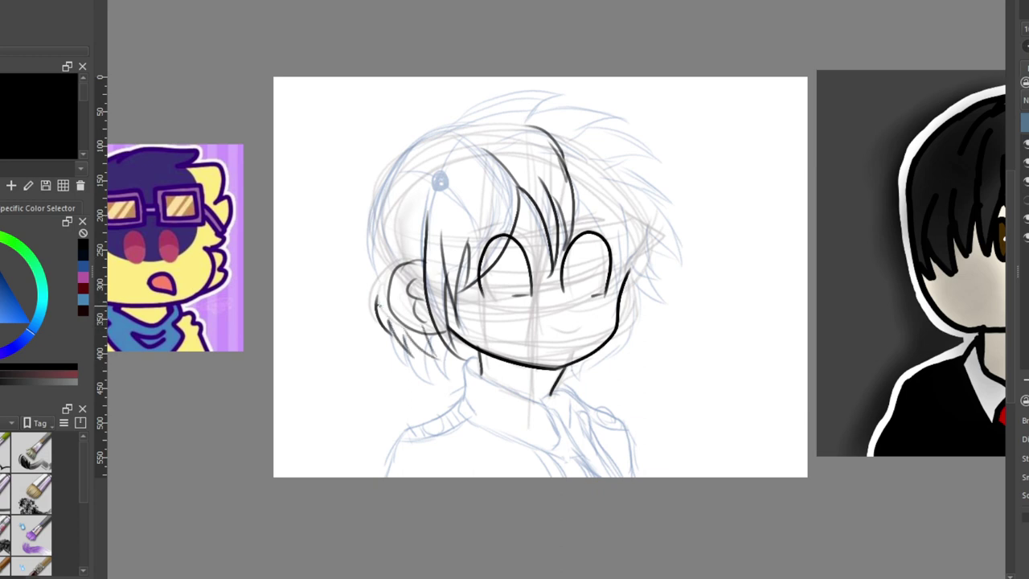
Ink the back of the head from the hair tips near the ear up to the crown, redoing strokes that miss
{"action": "left_click_drag", "start_coordinate": [376, 302], "coordinate": [386, 237]}
{"action": "key", "text": "ctrl+z"}
{"action": "mouse_move", "coordinate": [424, 148]}
{"action": "left_mouse_down"}
{"action": "mouse_move", "coordinate": [384, 211]}
{"action": "mouse_move", "coordinate": [373, 275]}
{"action": "left_mouse_up"}
{"action": "left_click_drag", "start_coordinate": [386, 210], "coordinate": [375, 297]}
{"action": "mouse_move", "coordinate": [374, 261]}
{"action": "left_mouse_down"}
{"action": "mouse_move", "coordinate": [383, 317]}
{"action": "mouse_move", "coordinate": [376, 277]}
{"action": "mouse_move", "coordinate": [427, 148]}
{"action": "mouse_move", "coordinate": [461, 125]}
{"action": "left_mouse_up"}
{"action": "left_click_drag", "start_coordinate": [413, 164], "coordinate": [487, 100]}
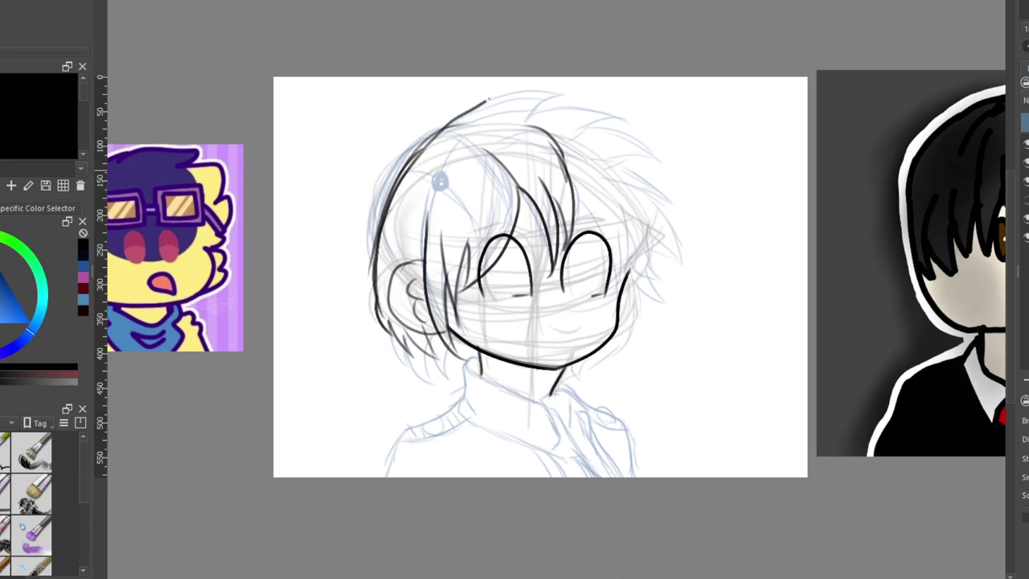
{"action": "key", "text": "ctrl+z"}
{"action": "left_click_drag", "start_coordinate": [396, 185], "coordinate": [490, 112]}
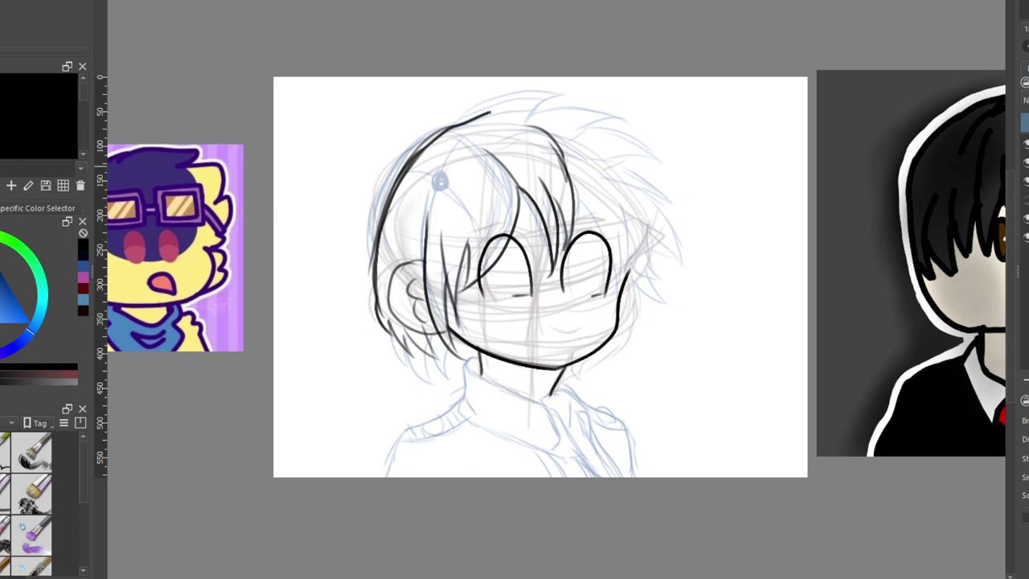
Unmirror the view and ink the bang sweeping over the far eye and the hair tips beside the far cheek and jaw
{"action": "key", "text": "m"}
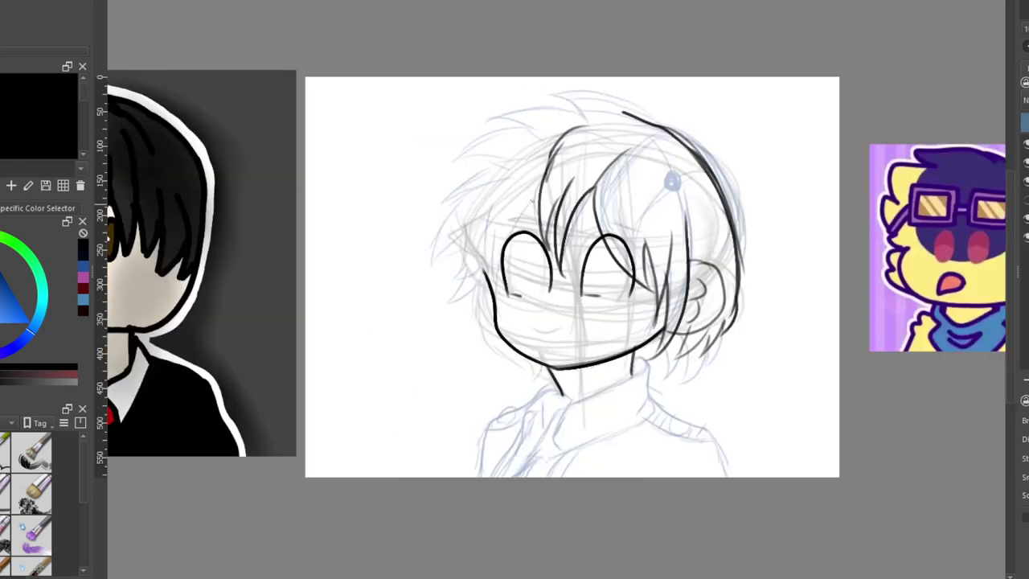
{"action": "mouse_move", "coordinate": [543, 184]}
{"action": "left_mouse_down"}
{"action": "mouse_move", "coordinate": [484, 299]}
{"action": "mouse_move", "coordinate": [492, 234]}
{"action": "left_mouse_up"}
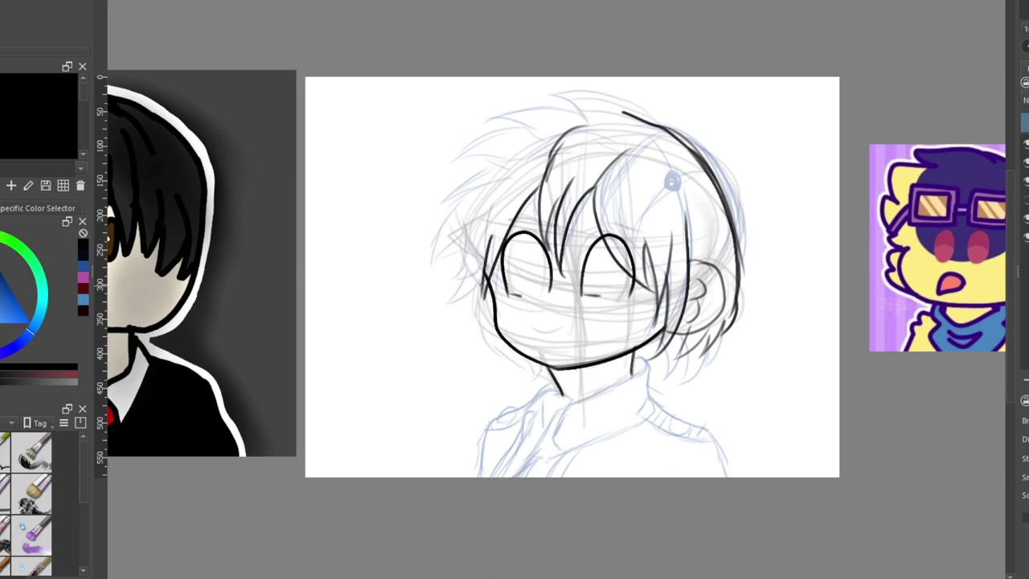
{"action": "mouse_move", "coordinate": [485, 284]}
{"action": "left_mouse_down"}
{"action": "mouse_move", "coordinate": [480, 313]}
{"action": "mouse_move", "coordinate": [506, 378]}
{"action": "mouse_move", "coordinate": [518, 358]}
{"action": "mouse_move", "coordinate": [542, 355]}
{"action": "mouse_move", "coordinate": [534, 351]}
{"action": "left_mouse_up"}
{"action": "key", "text": "ctrl+z"}
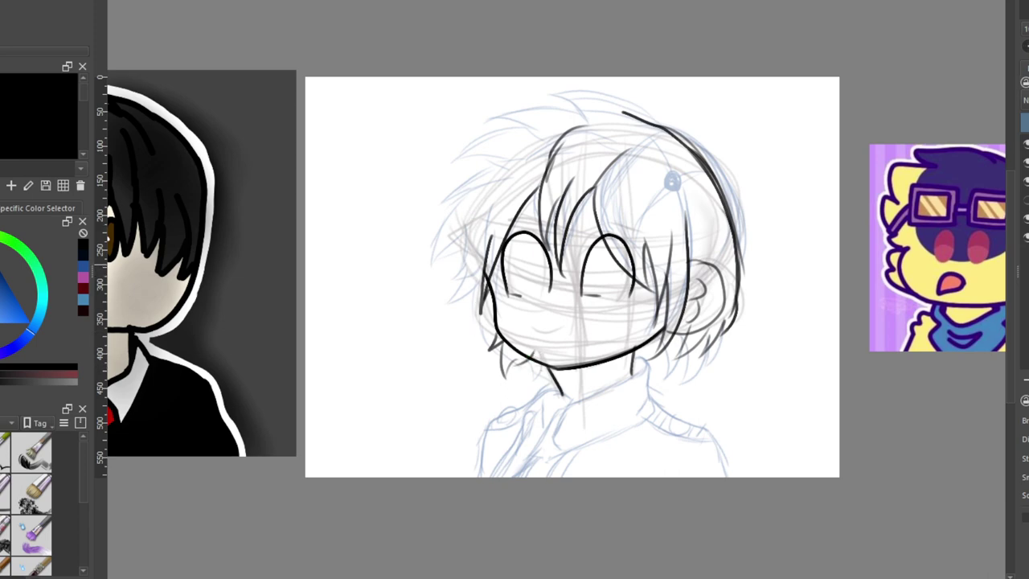
{"action": "mouse_move", "coordinate": [487, 267]}
{"action": "left_mouse_down"}
{"action": "mouse_move", "coordinate": [460, 289]}
{"action": "mouse_move", "coordinate": [494, 228]}
{"action": "left_mouse_up"}
{"action": "key", "text": "ctrl+z"}
Try inking the top of the hair from the crown to a forward-pointing tuft, and undo it
{"action": "mouse_move", "coordinate": [622, 111]}
{"action": "left_mouse_down"}
{"action": "mouse_move", "coordinate": [579, 99]}
{"action": "mouse_move", "coordinate": [527, 120]}
{"action": "mouse_move", "coordinate": [573, 128]}
{"action": "mouse_move", "coordinate": [486, 172]}
{"action": "mouse_move", "coordinate": [457, 225]}
{"action": "mouse_move", "coordinate": [487, 198]}
{"action": "mouse_move", "coordinate": [459, 289]}
{"action": "left_mouse_up"}
{"action": "key", "text": "ctrl+z"}
{"action": "key", "text": "ctrl+z"}
{"action": "key", "text": "ctrl+z"}
{"action": "key", "text": "ctrl+z"}
{"action": "key", "text": "ctrl+z"}
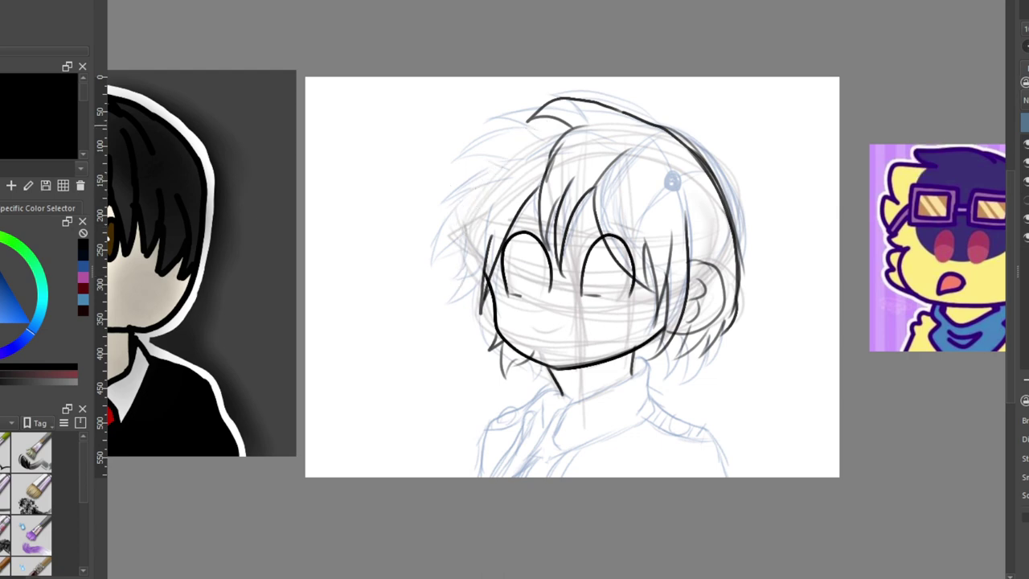
{"action": "key", "text": "ctrl+z"}
Mirror the view and ink the hair's top contour over the crown, with spiky tufts down the far side of the head
{"action": "key", "text": "m"}
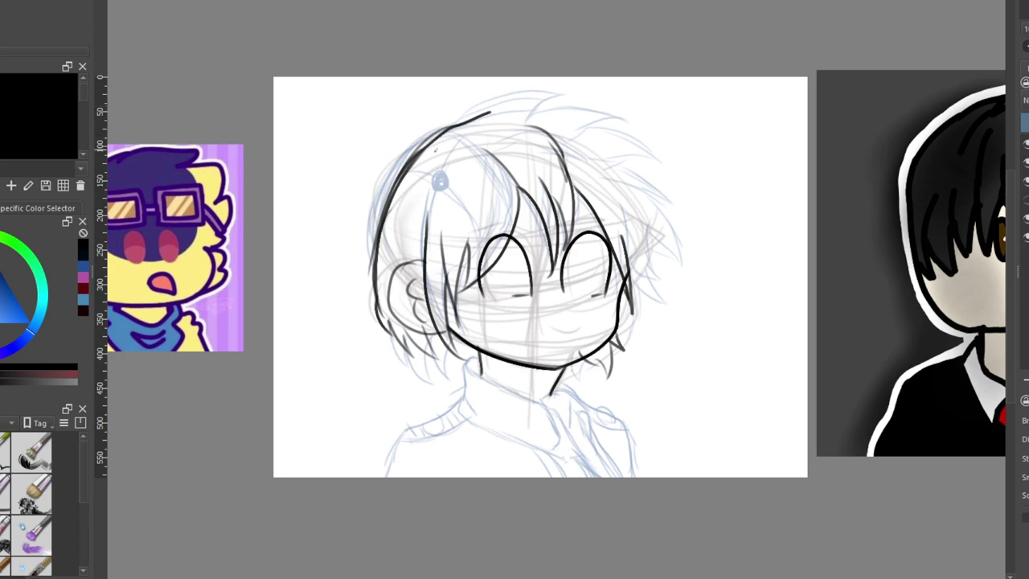
{"action": "mouse_move", "coordinate": [445, 127]}
{"action": "left_mouse_down"}
{"action": "mouse_move", "coordinate": [603, 86]}
{"action": "mouse_move", "coordinate": [609, 94]}
{"action": "left_mouse_up"}
{"action": "key", "text": "ctrl+z"}
{"action": "mouse_move", "coordinate": [474, 117]}
{"action": "left_mouse_down"}
{"action": "mouse_move", "coordinate": [605, 114]}
{"action": "mouse_move", "coordinate": [582, 120]}
{"action": "mouse_move", "coordinate": [619, 130]}
{"action": "mouse_move", "coordinate": [581, 121]}
{"action": "mouse_move", "coordinate": [661, 195]}
{"action": "left_mouse_up"}
{"action": "key", "text": "ctrl+z"}
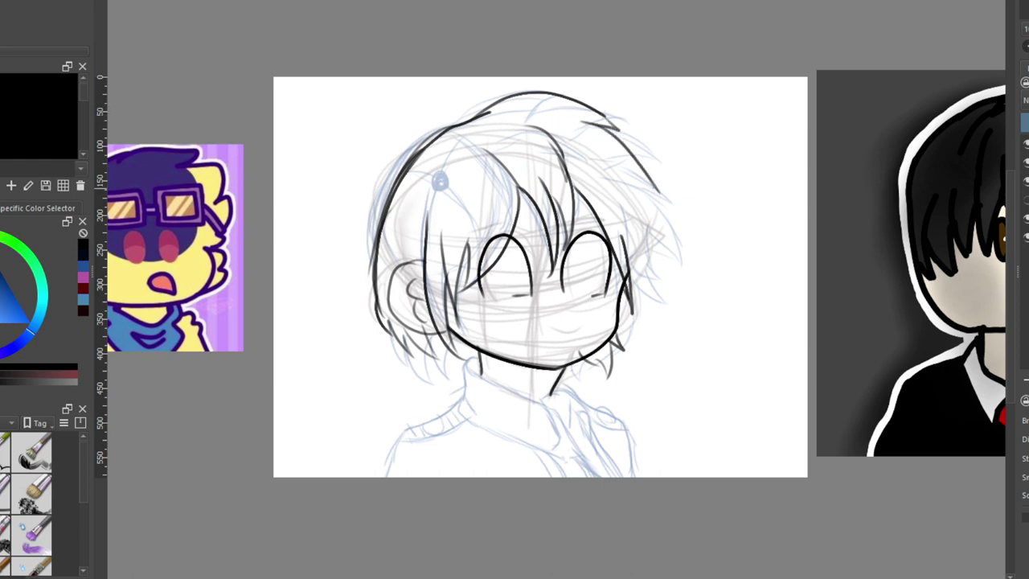
{"action": "mouse_move", "coordinate": [615, 157]}
{"action": "left_mouse_down"}
{"action": "mouse_move", "coordinate": [649, 185]}
{"action": "mouse_move", "coordinate": [669, 248]}
{"action": "mouse_move", "coordinate": [640, 207]}
{"action": "mouse_move", "coordinate": [665, 285]}
{"action": "mouse_move", "coordinate": [635, 241]}
{"action": "left_mouse_up"}
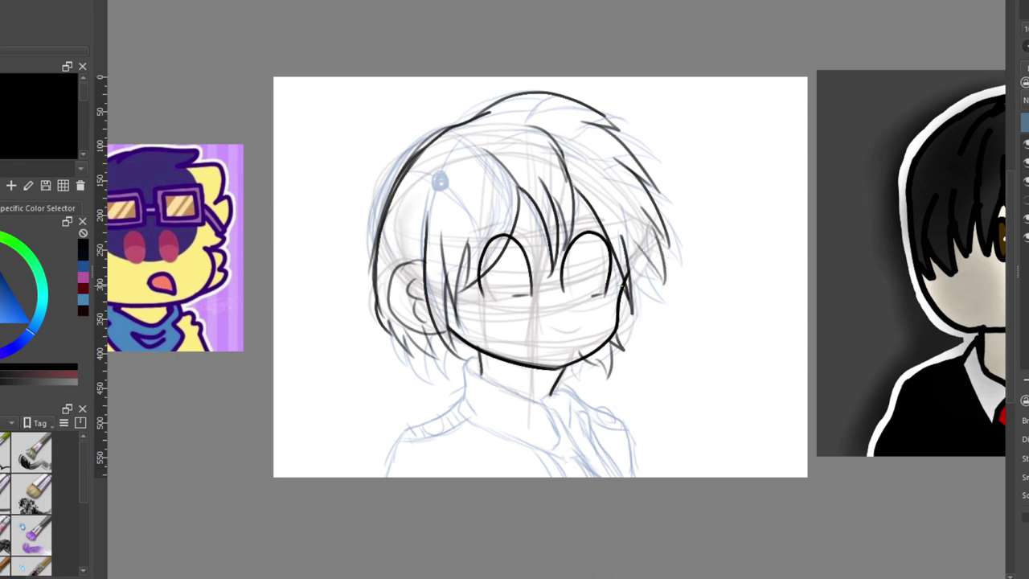
Ink the short overlapping hair tips beside the far cheek, and unmirror the view
{"action": "left_click_drag", "start_coordinate": [619, 330], "coordinate": [640, 311]}
{"action": "left_click_drag", "start_coordinate": [640, 313], "coordinate": [633, 281]}
{"action": "key", "text": "ctrl+z"}
{"action": "key", "text": "ctrl+z"}
{"action": "left_click_drag", "start_coordinate": [619, 328], "coordinate": [629, 265]}
{"action": "left_click_drag", "start_coordinate": [640, 301], "coordinate": [637, 325]}
{"action": "mouse_move", "coordinate": [651, 273]}
{"action": "left_mouse_down"}
{"action": "mouse_move", "coordinate": [641, 324]}
{"action": "mouse_move", "coordinate": [644, 288]}
{"action": "left_mouse_up"}
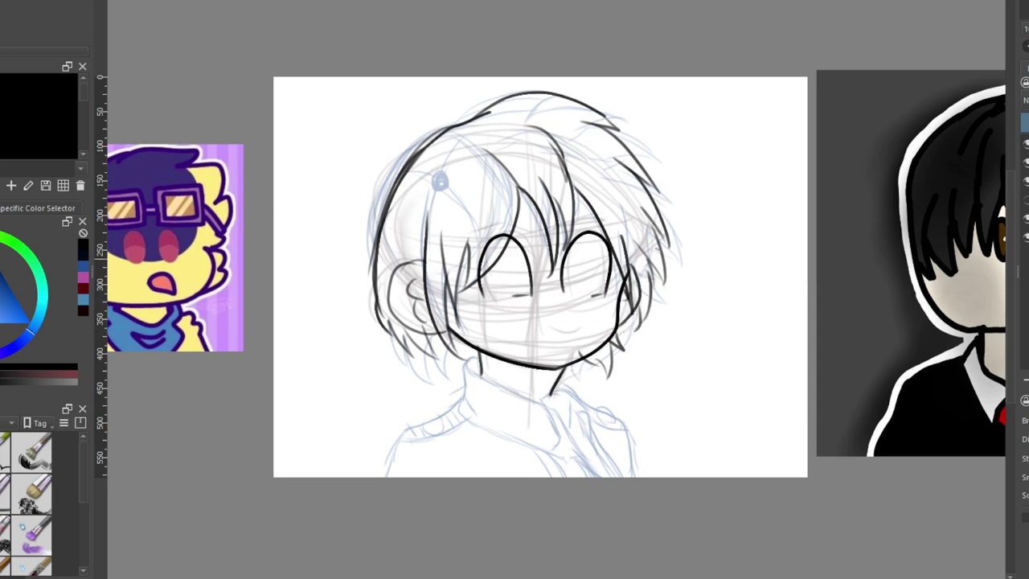
{"action": "key", "text": "m"}
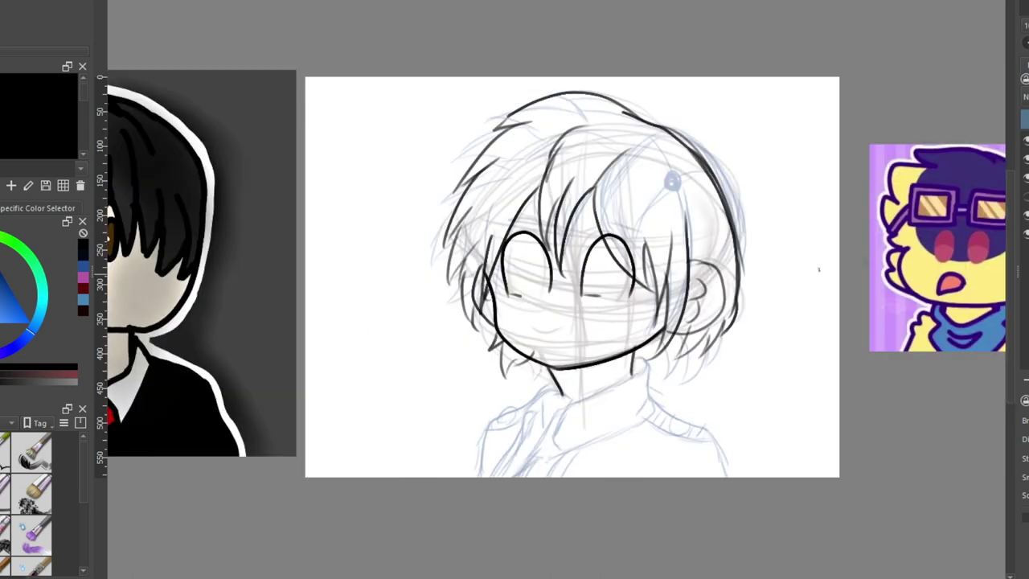
Ink the shirt collar around the neck with its fold, and the tie knot and strip hanging below it
{"action": "scroll", "coordinate": [573, 276], "scroll_direction": "down", "scroll_amount": 4}
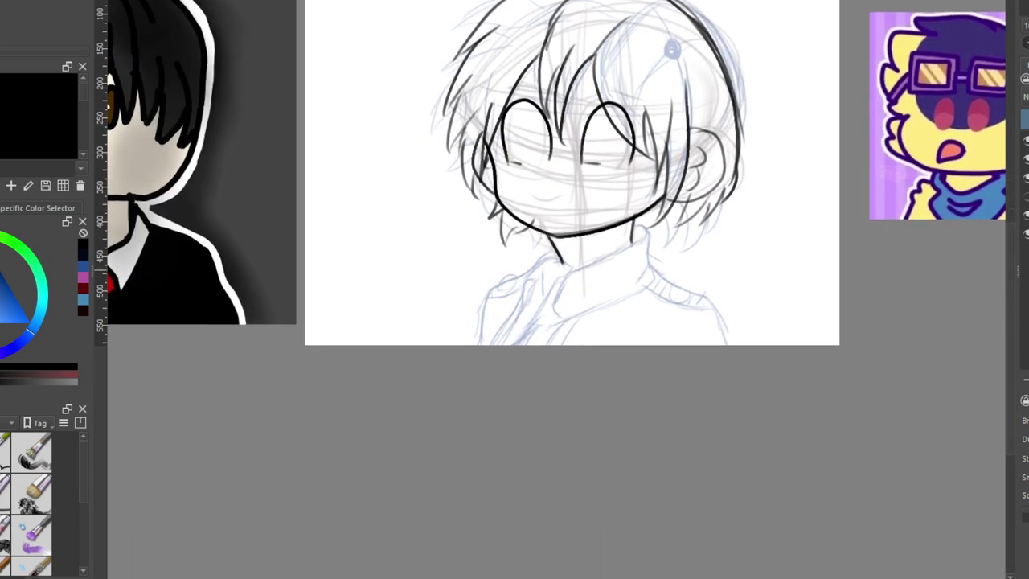
{"action": "mouse_move", "coordinate": [643, 228]}
{"action": "left_mouse_down"}
{"action": "mouse_move", "coordinate": [637, 247]}
{"action": "mouse_move", "coordinate": [573, 274]}
{"action": "mouse_move", "coordinate": [537, 328]}
{"action": "mouse_move", "coordinate": [651, 283]}
{"action": "mouse_move", "coordinate": [646, 225]}
{"action": "mouse_move", "coordinate": [633, 229]}
{"action": "left_mouse_up"}
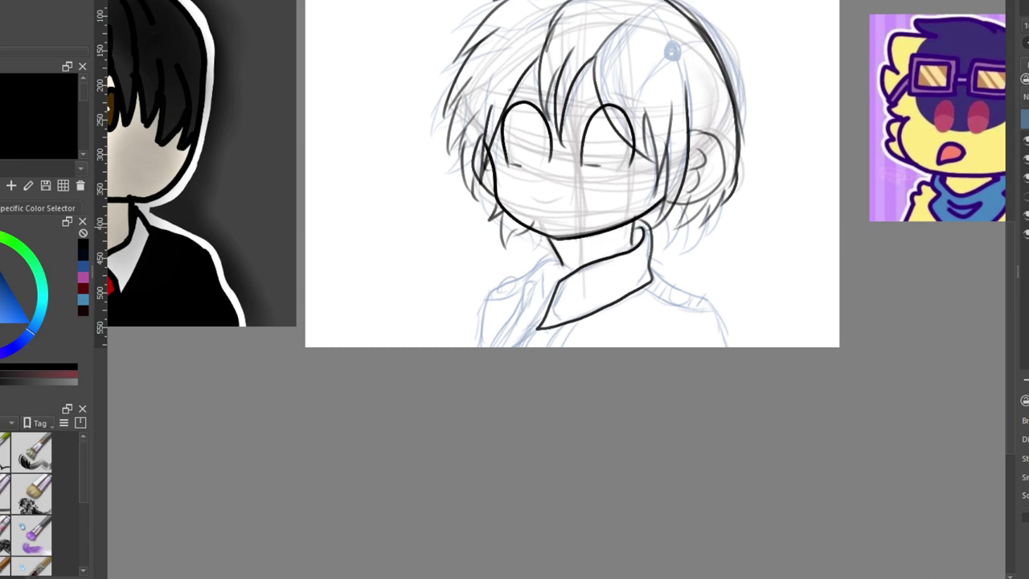
{"action": "left_click_drag", "start_coordinate": [648, 266], "coordinate": [628, 279]}
{"action": "mouse_move", "coordinate": [548, 325]}
{"action": "left_mouse_down"}
{"action": "mouse_move", "coordinate": [529, 347]}
{"action": "mouse_move", "coordinate": [544, 347]}
{"action": "left_mouse_up"}
{"action": "mouse_move", "coordinate": [568, 266]}
{"action": "left_mouse_down"}
{"action": "mouse_move", "coordinate": [542, 291]}
{"action": "mouse_move", "coordinate": [532, 275]}
{"action": "mouse_move", "coordinate": [527, 310]}
{"action": "mouse_move", "coordinate": [554, 309]}
{"action": "mouse_move", "coordinate": [499, 347]}
{"action": "left_mouse_up"}
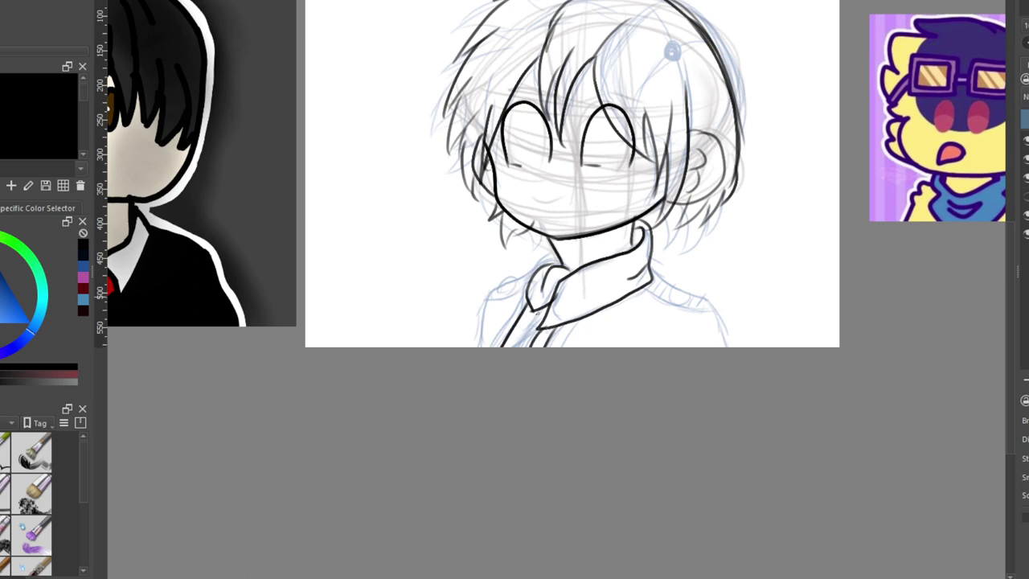
{"action": "mouse_move", "coordinate": [550, 316]}
{"action": "left_mouse_down"}
{"action": "mouse_move", "coordinate": [536, 347]}
{"action": "mouse_move", "coordinate": [528, 338]}
{"action": "left_mouse_up"}
Ink the outlines of both shoulders from the collar to the canvas's lower edge, with the far shoulder's seam
{"action": "mouse_move", "coordinate": [544, 258]}
{"action": "left_mouse_down"}
{"action": "mouse_move", "coordinate": [519, 300]}
{"action": "mouse_move", "coordinate": [500, 283]}
{"action": "mouse_move", "coordinate": [483, 346]}
{"action": "left_mouse_up"}
{"action": "left_click_drag", "start_coordinate": [492, 301], "coordinate": [527, 290]}
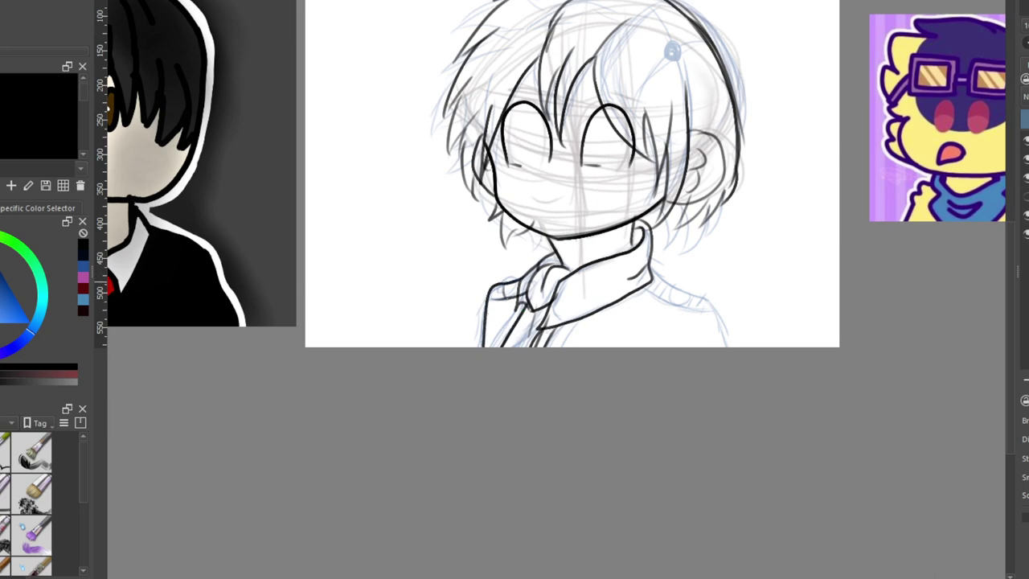
{"action": "mouse_move", "coordinate": [652, 272]}
{"action": "left_mouse_down"}
{"action": "mouse_move", "coordinate": [722, 309]}
{"action": "mouse_move", "coordinate": [733, 346]}
{"action": "mouse_move", "coordinate": [649, 299]}
{"action": "mouse_move", "coordinate": [724, 321]}
{"action": "left_mouse_up"}
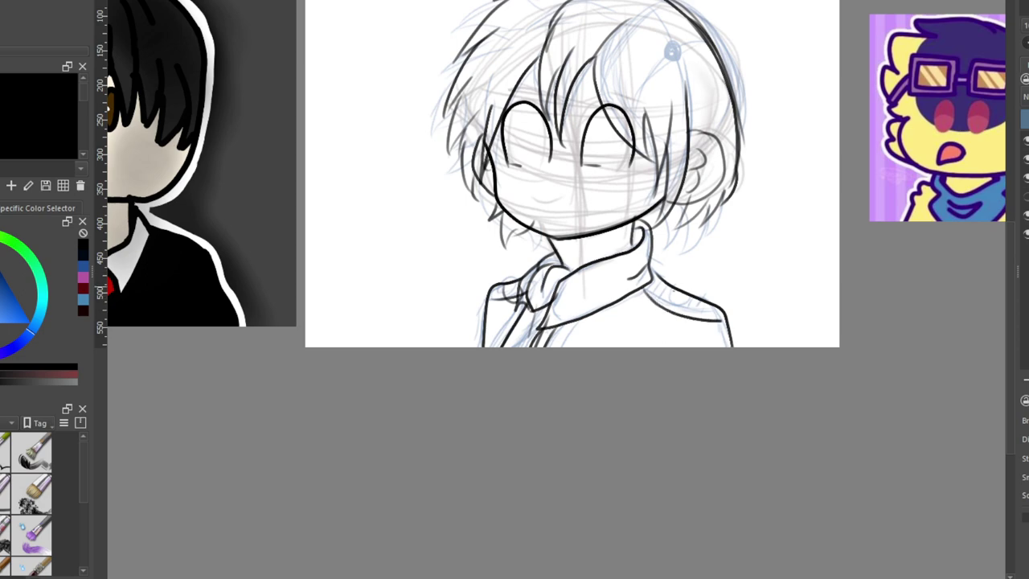
Ink the round button, cross seams and strap lines on the near shoulder's epaulette
{"action": "left_click_drag", "start_coordinate": [683, 291], "coordinate": [673, 315]}
{"action": "left_click_drag", "start_coordinate": [703, 291], "coordinate": [692, 317]}
{"action": "mouse_move", "coordinate": [658, 278]}
{"action": "left_mouse_down"}
{"action": "mouse_move", "coordinate": [648, 305]}
{"action": "mouse_move", "coordinate": [722, 323]}
{"action": "left_mouse_up"}
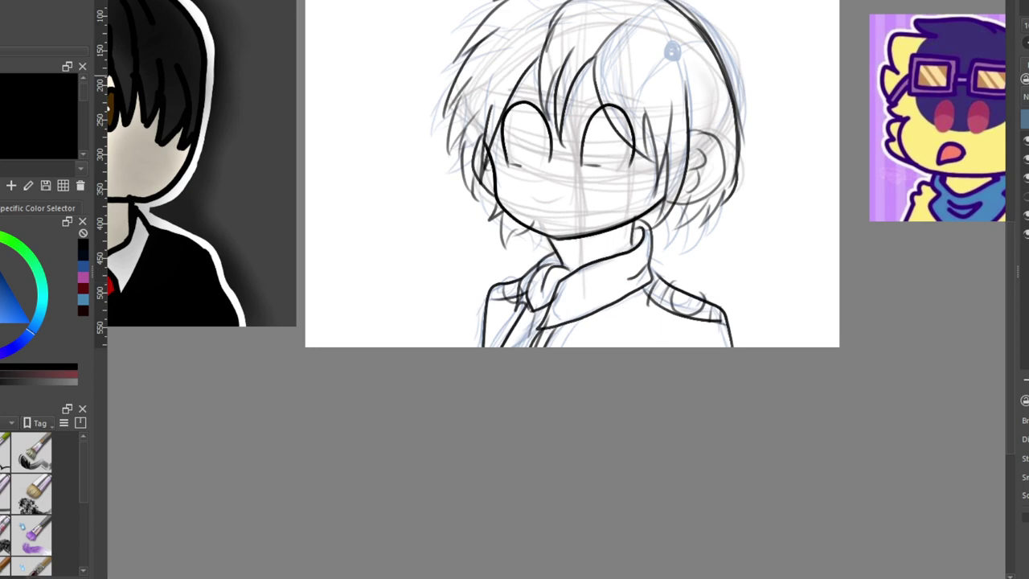
Mirror the view to ink the mouth as a short, slightly smiling line, and unmirror it
{"action": "key", "text": "m"}
{"action": "left_click_drag", "start_coordinate": [543, 200], "coordinate": [579, 201]}
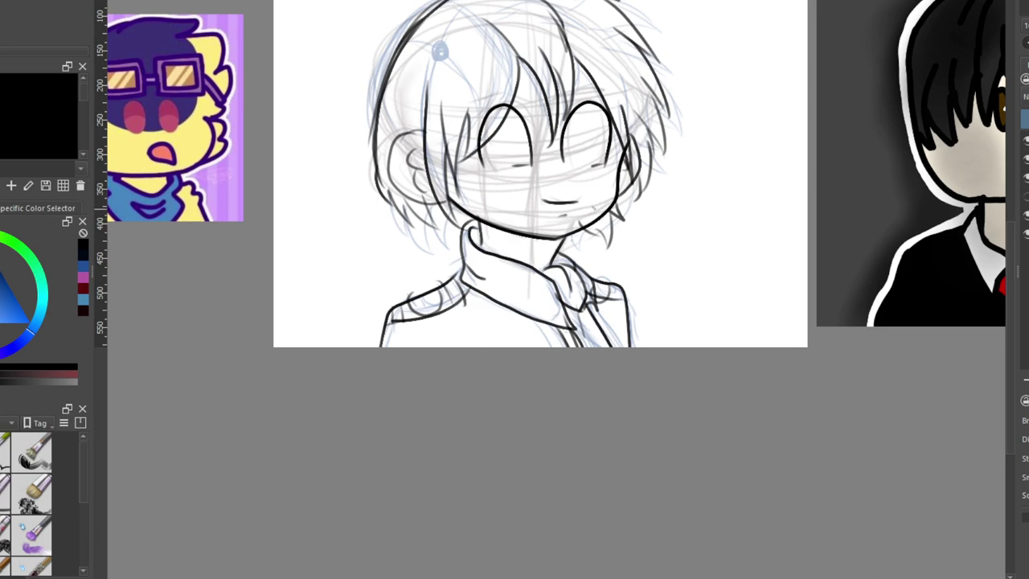
{"action": "key", "text": "h"}
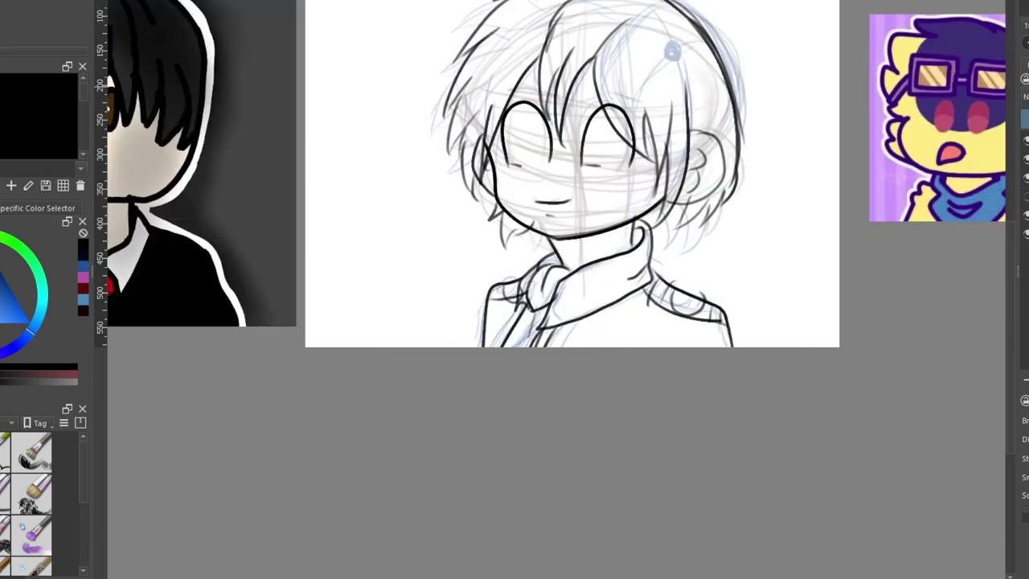
Hide the blue and grey construction sketch layers so only the black line art is displayed
{"action": "scroll", "coordinate": [793, 78], "scroll_direction": "down", "scroll_amount": 5}
{"action": "scroll", "coordinate": [792, 78], "scroll_direction": "up", "scroll_amount": 3}
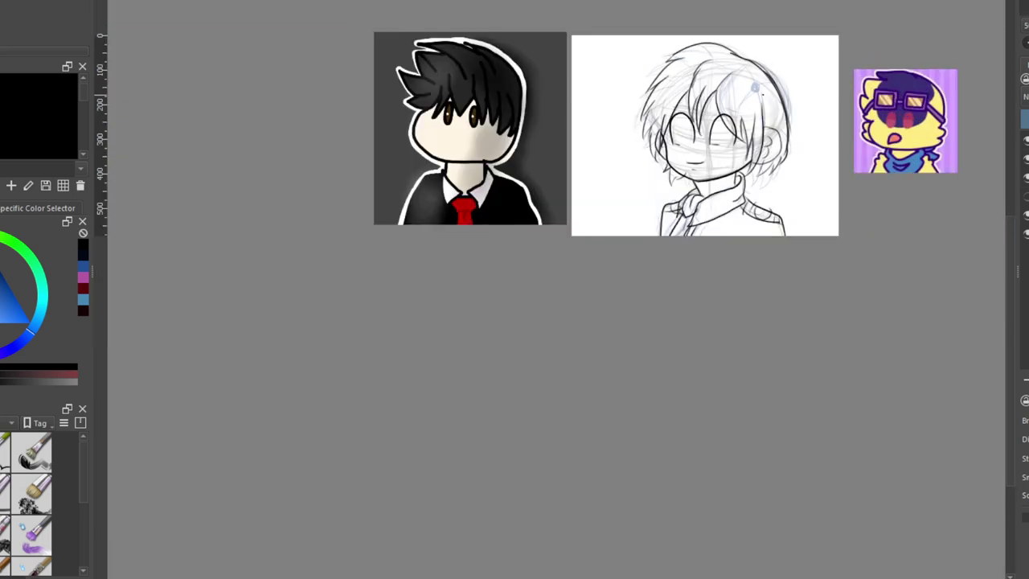
{"action": "scroll", "coordinate": [767, 130], "scroll_direction": "up", "scroll_amount": 2}
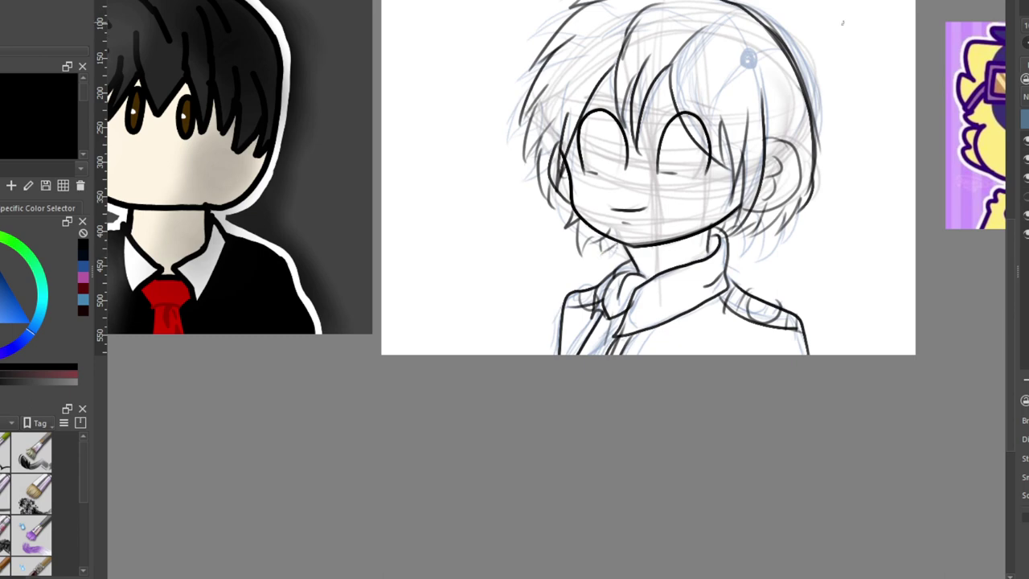
{"action": "left_click", "coordinate": [1027, 158]}
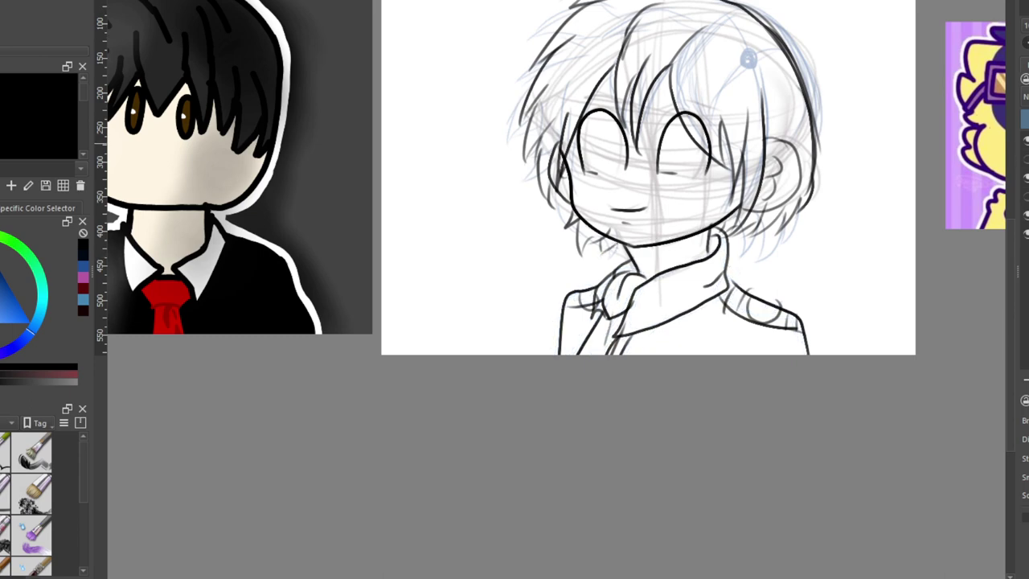
{"action": "left_click", "coordinate": [1027, 177]}
{"action": "left_click", "coordinate": [1027, 177]}
{"action": "left_click", "coordinate": [1027, 177]}
{"action": "left_click", "coordinate": [1027, 213]}
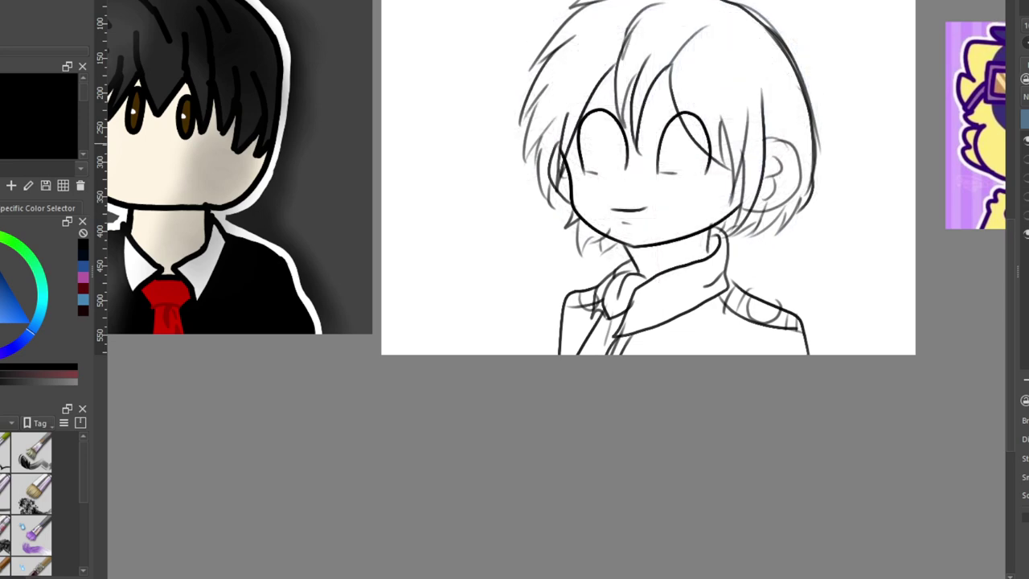
Fill the drawing's white background with the dark grey sampled from the black-haired reference portrait's background
{"action": "scroll", "coordinate": [867, 190], "scroll_direction": "down", "scroll_amount": 2}
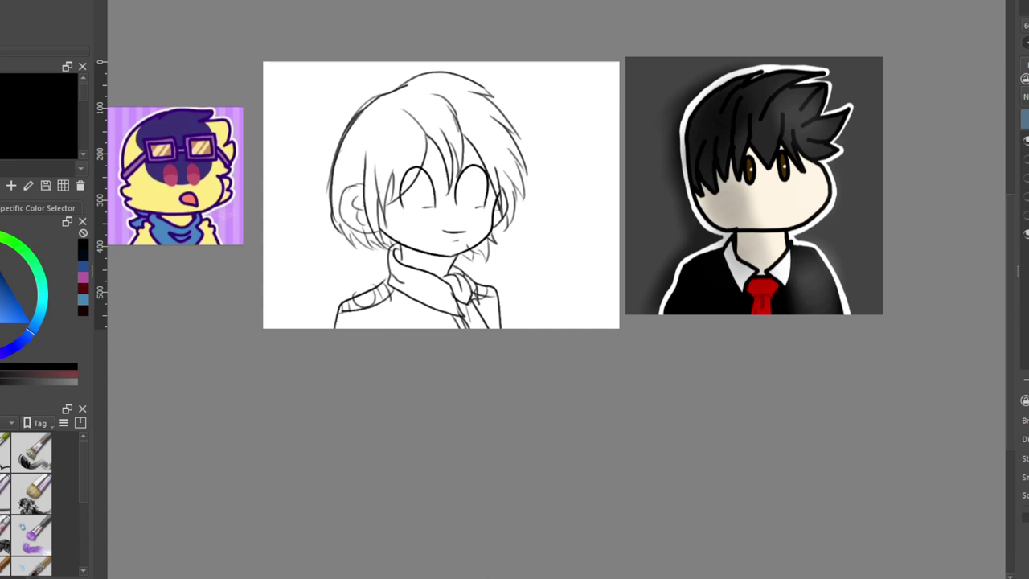
{"action": "scroll", "coordinate": [516, 147], "scroll_direction": "up", "scroll_amount": 4}
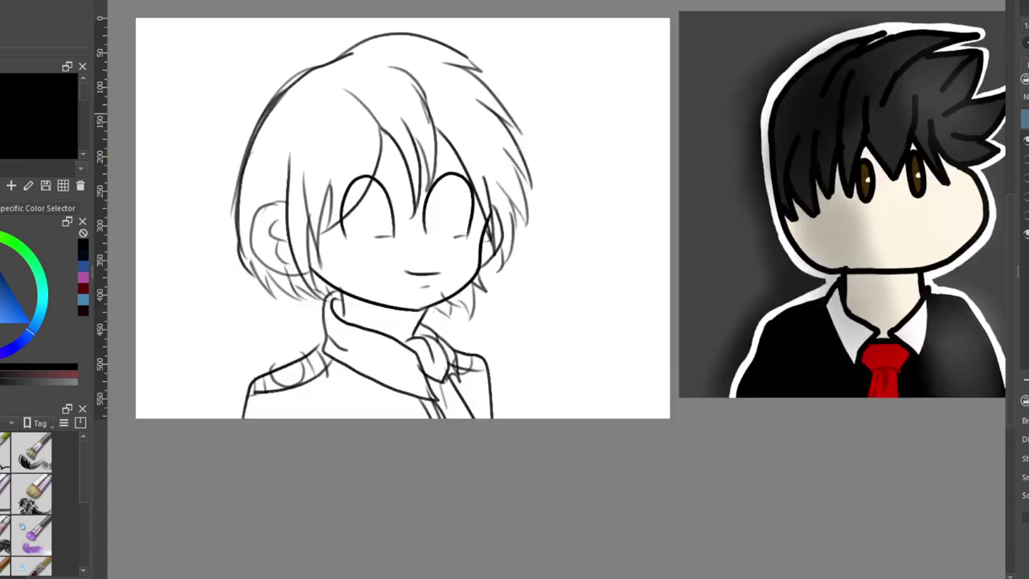
{"action": "scroll", "coordinate": [386, 362], "scroll_direction": "down", "scroll_amount": 3}
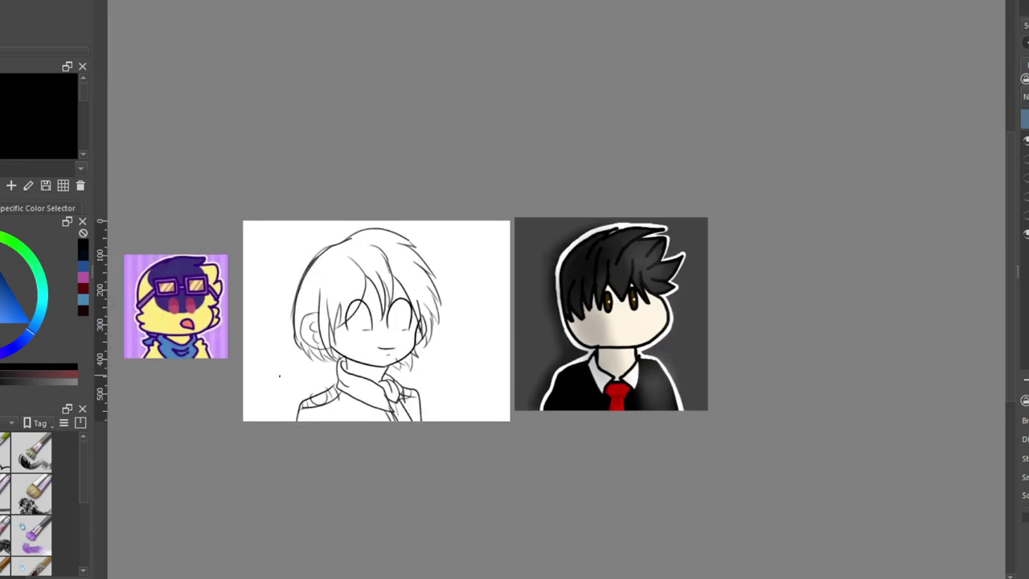
{"action": "scroll", "coordinate": [280, 375], "scroll_direction": "up", "scroll_amount": 1}
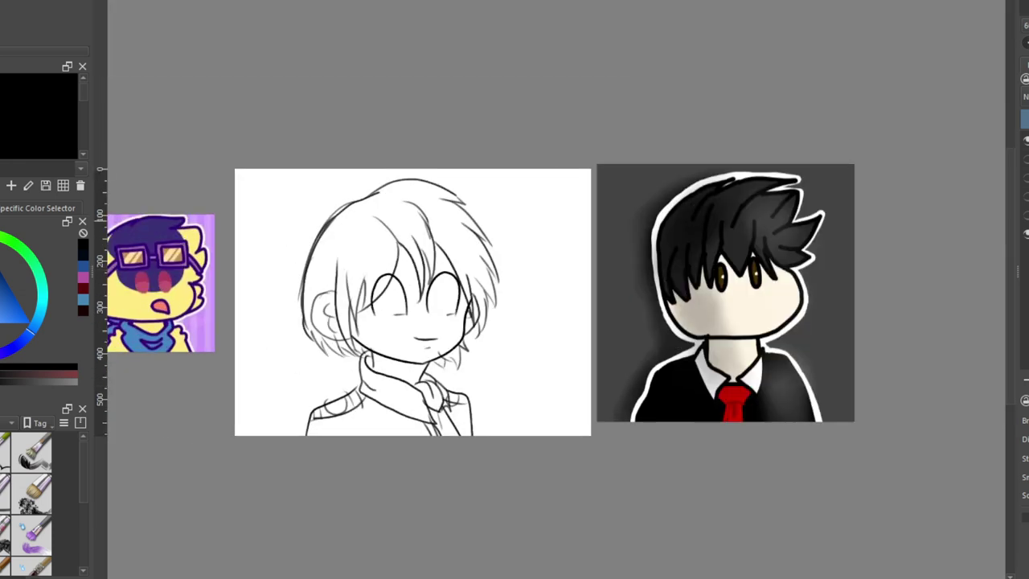
{"action": "key", "text": "m"}
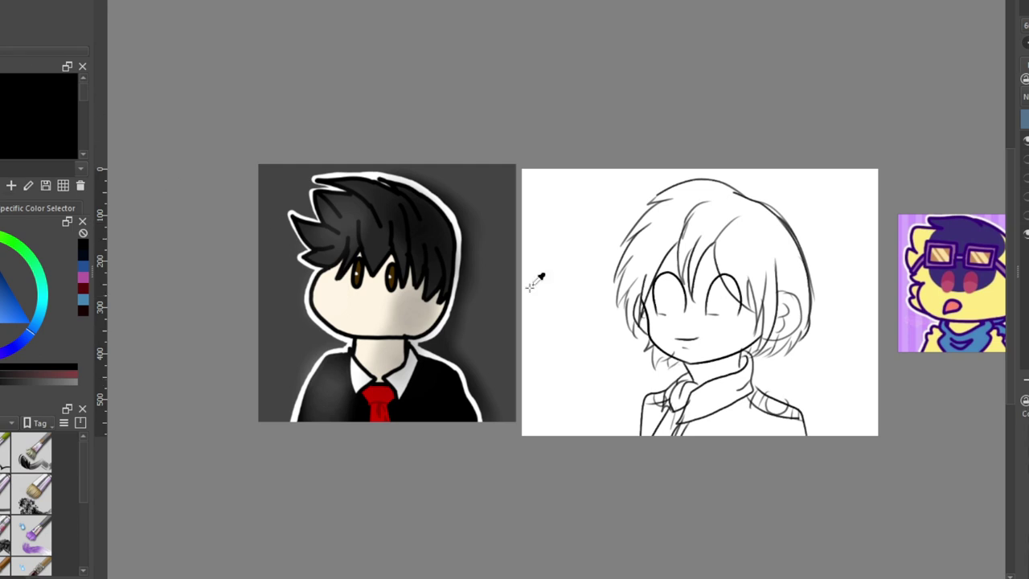
{"action": "left_click", "coordinate": [511, 201], "text": "ctrl"}
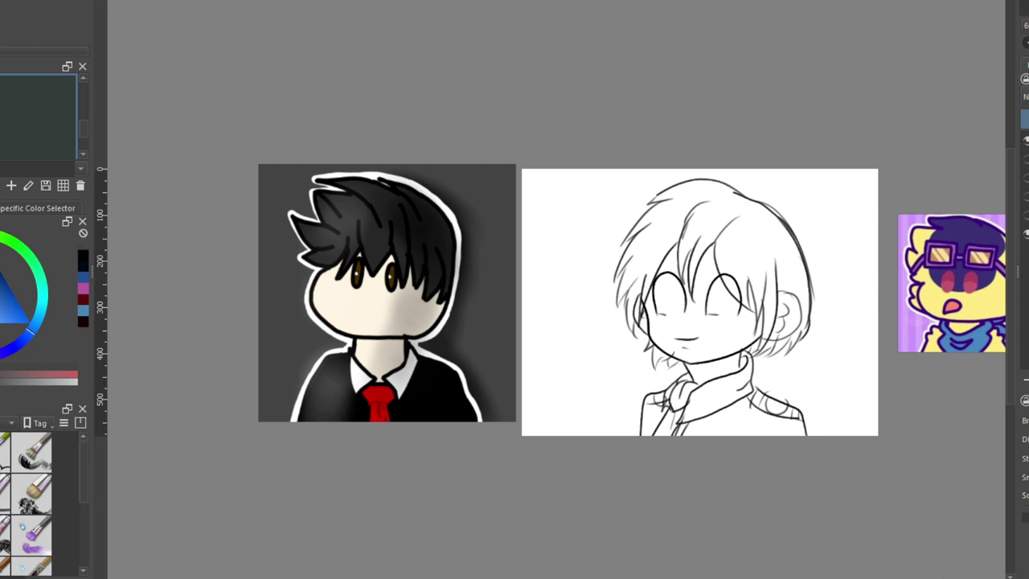
{"action": "left_click", "coordinate": [561, 255]}
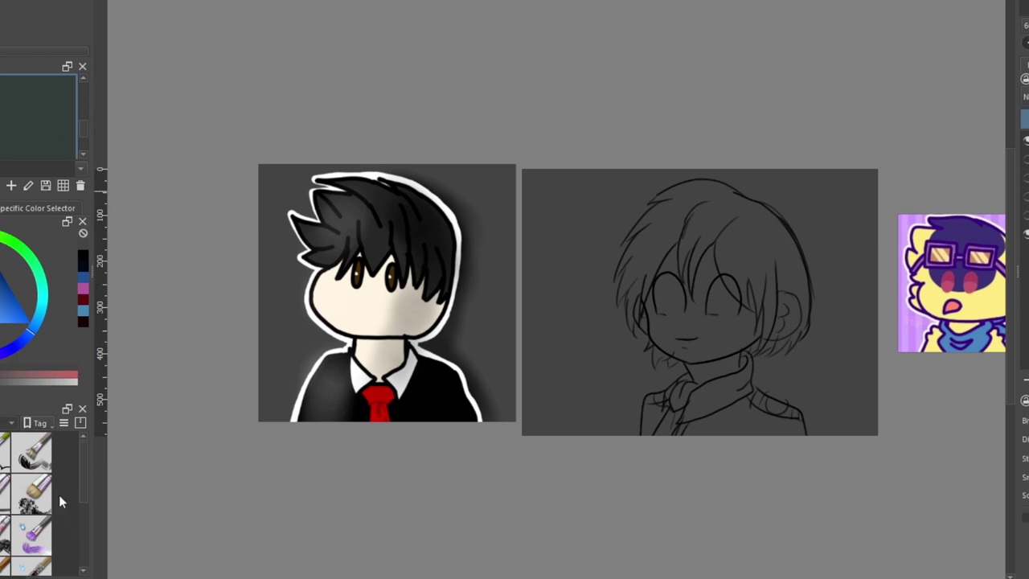
{"action": "left_click", "coordinate": [36, 497]}
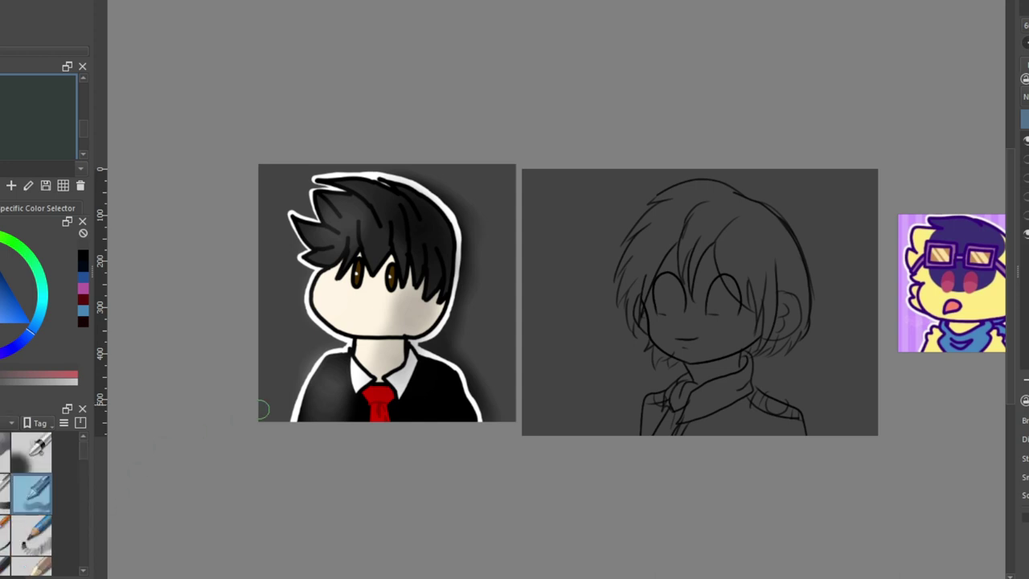
{"action": "left_click", "coordinate": [83, 310]}
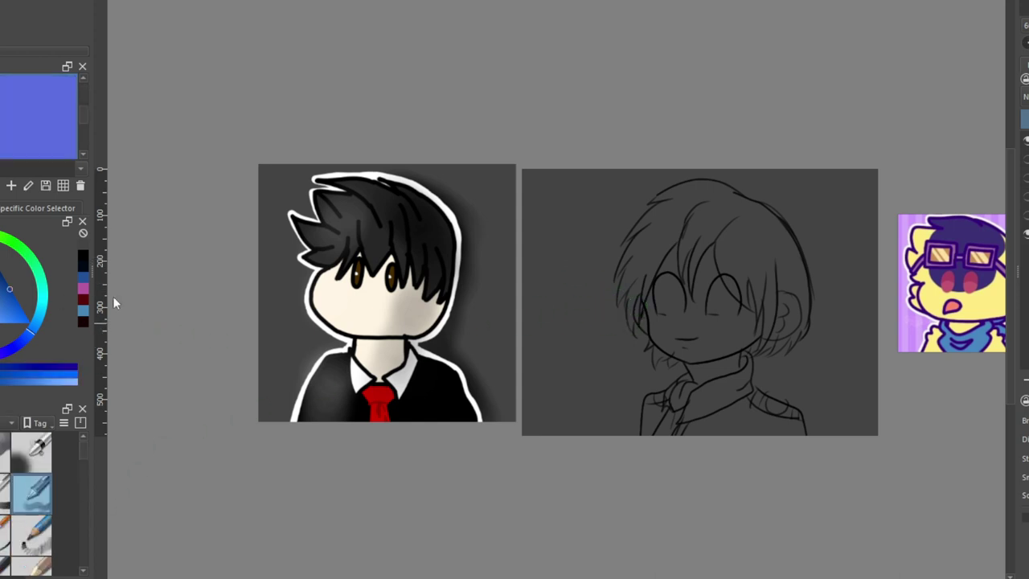
{"action": "mouse_move", "coordinate": [637, 307]}
{"action": "left_mouse_down"}
{"action": "mouse_move", "coordinate": [704, 331]}
{"action": "mouse_move", "coordinate": [752, 314]}
{"action": "left_mouse_up"}
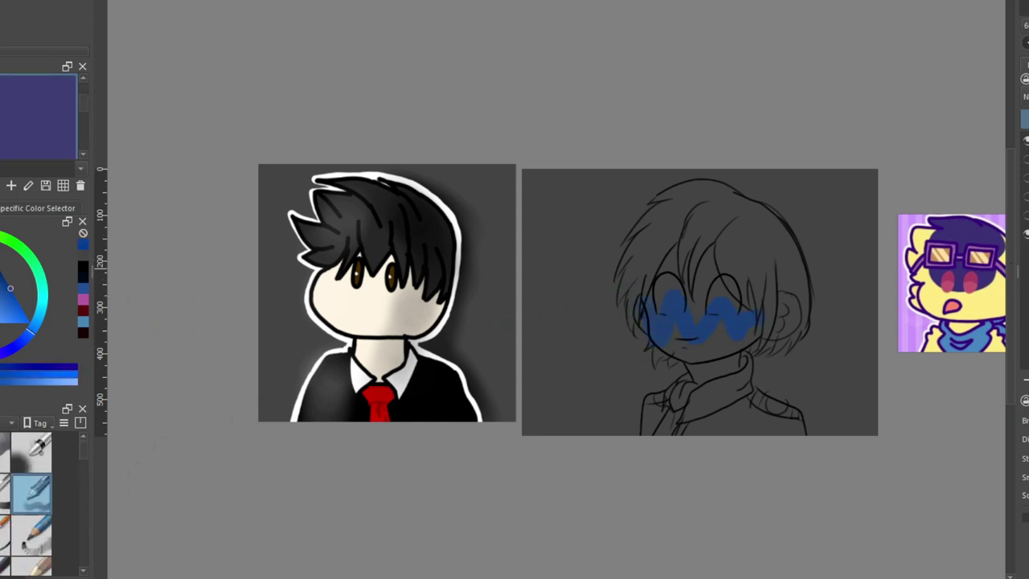
{"action": "key", "text": "ctrl+z"}
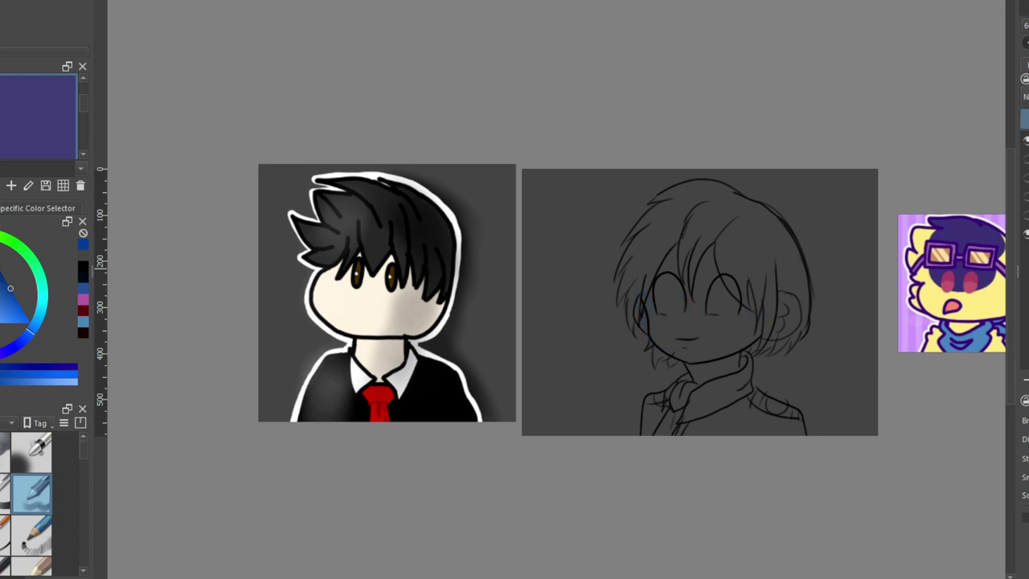
{"action": "left_click", "coordinate": [10, 288]}
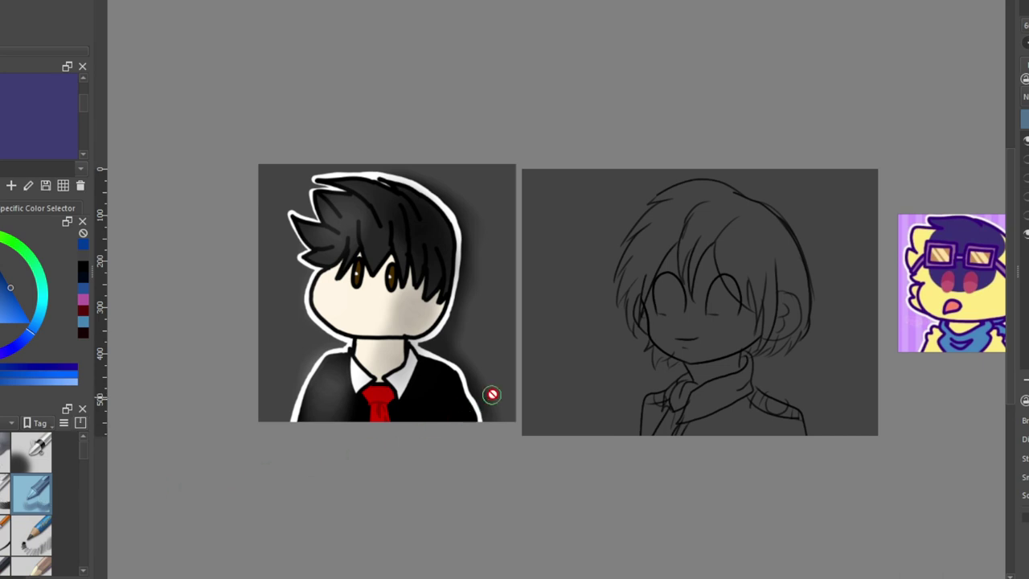
Switch to the neighbouring brush preset after testing blue strokes over the face, undoing those strokes
{"action": "scroll", "coordinate": [701, 313], "scroll_direction": "up", "scroll_amount": 1}
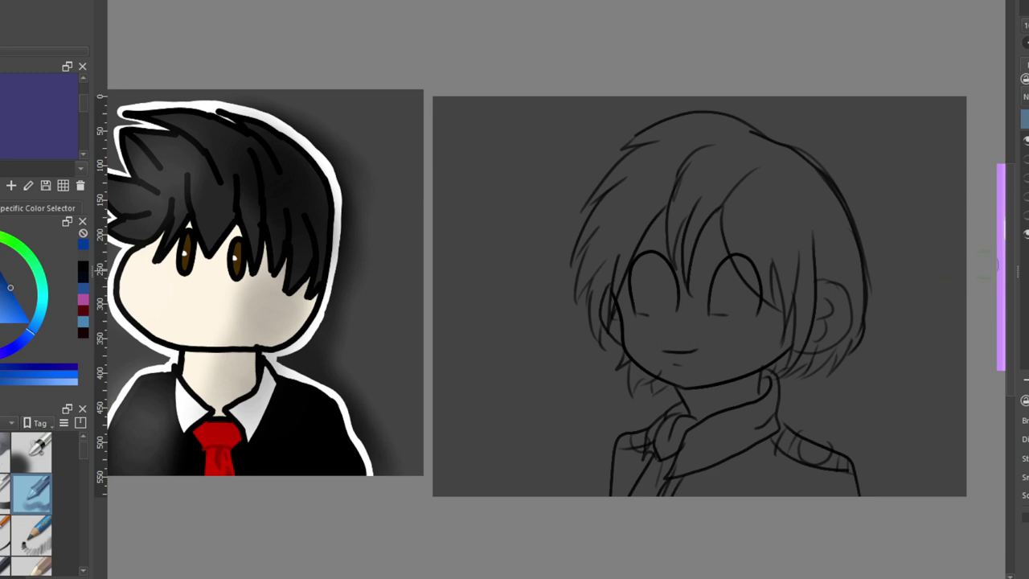
{"action": "mouse_move", "coordinate": [655, 282]}
{"action": "left_mouse_down"}
{"action": "mouse_move", "coordinate": [636, 321]}
{"action": "mouse_move", "coordinate": [749, 361]}
{"action": "mouse_move", "coordinate": [715, 333]}
{"action": "left_mouse_up"}
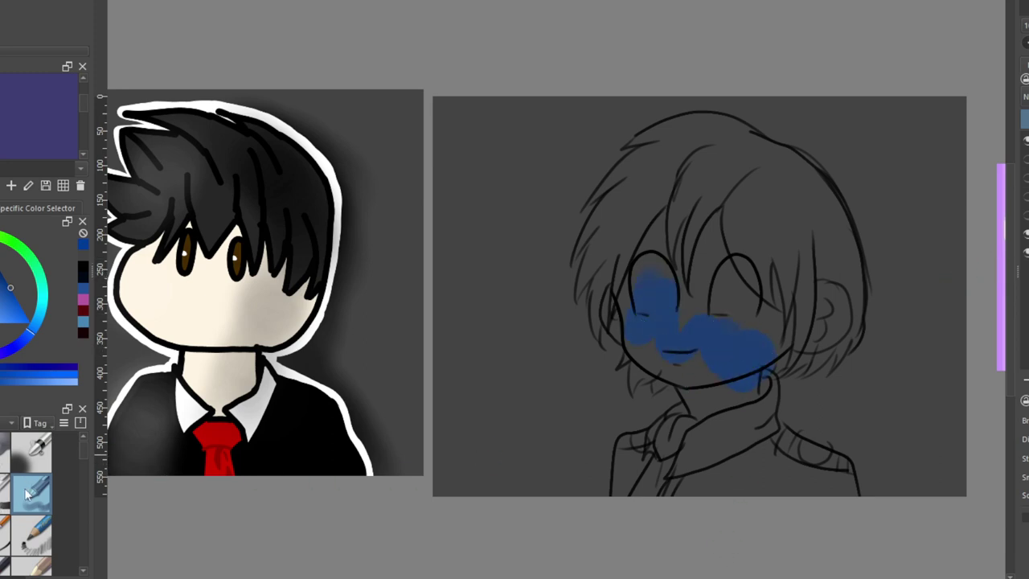
{"action": "left_click", "coordinate": [4, 500]}
{"action": "key", "text": "ctrl+z"}
{"action": "mouse_move", "coordinate": [716, 277]}
{"action": "left_mouse_down"}
{"action": "mouse_move", "coordinate": [710, 329]}
{"action": "mouse_move", "coordinate": [681, 338]}
{"action": "mouse_move", "coordinate": [656, 246]}
{"action": "mouse_move", "coordinate": [701, 245]}
{"action": "mouse_move", "coordinate": [716, 299]}
{"action": "left_mouse_up"}
{"action": "key", "text": "ctrl+z"}
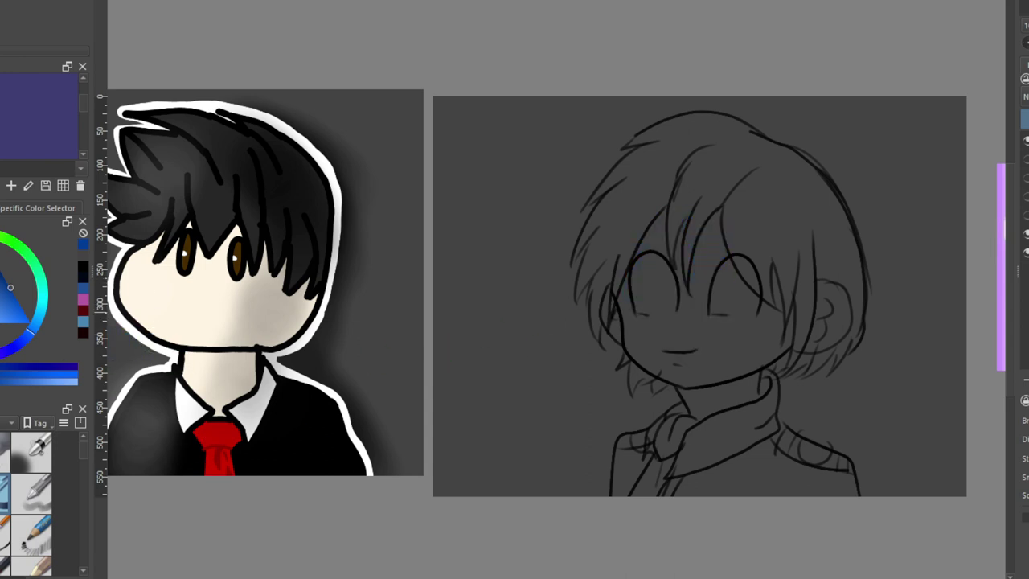
Paint the face, both ears and the neck in the cream skin colour sampled from the reference portrait
{"action": "key", "text": "p"}
{"action": "left_click", "coordinate": [180, 303]}
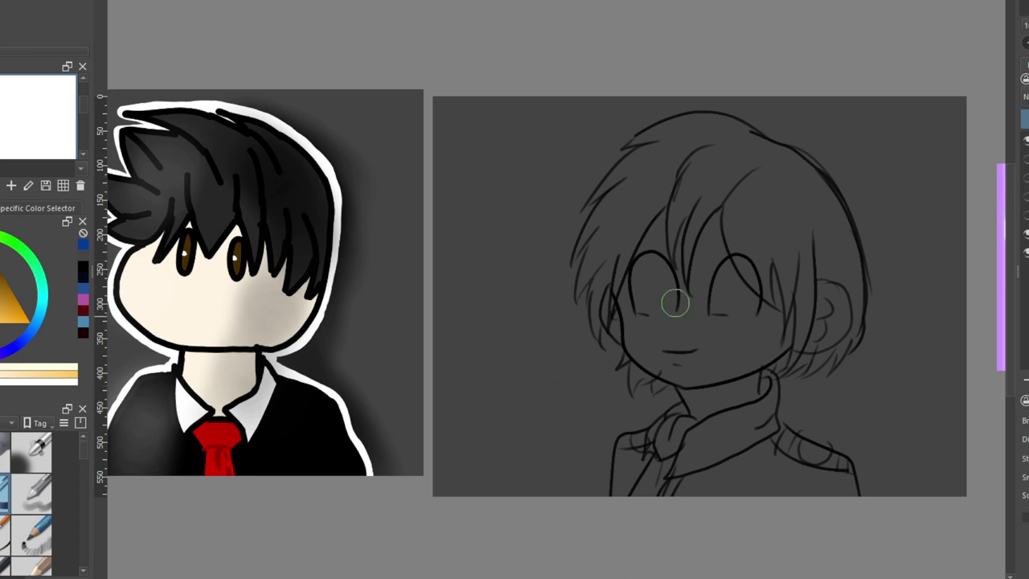
{"action": "mouse_move", "coordinate": [664, 223]}
{"action": "left_mouse_down"}
{"action": "mouse_move", "coordinate": [634, 280]}
{"action": "mouse_move", "coordinate": [632, 308]}
{"action": "mouse_move", "coordinate": [639, 344]}
{"action": "mouse_move", "coordinate": [661, 363]}
{"action": "mouse_move", "coordinate": [695, 373]}
{"action": "mouse_move", "coordinate": [767, 341]}
{"action": "mouse_move", "coordinate": [779, 286]}
{"action": "mouse_move", "coordinate": [745, 356]}
{"action": "mouse_move", "coordinate": [726, 246]}
{"action": "mouse_move", "coordinate": [705, 243]}
{"action": "mouse_move", "coordinate": [690, 219]}
{"action": "mouse_move", "coordinate": [678, 278]}
{"action": "mouse_move", "coordinate": [666, 268]}
{"action": "mouse_move", "coordinate": [688, 328]}
{"action": "mouse_move", "coordinate": [679, 366]}
{"action": "left_mouse_up"}
{"action": "mouse_move", "coordinate": [766, 339]}
{"action": "left_mouse_down"}
{"action": "mouse_move", "coordinate": [744, 357]}
{"action": "mouse_move", "coordinate": [730, 398]}
{"action": "mouse_move", "coordinate": [705, 409]}
{"action": "mouse_move", "coordinate": [694, 398]}
{"action": "mouse_move", "coordinate": [693, 388]}
{"action": "mouse_move", "coordinate": [734, 386]}
{"action": "mouse_move", "coordinate": [772, 322]}
{"action": "left_mouse_up"}
{"action": "mouse_move", "coordinate": [814, 352]}
{"action": "left_mouse_down"}
{"action": "mouse_move", "coordinate": [842, 295]}
{"action": "mouse_move", "coordinate": [816, 335]}
{"action": "mouse_move", "coordinate": [832, 320]}
{"action": "mouse_move", "coordinate": [809, 286]}
{"action": "left_mouse_up"}
{"action": "mouse_move", "coordinate": [667, 325]}
{"action": "left_mouse_down"}
{"action": "mouse_move", "coordinate": [629, 302]}
{"action": "mouse_move", "coordinate": [605, 322]}
{"action": "left_mouse_up"}
{"action": "key", "text": "m"}
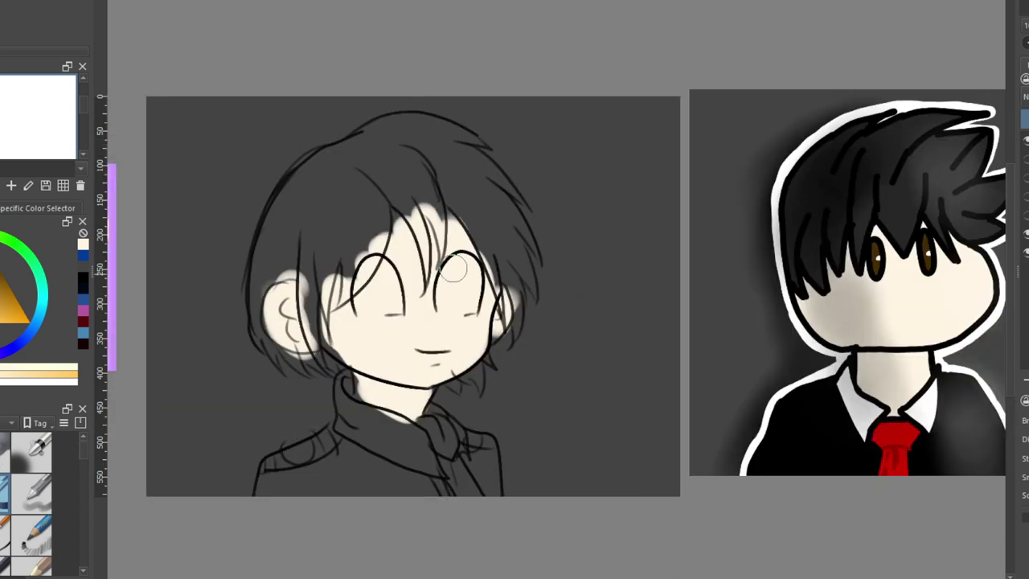
{"action": "mouse_move", "coordinate": [376, 365]}
{"action": "left_mouse_down"}
{"action": "mouse_move", "coordinate": [325, 319]}
{"action": "mouse_move", "coordinate": [328, 305]}
{"action": "mouse_move", "coordinate": [342, 324]}
{"action": "mouse_move", "coordinate": [435, 253]}
{"action": "left_mouse_up"}
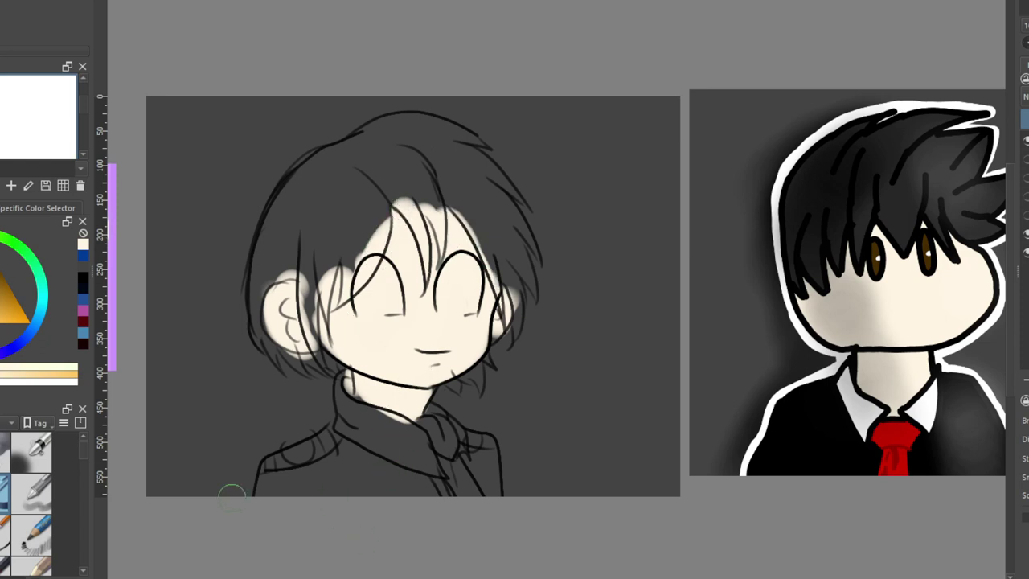
Paint the jacket solid black over both shoulders, on either side of the collar and tie
{"action": "scroll", "coordinate": [354, 426], "scroll_direction": "up", "scroll_amount": 2}
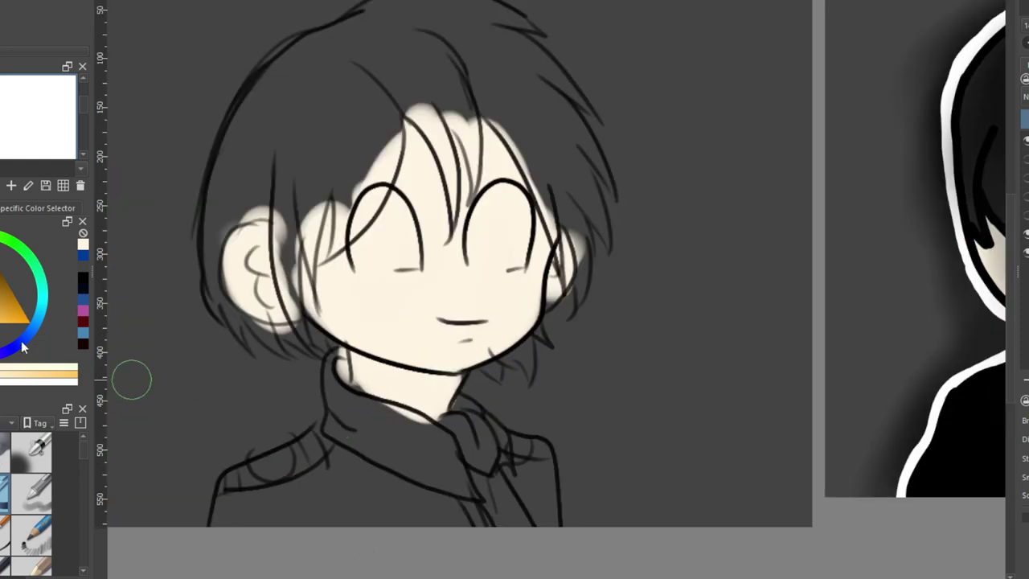
{"action": "left_click_drag", "start_coordinate": [396, 577], "coordinate": [434, 577]}
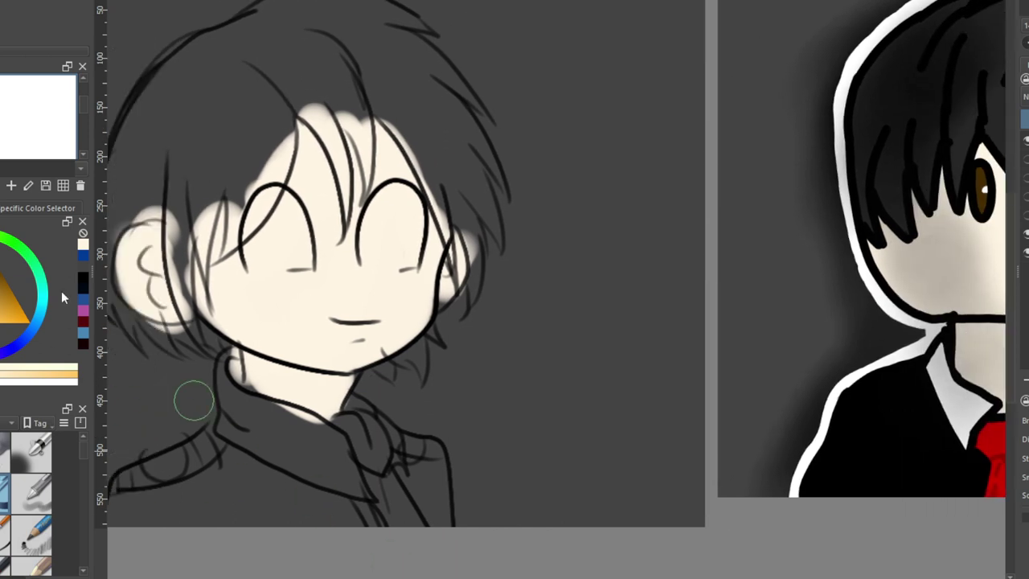
{"action": "left_click", "coordinate": [114, 159], "text": "ctrl"}
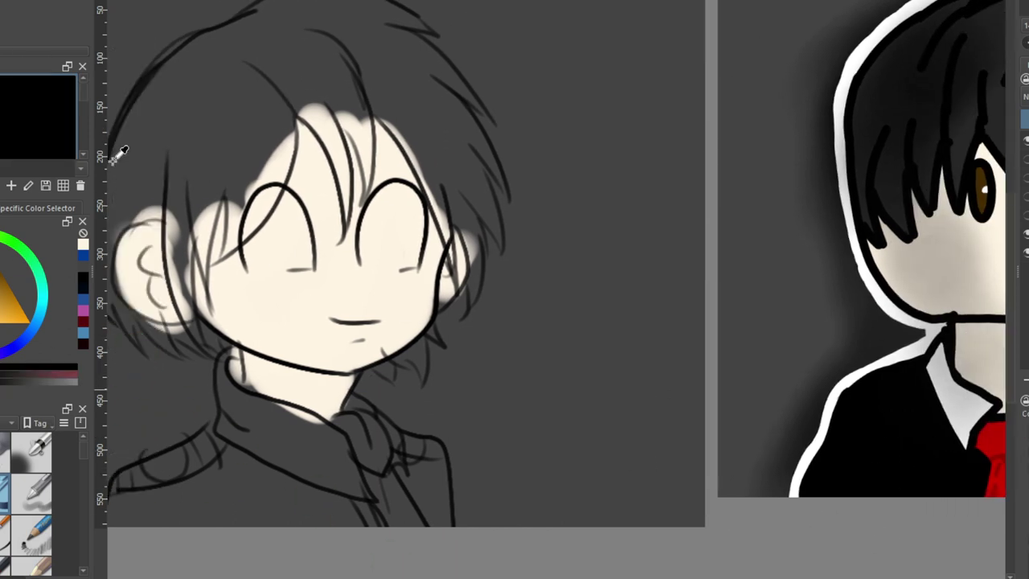
{"action": "mouse_move", "coordinate": [233, 469]}
{"action": "left_mouse_down"}
{"action": "mouse_move", "coordinate": [344, 516]}
{"action": "mouse_move", "coordinate": [121, 516]}
{"action": "mouse_move", "coordinate": [257, 476]}
{"action": "mouse_move", "coordinate": [231, 487]}
{"action": "mouse_move", "coordinate": [240, 496]}
{"action": "mouse_move", "coordinate": [154, 507]}
{"action": "mouse_move", "coordinate": [129, 501]}
{"action": "mouse_move", "coordinate": [205, 464]}
{"action": "mouse_move", "coordinate": [214, 453]}
{"action": "mouse_move", "coordinate": [147, 477]}
{"action": "mouse_move", "coordinate": [209, 444]}
{"action": "mouse_move", "coordinate": [121, 495]}
{"action": "left_mouse_up"}
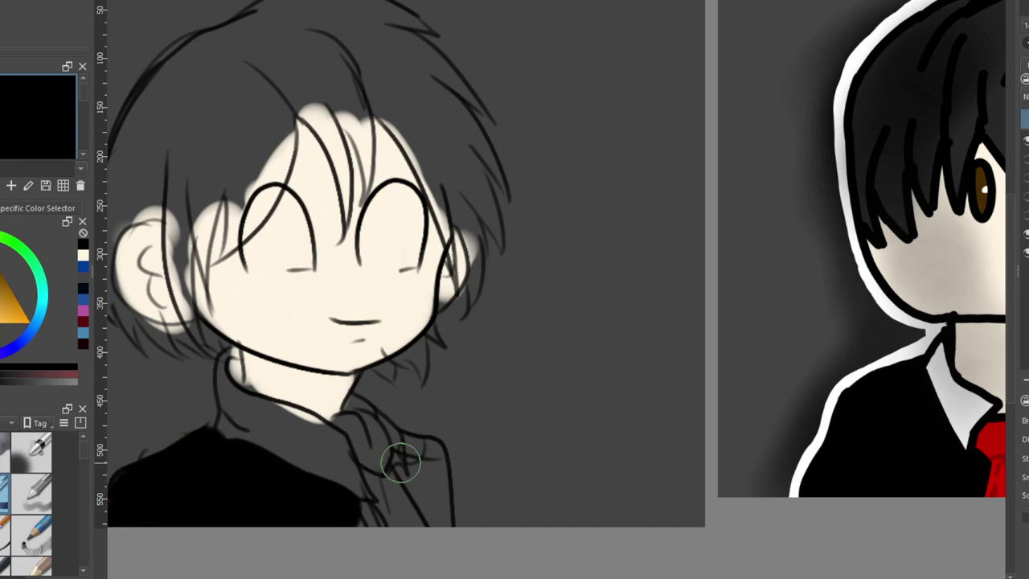
{"action": "mouse_move", "coordinate": [418, 501]}
{"action": "left_mouse_down"}
{"action": "mouse_move", "coordinate": [409, 466]}
{"action": "mouse_move", "coordinate": [432, 482]}
{"action": "mouse_move", "coordinate": [413, 450]}
{"action": "mouse_move", "coordinate": [434, 459]}
{"action": "mouse_move", "coordinate": [413, 457]}
{"action": "mouse_move", "coordinate": [413, 480]}
{"action": "mouse_move", "coordinate": [394, 511]}
{"action": "left_mouse_up"}
Paint the tie knot and hanging strip in the red sampled from the reference portrait's tie
{"action": "left_click", "coordinate": [0, 295]}
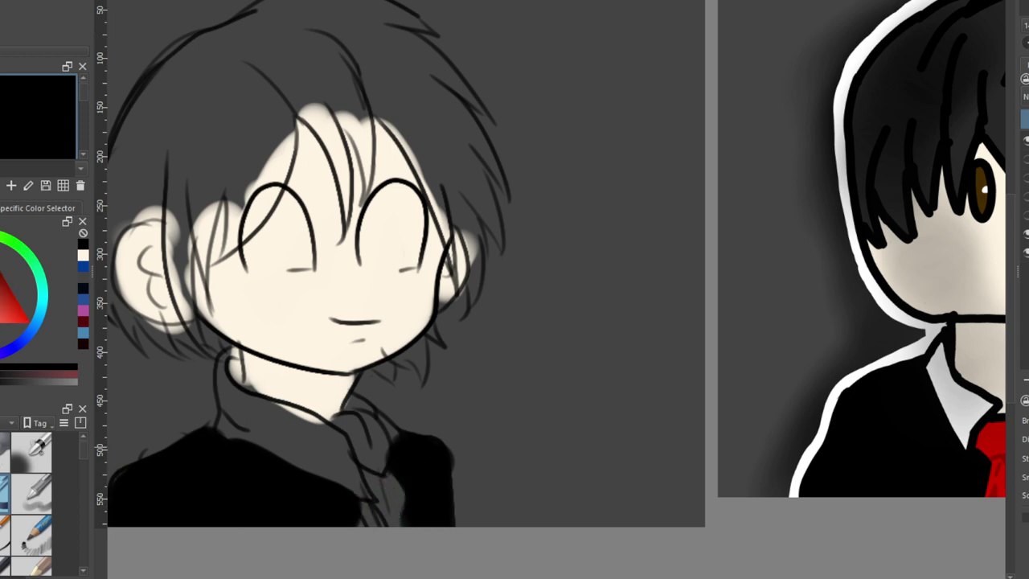
{"action": "left_click", "coordinate": [23, 318]}
{"action": "key", "text": "p"}
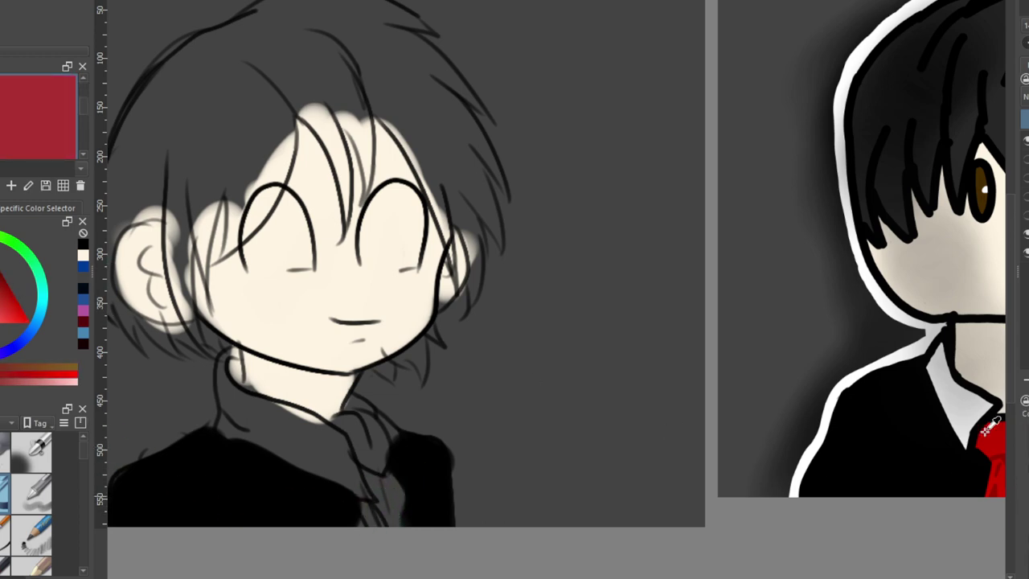
{"action": "left_click", "coordinate": [984, 432]}
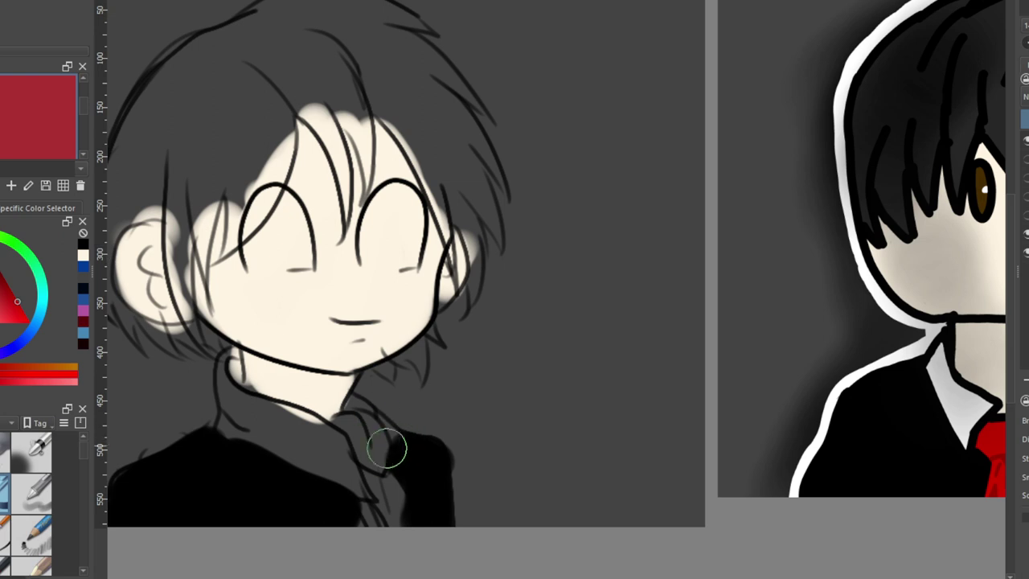
{"action": "mouse_move", "coordinate": [386, 443]}
{"action": "left_mouse_down"}
{"action": "mouse_move", "coordinate": [356, 426]}
{"action": "mouse_move", "coordinate": [397, 518]}
{"action": "left_mouse_up"}
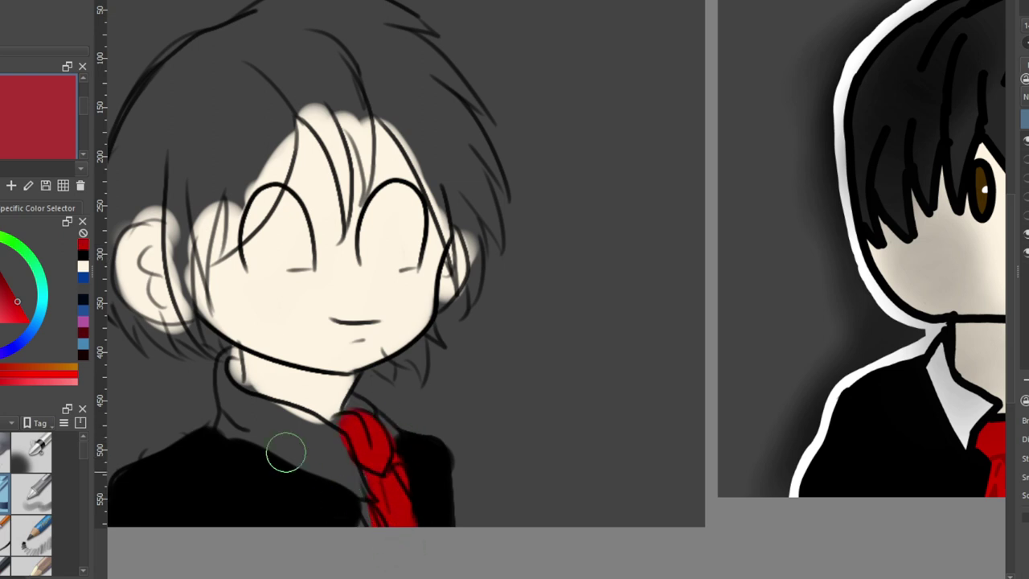
Paint the shirt collar light grey around the neck and on both sides of the tie knot
{"action": "left_click", "coordinate": [402, 320]}
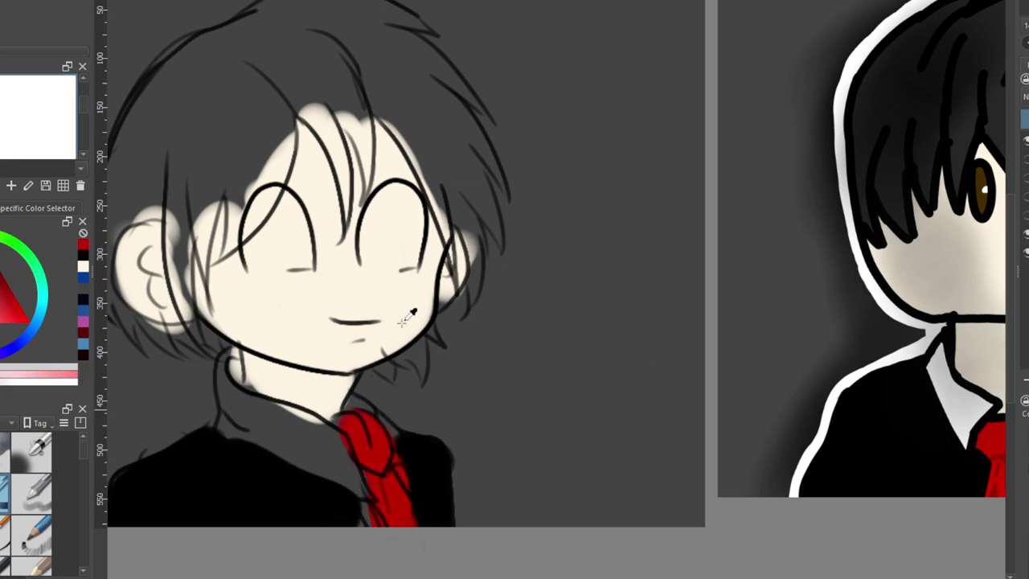
{"action": "mouse_move", "coordinate": [310, 416]}
{"action": "left_mouse_down"}
{"action": "mouse_move", "coordinate": [247, 418]}
{"action": "mouse_move", "coordinate": [336, 463]}
{"action": "mouse_move", "coordinate": [360, 511]}
{"action": "mouse_move", "coordinate": [337, 466]}
{"action": "mouse_move", "coordinate": [286, 422]}
{"action": "mouse_move", "coordinate": [229, 420]}
{"action": "mouse_move", "coordinate": [230, 361]}
{"action": "left_mouse_up"}
{"action": "mouse_move", "coordinate": [361, 425]}
{"action": "left_mouse_down"}
{"action": "mouse_move", "coordinate": [379, 420]}
{"action": "mouse_move", "coordinate": [346, 478]}
{"action": "left_mouse_up"}
Paint both eyes in the dark brown sampled from the reference portrait's eye
{"action": "key", "text": "p"}
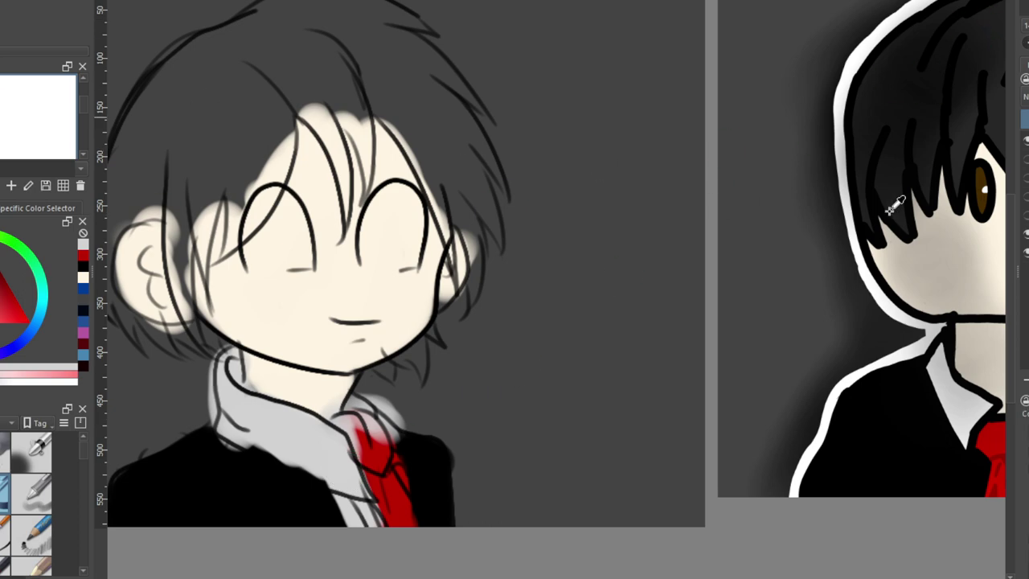
{"action": "left_click", "coordinate": [978, 204]}
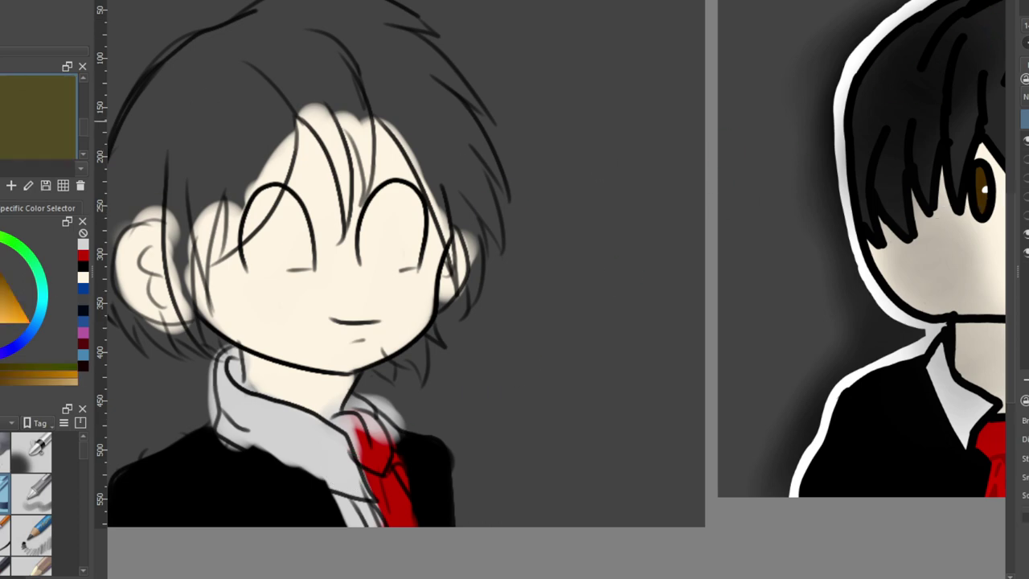
{"action": "mouse_move", "coordinate": [276, 230]}
{"action": "left_mouse_down"}
{"action": "mouse_move", "coordinate": [265, 257]}
{"action": "mouse_move", "coordinate": [257, 221]}
{"action": "mouse_move", "coordinate": [279, 217]}
{"action": "mouse_move", "coordinate": [293, 257]}
{"action": "left_mouse_up"}
{"action": "mouse_move", "coordinate": [388, 231]}
{"action": "left_mouse_down"}
{"action": "mouse_move", "coordinate": [373, 241]}
{"action": "mouse_move", "coordinate": [391, 225]}
{"action": "mouse_move", "coordinate": [395, 198]}
{"action": "mouse_move", "coordinate": [412, 255]}
{"action": "mouse_move", "coordinate": [359, 221]}
{"action": "left_mouse_up"}
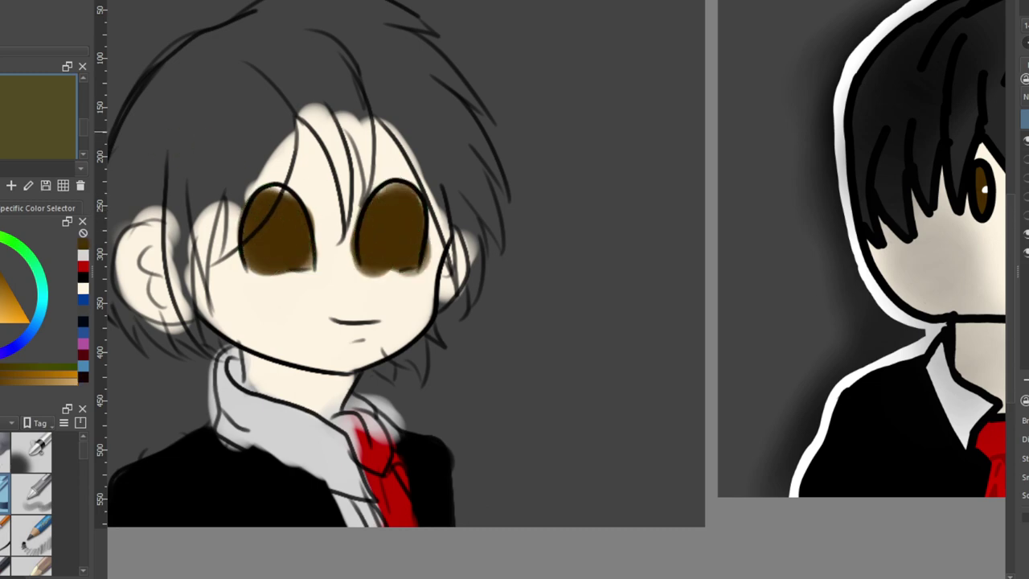
Try solid black and a dark brown as hair colours with short strokes near the outer edge of the hair
{"action": "left_click", "coordinate": [83, 275]}
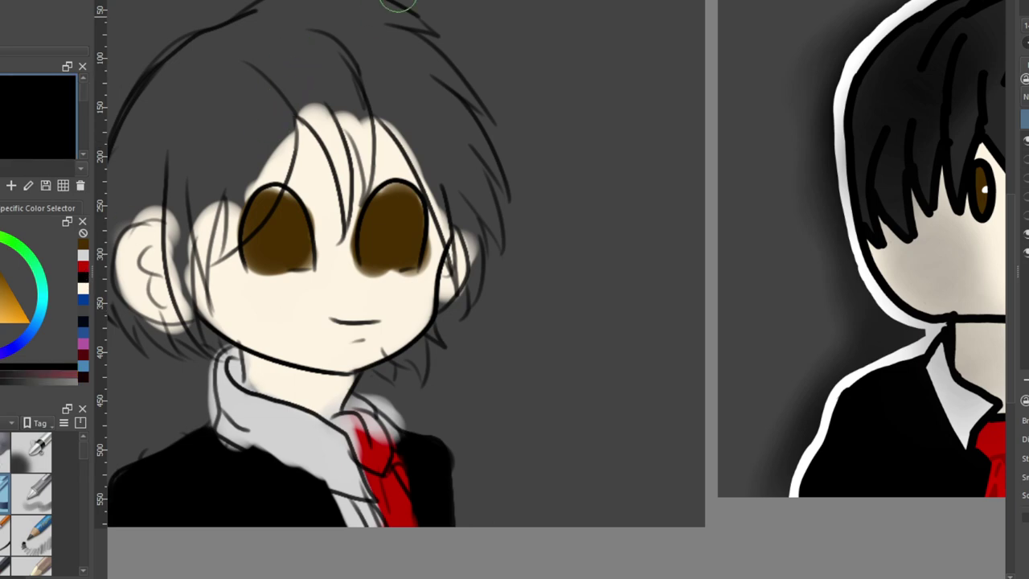
{"action": "left_click_drag", "start_coordinate": [187, 71], "coordinate": [134, 157]}
{"action": "left_click_drag", "start_coordinate": [188, 70], "coordinate": [129, 156]}
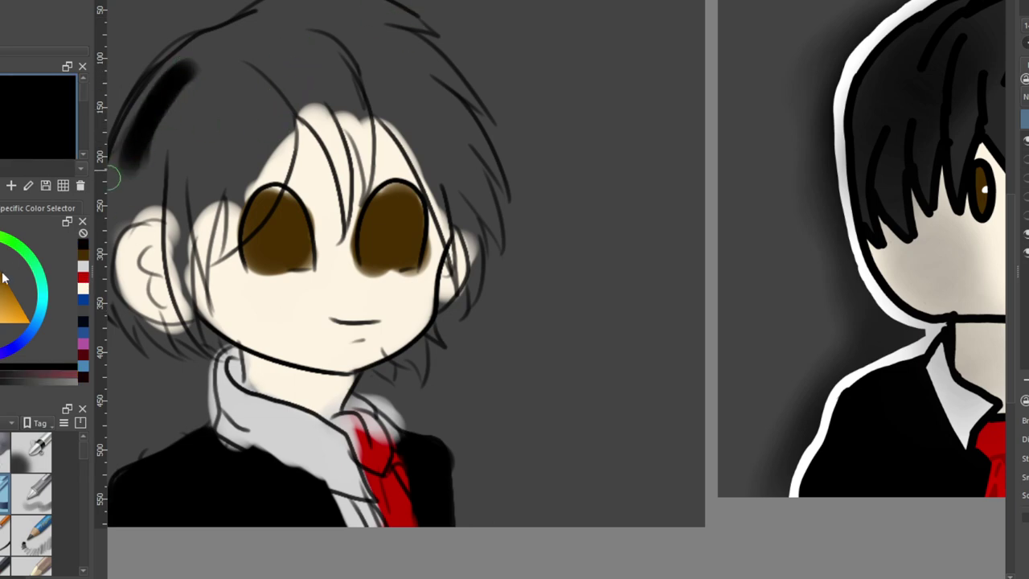
{"action": "left_click", "coordinate": [2, 320]}
{"action": "left_click_drag", "start_coordinate": [191, 79], "coordinate": [137, 153]}
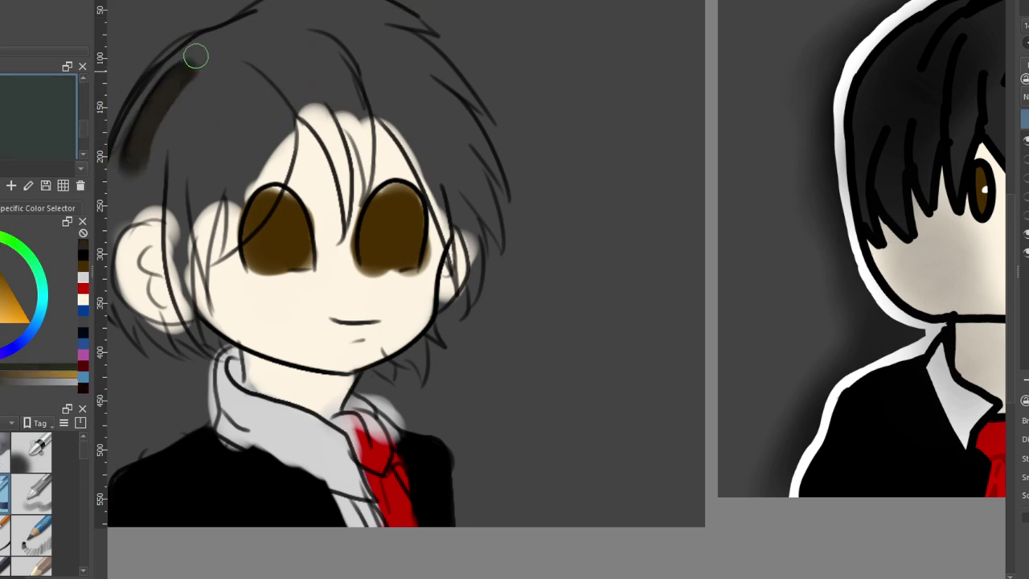
{"action": "left_click_drag", "start_coordinate": [198, 57], "coordinate": [128, 177]}
Paint the hair a near-black brown over the whole head, including the fringe, side locks and tufts below both ears
{"action": "left_click", "coordinate": [2, 320]}
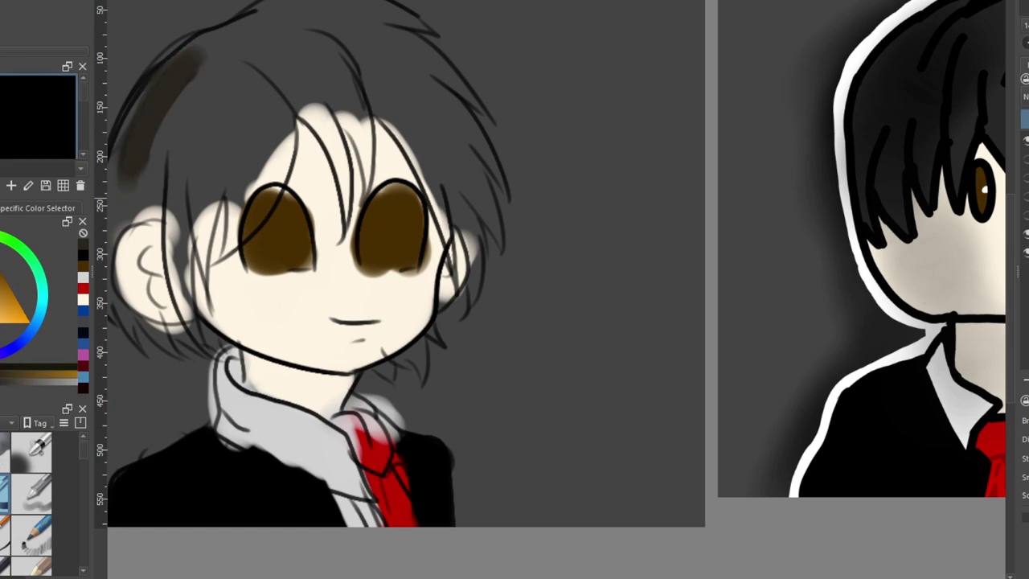
{"action": "mouse_move", "coordinate": [203, 62]}
{"action": "left_mouse_down"}
{"action": "mouse_move", "coordinate": [167, 82]}
{"action": "mouse_move", "coordinate": [135, 173]}
{"action": "left_mouse_up"}
{"action": "left_click_drag", "start_coordinate": [192, 49], "coordinate": [124, 195]}
{"action": "mouse_move", "coordinate": [151, 79]}
{"action": "left_mouse_down"}
{"action": "mouse_move", "coordinate": [116, 217]}
{"action": "mouse_move", "coordinate": [127, 334]}
{"action": "mouse_move", "coordinate": [122, 257]}
{"action": "mouse_move", "coordinate": [149, 157]}
{"action": "mouse_move", "coordinate": [194, 144]}
{"action": "mouse_move", "coordinate": [193, 190]}
{"action": "mouse_move", "coordinate": [214, 204]}
{"action": "mouse_move", "coordinate": [268, 193]}
{"action": "mouse_move", "coordinate": [273, 121]}
{"action": "mouse_move", "coordinate": [283, 122]}
{"action": "mouse_move", "coordinate": [237, 213]}
{"action": "mouse_move", "coordinate": [198, 75]}
{"action": "mouse_move", "coordinate": [258, 27]}
{"action": "left_mouse_up"}
{"action": "key", "text": "m"}
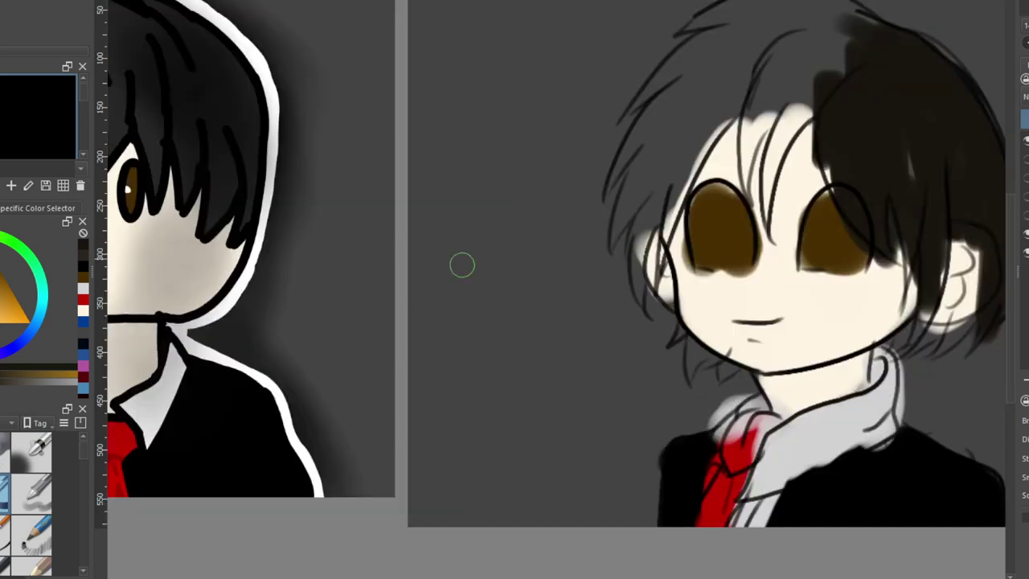
{"action": "mouse_move", "coordinate": [692, 338]}
{"action": "left_mouse_down"}
{"action": "mouse_move", "coordinate": [721, 370]}
{"action": "mouse_move", "coordinate": [705, 379]}
{"action": "mouse_move", "coordinate": [685, 371]}
{"action": "mouse_move", "coordinate": [675, 333]}
{"action": "mouse_move", "coordinate": [737, 368]}
{"action": "left_mouse_up"}
{"action": "mouse_move", "coordinate": [940, 338]}
{"action": "left_mouse_down"}
{"action": "mouse_move", "coordinate": [886, 344]}
{"action": "mouse_move", "coordinate": [889, 330]}
{"action": "left_mouse_up"}
{"action": "mouse_move", "coordinate": [852, 43]}
{"action": "left_mouse_down"}
{"action": "mouse_move", "coordinate": [784, 106]}
{"action": "mouse_move", "coordinate": [760, 209]}
{"action": "mouse_move", "coordinate": [847, 19]}
{"action": "mouse_move", "coordinate": [808, 48]}
{"action": "mouse_move", "coordinate": [783, 86]}
{"action": "mouse_move", "coordinate": [773, 73]}
{"action": "mouse_move", "coordinate": [736, 107]}
{"action": "mouse_move", "coordinate": [700, 152]}
{"action": "mouse_move", "coordinate": [672, 244]}
{"action": "mouse_move", "coordinate": [642, 284]}
{"action": "mouse_move", "coordinate": [646, 266]}
{"action": "mouse_move", "coordinate": [614, 220]}
{"action": "mouse_move", "coordinate": [673, 103]}
{"action": "mouse_move", "coordinate": [613, 183]}
{"action": "mouse_move", "coordinate": [684, 131]}
{"action": "left_mouse_up"}
{"action": "mouse_move", "coordinate": [852, 11]}
{"action": "left_mouse_down"}
{"action": "mouse_move", "coordinate": [702, 29]}
{"action": "mouse_move", "coordinate": [748, 8]}
{"action": "mouse_move", "coordinate": [710, 36]}
{"action": "mouse_move", "coordinate": [764, 13]}
{"action": "mouse_move", "coordinate": [842, 78]}
{"action": "mouse_move", "coordinate": [851, 16]}
{"action": "mouse_move", "coordinate": [943, 51]}
{"action": "mouse_move", "coordinate": [956, 98]}
{"action": "left_mouse_up"}
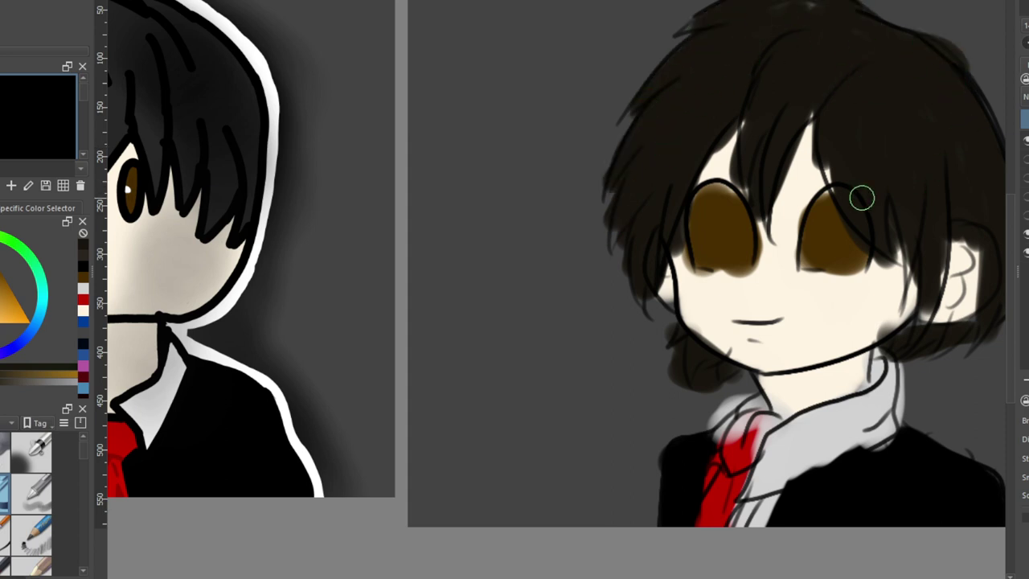
Compare the coloured portrait with both reference pictures at different magnifications, in normal and mirrored orientation
{"action": "scroll", "coordinate": [804, 211], "scroll_direction": "down", "scroll_amount": 4}
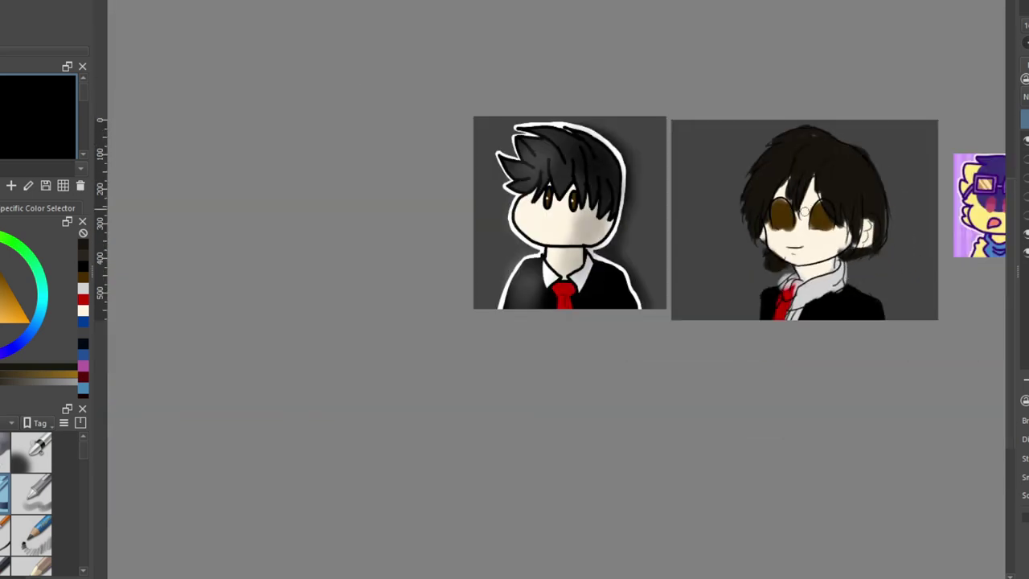
{"action": "key", "text": "m"}
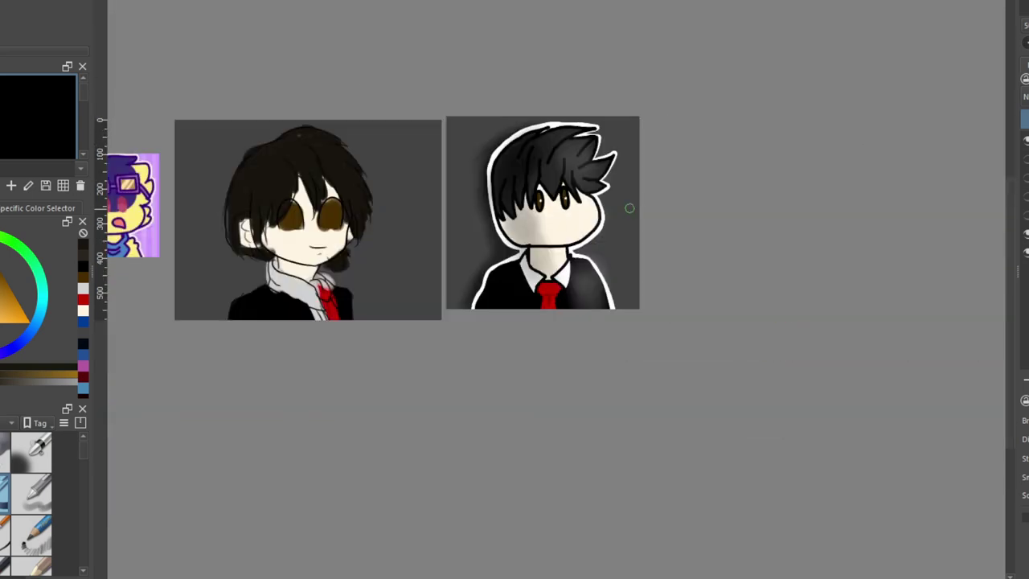
{"action": "scroll", "coordinate": [218, 204], "scroll_direction": "up", "scroll_amount": 3}
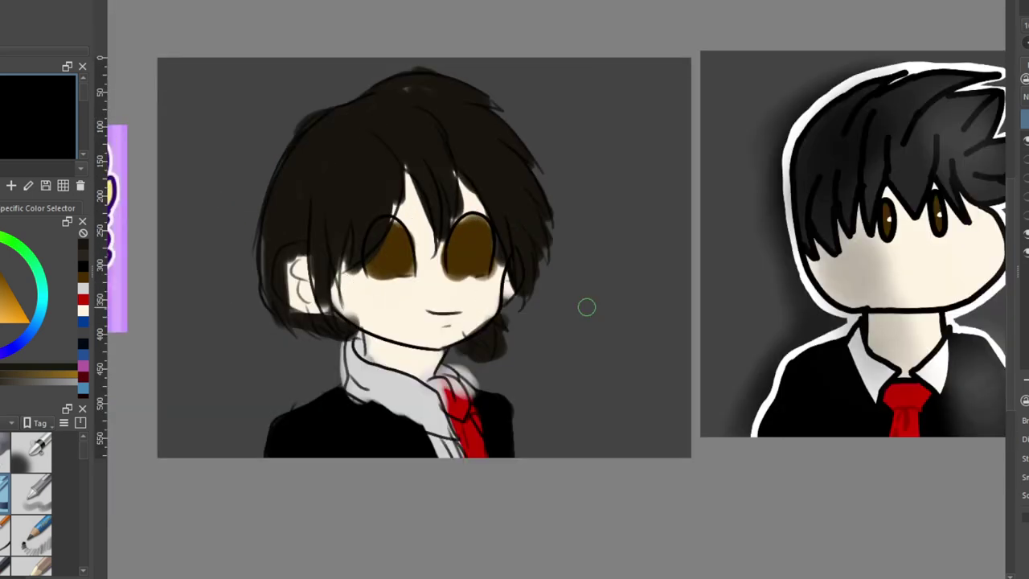
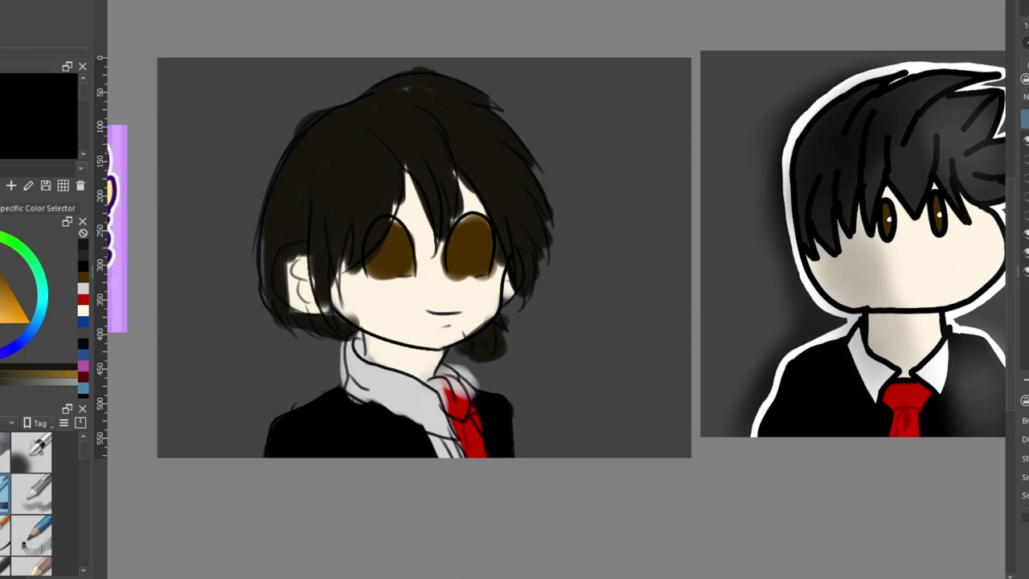
{"action": "key", "text": "m"}
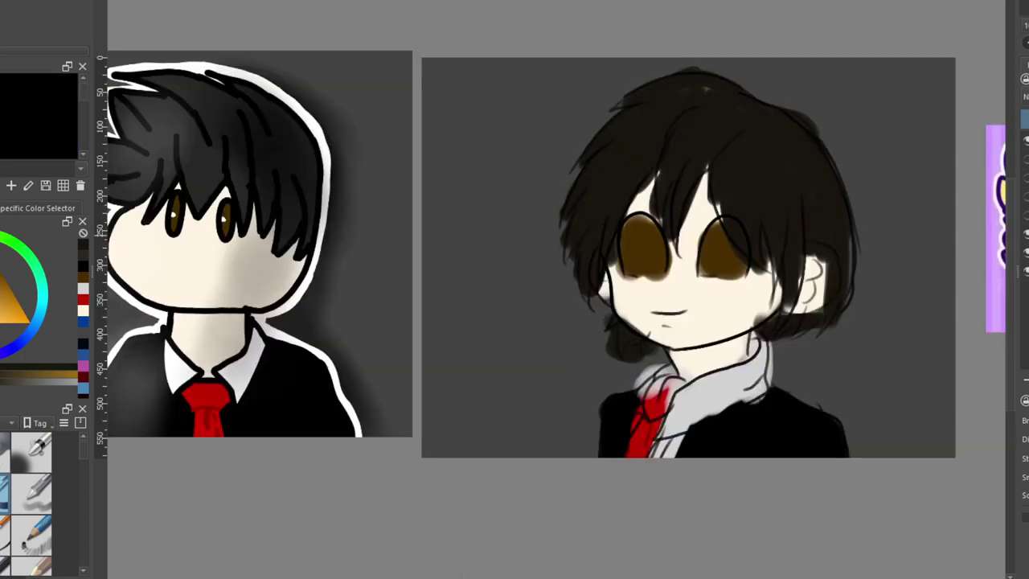
{"action": "scroll", "coordinate": [691, 272], "scroll_direction": "down", "scroll_amount": 2}
{"action": "scroll", "coordinate": [733, 267], "scroll_direction": "up", "scroll_amount": 1}
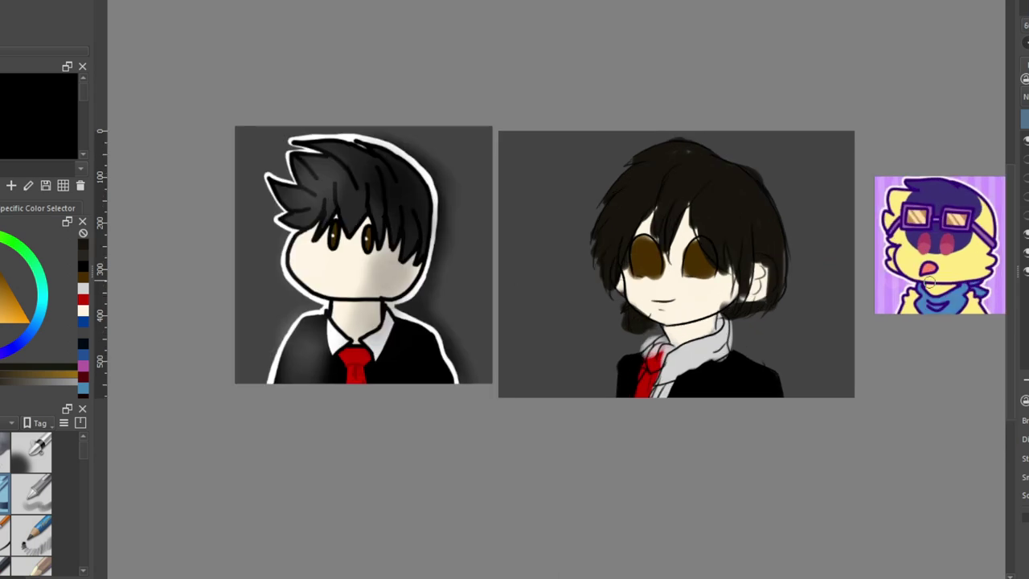
{"action": "scroll", "coordinate": [931, 282], "scroll_direction": "up", "scroll_amount": 1}
{"action": "left_click_drag", "start_coordinate": [587, 577], "coordinate": [640, 577]}
{"action": "scroll", "coordinate": [723, 185], "scroll_direction": "up", "scroll_amount": 1}
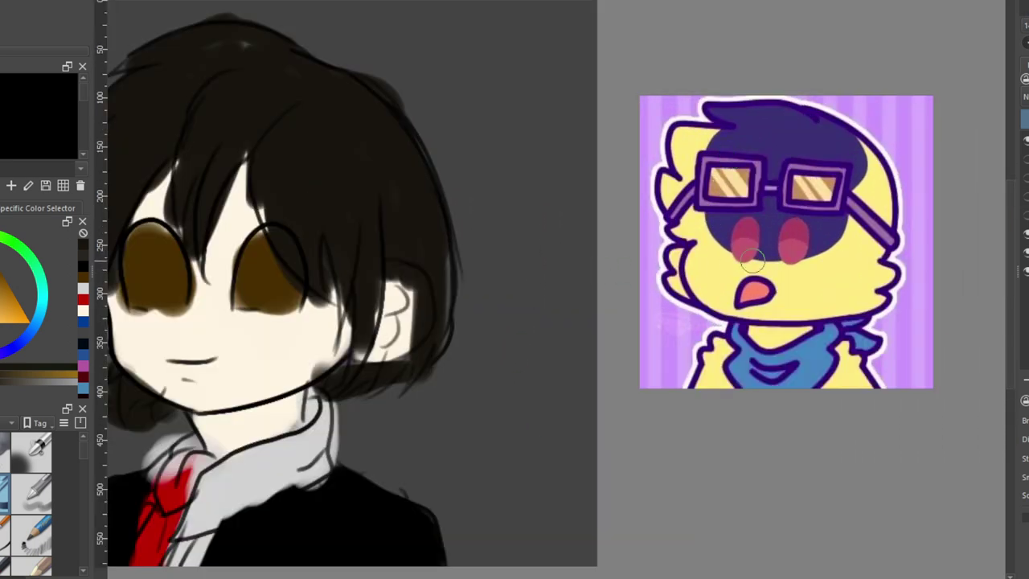
{"action": "scroll", "coordinate": [766, 241], "scroll_direction": "up", "scroll_amount": 2}
{"action": "scroll", "coordinate": [708, 217], "scroll_direction": "down", "scroll_amount": 4}
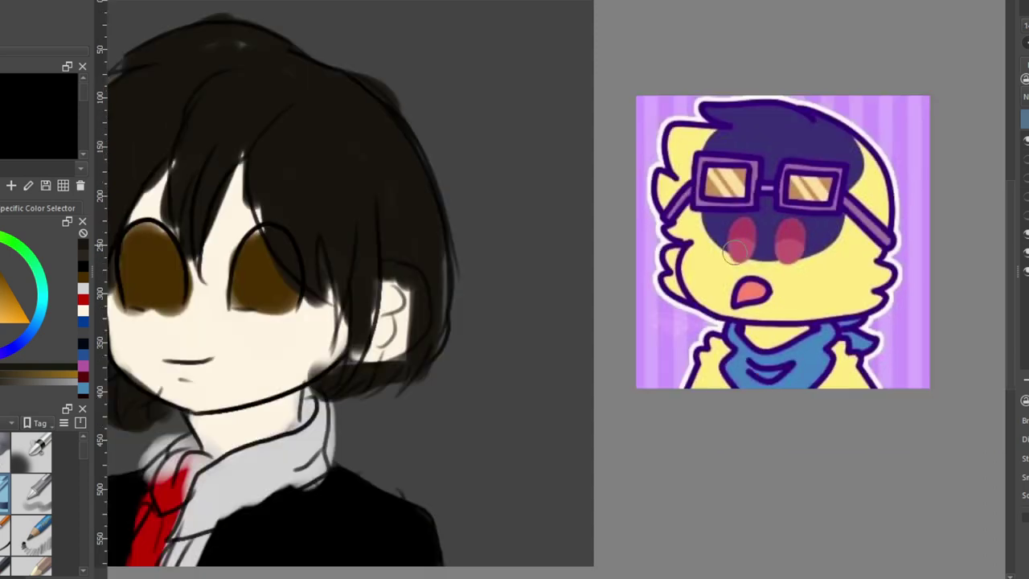
{"action": "scroll", "coordinate": [264, 262], "scroll_direction": "up", "scroll_amount": 4}
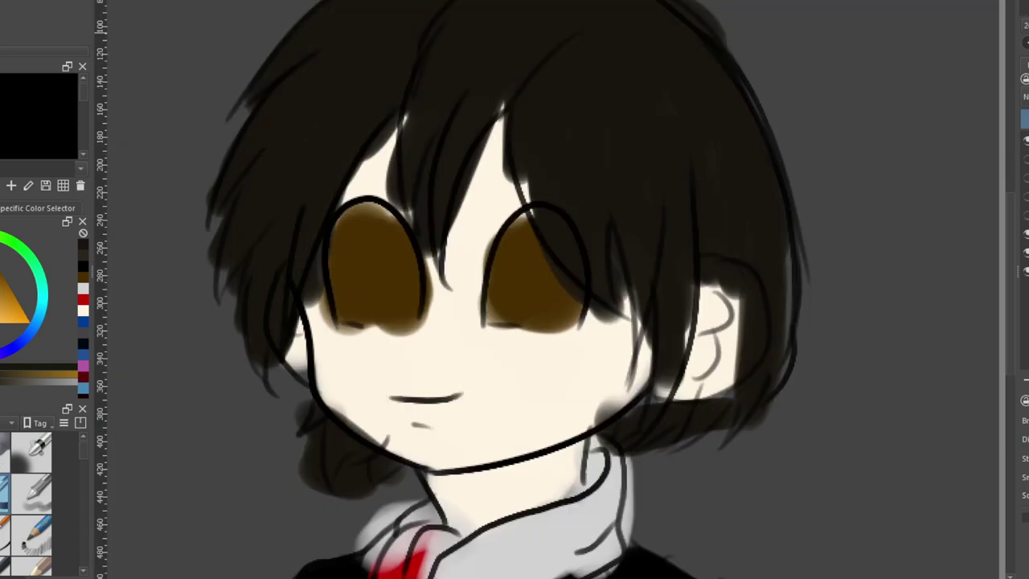
Sample the cream skin colour from the face and repaint the cheeks along both sides of the jawline where hair colour spilled over
{"action": "key", "text": "p"}
{"action": "left_click", "coordinate": [376, 374]}
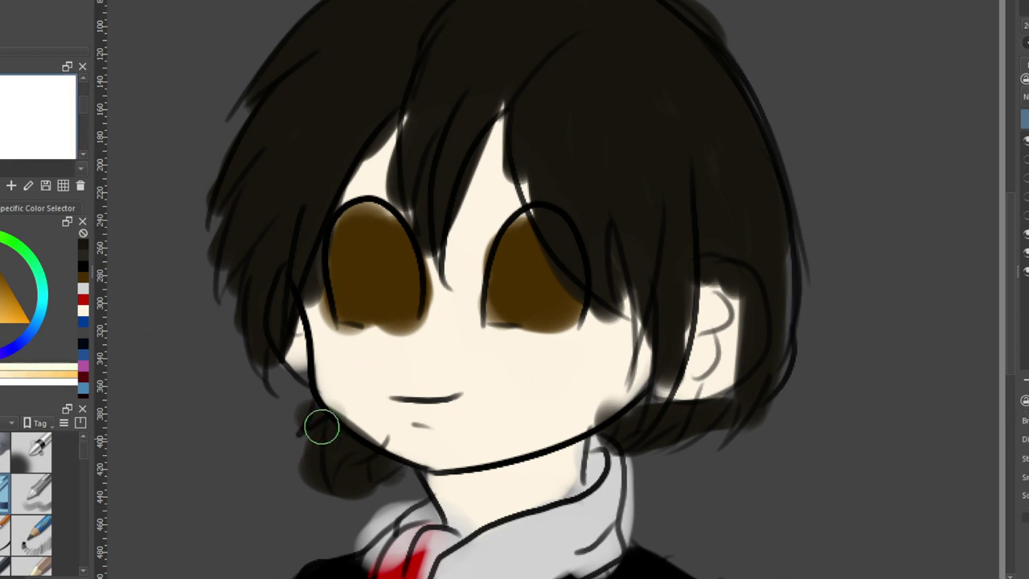
{"action": "left_click_drag", "start_coordinate": [345, 394], "coordinate": [414, 436]}
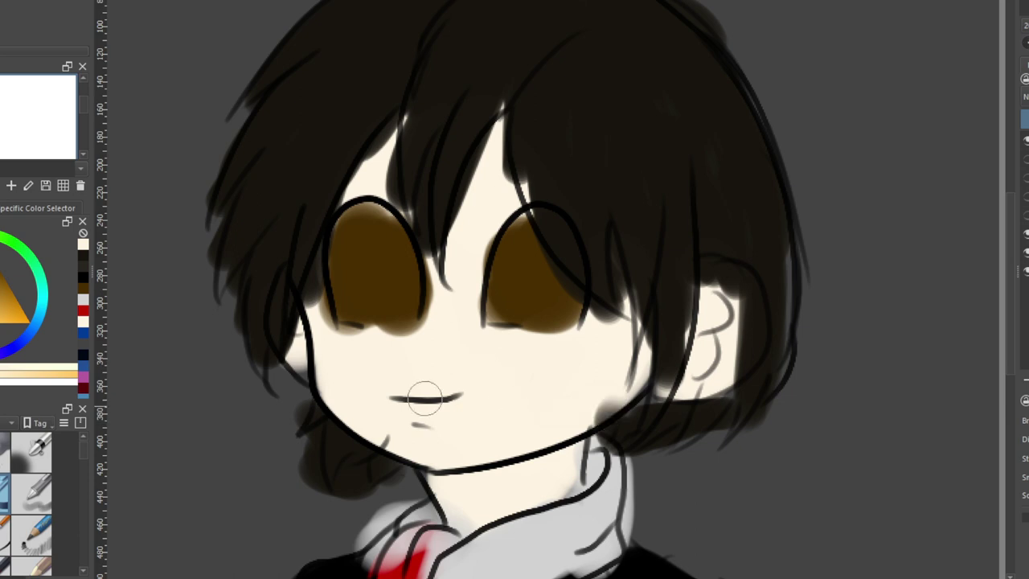
{"action": "mouse_move", "coordinate": [650, 374]}
{"action": "left_mouse_down"}
{"action": "mouse_move", "coordinate": [589, 402]}
{"action": "mouse_move", "coordinate": [604, 390]}
{"action": "left_mouse_up"}
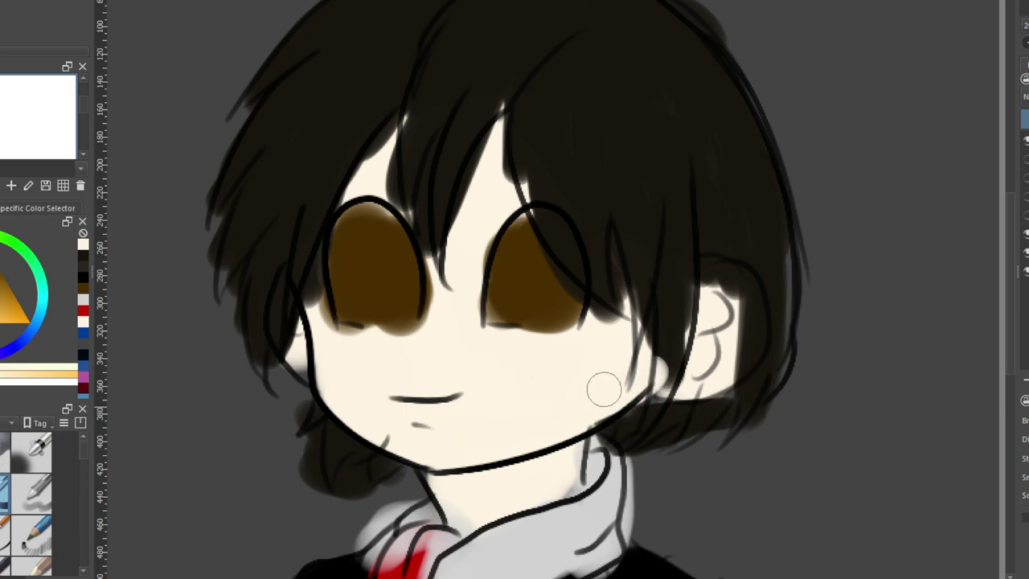
Repaint cream skin around the eye edges, in the gaps between the fringe locks and beneath the side strand on the cheek
{"action": "mouse_move", "coordinate": [613, 324]}
{"action": "left_mouse_down"}
{"action": "mouse_move", "coordinate": [617, 250]}
{"action": "mouse_move", "coordinate": [619, 328]}
{"action": "mouse_move", "coordinate": [637, 352]}
{"action": "mouse_move", "coordinate": [647, 349]}
{"action": "mouse_move", "coordinate": [652, 324]}
{"action": "mouse_move", "coordinate": [603, 332]}
{"action": "left_mouse_up"}
{"action": "mouse_move", "coordinate": [347, 326]}
{"action": "left_mouse_down"}
{"action": "mouse_move", "coordinate": [320, 278]}
{"action": "mouse_move", "coordinate": [308, 305]}
{"action": "mouse_move", "coordinate": [321, 263]}
{"action": "left_mouse_up"}
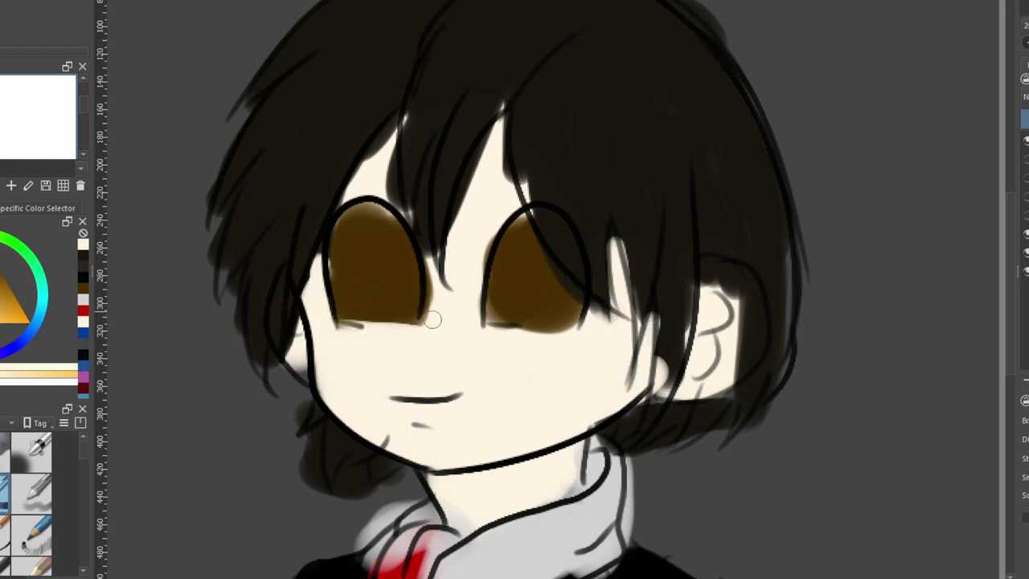
{"action": "left_click_drag", "start_coordinate": [433, 320], "coordinate": [429, 323]}
{"action": "mouse_move", "coordinate": [436, 254]}
{"action": "left_mouse_down"}
{"action": "mouse_move", "coordinate": [430, 167]}
{"action": "mouse_move", "coordinate": [420, 212]}
{"action": "mouse_move", "coordinate": [406, 203]}
{"action": "mouse_move", "coordinate": [398, 143]}
{"action": "mouse_move", "coordinate": [394, 208]}
{"action": "mouse_move", "coordinate": [387, 131]}
{"action": "mouse_move", "coordinate": [365, 178]}
{"action": "mouse_move", "coordinate": [395, 129]}
{"action": "left_mouse_up"}
{"action": "left_click_drag", "start_coordinate": [500, 141], "coordinate": [511, 190]}
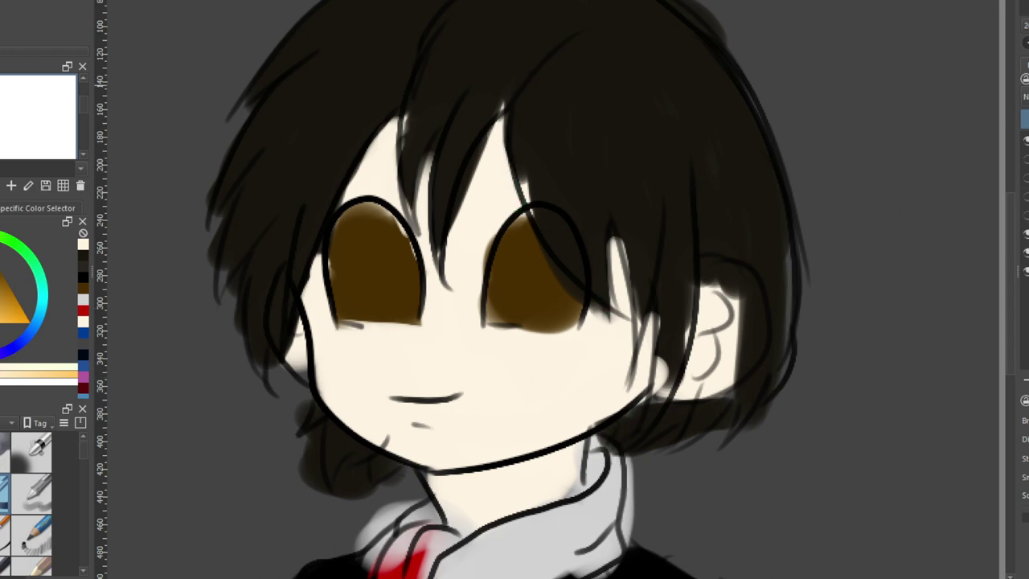
{"action": "left_click", "coordinate": [1026, 43]}
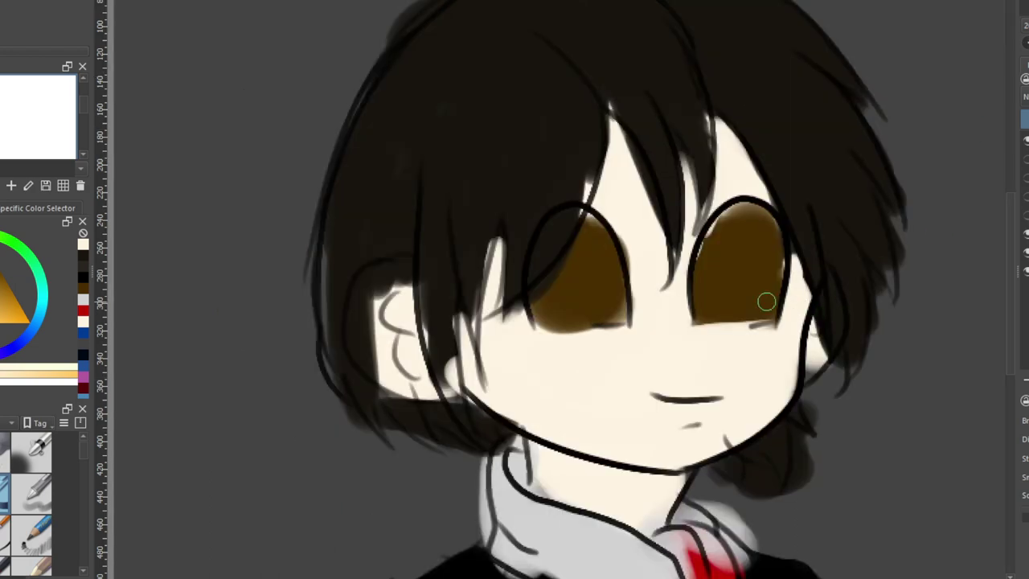
{"action": "scroll", "coordinate": [727, 328], "scroll_direction": "up", "scroll_amount": 2}
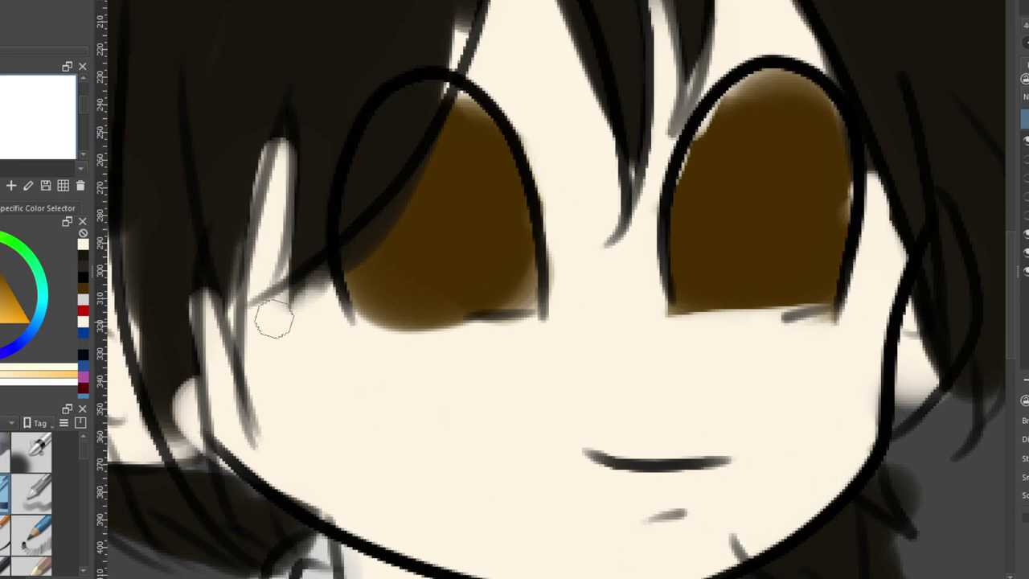
{"action": "mouse_move", "coordinate": [271, 317]}
{"action": "left_mouse_down"}
{"action": "mouse_move", "coordinate": [278, 362]}
{"action": "mouse_move", "coordinate": [281, 226]}
{"action": "mouse_move", "coordinate": [277, 264]}
{"action": "mouse_move", "coordinate": [321, 314]}
{"action": "left_mouse_up"}
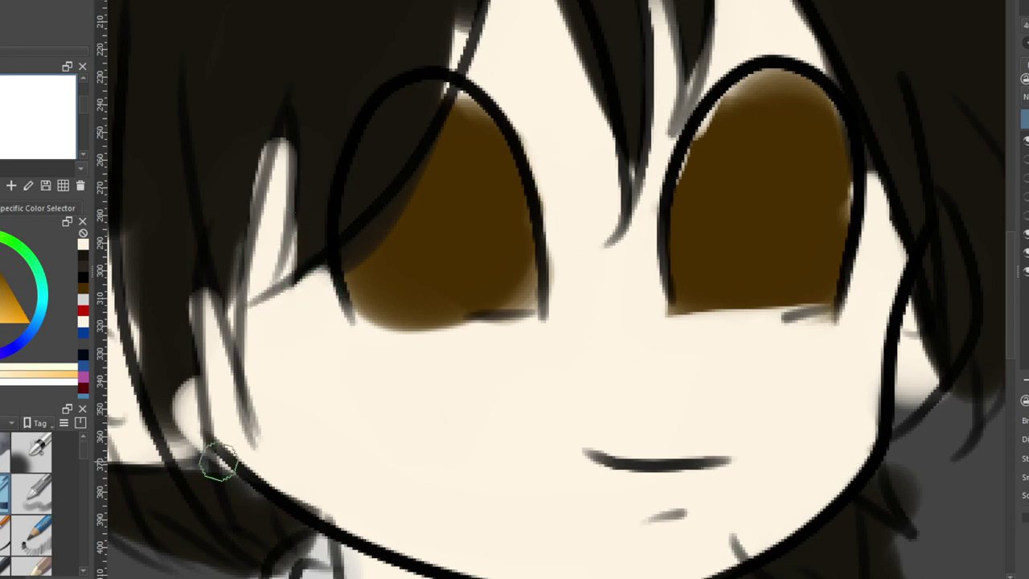
Touch up the neck with cream skin colour along the collar's upper edge
{"action": "left_click_drag", "start_coordinate": [1011, 273], "coordinate": [1010, 331]}
{"action": "mouse_move", "coordinate": [373, 302]}
{"action": "left_mouse_down"}
{"action": "mouse_move", "coordinate": [361, 358]}
{"action": "mouse_move", "coordinate": [356, 349]}
{"action": "mouse_move", "coordinate": [380, 374]}
{"action": "left_mouse_up"}
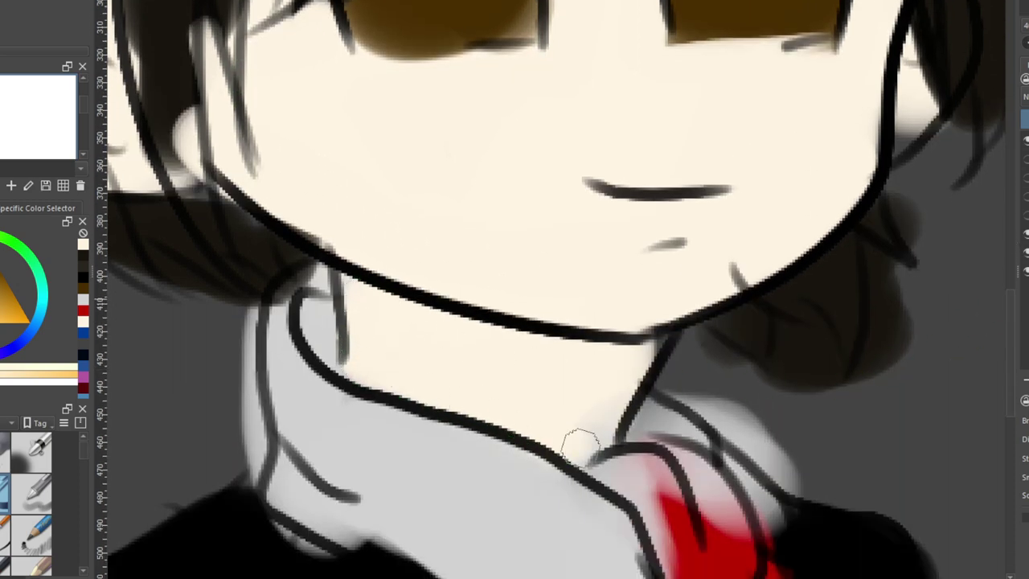
{"action": "mouse_move", "coordinate": [579, 441]}
{"action": "left_mouse_down"}
{"action": "mouse_move", "coordinate": [660, 353]}
{"action": "mouse_move", "coordinate": [593, 421]}
{"action": "mouse_move", "coordinate": [598, 429]}
{"action": "mouse_move", "coordinate": [578, 435]}
{"action": "left_mouse_up"}
{"action": "key", "text": "ctrl+z"}
{"action": "key", "text": "ctrl+z"}
{"action": "left_click_drag", "start_coordinate": [383, 355], "coordinate": [364, 345]}
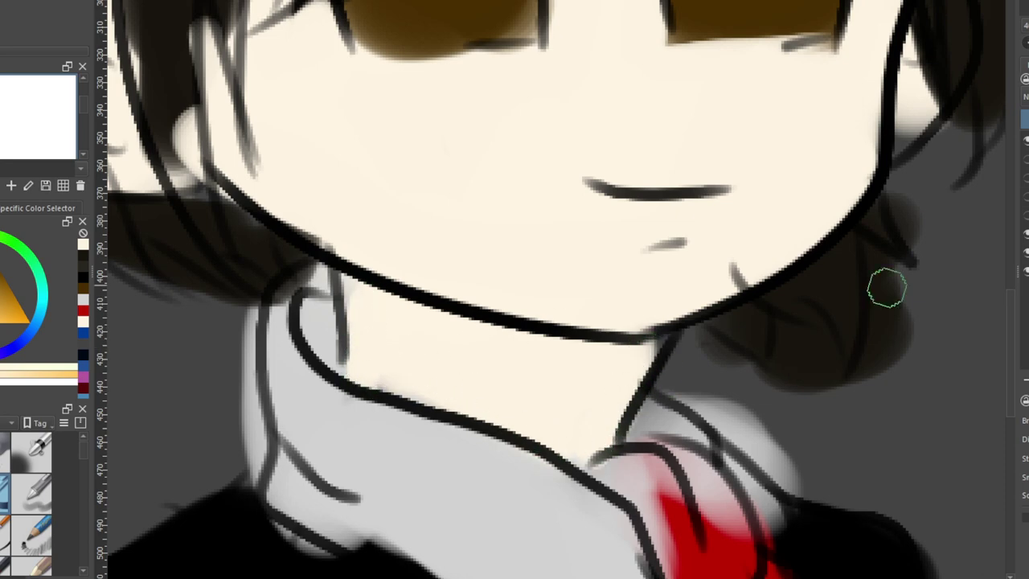
Try a small cream highlight dot in the eye that is partly covered by the fringe
{"action": "scroll", "coordinate": [988, 262], "scroll_direction": "up", "scroll_amount": 6}
{"action": "left_click_drag", "start_coordinate": [900, 383], "coordinate": [903, 403]}
{"action": "left_click", "coordinate": [500, 255]}
{"action": "scroll", "coordinate": [492, 300], "scroll_direction": "down", "scroll_amount": 3}
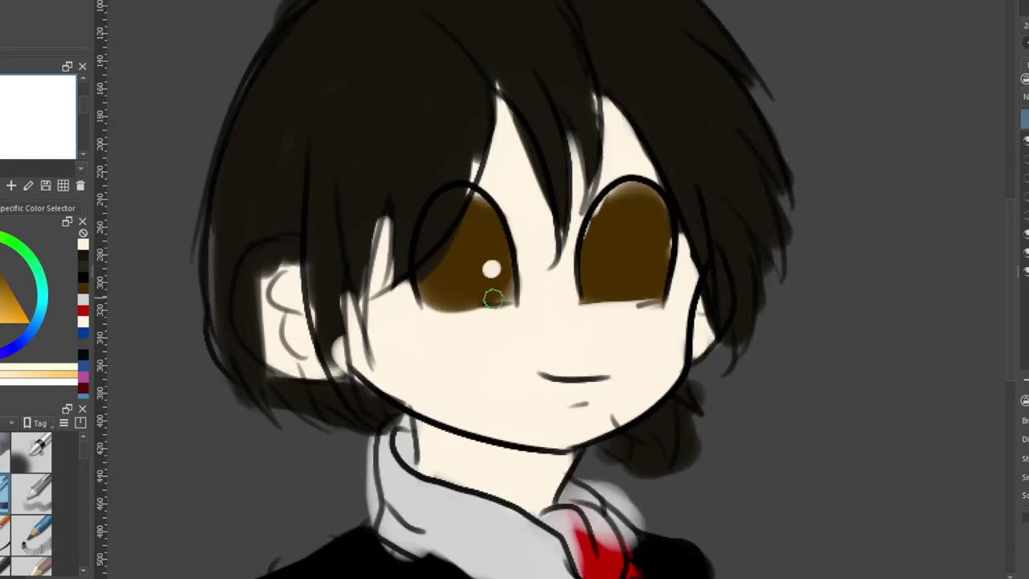
{"action": "key", "text": "ctrl+z"}
{"action": "scroll", "coordinate": [486, 515], "scroll_direction": "down", "scroll_amount": 2}
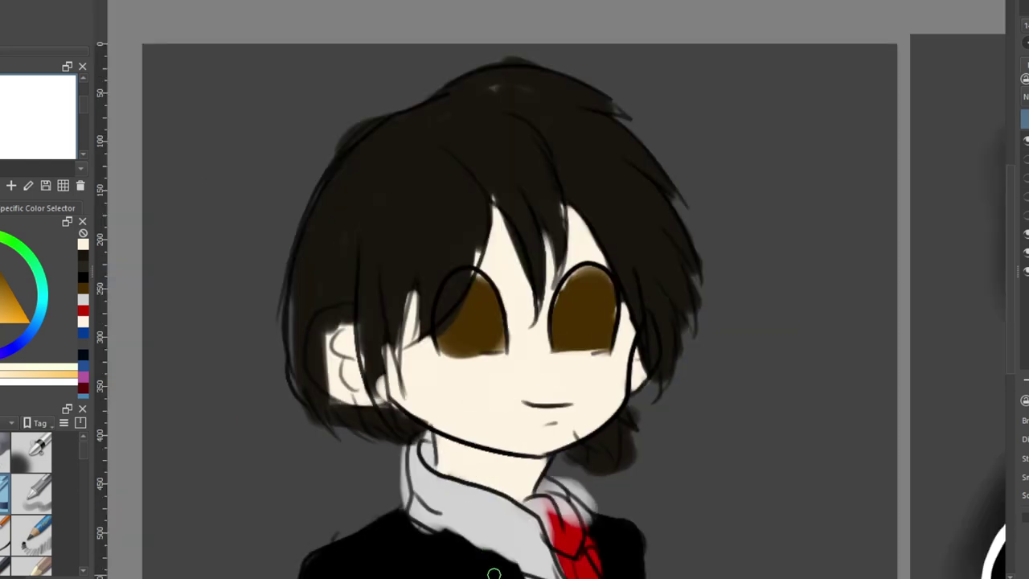
Repaint the large ear in cream out to its outline, covering the hair colour inside it
{"action": "mouse_move", "coordinate": [343, 319]}
{"action": "left_mouse_down"}
{"action": "mouse_move", "coordinate": [316, 348]}
{"action": "mouse_move", "coordinate": [317, 339]}
{"action": "mouse_move", "coordinate": [327, 382]}
{"action": "mouse_move", "coordinate": [317, 363]}
{"action": "mouse_move", "coordinate": [337, 392]}
{"action": "mouse_move", "coordinate": [309, 369]}
{"action": "mouse_move", "coordinate": [323, 331]}
{"action": "mouse_move", "coordinate": [325, 384]}
{"action": "mouse_move", "coordinate": [338, 391]}
{"action": "mouse_move", "coordinate": [325, 384]}
{"action": "mouse_move", "coordinate": [369, 403]}
{"action": "left_mouse_up"}
{"action": "key", "text": "ctrl+z"}
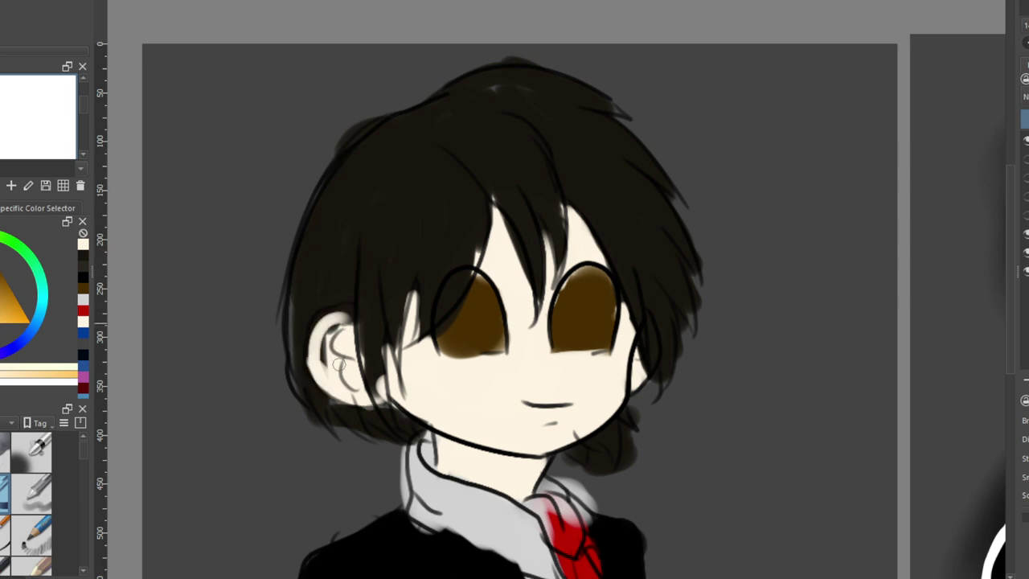
{"action": "left_click_drag", "start_coordinate": [339, 363], "coordinate": [317, 349]}
{"action": "left_click_drag", "start_coordinate": [336, 316], "coordinate": [317, 378]}
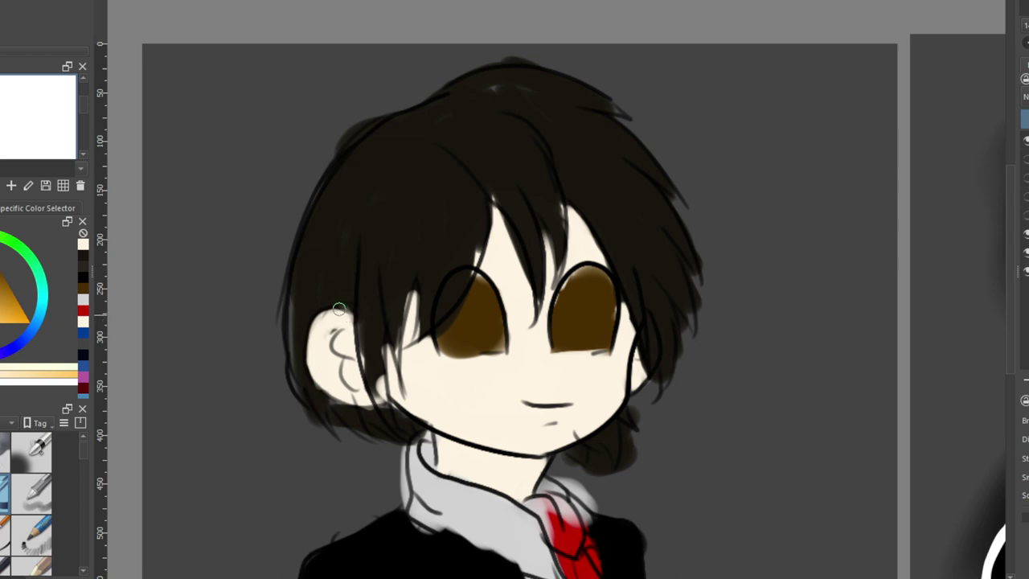
{"action": "scroll", "coordinate": [338, 308], "scroll_direction": "down", "scroll_amount": 5}
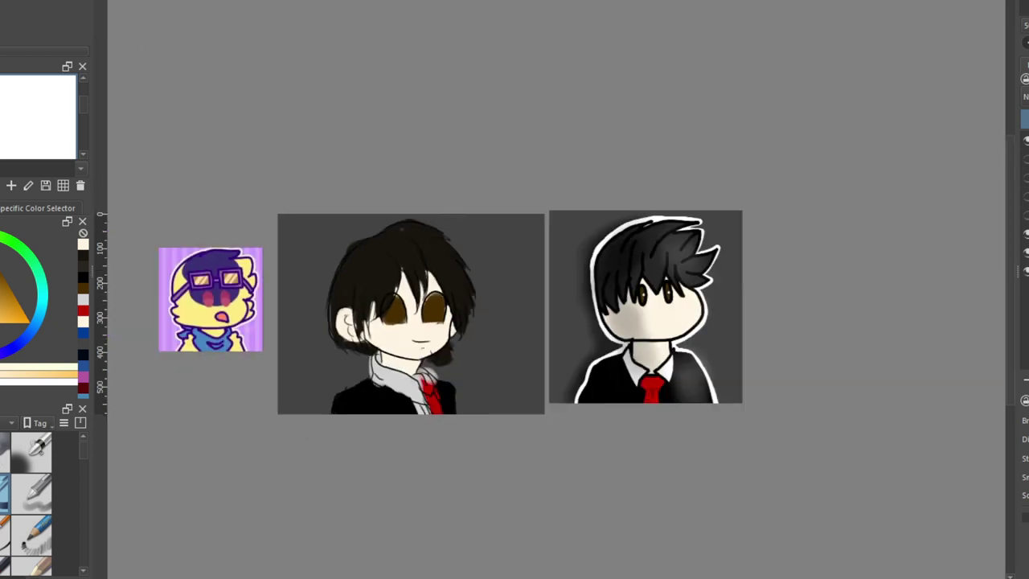
{"action": "key", "text": "m"}
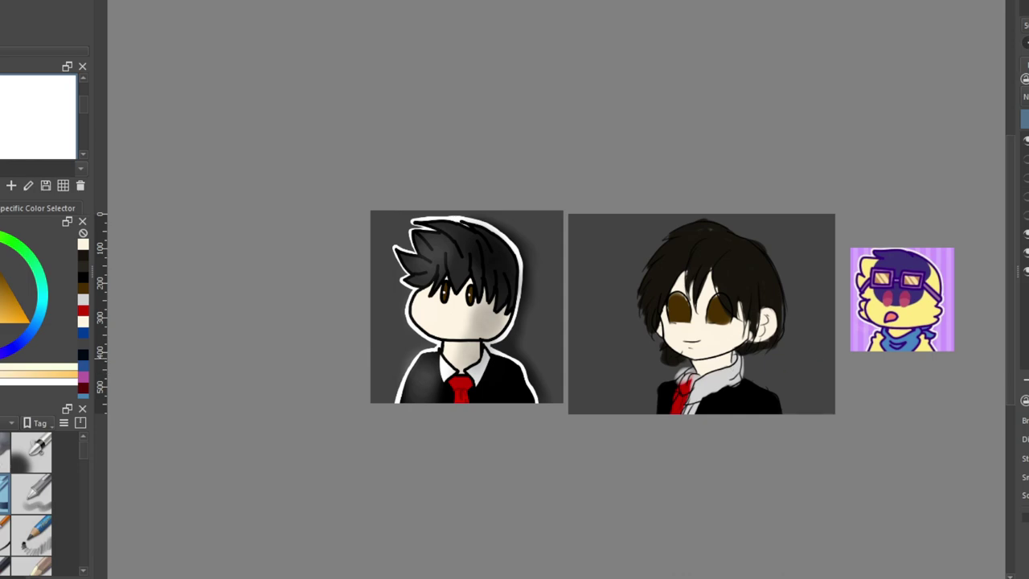
{"action": "scroll", "coordinate": [866, 360], "scroll_direction": "up", "scroll_amount": 2}
{"action": "scroll", "coordinate": [467, 349], "scroll_direction": "up", "scroll_amount": 2}
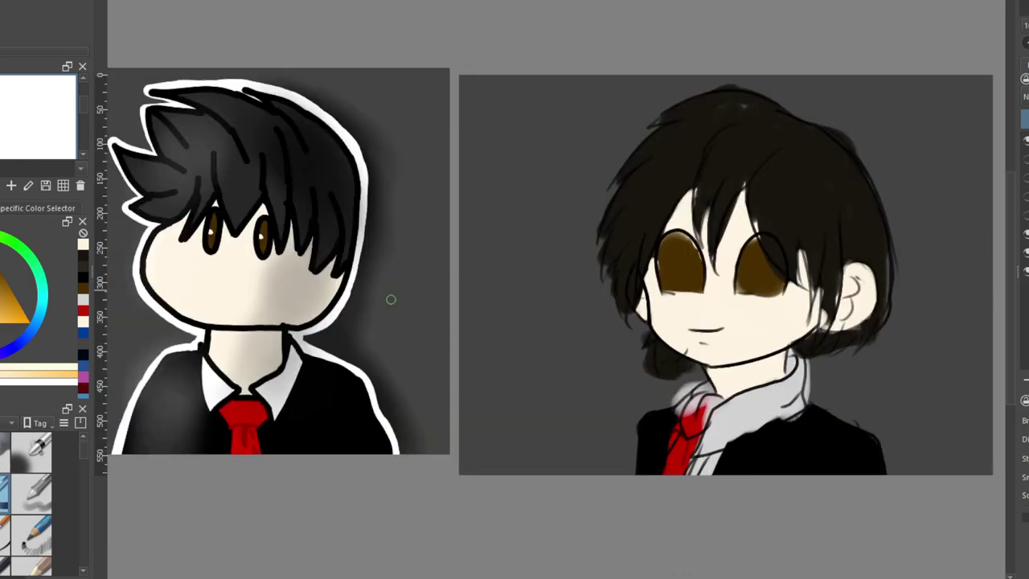
Airbrush a pale mauve shadow on the skin in the forehead gap above the uncovered eye
{"action": "scroll", "coordinate": [342, 325], "scroll_direction": "up", "scroll_amount": 2}
{"action": "scroll", "coordinate": [768, 342], "scroll_direction": "down", "scroll_amount": 2}
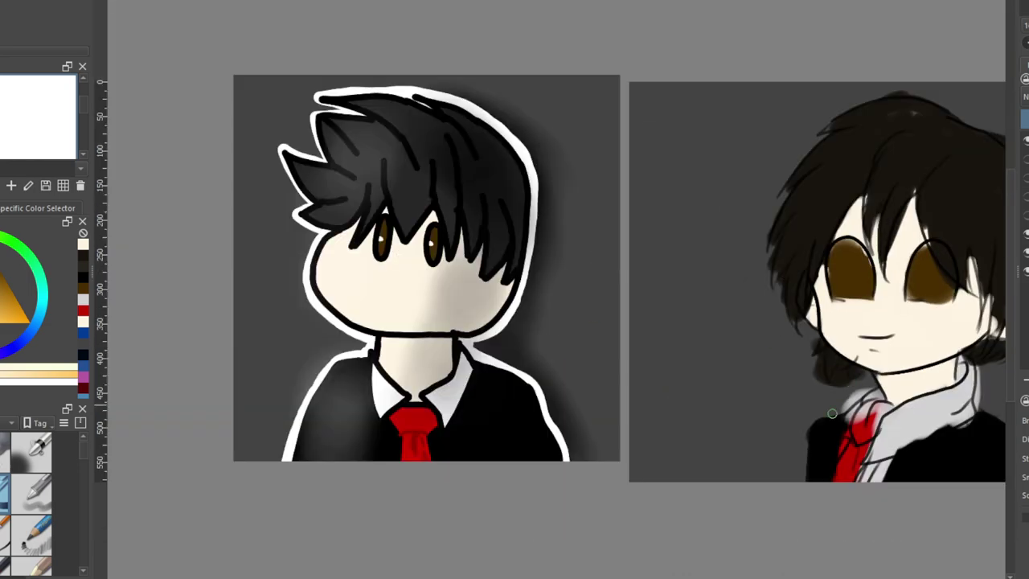
{"action": "scroll", "coordinate": [956, 329], "scroll_direction": "up", "scroll_amount": 2}
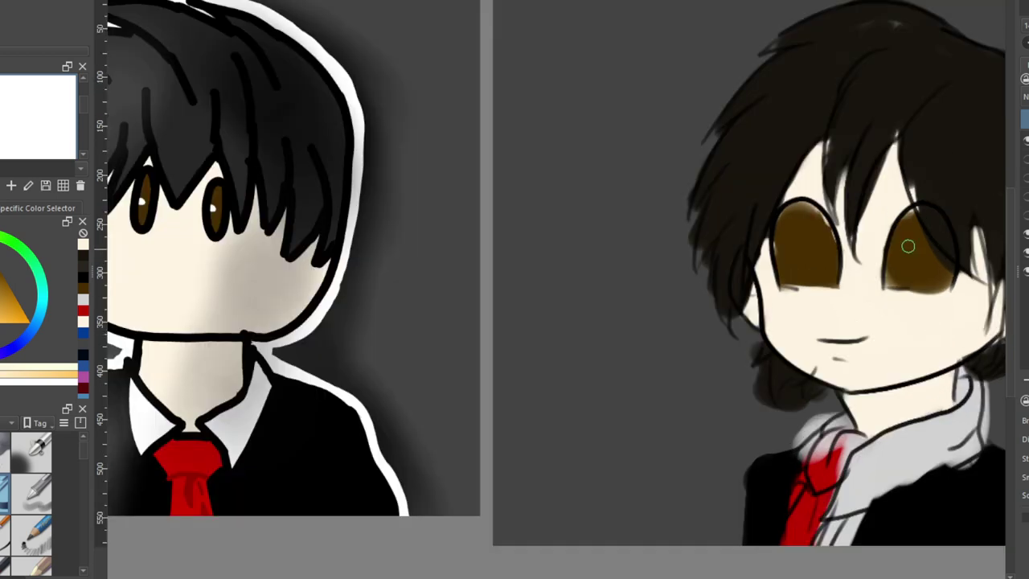
{"action": "scroll", "coordinate": [907, 246], "scroll_direction": "up", "scroll_amount": 2}
{"action": "left_click_drag", "start_coordinate": [576, 578], "coordinate": [629, 578]}
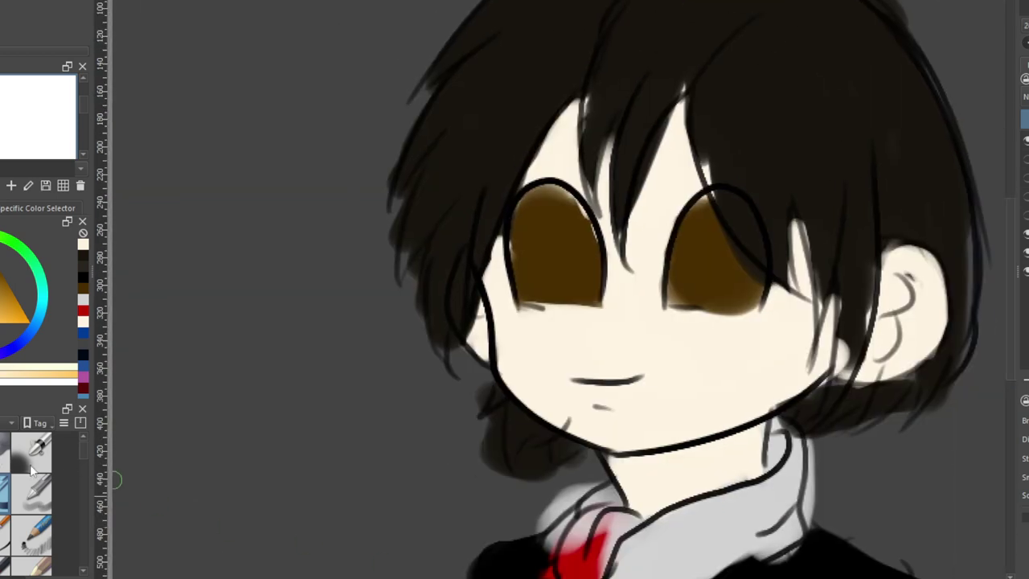
{"action": "left_click", "coordinate": [23, 447]}
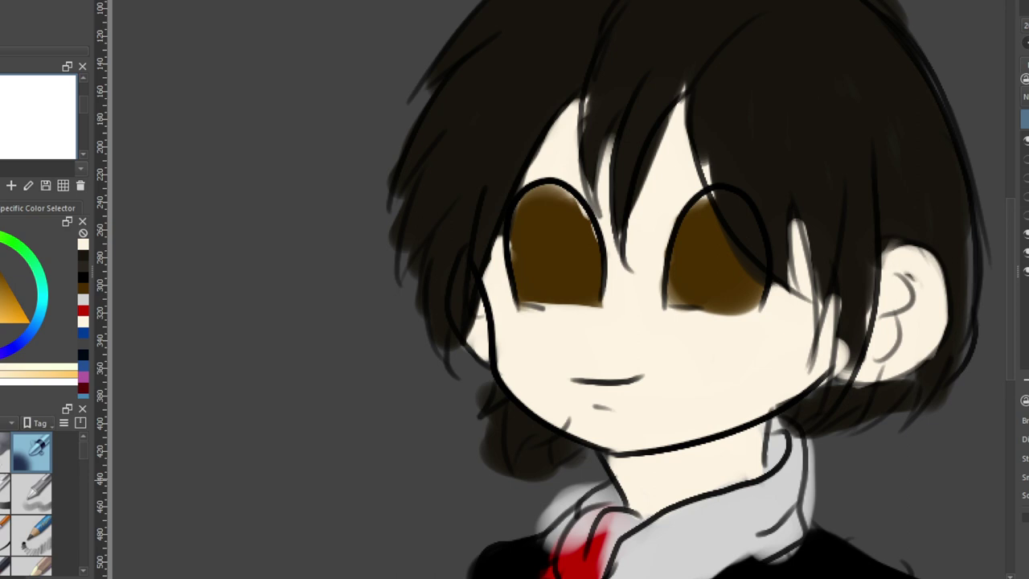
{"action": "left_click", "coordinate": [0, 295]}
{"action": "left_click_drag", "start_coordinate": [0, 302], "coordinate": [0, 309]}
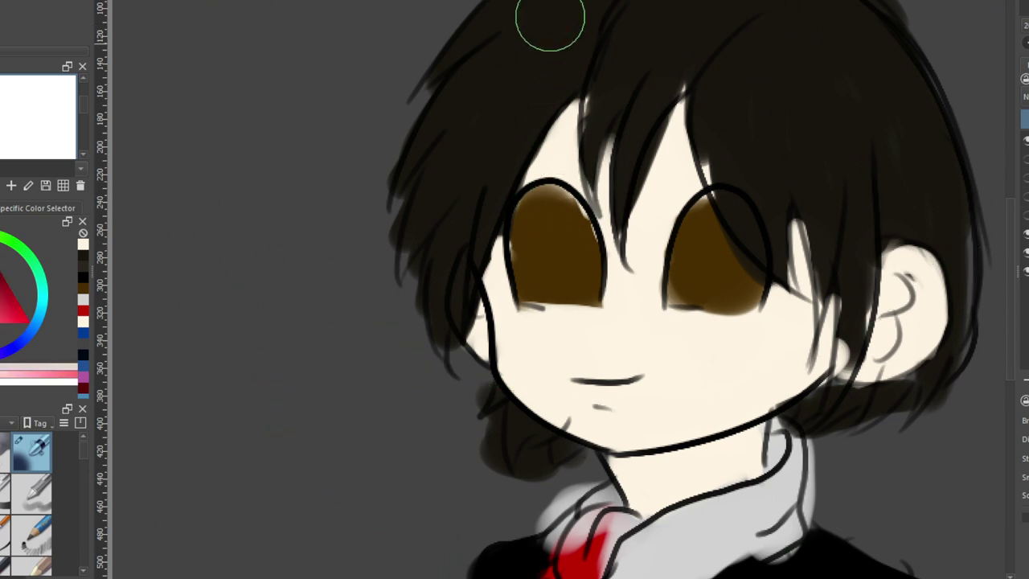
{"action": "mouse_move", "coordinate": [576, 104]}
{"action": "left_mouse_down"}
{"action": "mouse_move", "coordinate": [529, 169]}
{"action": "mouse_move", "coordinate": [578, 101]}
{"action": "mouse_move", "coordinate": [521, 204]}
{"action": "left_mouse_up"}
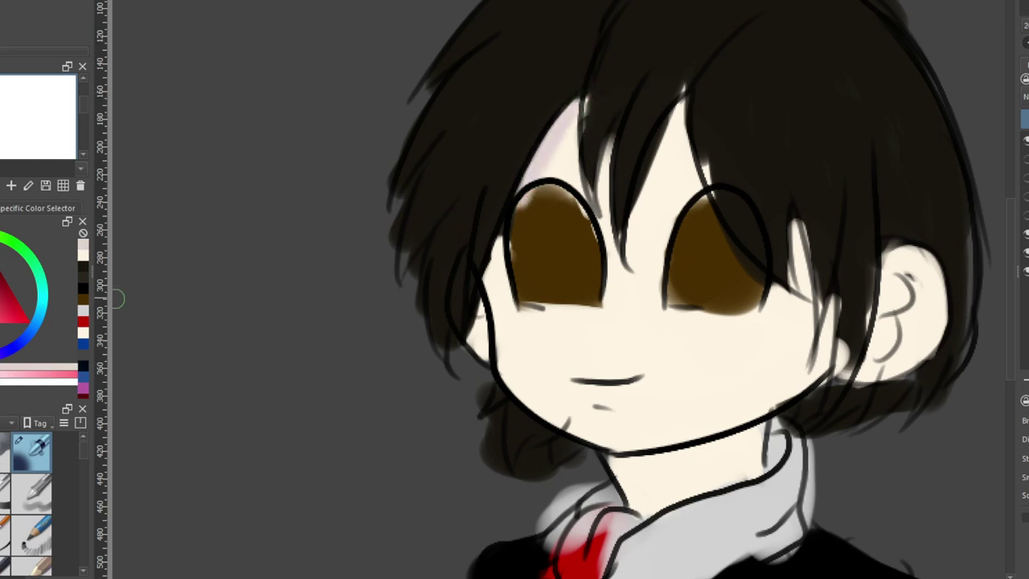
Switch to a darker greyish mauve, try a stronger shadow in the same forehead gap, and undo the extra strokes
{"action": "left_click_drag", "start_coordinate": [0, 303], "coordinate": [0, 295]}
{"action": "left_click_drag", "start_coordinate": [572, 115], "coordinate": [531, 170]}
{"action": "left_click_drag", "start_coordinate": [568, 117], "coordinate": [533, 172]}
{"action": "key", "text": "ctrl+z"}
{"action": "key", "text": "ctrl+z"}
{"action": "key", "text": "ctrl+z"}
{"action": "key", "text": "ctrl+z"}
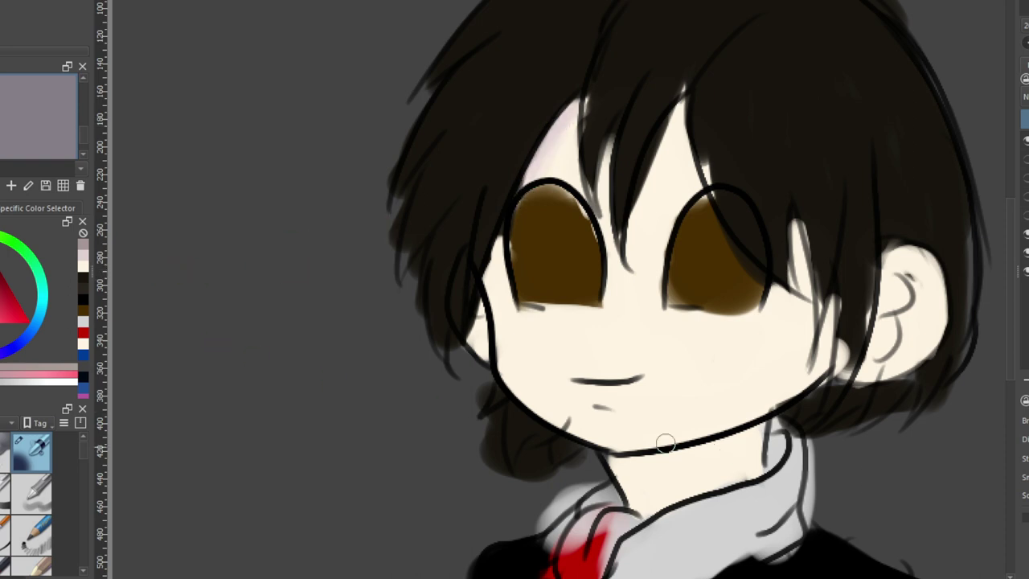
Airbrush greyish-mauve shadows on the neck, beside the eye, between the fringe locks and inside the ear, and undo the nose spot
{"action": "mouse_move", "coordinate": [606, 455]}
{"action": "left_mouse_down"}
{"action": "mouse_move", "coordinate": [636, 484]}
{"action": "mouse_move", "coordinate": [651, 459]}
{"action": "mouse_move", "coordinate": [617, 461]}
{"action": "mouse_move", "coordinate": [636, 511]}
{"action": "mouse_move", "coordinate": [659, 465]}
{"action": "mouse_move", "coordinate": [640, 485]}
{"action": "mouse_move", "coordinate": [672, 450]}
{"action": "mouse_move", "coordinate": [668, 459]}
{"action": "mouse_move", "coordinate": [725, 437]}
{"action": "mouse_move", "coordinate": [656, 517]}
{"action": "mouse_move", "coordinate": [651, 505]}
{"action": "mouse_move", "coordinate": [640, 515]}
{"action": "mouse_move", "coordinate": [654, 495]}
{"action": "mouse_move", "coordinate": [642, 511]}
{"action": "mouse_move", "coordinate": [611, 478]}
{"action": "left_mouse_up"}
{"action": "mouse_move", "coordinate": [495, 296]}
{"action": "left_mouse_down"}
{"action": "mouse_move", "coordinate": [476, 291]}
{"action": "mouse_move", "coordinate": [492, 266]}
{"action": "mouse_move", "coordinate": [482, 304]}
{"action": "left_mouse_up"}
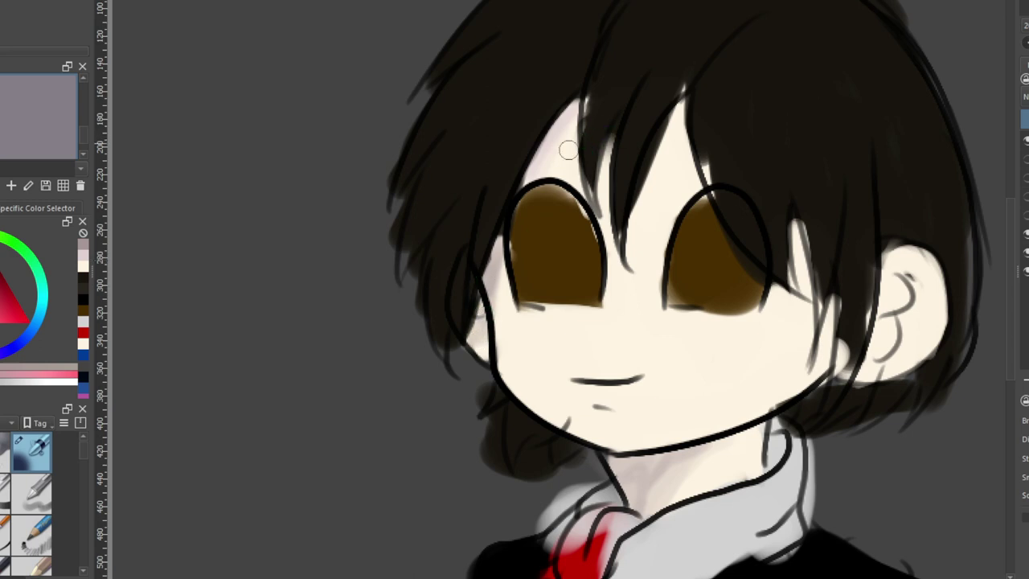
{"action": "mouse_move", "coordinate": [568, 152]}
{"action": "left_mouse_down"}
{"action": "mouse_move", "coordinate": [572, 128]}
{"action": "mouse_move", "coordinate": [586, 154]}
{"action": "mouse_move", "coordinate": [612, 143]}
{"action": "mouse_move", "coordinate": [650, 195]}
{"action": "mouse_move", "coordinate": [666, 151]}
{"action": "mouse_move", "coordinate": [630, 236]}
{"action": "mouse_move", "coordinate": [685, 144]}
{"action": "mouse_move", "coordinate": [810, 248]}
{"action": "mouse_move", "coordinate": [800, 218]}
{"action": "mouse_move", "coordinate": [832, 326]}
{"action": "mouse_move", "coordinate": [868, 342]}
{"action": "mouse_move", "coordinate": [902, 305]}
{"action": "mouse_move", "coordinate": [884, 281]}
{"action": "left_mouse_up"}
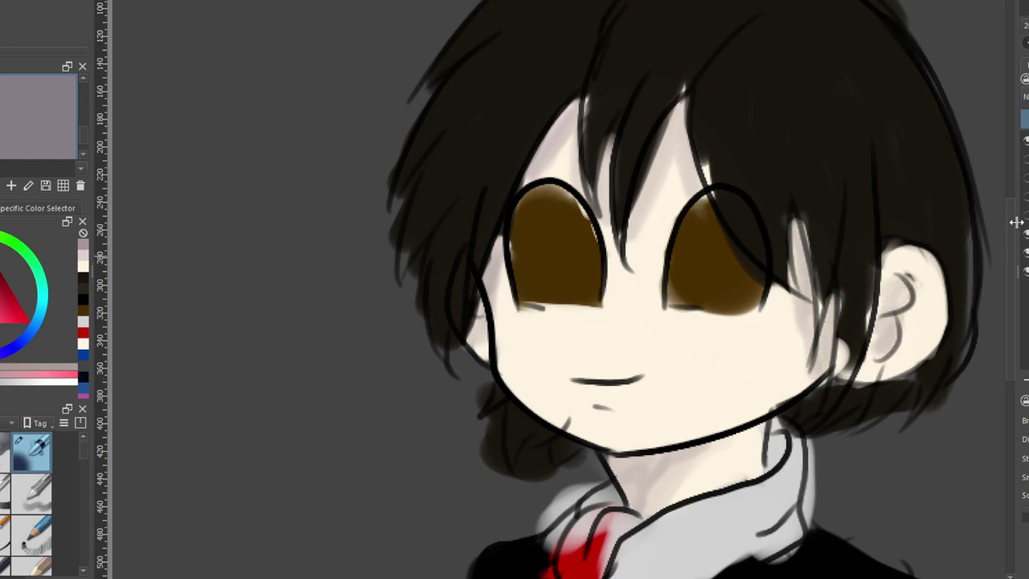
{"action": "scroll", "coordinate": [933, 242], "scroll_direction": "down", "scroll_amount": 3}
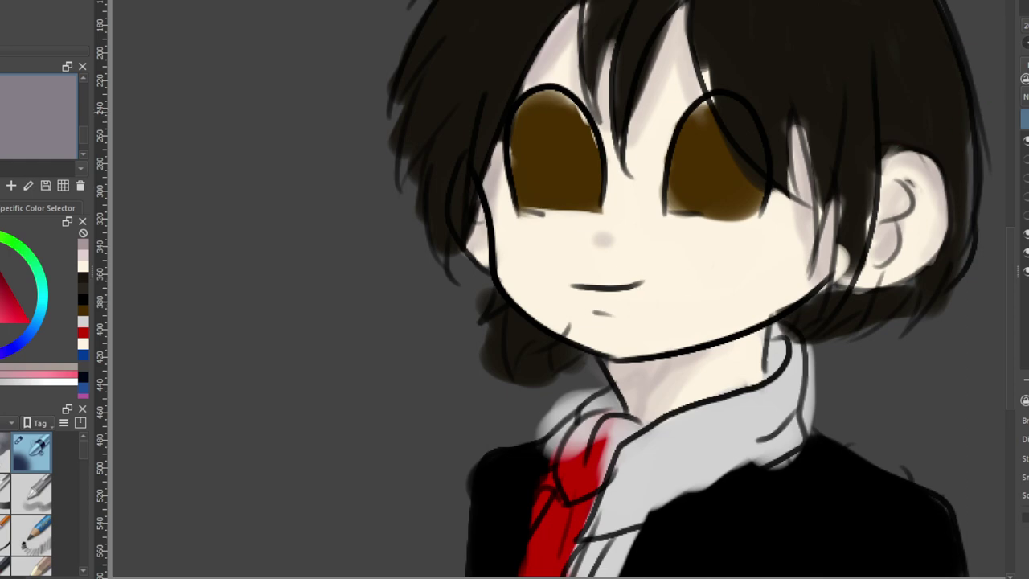
{"action": "key", "text": "m"}
{"action": "key", "text": "ctrl+z"}
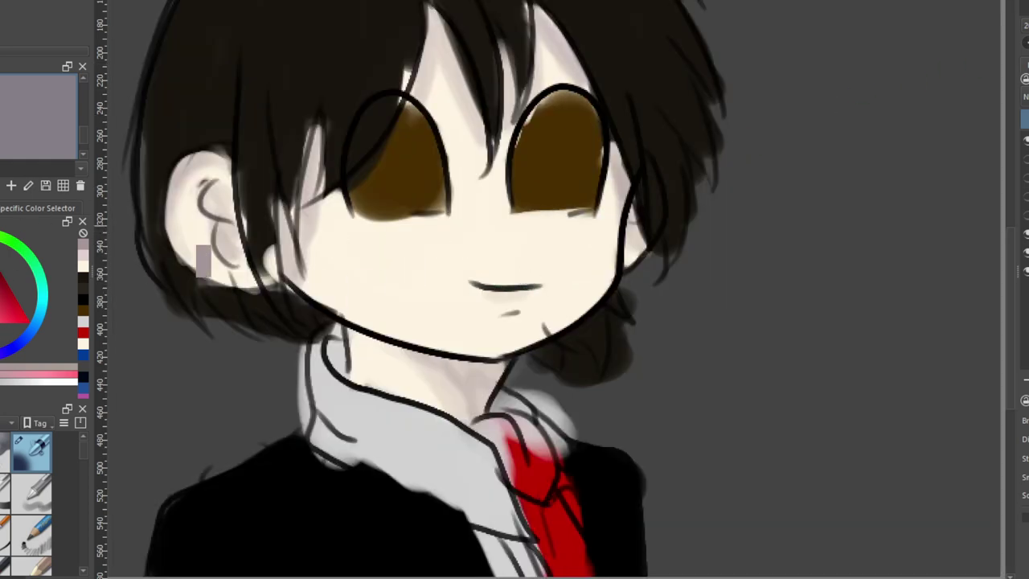
Airbrush a warmer pink tint over the shadows beside the side strand, on the neck and between the fringe locks
{"action": "left_click", "coordinate": [2, 302]}
{"action": "left_click", "coordinate": [3, 301]}
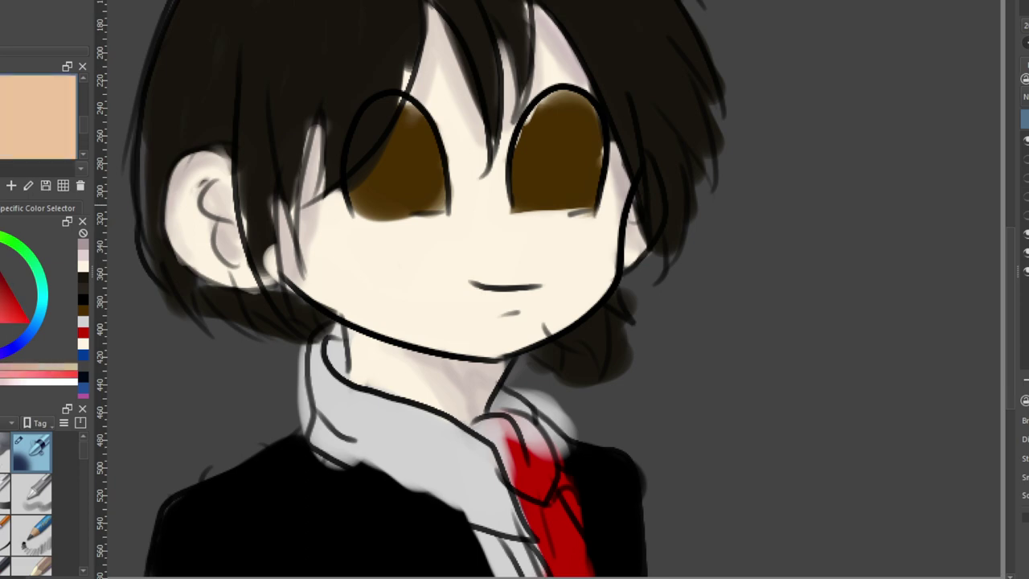
{"action": "left_click_drag", "start_coordinate": [314, 124], "coordinate": [329, 147]}
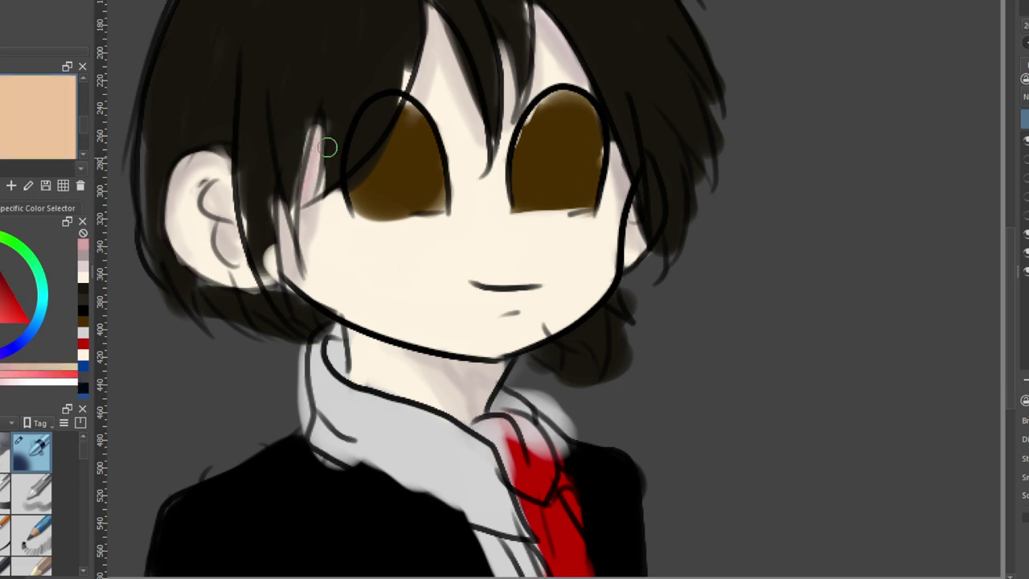
{"action": "left_click_drag", "start_coordinate": [304, 219], "coordinate": [298, 240]}
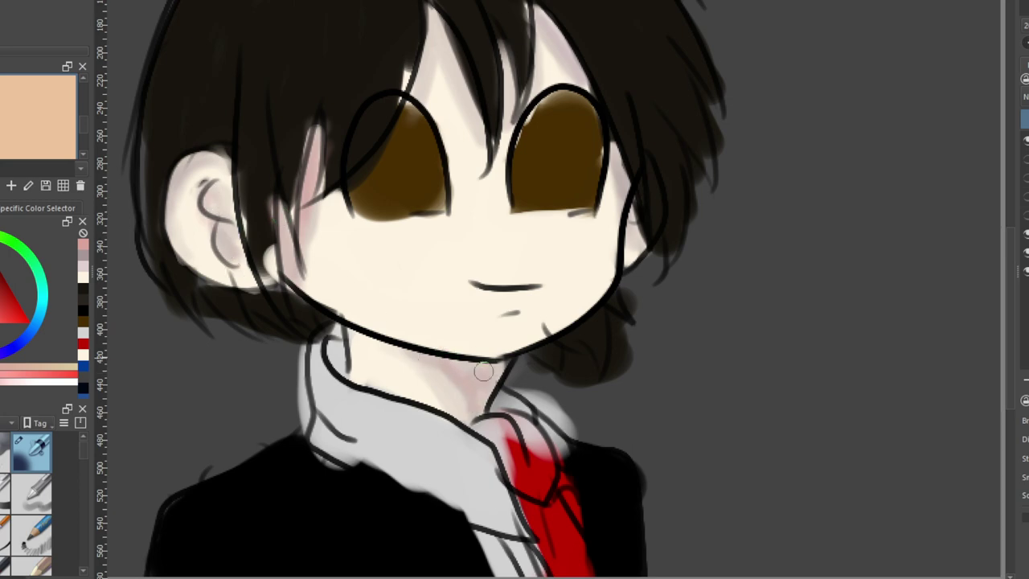
{"action": "mouse_move", "coordinate": [431, 11]}
{"action": "left_mouse_down"}
{"action": "mouse_move", "coordinate": [475, 118]}
{"action": "mouse_move", "coordinate": [470, 133]}
{"action": "mouse_move", "coordinate": [443, 27]}
{"action": "mouse_move", "coordinate": [421, 115]}
{"action": "left_mouse_up"}
{"action": "mouse_move", "coordinate": [548, 64]}
{"action": "left_mouse_down"}
{"action": "mouse_move", "coordinate": [541, 8]}
{"action": "mouse_move", "coordinate": [541, 63]}
{"action": "mouse_move", "coordinate": [558, 40]}
{"action": "left_mouse_up"}
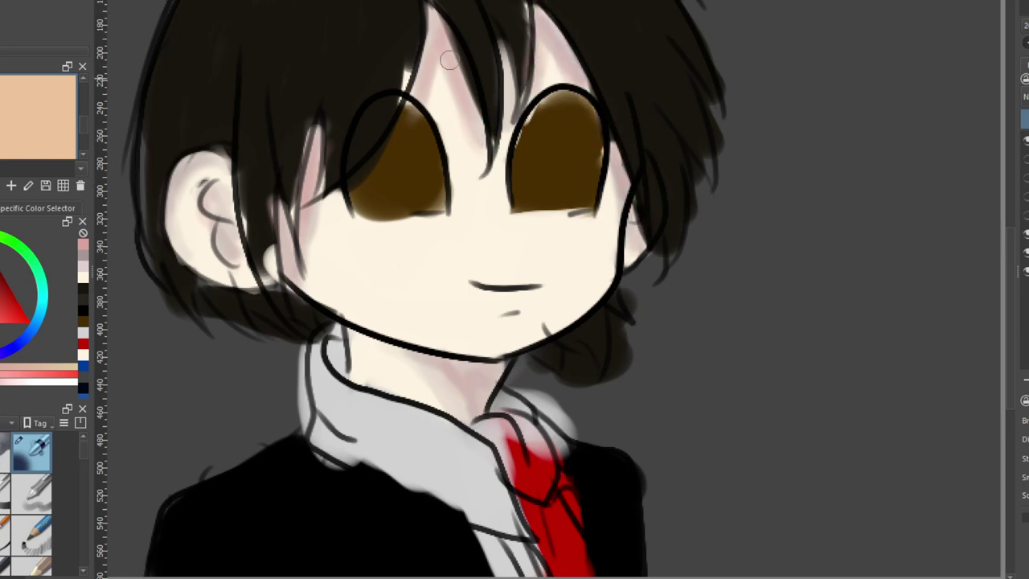
{"action": "left_click_drag", "start_coordinate": [449, 61], "coordinate": [478, 137]}
{"action": "left_click_drag", "start_coordinate": [493, 63], "coordinate": [497, 141]}
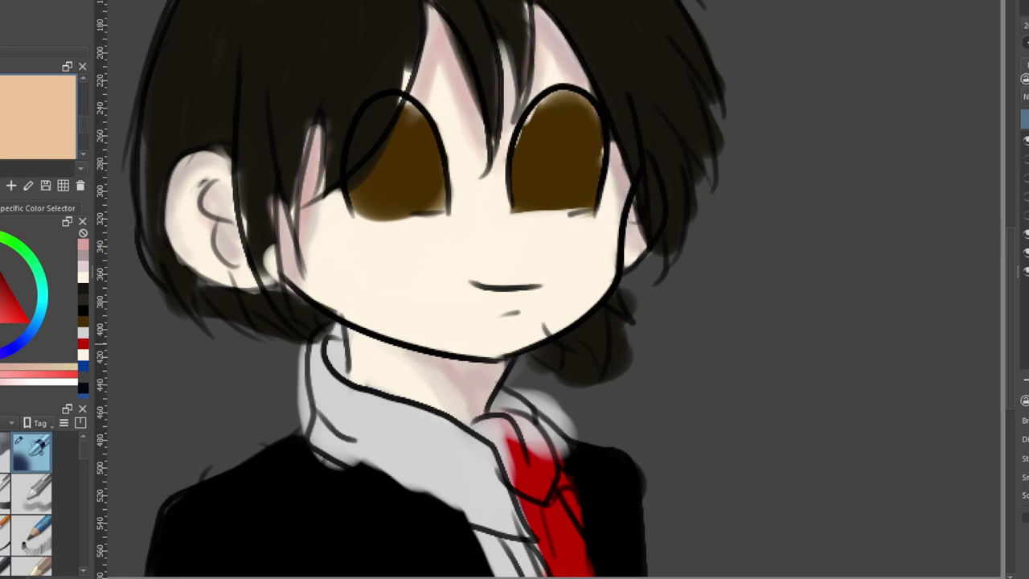
Airbrush a soft pink blush with a larger brush on both cheeks and across the nose area
{"action": "left_click", "coordinate": [369, 343], "text": "ctrl"}
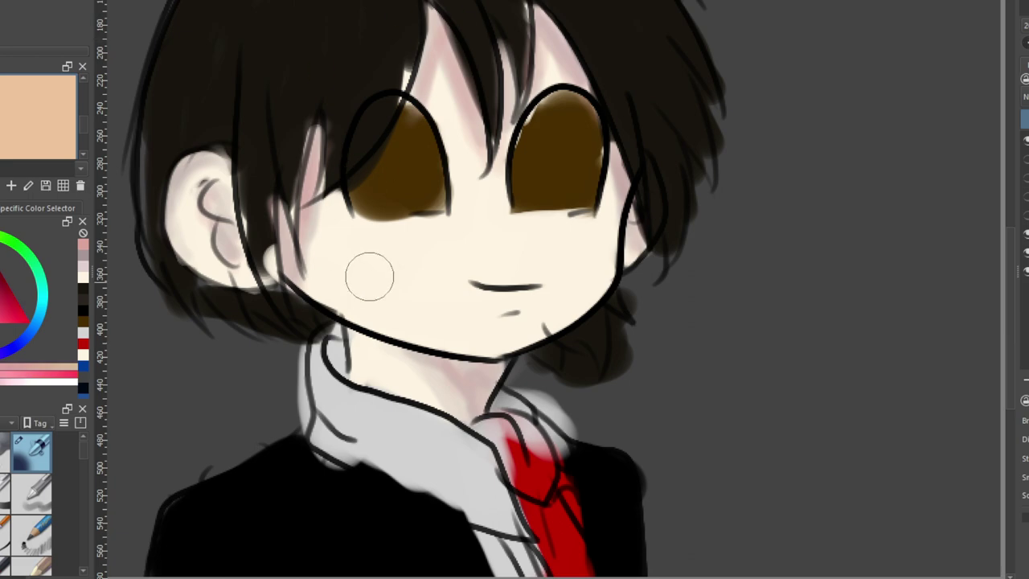
{"action": "mouse_move", "coordinate": [369, 276]}
{"action": "left_mouse_down"}
{"action": "mouse_move", "coordinate": [404, 272]}
{"action": "mouse_move", "coordinate": [392, 283]}
{"action": "mouse_move", "coordinate": [378, 258]}
{"action": "left_mouse_up"}
{"action": "mouse_move", "coordinate": [592, 248]}
{"action": "left_mouse_down"}
{"action": "mouse_move", "coordinate": [567, 259]}
{"action": "mouse_move", "coordinate": [608, 246]}
{"action": "mouse_move", "coordinate": [570, 230]}
{"action": "left_mouse_up"}
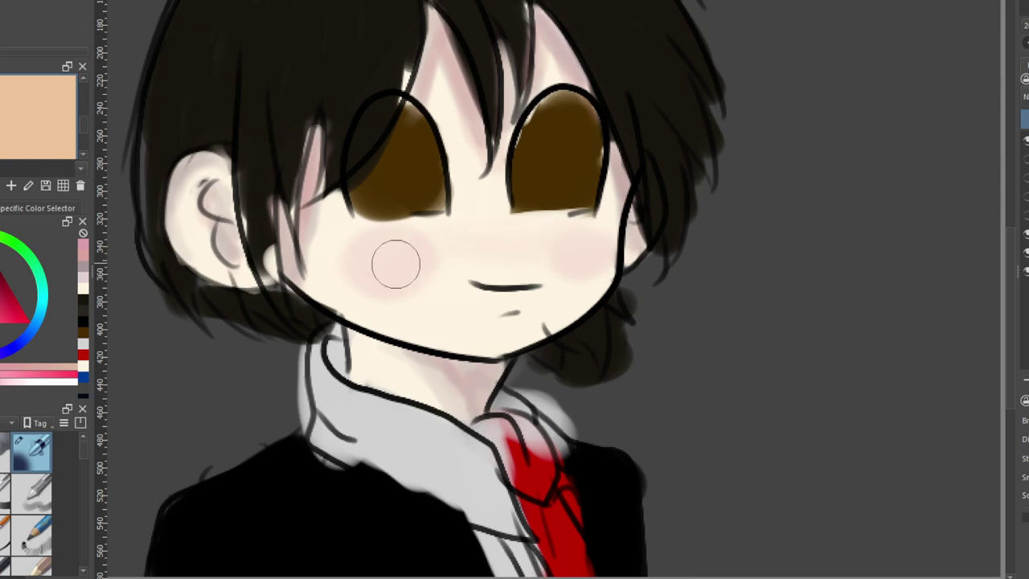
{"action": "mouse_move", "coordinate": [396, 264]}
{"action": "left_mouse_down"}
{"action": "mouse_move", "coordinate": [522, 240]}
{"action": "mouse_move", "coordinate": [441, 243]}
{"action": "mouse_move", "coordinate": [391, 249]}
{"action": "mouse_move", "coordinate": [575, 254]}
{"action": "mouse_move", "coordinate": [395, 264]}
{"action": "mouse_move", "coordinate": [507, 242]}
{"action": "mouse_move", "coordinate": [372, 274]}
{"action": "mouse_move", "coordinate": [383, 276]}
{"action": "mouse_move", "coordinate": [309, 244]}
{"action": "mouse_move", "coordinate": [552, 233]}
{"action": "mouse_move", "coordinate": [603, 258]}
{"action": "left_mouse_up"}
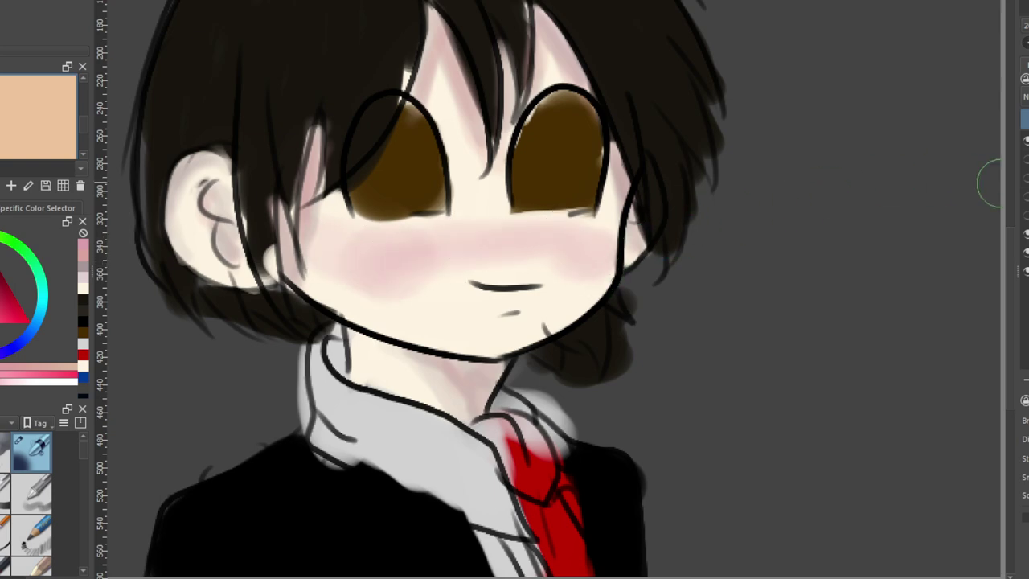
Smooth the blush and the shadows on the face, neck and ear with a blending brush
{"action": "key", "text": "m"}
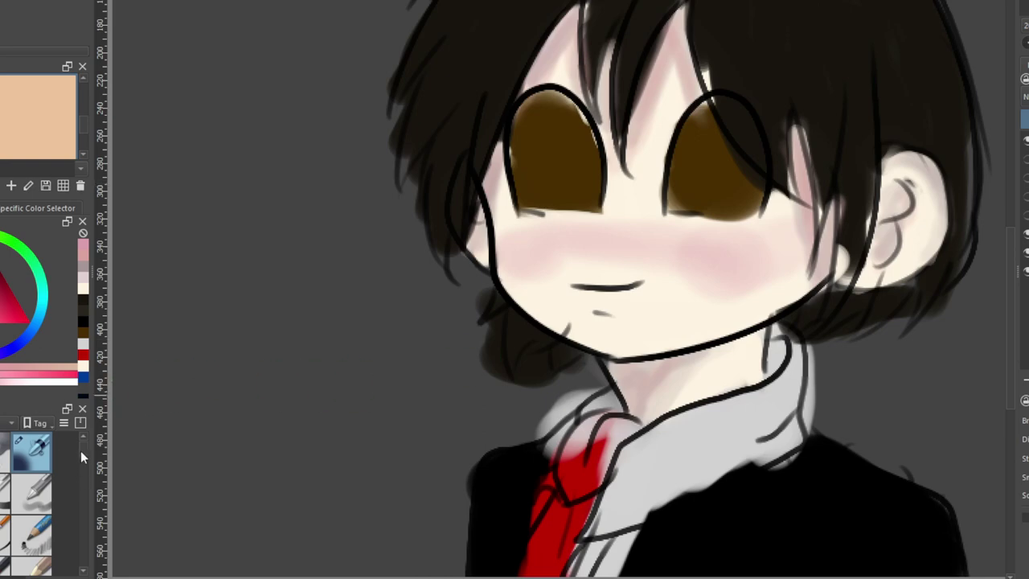
{"action": "scroll", "coordinate": [80, 450], "scroll_direction": "down", "scroll_amount": 2}
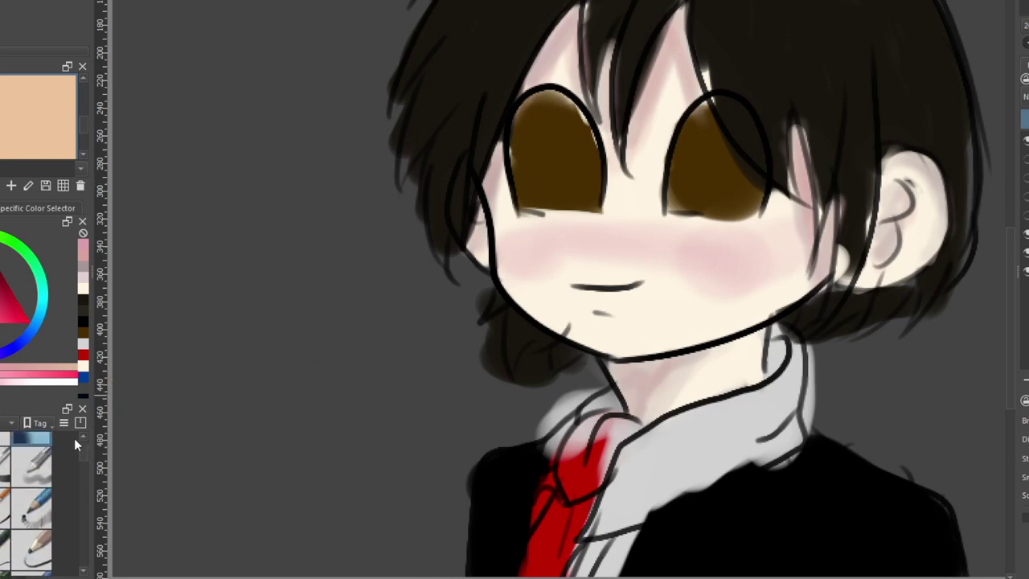
{"action": "scroll", "coordinate": [74, 438], "scroll_direction": "up", "scroll_amount": 2}
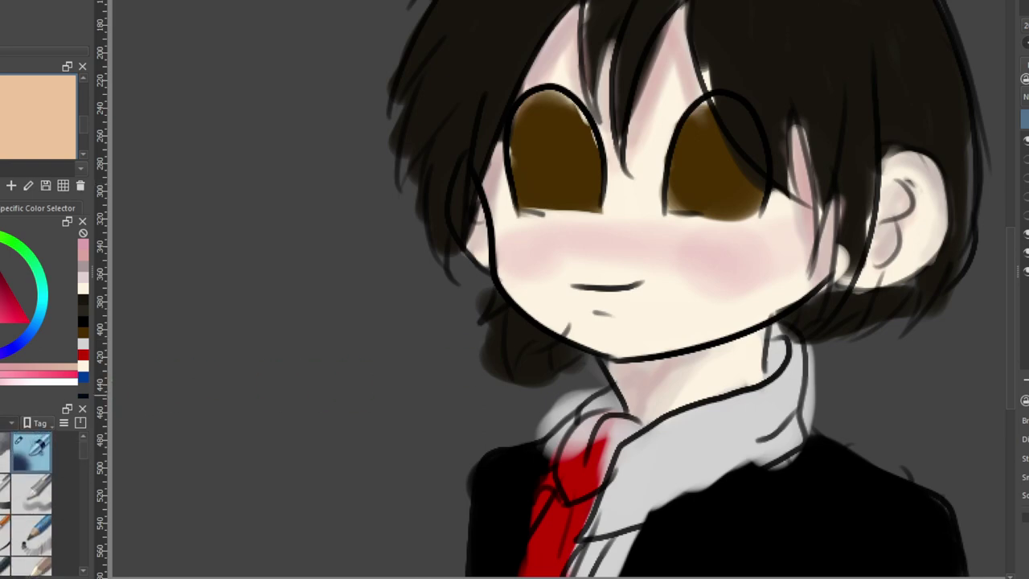
{"action": "scroll", "coordinate": [77, 479], "scroll_direction": "down", "scroll_amount": 4}
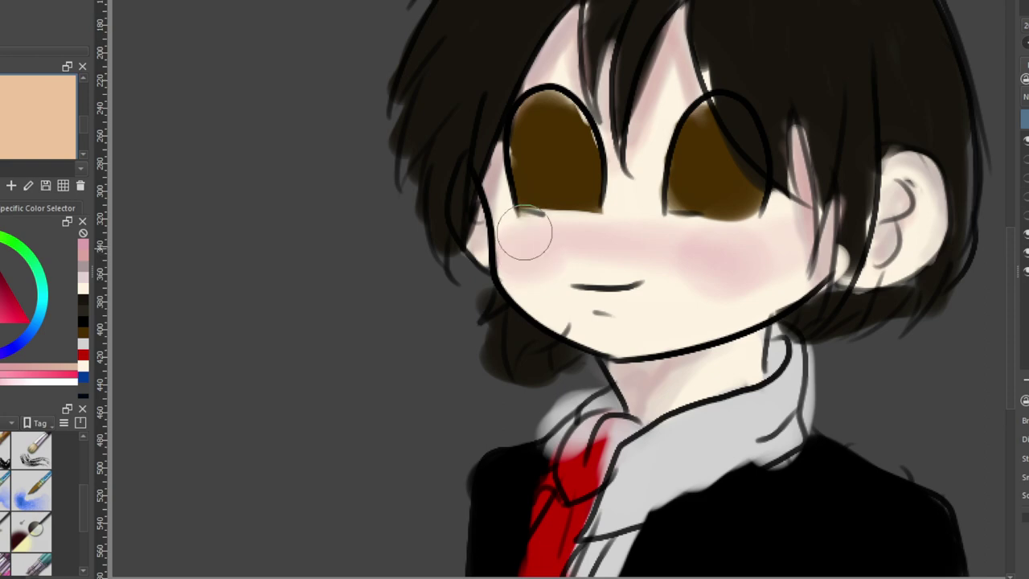
{"action": "mouse_move", "coordinate": [550, 246]}
{"action": "left_mouse_down"}
{"action": "mouse_move", "coordinate": [595, 233]}
{"action": "mouse_move", "coordinate": [565, 234]}
{"action": "mouse_move", "coordinate": [630, 248]}
{"action": "left_mouse_up"}
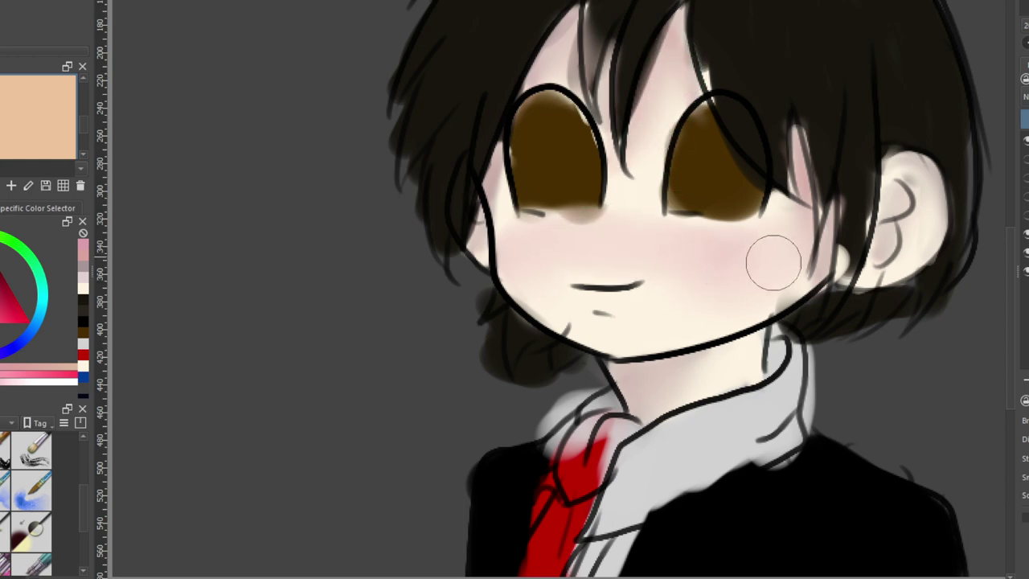
{"action": "scroll", "coordinate": [805, 280], "scroll_direction": "down", "scroll_amount": 2}
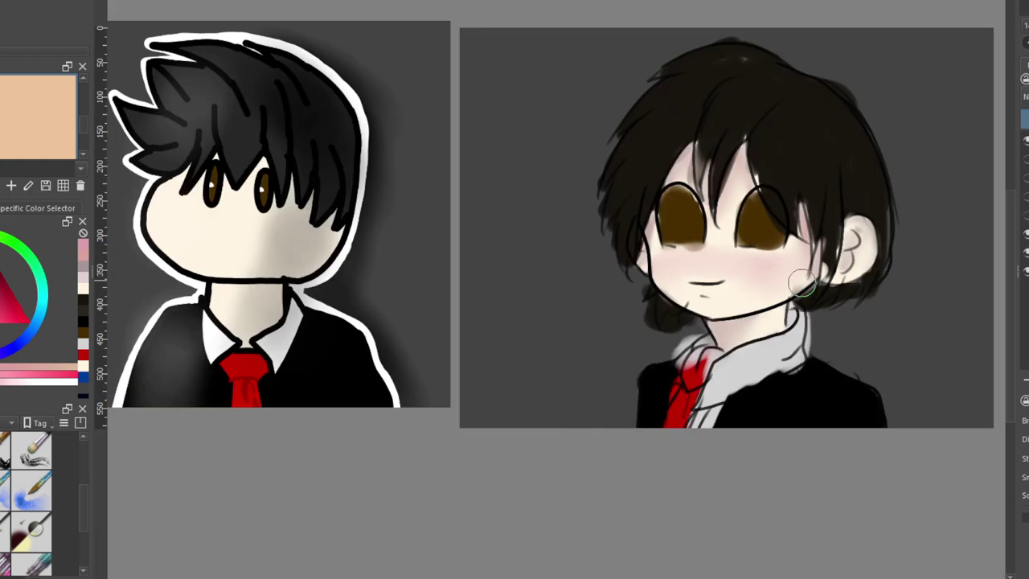
{"action": "key", "text": "m"}
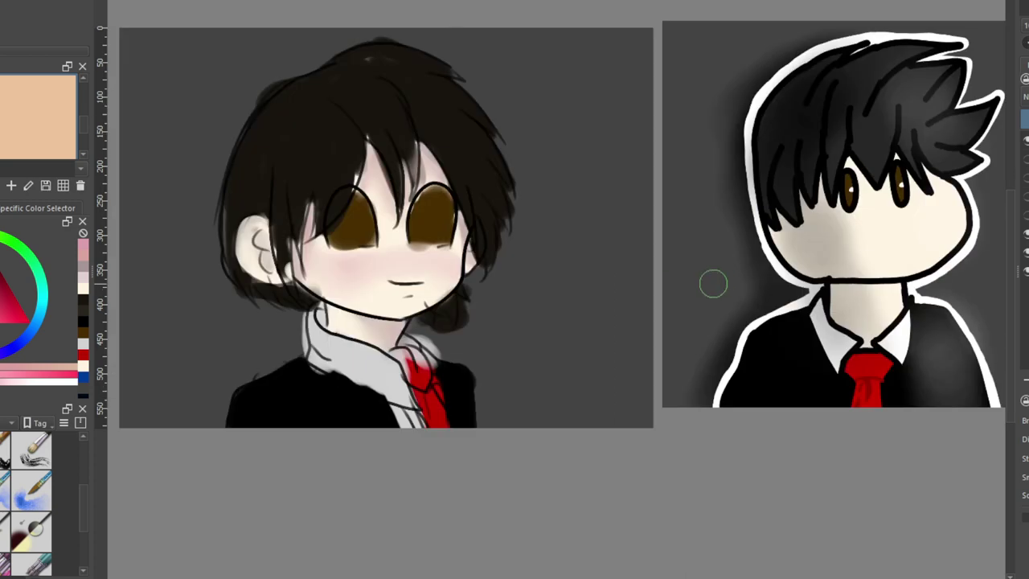
Sample the cream skin colour and repaint the skin along the jaw and the lower edges of both eyes
{"action": "scroll", "coordinate": [287, 293], "scroll_direction": "up", "scroll_amount": 2}
{"action": "scroll", "coordinate": [411, 247], "scroll_direction": "up", "scroll_amount": 2}
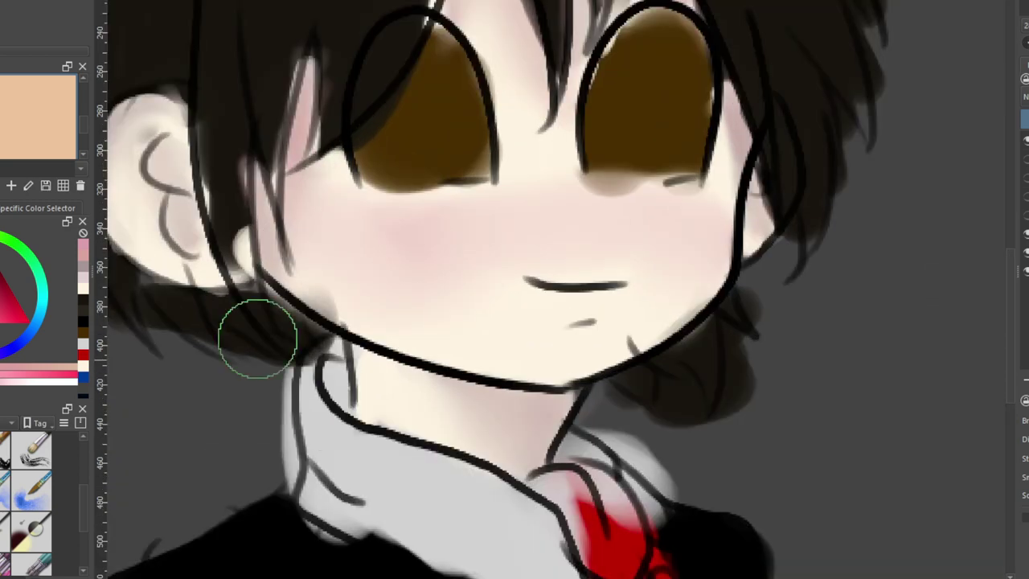
{"action": "left_click", "coordinate": [487, 306], "text": "alt"}
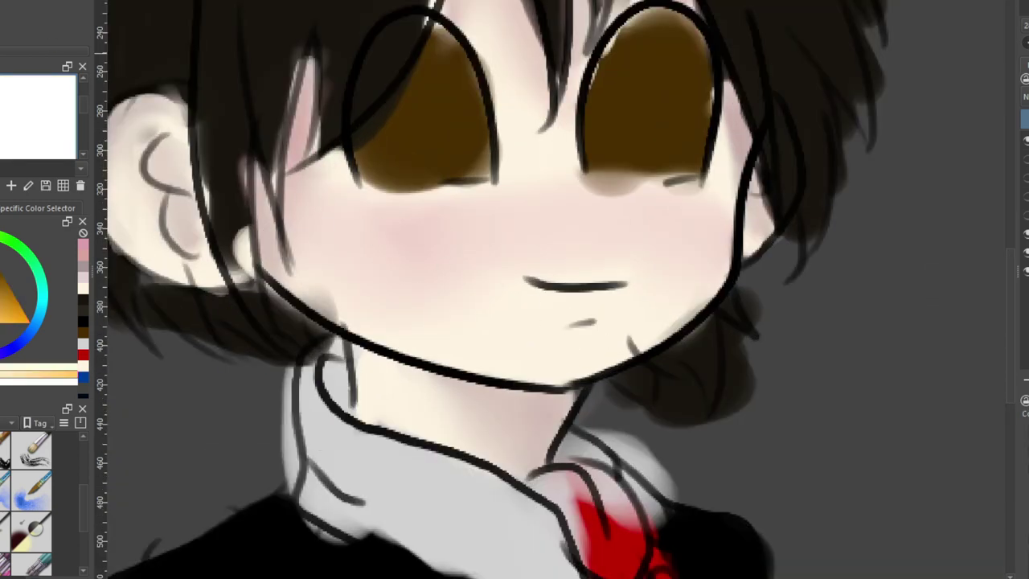
{"action": "scroll", "coordinate": [72, 526], "scroll_direction": "up", "scroll_amount": 3}
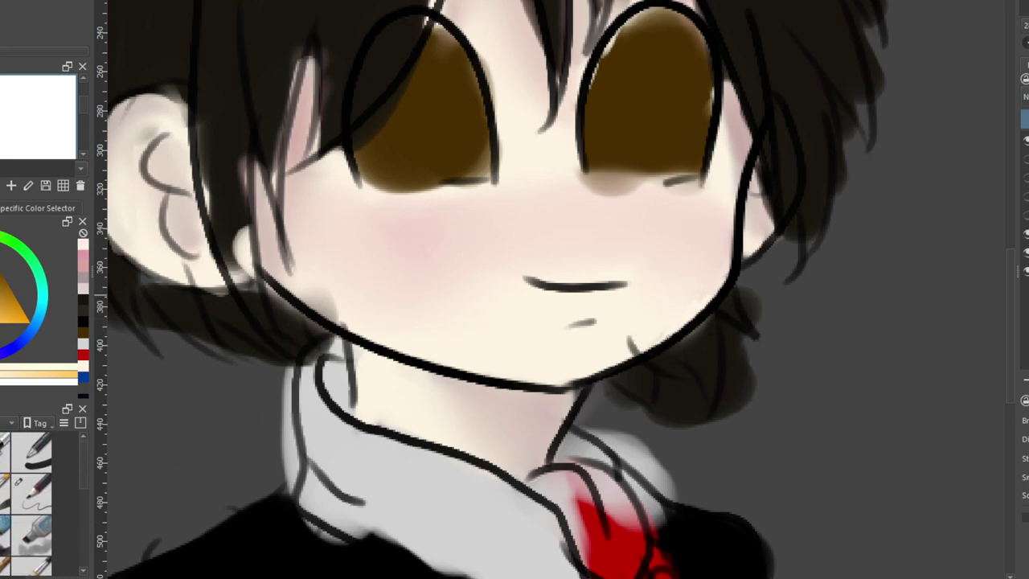
{"action": "mouse_move", "coordinate": [324, 290]}
{"action": "left_mouse_down"}
{"action": "mouse_move", "coordinate": [335, 324]}
{"action": "mouse_move", "coordinate": [297, 276]}
{"action": "mouse_move", "coordinate": [312, 312]}
{"action": "mouse_move", "coordinate": [254, 235]}
{"action": "left_mouse_up"}
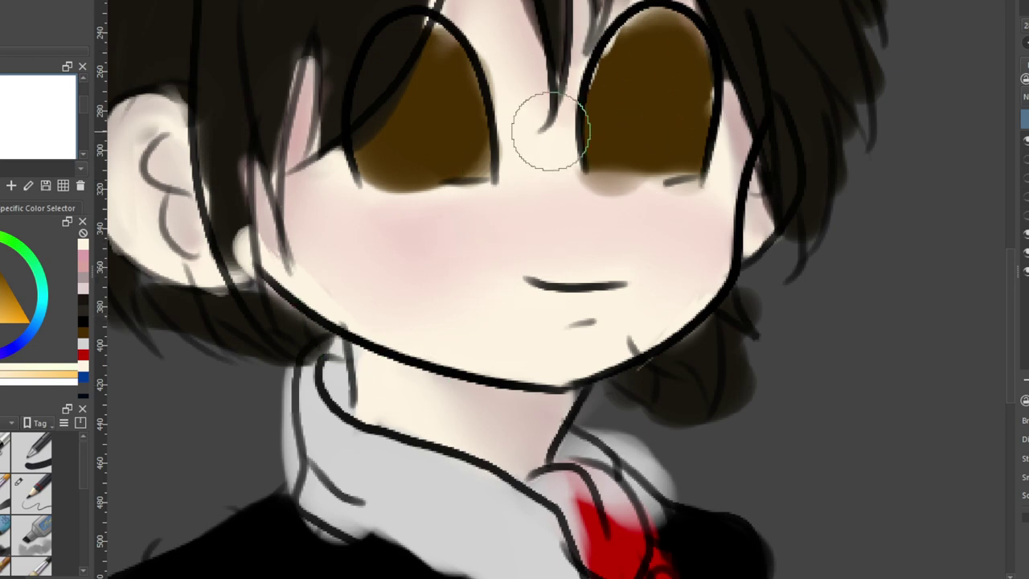
{"action": "left_click_drag", "start_coordinate": [585, 185], "coordinate": [675, 185]}
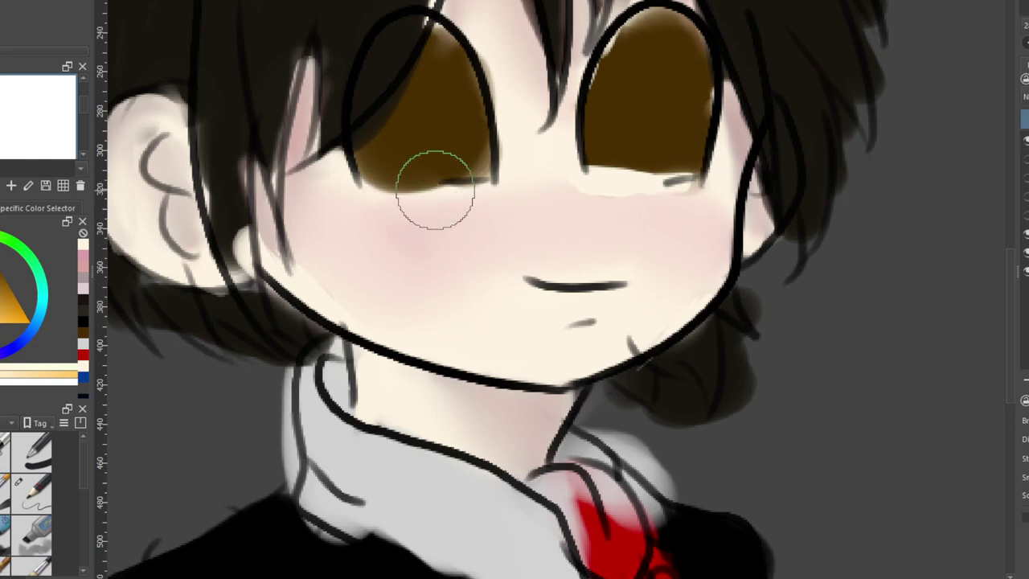
{"action": "left_click_drag", "start_coordinate": [435, 190], "coordinate": [406, 190]}
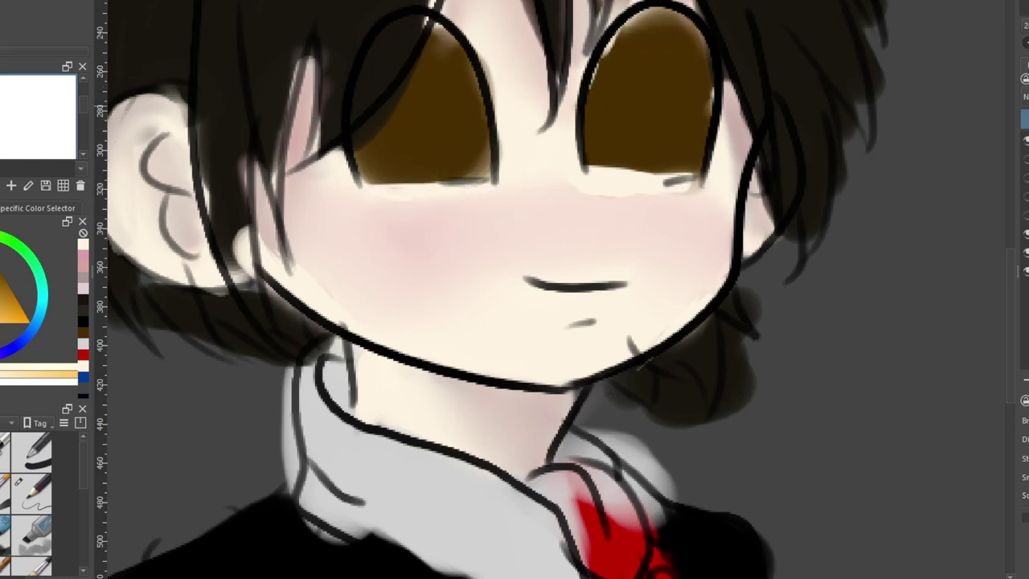
Sample the eye's brown and paint over the pale gaps inside the uncovered eye's outline
{"action": "key", "text": "i"}
{"action": "left_click", "coordinate": [630, 92]}
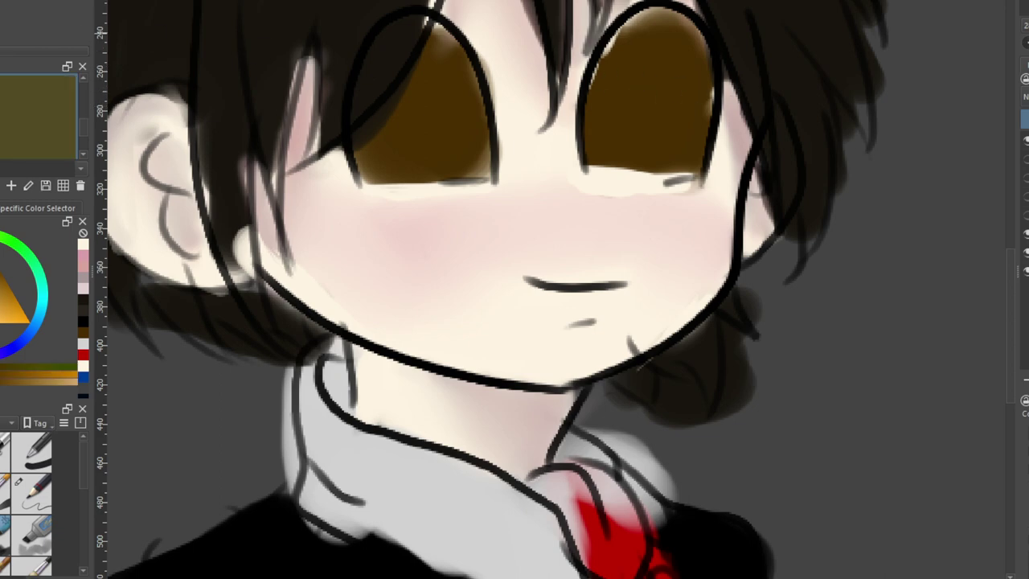
{"action": "key", "text": "b"}
{"action": "key", "text": "m"}
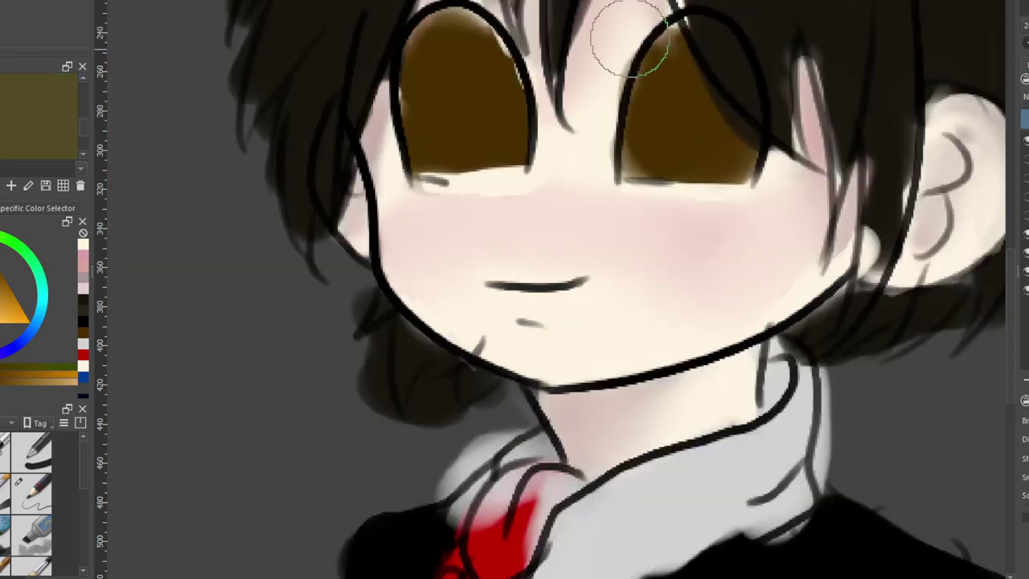
{"action": "mouse_move", "coordinate": [512, 81]}
{"action": "left_mouse_down"}
{"action": "mouse_move", "coordinate": [486, 36]}
{"action": "mouse_move", "coordinate": [438, 16]}
{"action": "mouse_move", "coordinate": [416, 52]}
{"action": "mouse_move", "coordinate": [411, 122]}
{"action": "left_mouse_up"}
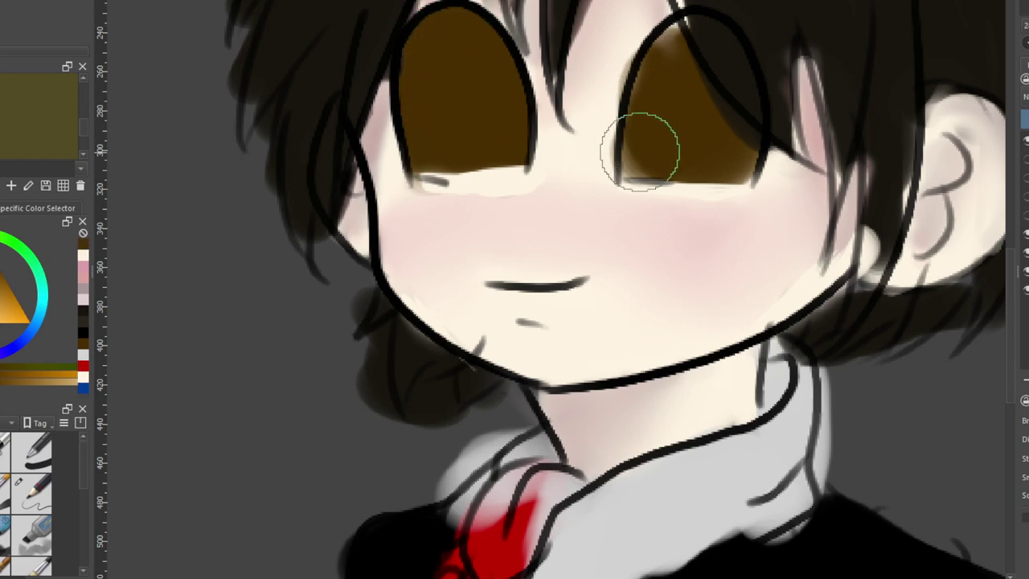
Paint brown over the remaining pale gaps along the edges of the eye partly covered by hair
{"action": "mouse_move", "coordinate": [641, 154]}
{"action": "left_mouse_down"}
{"action": "mouse_move", "coordinate": [637, 165]}
{"action": "mouse_move", "coordinate": [675, 39]}
{"action": "left_mouse_up"}
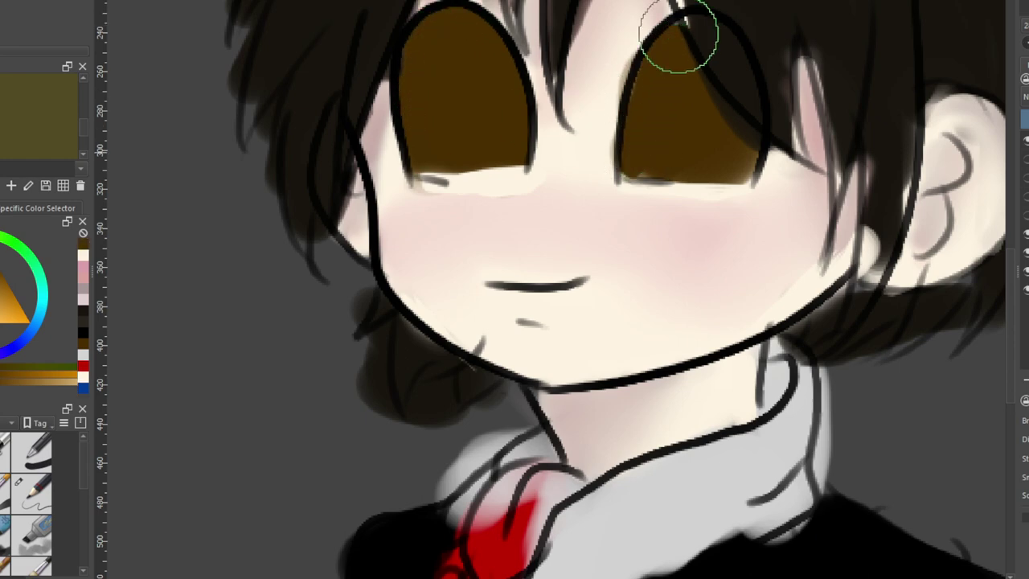
{"action": "mouse_move", "coordinate": [716, 91]}
{"action": "left_mouse_down"}
{"action": "mouse_move", "coordinate": [708, 86]}
{"action": "mouse_move", "coordinate": [750, 165]}
{"action": "left_mouse_up"}
Choose a very dark reddish brown and paint the upper half of both eyes
{"action": "left_click_drag", "start_coordinate": [0, 259], "coordinate": [0, 281]}
{"action": "left_click", "coordinate": [0, 319]}
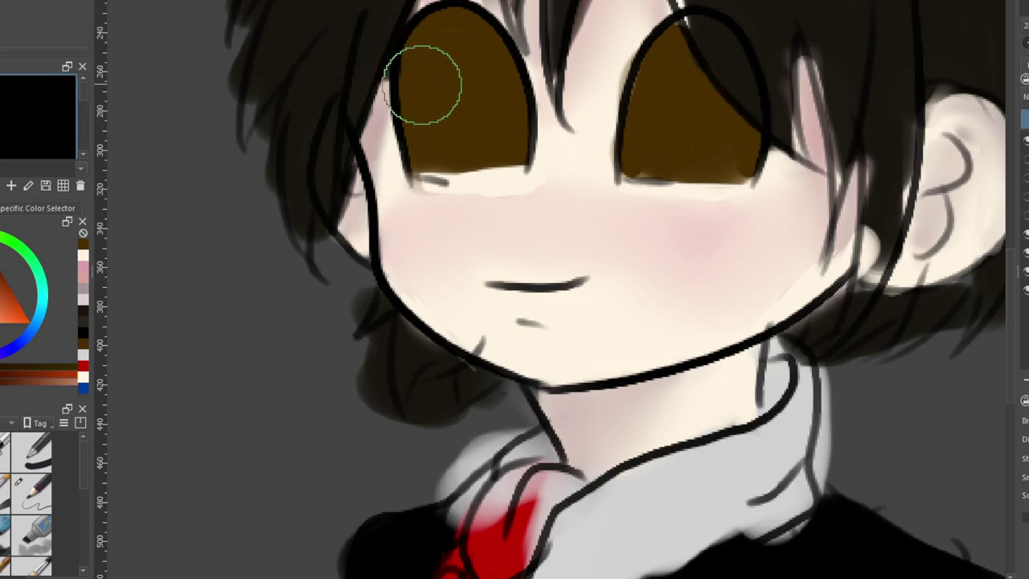
{"action": "mouse_move", "coordinate": [407, 84]}
{"action": "left_mouse_down"}
{"action": "mouse_move", "coordinate": [461, 72]}
{"action": "mouse_move", "coordinate": [503, 80]}
{"action": "mouse_move", "coordinate": [491, 57]}
{"action": "mouse_move", "coordinate": [450, 34]}
{"action": "mouse_move", "coordinate": [415, 71]}
{"action": "mouse_move", "coordinate": [455, 23]}
{"action": "mouse_move", "coordinate": [501, 65]}
{"action": "mouse_move", "coordinate": [512, 92]}
{"action": "mouse_move", "coordinate": [447, 85]}
{"action": "mouse_move", "coordinate": [413, 89]}
{"action": "mouse_move", "coordinate": [506, 91]}
{"action": "mouse_move", "coordinate": [403, 104]}
{"action": "mouse_move", "coordinate": [510, 94]}
{"action": "left_mouse_up"}
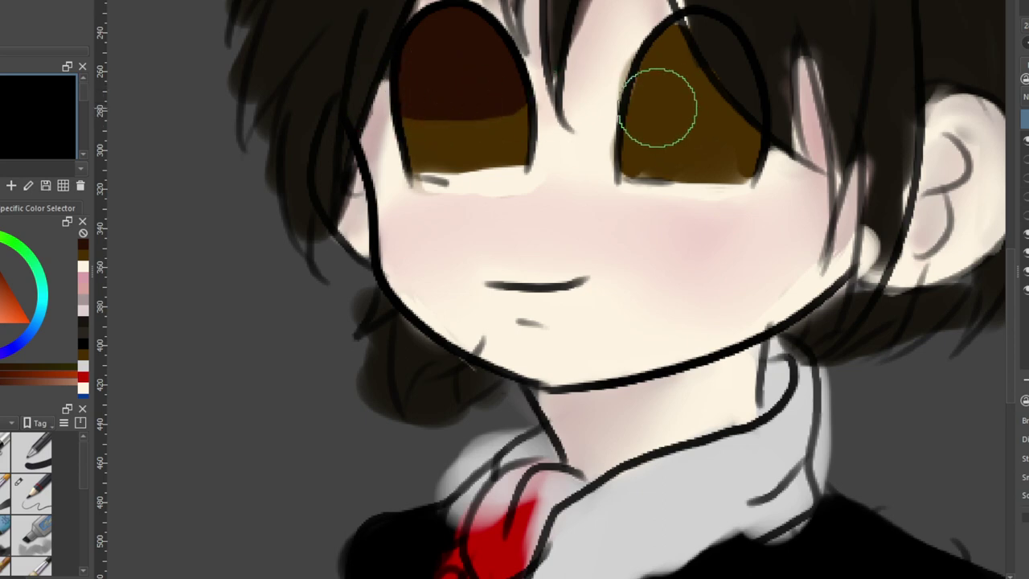
{"action": "mouse_move", "coordinate": [643, 99]}
{"action": "left_mouse_down"}
{"action": "mouse_move", "coordinate": [725, 109]}
{"action": "mouse_move", "coordinate": [682, 81]}
{"action": "mouse_move", "coordinate": [673, 49]}
{"action": "mouse_move", "coordinate": [705, 92]}
{"action": "mouse_move", "coordinate": [675, 40]}
{"action": "mouse_move", "coordinate": [638, 89]}
{"action": "mouse_move", "coordinate": [758, 129]}
{"action": "mouse_move", "coordinate": [632, 107]}
{"action": "mouse_move", "coordinate": [669, 40]}
{"action": "left_mouse_up"}
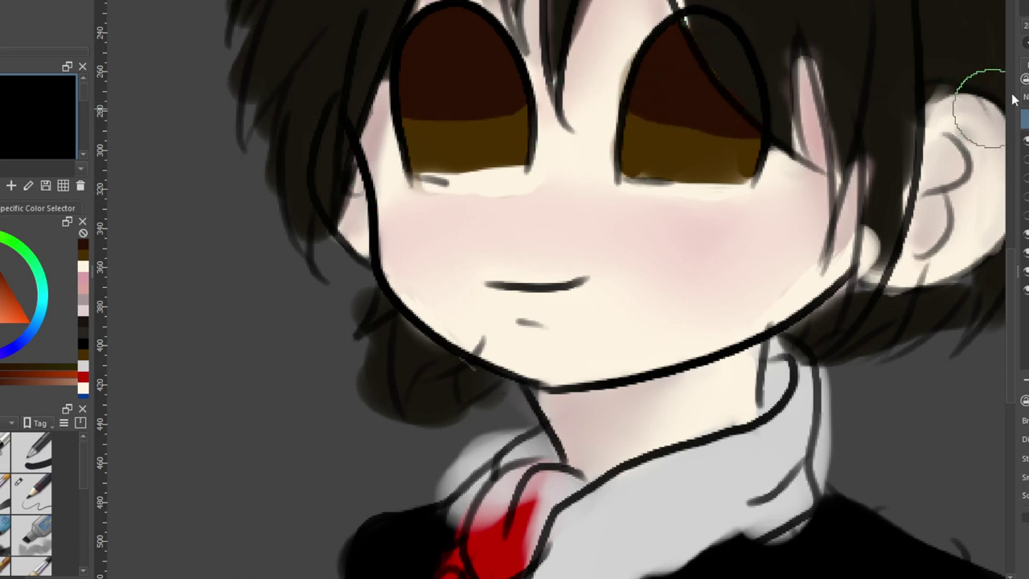
Mirror the view, sample the lighter brown and paint a rounded bump rising into the dark area of both eyes
{"action": "key", "text": "m"}
{"action": "scroll", "coordinate": [718, 169], "scroll_direction": "down", "scroll_amount": 5}
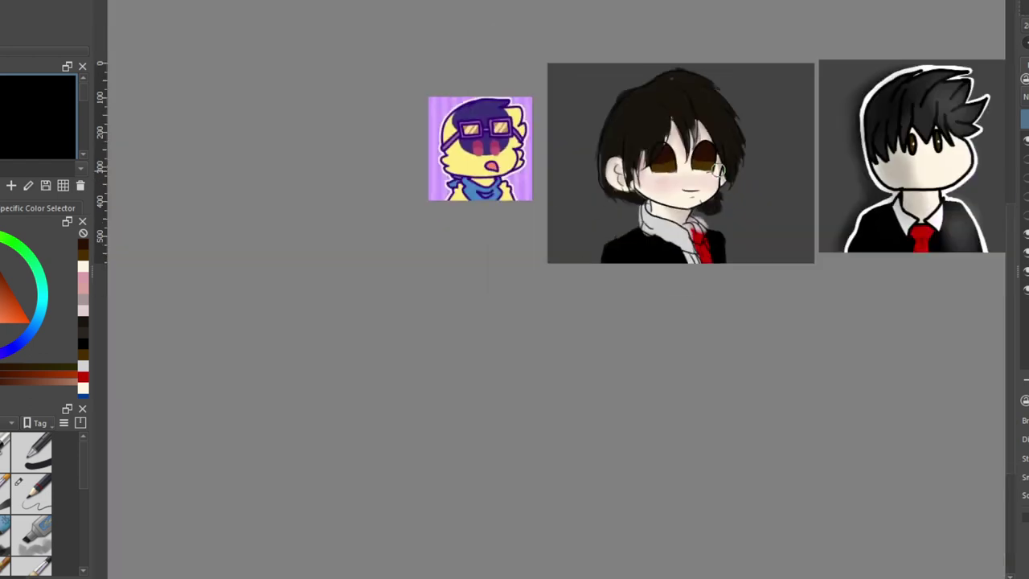
{"action": "scroll", "coordinate": [865, 77], "scroll_direction": "up", "scroll_amount": 3}
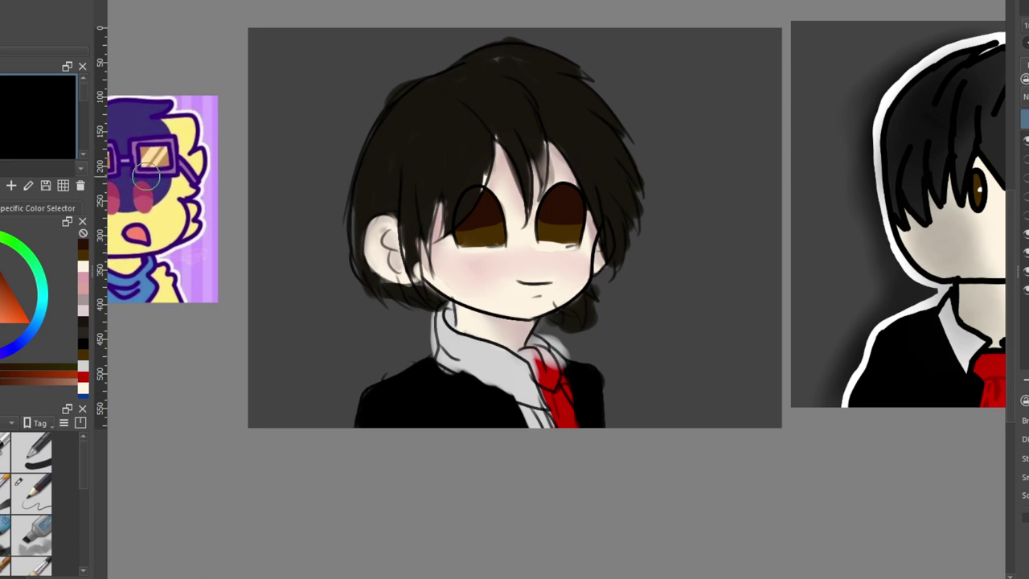
{"action": "scroll", "coordinate": [146, 173], "scroll_direction": "up", "scroll_amount": 2}
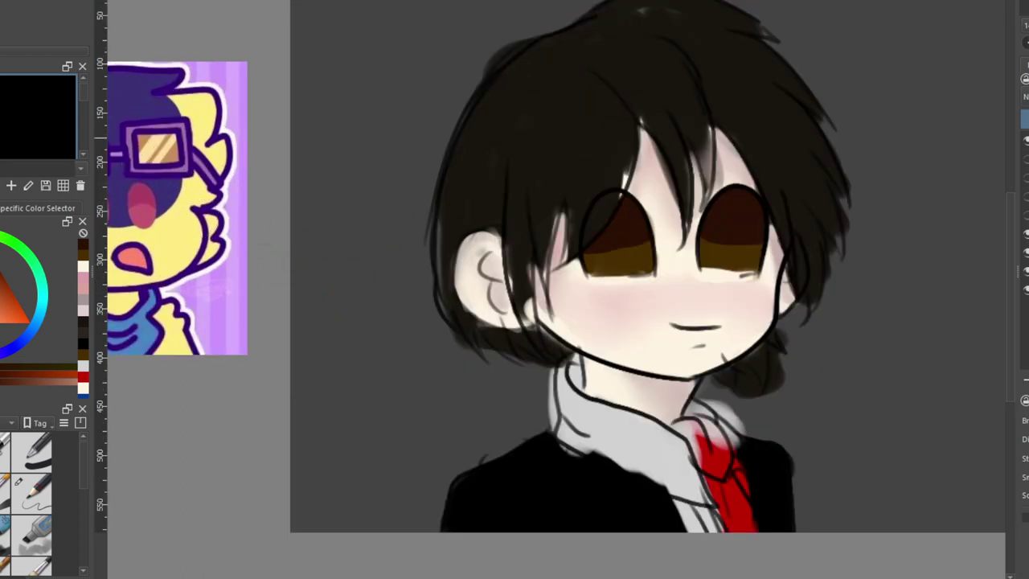
{"action": "key", "text": "p"}
{"action": "left_click", "coordinate": [618, 267]}
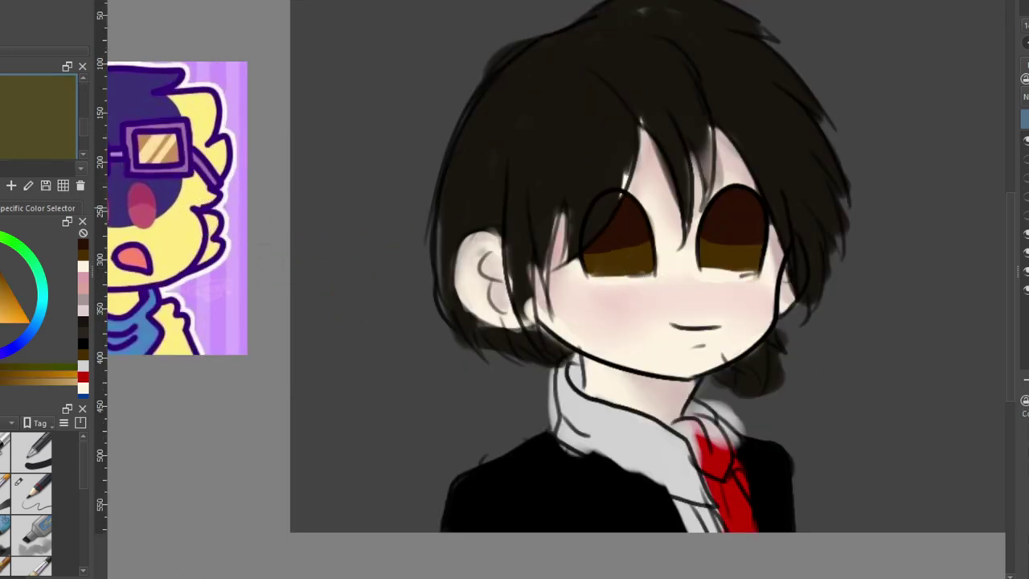
{"action": "left_click_drag", "start_coordinate": [616, 267], "coordinate": [633, 257]}
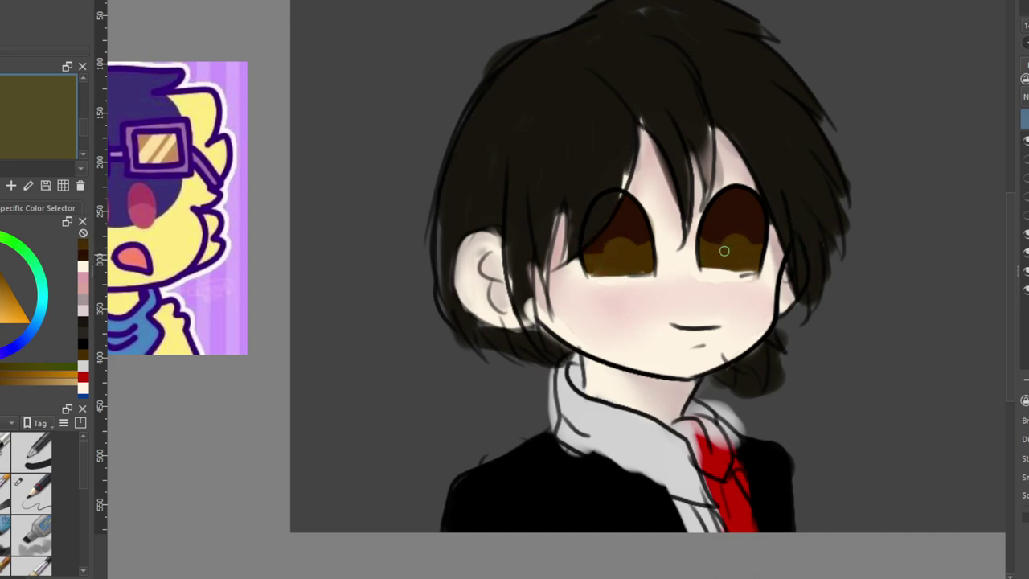
Widen the light brown bumps with a bigger brush into a smooth arched upper edge in both eyes
{"action": "key", "text": "bracketright"}
{"action": "key", "text": "bracketright"}
{"action": "key", "text": "bracketleft"}
{"action": "key", "text": "bracketleft"}
{"action": "mouse_move", "coordinate": [702, 241]}
{"action": "left_mouse_down"}
{"action": "mouse_move", "coordinate": [731, 231]}
{"action": "mouse_move", "coordinate": [759, 247]}
{"action": "mouse_move", "coordinate": [706, 239]}
{"action": "left_mouse_up"}
{"action": "mouse_move", "coordinate": [597, 255]}
{"action": "left_mouse_down"}
{"action": "mouse_move", "coordinate": [590, 251]}
{"action": "mouse_move", "coordinate": [632, 243]}
{"action": "left_mouse_up"}
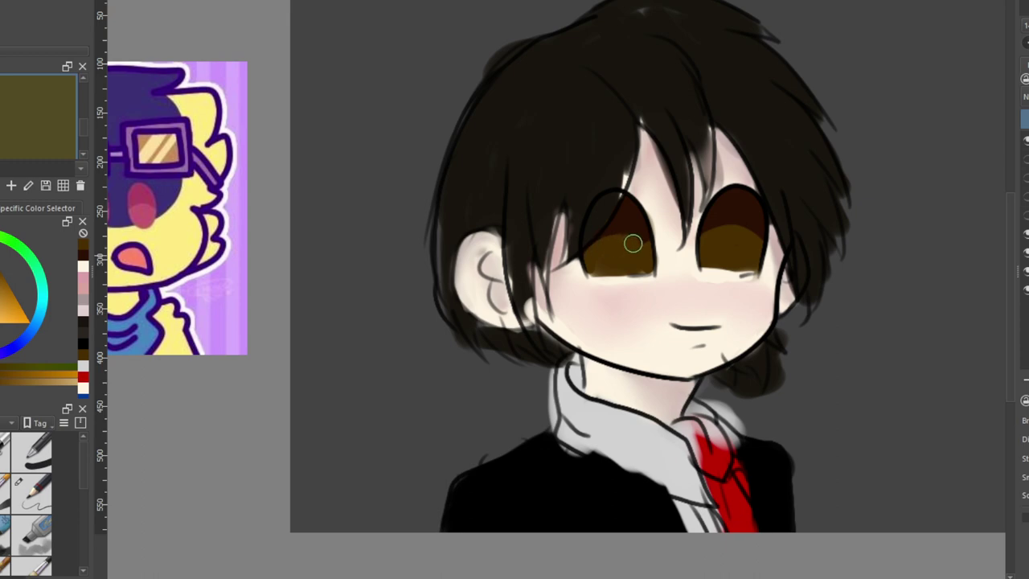
Blend the border between the dark and light brown in both eyes into a soft gradient and unmirror the view
{"action": "key", "text": "bracketright"}
{"action": "key", "text": "bracketright"}
{"action": "key", "text": "bracketleft"}
{"action": "key", "text": "bracketleft"}
{"action": "key", "text": "m"}
{"action": "left_click_drag", "start_coordinate": [83, 472], "coordinate": [84, 563]}
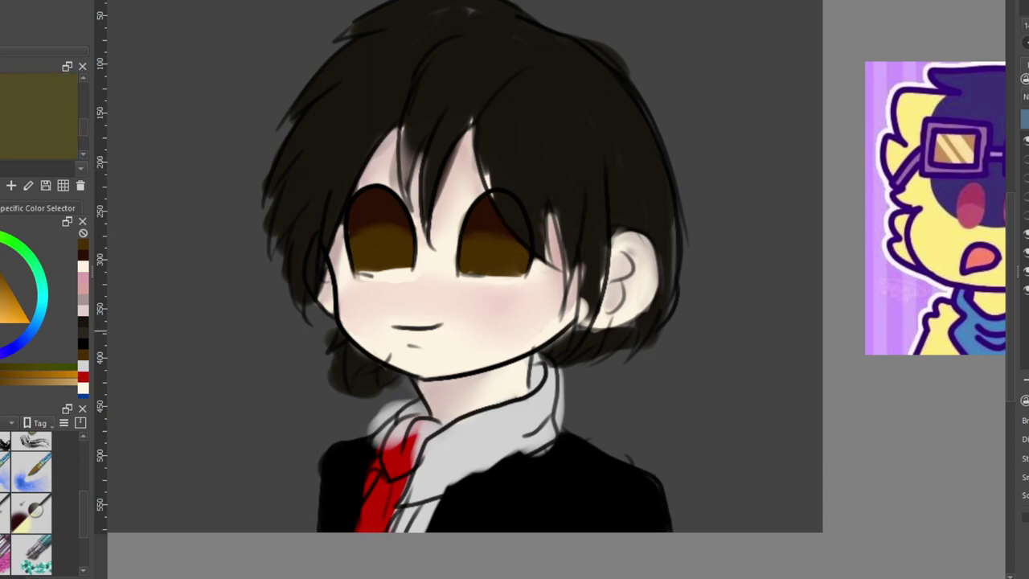
Set the painting colour to white and select a small brush
{"action": "key", "text": "p"}
{"action": "left_click", "coordinate": [386, 174]}
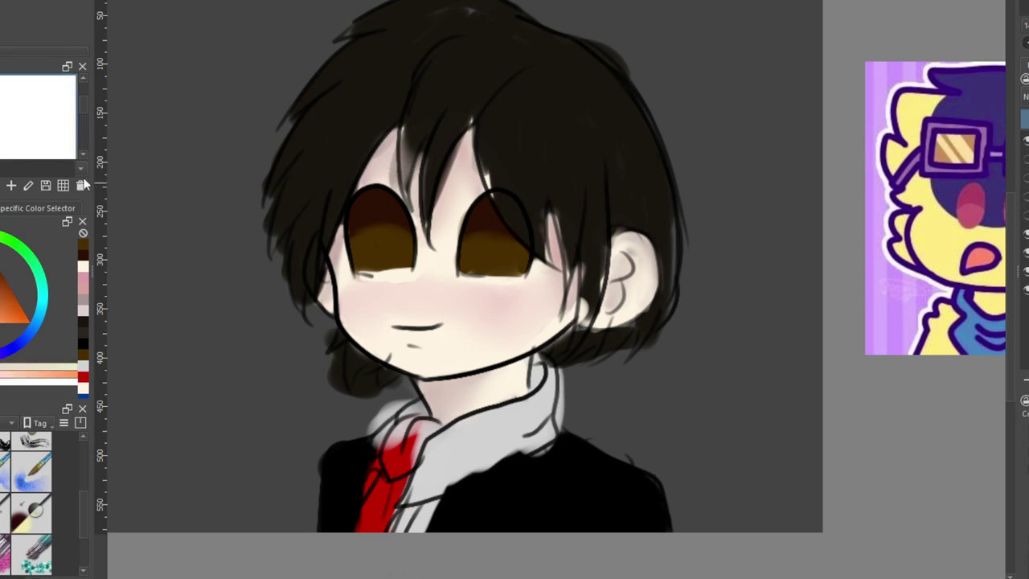
{"action": "left_click_drag", "start_coordinate": [80, 520], "coordinate": [81, 468]}
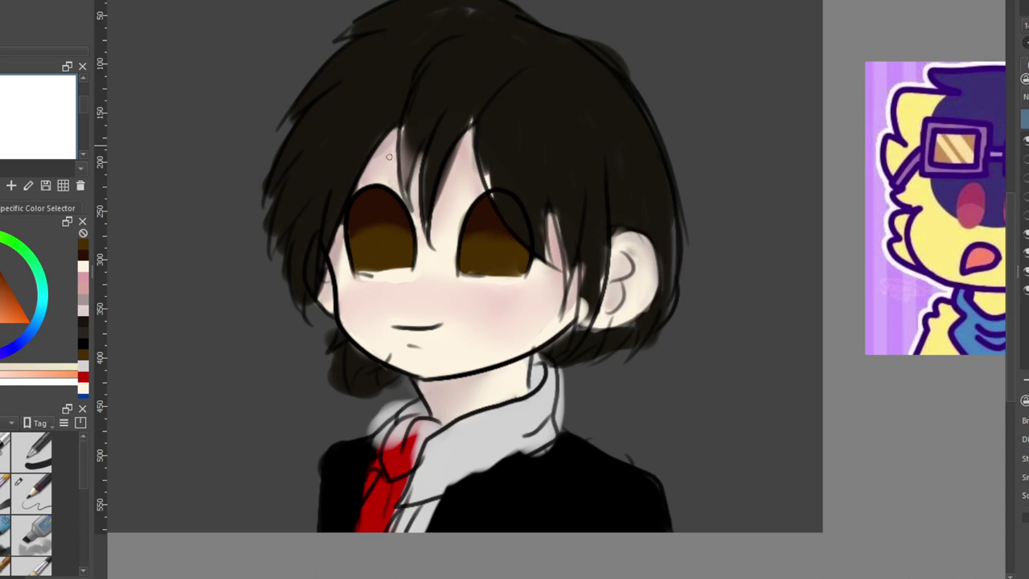
Blend light skin tone over the forehead between the bangs of the dark-haired portrait and mirror the canvas view
{"action": "left_click_drag", "start_coordinate": [375, 161], "coordinate": [373, 175]}
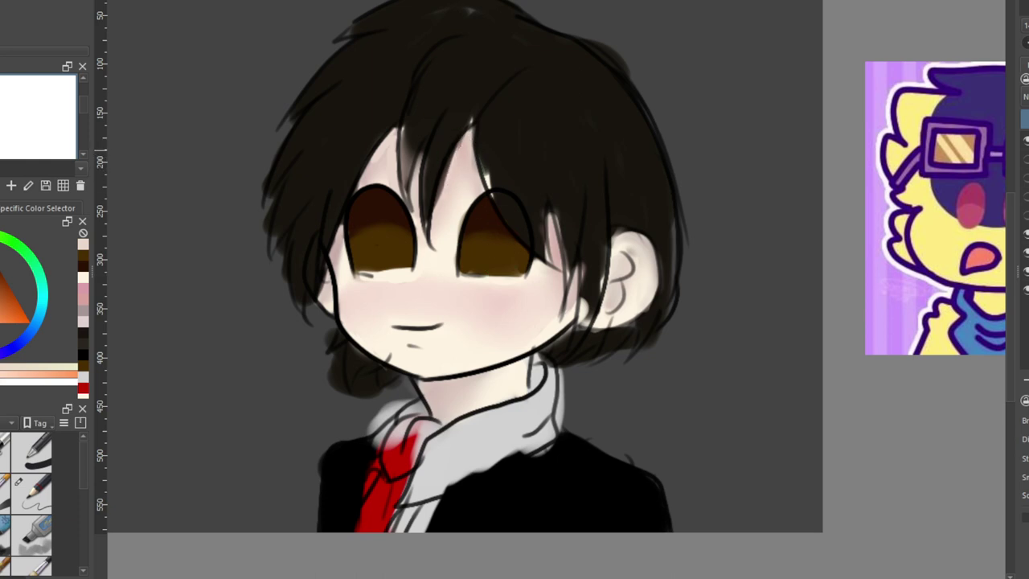
{"action": "left_click_drag", "start_coordinate": [454, 150], "coordinate": [444, 193]}
{"action": "key", "text": "m"}
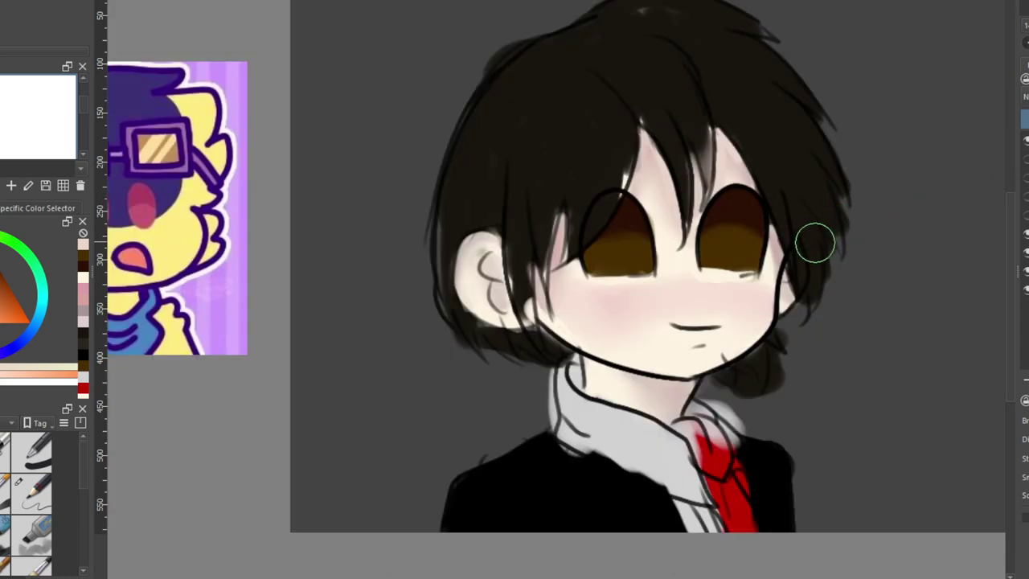
Compare the mirrored portrait with the neighbouring character pictures on the canvas
{"action": "scroll", "coordinate": [816, 236], "scroll_direction": "down", "scroll_amount": 3}
{"action": "scroll", "coordinate": [825, 248], "scroll_direction": "up", "scroll_amount": 2}
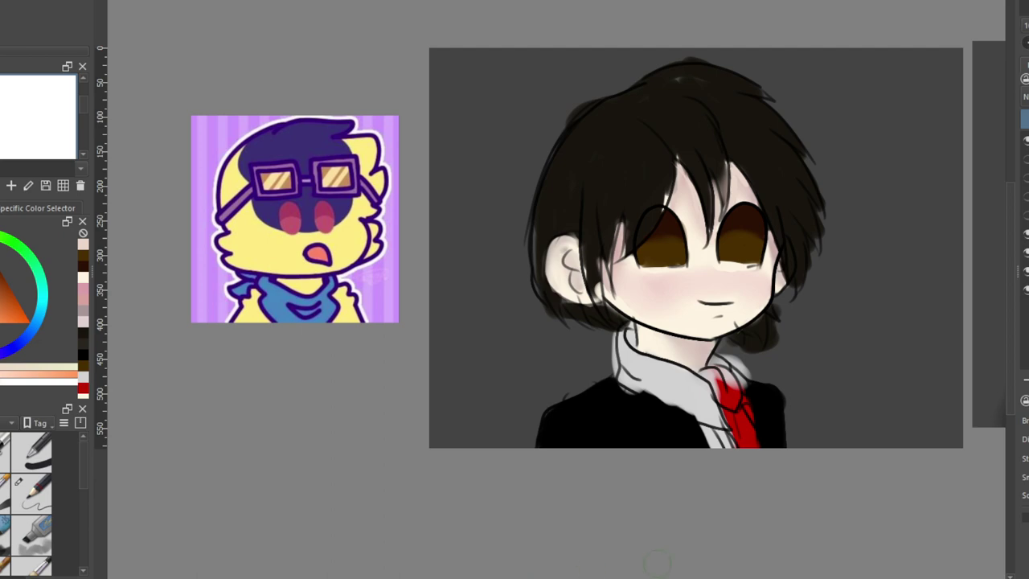
{"action": "left_click_drag", "start_coordinate": [718, 224], "coordinate": [489, 224]}
{"action": "scroll", "coordinate": [858, 234], "scroll_direction": "down", "scroll_amount": 2}
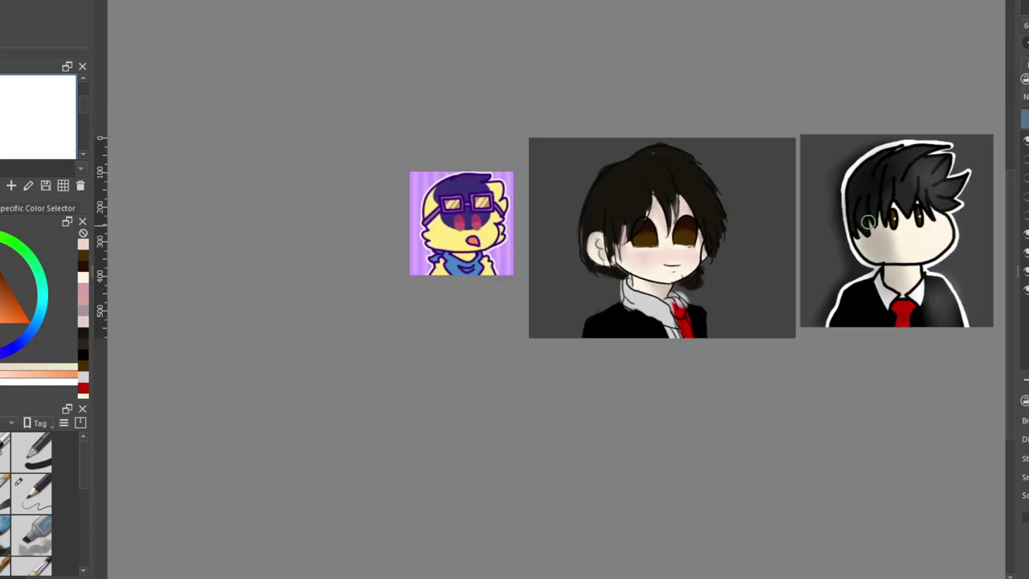
{"action": "scroll", "coordinate": [915, 205], "scroll_direction": "up", "scroll_amount": 1}
{"action": "scroll", "coordinate": [917, 205], "scroll_direction": "up", "scroll_amount": 2}
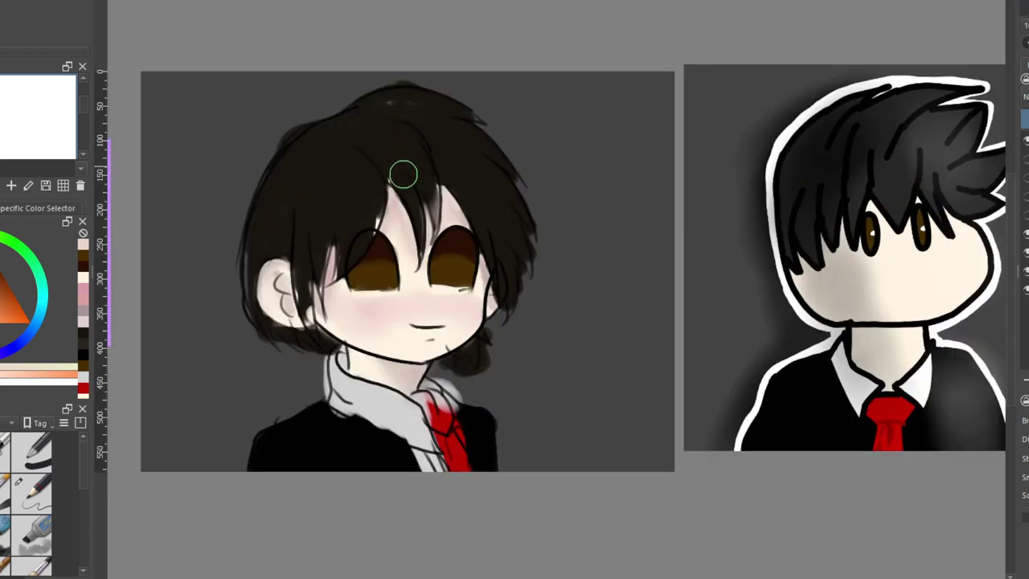
Sample the dark hair colour and fill the light gaps along the edges of the bangs
{"action": "scroll", "coordinate": [404, 172], "scroll_direction": "up", "scroll_amount": 2}
{"action": "left_click", "coordinate": [2, 112]}
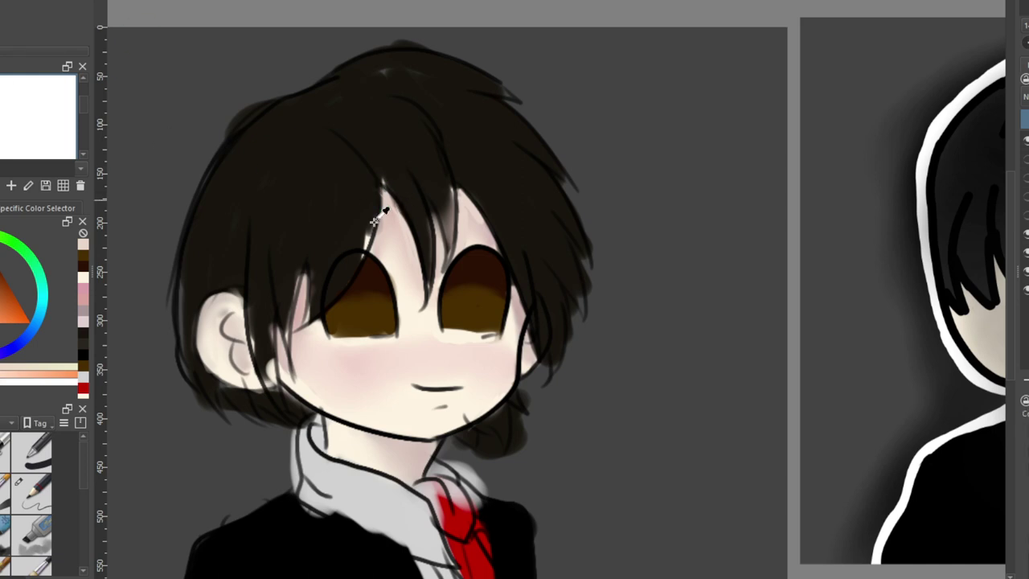
{"action": "left_click", "coordinate": [332, 205]}
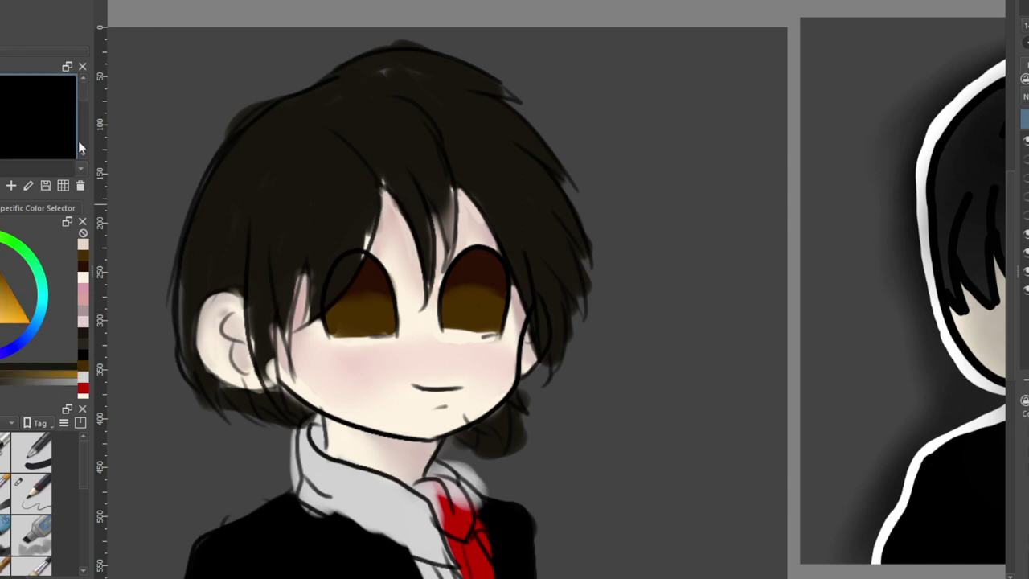
{"action": "left_click", "coordinate": [1026, 234]}
{"action": "left_click", "coordinate": [1025, 233]}
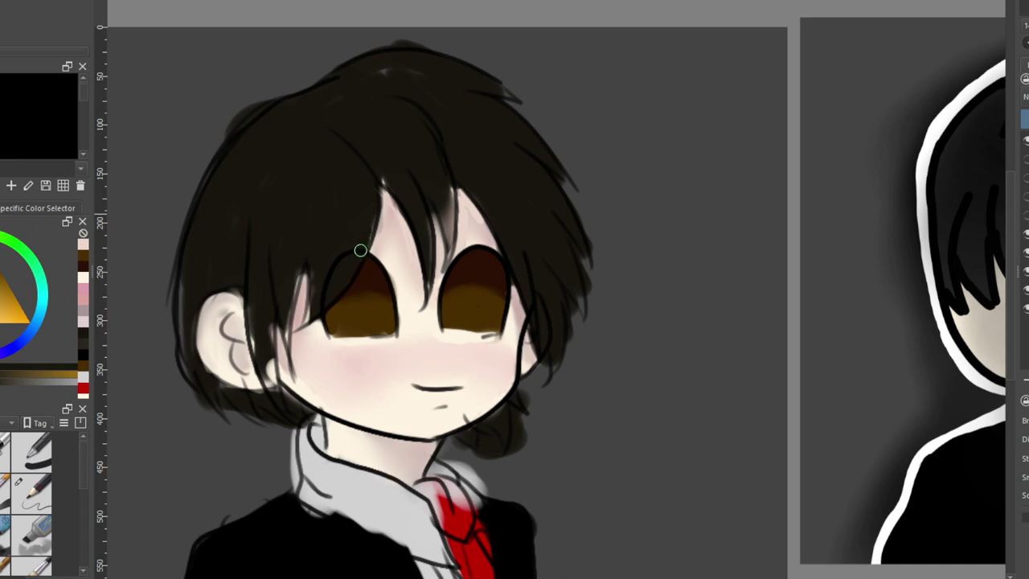
{"action": "left_click", "coordinate": [314, 312]}
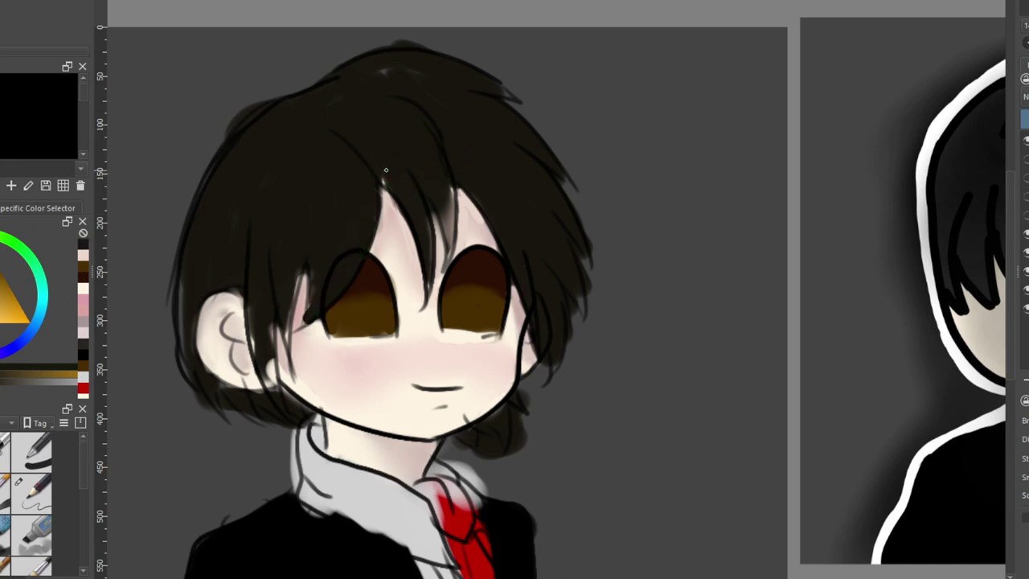
{"action": "left_click_drag", "start_coordinate": [451, 190], "coordinate": [448, 221]}
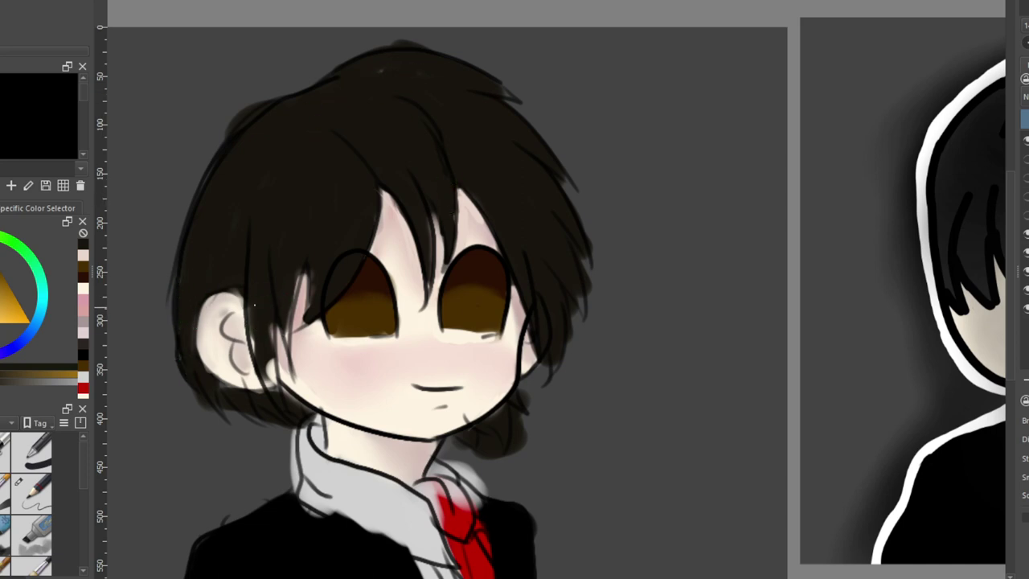
Paint the side hair strands between the ear and the cheek solid with the dark hair colour
{"action": "left_click_drag", "start_coordinate": [270, 385], "coordinate": [266, 313]}
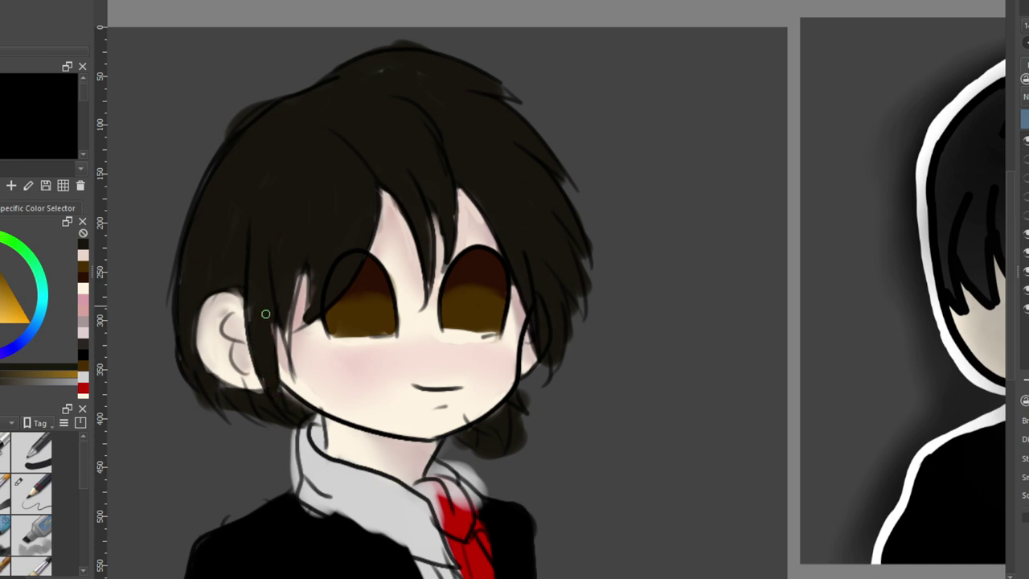
{"action": "left_click_drag", "start_coordinate": [287, 347], "coordinate": [291, 291]}
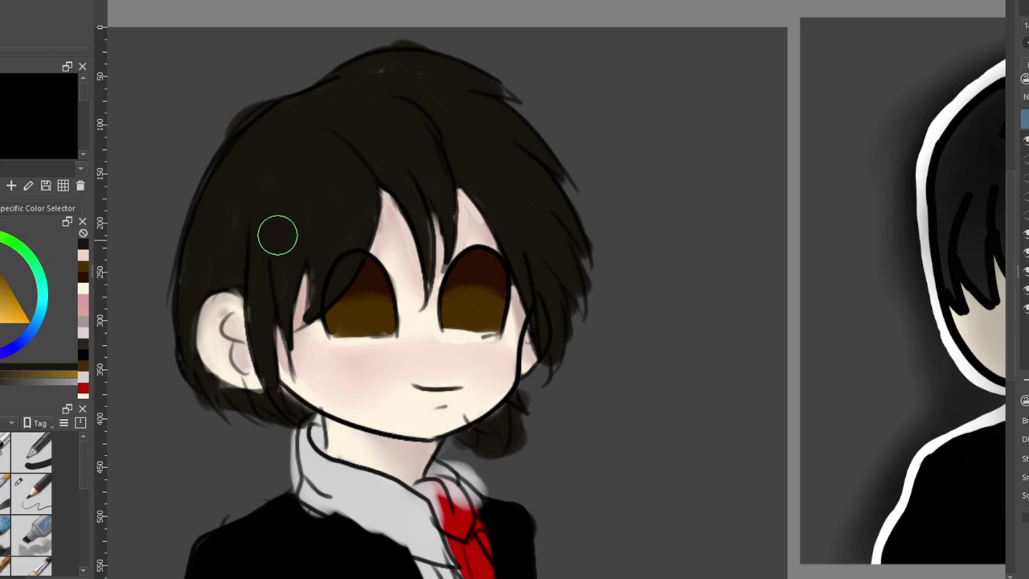
{"action": "scroll", "coordinate": [298, 377], "scroll_direction": "up", "scroll_amount": 3}
{"action": "mouse_move", "coordinate": [357, 77]}
{"action": "left_mouse_down"}
{"action": "mouse_move", "coordinate": [347, 194]}
{"action": "mouse_move", "coordinate": [319, 235]}
{"action": "mouse_move", "coordinate": [334, 225]}
{"action": "mouse_move", "coordinate": [296, 256]}
{"action": "mouse_move", "coordinate": [360, 177]}
{"action": "mouse_move", "coordinate": [349, 52]}
{"action": "left_mouse_up"}
{"action": "left_click_drag", "start_coordinate": [285, 241], "coordinate": [312, 345]}
{"action": "mouse_move", "coordinate": [288, 281]}
{"action": "left_mouse_down"}
{"action": "mouse_move", "coordinate": [308, 388]}
{"action": "mouse_move", "coordinate": [275, 264]}
{"action": "left_mouse_up"}
{"action": "left_click_drag", "start_coordinate": [309, 358], "coordinate": [264, 196]}
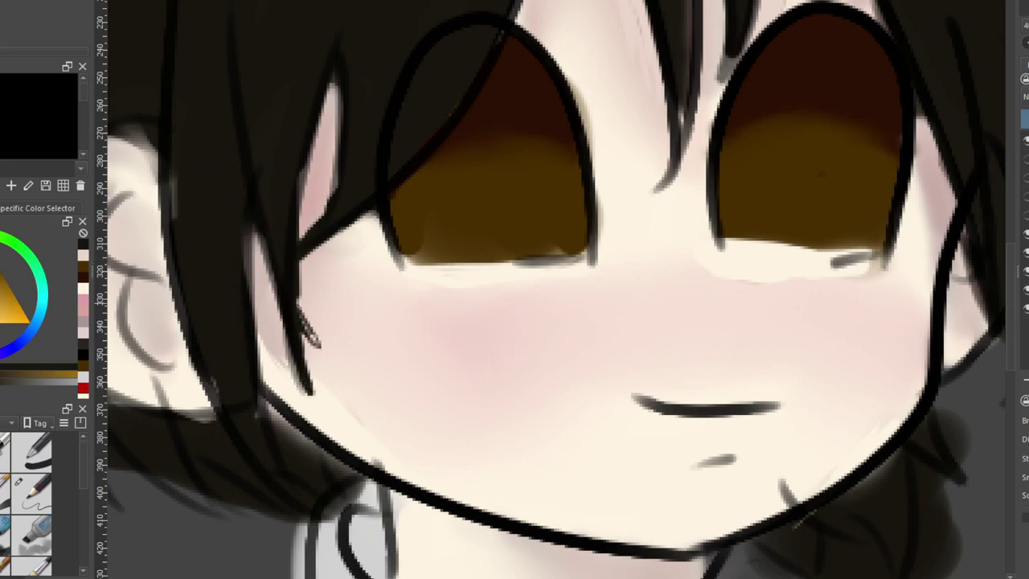
Add a pointed tip to the hair strand on the cheek and dark strand ends to the hair below the ear
{"action": "left_click_drag", "start_coordinate": [313, 336], "coordinate": [320, 346]}
{"action": "left_click_drag", "start_coordinate": [301, 319], "coordinate": [320, 347]}
{"action": "mouse_move", "coordinate": [295, 310]}
{"action": "left_mouse_down"}
{"action": "mouse_move", "coordinate": [300, 300]}
{"action": "mouse_move", "coordinate": [311, 331]}
{"action": "left_mouse_up"}
{"action": "mouse_move", "coordinate": [311, 330]}
{"action": "left_mouse_down"}
{"action": "mouse_move", "coordinate": [302, 314]}
{"action": "mouse_move", "coordinate": [307, 323]}
{"action": "left_mouse_up"}
{"action": "mouse_move", "coordinate": [279, 387]}
{"action": "left_mouse_down"}
{"action": "mouse_move", "coordinate": [291, 414]}
{"action": "mouse_move", "coordinate": [266, 396]}
{"action": "mouse_move", "coordinate": [269, 414]}
{"action": "mouse_move", "coordinate": [322, 471]}
{"action": "mouse_move", "coordinate": [351, 478]}
{"action": "left_mouse_up"}
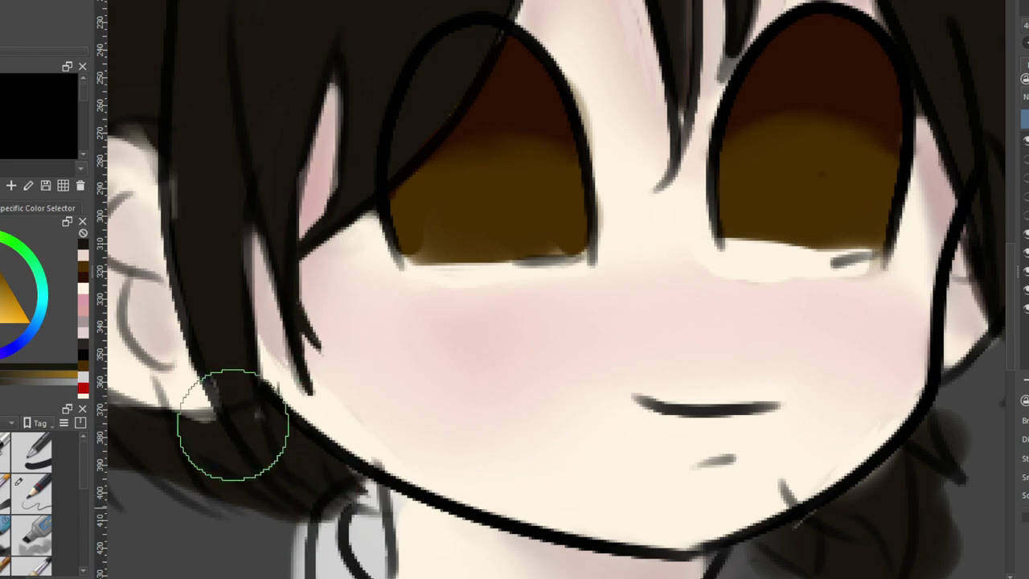
{"action": "left_click_drag", "start_coordinate": [175, 483], "coordinate": [209, 512]}
{"action": "left_click_drag", "start_coordinate": [174, 482], "coordinate": [223, 519]}
Examine the filled-in hair up close and in the whole portrait beside the neighbouring pictures
{"action": "scroll", "coordinate": [175, 447], "scroll_direction": "down", "scroll_amount": 8}
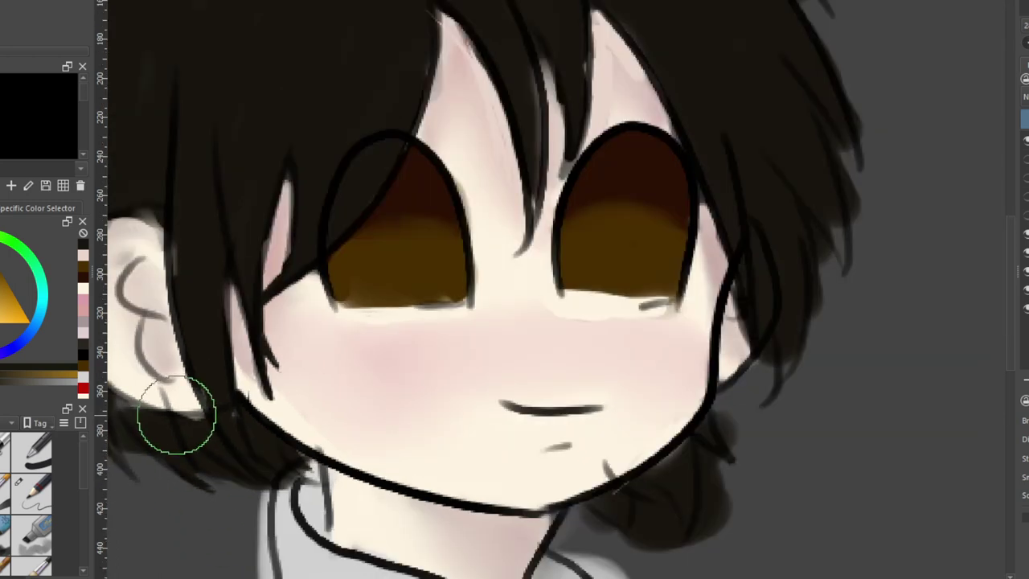
{"action": "scroll", "coordinate": [167, 384], "scroll_direction": "up", "scroll_amount": 3}
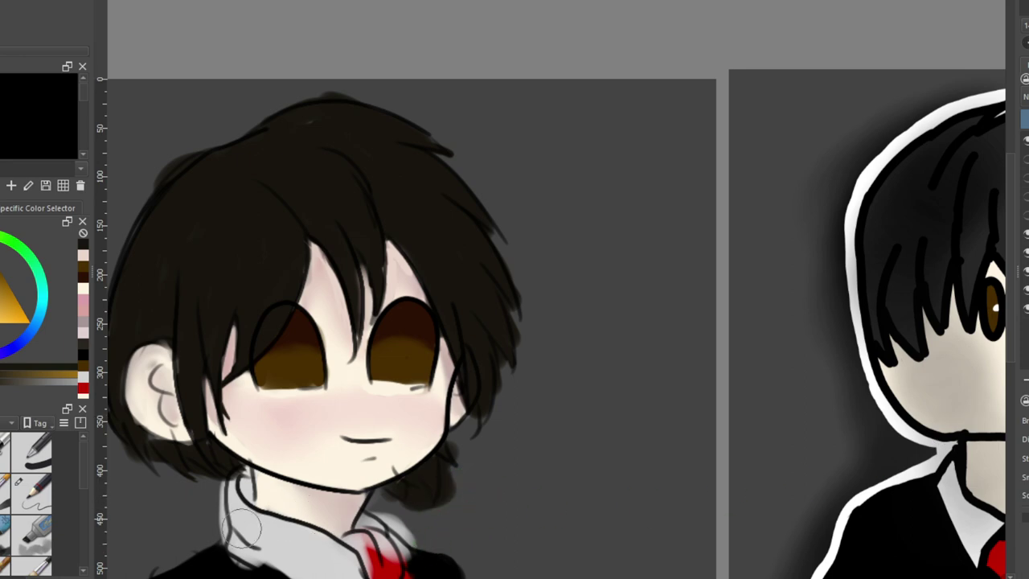
{"action": "scroll", "coordinate": [118, 416], "scroll_direction": "down", "scroll_amount": 2}
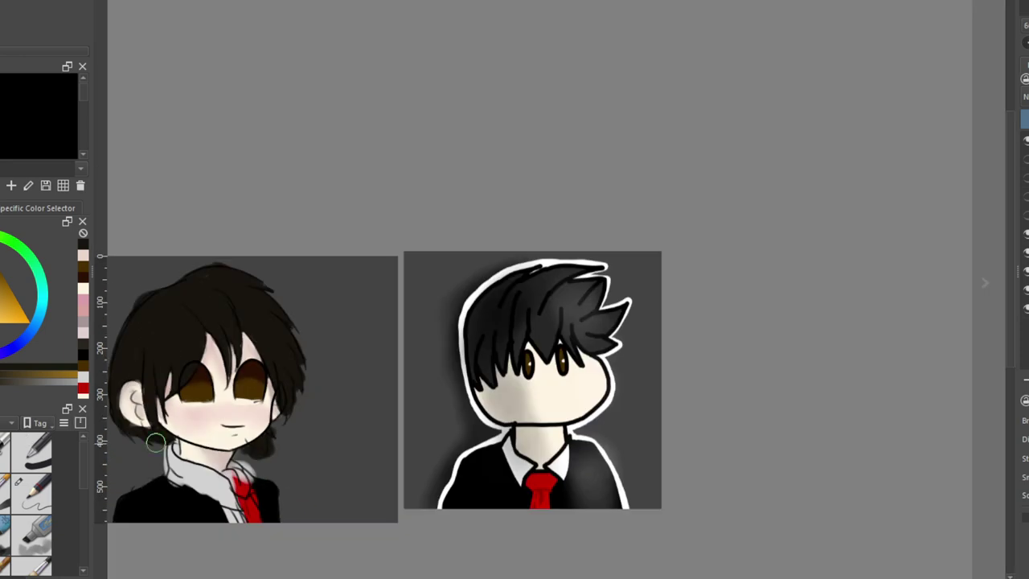
{"action": "scroll", "coordinate": [145, 437], "scroll_direction": "up", "scroll_amount": 3}
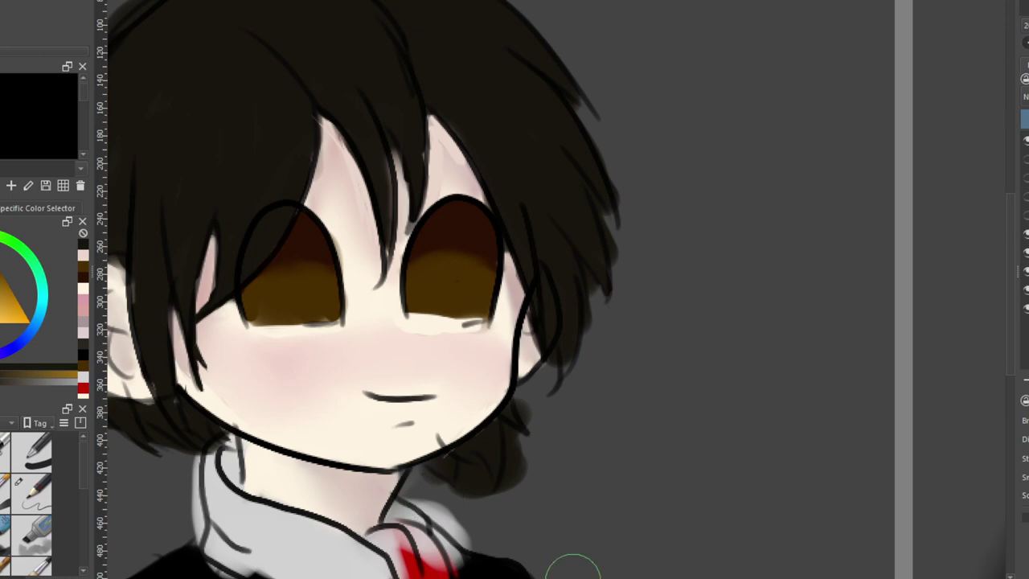
{"action": "scroll", "coordinate": [498, 156], "scroll_direction": "down", "scroll_amount": 2}
{"action": "scroll", "coordinate": [503, 94], "scroll_direction": "down", "scroll_amount": 4}
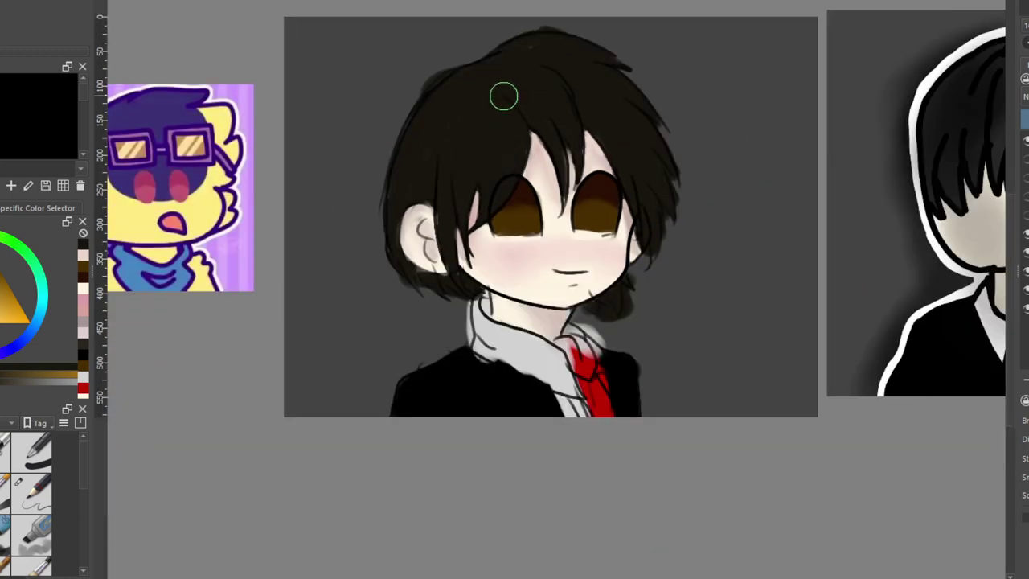
{"action": "scroll", "coordinate": [511, 83], "scroll_direction": "up", "scroll_amount": 3}
{"action": "scroll", "coordinate": [528, 96], "scroll_direction": "down", "scroll_amount": 3}
{"action": "scroll", "coordinate": [536, 103], "scroll_direction": "up", "scroll_amount": 5}
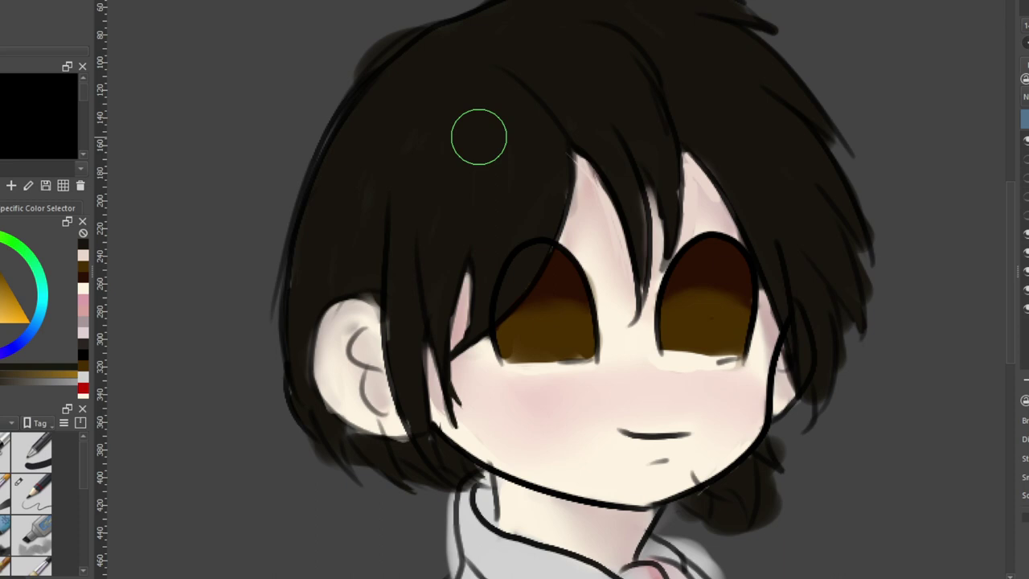
Try dark blue shading strokes on the hair above the ear
{"action": "left_click", "coordinate": [16, 117]}
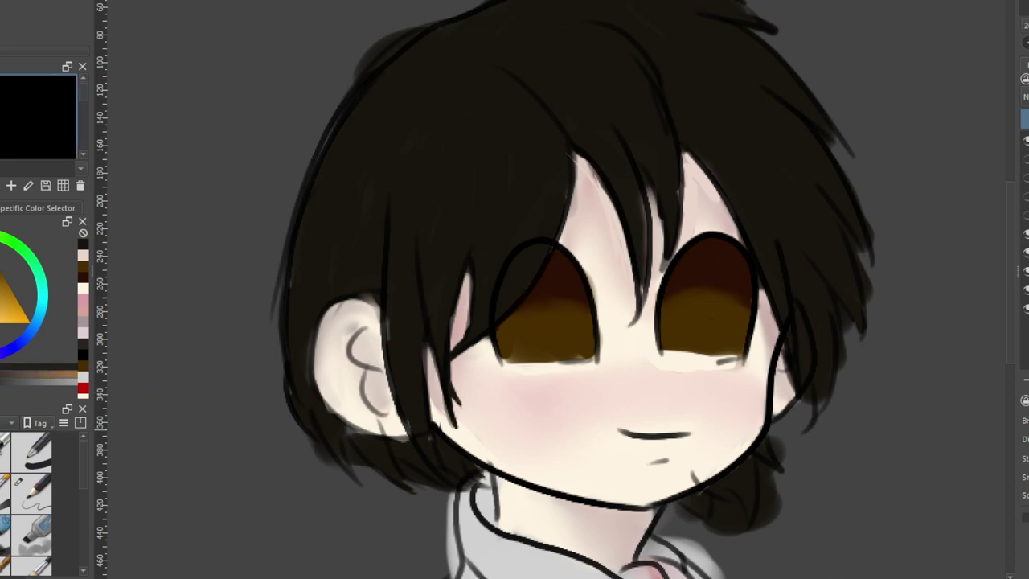
{"action": "left_click", "coordinate": [16, 116]}
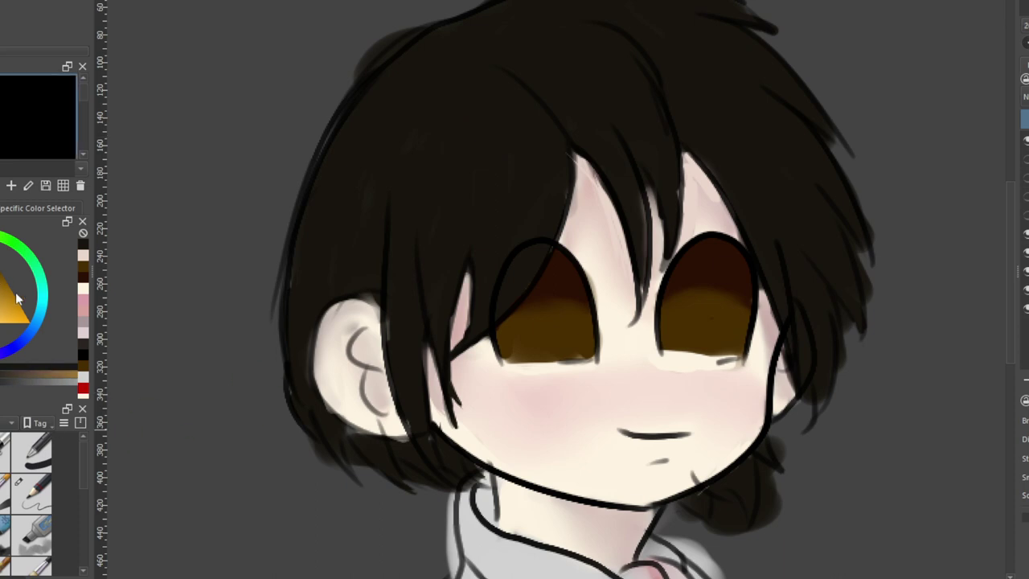
{"action": "left_click", "coordinate": [9, 357]}
{"action": "left_click", "coordinate": [49, 287]}
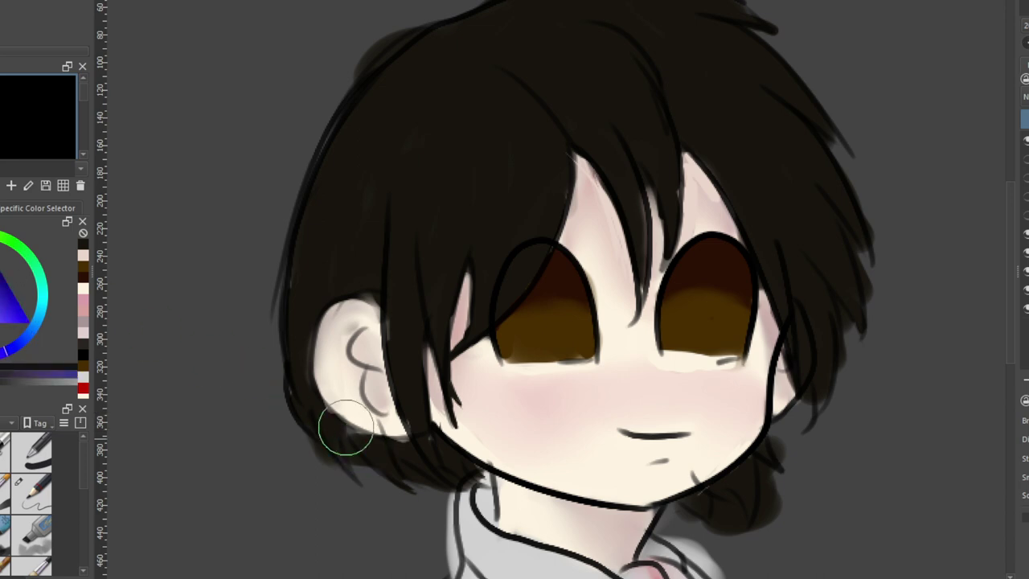
{"action": "left_click_drag", "start_coordinate": [324, 282], "coordinate": [354, 204]}
{"action": "left_click_drag", "start_coordinate": [312, 250], "coordinate": [386, 145]}
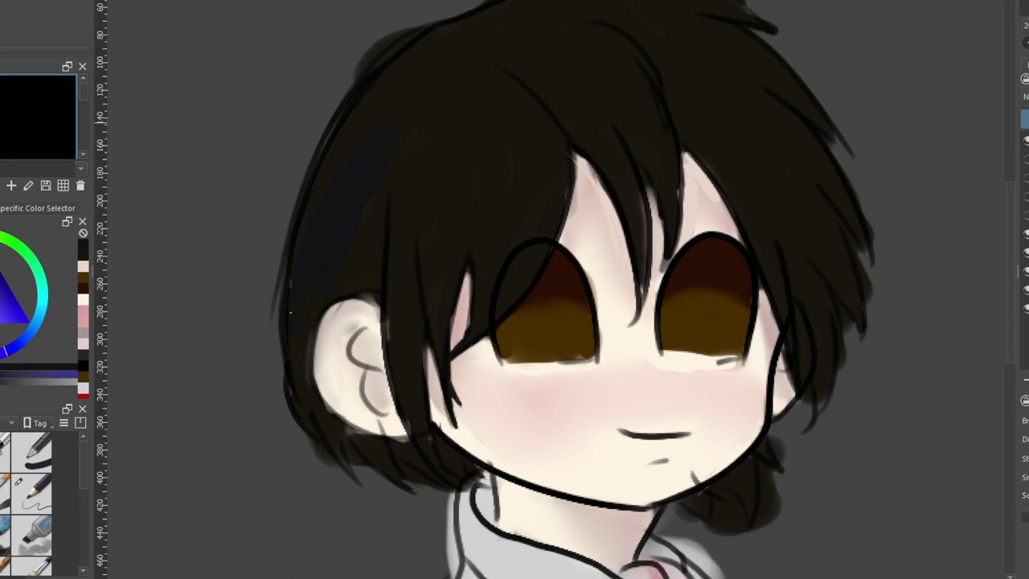
{"action": "left_click_drag", "start_coordinate": [302, 281], "coordinate": [400, 98]}
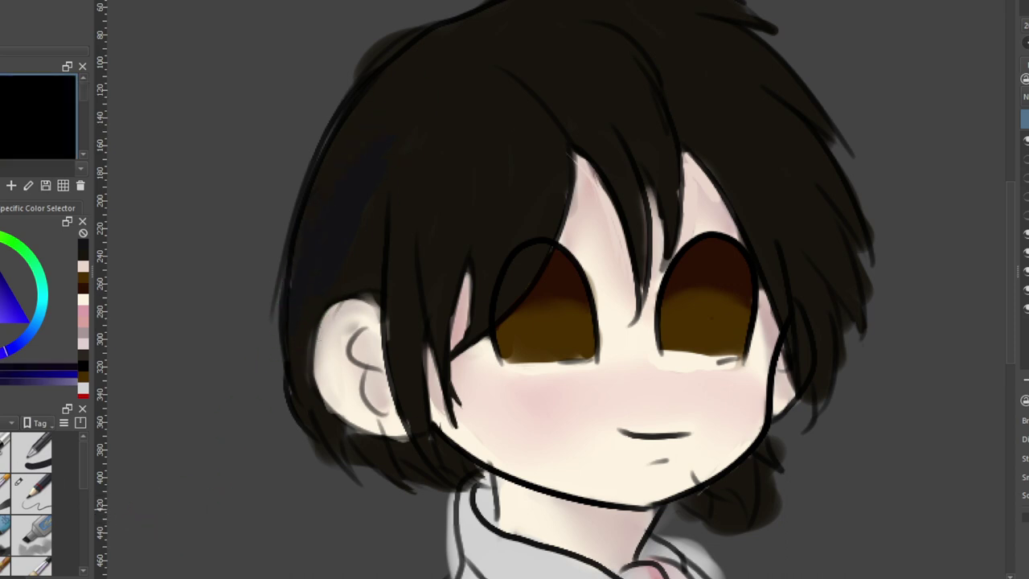
{"action": "left_click_drag", "start_coordinate": [398, 125], "coordinate": [318, 281]}
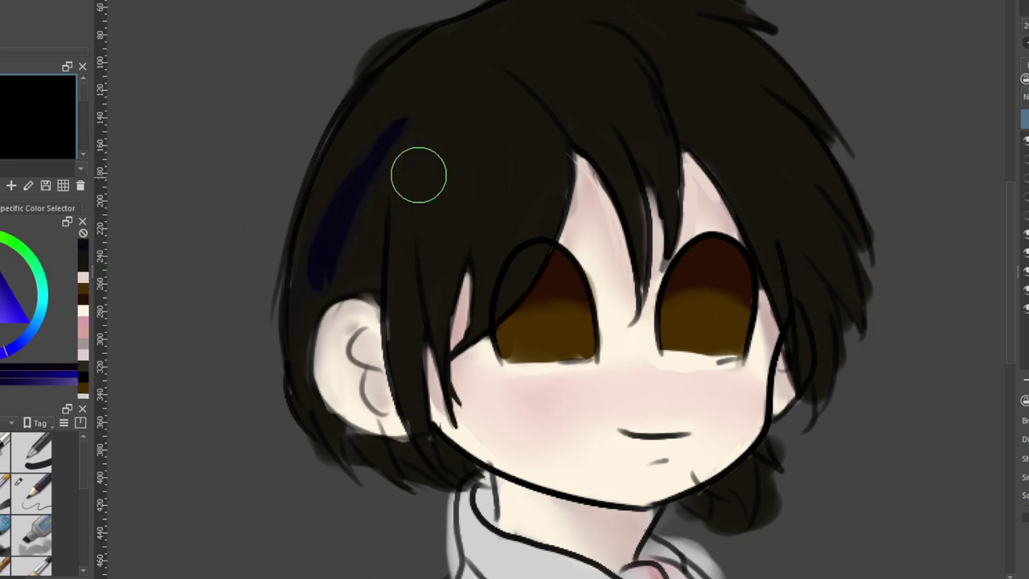
{"action": "mouse_move", "coordinate": [425, 135]}
{"action": "left_mouse_down"}
{"action": "mouse_move", "coordinate": [363, 257]}
{"action": "mouse_move", "coordinate": [355, 246]}
{"action": "left_mouse_up"}
{"action": "mouse_move", "coordinate": [410, 105]}
{"action": "left_mouse_down"}
{"action": "mouse_move", "coordinate": [354, 256]}
{"action": "mouse_move", "coordinate": [390, 135]}
{"action": "mouse_move", "coordinate": [397, 126]}
{"action": "mouse_move", "coordinate": [324, 299]}
{"action": "mouse_move", "coordinate": [308, 270]}
{"action": "mouse_move", "coordinate": [401, 98]}
{"action": "mouse_move", "coordinate": [316, 310]}
{"action": "left_mouse_up"}
{"action": "left_click_drag", "start_coordinate": [374, 113], "coordinate": [315, 215]}
Try very dark purple, blue and red strokes over the shading near the outer edge of the hair
{"action": "left_click", "coordinate": [2, 353]}
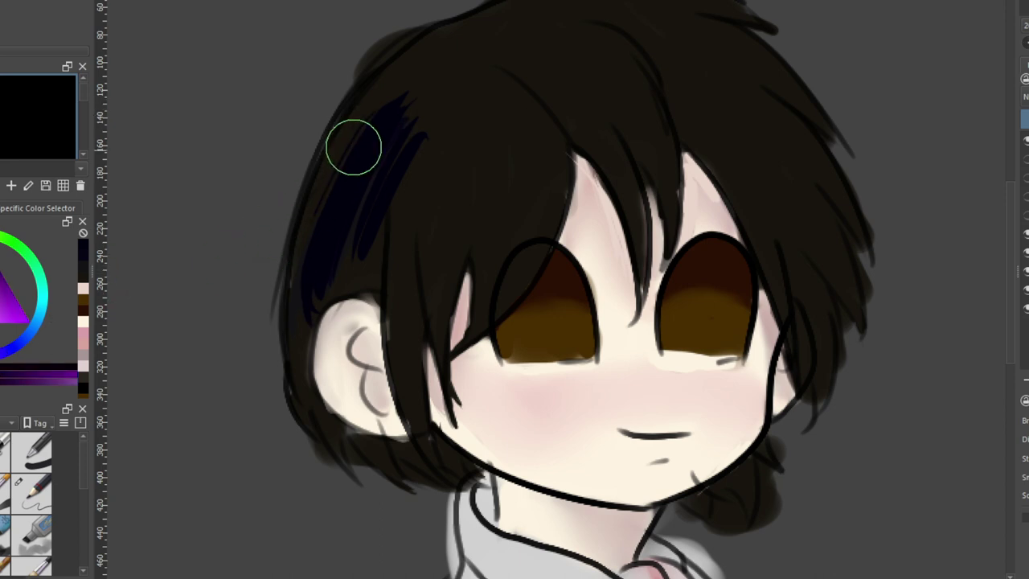
{"action": "left_click_drag", "start_coordinate": [388, 103], "coordinate": [312, 249]}
{"action": "left_click", "coordinate": [38, 329]}
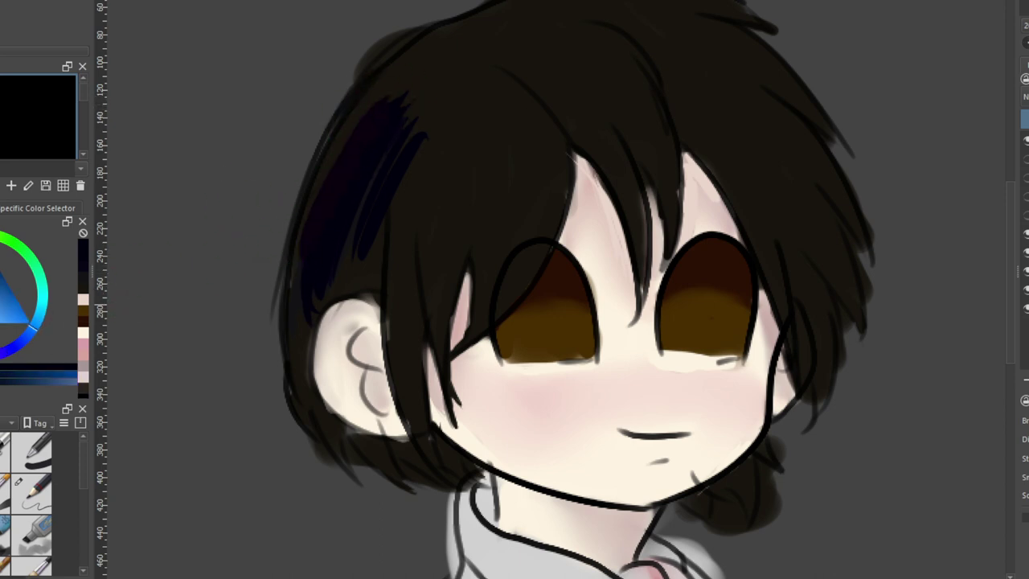
{"action": "left_click_drag", "start_coordinate": [366, 181], "coordinate": [303, 289]}
{"action": "left_click", "coordinate": [1, 295]}
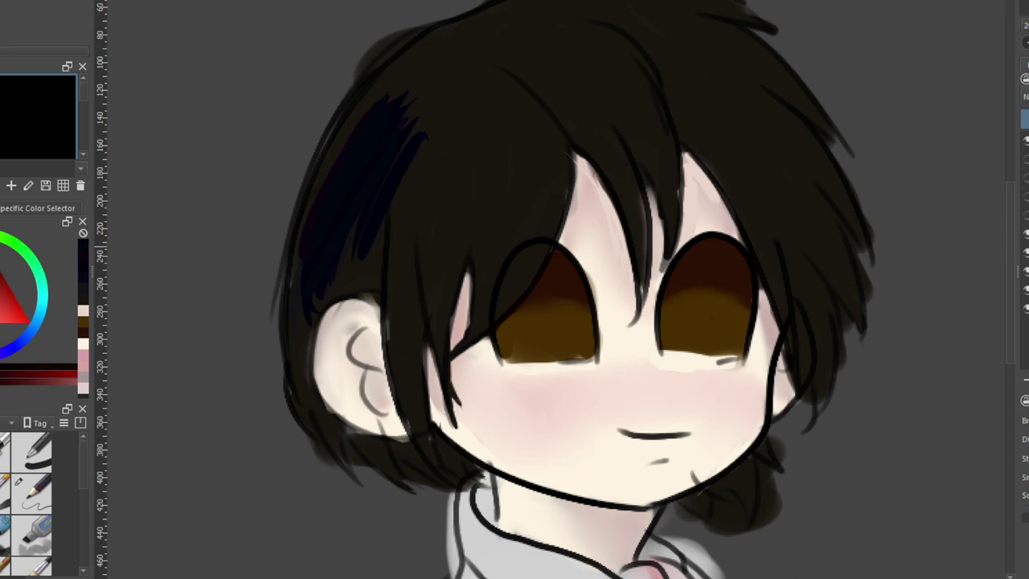
{"action": "mouse_move", "coordinate": [376, 103]}
{"action": "left_mouse_down"}
{"action": "mouse_move", "coordinate": [320, 245]}
{"action": "mouse_move", "coordinate": [294, 290]}
{"action": "left_mouse_up"}
{"action": "left_click_drag", "start_coordinate": [360, 122], "coordinate": [277, 312]}
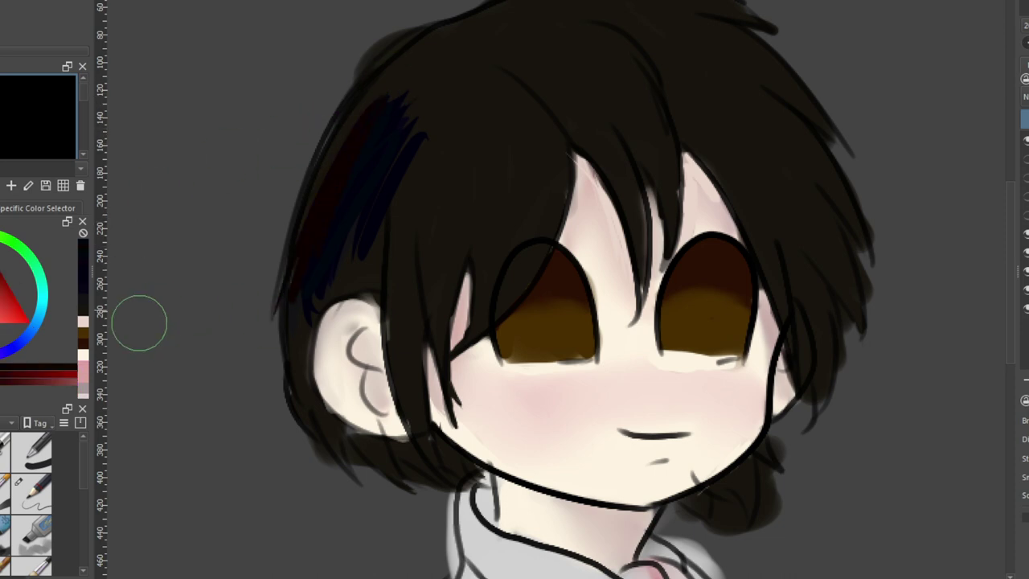
Try dark orange-brown strokes over the coloured shading on the hair above the ear
{"action": "left_click", "coordinate": [0, 265]}
{"action": "left_click_drag", "start_coordinate": [394, 132], "coordinate": [352, 239]}
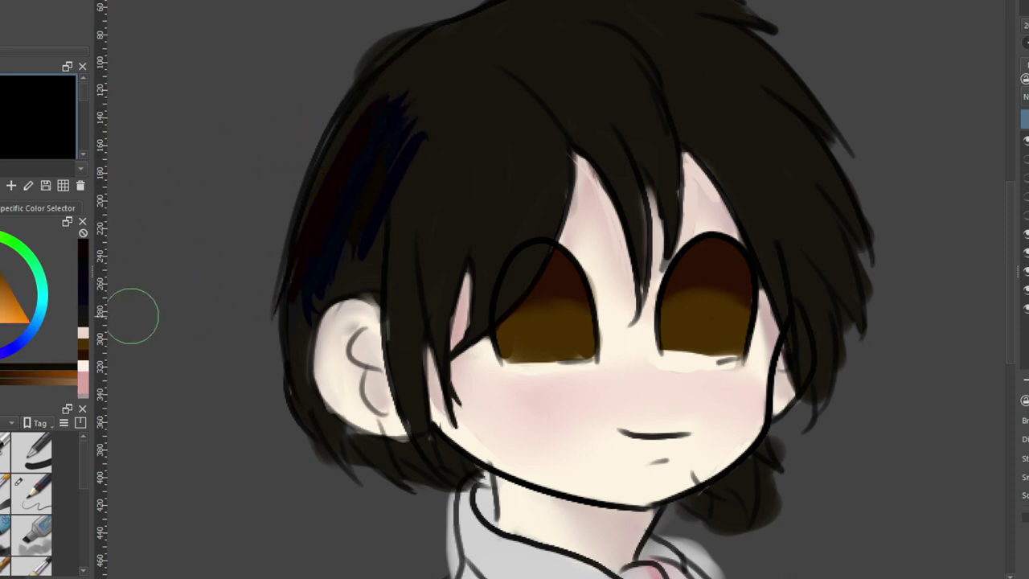
{"action": "left_click", "coordinate": [1, 320]}
{"action": "left_click_drag", "start_coordinate": [386, 114], "coordinate": [344, 240]}
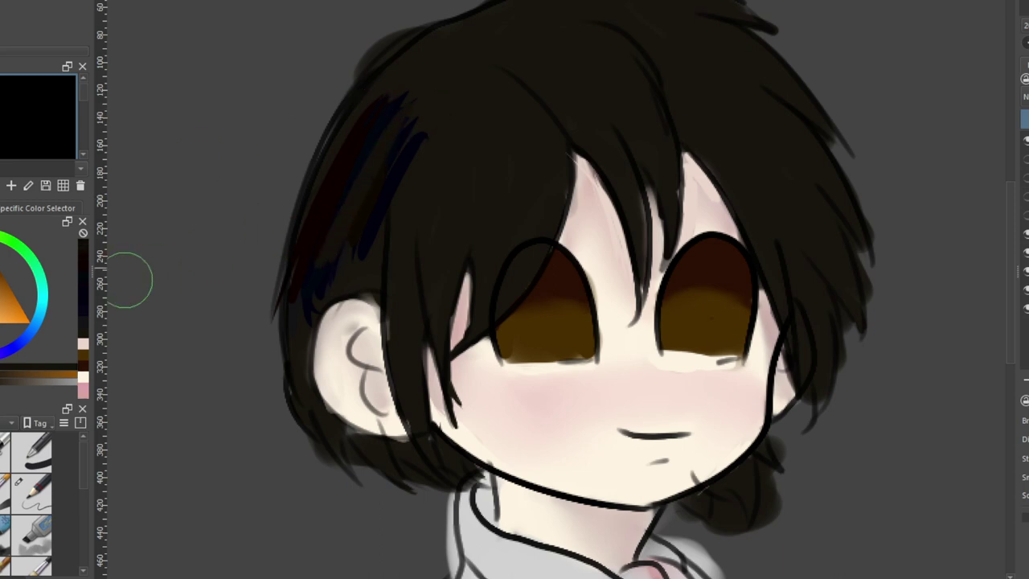
{"action": "left_click", "coordinate": [1, 320]}
{"action": "mouse_move", "coordinate": [437, 89]}
{"action": "left_mouse_down"}
{"action": "mouse_move", "coordinate": [362, 221]}
{"action": "mouse_move", "coordinate": [357, 181]}
{"action": "mouse_move", "coordinate": [390, 121]}
{"action": "left_mouse_up"}
Undo the coloured test strokes on the hair above the ear
{"action": "key", "text": "ctrl+z"}
{"action": "key", "text": "ctrl+z"}
{"action": "key", "text": "ctrl+z"}
{"action": "key", "text": "ctrl+z"}
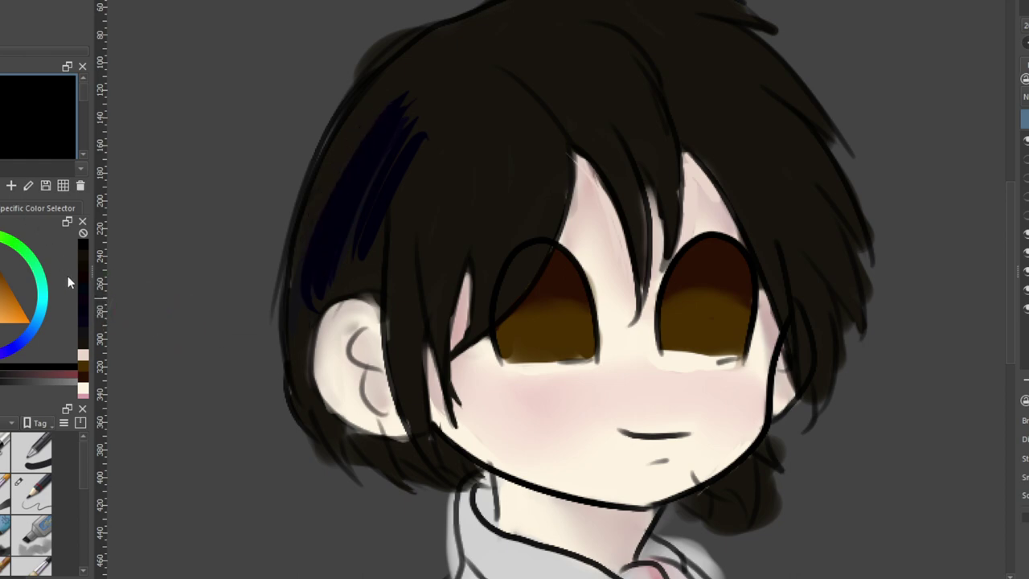
{"action": "key", "text": "ctrl+z"}
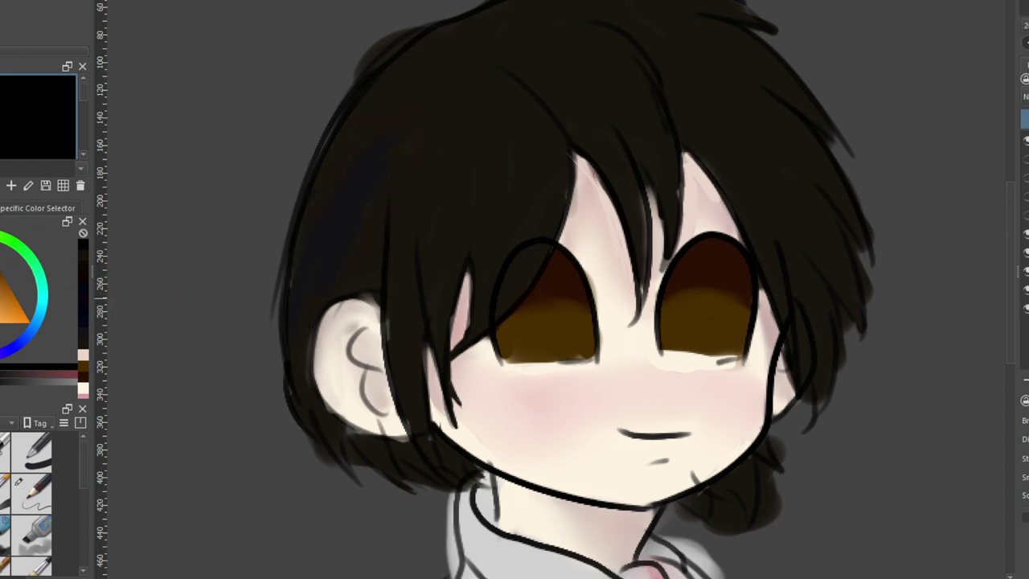
{"action": "left_click", "coordinate": [40, 375]}
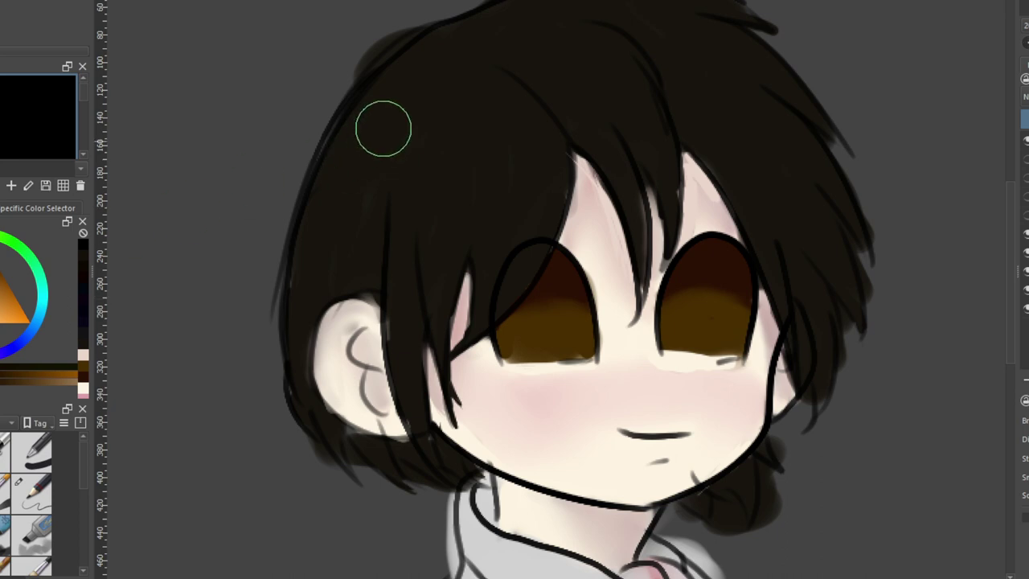
Try very dark brown and near-black strokes on the hair above the ear
{"action": "left_click_drag", "start_coordinate": [383, 126], "coordinate": [352, 213]}
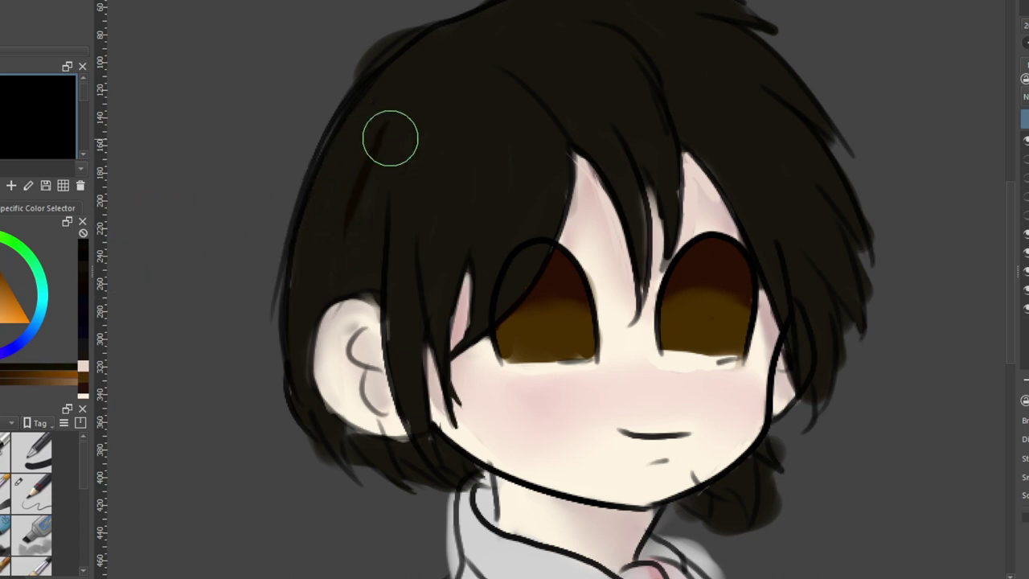
{"action": "left_click_drag", "start_coordinate": [385, 126], "coordinate": [338, 240]}
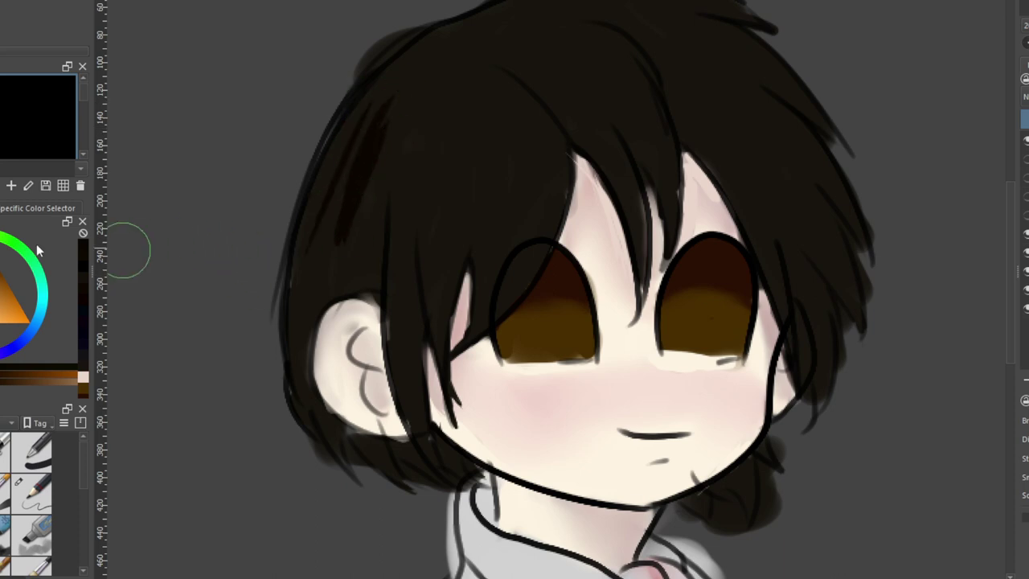
{"action": "left_click", "coordinate": [2, 243]}
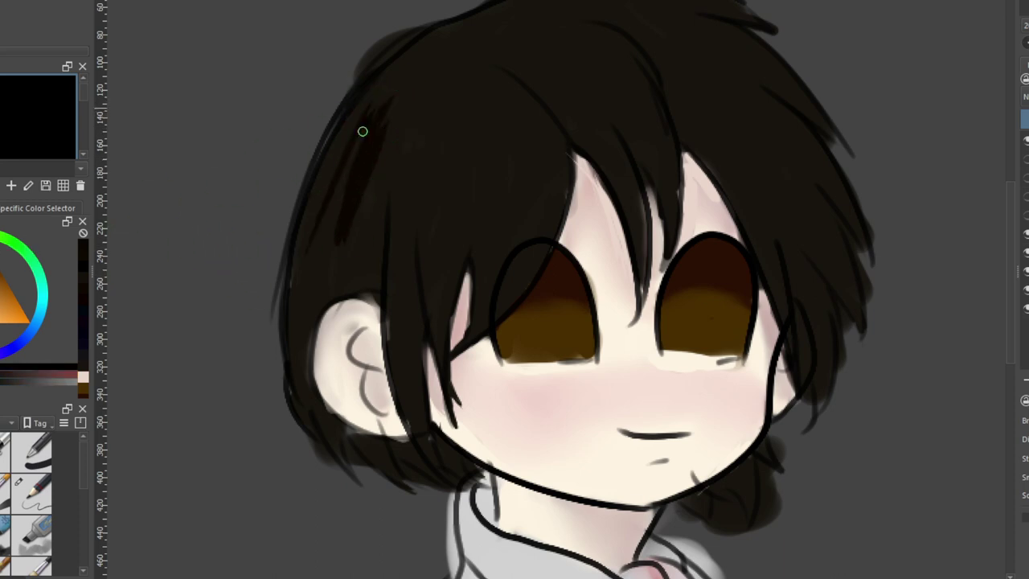
{"action": "left_click_drag", "start_coordinate": [363, 130], "coordinate": [325, 219]}
{"action": "left_click_drag", "start_coordinate": [367, 119], "coordinate": [312, 271]}
Undo the dark test strokes above the ear
{"action": "key", "text": "ctrl+z"}
{"action": "key", "text": "ctrl+z"}
{"action": "key", "text": "ctrl+z"}
{"action": "key", "text": "ctrl+z"}
{"action": "key", "text": "ctrl+z"}
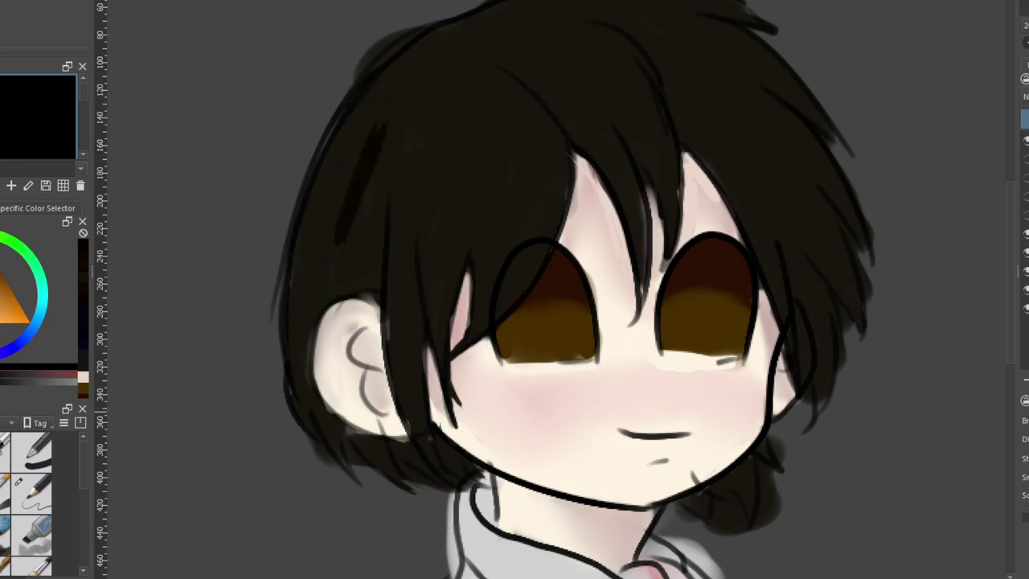
Mirror the canvas view and paint black shading into the far-side hair tuft beneath the jawline
{"action": "scroll", "coordinate": [1012, 237], "scroll_direction": "down", "scroll_amount": 2}
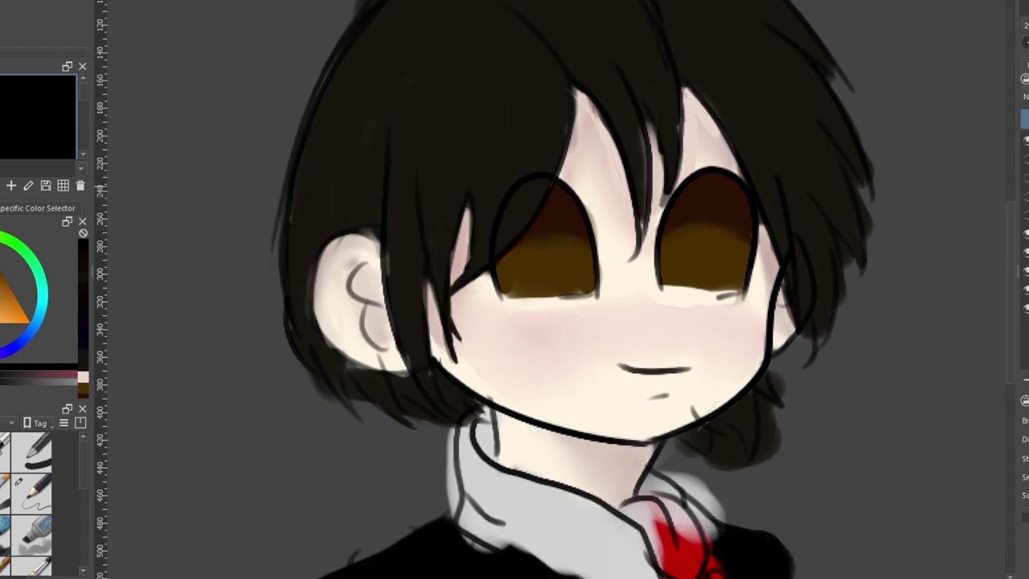
{"action": "key", "text": "m"}
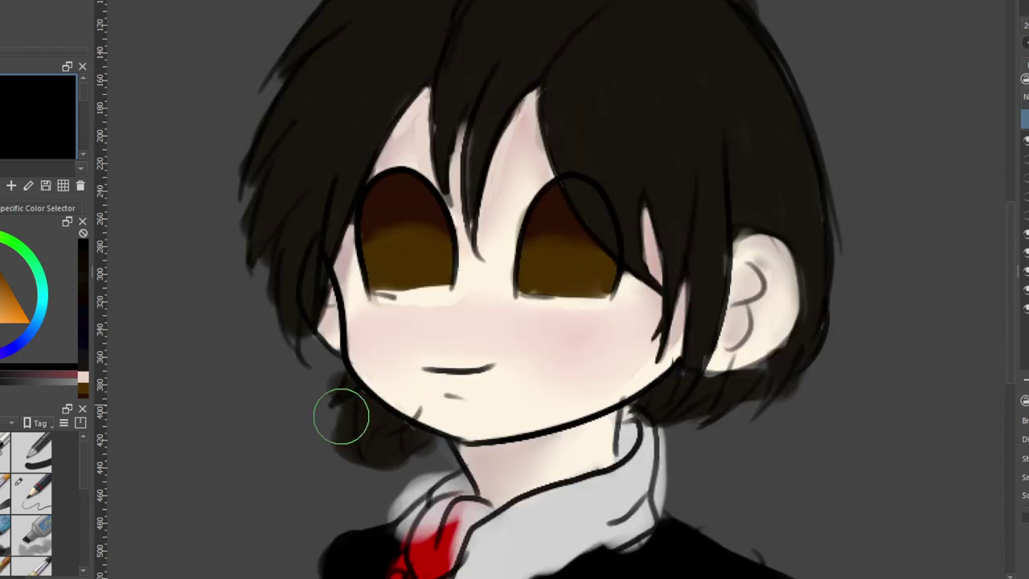
{"action": "scroll", "coordinate": [372, 470], "scroll_direction": "up", "scroll_amount": 4}
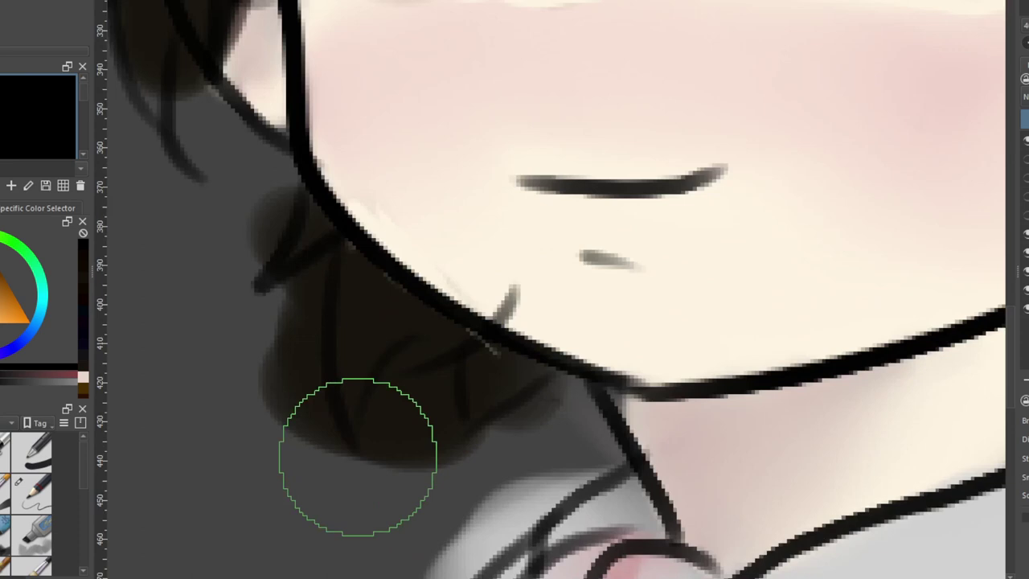
{"action": "key", "text": "slash"}
{"action": "mouse_move", "coordinate": [480, 357]}
{"action": "left_mouse_down"}
{"action": "mouse_move", "coordinate": [467, 382]}
{"action": "mouse_move", "coordinate": [473, 373]}
{"action": "left_mouse_up"}
{"action": "mouse_move", "coordinate": [473, 375]}
{"action": "left_mouse_down"}
{"action": "mouse_move", "coordinate": [468, 424]}
{"action": "mouse_move", "coordinate": [543, 377]}
{"action": "mouse_move", "coordinate": [488, 352]}
{"action": "mouse_move", "coordinate": [536, 368]}
{"action": "mouse_move", "coordinate": [482, 382]}
{"action": "mouse_move", "coordinate": [495, 362]}
{"action": "left_mouse_up"}
{"action": "mouse_move", "coordinate": [466, 402]}
{"action": "left_mouse_down"}
{"action": "mouse_move", "coordinate": [458, 452]}
{"action": "mouse_move", "coordinate": [507, 388]}
{"action": "mouse_move", "coordinate": [501, 397]}
{"action": "mouse_move", "coordinate": [486, 378]}
{"action": "mouse_move", "coordinate": [497, 363]}
{"action": "mouse_move", "coordinate": [357, 283]}
{"action": "left_mouse_up"}
{"action": "left_click_drag", "start_coordinate": [344, 241], "coordinate": [336, 361]}
{"action": "mouse_move", "coordinate": [359, 441]}
{"action": "left_mouse_down"}
{"action": "mouse_move", "coordinate": [354, 315]}
{"action": "mouse_move", "coordinate": [350, 354]}
{"action": "mouse_move", "coordinate": [347, 344]}
{"action": "mouse_move", "coordinate": [371, 277]}
{"action": "mouse_move", "coordinate": [368, 303]}
{"action": "mouse_move", "coordinate": [441, 339]}
{"action": "mouse_move", "coordinate": [400, 366]}
{"action": "mouse_move", "coordinate": [441, 339]}
{"action": "mouse_move", "coordinate": [438, 354]}
{"action": "mouse_move", "coordinate": [397, 369]}
{"action": "mouse_move", "coordinate": [435, 340]}
{"action": "mouse_move", "coordinate": [376, 359]}
{"action": "mouse_move", "coordinate": [359, 407]}
{"action": "left_mouse_up"}
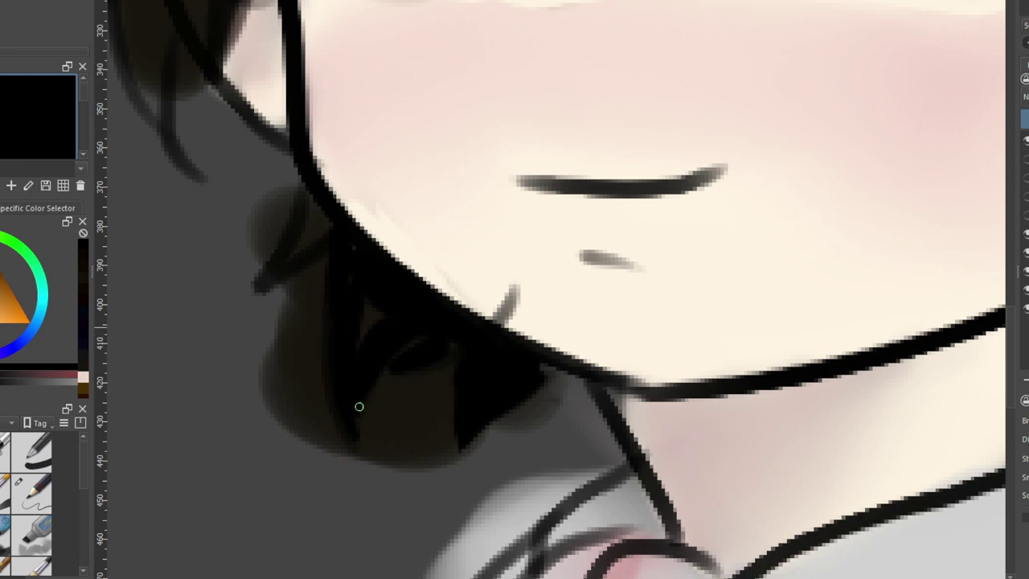
{"action": "mouse_move", "coordinate": [332, 241]}
{"action": "left_mouse_down"}
{"action": "mouse_move", "coordinate": [276, 274]}
{"action": "mouse_move", "coordinate": [309, 228]}
{"action": "left_mouse_up"}
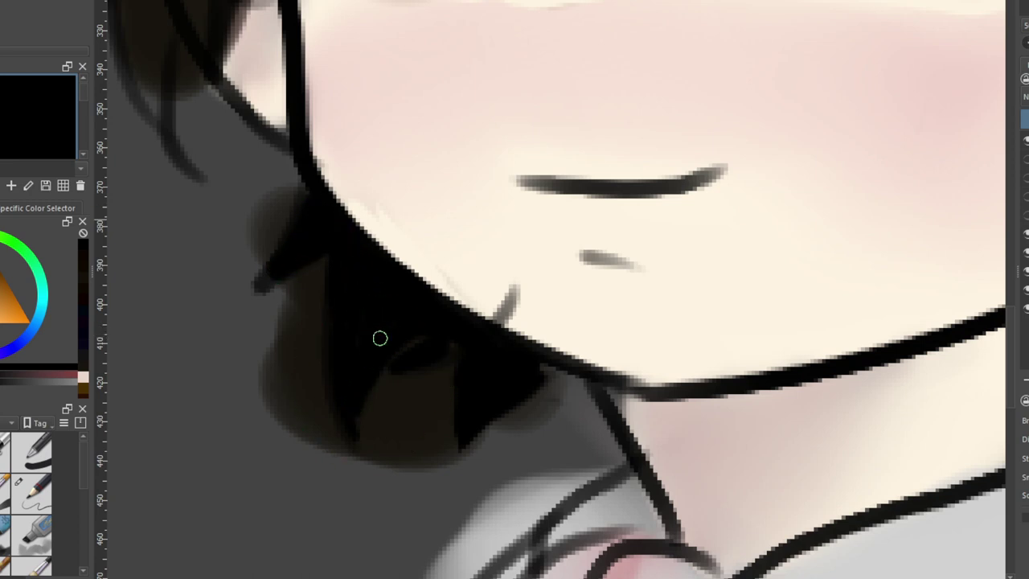
{"action": "left_click_drag", "start_coordinate": [380, 338], "coordinate": [352, 336]}
Paint black shading on the hair below the near ear, between the jawline and the collar
{"action": "scroll", "coordinate": [347, 289], "scroll_direction": "down", "scroll_amount": 3}
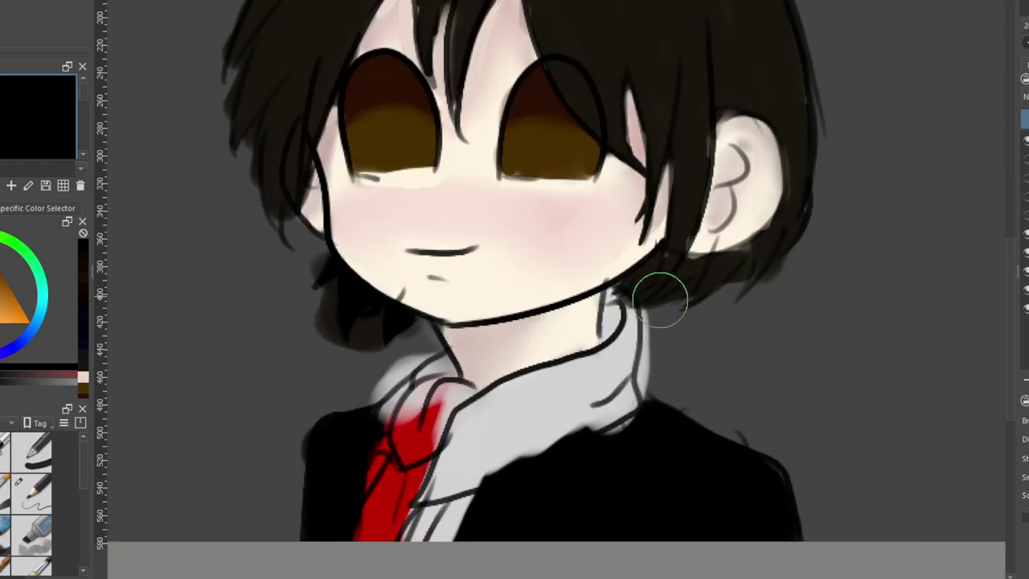
{"action": "left_click_drag", "start_coordinate": [657, 263], "coordinate": [642, 283]}
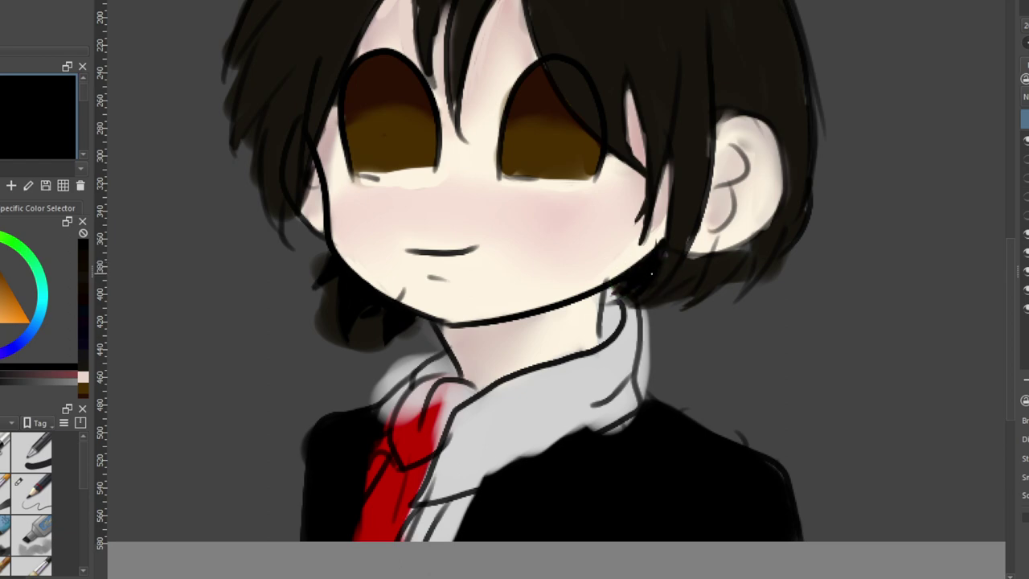
{"action": "left_click_drag", "start_coordinate": [648, 271], "coordinate": [629, 279]}
{"action": "scroll", "coordinate": [708, 288], "scroll_direction": "up", "scroll_amount": 5}
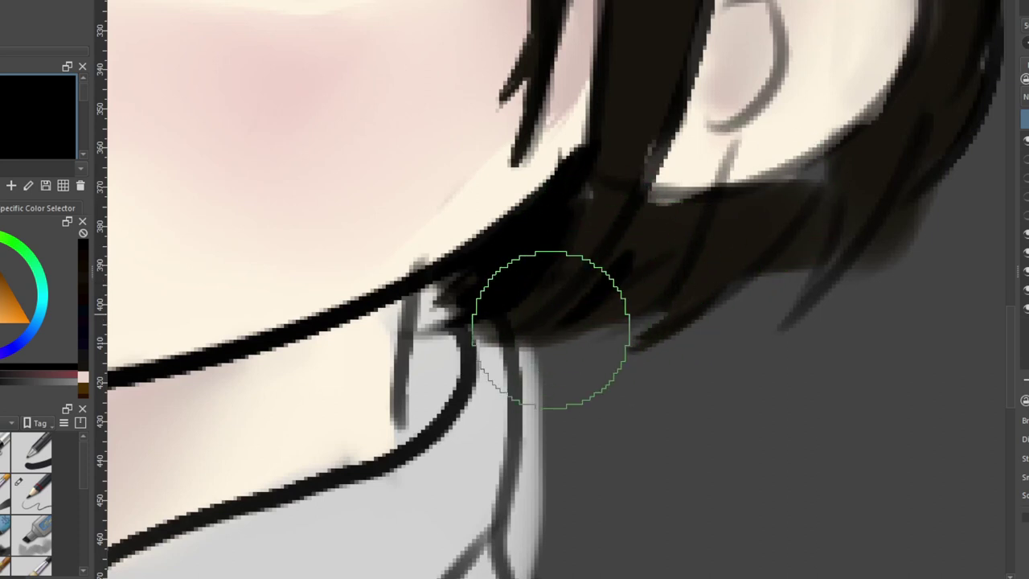
{"action": "left_click_drag", "start_coordinate": [551, 329], "coordinate": [564, 313]}
{"action": "mouse_move", "coordinate": [648, 206]}
{"action": "left_mouse_down"}
{"action": "mouse_move", "coordinate": [607, 290]}
{"action": "mouse_move", "coordinate": [582, 308]}
{"action": "left_mouse_up"}
{"action": "left_click_drag", "start_coordinate": [667, 213], "coordinate": [651, 246]}
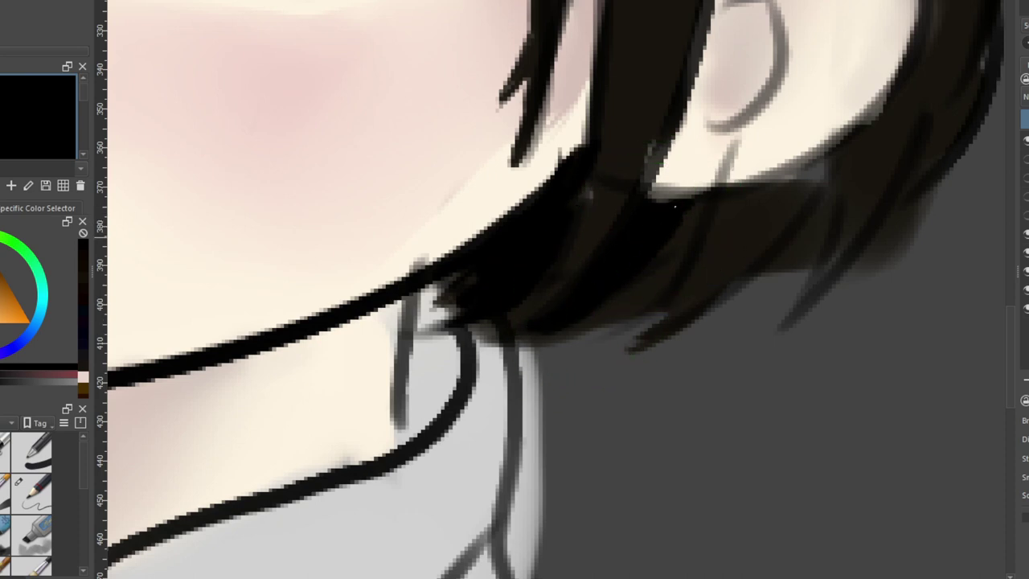
{"action": "mouse_move", "coordinate": [692, 203]}
{"action": "left_mouse_down"}
{"action": "mouse_move", "coordinate": [657, 280]}
{"action": "mouse_move", "coordinate": [671, 262]}
{"action": "mouse_move", "coordinate": [607, 321]}
{"action": "mouse_move", "coordinate": [681, 240]}
{"action": "left_mouse_up"}
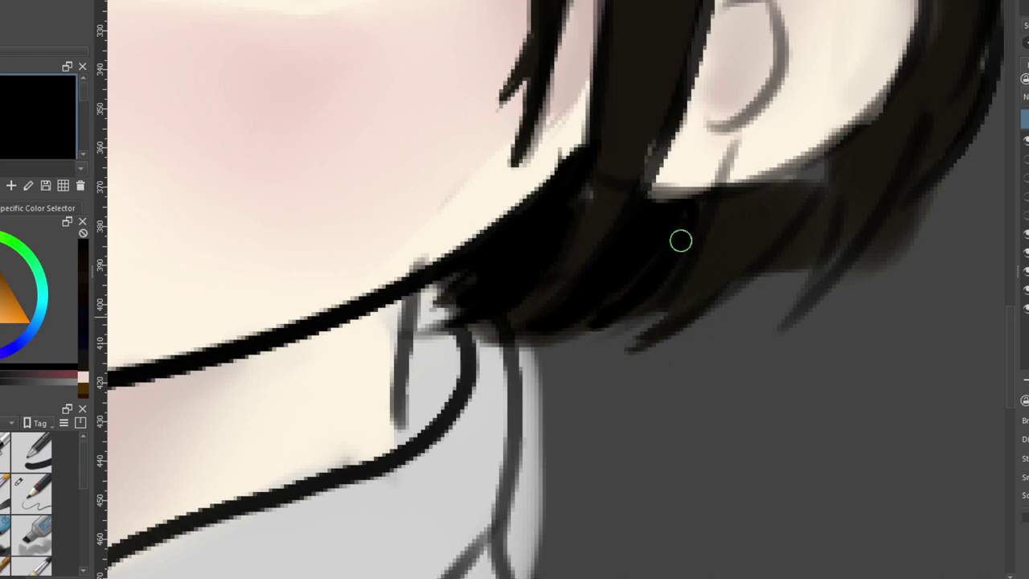
{"action": "mouse_move", "coordinate": [703, 207]}
{"action": "left_mouse_down"}
{"action": "mouse_move", "coordinate": [686, 245]}
{"action": "mouse_move", "coordinate": [634, 278]}
{"action": "mouse_move", "coordinate": [605, 315]}
{"action": "mouse_move", "coordinate": [634, 297]}
{"action": "mouse_move", "coordinate": [620, 285]}
{"action": "mouse_move", "coordinate": [612, 324]}
{"action": "mouse_move", "coordinate": [580, 343]}
{"action": "left_mouse_up"}
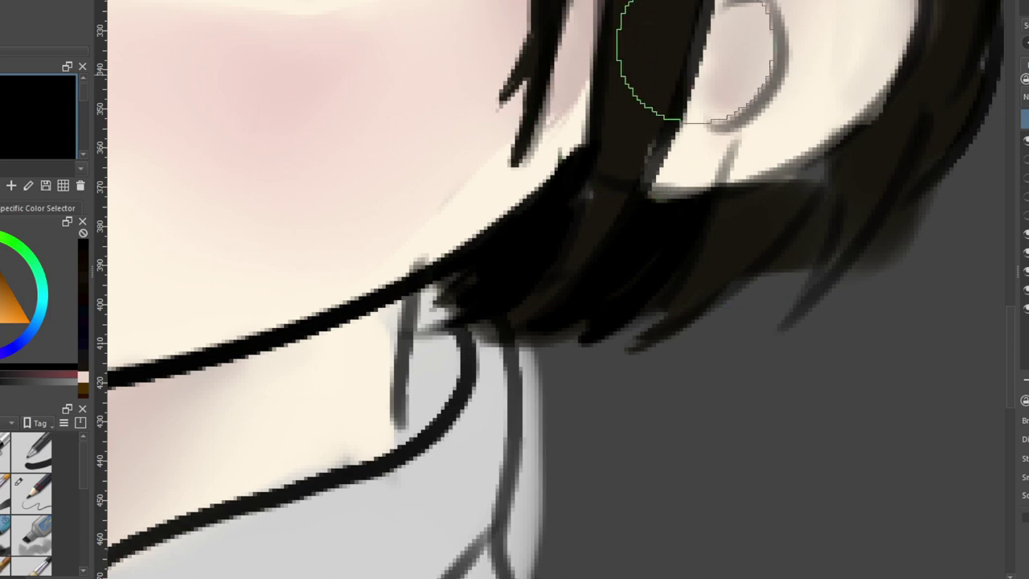
Extend the black shading over the strands at the back of the head, below and behind the near ear
{"action": "mouse_move", "coordinate": [824, 200]}
{"action": "left_mouse_down"}
{"action": "mouse_move", "coordinate": [828, 161]}
{"action": "mouse_move", "coordinate": [778, 209]}
{"action": "left_mouse_up"}
{"action": "left_click_drag", "start_coordinate": [818, 175], "coordinate": [730, 271]}
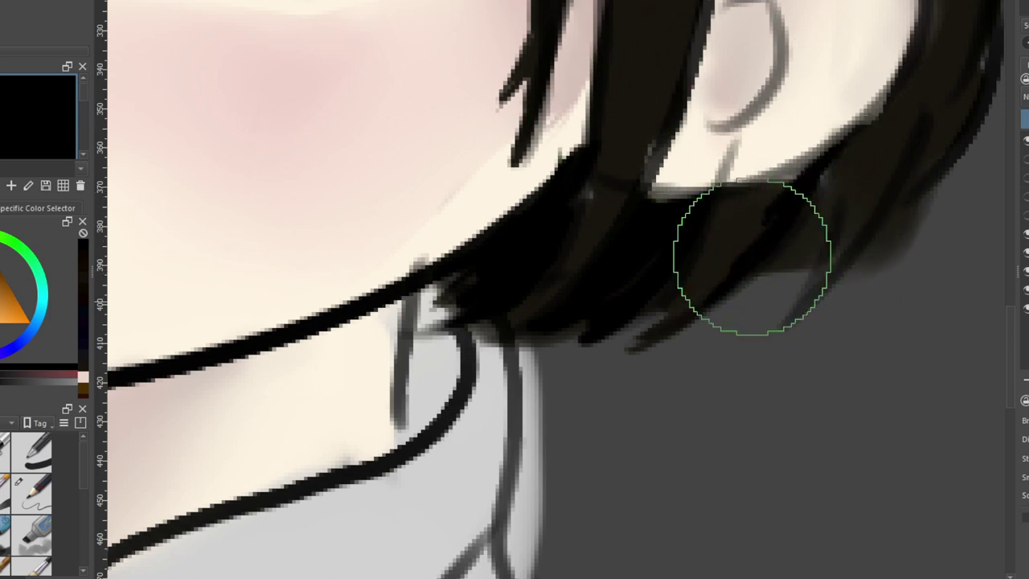
{"action": "mouse_move", "coordinate": [768, 235]}
{"action": "left_mouse_down"}
{"action": "mouse_move", "coordinate": [840, 136]}
{"action": "mouse_move", "coordinate": [816, 245]}
{"action": "left_mouse_up"}
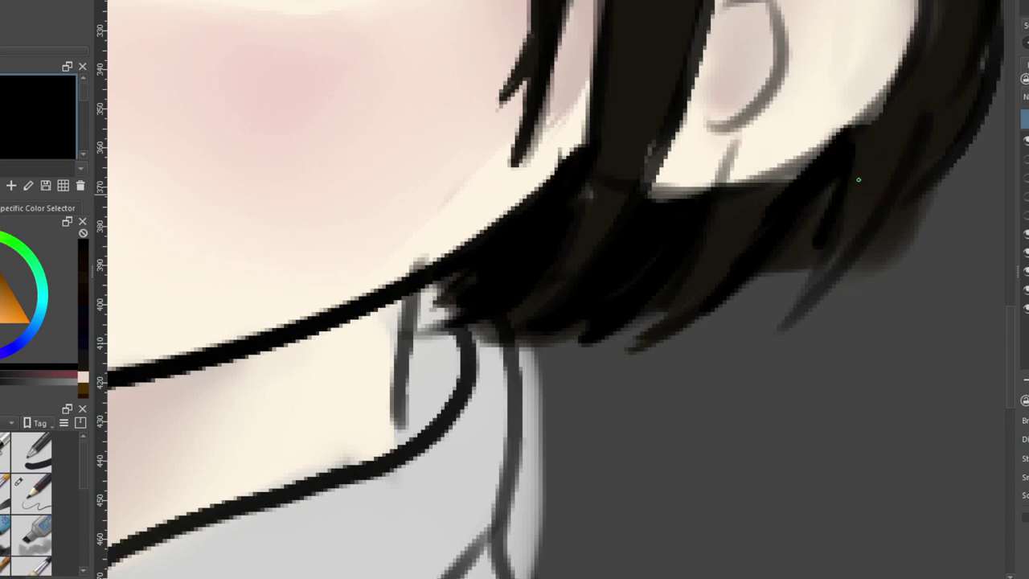
{"action": "left_click_drag", "start_coordinate": [857, 178], "coordinate": [791, 306]}
{"action": "mouse_move", "coordinate": [849, 207]}
{"action": "left_mouse_down"}
{"action": "mouse_move", "coordinate": [857, 145]}
{"action": "mouse_move", "coordinate": [863, 207]}
{"action": "mouse_move", "coordinate": [841, 249]}
{"action": "left_mouse_up"}
{"action": "mouse_move", "coordinate": [840, 249]}
{"action": "left_mouse_down"}
{"action": "mouse_move", "coordinate": [903, 128]}
{"action": "mouse_move", "coordinate": [879, 196]}
{"action": "left_mouse_up"}
{"action": "left_click_drag", "start_coordinate": [903, 90], "coordinate": [865, 179]}
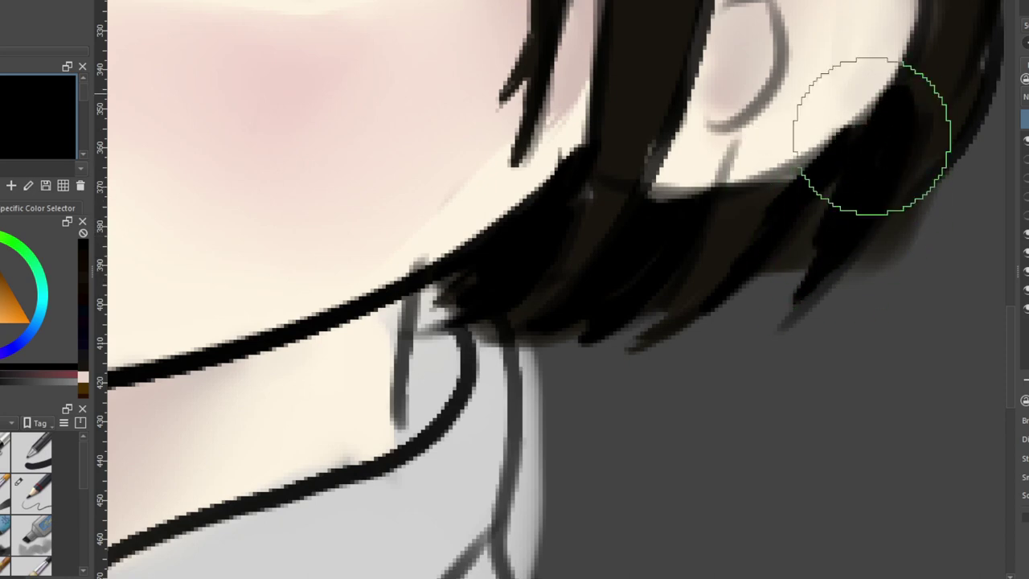
{"action": "mouse_move", "coordinate": [871, 136]}
{"action": "left_mouse_down"}
{"action": "mouse_move", "coordinate": [893, 106]}
{"action": "mouse_move", "coordinate": [904, 116]}
{"action": "mouse_move", "coordinate": [902, 151]}
{"action": "mouse_move", "coordinate": [947, 130]}
{"action": "mouse_move", "coordinate": [990, 46]}
{"action": "mouse_move", "coordinate": [958, 104]}
{"action": "mouse_move", "coordinate": [947, 93]}
{"action": "mouse_move", "coordinate": [949, 56]}
{"action": "mouse_move", "coordinate": [913, 105]}
{"action": "left_mouse_up"}
{"action": "key", "text": "/"}
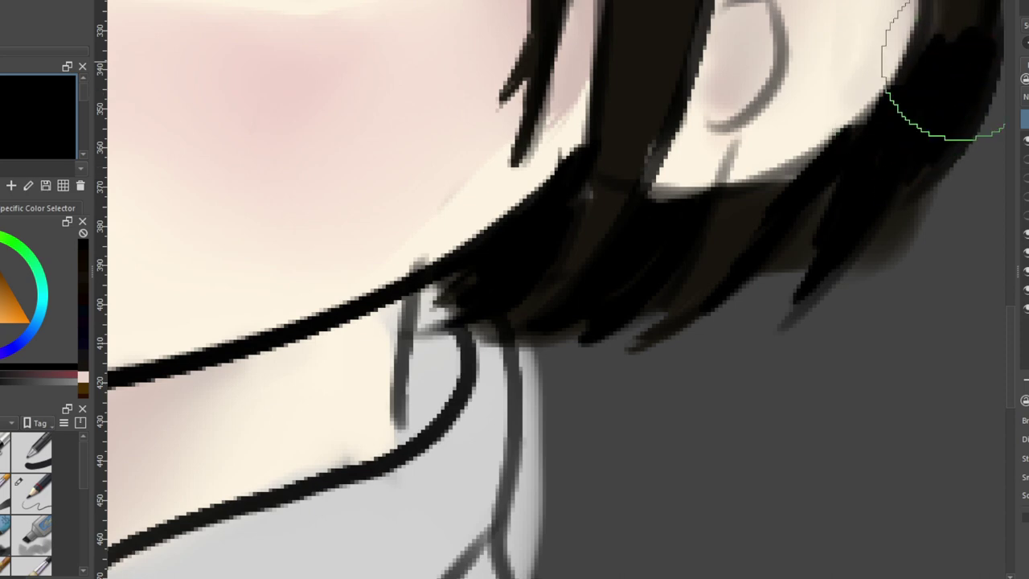
Mirror the view back and add black accents around the near ear, the fringe parting and the far-side strands
{"action": "scroll", "coordinate": [958, 6], "scroll_direction": "down", "scroll_amount": 3}
{"action": "key", "text": "m"}
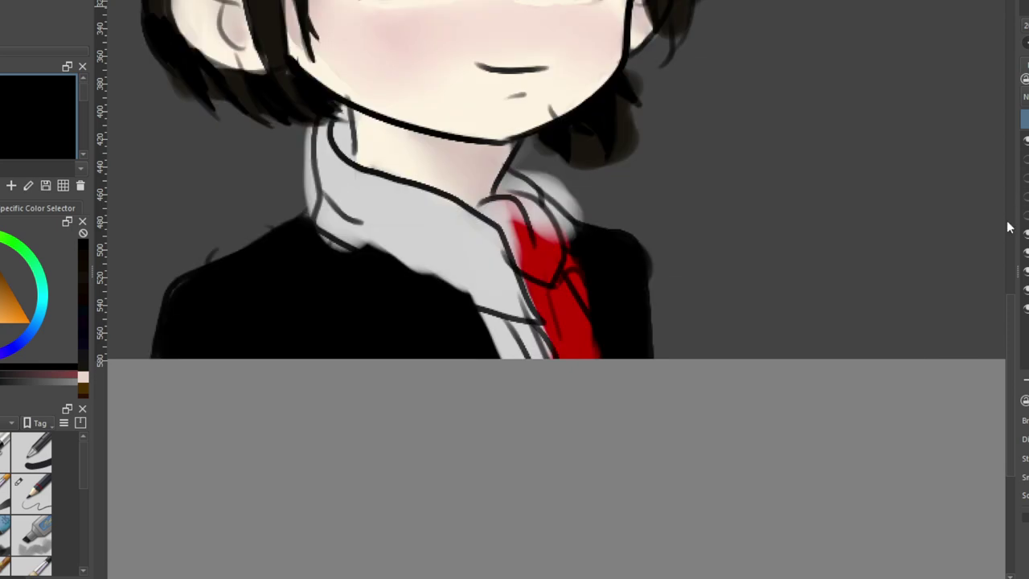
{"action": "scroll", "coordinate": [1013, 311], "scroll_direction": "up", "scroll_amount": 5}
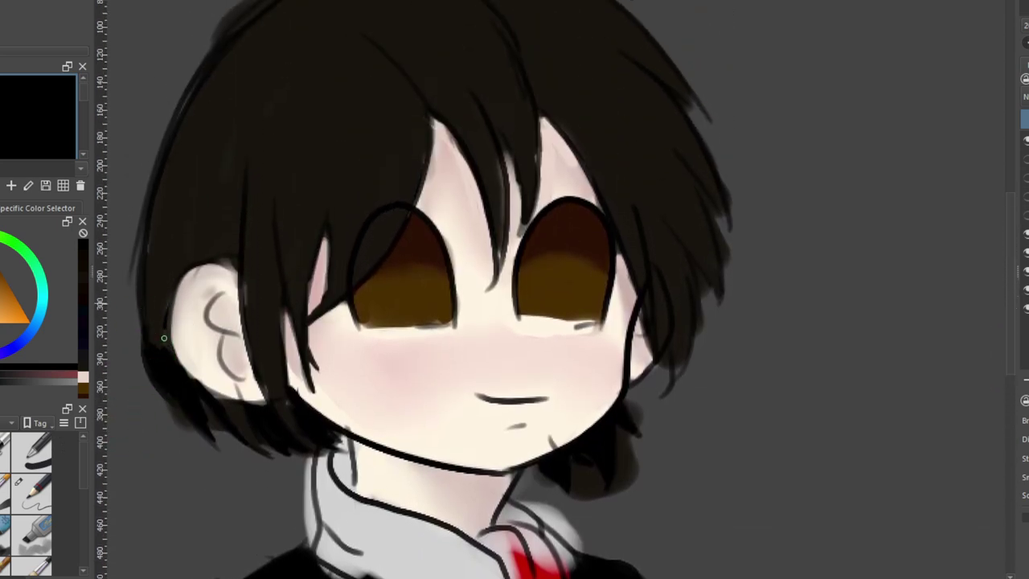
{"action": "left_click_drag", "start_coordinate": [167, 326], "coordinate": [171, 301]}
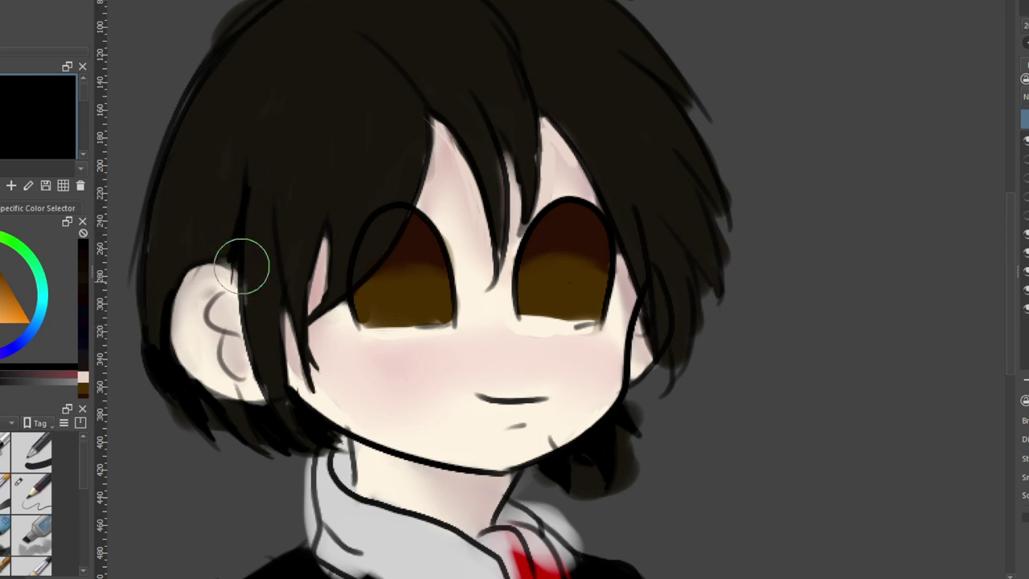
{"action": "left_click_drag", "start_coordinate": [322, 241], "coordinate": [328, 210]}
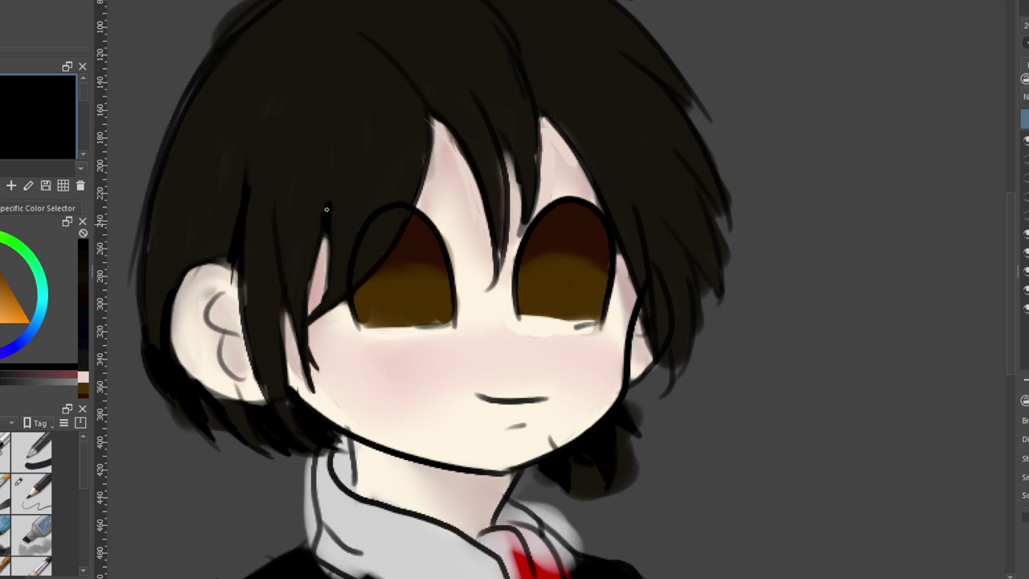
{"action": "key", "text": "ctrl+z"}
{"action": "key", "text": "ctrl+z"}
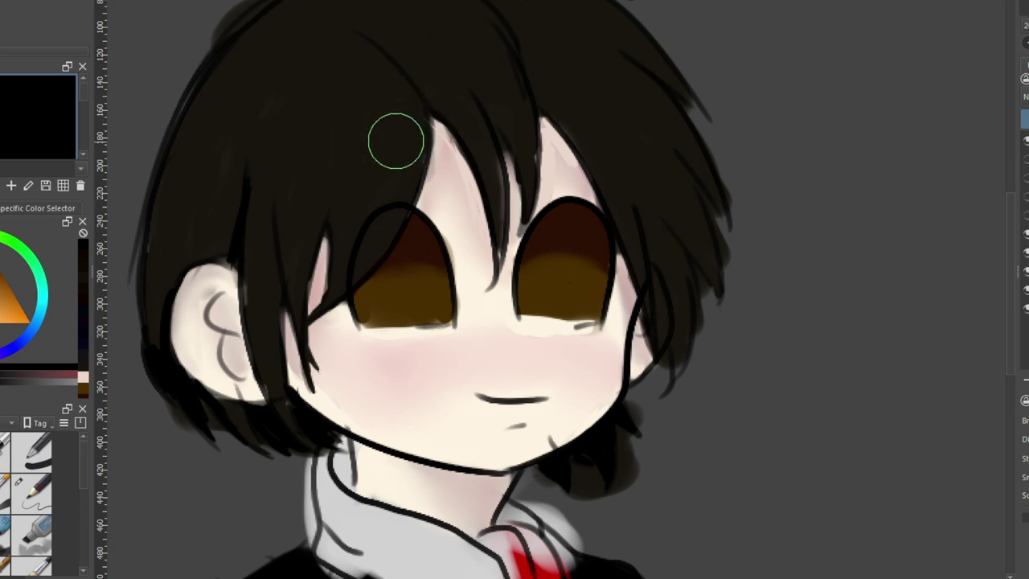
{"action": "left_click_drag", "start_coordinate": [646, 299], "coordinate": [652, 301]}
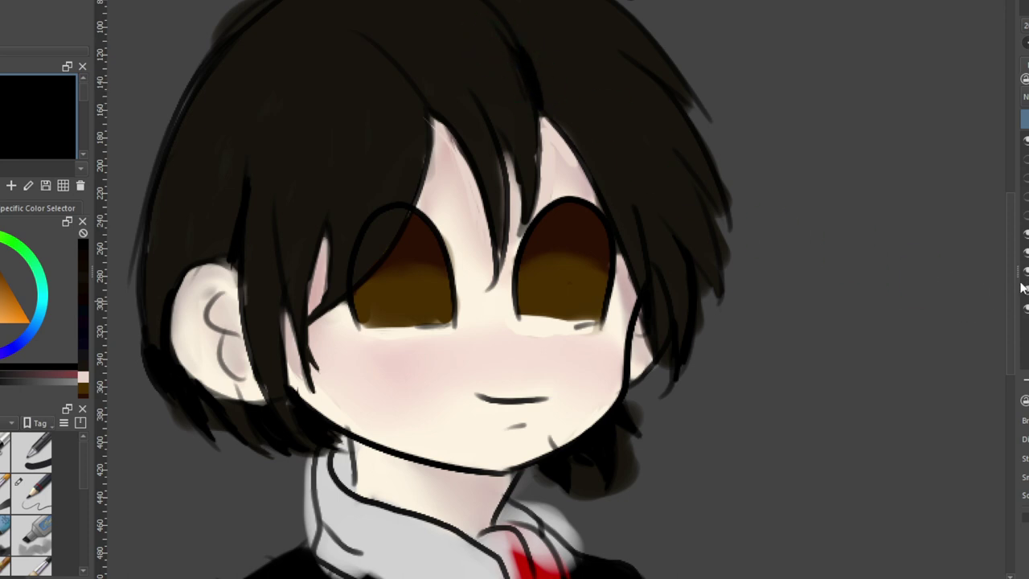
Try black strand strokes running from the crown down the back of the head
{"action": "scroll", "coordinate": [1009, 277], "scroll_direction": "up", "scroll_amount": 3}
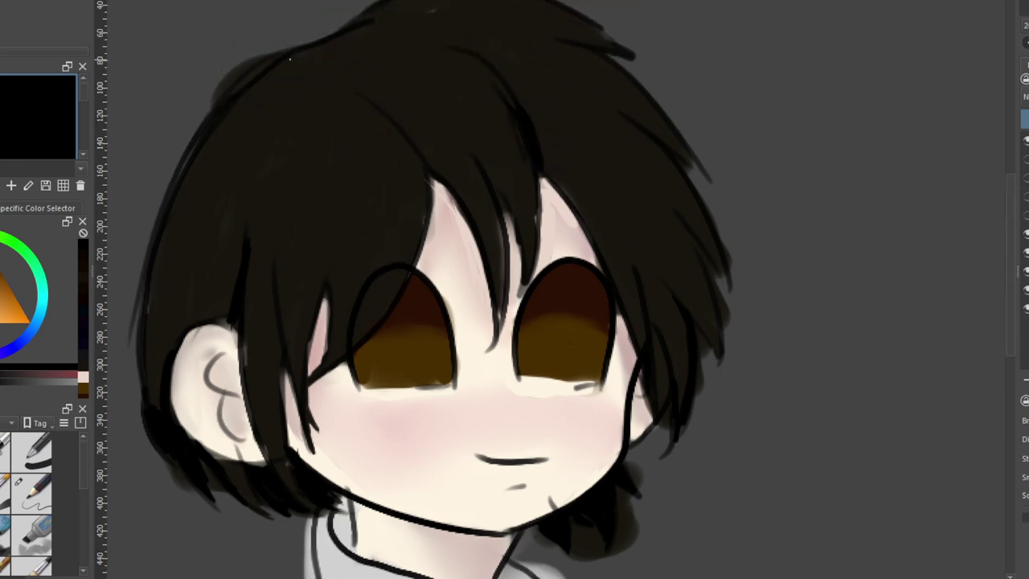
{"action": "left_click_drag", "start_coordinate": [321, 38], "coordinate": [368, 23]}
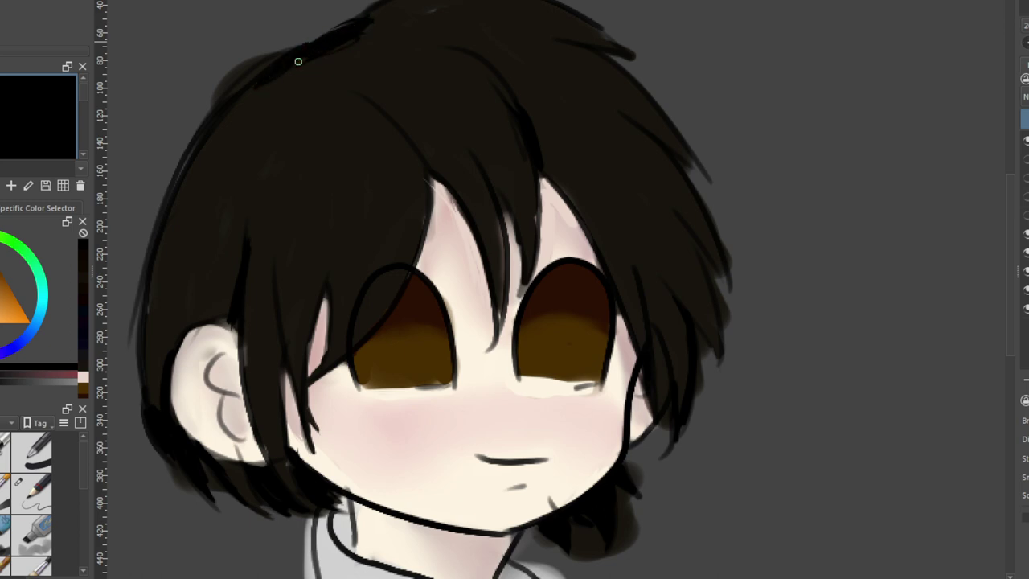
{"action": "left_click_drag", "start_coordinate": [318, 64], "coordinate": [282, 107]}
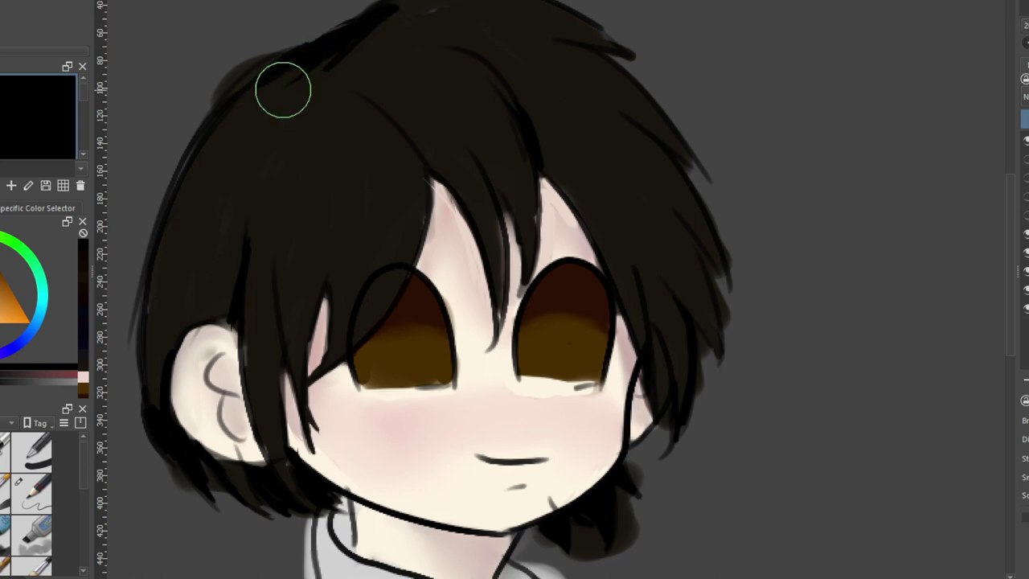
{"action": "mouse_move", "coordinate": [323, 67]}
{"action": "left_mouse_down"}
{"action": "mouse_move", "coordinate": [264, 147]}
{"action": "mouse_move", "coordinate": [241, 168]}
{"action": "left_mouse_up"}
{"action": "left_click_drag", "start_coordinate": [286, 95], "coordinate": [238, 210]}
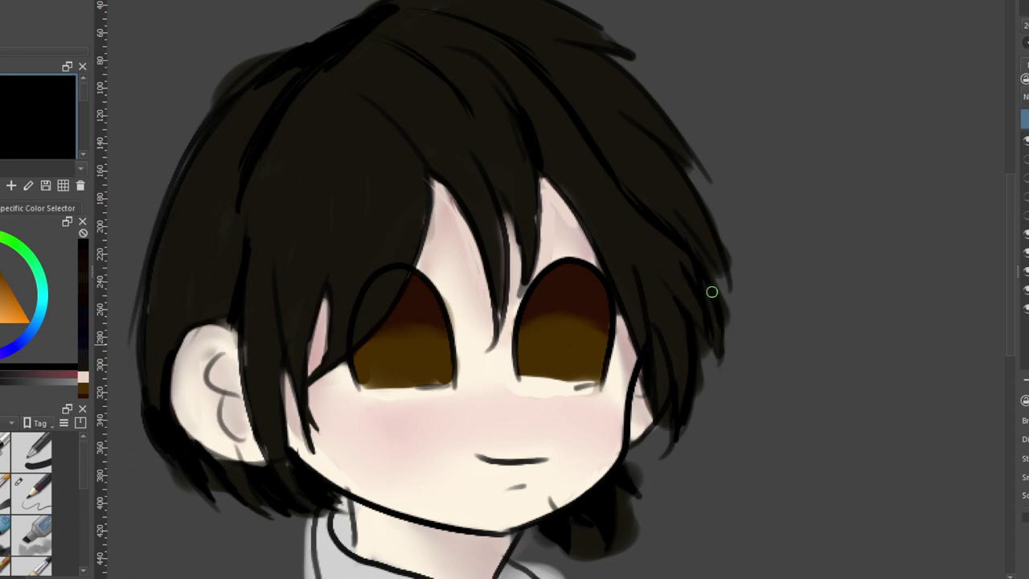
Undo the recent black strand strokes on the crown and upper hair
{"action": "key", "text": "ctrl+z"}
{"action": "key", "text": "ctrl+z"}
{"action": "key", "text": "ctrl+z"}
{"action": "key", "text": "ctrl+z"}
{"action": "key", "text": "ctrl+z"}
{"action": "key", "text": "ctrl+z"}
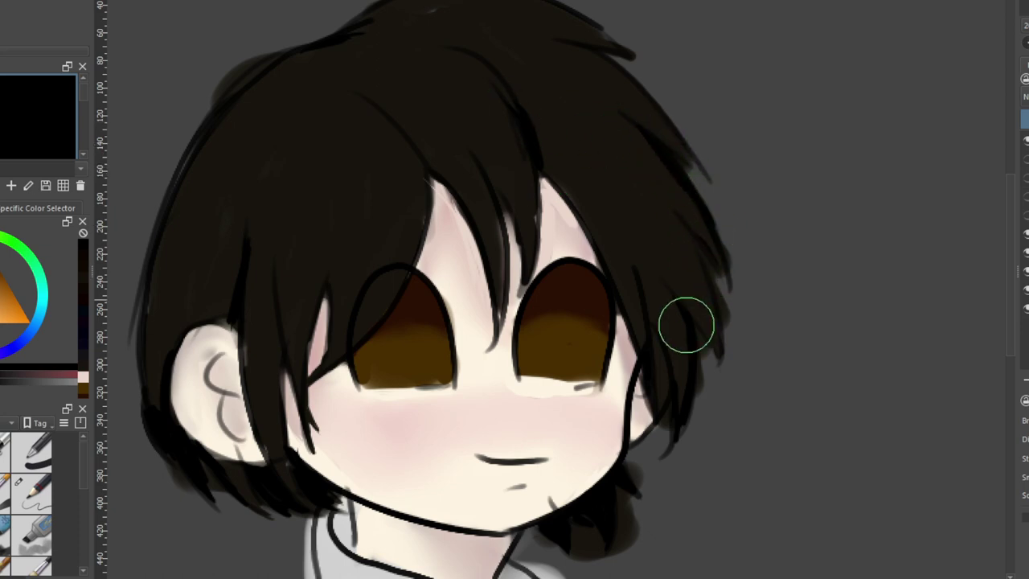
Add black shading to the strands beside the far ear and along the hair's outer edge behind the near ear
{"action": "left_click_drag", "start_coordinate": [659, 399], "coordinate": [656, 334]}
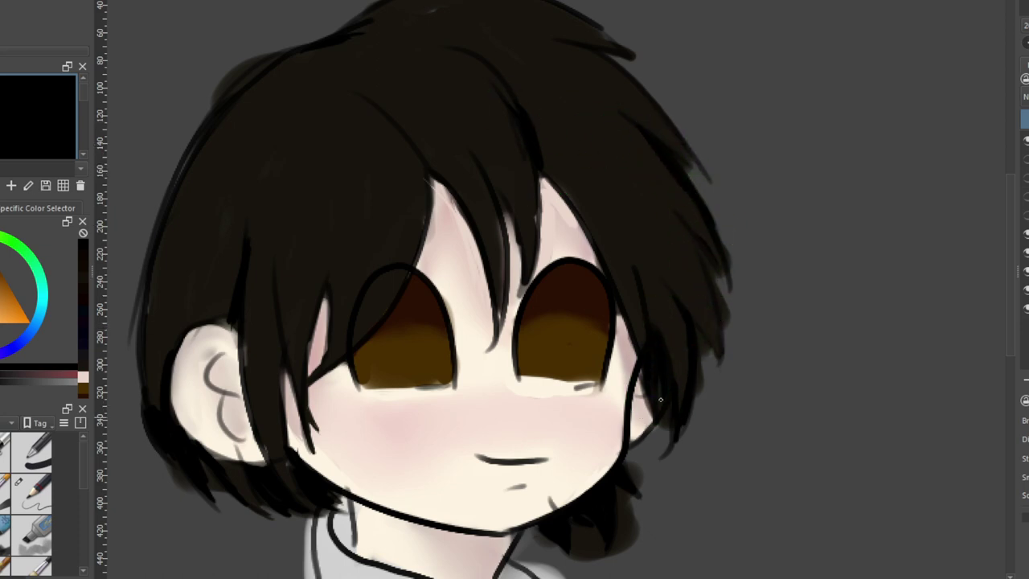
{"action": "left_click_drag", "start_coordinate": [660, 400], "coordinate": [651, 312]}
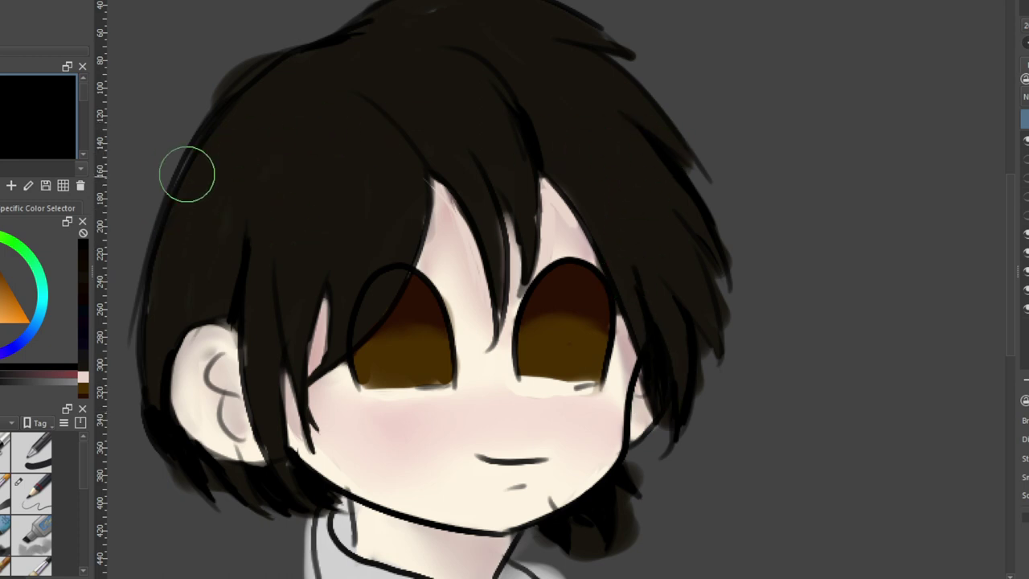
{"action": "mouse_move", "coordinate": [233, 105]}
{"action": "left_mouse_down"}
{"action": "mouse_move", "coordinate": [200, 149]}
{"action": "mouse_move", "coordinate": [232, 112]}
{"action": "mouse_move", "coordinate": [160, 243]}
{"action": "mouse_move", "coordinate": [153, 361]}
{"action": "left_mouse_up"}
{"action": "left_click_drag", "start_coordinate": [162, 294], "coordinate": [153, 346]}
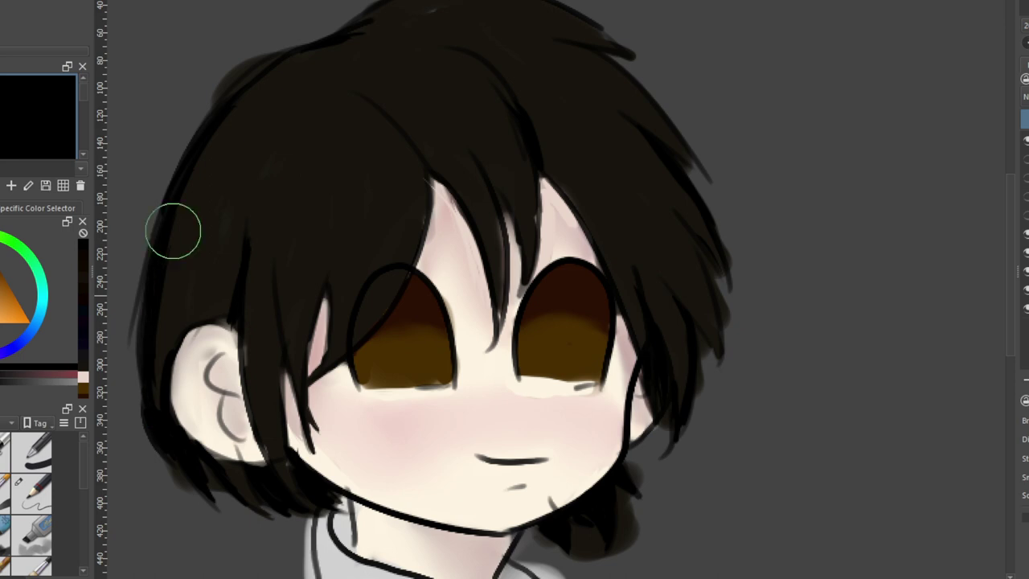
{"action": "left_click_drag", "start_coordinate": [167, 240], "coordinate": [146, 356]}
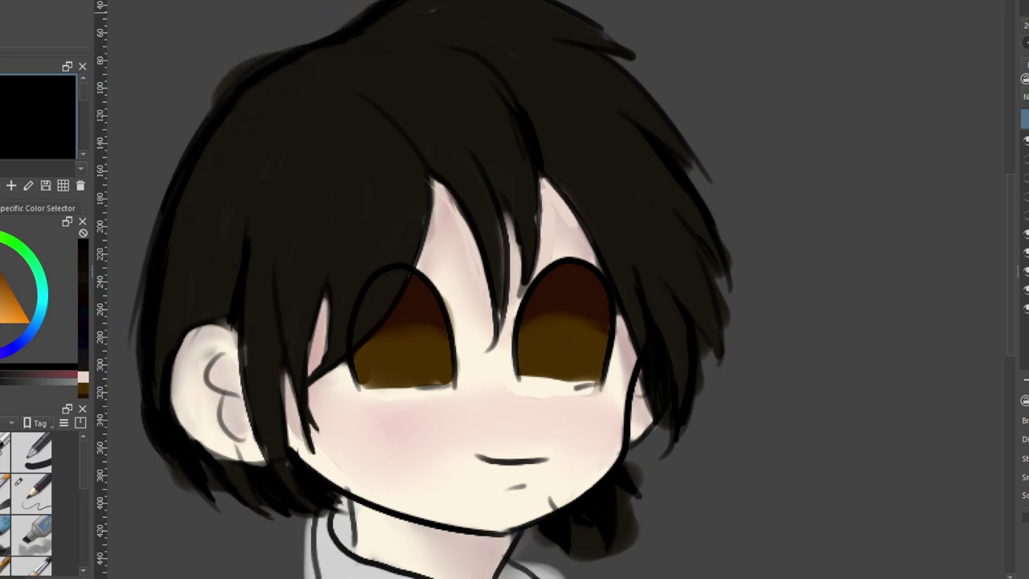
Widen the black shading into a thick band along the back of the head from the crown to the near ear
{"action": "mouse_move", "coordinate": [337, 49]}
{"action": "left_mouse_down"}
{"action": "mouse_move", "coordinate": [249, 130]}
{"action": "mouse_move", "coordinate": [269, 93]}
{"action": "mouse_move", "coordinate": [316, 61]}
{"action": "mouse_move", "coordinate": [198, 214]}
{"action": "left_mouse_up"}
{"action": "left_click_drag", "start_coordinate": [315, 56], "coordinate": [236, 124]}
{"action": "mouse_move", "coordinate": [282, 71]}
{"action": "left_mouse_down"}
{"action": "mouse_move", "coordinate": [255, 95]}
{"action": "mouse_move", "coordinate": [177, 246]}
{"action": "mouse_move", "coordinate": [171, 373]}
{"action": "left_mouse_up"}
{"action": "mouse_move", "coordinate": [180, 289]}
{"action": "left_mouse_down"}
{"action": "mouse_move", "coordinate": [225, 154]}
{"action": "mouse_move", "coordinate": [279, 75]}
{"action": "left_mouse_up"}
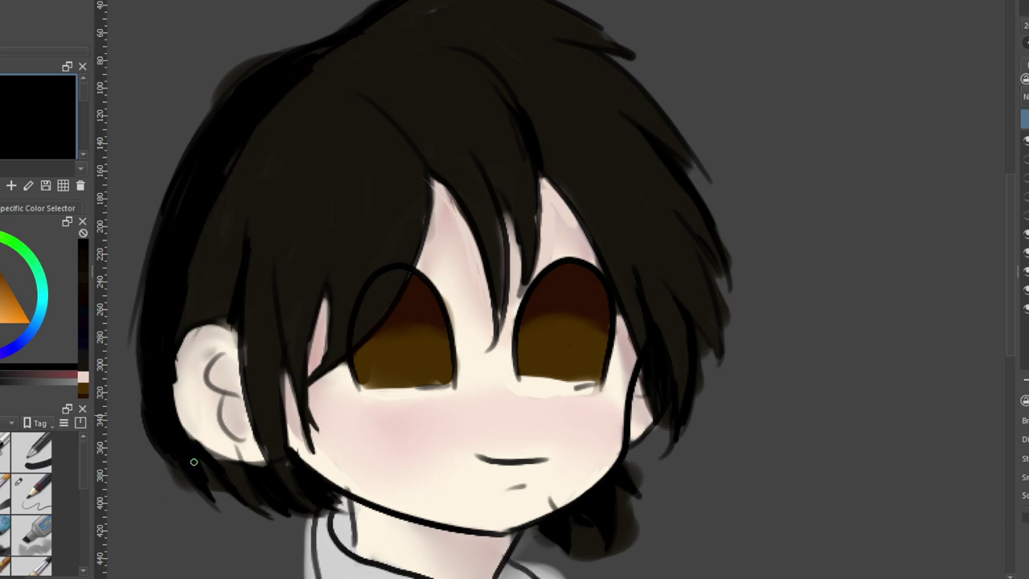
Blend the black band along the back of the head smoothly into the dark brown hair with a blending brush
{"action": "left_click_drag", "start_coordinate": [83, 480], "coordinate": [80, 528]}
{"action": "scroll", "coordinate": [3, 498], "scroll_direction": "down", "scroll_amount": 1}
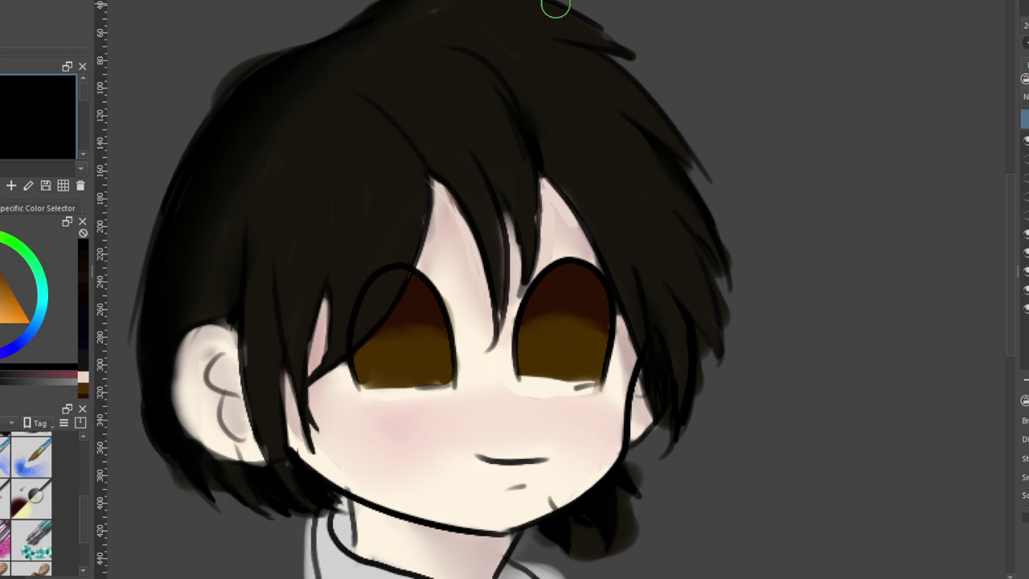
{"action": "scroll", "coordinate": [569, 17], "scroll_direction": "down", "scroll_amount": 5}
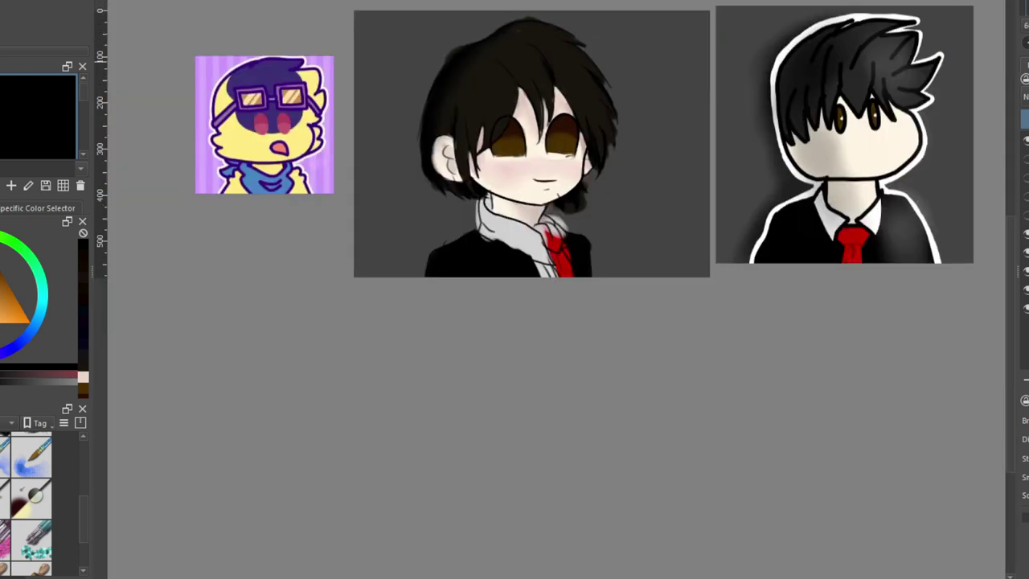
{"action": "key", "text": "m"}
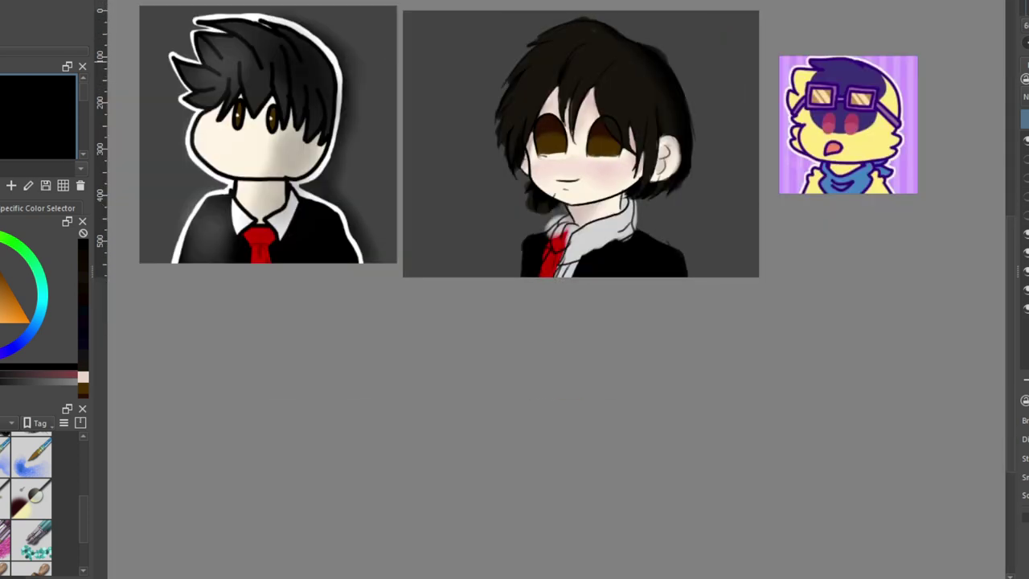
Clean away the stray brown paint around the hair tuft below the far ear, leaving pointed black strands
{"action": "scroll", "coordinate": [507, 87], "scroll_direction": "up", "scroll_amount": 5}
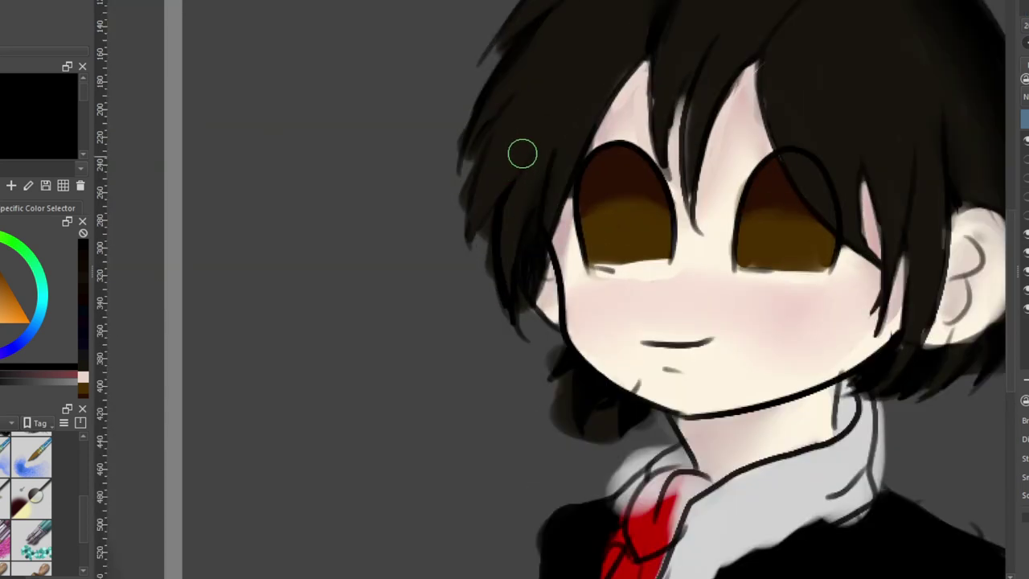
{"action": "key", "text": "slash"}
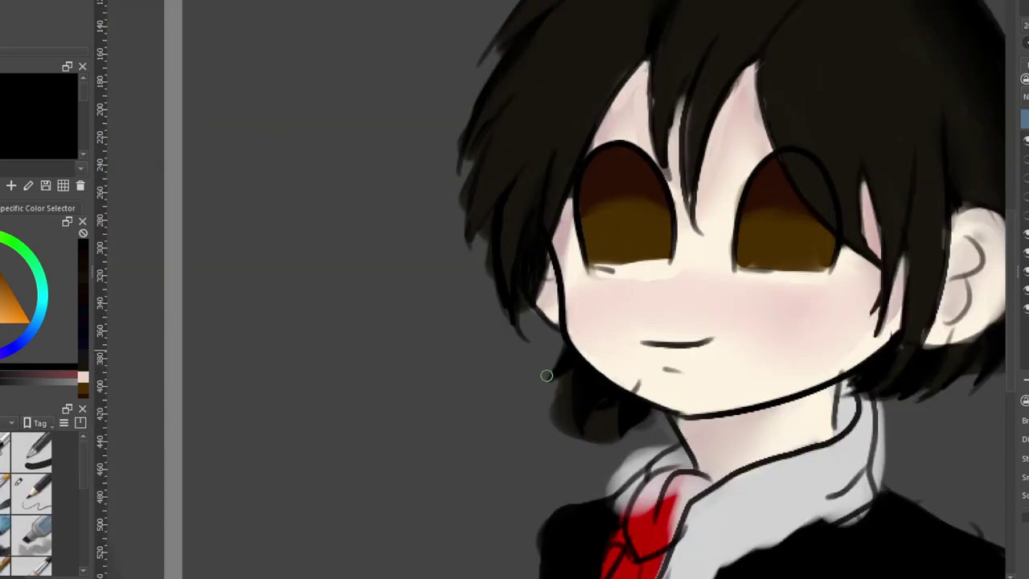
{"action": "mouse_move", "coordinate": [546, 390]}
{"action": "left_mouse_down"}
{"action": "mouse_move", "coordinate": [570, 374]}
{"action": "mouse_move", "coordinate": [568, 440]}
{"action": "mouse_move", "coordinate": [546, 431]}
{"action": "mouse_move", "coordinate": [561, 392]}
{"action": "left_mouse_up"}
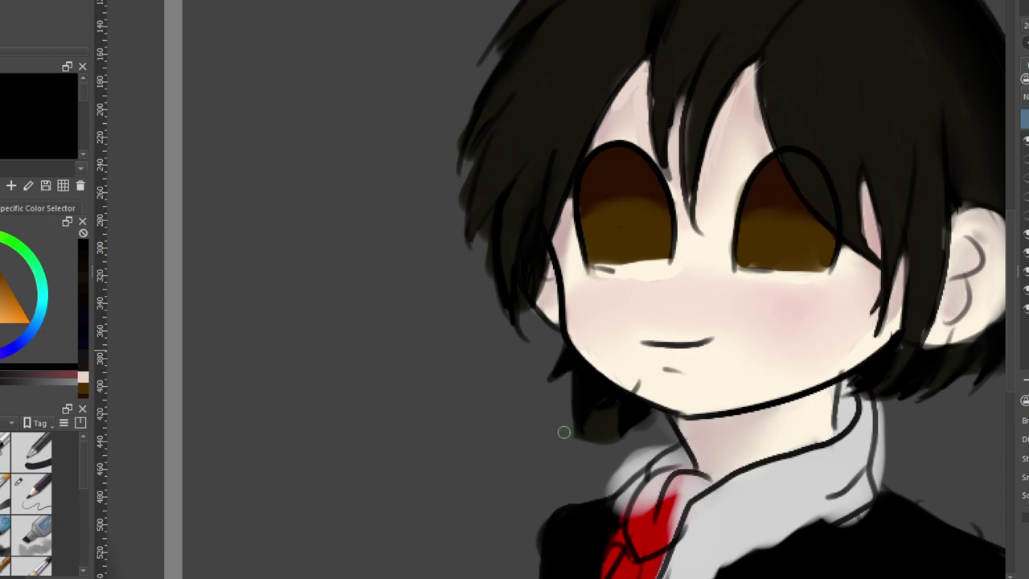
{"action": "scroll", "coordinate": [564, 432], "scroll_direction": "up", "scroll_amount": 4}
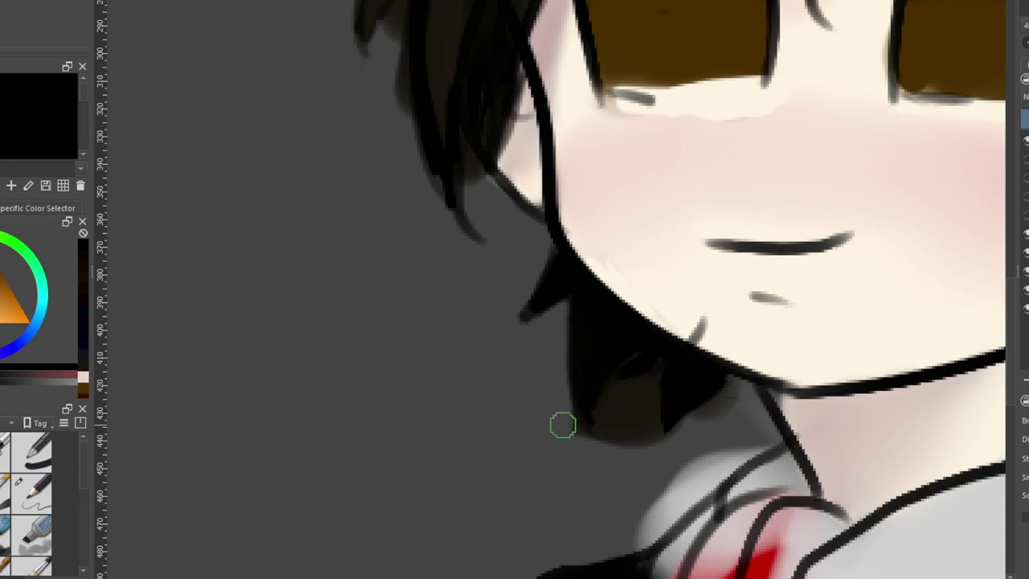
{"action": "mouse_move", "coordinate": [563, 425]}
{"action": "left_mouse_down"}
{"action": "mouse_move", "coordinate": [600, 457]}
{"action": "mouse_move", "coordinate": [613, 401]}
{"action": "mouse_move", "coordinate": [640, 364]}
{"action": "mouse_move", "coordinate": [623, 430]}
{"action": "mouse_move", "coordinate": [640, 415]}
{"action": "mouse_move", "coordinate": [644, 423]}
{"action": "mouse_move", "coordinate": [654, 380]}
{"action": "mouse_move", "coordinate": [639, 394]}
{"action": "mouse_move", "coordinate": [657, 367]}
{"action": "mouse_move", "coordinate": [626, 377]}
{"action": "mouse_move", "coordinate": [645, 369]}
{"action": "mouse_move", "coordinate": [652, 381]}
{"action": "mouse_move", "coordinate": [649, 454]}
{"action": "mouse_move", "coordinate": [724, 390]}
{"action": "mouse_move", "coordinate": [732, 432]}
{"action": "left_mouse_up"}
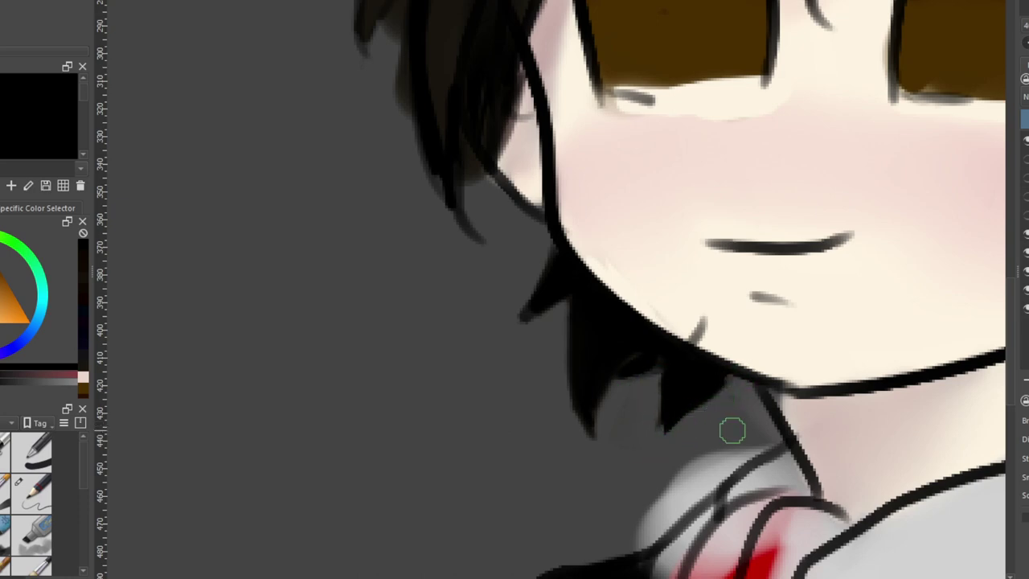
Trim the paint spilling past the hair tips beside the far ear and along that side's outer edge
{"action": "scroll", "coordinate": [748, 394], "scroll_direction": "down", "scroll_amount": 5}
{"action": "scroll", "coordinate": [613, 154], "scroll_direction": "up", "scroll_amount": 4}
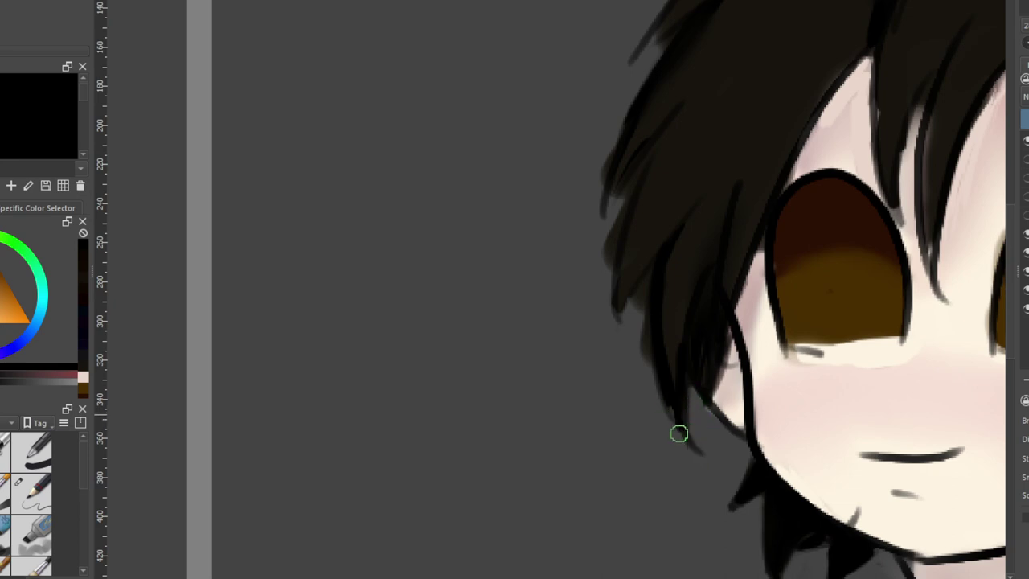
{"action": "mouse_move", "coordinate": [680, 434]}
{"action": "left_mouse_down"}
{"action": "mouse_move", "coordinate": [647, 347]}
{"action": "mouse_move", "coordinate": [644, 360]}
{"action": "mouse_move", "coordinate": [645, 292]}
{"action": "mouse_move", "coordinate": [645, 319]}
{"action": "left_mouse_up"}
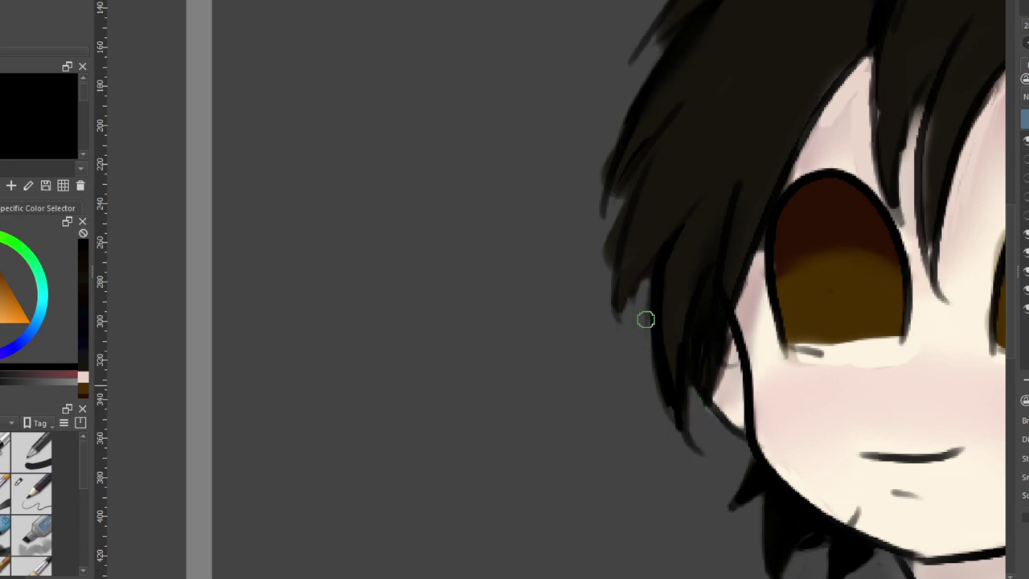
{"action": "mouse_move", "coordinate": [603, 214]}
{"action": "left_mouse_down"}
{"action": "mouse_move", "coordinate": [635, 178]}
{"action": "mouse_move", "coordinate": [608, 212]}
{"action": "mouse_move", "coordinate": [609, 169]}
{"action": "left_mouse_up"}
{"action": "left_click_drag", "start_coordinate": [656, 46], "coordinate": [655, 55]}
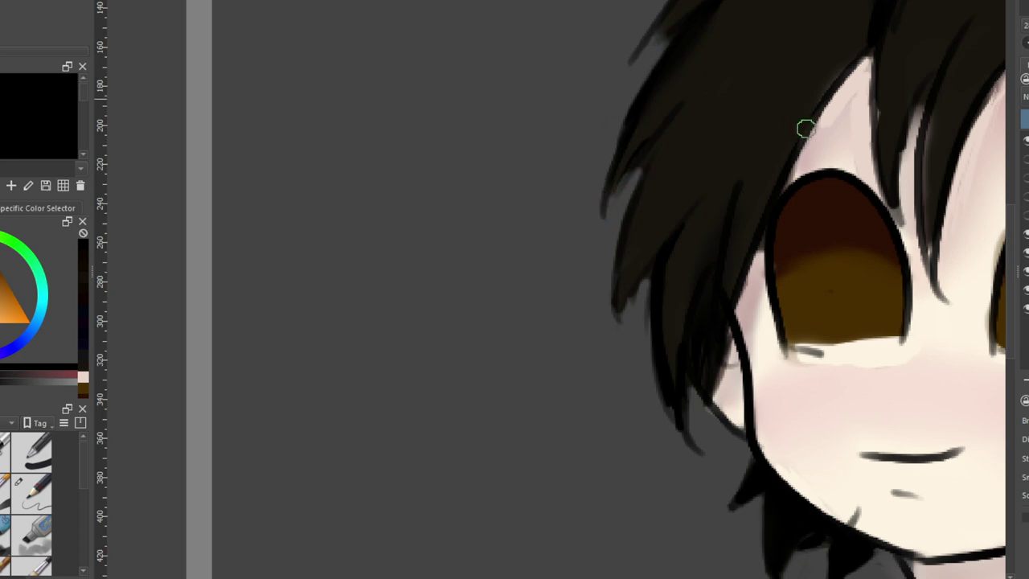
Clean away the excess hair paint outside the outline at the upper back of the head
{"action": "scroll", "coordinate": [806, 129], "scroll_direction": "down", "scroll_amount": 2}
{"action": "key", "text": "m"}
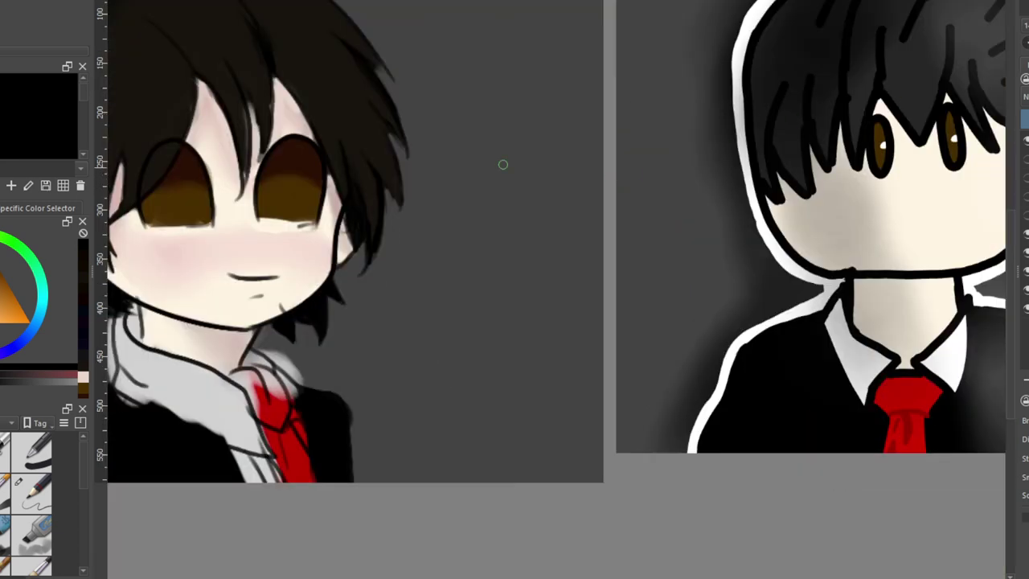
{"action": "scroll", "coordinate": [259, 224], "scroll_direction": "down", "scroll_amount": 3}
{"action": "scroll", "coordinate": [166, 179], "scroll_direction": "up", "scroll_amount": 5}
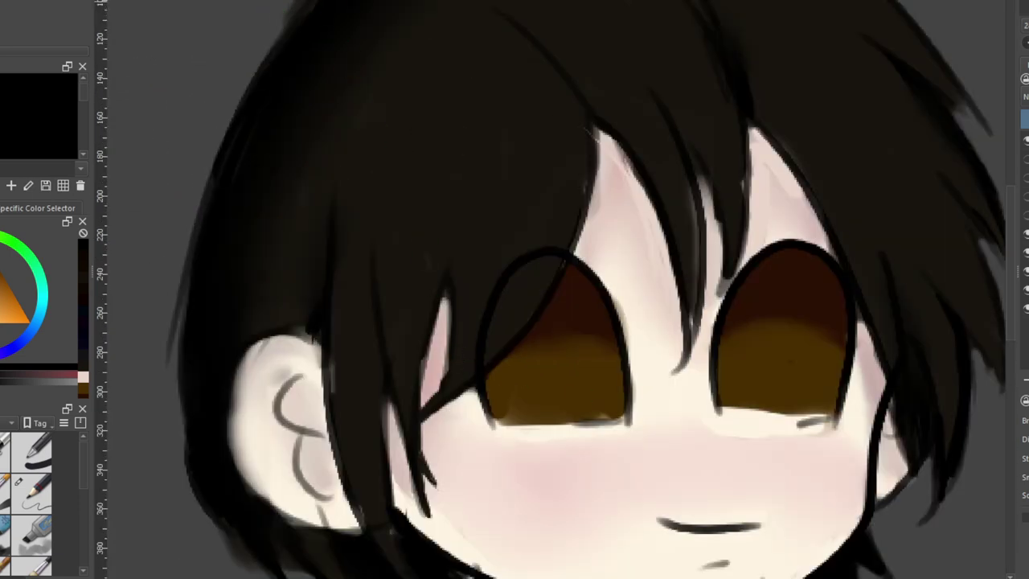
{"action": "scroll", "coordinate": [376, 63], "scroll_direction": "up", "scroll_amount": 4}
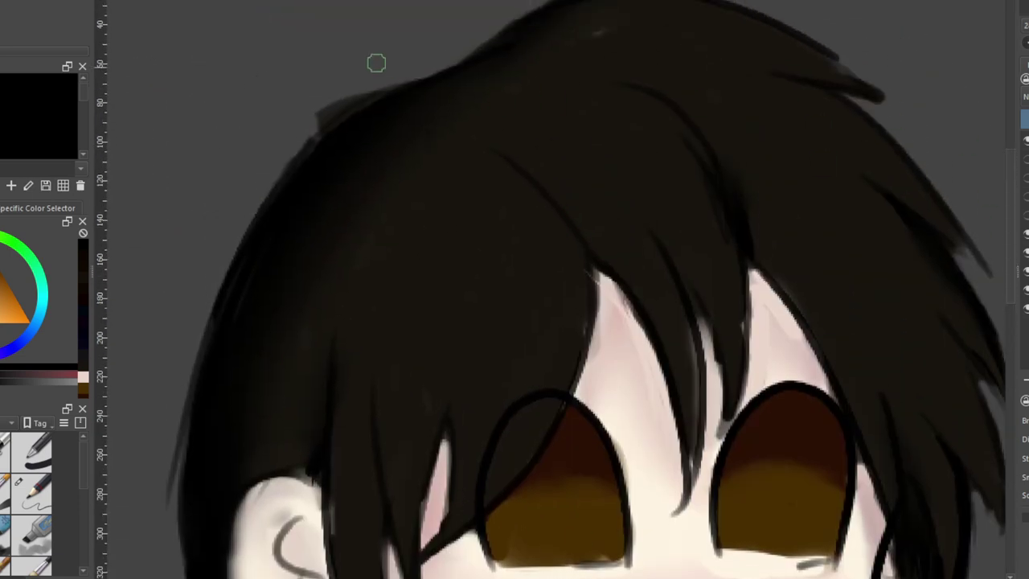
{"action": "mouse_move", "coordinate": [341, 100]}
{"action": "left_mouse_down"}
{"action": "mouse_move", "coordinate": [309, 120]}
{"action": "mouse_move", "coordinate": [279, 170]}
{"action": "left_mouse_up"}
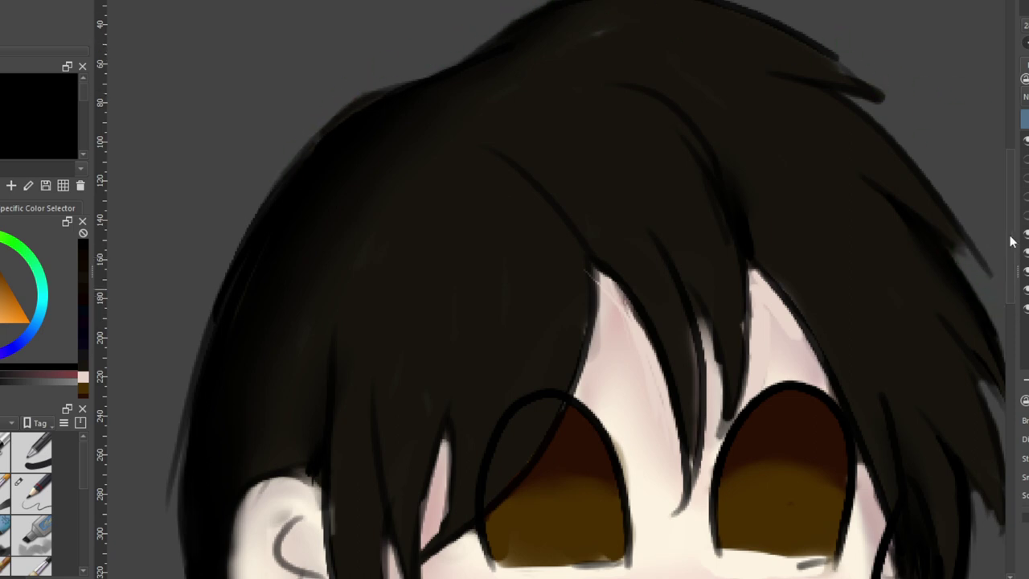
Clean away the paint spilling outside the collar and the far shoulder of the jacket
{"action": "scroll", "coordinate": [872, 425], "scroll_direction": "down", "scroll_amount": 12}
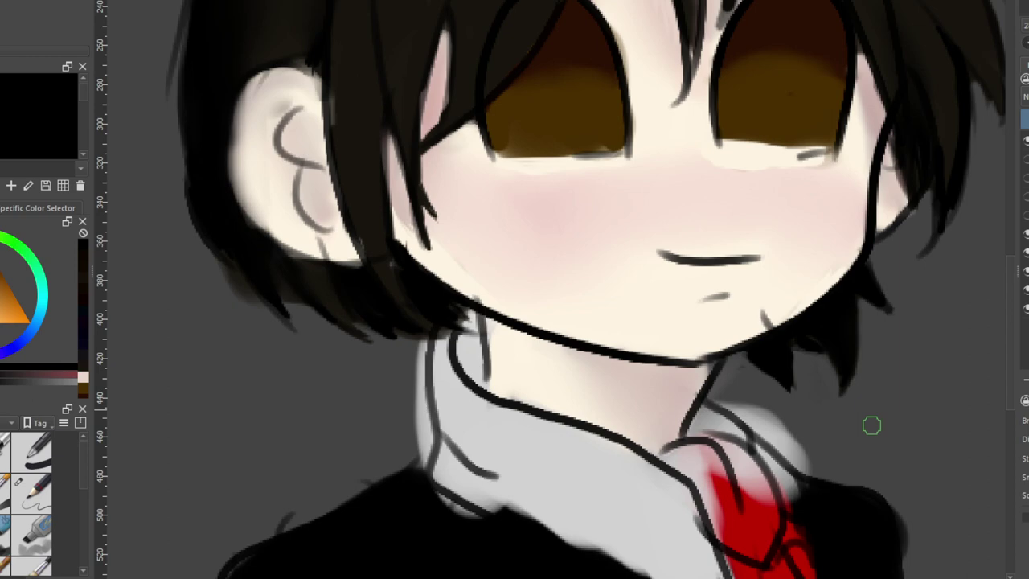
{"action": "scroll", "coordinate": [855, 474], "scroll_direction": "down", "scroll_amount": 3}
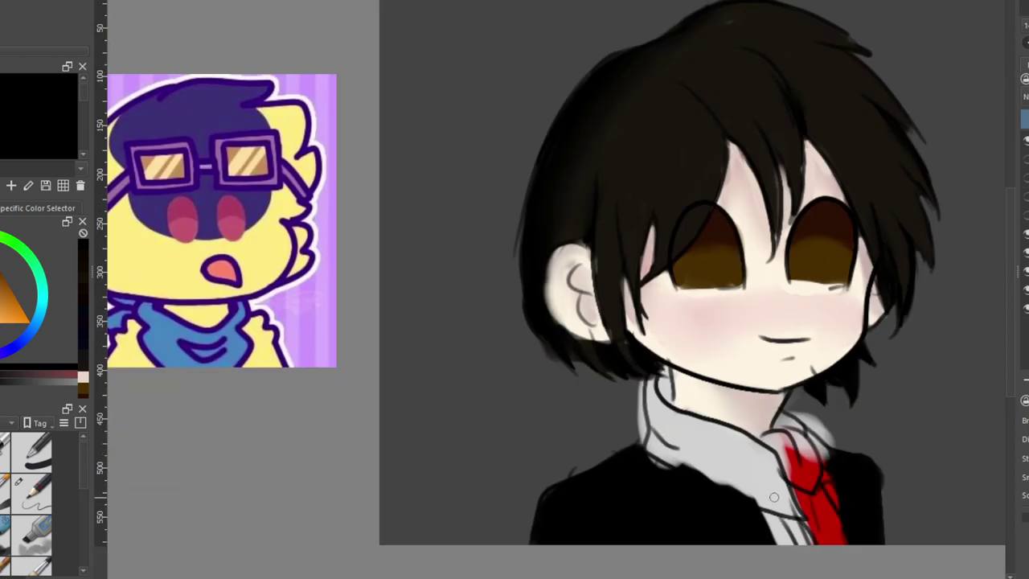
{"action": "scroll", "coordinate": [750, 501], "scroll_direction": "up", "scroll_amount": 1}
{"action": "mouse_move", "coordinate": [598, 360]}
{"action": "left_mouse_down"}
{"action": "mouse_move", "coordinate": [592, 410]}
{"action": "mouse_move", "coordinate": [597, 336]}
{"action": "mouse_move", "coordinate": [603, 414]}
{"action": "left_mouse_up"}
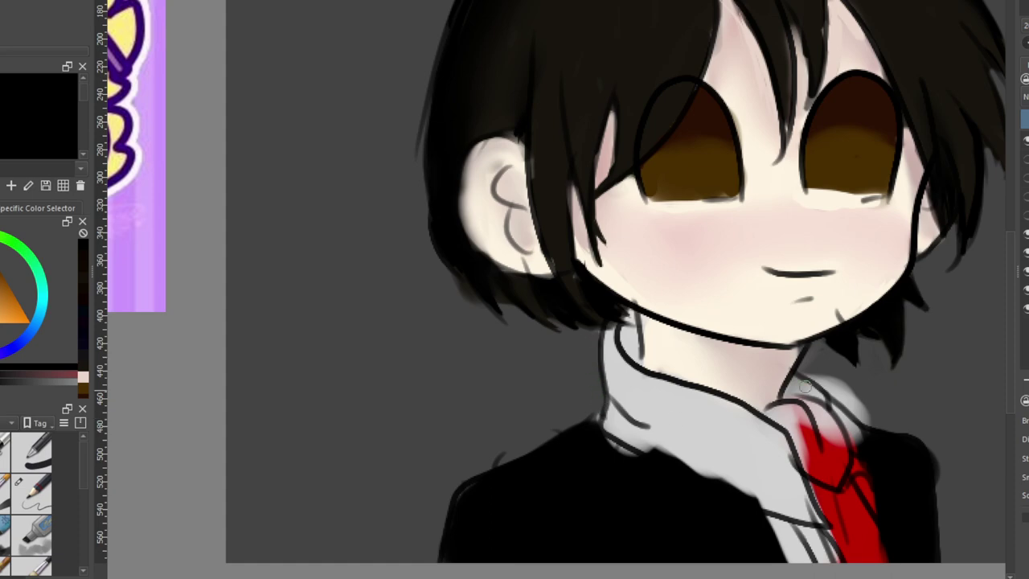
{"action": "left_click_drag", "start_coordinate": [820, 381], "coordinate": [859, 416]}
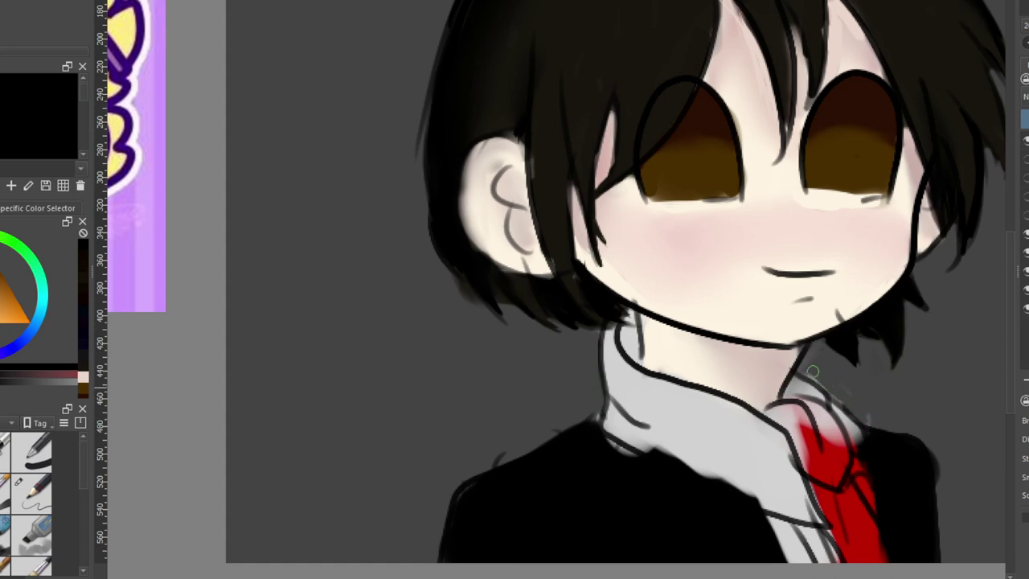
{"action": "left_click_drag", "start_coordinate": [946, 443], "coordinate": [944, 489]}
Sketch a few thin black pencil strokes forming a pointed shape in the empty background beside the character's head
{"action": "scroll", "coordinate": [976, 234], "scroll_direction": "down", "scroll_amount": 3}
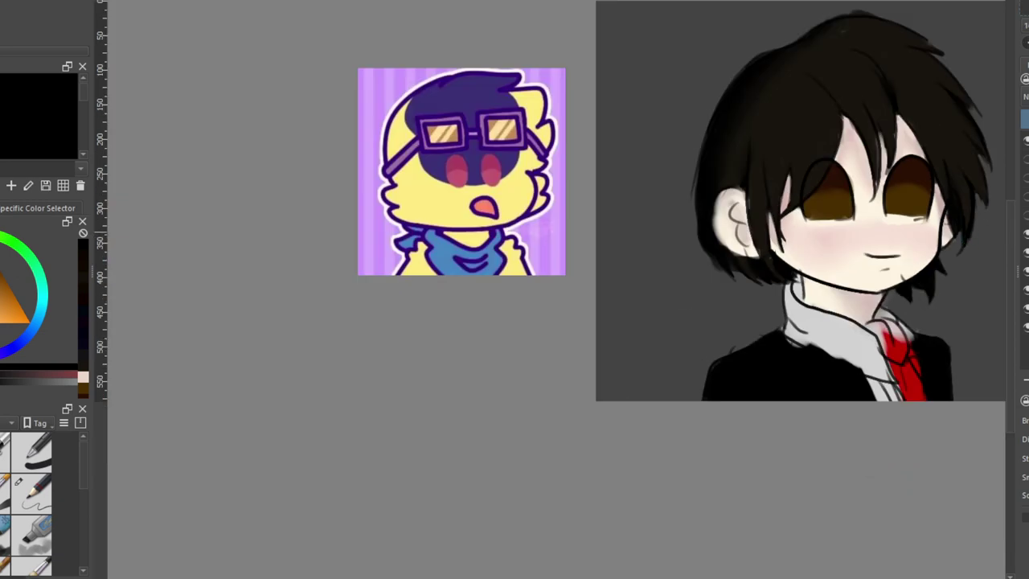
{"action": "key", "text": "m"}
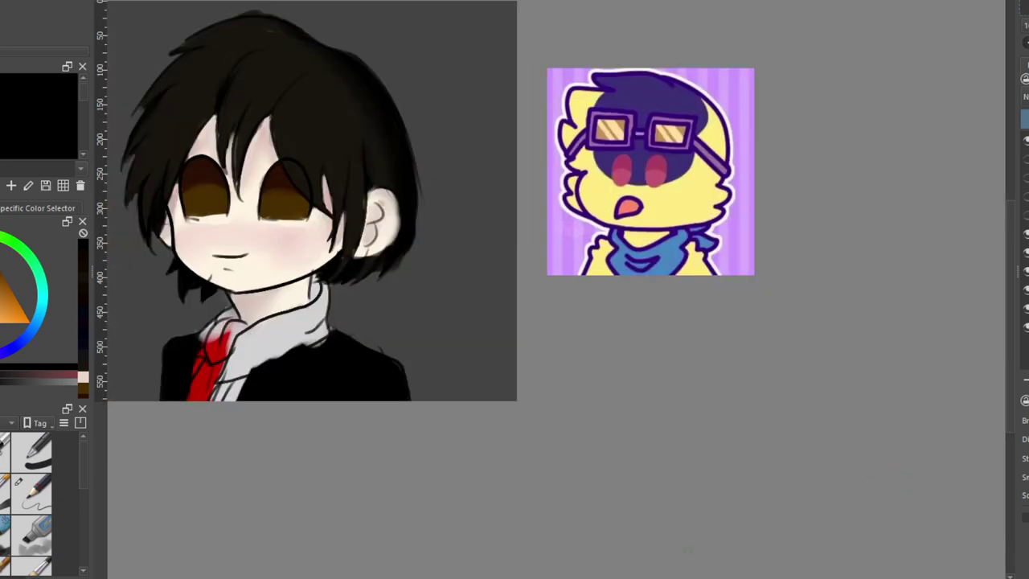
{"action": "scroll", "coordinate": [556, 289], "scroll_direction": "left", "scroll_amount": 10}
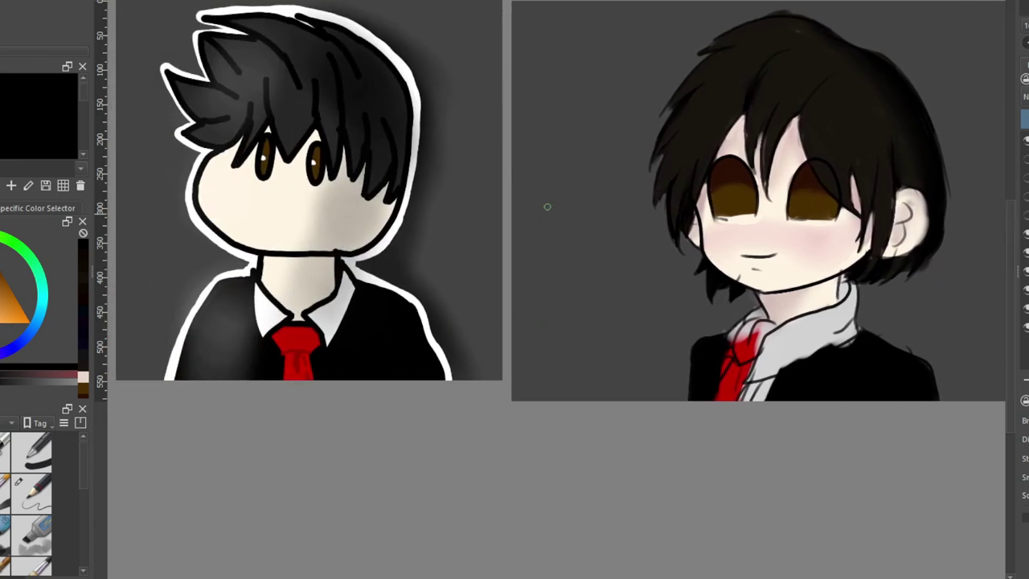
{"action": "key", "text": "slash"}
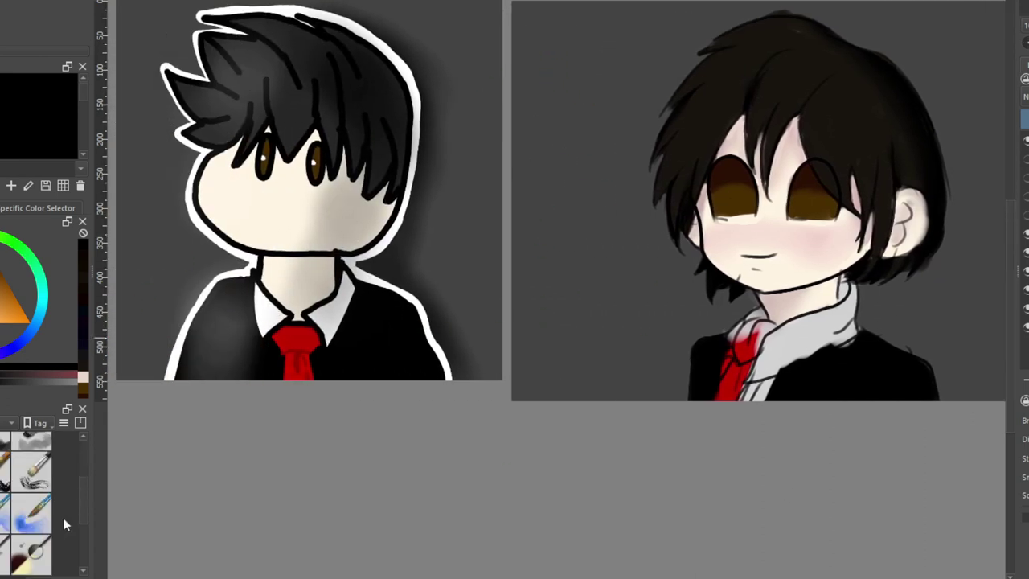
{"action": "scroll", "coordinate": [66, 524], "scroll_direction": "up", "scroll_amount": 3}
{"action": "left_click", "coordinate": [30, 492]}
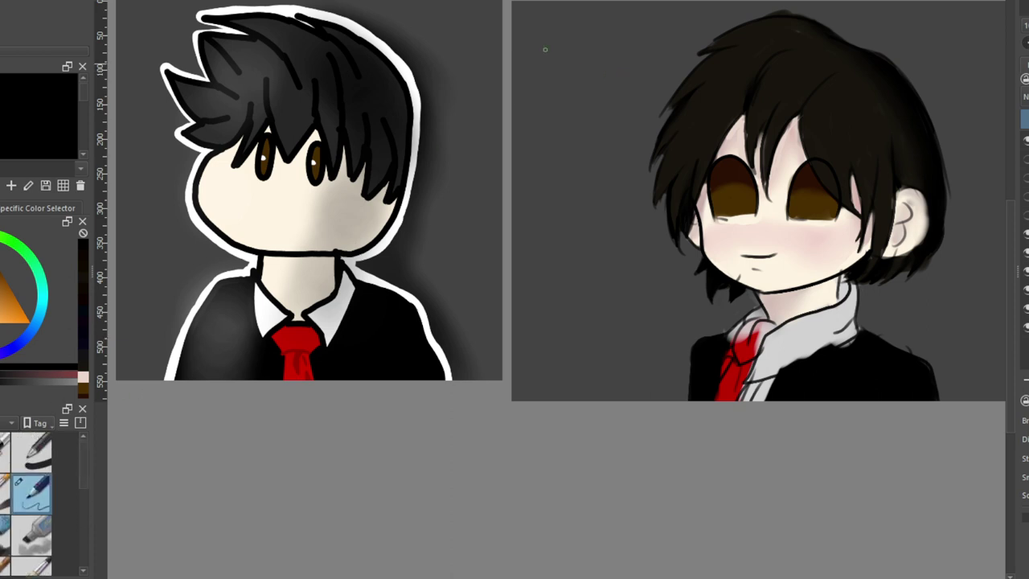
{"action": "mouse_move", "coordinate": [520, 29]}
{"action": "left_mouse_down"}
{"action": "mouse_move", "coordinate": [574, 102]}
{"action": "mouse_move", "coordinate": [587, 80]}
{"action": "left_mouse_up"}
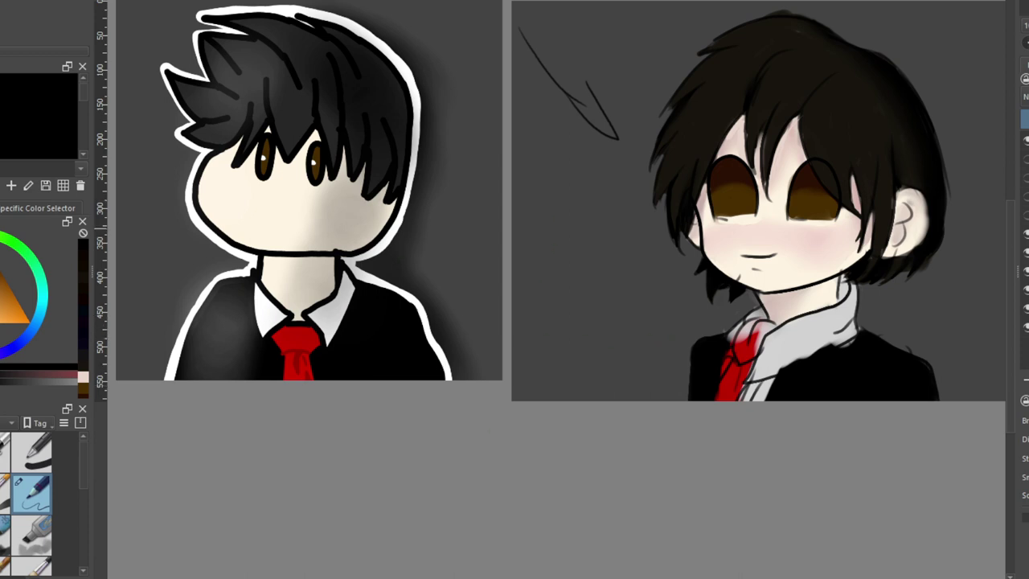
Sample the red from the reference character's tie and fill the faded knot of the portrait's tie with it
{"action": "left_click", "coordinate": [307, 334], "text": "ctrl"}
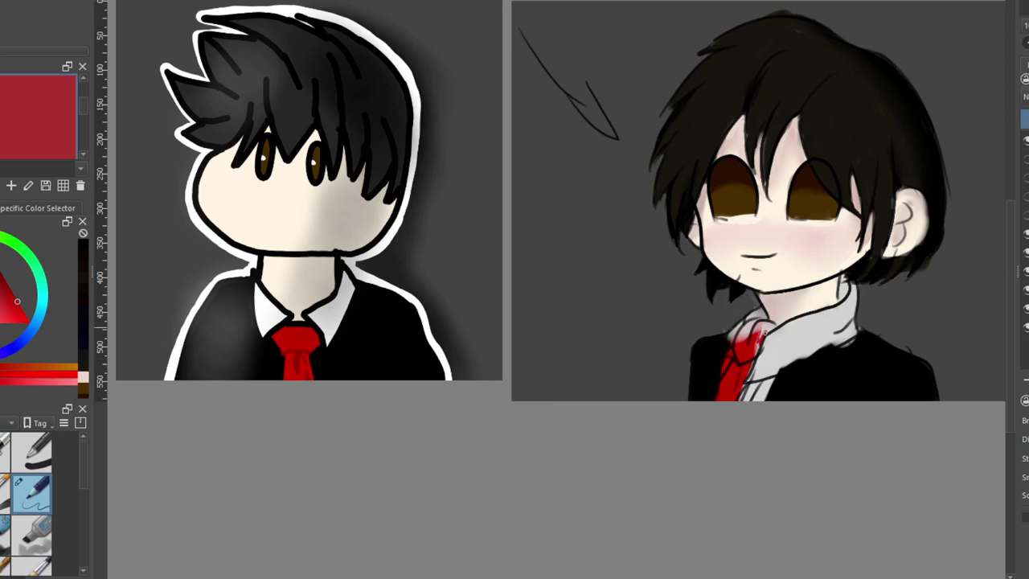
{"action": "left_click_drag", "start_coordinate": [768, 328], "coordinate": [761, 332]}
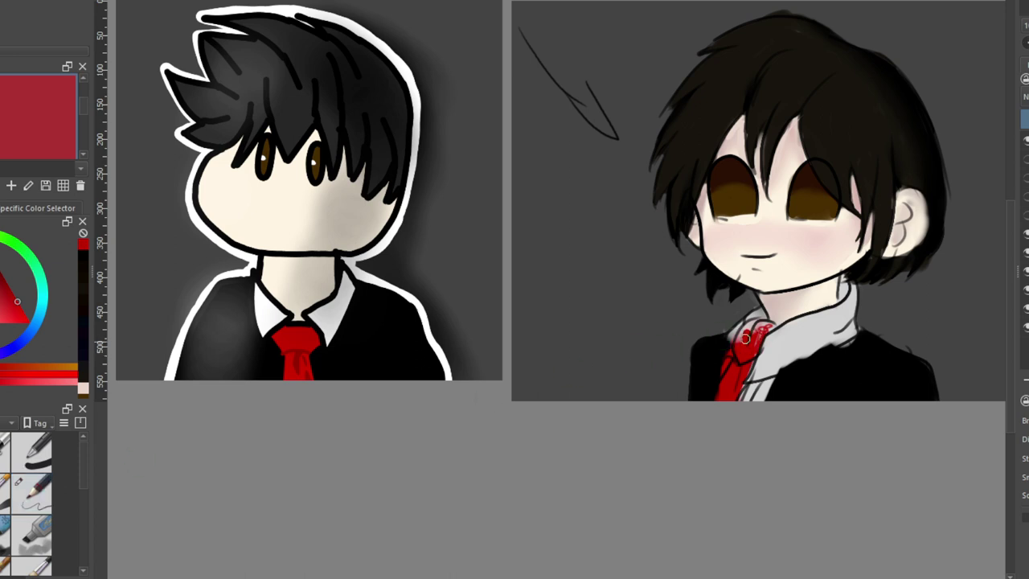
{"action": "mouse_move", "coordinate": [743, 335]}
{"action": "left_mouse_down"}
{"action": "mouse_move", "coordinate": [762, 328]}
{"action": "mouse_move", "coordinate": [750, 353]}
{"action": "left_mouse_up"}
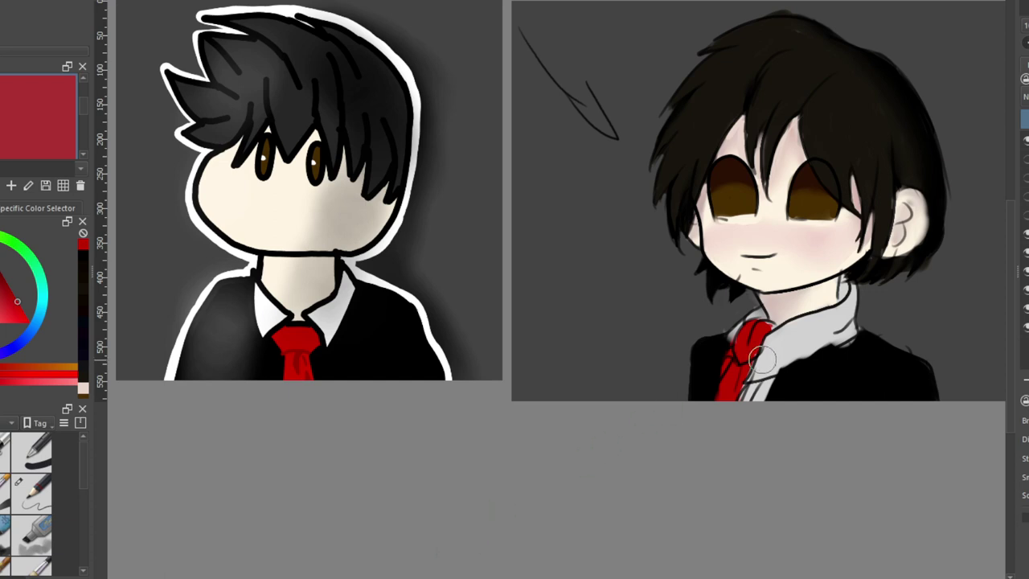
{"action": "scroll", "coordinate": [762, 359], "scroll_direction": "up", "scroll_amount": 1}
{"action": "left_click_drag", "start_coordinate": [770, 316], "coordinate": [771, 311]}
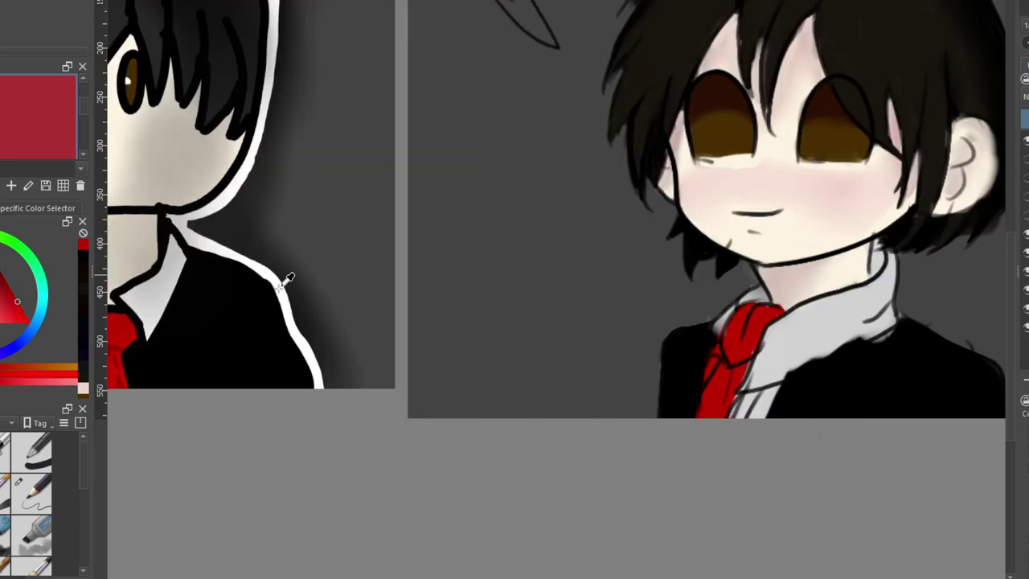
Sample white from the reference outline and paint the shirt strip between the tie and the far jacket edge
{"action": "left_click", "coordinate": [791, 328]}
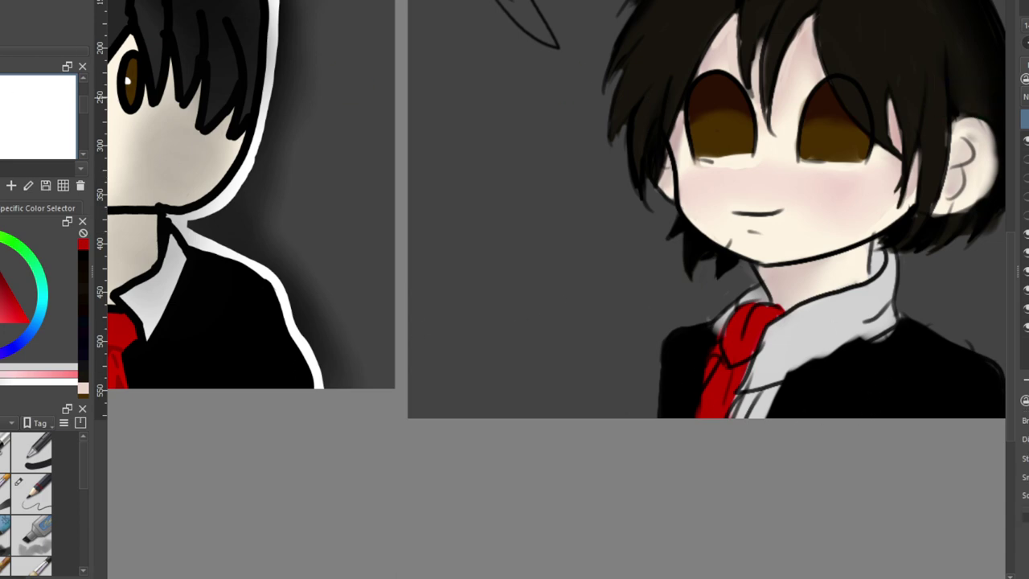
{"action": "key", "text": "h"}
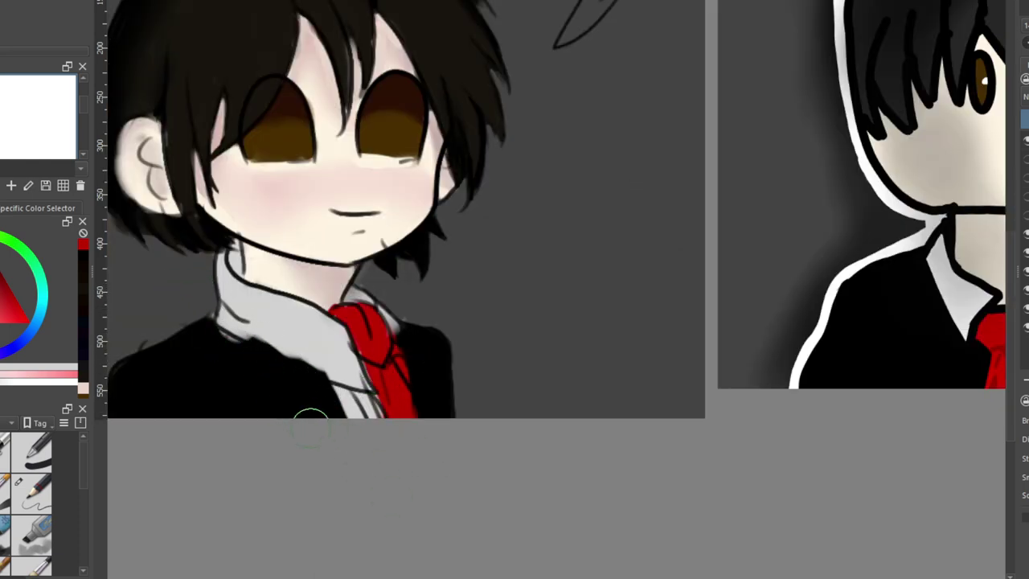
{"action": "left_click_drag", "start_coordinate": [403, 337], "coordinate": [404, 351]}
{"action": "left_click_drag", "start_coordinate": [405, 352], "coordinate": [420, 416]}
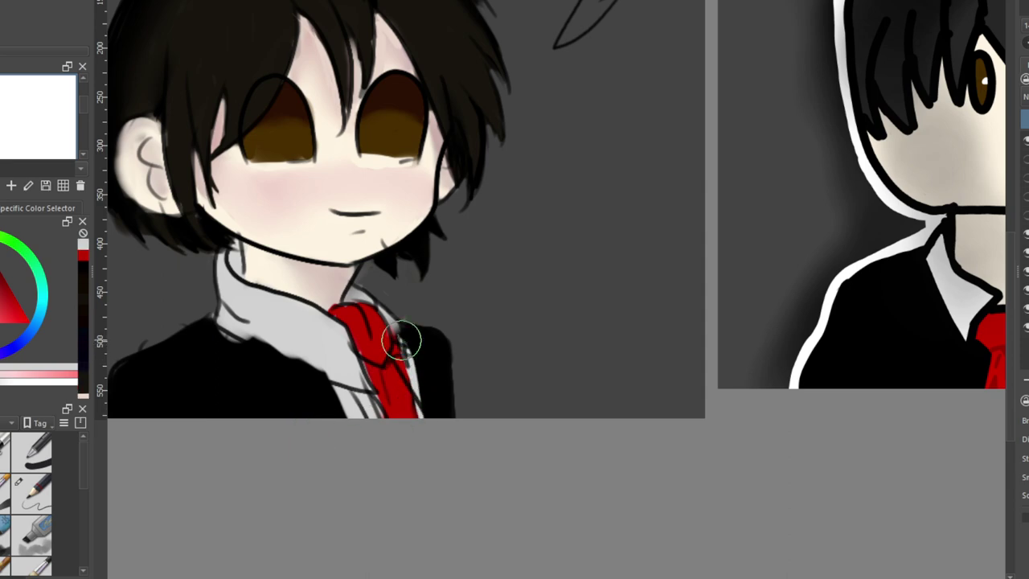
Pick a grey and shade the inside and folded edge of the collar and the shirt beneath it on the mirrored portrait
{"action": "left_click", "coordinate": [3, 301]}
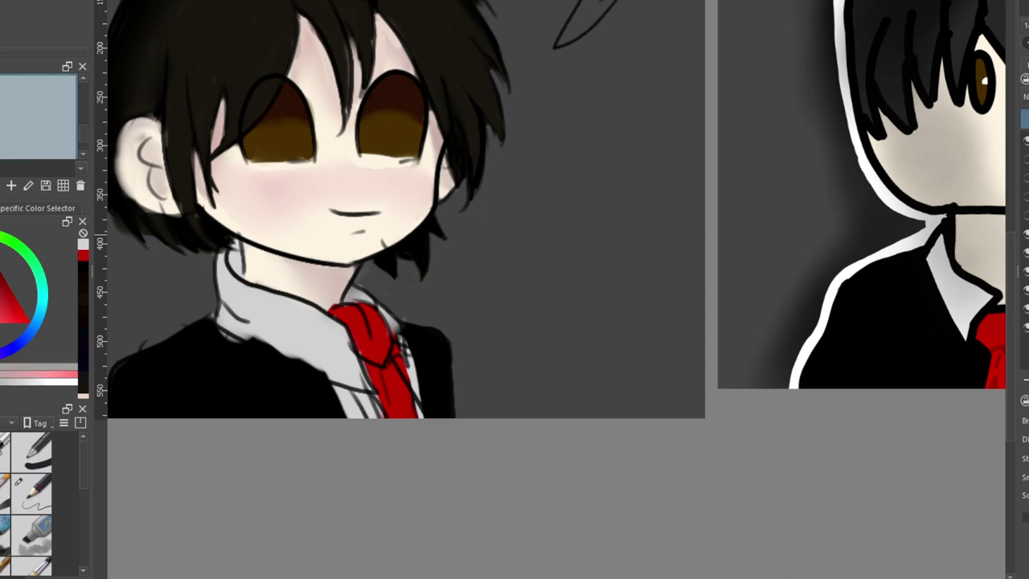
{"action": "key", "text": "m"}
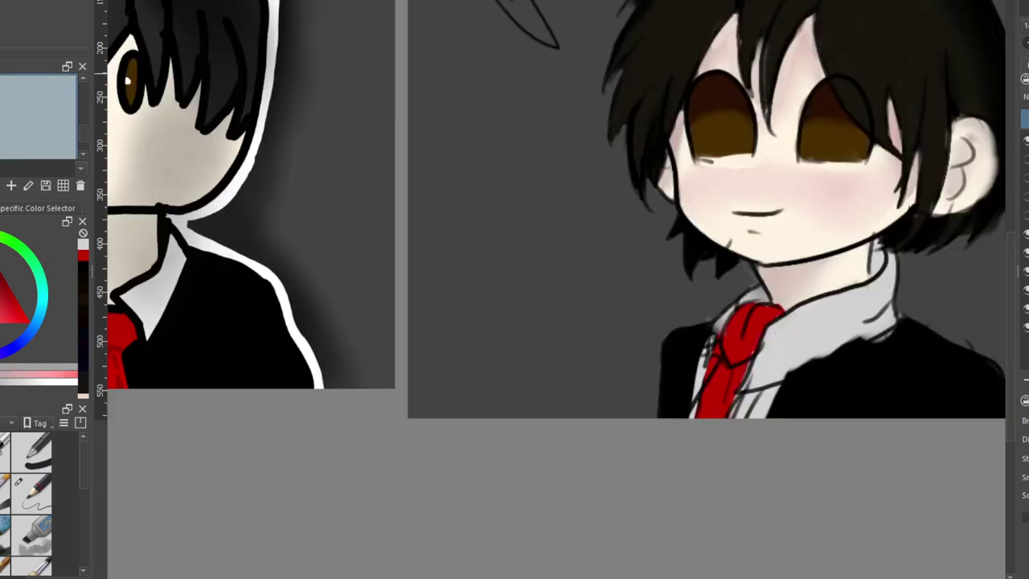
{"action": "left_click_drag", "start_coordinate": [883, 247], "coordinate": [873, 275]}
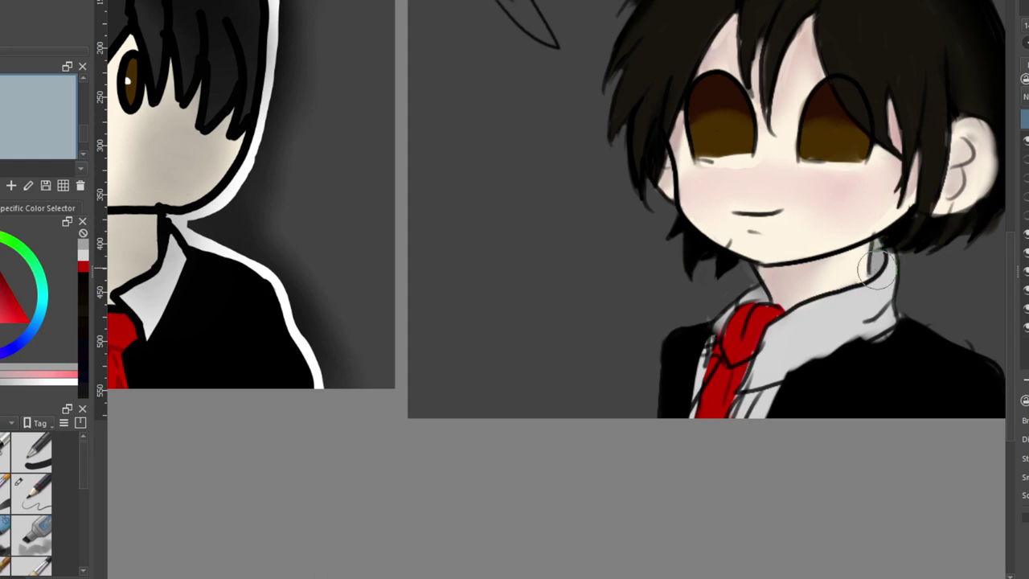
{"action": "left_click_drag", "start_coordinate": [878, 321], "coordinate": [873, 332]}
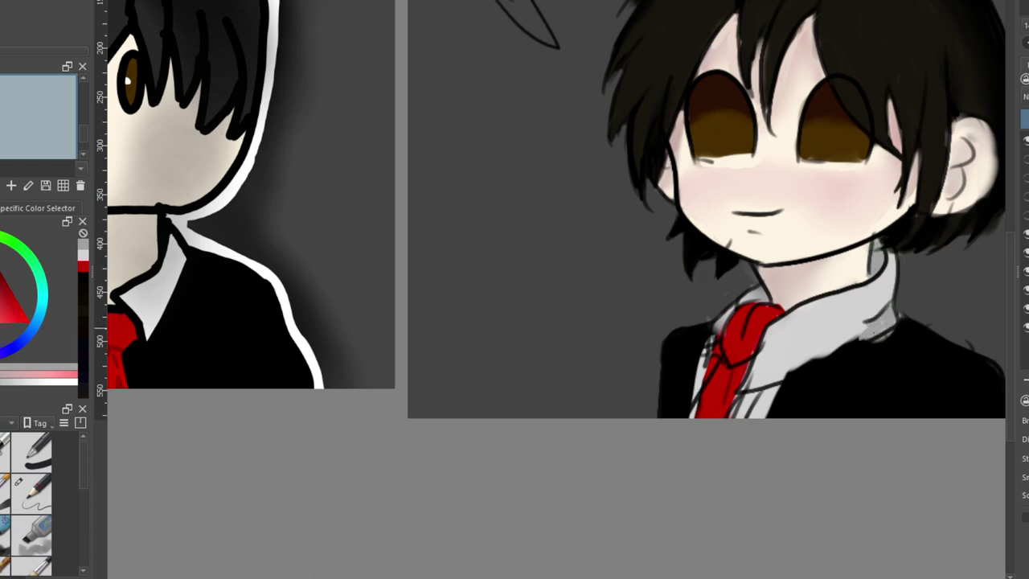
{"action": "left_click_drag", "start_coordinate": [894, 291], "coordinate": [893, 259]}
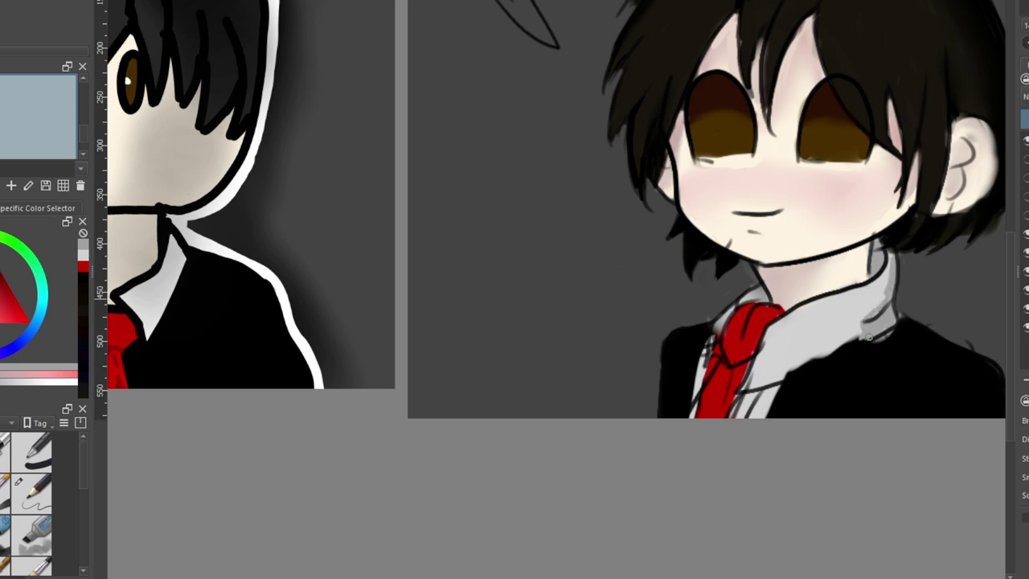
{"action": "left_click_drag", "start_coordinate": [757, 391], "coordinate": [741, 414]}
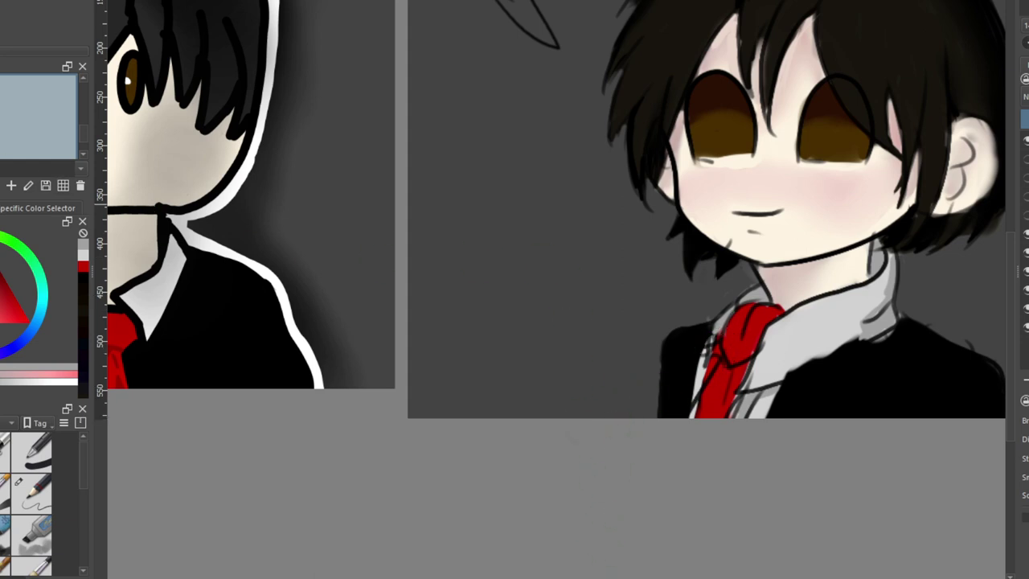
Paint the shirt strip beside the tie in light grey-white and restore the tie's lower edge in red
{"action": "left_click_drag", "start_coordinate": [1, 316], "coordinate": [3, 292]}
{"action": "left_click", "coordinate": [81, 254]}
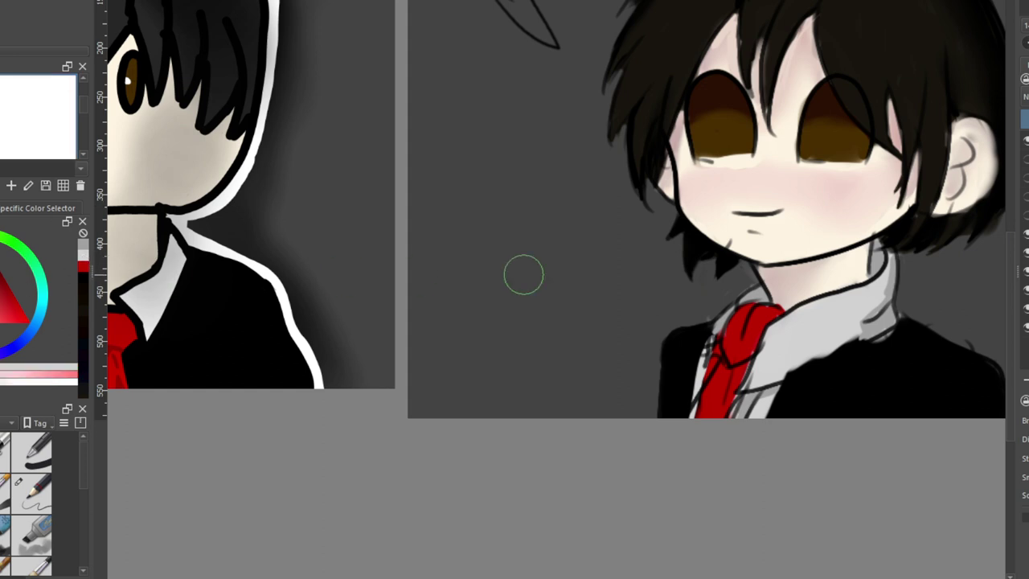
{"action": "mouse_move", "coordinate": [699, 373]}
{"action": "left_mouse_down"}
{"action": "mouse_move", "coordinate": [685, 435]}
{"action": "mouse_move", "coordinate": [717, 340]}
{"action": "left_mouse_up"}
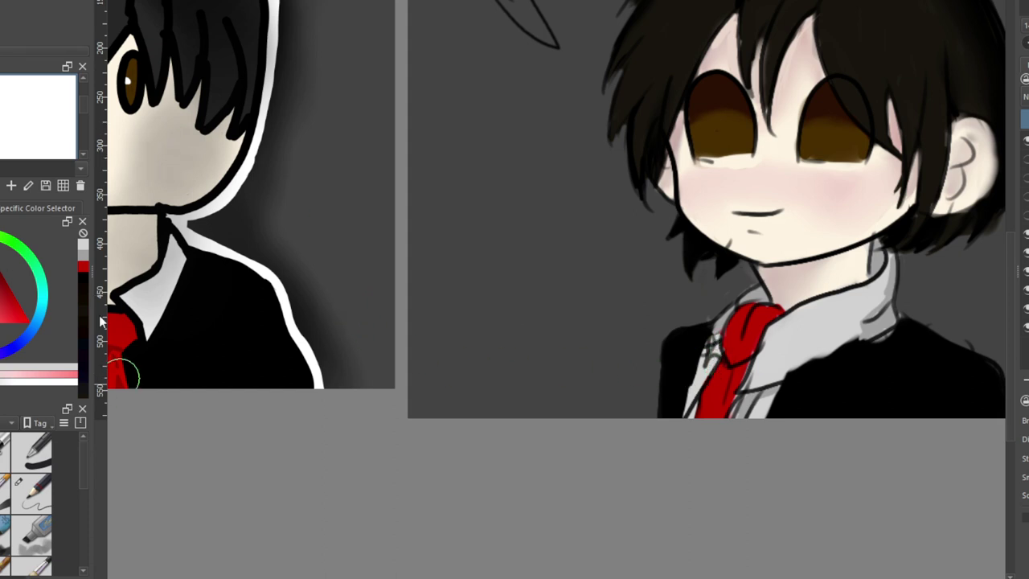
{"action": "left_click", "coordinate": [85, 268]}
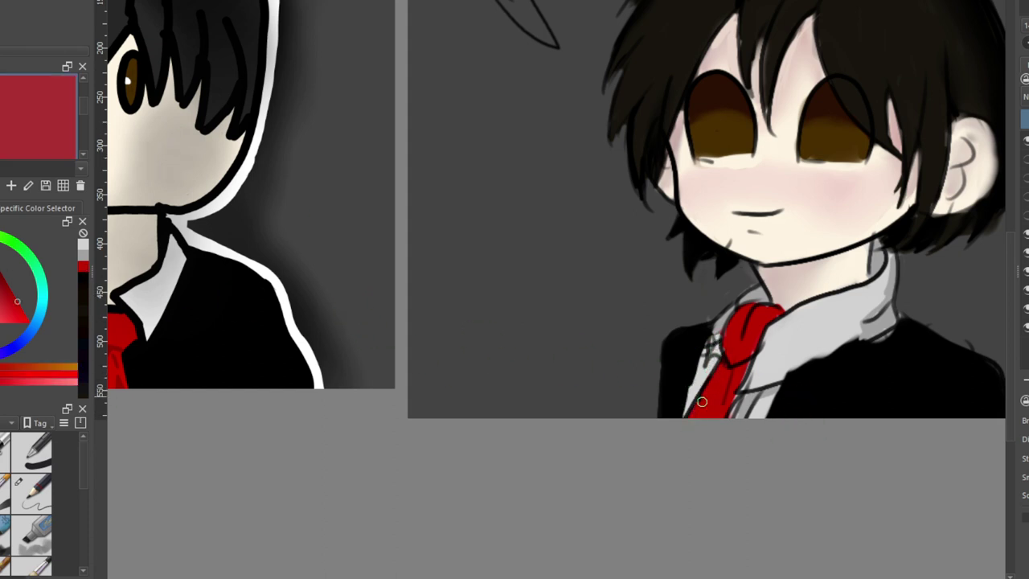
{"action": "scroll", "coordinate": [763, 322], "scroll_direction": "down", "scroll_amount": 3}
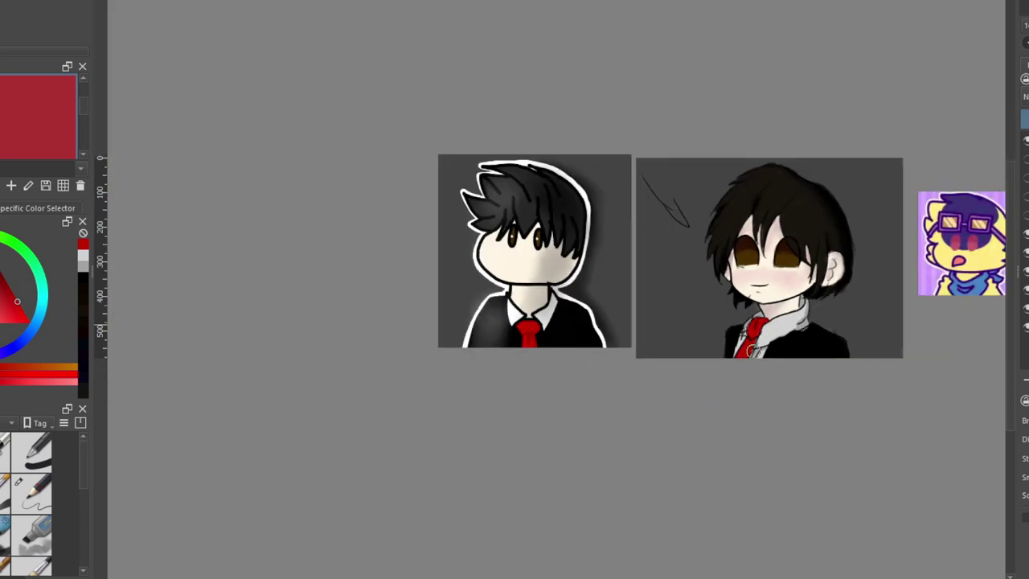
Sample the pale skin tones below both eyes, paint along the lower eye edges, and undo the last stroke
{"action": "scroll", "coordinate": [792, 211], "scroll_direction": "up", "scroll_amount": 2}
{"action": "scroll", "coordinate": [770, 328], "scroll_direction": "up", "scroll_amount": 2}
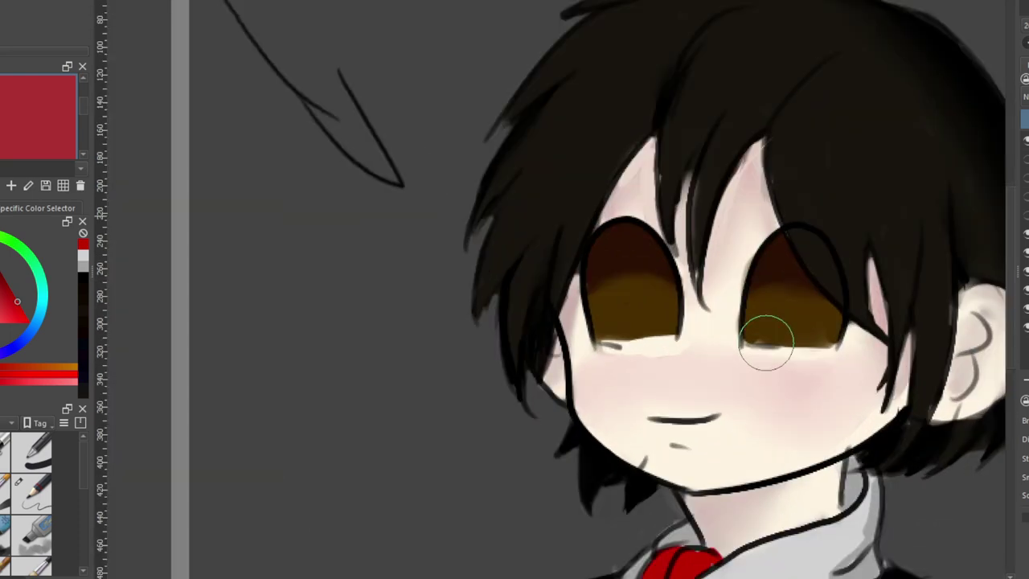
{"action": "left_click", "coordinate": [626, 347], "text": "ctrl"}
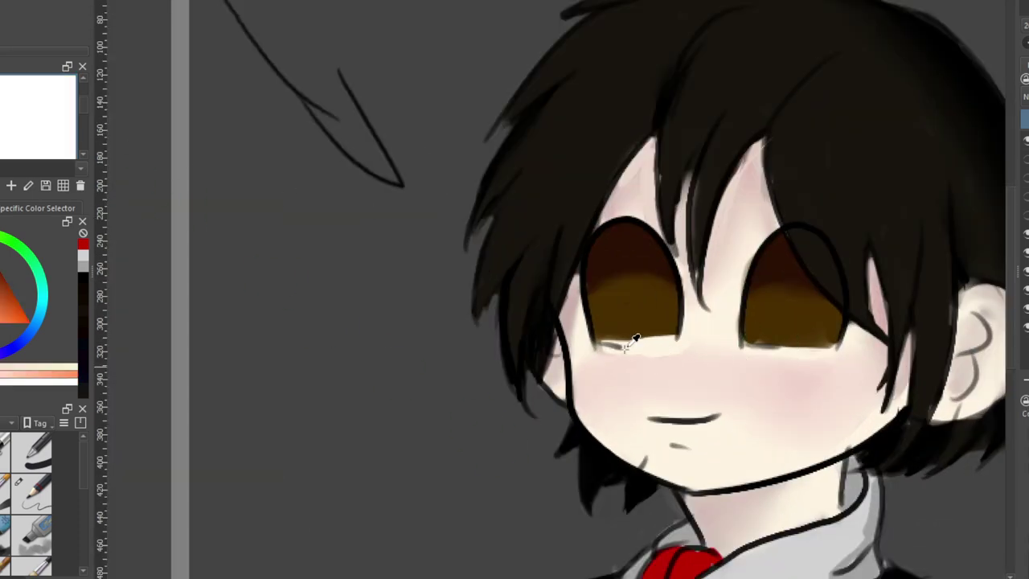
{"action": "key", "text": "b"}
{"action": "mouse_move", "coordinate": [626, 353]}
{"action": "left_mouse_down"}
{"action": "mouse_move", "coordinate": [642, 352]}
{"action": "mouse_move", "coordinate": [619, 343]}
{"action": "mouse_move", "coordinate": [688, 343]}
{"action": "left_mouse_up"}
{"action": "left_click", "coordinate": [772, 364], "text": "ctrl"}
{"action": "mouse_move", "coordinate": [764, 351]}
{"action": "left_mouse_down"}
{"action": "mouse_move", "coordinate": [754, 354]}
{"action": "mouse_move", "coordinate": [823, 355]}
{"action": "left_mouse_up"}
{"action": "key", "text": "ctrl+z"}
{"action": "scroll", "coordinate": [763, 329], "scroll_direction": "down", "scroll_amount": 6}
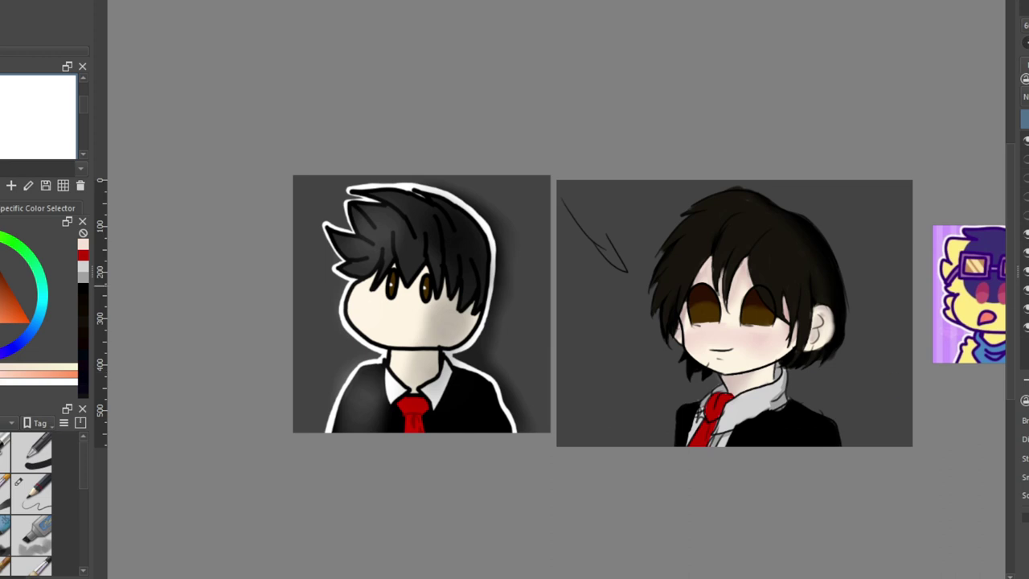
{"action": "key", "text": "m"}
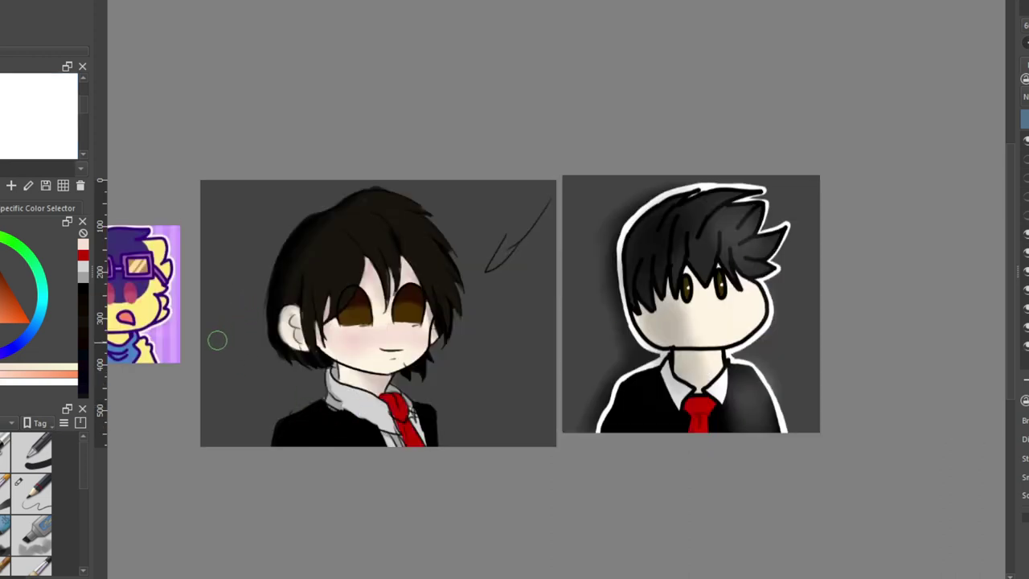
{"action": "scroll", "coordinate": [217, 340], "scroll_direction": "up", "scroll_amount": 3}
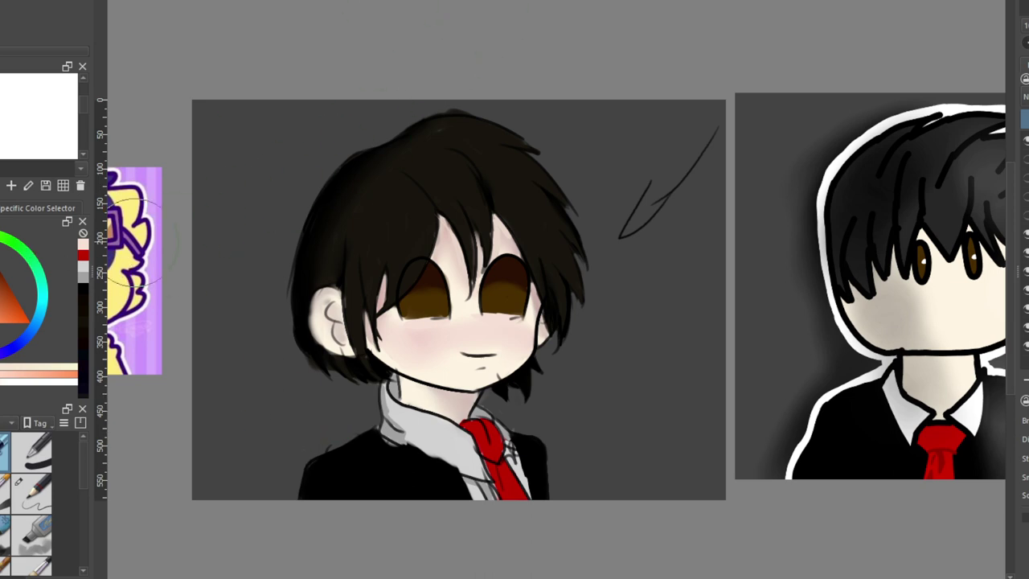
{"action": "left_click_drag", "start_coordinate": [0, 310], "coordinate": [0, 322]}
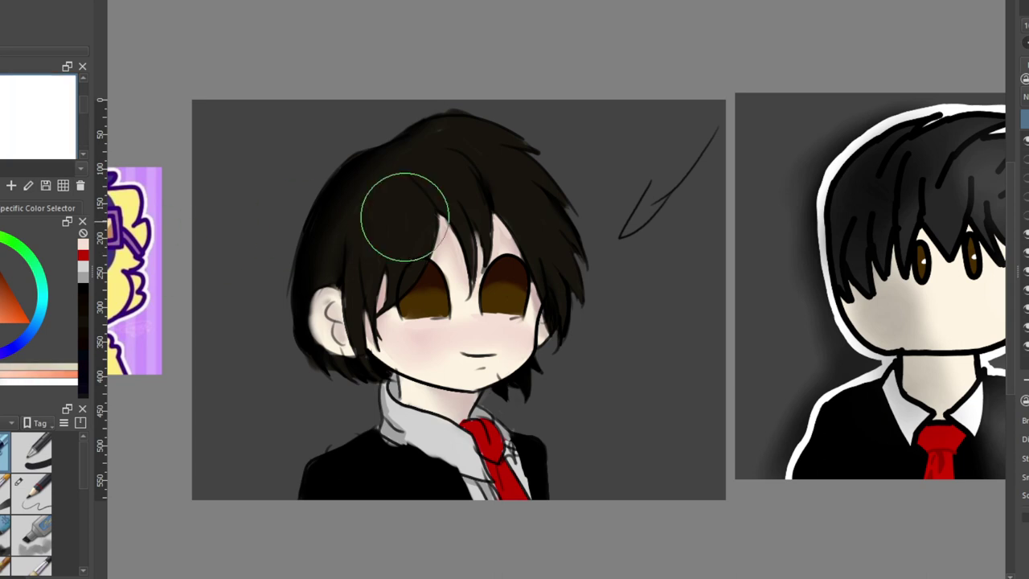
{"action": "left_click_drag", "start_coordinate": [466, 119], "coordinate": [536, 225]}
{"action": "left_click_drag", "start_coordinate": [476, 121], "coordinate": [545, 273]}
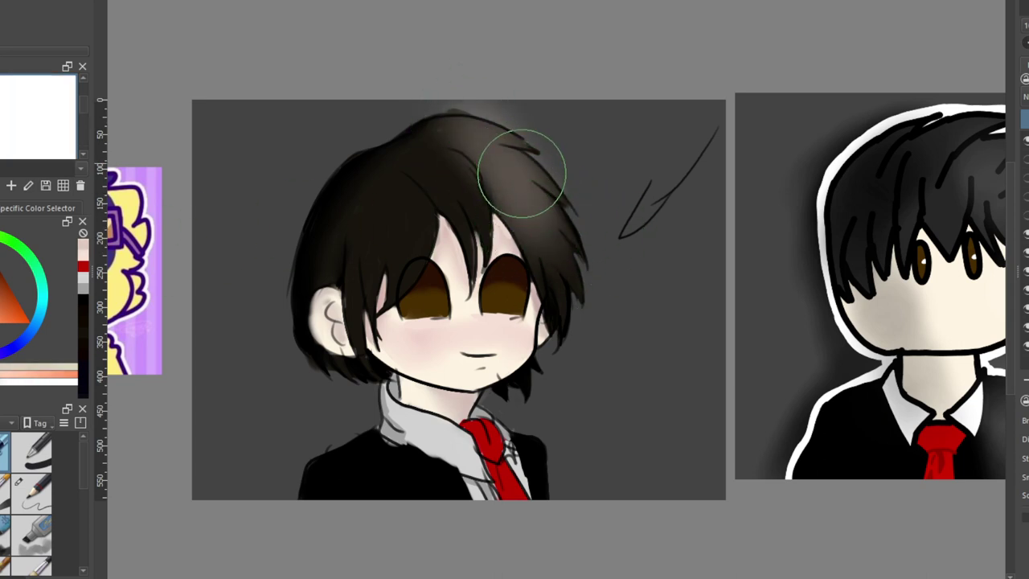
{"action": "left_click_drag", "start_coordinate": [711, 121], "coordinate": [563, 213]}
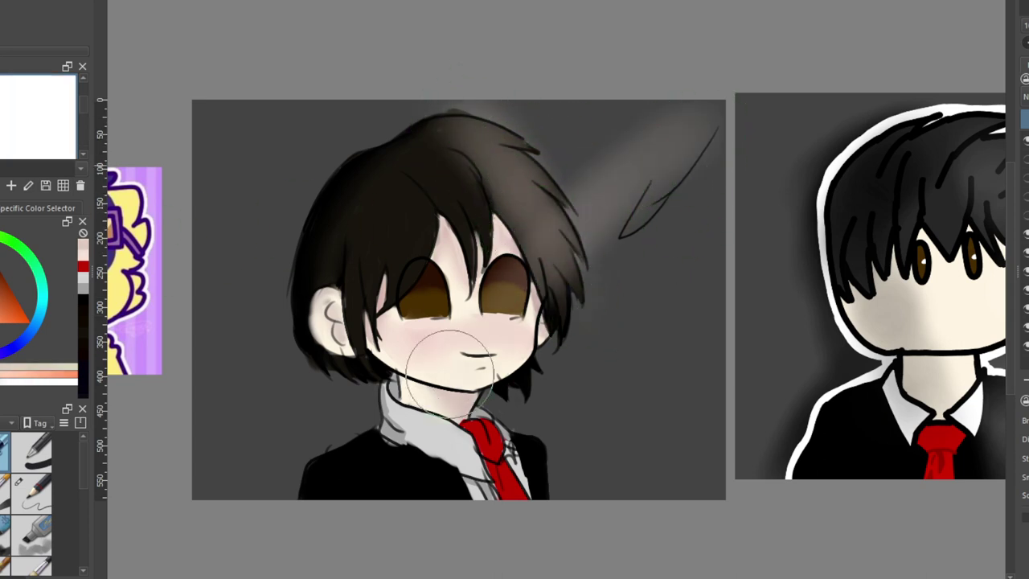
{"action": "mouse_move", "coordinate": [450, 374]}
{"action": "left_mouse_down"}
{"action": "mouse_move", "coordinate": [419, 416]}
{"action": "mouse_move", "coordinate": [606, 201]}
{"action": "mouse_move", "coordinate": [499, 286]}
{"action": "mouse_move", "coordinate": [635, 163]}
{"action": "mouse_move", "coordinate": [433, 384]}
{"action": "mouse_move", "coordinate": [360, 447]}
{"action": "left_mouse_up"}
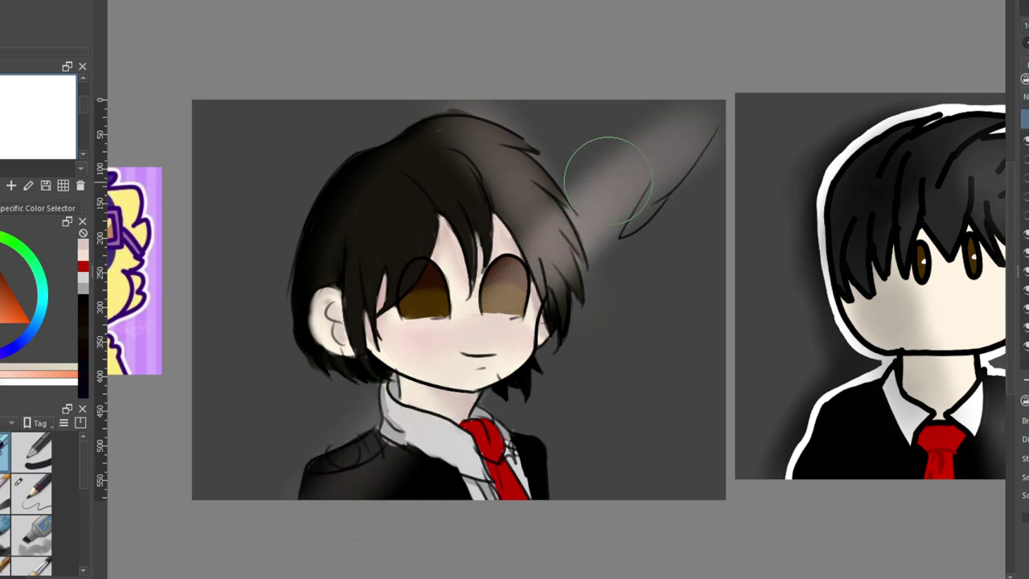
{"action": "key", "text": "ctrl+z"}
{"action": "key", "text": "ctrl+z"}
{"action": "key", "text": "ctrl+z"}
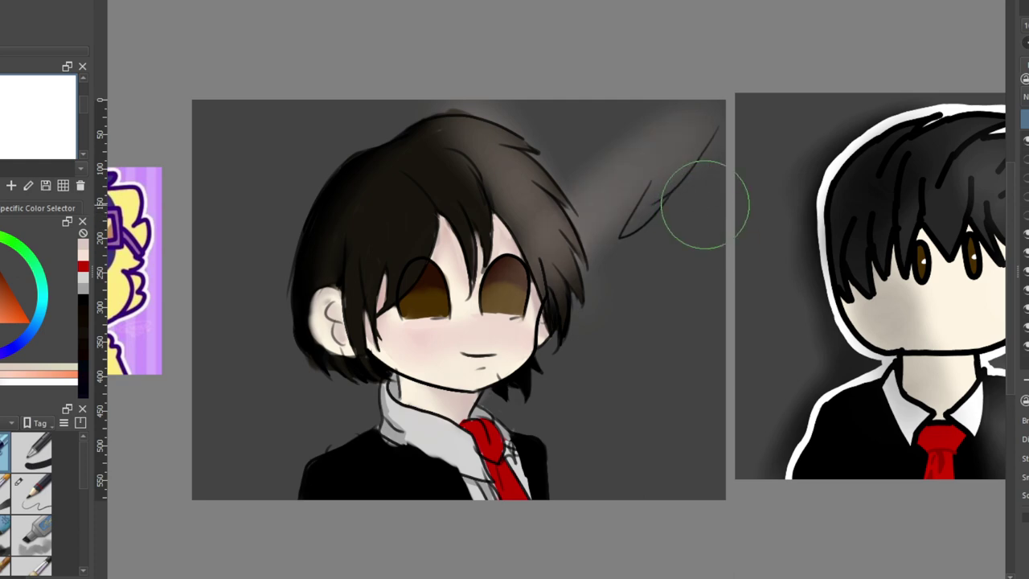
{"action": "key", "text": "ctrl+z"}
{"action": "key", "text": "ctrl+z"}
{"action": "key", "text": "ctrl+z"}
{"action": "key", "text": "ctrl+z"}
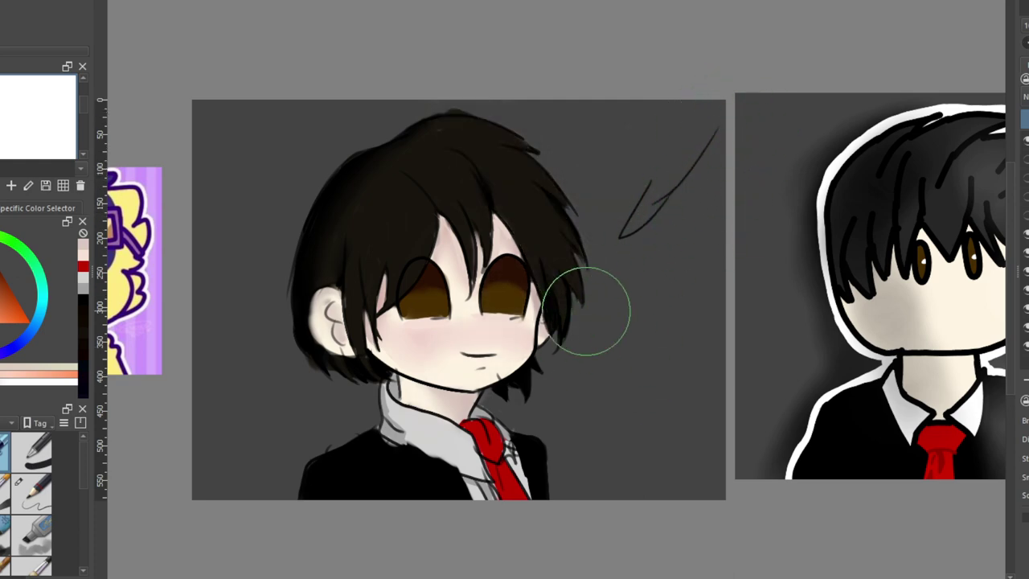
{"action": "left_click_drag", "start_coordinate": [555, 576], "coordinate": [576, 577]}
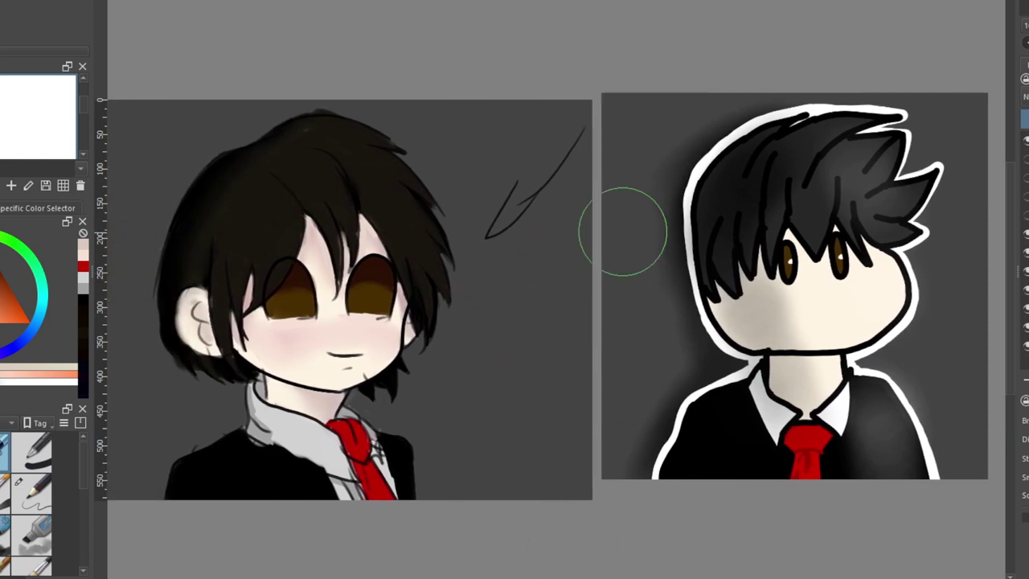
{"action": "mouse_move", "coordinate": [616, 298]}
{"action": "left_mouse_down"}
{"action": "mouse_move", "coordinate": [512, 302]}
{"action": "mouse_move", "coordinate": [413, 322]}
{"action": "left_mouse_up"}
{"action": "key", "text": "ctrl+z"}
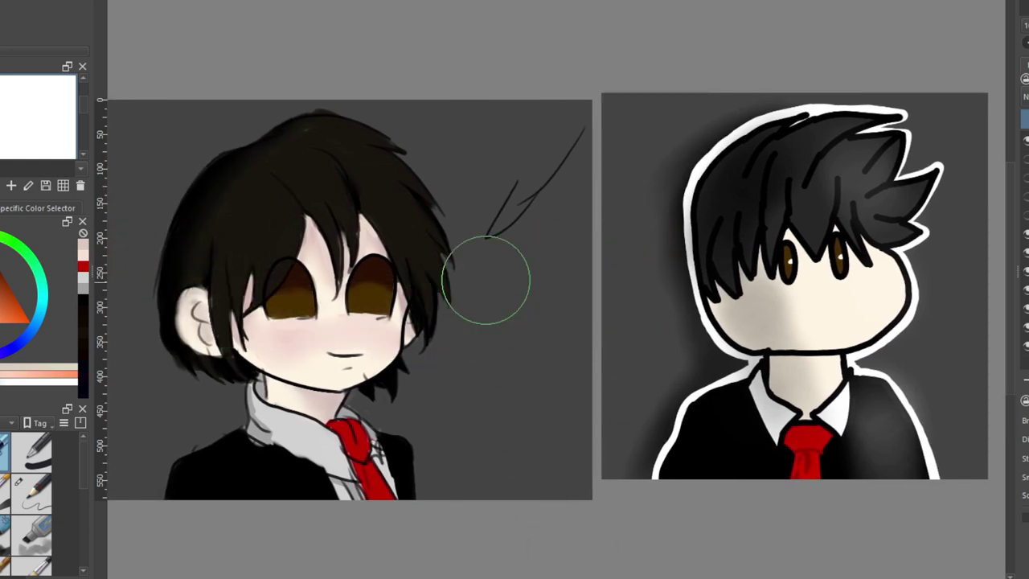
Airbrush a soft pale beam of light across the background, hair, face, tie and jacket, and lower the light's opacity
{"action": "mouse_move", "coordinate": [480, 203]}
{"action": "left_mouse_down"}
{"action": "mouse_move", "coordinate": [404, 286]}
{"action": "mouse_move", "coordinate": [455, 222]}
{"action": "mouse_move", "coordinate": [653, 84]}
{"action": "mouse_move", "coordinate": [599, 102]}
{"action": "mouse_move", "coordinate": [484, 181]}
{"action": "mouse_move", "coordinate": [501, 159]}
{"action": "left_mouse_up"}
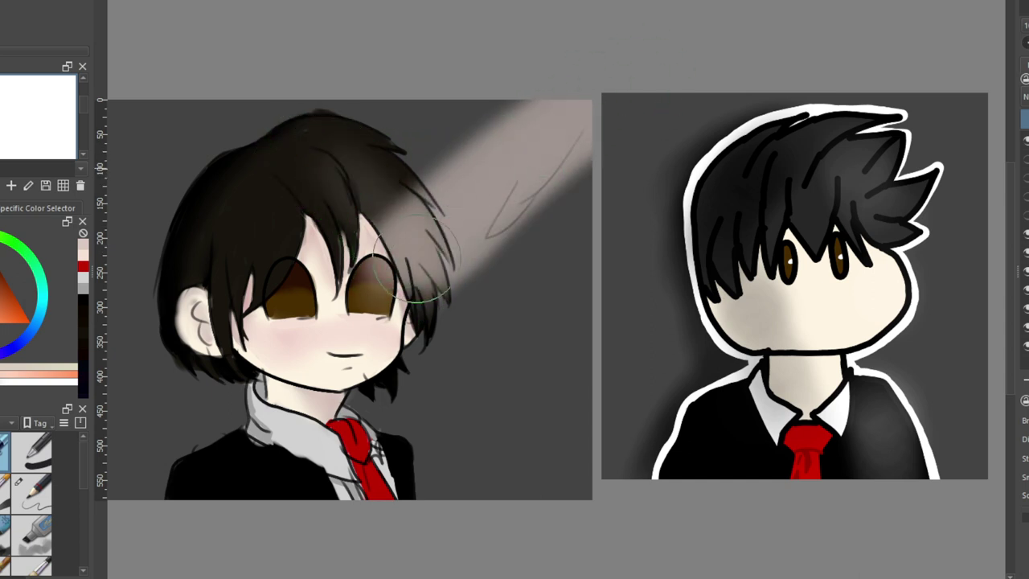
{"action": "mouse_move", "coordinate": [417, 259]}
{"action": "left_mouse_down"}
{"action": "mouse_move", "coordinate": [369, 163]}
{"action": "mouse_move", "coordinate": [400, 253]}
{"action": "mouse_move", "coordinate": [302, 186]}
{"action": "mouse_move", "coordinate": [381, 282]}
{"action": "left_mouse_up"}
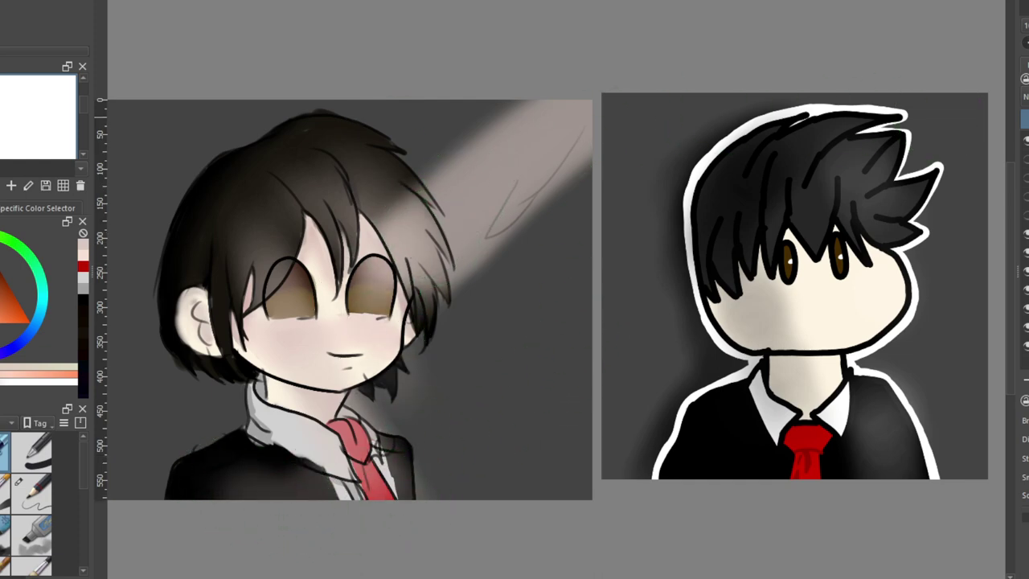
{"action": "left_click", "coordinate": [1028, 96]}
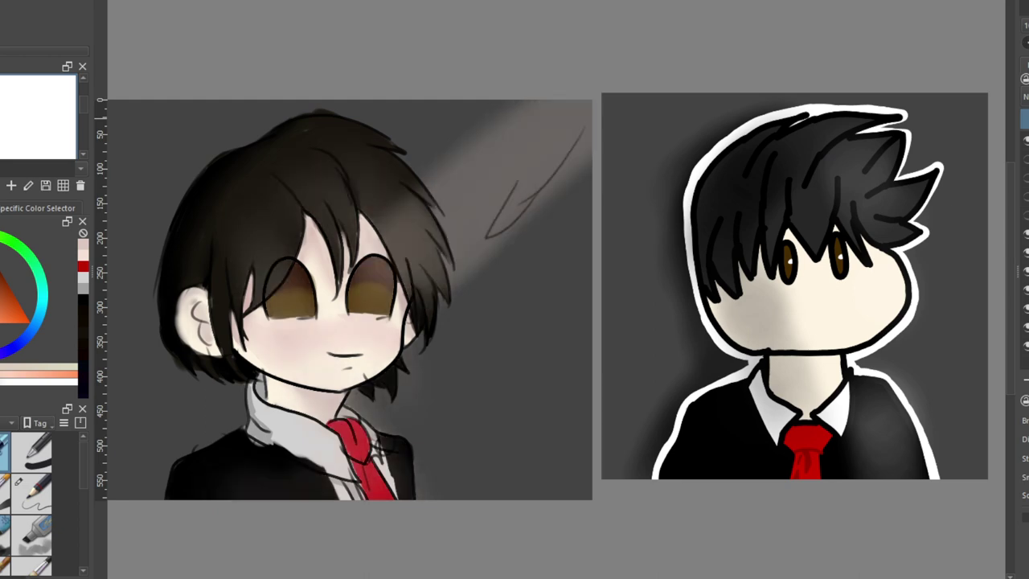
Erase the pale light beam from the background beside the character's head
{"action": "left_click", "coordinate": [1028, 119]}
{"action": "left_click", "coordinate": [1028, 119]}
{"action": "key", "text": "slash"}
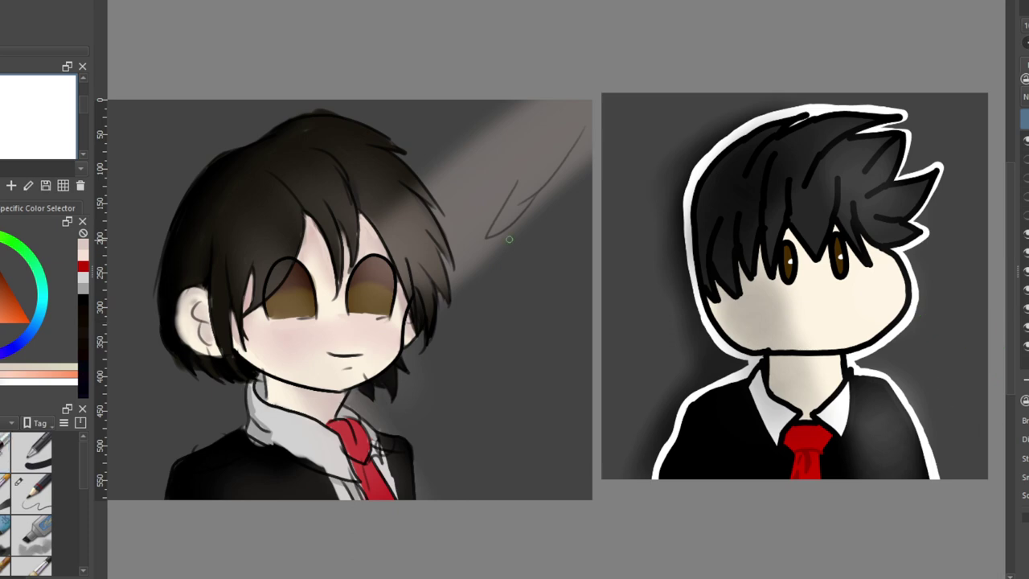
{"action": "mouse_move", "coordinate": [468, 141]}
{"action": "left_mouse_down"}
{"action": "mouse_move", "coordinate": [464, 172]}
{"action": "mouse_move", "coordinate": [480, 290]}
{"action": "mouse_move", "coordinate": [439, 144]}
{"action": "mouse_move", "coordinate": [531, 262]}
{"action": "mouse_move", "coordinate": [548, 132]}
{"action": "mouse_move", "coordinate": [616, 85]}
{"action": "left_mouse_up"}
Toggle layer visibility to find the layer holding the stray pencil shape beside the head and erase the shape
{"action": "left_click", "coordinate": [1027, 139]}
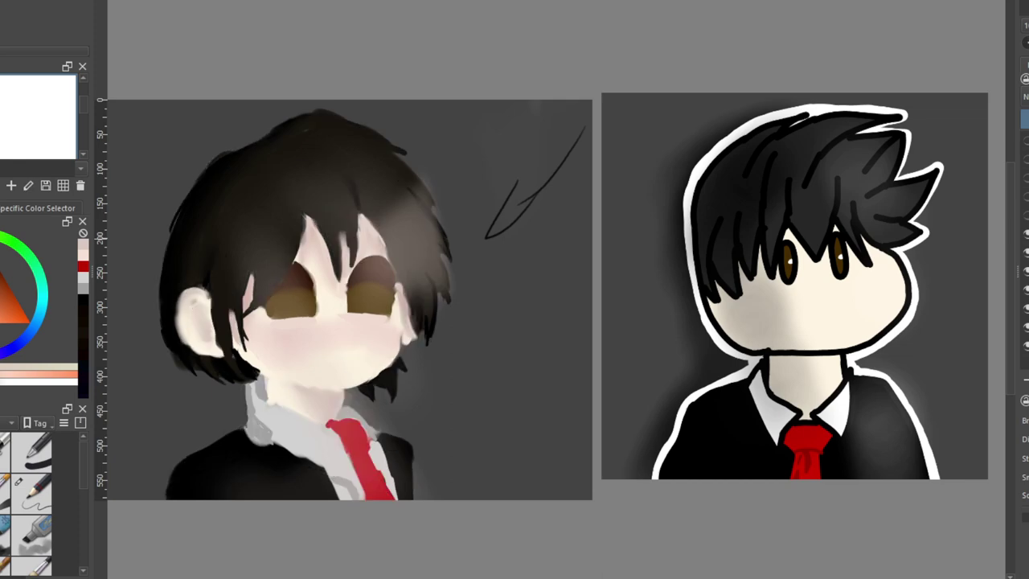
{"action": "left_click", "coordinate": [1027, 140]}
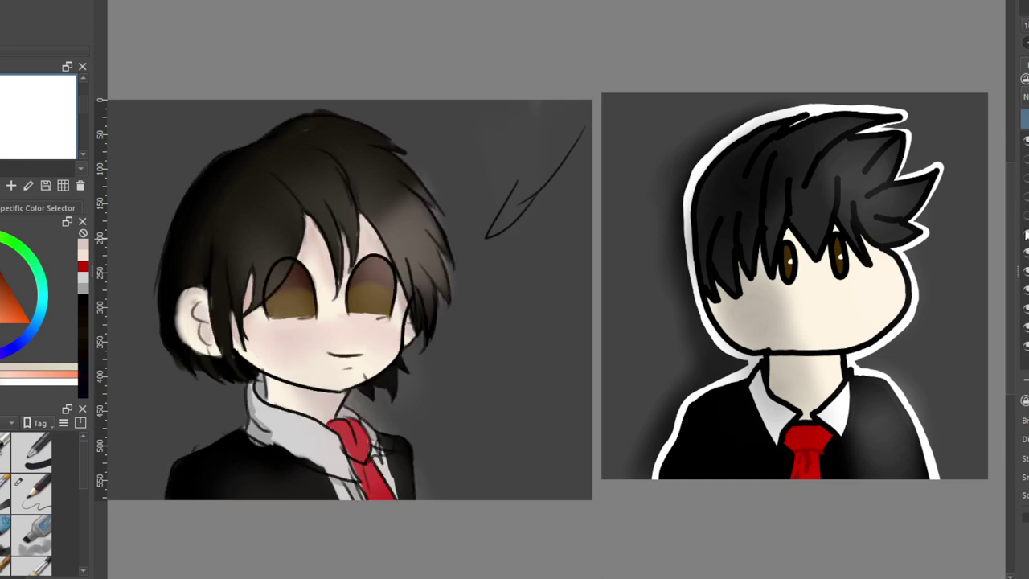
{"action": "left_click", "coordinate": [1027, 236]}
{"action": "left_click", "coordinate": [1027, 236]}
{"action": "left_click", "coordinate": [1027, 252]}
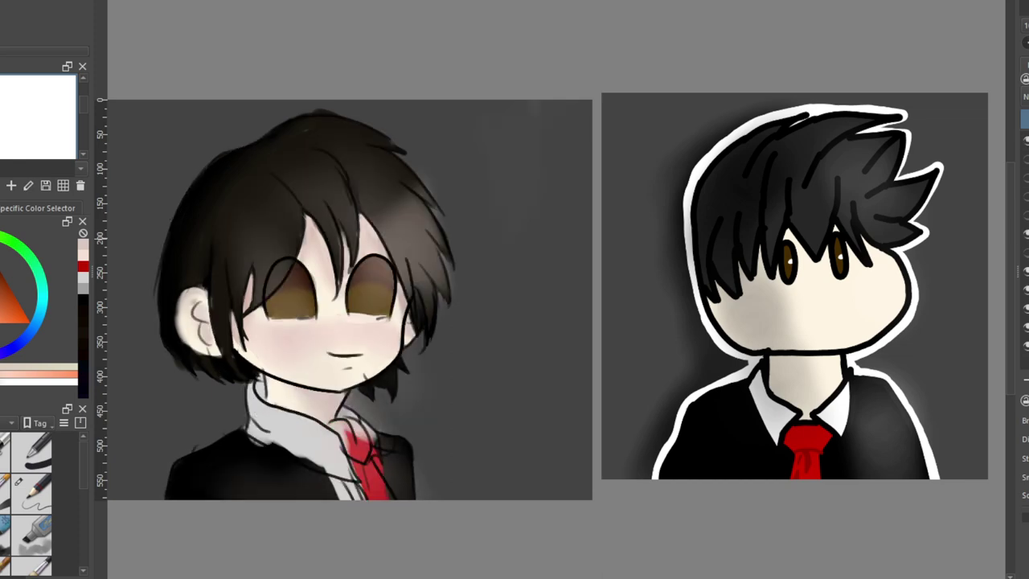
{"action": "left_click", "coordinate": [1027, 253]}
{"action": "left_click", "coordinate": [1026, 253]}
{"action": "left_click", "coordinate": [1027, 253]}
{"action": "mouse_move", "coordinate": [545, 148]}
{"action": "left_mouse_down"}
{"action": "mouse_move", "coordinate": [530, 183]}
{"action": "mouse_move", "coordinate": [557, 165]}
{"action": "left_mouse_up"}
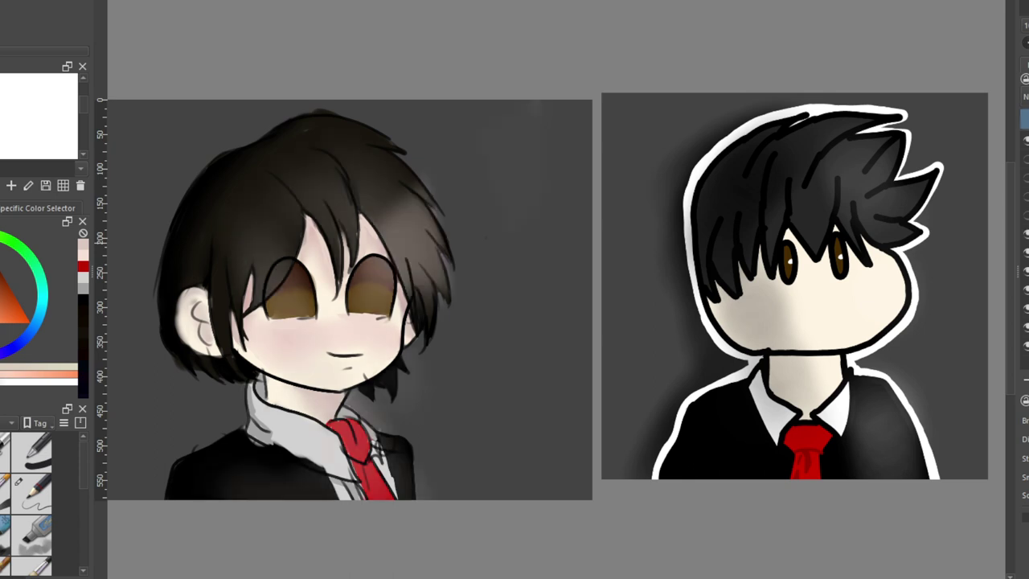
Undo the last soft light stroke over the hair, face and jacket
{"action": "key", "text": "ctrl+z"}
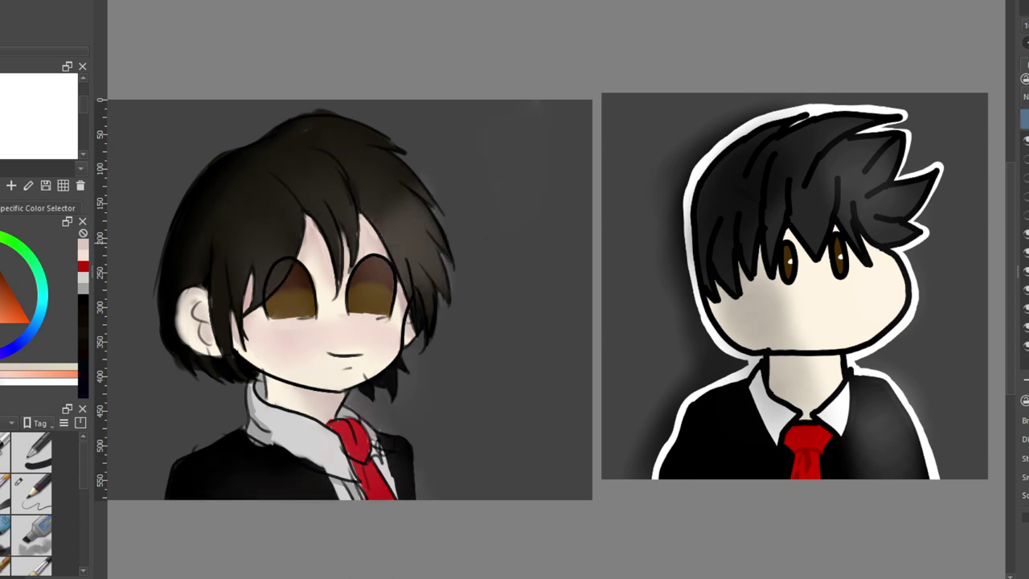
{"action": "key", "text": "m"}
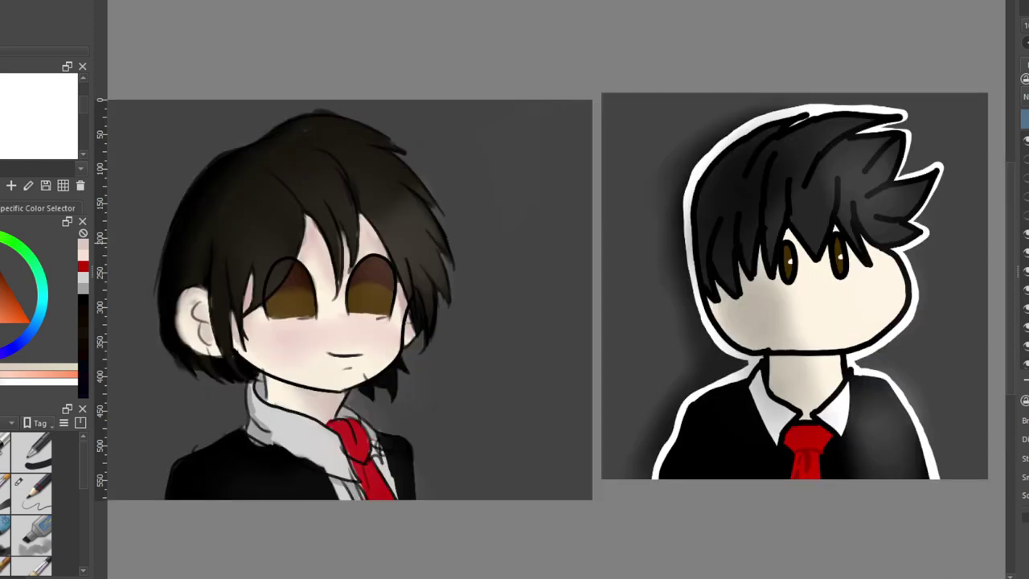
Sample the jacket's black, shift the color to dark navy blue, and airbrush it softly over the near shoulder and chest of the jacket
{"action": "scroll", "coordinate": [323, 345], "scroll_direction": "up", "scroll_amount": 2}
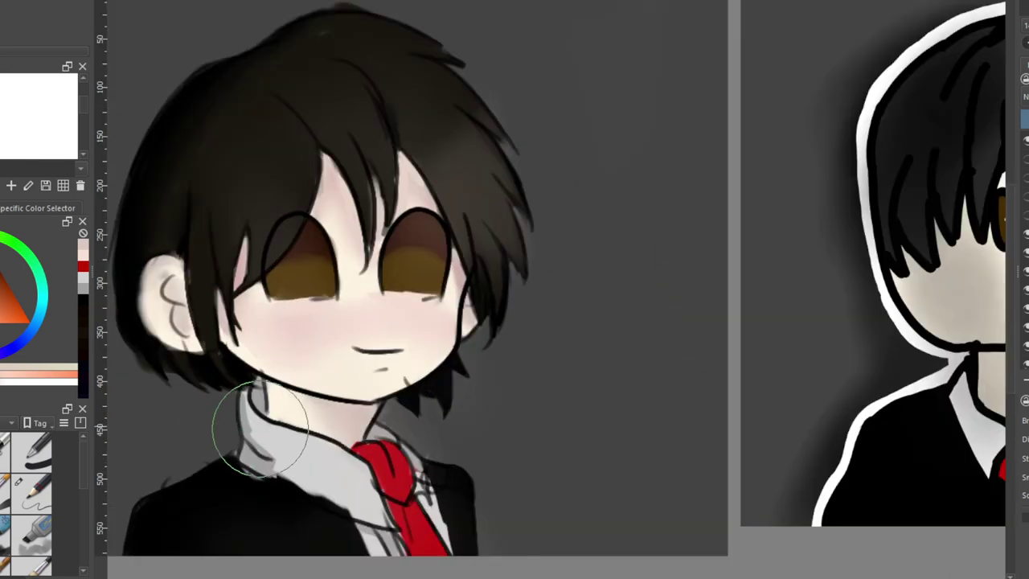
{"action": "left_click", "coordinate": [5, 452]}
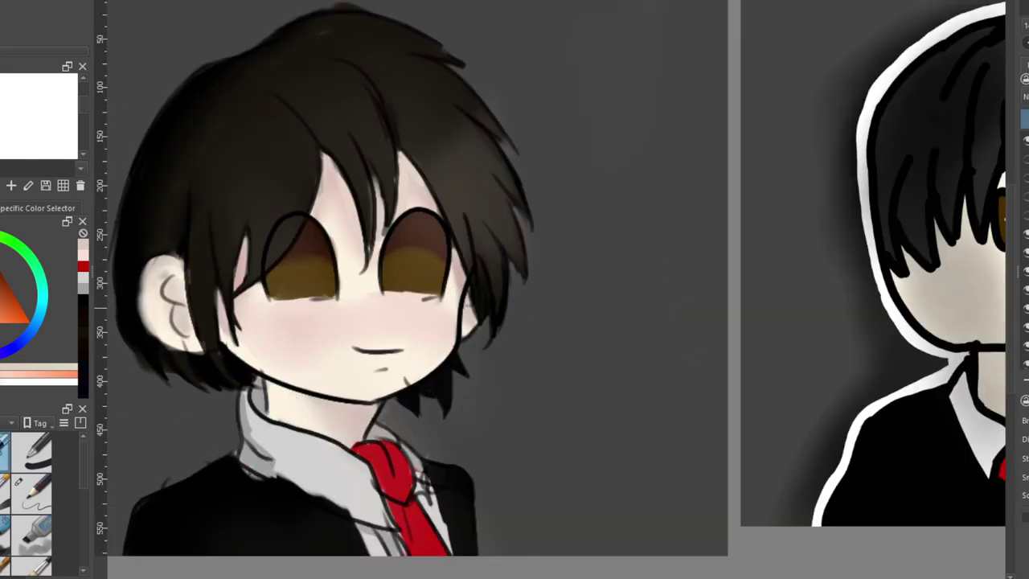
{"action": "left_click", "coordinate": [275, 513], "text": "ctrl"}
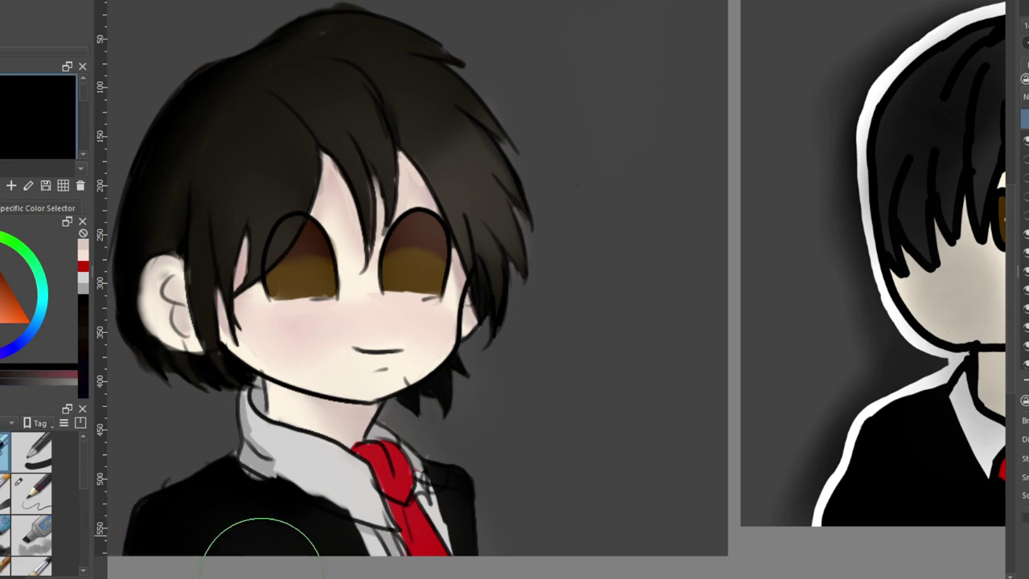
{"action": "left_click_drag", "start_coordinate": [211, 540], "coordinate": [204, 516]}
{"action": "left_click", "coordinate": [18, 344]}
{"action": "left_click_drag", "start_coordinate": [1, 294], "coordinate": [0, 256]}
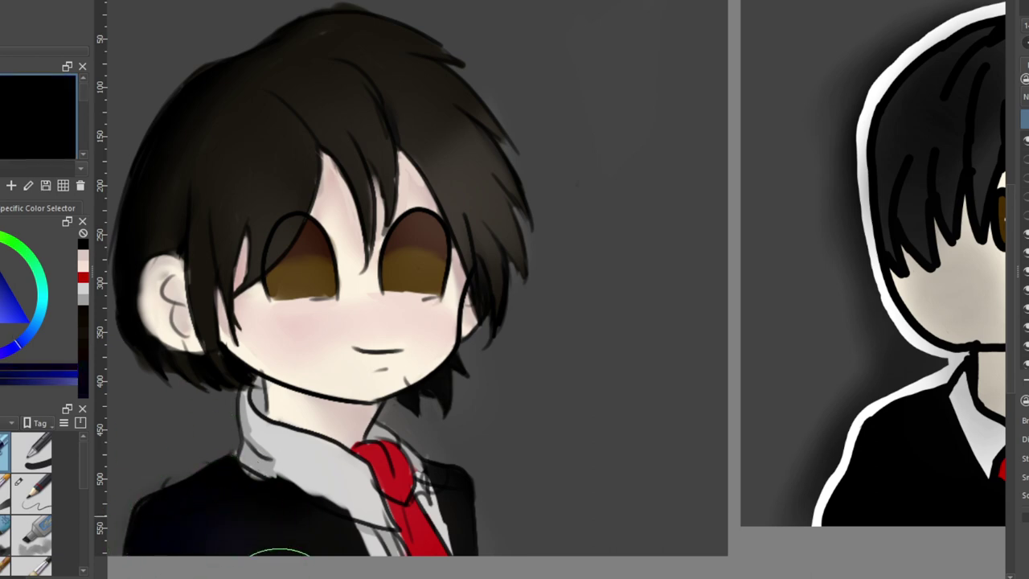
{"action": "mouse_move", "coordinate": [205, 531]}
{"action": "left_mouse_down"}
{"action": "mouse_move", "coordinate": [228, 573]}
{"action": "mouse_move", "coordinate": [201, 519]}
{"action": "mouse_move", "coordinate": [175, 512]}
{"action": "mouse_move", "coordinate": [300, 575]}
{"action": "mouse_move", "coordinate": [253, 577]}
{"action": "mouse_move", "coordinate": [167, 533]}
{"action": "mouse_move", "coordinate": [234, 556]}
{"action": "mouse_move", "coordinate": [440, 545]}
{"action": "mouse_move", "coordinate": [446, 563]}
{"action": "mouse_move", "coordinate": [341, 545]}
{"action": "mouse_move", "coordinate": [171, 543]}
{"action": "mouse_move", "coordinate": [209, 520]}
{"action": "left_mouse_up"}
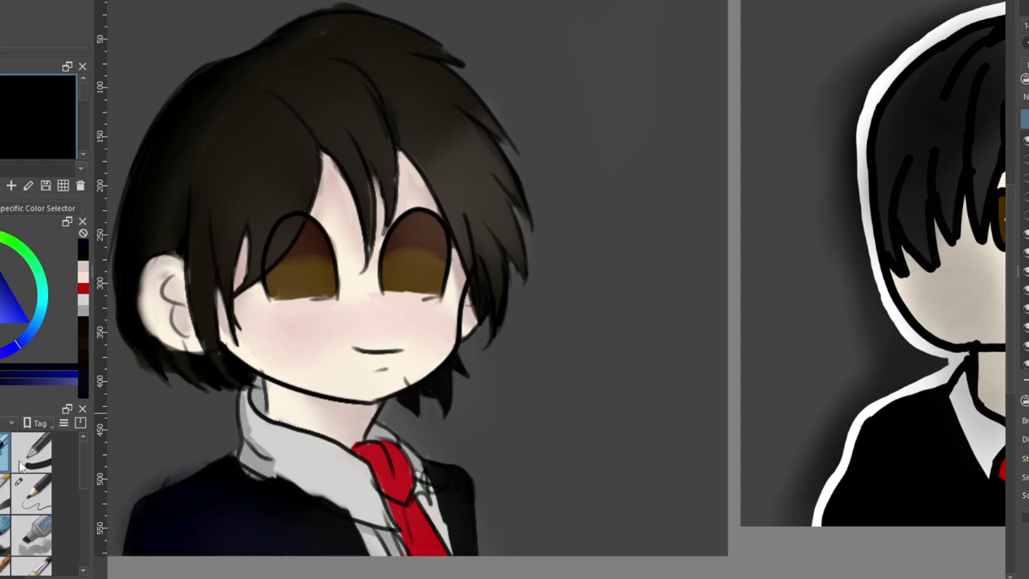
{"action": "left_click", "coordinate": [4, 295]}
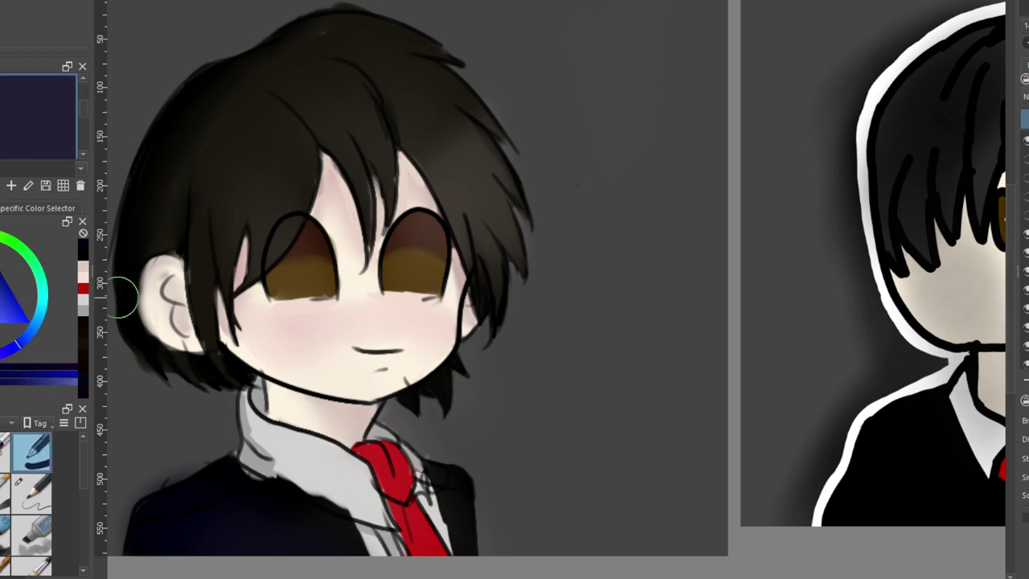
{"action": "left_click", "coordinate": [2, 277]}
{"action": "mouse_move", "coordinate": [257, 503]}
{"action": "left_mouse_down"}
{"action": "mouse_move", "coordinate": [223, 480]}
{"action": "mouse_move", "coordinate": [156, 506]}
{"action": "mouse_move", "coordinate": [204, 487]}
{"action": "mouse_move", "coordinate": [195, 494]}
{"action": "left_mouse_up"}
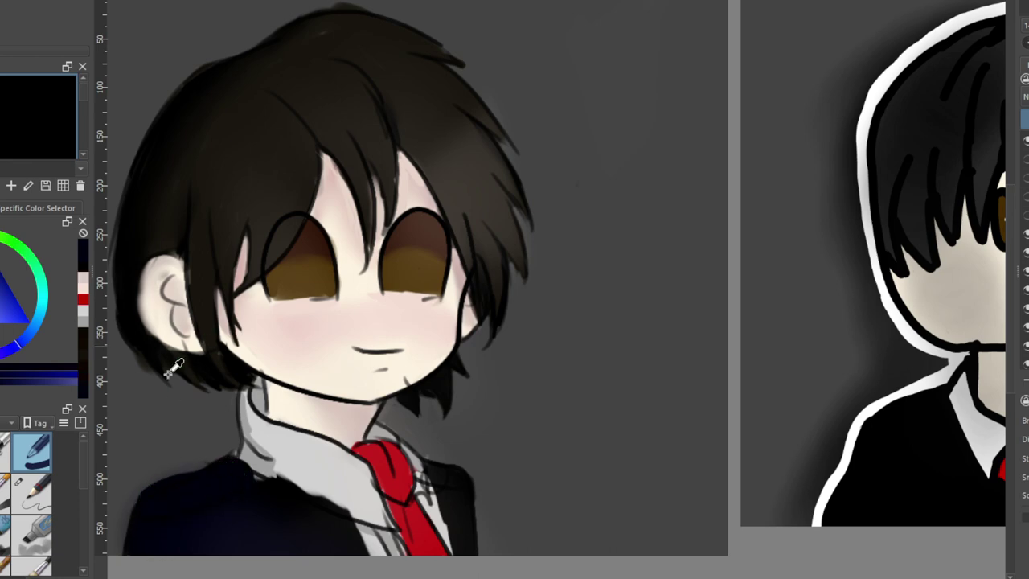
{"action": "key", "text": "ctrl+z"}
Paint a pale round button on the near shoulder strap with a narrow pale band on each side, undoing and repainting uneven strokes
{"action": "scroll", "coordinate": [171, 540], "scroll_direction": "up", "scroll_amount": 2}
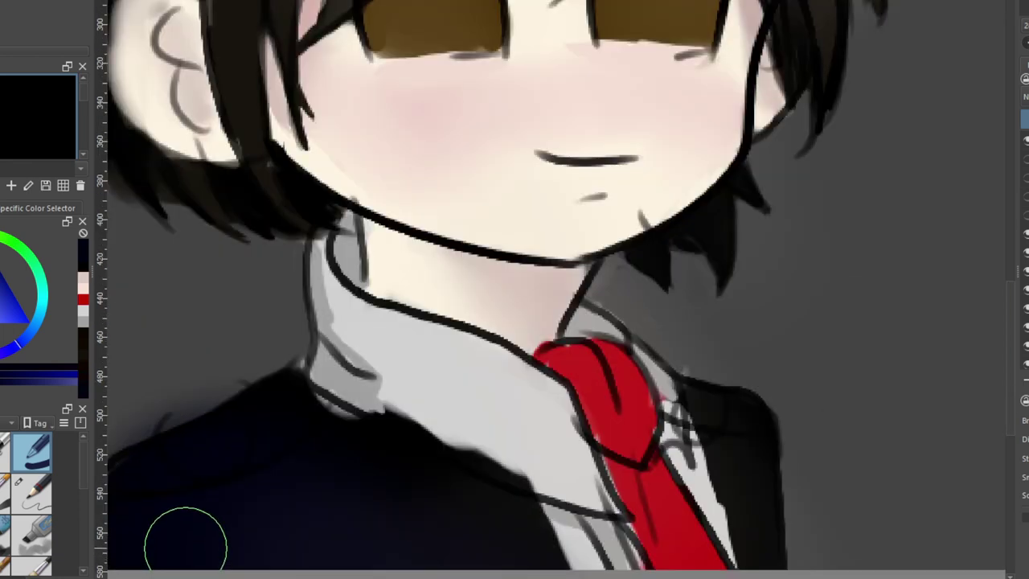
{"action": "left_click", "coordinate": [131, 157], "text": "alt"}
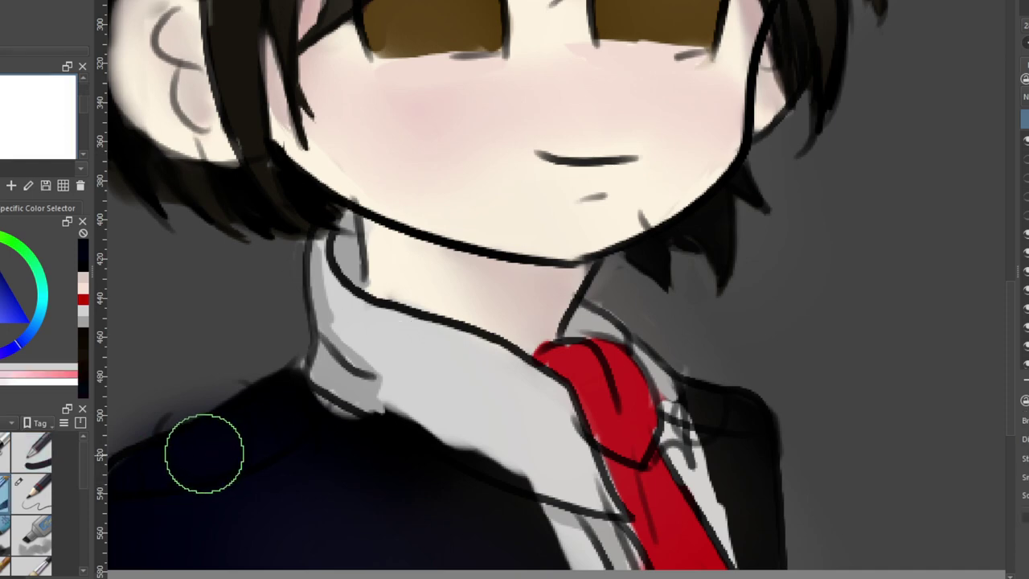
{"action": "mouse_move", "coordinate": [202, 453]}
{"action": "left_mouse_down"}
{"action": "mouse_move", "coordinate": [194, 458]}
{"action": "mouse_move", "coordinate": [216, 443]}
{"action": "mouse_move", "coordinate": [206, 466]}
{"action": "mouse_move", "coordinate": [212, 454]}
{"action": "left_mouse_up"}
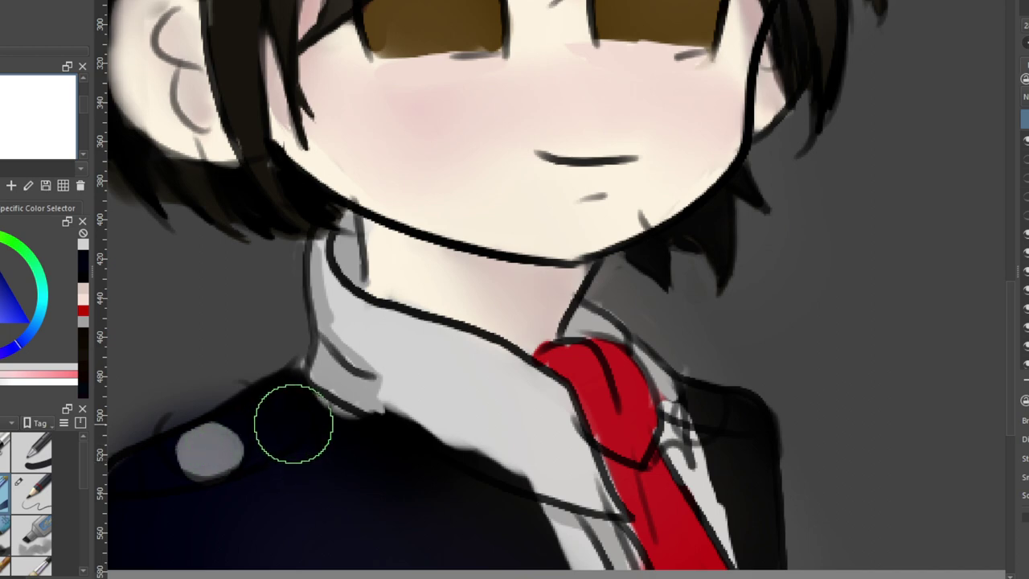
{"action": "mouse_move", "coordinate": [294, 425]}
{"action": "left_mouse_down"}
{"action": "mouse_move", "coordinate": [281, 413]}
{"action": "mouse_move", "coordinate": [283, 434]}
{"action": "mouse_move", "coordinate": [259, 417]}
{"action": "left_mouse_up"}
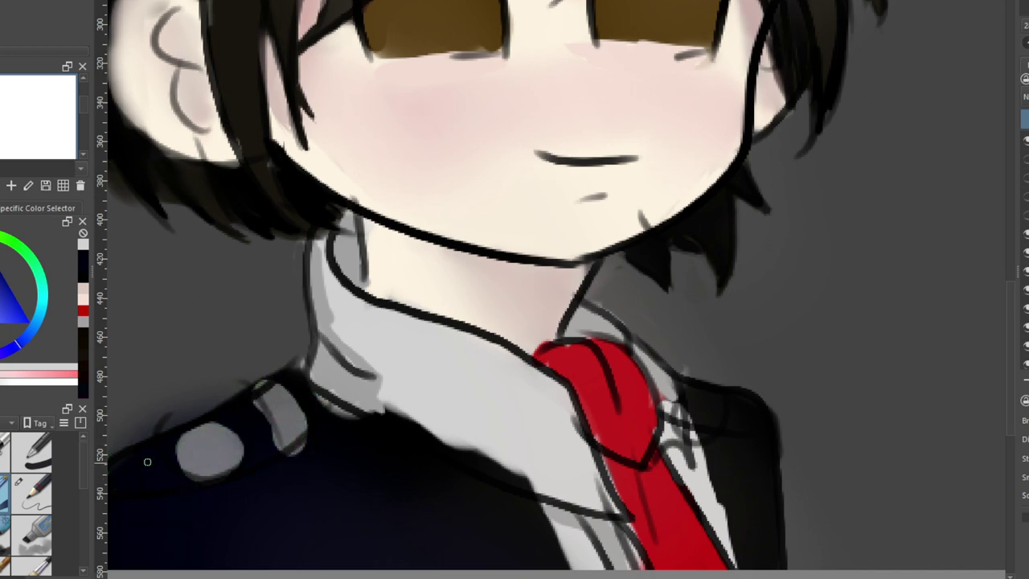
{"action": "mouse_move", "coordinate": [148, 459]}
{"action": "left_mouse_down"}
{"action": "mouse_move", "coordinate": [156, 471]}
{"action": "mouse_move", "coordinate": [141, 456]}
{"action": "mouse_move", "coordinate": [165, 464]}
{"action": "mouse_move", "coordinate": [156, 484]}
{"action": "mouse_move", "coordinate": [149, 471]}
{"action": "left_mouse_up"}
{"action": "key", "text": "ctrl+z"}
{"action": "key", "text": "ctrl+z"}
{"action": "left_click_drag", "start_coordinate": [261, 400], "coordinate": [281, 443]}
Highlight the near shoulder's button and band in bluish white, and paint matching pale bands on the far shoulder
{"action": "left_click", "coordinate": [66, 373]}
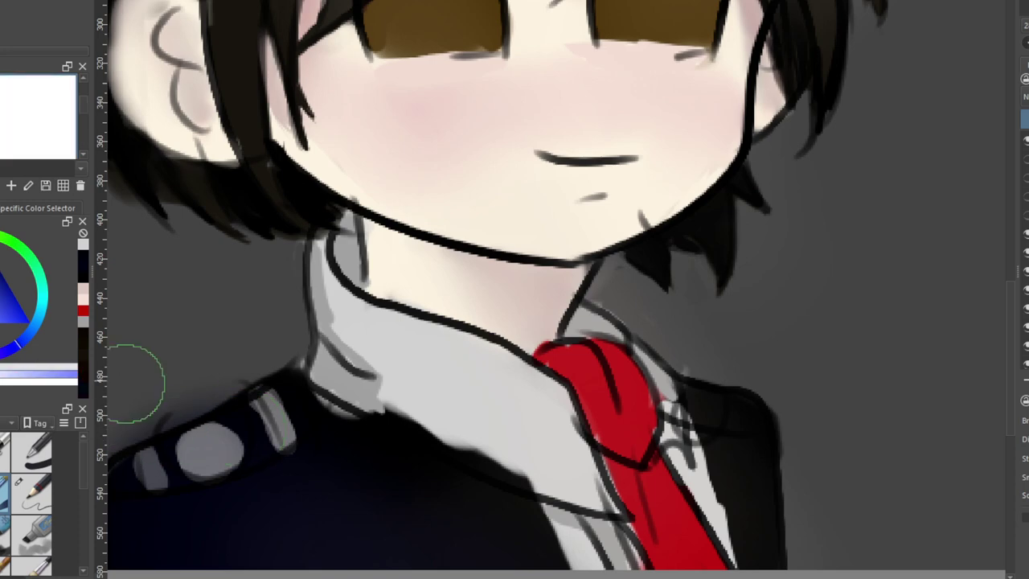
{"action": "left_click_drag", "start_coordinate": [206, 442], "coordinate": [223, 438]}
{"action": "mouse_move", "coordinate": [223, 437]}
{"action": "left_mouse_down"}
{"action": "mouse_move", "coordinate": [219, 428]}
{"action": "mouse_move", "coordinate": [236, 450]}
{"action": "mouse_move", "coordinate": [231, 437]}
{"action": "left_mouse_up"}
{"action": "left_click_drag", "start_coordinate": [221, 435], "coordinate": [216, 442]}
{"action": "left_click_drag", "start_coordinate": [280, 414], "coordinate": [276, 400]}
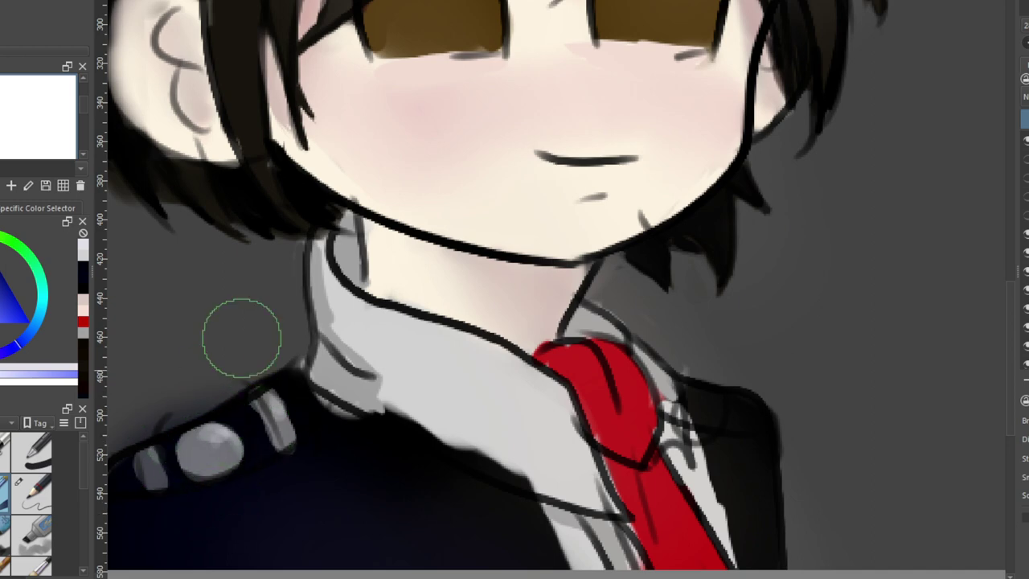
{"action": "mouse_move", "coordinate": [696, 401]}
{"action": "left_mouse_down"}
{"action": "mouse_move", "coordinate": [706, 423]}
{"action": "mouse_move", "coordinate": [714, 408]}
{"action": "mouse_move", "coordinate": [683, 398]}
{"action": "mouse_move", "coordinate": [710, 418]}
{"action": "mouse_move", "coordinate": [692, 401]}
{"action": "mouse_move", "coordinate": [749, 404]}
{"action": "mouse_move", "coordinate": [746, 435]}
{"action": "mouse_move", "coordinate": [748, 402]}
{"action": "left_mouse_up"}
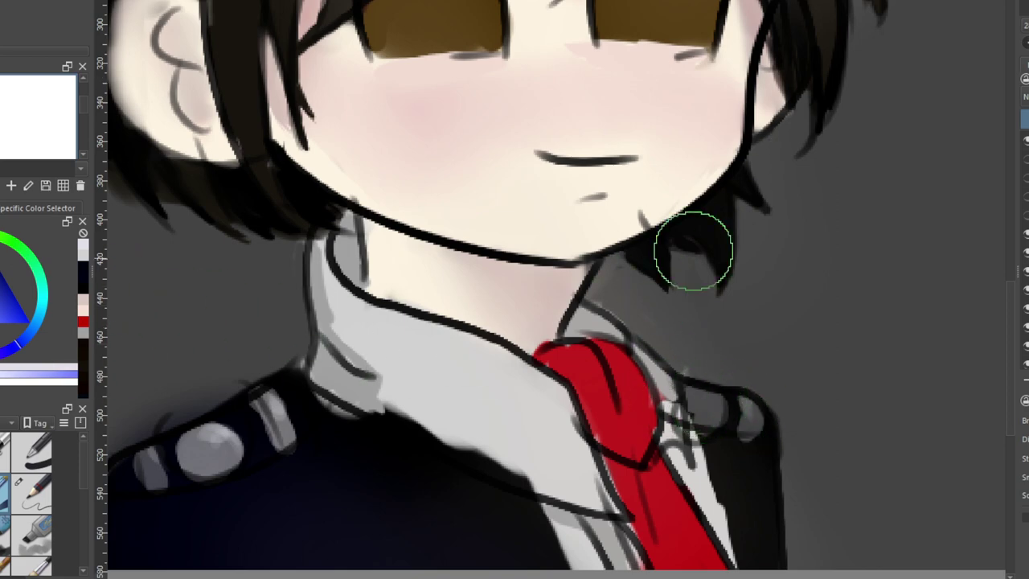
{"action": "mouse_move", "coordinate": [693, 408]}
{"action": "left_mouse_down"}
{"action": "mouse_move", "coordinate": [718, 452]}
{"action": "mouse_move", "coordinate": [719, 410]}
{"action": "mouse_move", "coordinate": [751, 400]}
{"action": "mouse_move", "coordinate": [752, 410]}
{"action": "mouse_move", "coordinate": [713, 429]}
{"action": "left_mouse_up"}
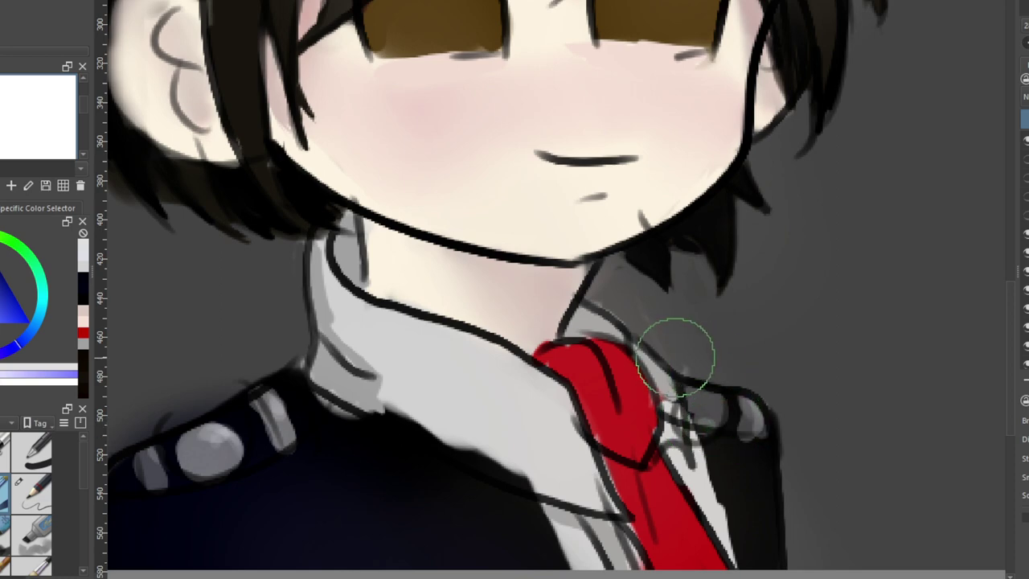
Sample the tie's red, shade the knot and tail with darker red, and pick a lighter red for highlights along the tie
{"action": "scroll", "coordinate": [674, 361], "scroll_direction": "down", "scroll_amount": 4}
{"action": "scroll", "coordinate": [655, 342], "scroll_direction": "up", "scroll_amount": 2}
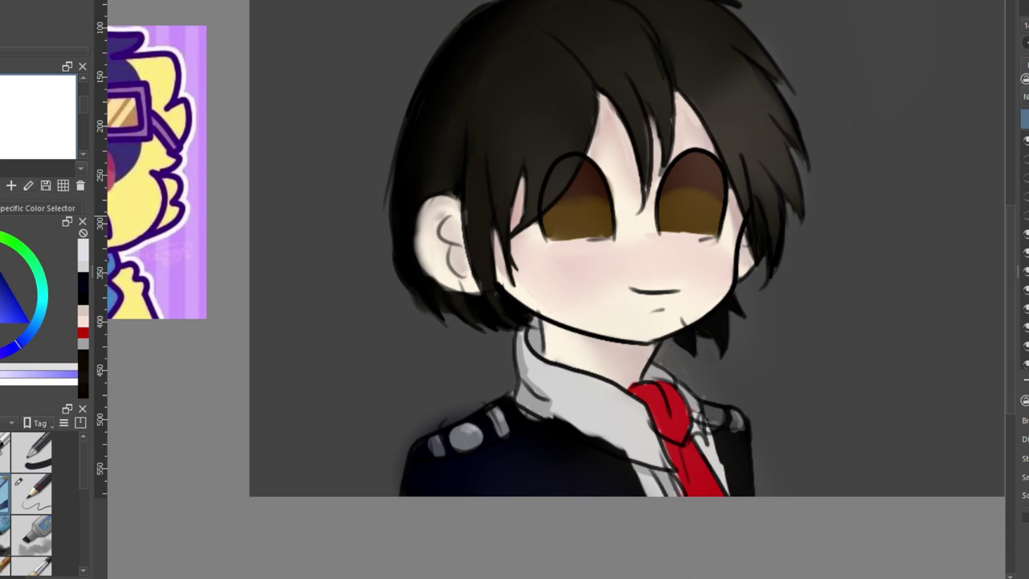
{"action": "left_click", "coordinate": [650, 392], "text": "ctrl"}
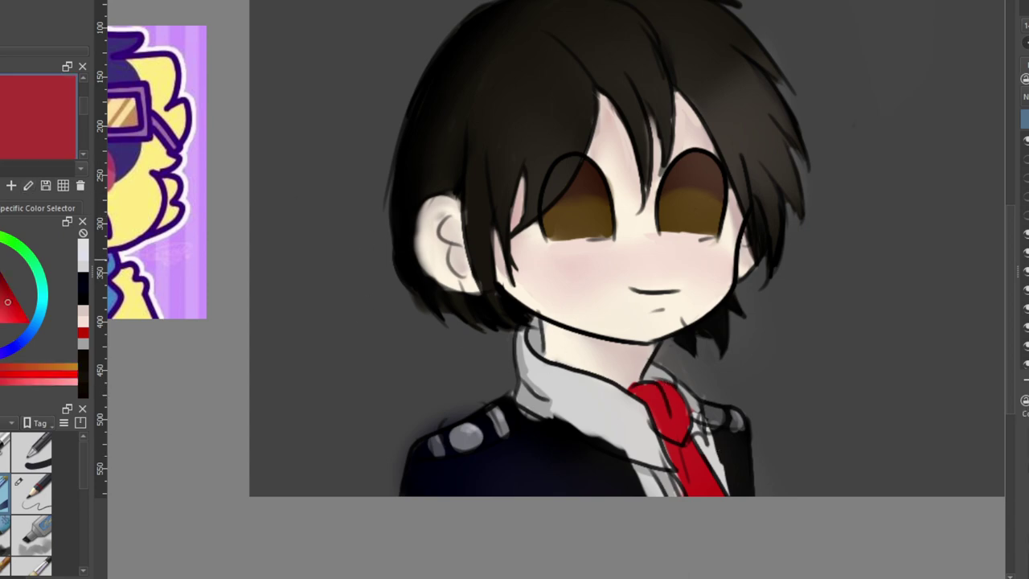
{"action": "mouse_move", "coordinate": [4, 297]}
{"action": "left_mouse_down"}
{"action": "mouse_move", "coordinate": [4, 281]}
{"action": "mouse_move", "coordinate": [1, 293]}
{"action": "left_mouse_up"}
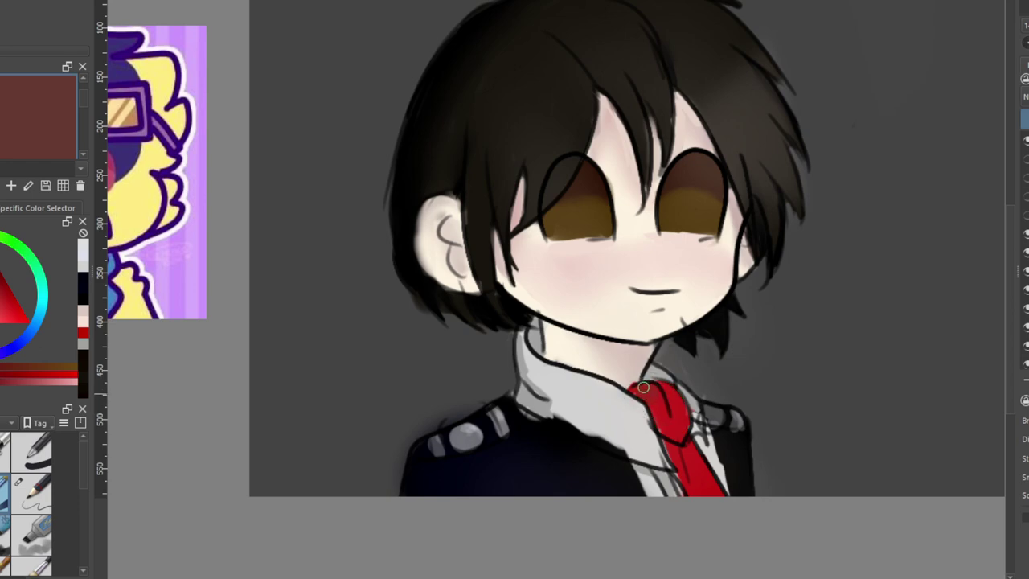
{"action": "left_click_drag", "start_coordinate": [668, 405], "coordinate": [680, 461]}
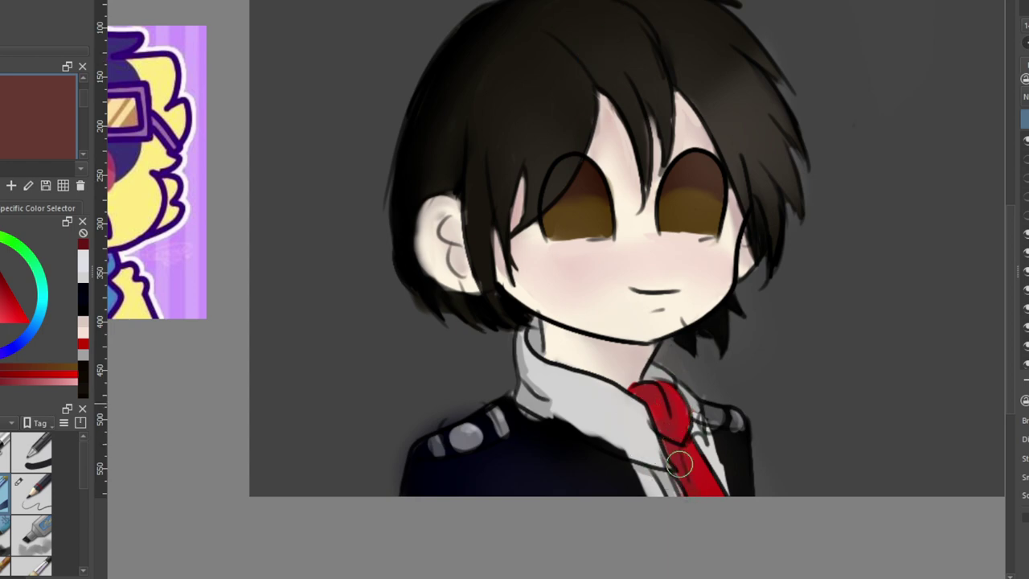
{"action": "mouse_move", "coordinate": [662, 426]}
{"action": "left_mouse_down"}
{"action": "mouse_move", "coordinate": [677, 395]}
{"action": "mouse_move", "coordinate": [681, 404]}
{"action": "mouse_move", "coordinate": [671, 393]}
{"action": "left_mouse_up"}
{"action": "left_click", "coordinate": [3, 322]}
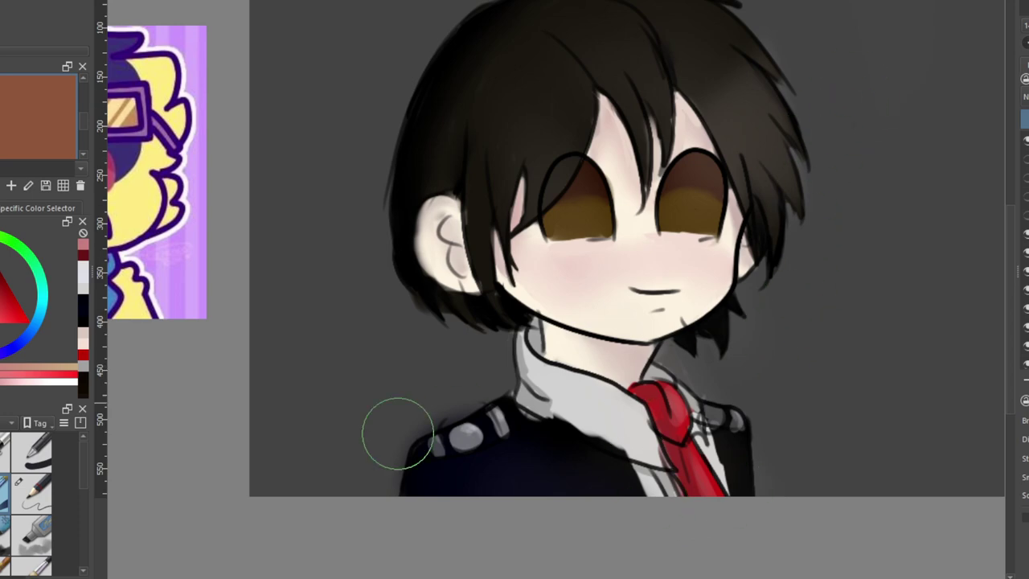
Mirror the canvas view and sample the white from the reference character's outline
{"action": "left_click_drag", "start_coordinate": [83, 483], "coordinate": [80, 539]}
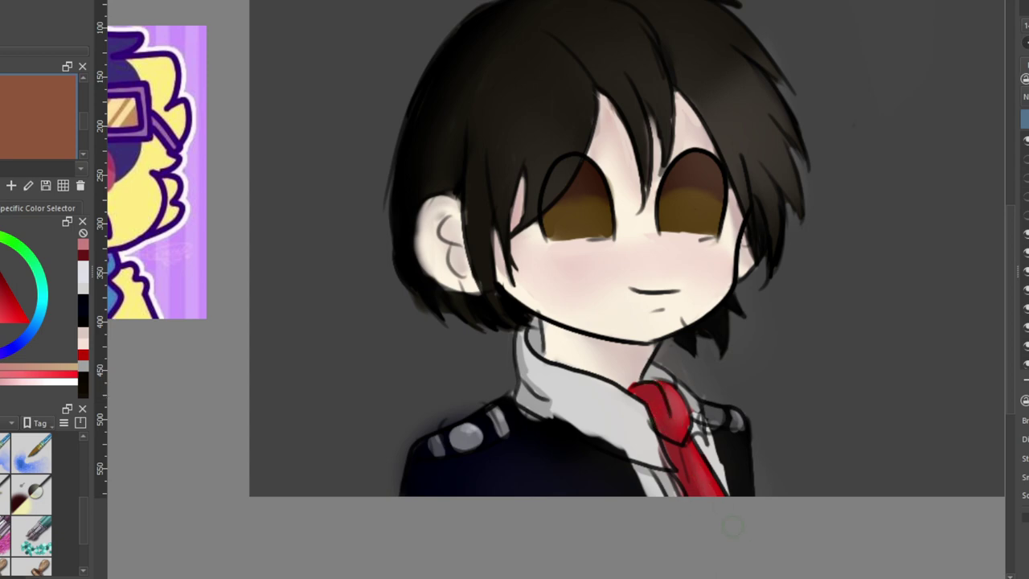
{"action": "key", "text": "m"}
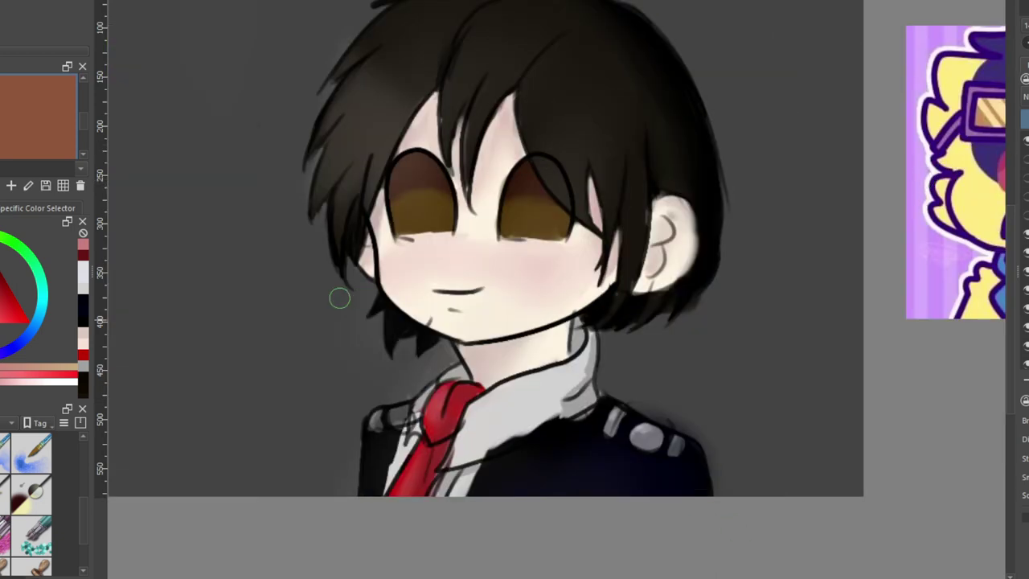
{"action": "scroll", "coordinate": [330, 311], "scroll_direction": "down", "scroll_amount": 3}
{"action": "scroll", "coordinate": [306, 228], "scroll_direction": "up", "scroll_amount": 5}
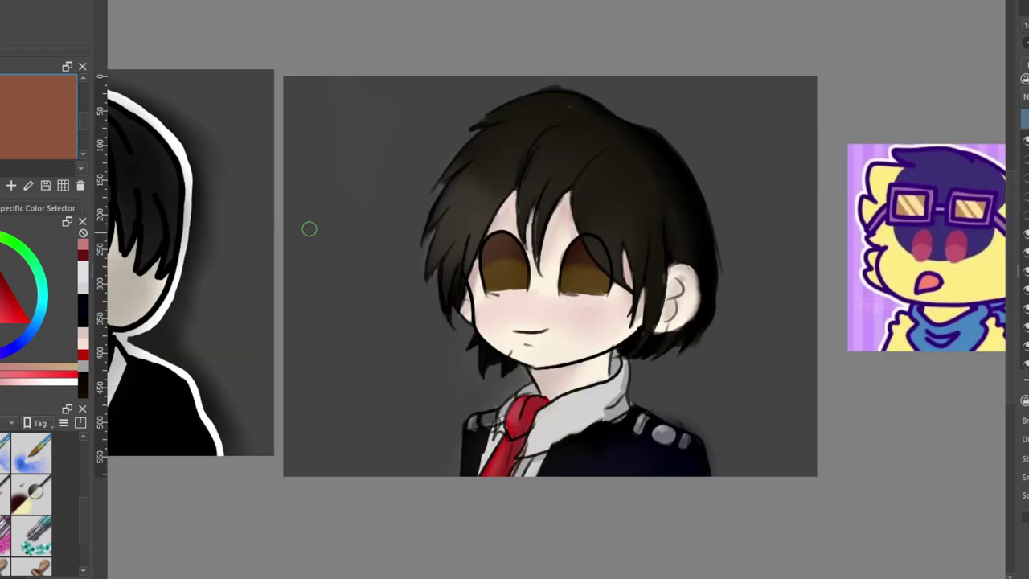
{"action": "scroll", "coordinate": [282, 200], "scroll_direction": "down", "scroll_amount": 3}
{"action": "scroll", "coordinate": [290, 200], "scroll_direction": "up", "scroll_amount": 3}
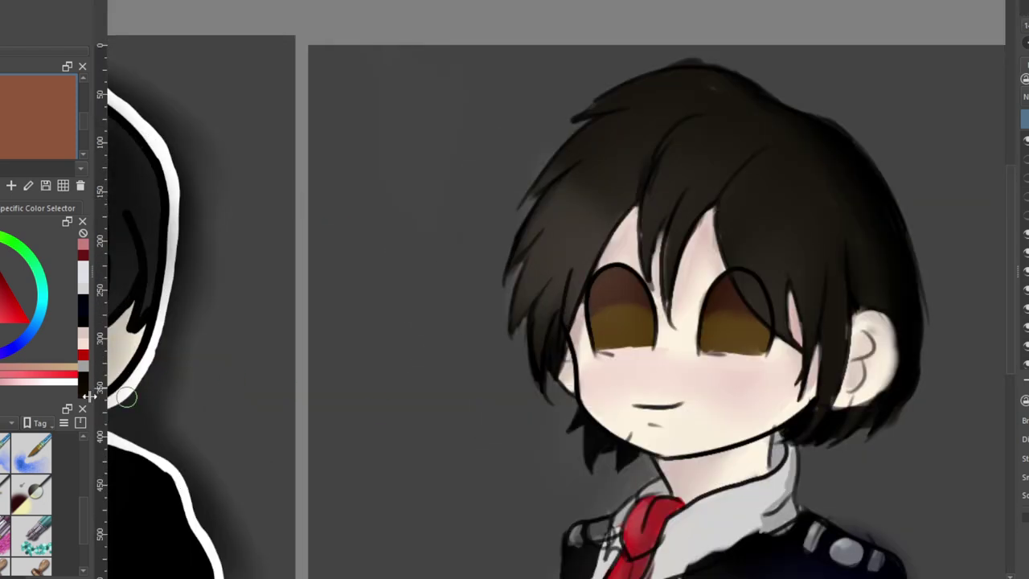
{"action": "left_click_drag", "start_coordinate": [442, 578], "coordinate": [367, 578]}
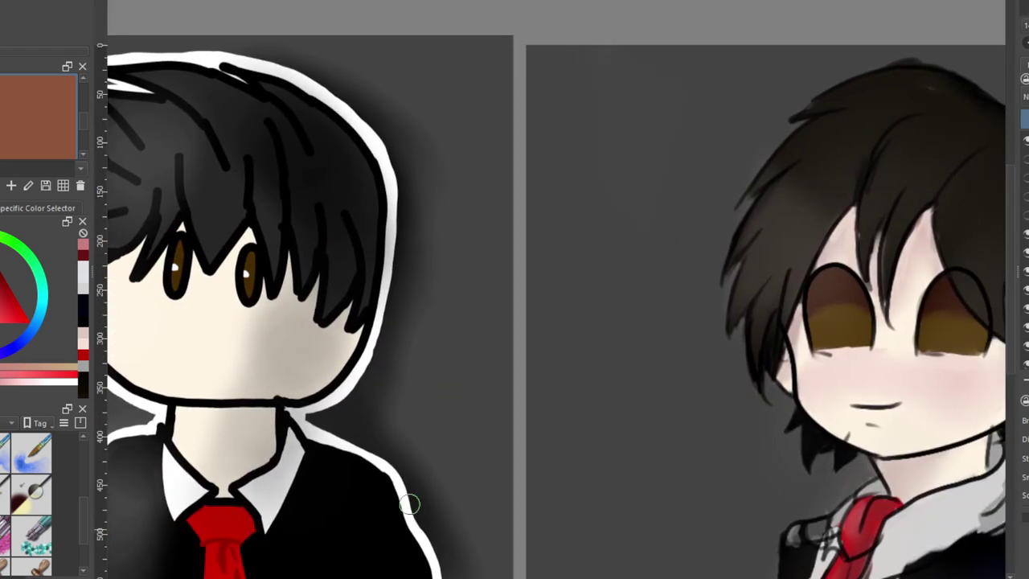
{"action": "left_click", "coordinate": [157, 414], "text": "ctrl"}
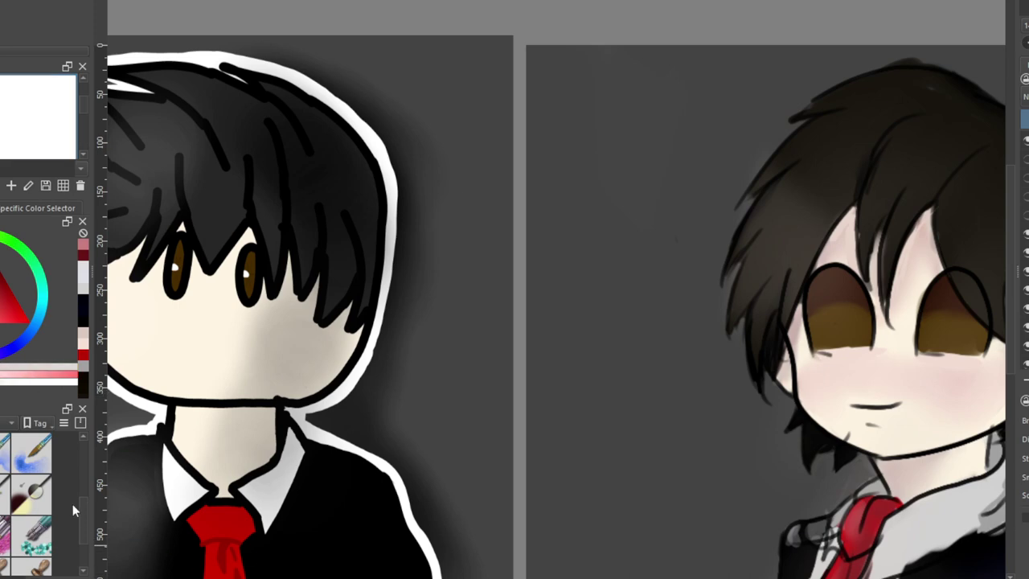
Paint a large white highlight at the inner side of the far eye and a small one at its lower outer corner
{"action": "scroll", "coordinate": [73, 504], "scroll_direction": "up", "scroll_amount": 5}
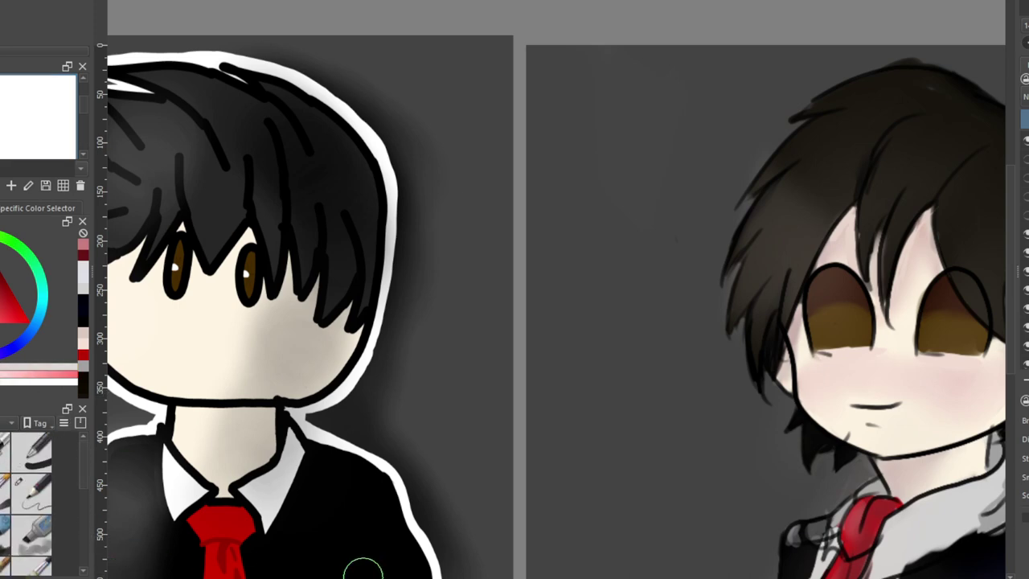
{"action": "left_click_drag", "start_coordinate": [515, 578], "coordinate": [571, 578]}
{"action": "left_click_drag", "start_coordinate": [611, 302], "coordinate": [618, 302]}
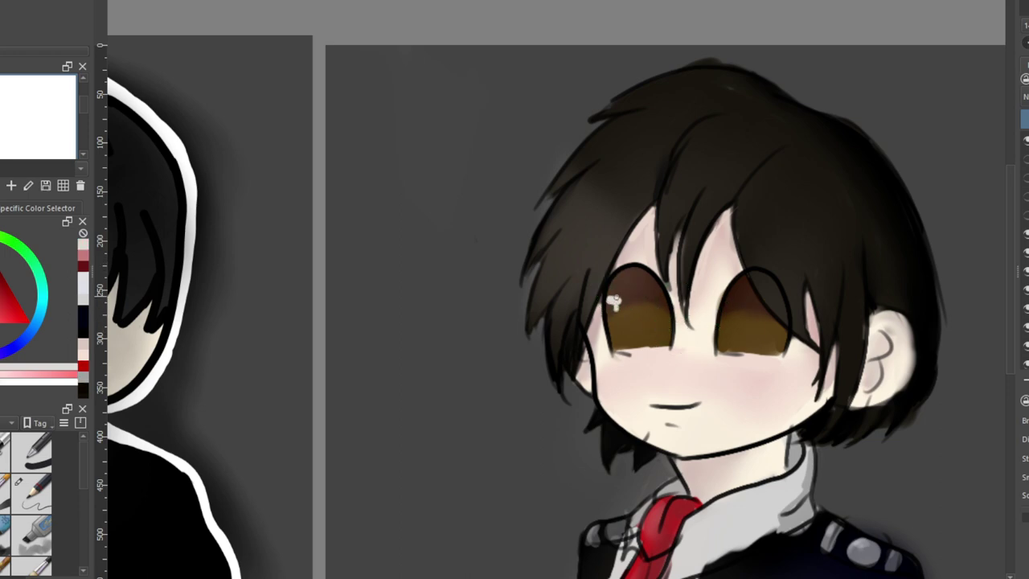
{"action": "left_click", "coordinate": [654, 335]}
{"action": "scroll", "coordinate": [628, 155], "scroll_direction": "down", "scroll_amount": 3}
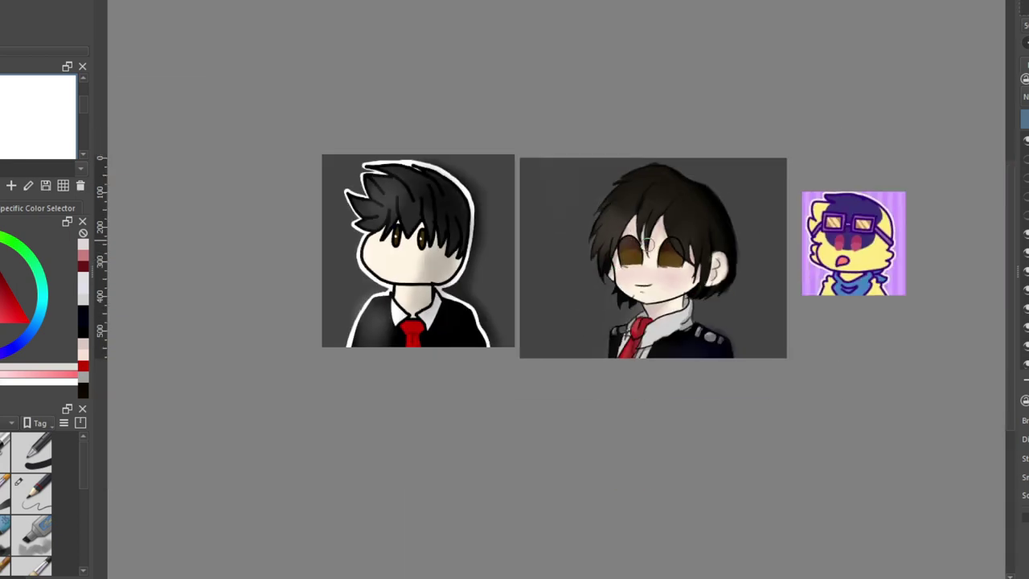
{"action": "scroll", "coordinate": [658, 239], "scroll_direction": "up", "scroll_amount": 5}
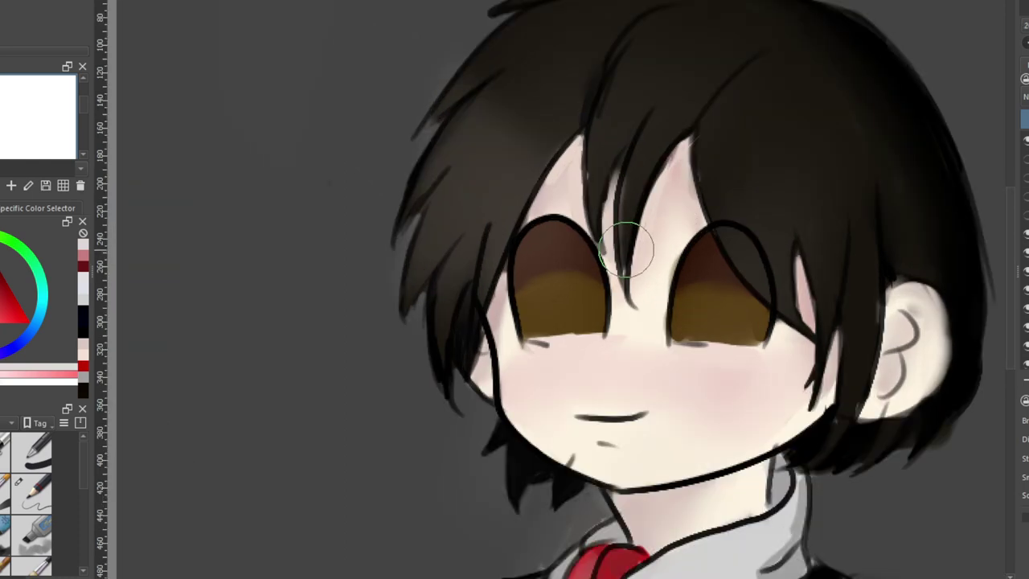
{"action": "mouse_move", "coordinate": [602, 269]}
{"action": "left_mouse_down"}
{"action": "mouse_move", "coordinate": [576, 282]}
{"action": "mouse_move", "coordinate": [603, 282]}
{"action": "left_mouse_up"}
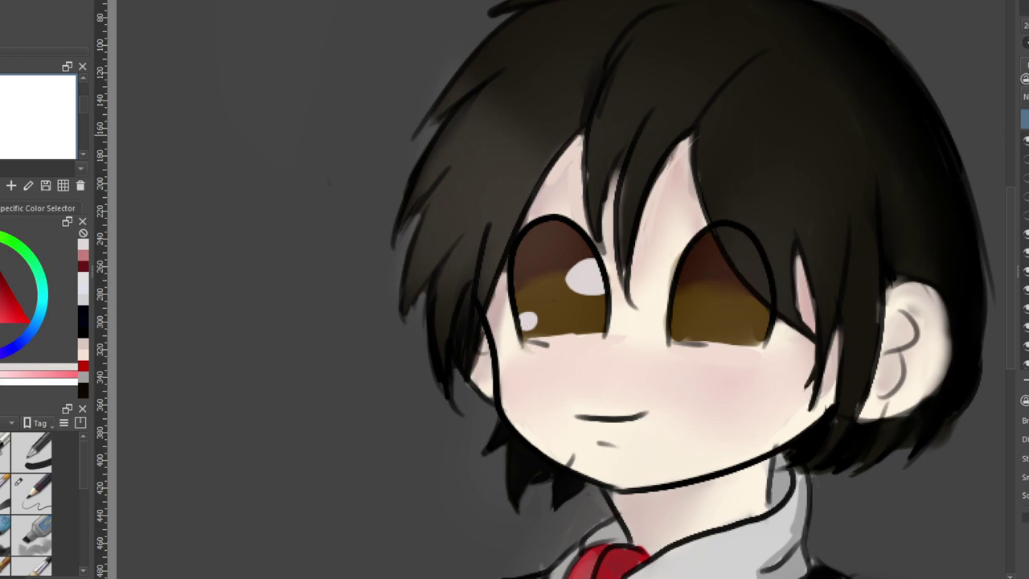
Mirror the view and try white highlights in the near eye, using a finer brush at its lower outer corner
{"action": "key", "text": "m"}
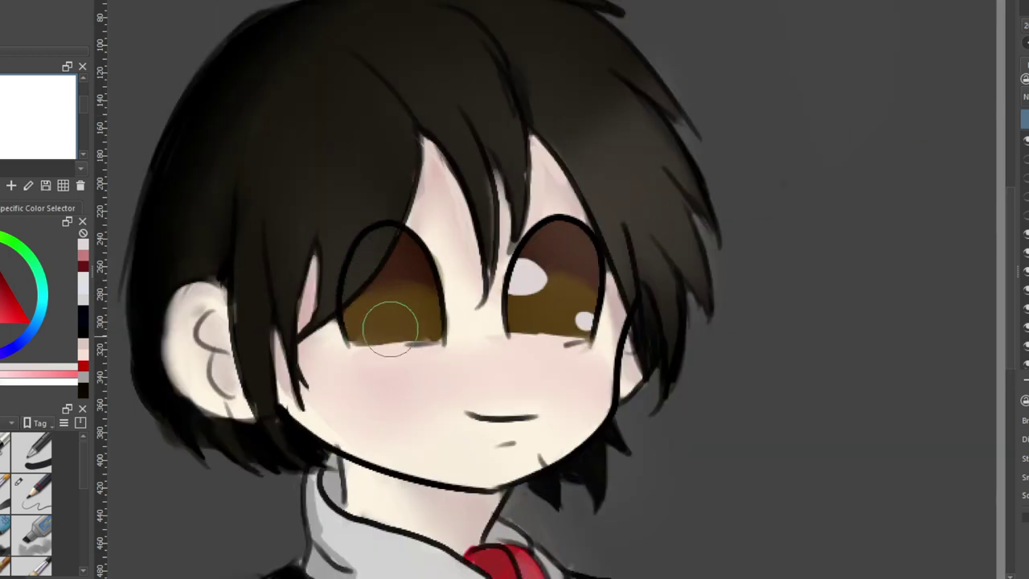
{"action": "left_click_drag", "start_coordinate": [437, 315], "coordinate": [430, 314]}
{"action": "key", "text": "ctrl+z"}
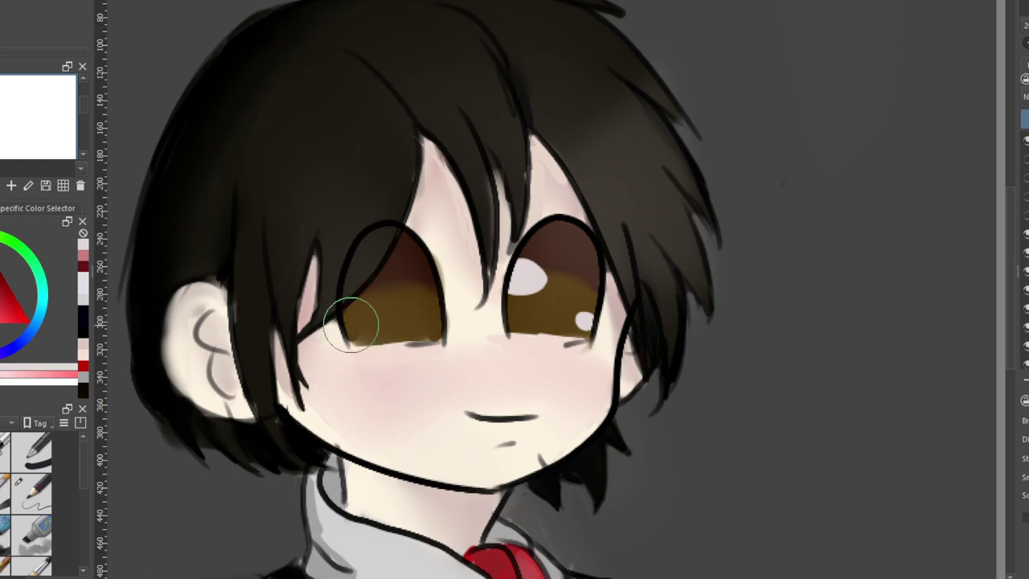
{"action": "mouse_move", "coordinate": [354, 324]}
{"action": "left_mouse_down"}
{"action": "mouse_move", "coordinate": [373, 319]}
{"action": "mouse_move", "coordinate": [355, 324]}
{"action": "left_mouse_up"}
{"action": "key", "text": "ctrl+z"}
{"action": "key", "text": "ctrl+z"}
{"action": "key", "text": "["}
{"action": "key", "text": "["}
{"action": "key", "text": "["}
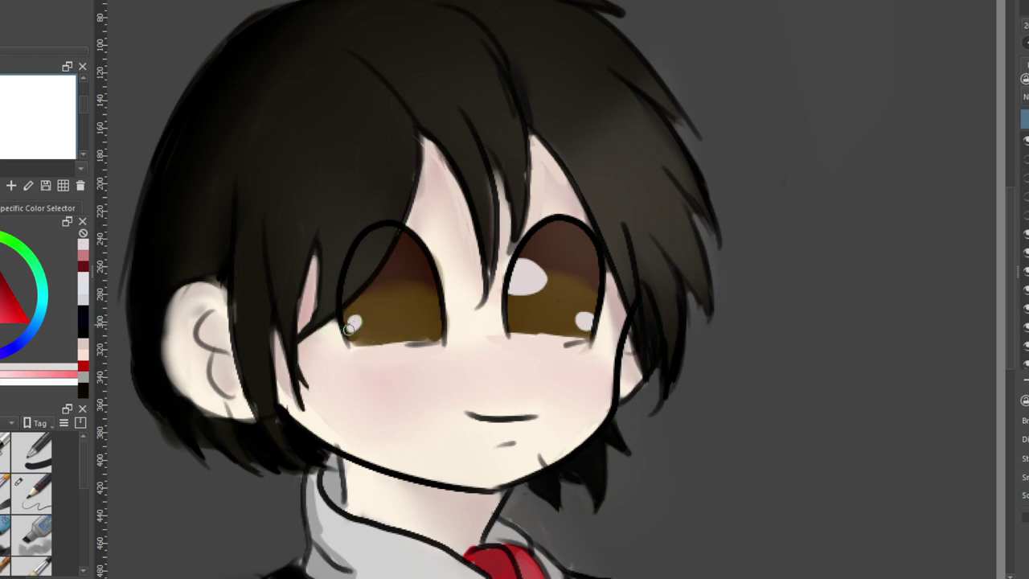
{"action": "left_click", "coordinate": [357, 321]}
{"action": "key", "text": "]"}
{"action": "key", "text": "]"}
{"action": "key", "text": "]"}
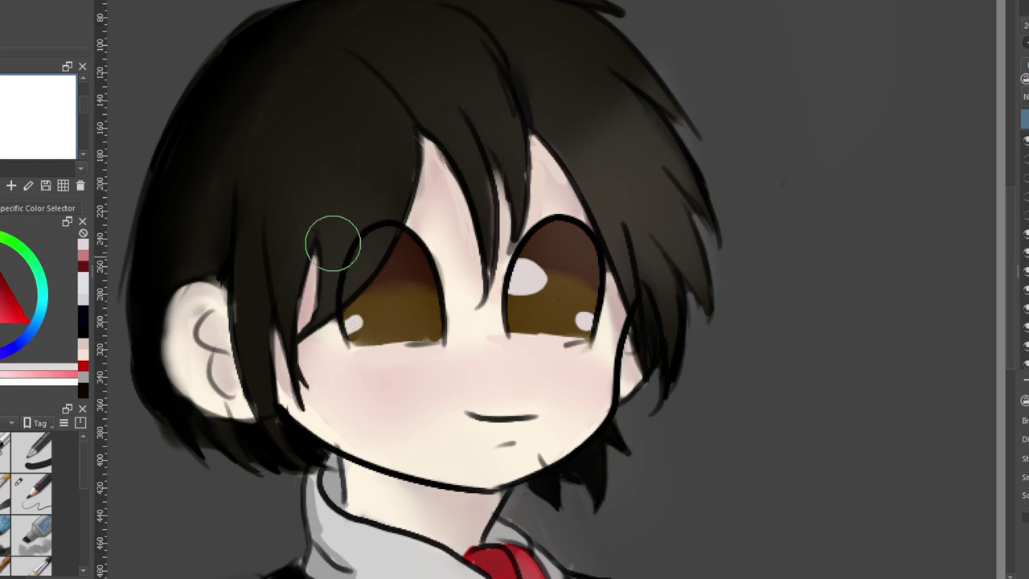
Undo the white highlights in both eyes
{"action": "key", "text": "ctrl+z"}
{"action": "key", "text": "ctrl+z"}
{"action": "key", "text": "ctrl+z"}
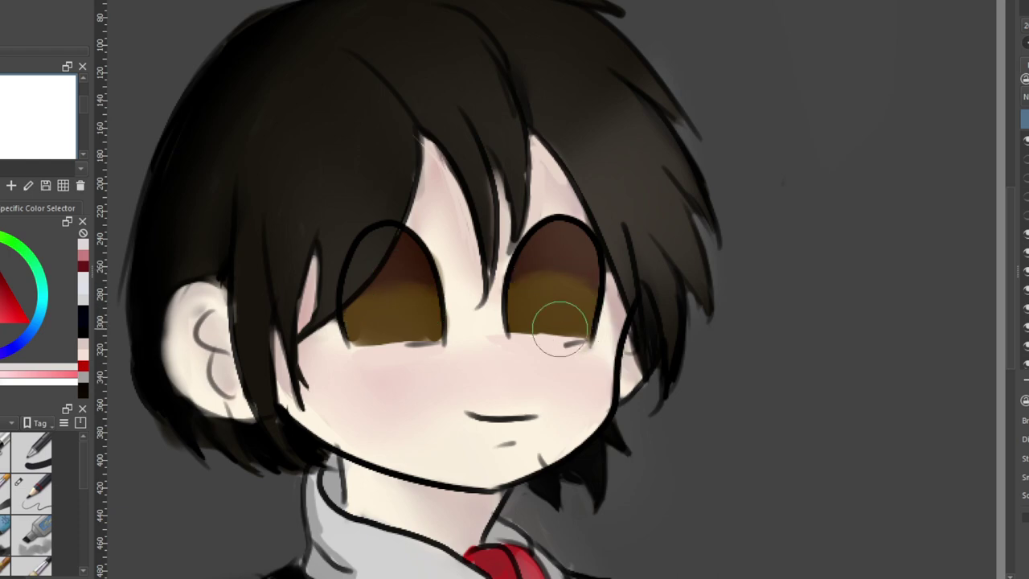
Try white highlight strokes and small four-point sparkles near the inner side of both eyes, and undo them
{"action": "left_click_drag", "start_coordinate": [402, 300], "coordinate": [439, 303]}
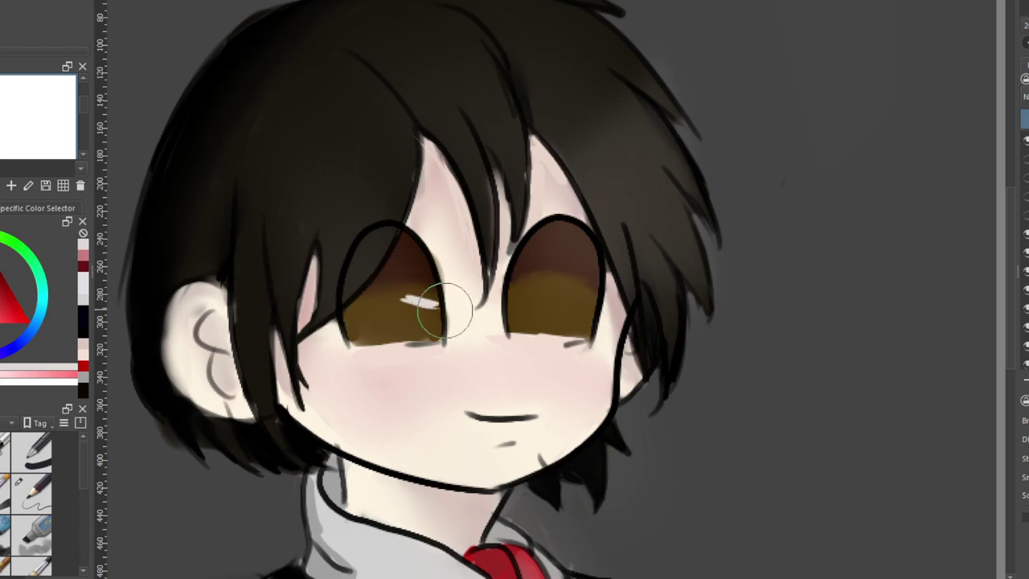
{"action": "key", "text": "ctrl+z"}
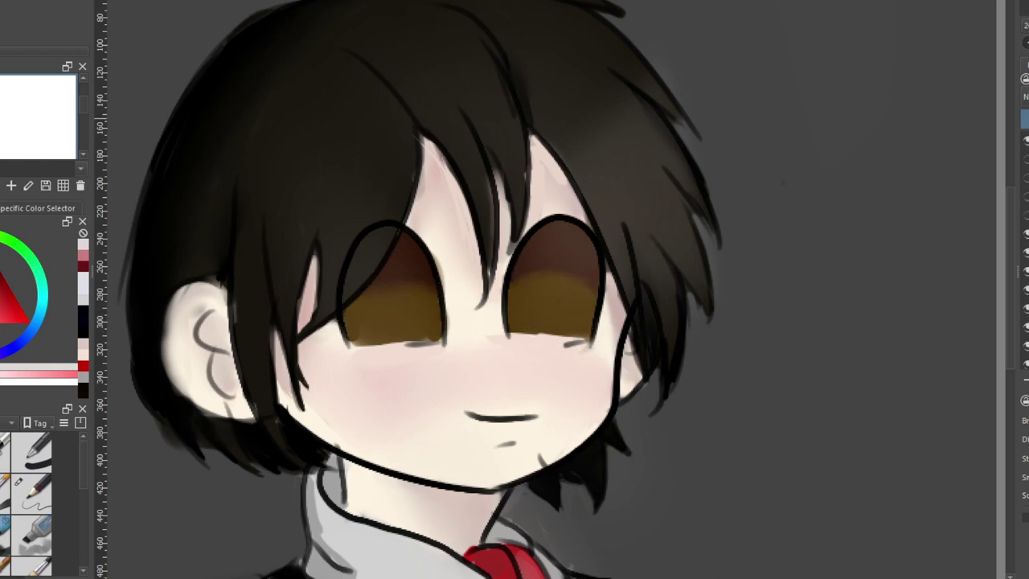
{"action": "key", "text": "m"}
{"action": "left_click_drag", "start_coordinate": [530, 261], "coordinate": [531, 264]}
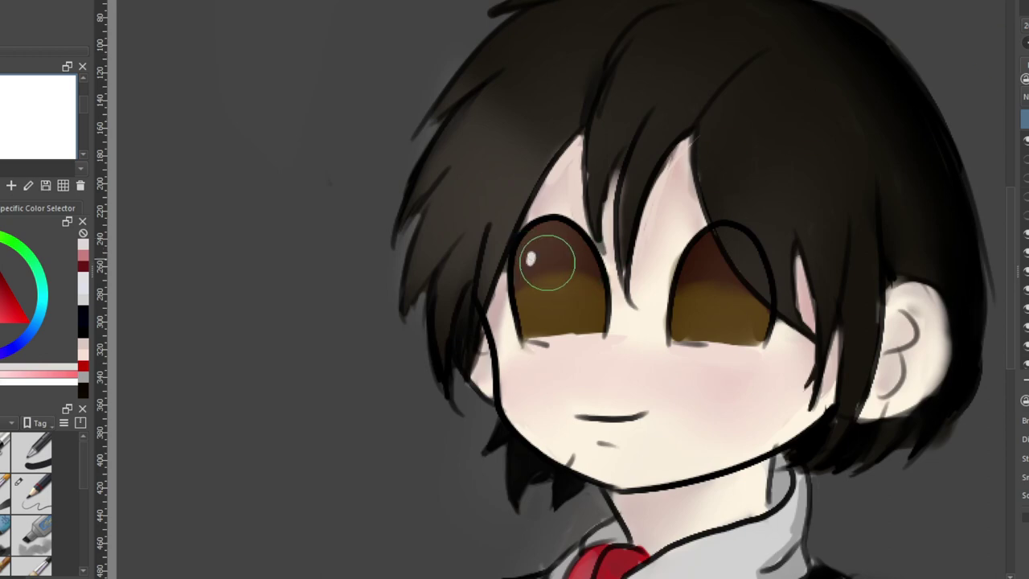
{"action": "key", "text": "ctrl+z"}
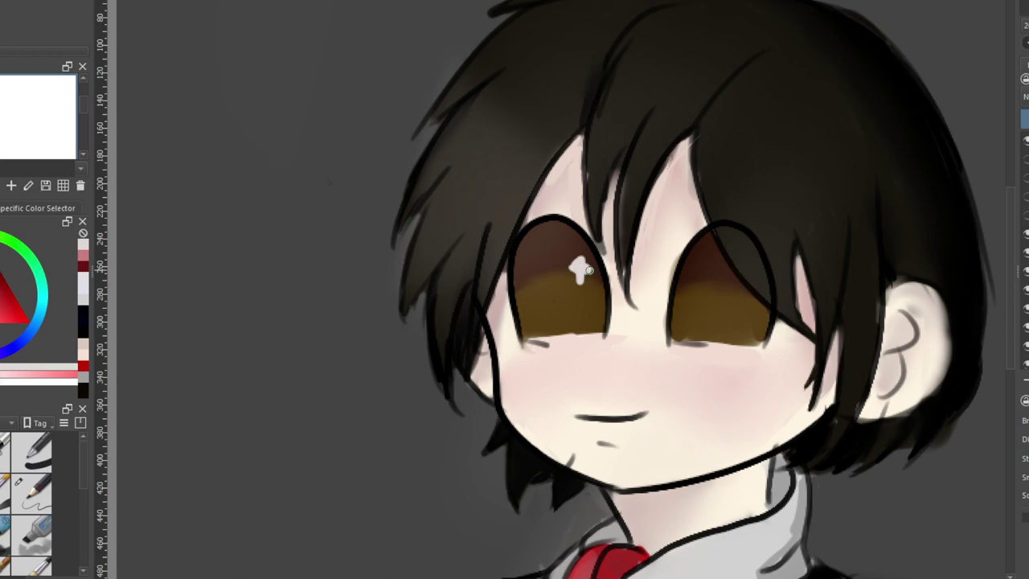
{"action": "left_click_drag", "start_coordinate": [589, 270], "coordinate": [579, 263]}
{"action": "key", "text": "ctrl+z"}
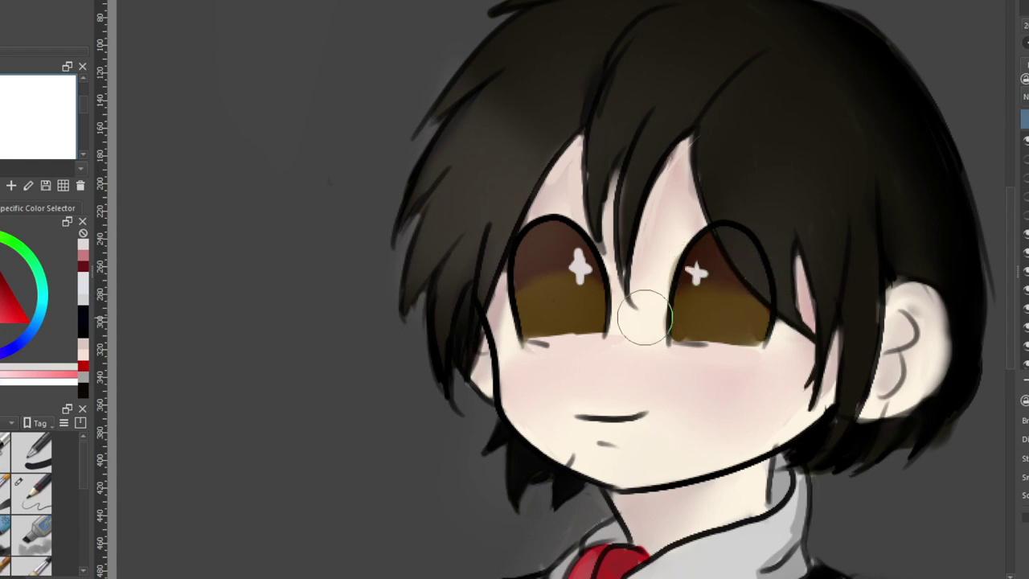
{"action": "key", "text": "ctrl+z"}
{"action": "key", "text": "ctrl+z"}
{"action": "key", "text": "ctrl+z"}
{"action": "key", "text": "ctrl+z"}
{"action": "key", "text": "ctrl+z"}
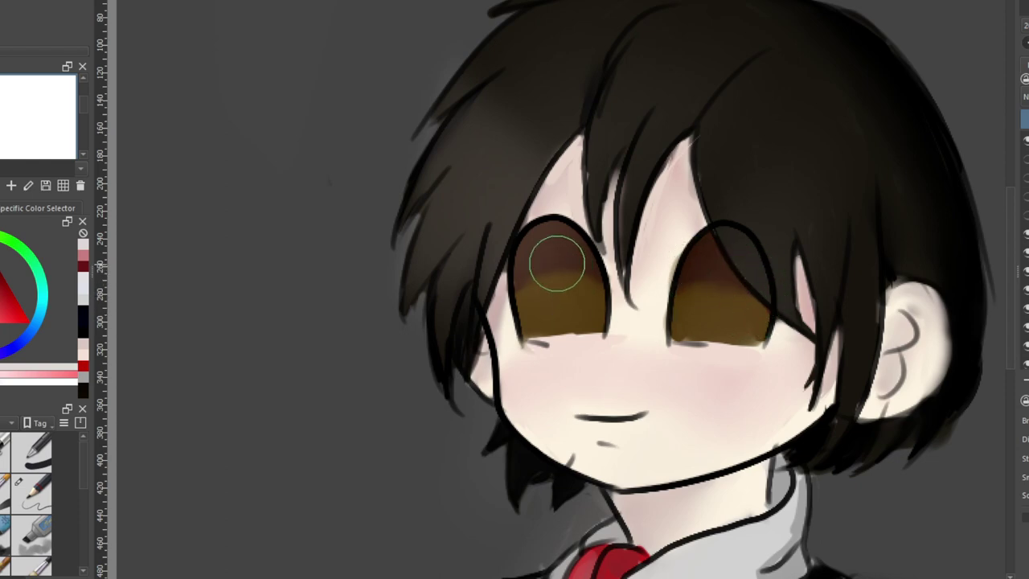
Try white four-point star highlights in the middle of both irises, compare them in the mirrored view, and undo them
{"action": "mouse_move", "coordinate": [555, 265]}
{"action": "left_mouse_down"}
{"action": "mouse_move", "coordinate": [554, 296]}
{"action": "mouse_move", "coordinate": [572, 282]}
{"action": "left_mouse_up"}
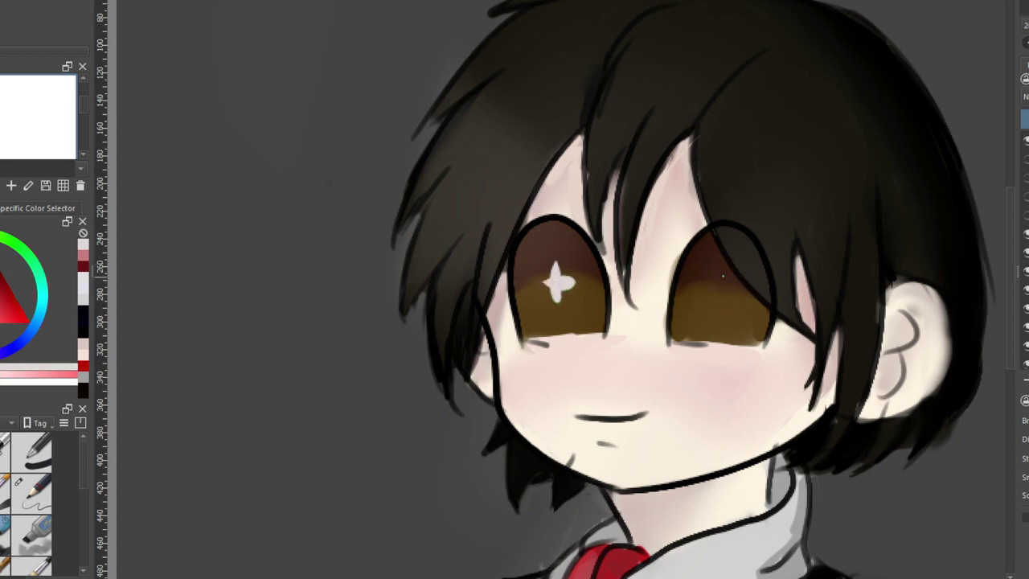
{"action": "mouse_move", "coordinate": [723, 279]}
{"action": "left_mouse_down"}
{"action": "mouse_move", "coordinate": [720, 307]}
{"action": "mouse_move", "coordinate": [743, 294]}
{"action": "mouse_move", "coordinate": [727, 297]}
{"action": "mouse_move", "coordinate": [720, 274]}
{"action": "left_mouse_up"}
{"action": "key", "text": "ctrl+z"}
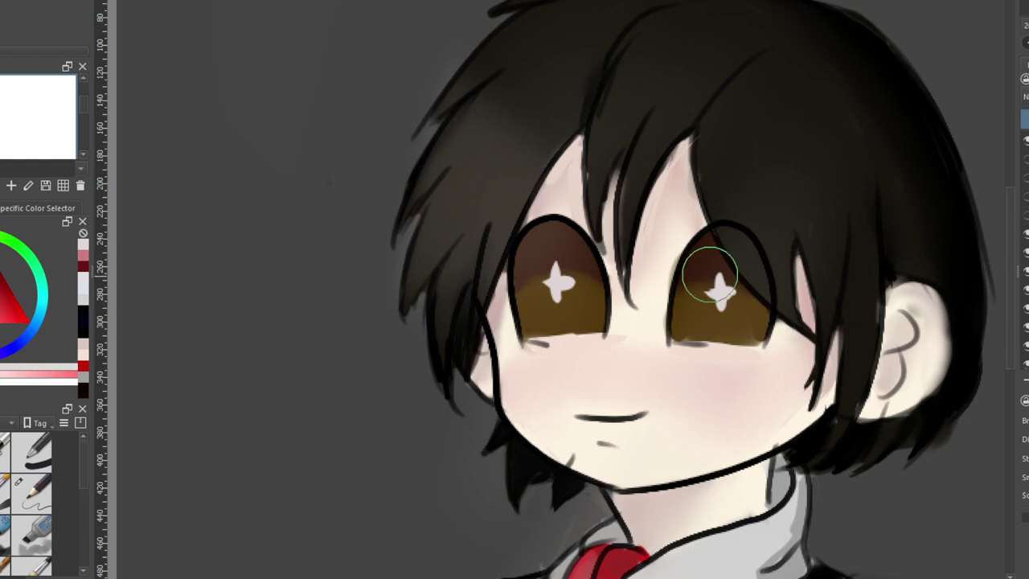
{"action": "scroll", "coordinate": [716, 280], "scroll_direction": "down", "scroll_amount": 3}
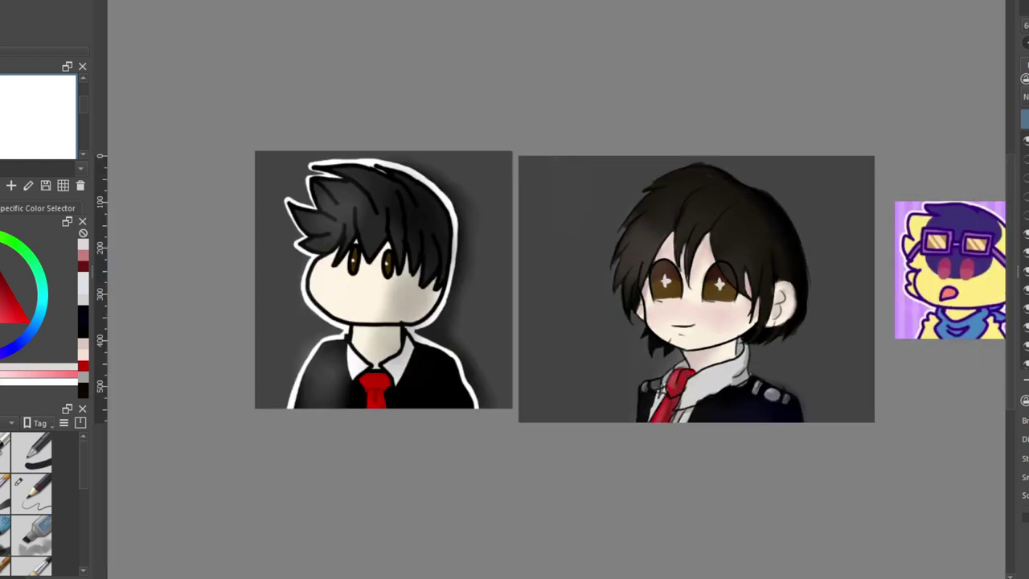
{"action": "key", "text": "m"}
{"action": "scroll", "coordinate": [470, 311], "scroll_direction": "up", "scroll_amount": 3}
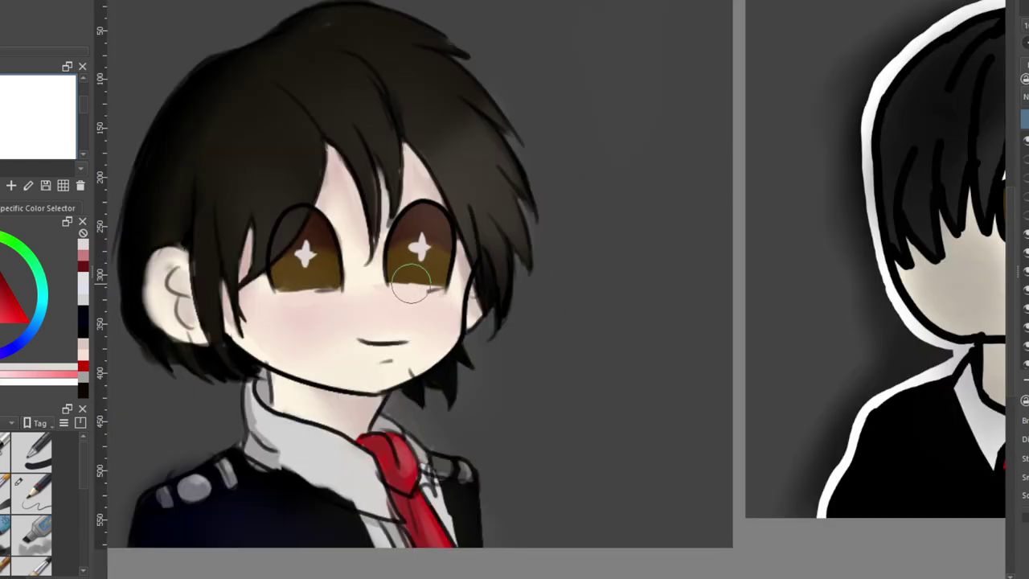
{"action": "key", "text": "ctrl+z"}
{"action": "key", "text": "ctrl+z"}
{"action": "key", "text": "ctrl+z"}
{"action": "key", "text": "ctrl+z"}
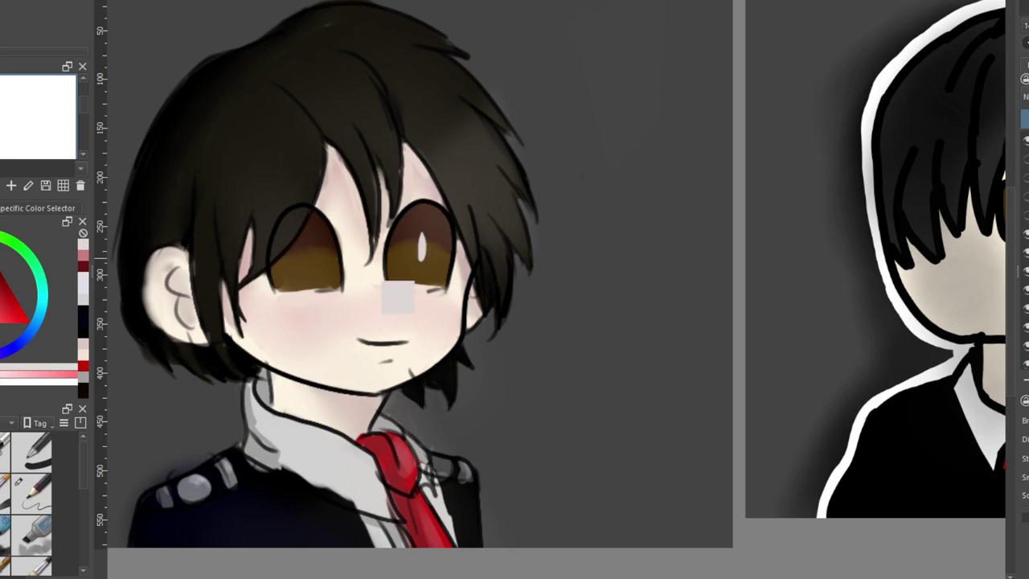
Dot two small white highlights in each eye, one near the middle of the iris and one lower down
{"action": "scroll", "coordinate": [343, 268], "scroll_direction": "down", "scroll_amount": 1}
{"action": "scroll", "coordinate": [316, 274], "scroll_direction": "down", "scroll_amount": 2}
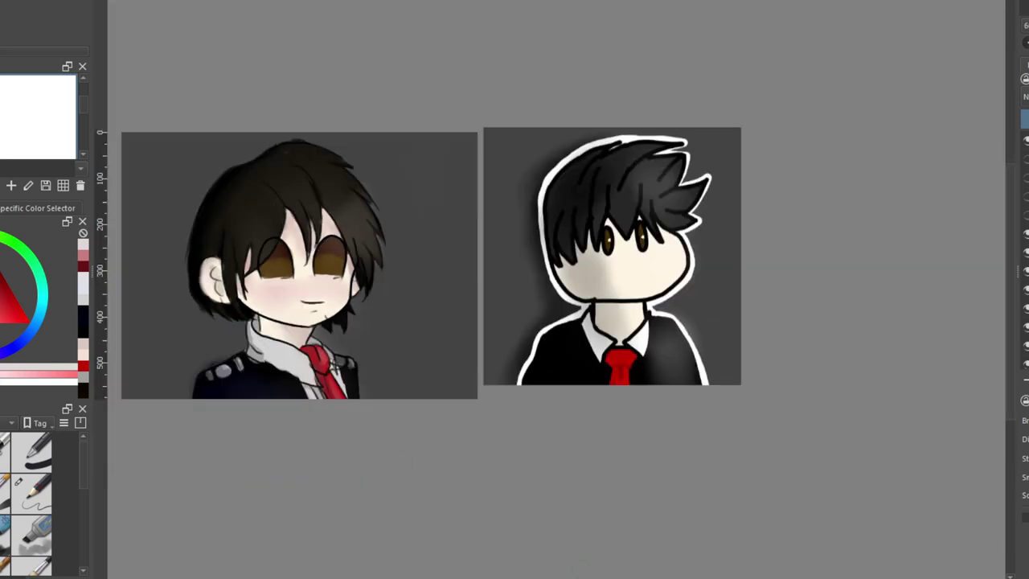
{"action": "left_click_drag", "start_coordinate": [144, 299], "coordinate": [402, 298]}
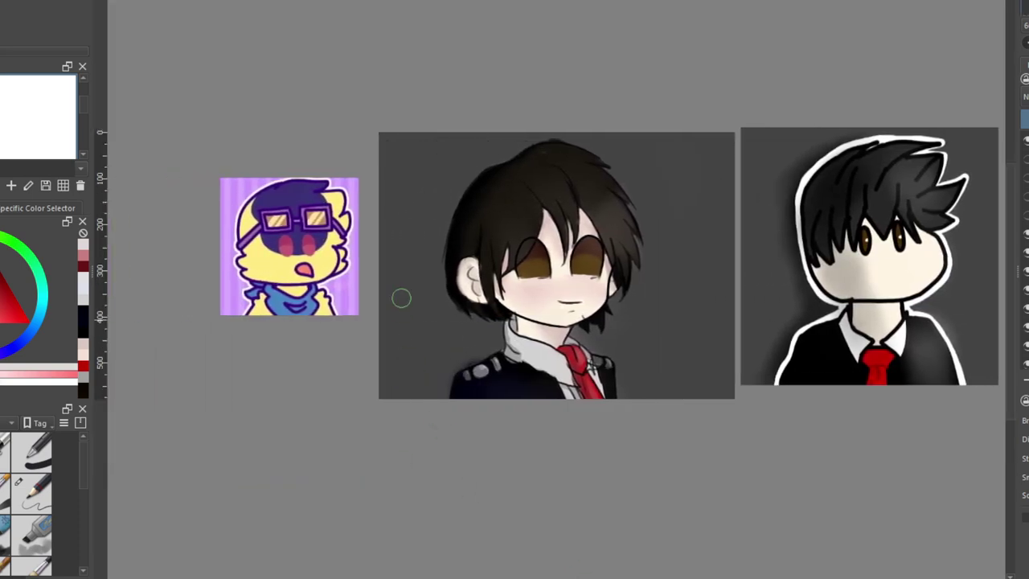
{"action": "scroll", "coordinate": [406, 238], "scroll_direction": "up", "scroll_amount": 2}
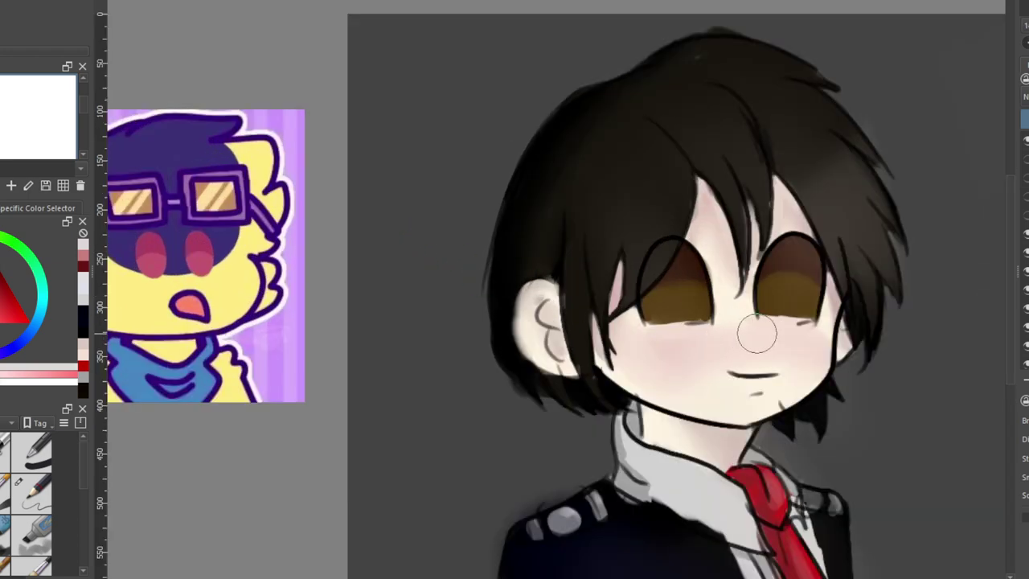
{"action": "scroll", "coordinate": [865, 327], "scroll_direction": "down", "scroll_amount": 3}
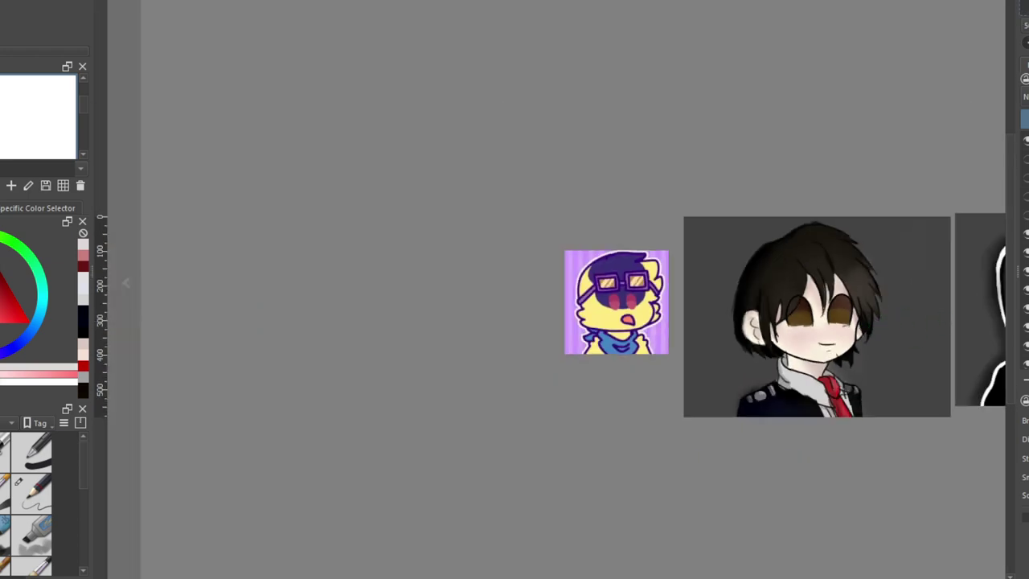
{"action": "left_click_drag", "start_coordinate": [826, 352], "coordinate": [604, 352]}
{"action": "scroll", "coordinate": [618, 315], "scroll_direction": "up", "scroll_amount": 2}
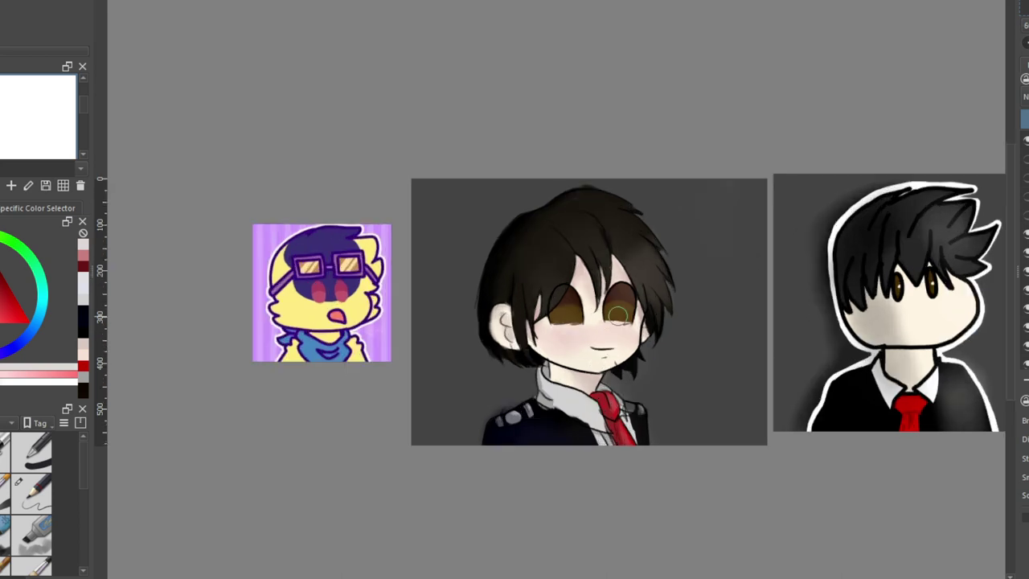
{"action": "scroll", "coordinate": [624, 313], "scroll_direction": "up", "scroll_amount": 4}
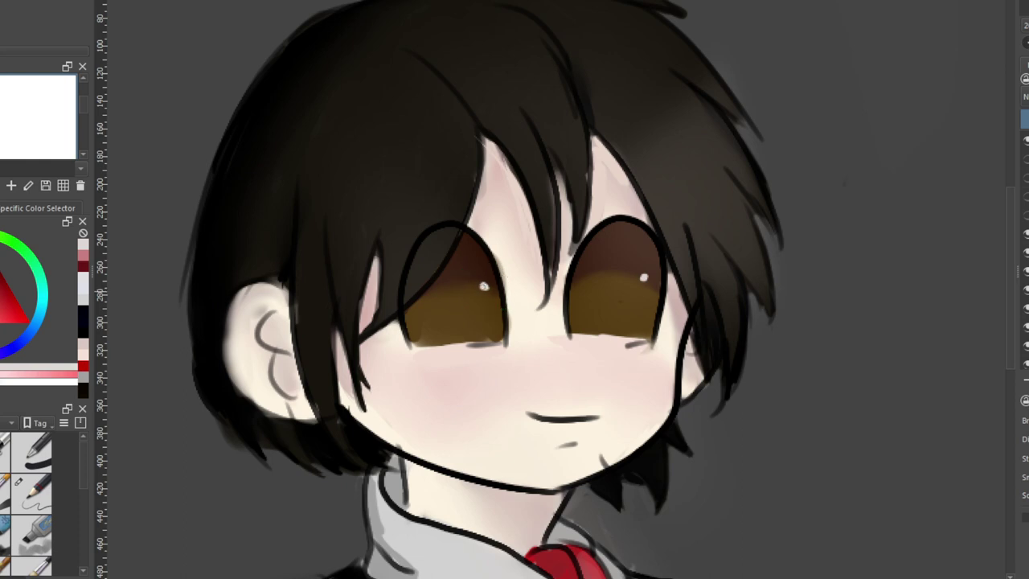
{"action": "left_click", "coordinate": [465, 321]}
{"action": "left_click", "coordinate": [625, 307]}
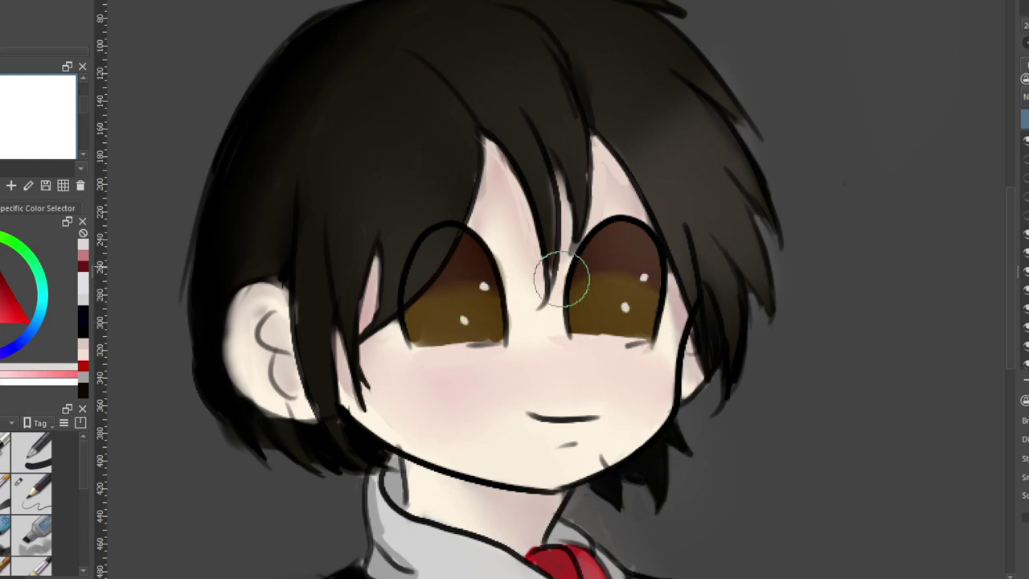
Pick a dark, muted tone and paint an oval pupil in the upper middle of each iris
{"action": "left_click_drag", "start_coordinate": [1, 315], "coordinate": [2, 271]}
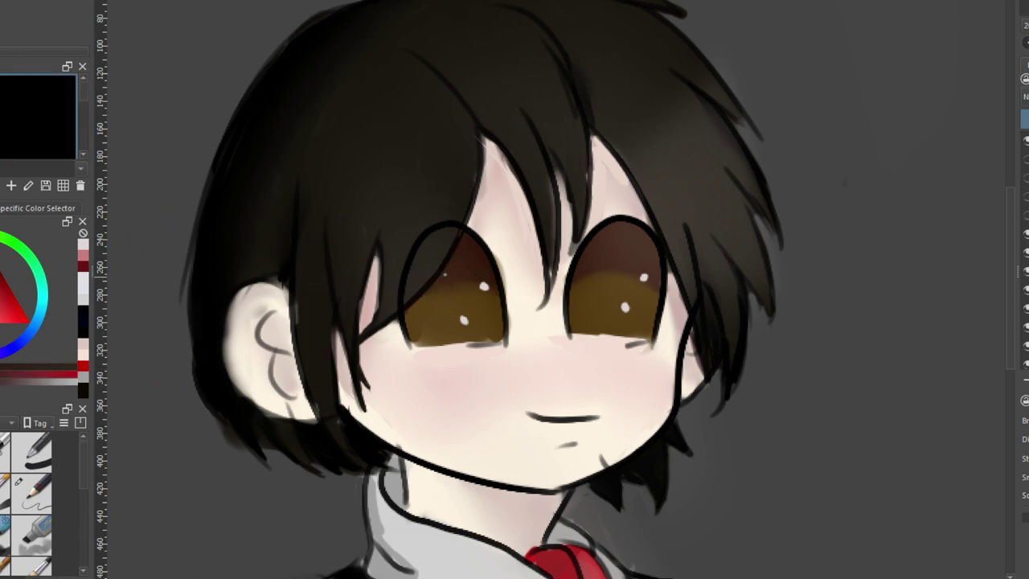
{"action": "left_click_drag", "start_coordinate": [442, 299], "coordinate": [442, 277]}
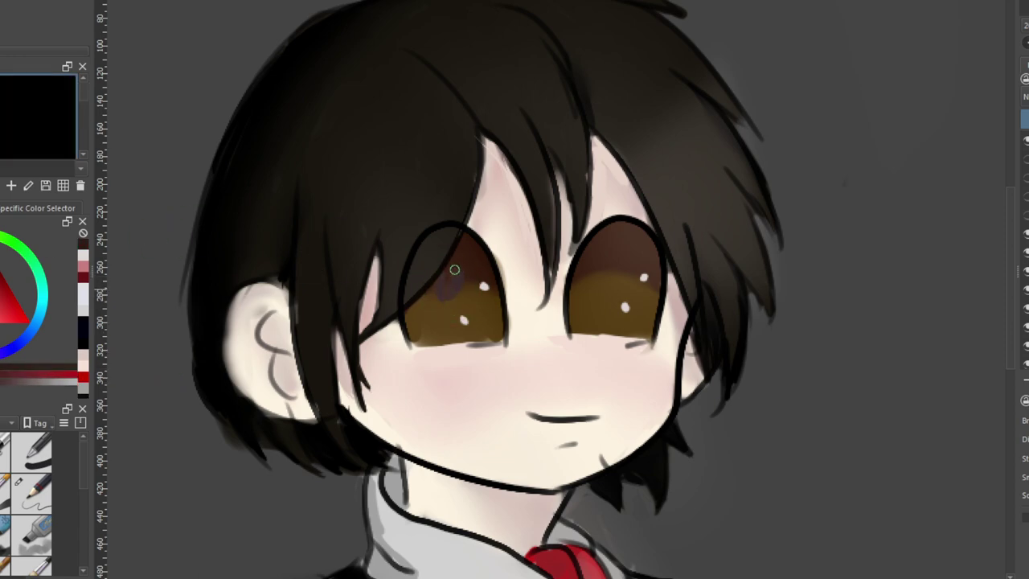
{"action": "left_click_drag", "start_coordinate": [460, 274], "coordinate": [459, 270]}
{"action": "left_click_drag", "start_coordinate": [612, 263], "coordinate": [602, 287]}
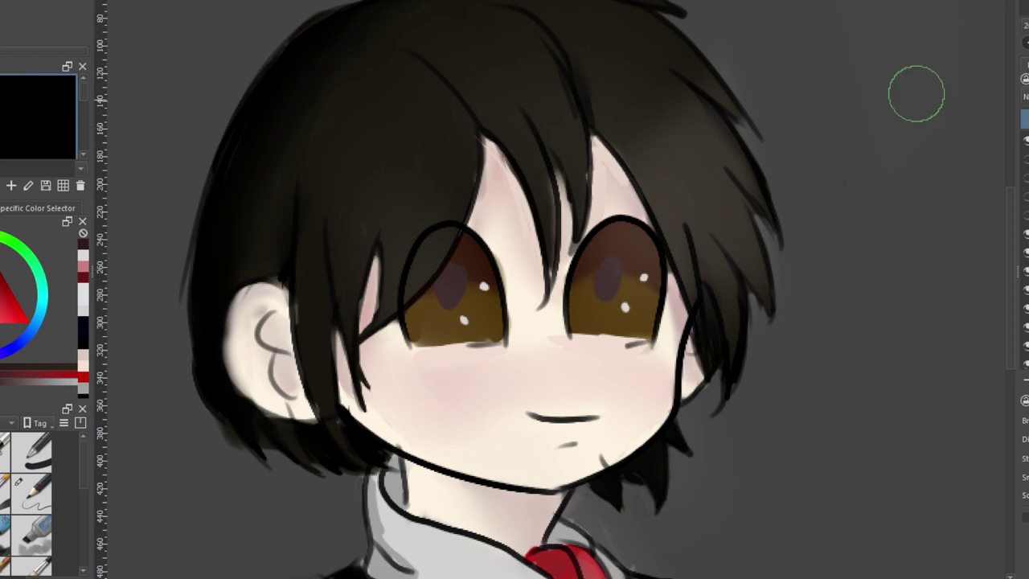
Mirror the view and blend both pupils softly into the surrounding brown irises
{"action": "key", "text": "m"}
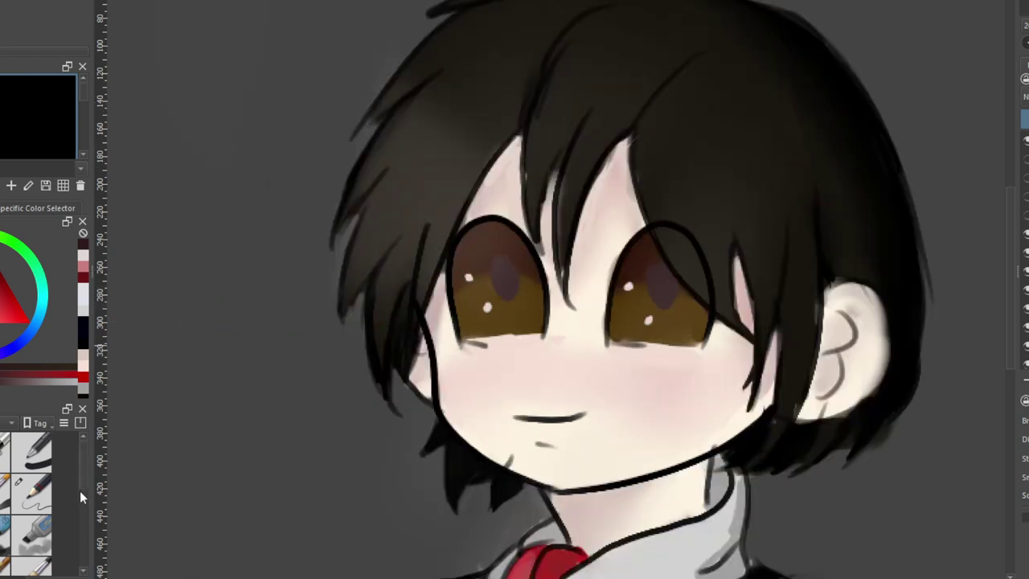
{"action": "scroll", "coordinate": [80, 490], "scroll_direction": "down", "scroll_amount": 5}
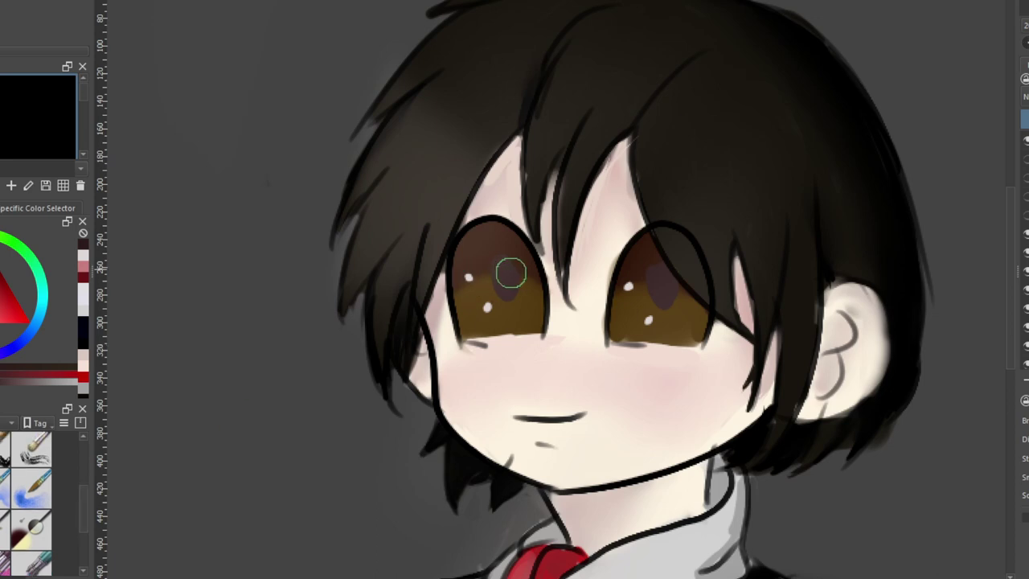
{"action": "left_click_drag", "start_coordinate": [511, 283], "coordinate": [494, 286]}
{"action": "mouse_move", "coordinate": [671, 287]}
{"action": "left_mouse_down"}
{"action": "mouse_move", "coordinate": [661, 268]}
{"action": "mouse_move", "coordinate": [665, 301]}
{"action": "left_mouse_up"}
{"action": "left_click_drag", "start_coordinate": [649, 287], "coordinate": [675, 283]}
Mirror the view back and soften the dark shading along the upper back of the hair
{"action": "scroll", "coordinate": [676, 263], "scroll_direction": "down", "scroll_amount": 4}
{"action": "scroll", "coordinate": [676, 263], "scroll_direction": "up", "scroll_amount": 2}
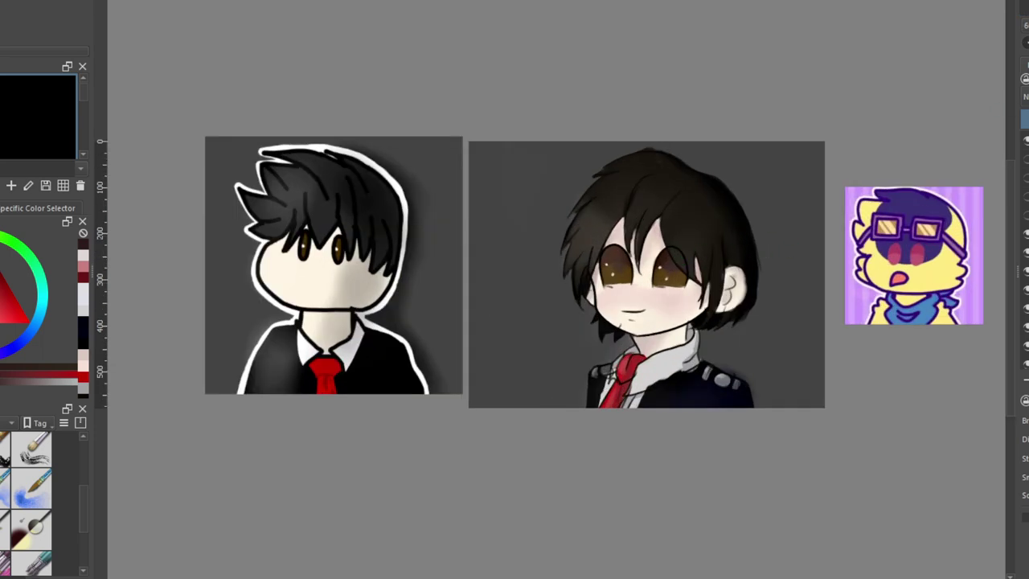
{"action": "key", "text": "m"}
{"action": "scroll", "coordinate": [141, 269], "scroll_direction": "up", "scroll_amount": 2}
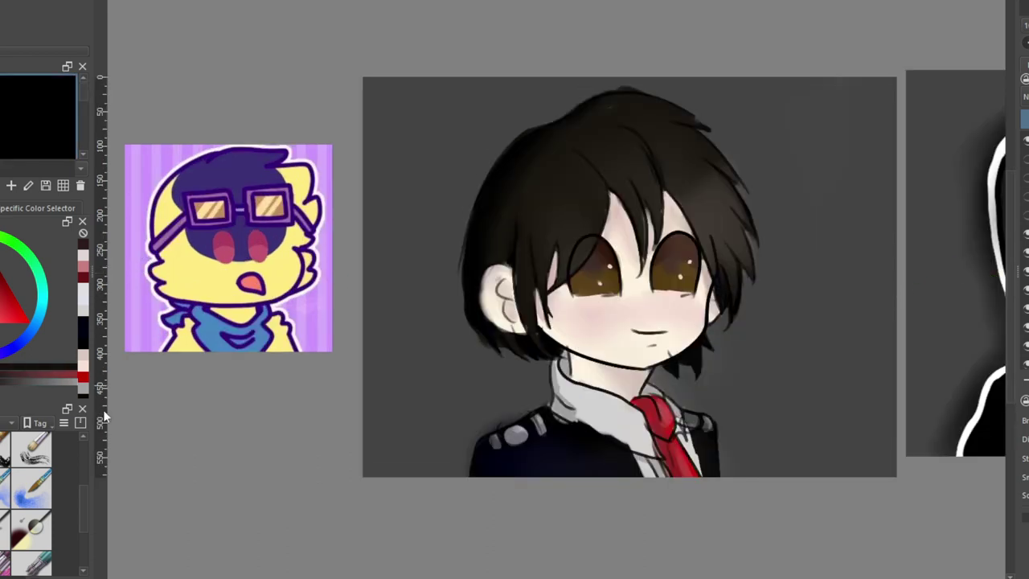
{"action": "left_click_drag", "start_coordinate": [365, 577], "coordinate": [551, 577]}
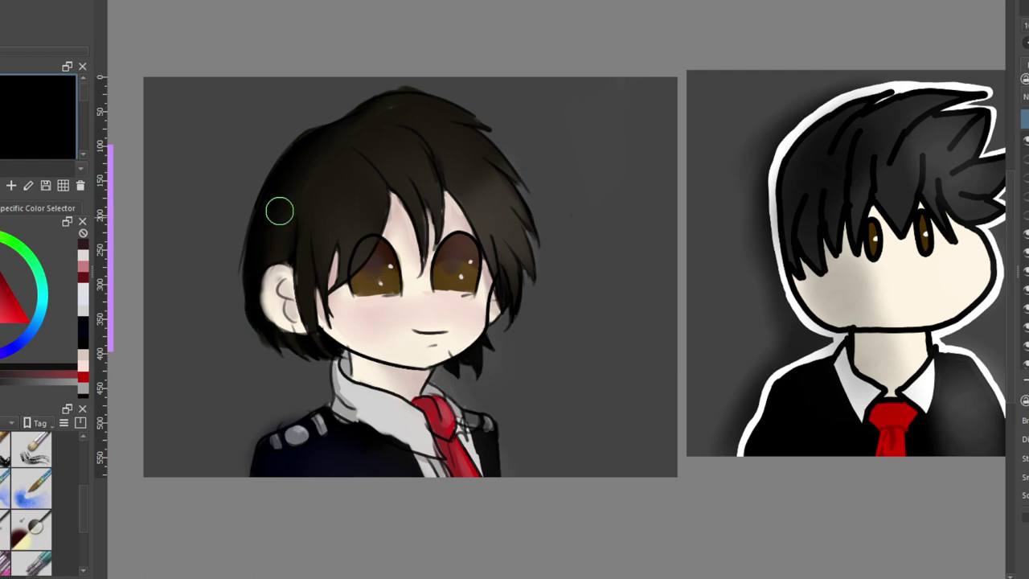
{"action": "left_click_drag", "start_coordinate": [298, 151], "coordinate": [336, 126]}
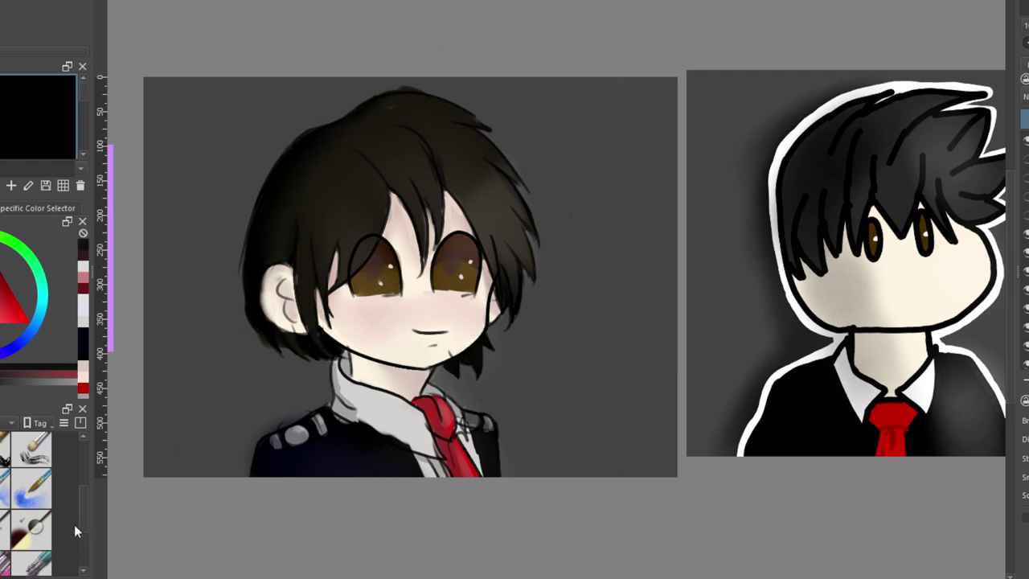
Switch to a soft shading brush and cover the whole character with a broad translucent dark shadow
{"action": "left_click_drag", "start_coordinate": [83, 508], "coordinate": [88, 439]}
{"action": "left_click", "coordinate": [4, 453]}
{"action": "mouse_move", "coordinate": [399, 173]}
{"action": "left_mouse_down"}
{"action": "mouse_move", "coordinate": [375, 200]}
{"action": "mouse_move", "coordinate": [354, 370]}
{"action": "mouse_move", "coordinate": [322, 450]}
{"action": "left_mouse_up"}
{"action": "mouse_move", "coordinate": [448, 474]}
{"action": "left_mouse_down"}
{"action": "mouse_move", "coordinate": [389, 383]}
{"action": "mouse_move", "coordinate": [406, 337]}
{"action": "mouse_move", "coordinate": [452, 318]}
{"action": "mouse_move", "coordinate": [468, 275]}
{"action": "mouse_move", "coordinate": [398, 348]}
{"action": "mouse_move", "coordinate": [436, 278]}
{"action": "mouse_move", "coordinate": [492, 276]}
{"action": "mouse_move", "coordinate": [463, 175]}
{"action": "mouse_move", "coordinate": [305, 253]}
{"action": "mouse_move", "coordinate": [360, 160]}
{"action": "mouse_move", "coordinate": [328, 264]}
{"action": "mouse_move", "coordinate": [280, 302]}
{"action": "mouse_move", "coordinate": [420, 252]}
{"action": "mouse_move", "coordinate": [451, 331]}
{"action": "mouse_move", "coordinate": [404, 381]}
{"action": "mouse_move", "coordinate": [348, 282]}
{"action": "mouse_move", "coordinate": [358, 308]}
{"action": "mouse_move", "coordinate": [313, 418]}
{"action": "mouse_move", "coordinate": [472, 446]}
{"action": "mouse_move", "coordinate": [433, 457]}
{"action": "mouse_move", "coordinate": [465, 268]}
{"action": "mouse_move", "coordinate": [357, 159]}
{"action": "mouse_move", "coordinate": [403, 143]}
{"action": "mouse_move", "coordinate": [358, 229]}
{"action": "mouse_move", "coordinate": [325, 249]}
{"action": "mouse_move", "coordinate": [453, 194]}
{"action": "left_mouse_up"}
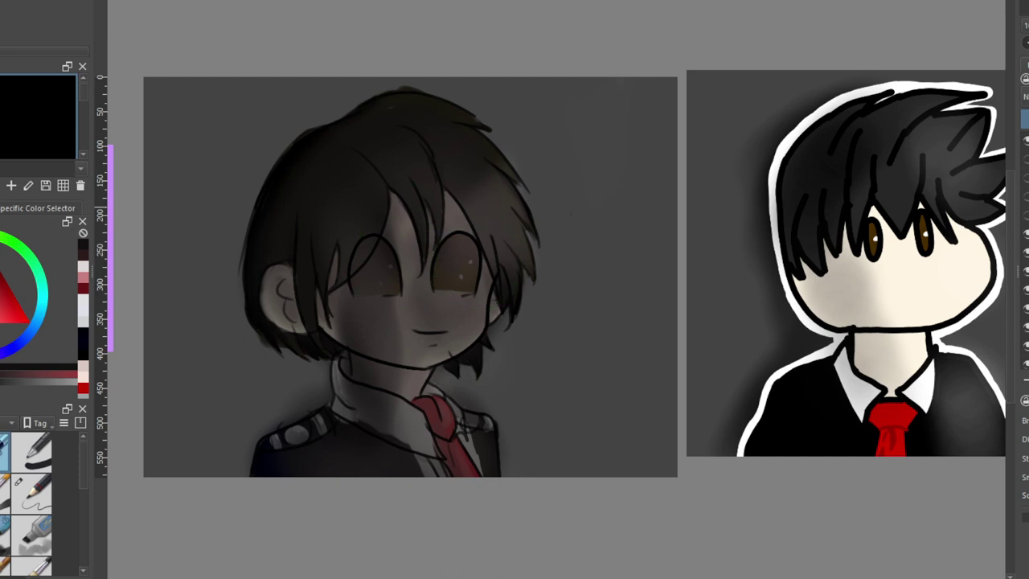
Transform the dark shadow, tilting it and shifting it toward the ear side of the head
{"action": "key", "text": "ctrl+t"}
{"action": "mouse_move", "coordinate": [412, 287]}
{"action": "left_mouse_down"}
{"action": "mouse_move", "coordinate": [319, 308]}
{"action": "mouse_move", "coordinate": [306, 276]}
{"action": "mouse_move", "coordinate": [281, 294]}
{"action": "left_mouse_up"}
{"action": "left_click_drag", "start_coordinate": [417, 94], "coordinate": [376, 93]}
{"action": "mouse_move", "coordinate": [134, 94]}
{"action": "left_mouse_down"}
{"action": "mouse_move", "coordinate": [100, 84]}
{"action": "mouse_move", "coordinate": [128, 99]}
{"action": "left_mouse_up"}
{"action": "mouse_move", "coordinate": [196, 72]}
{"action": "left_mouse_down"}
{"action": "mouse_move", "coordinate": [129, 80]}
{"action": "mouse_move", "coordinate": [80, 105]}
{"action": "left_mouse_up"}
{"action": "left_click_drag", "start_coordinate": [234, 155], "coordinate": [273, 179]}
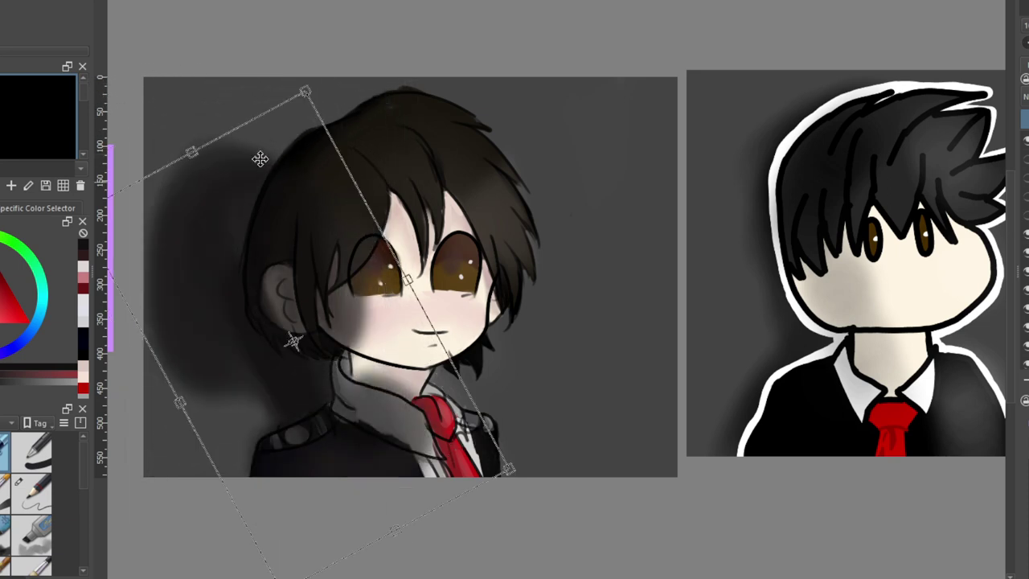
Refine the shadow's tilt and stretch it slightly upward and across the face
{"action": "left_click_drag", "start_coordinate": [228, 104], "coordinate": [258, 86]}
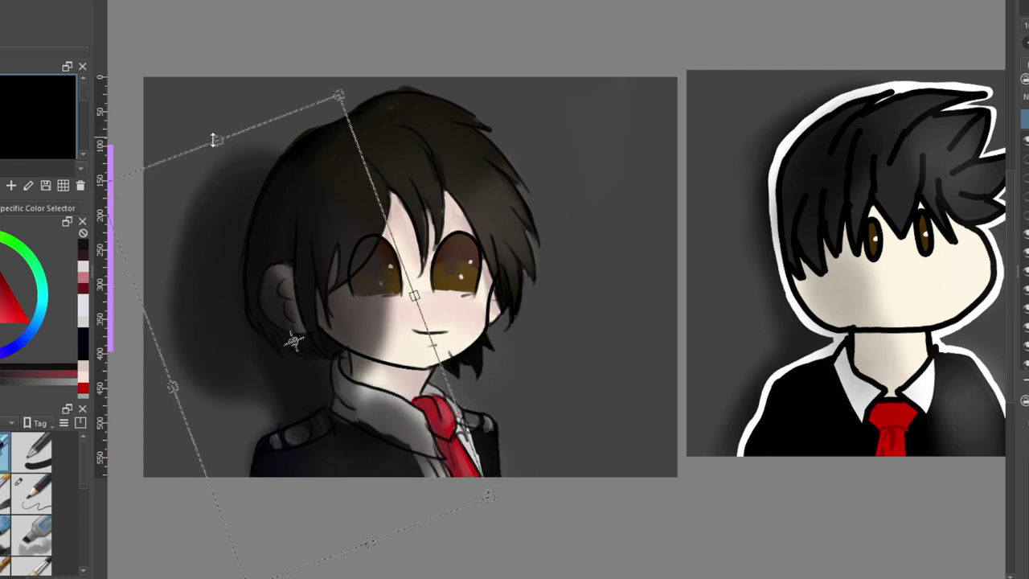
{"action": "left_click_drag", "start_coordinate": [216, 140], "coordinate": [213, 125]}
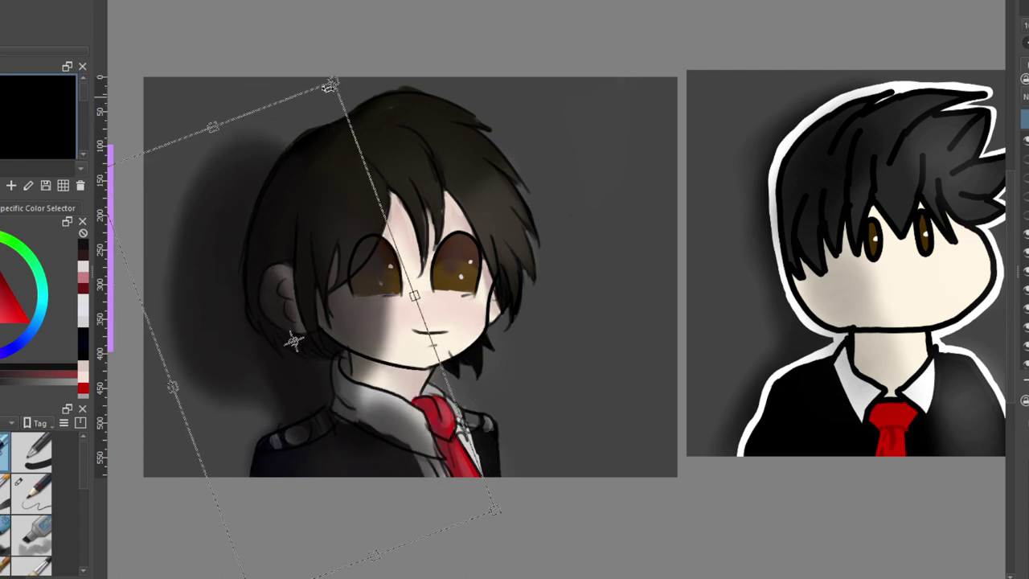
{"action": "left_click_drag", "start_coordinate": [332, 84], "coordinate": [336, 79]}
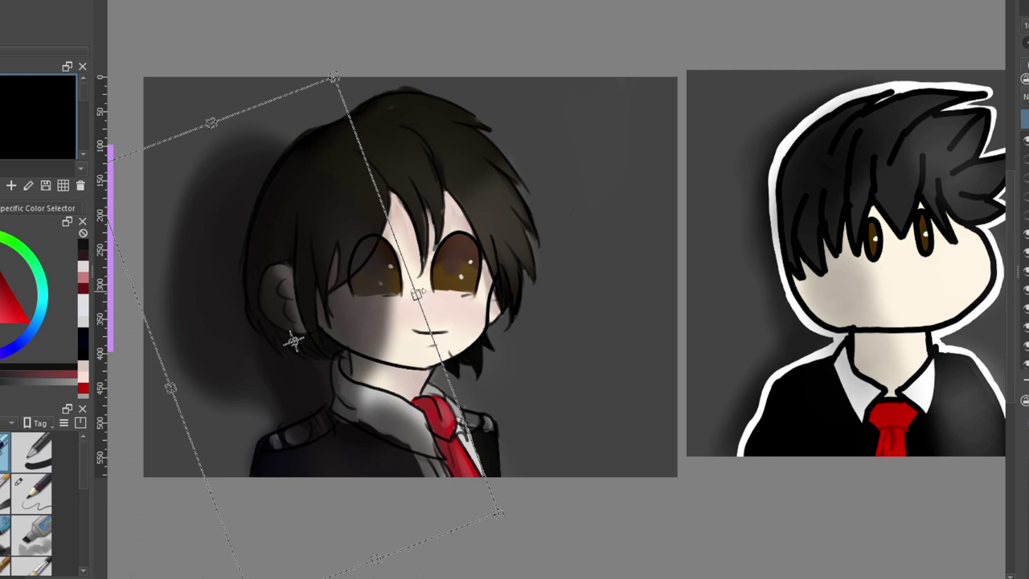
{"action": "left_click_drag", "start_coordinate": [419, 294], "coordinate": [443, 284]}
{"action": "left_click_drag", "start_coordinate": [331, 299], "coordinate": [326, 301]}
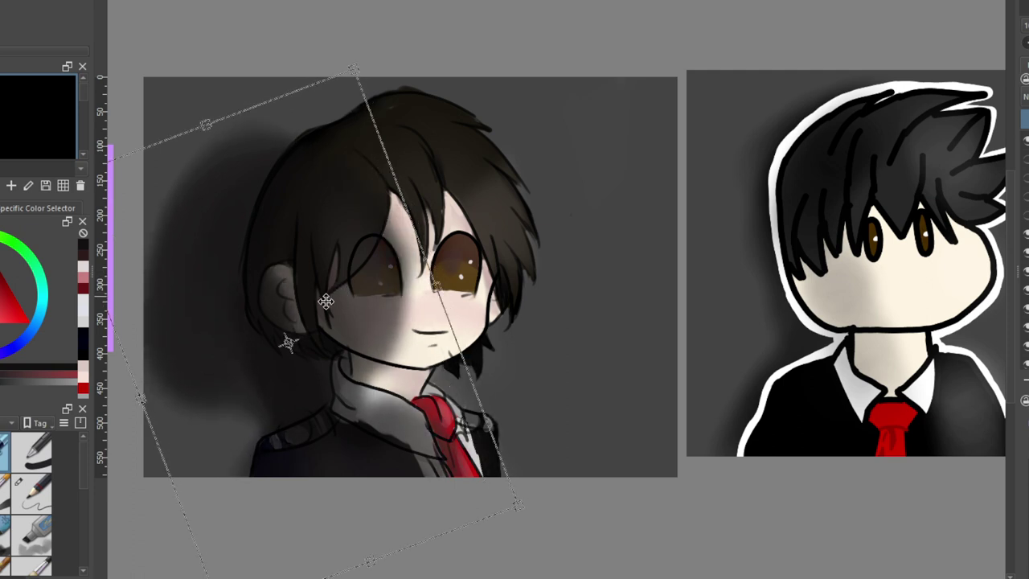
Raise and widen the shadow behind the head, apply the transform, and clear the heavy darkening from the character
{"action": "left_click_drag", "start_coordinate": [244, 94], "coordinate": [264, 84]}
{"action": "mouse_move", "coordinate": [280, 294]}
{"action": "left_mouse_down"}
{"action": "mouse_move", "coordinate": [276, 226]}
{"action": "mouse_move", "coordinate": [273, 240]}
{"action": "left_mouse_up"}
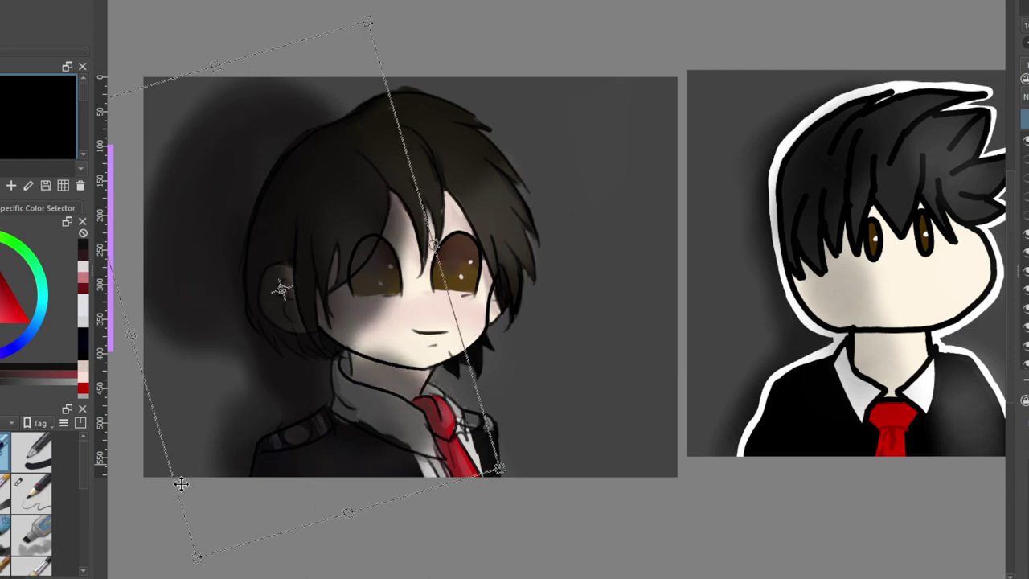
{"action": "left_click_drag", "start_coordinate": [195, 557], "coordinate": [176, 560]}
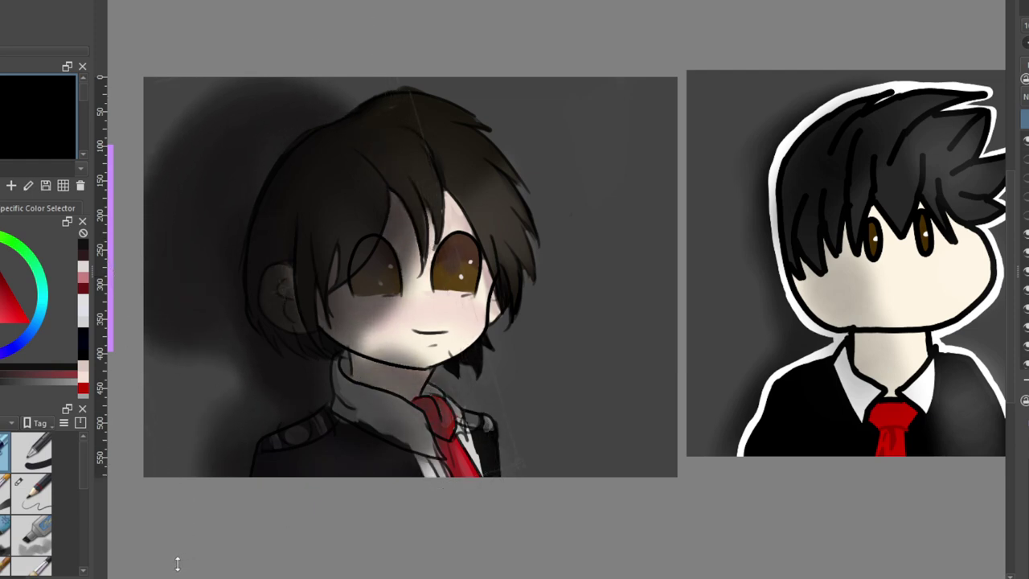
{"action": "key", "text": "Return"}
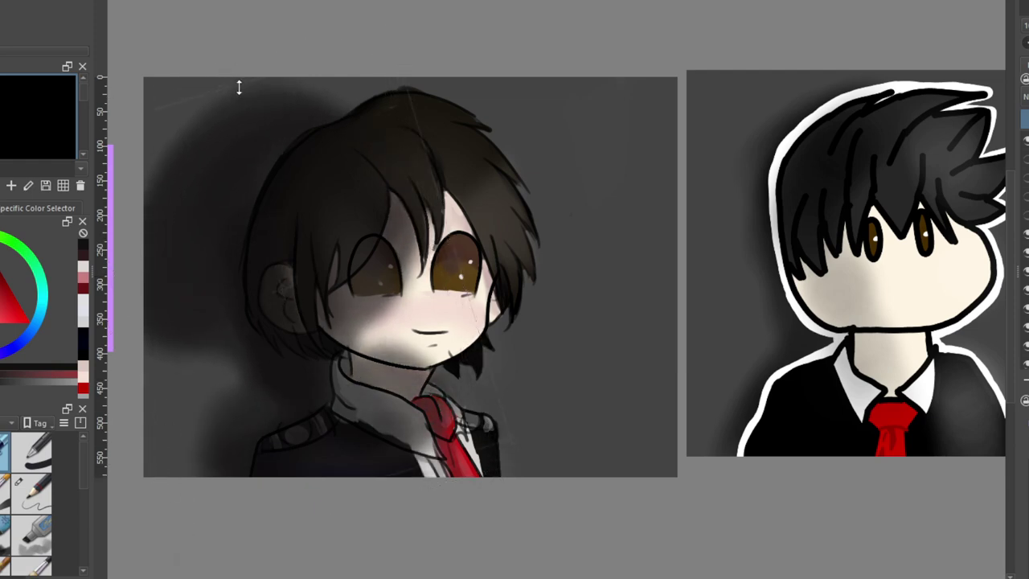
{"action": "left_click_drag", "start_coordinate": [241, 85], "coordinate": [234, 73]}
{"action": "left_click_drag", "start_coordinate": [278, 246], "coordinate": [290, 252]}
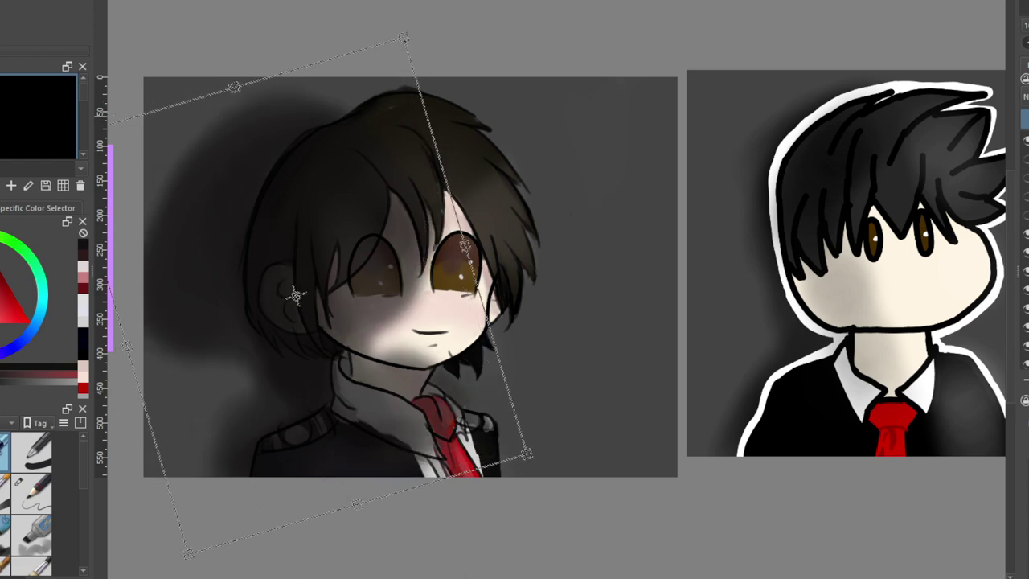
{"action": "key", "text": "Return"}
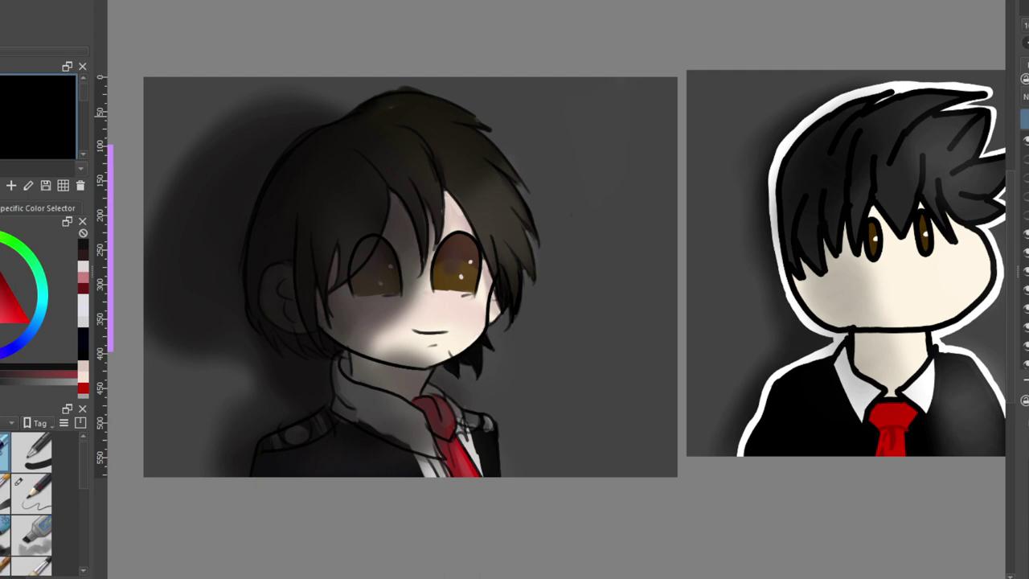
{"action": "key", "text": "Delete"}
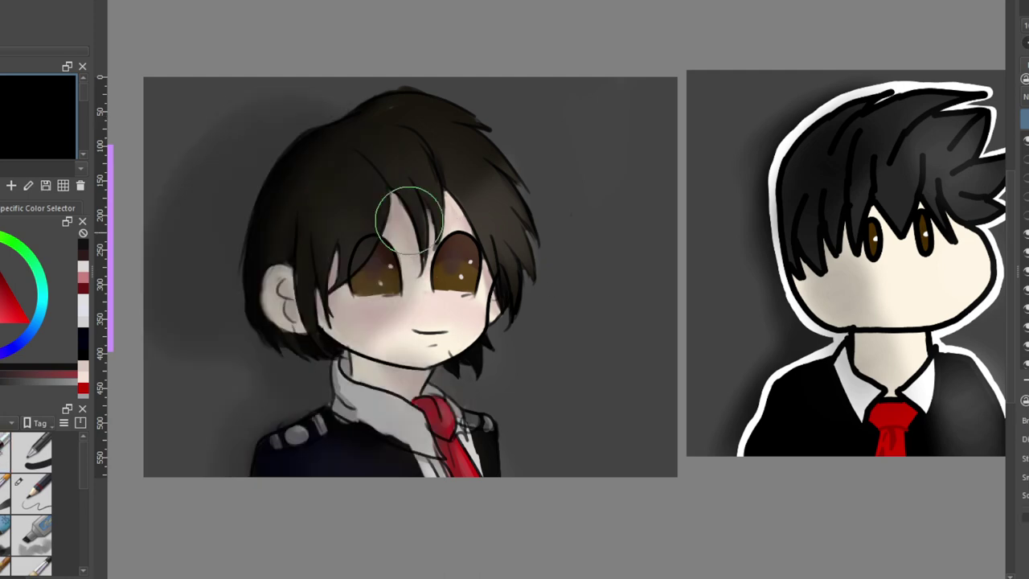
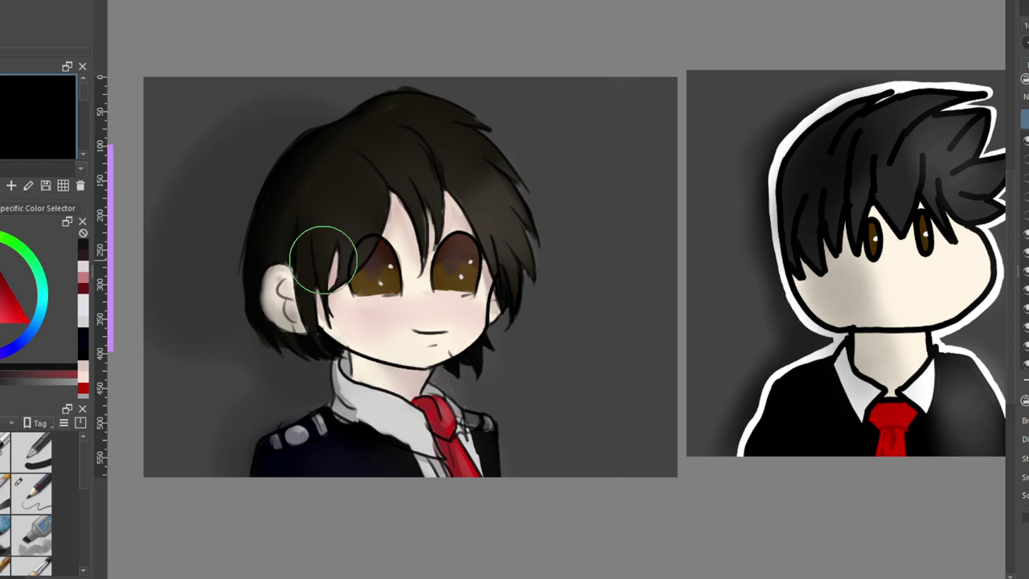
Choose an inking brush and a pale pinkish-grey color, and paint a short outline stroke from the collar up to the jaw
{"action": "left_click", "coordinate": [32, 452]}
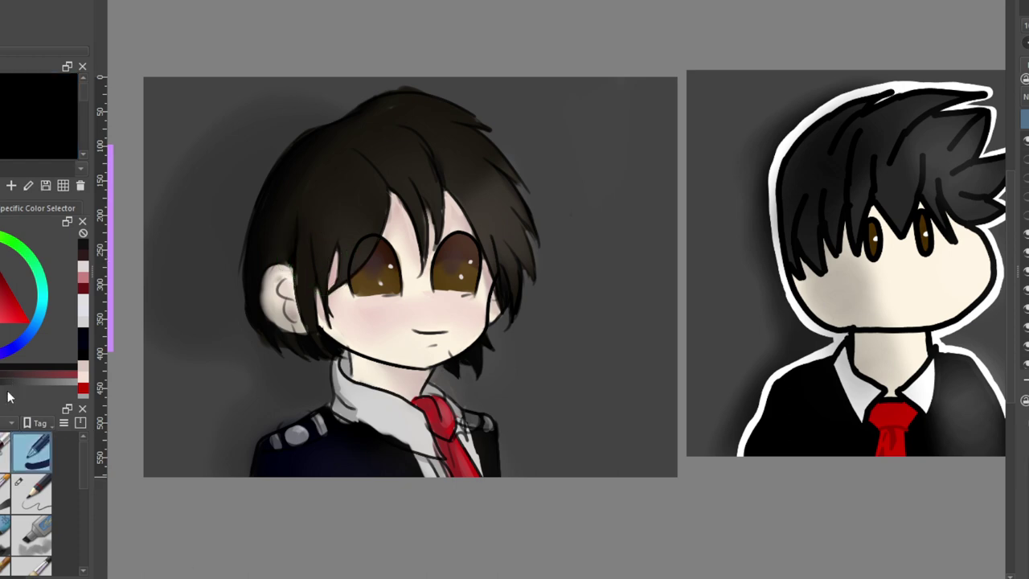
{"action": "left_click_drag", "start_coordinate": [0, 289], "coordinate": [0, 318]}
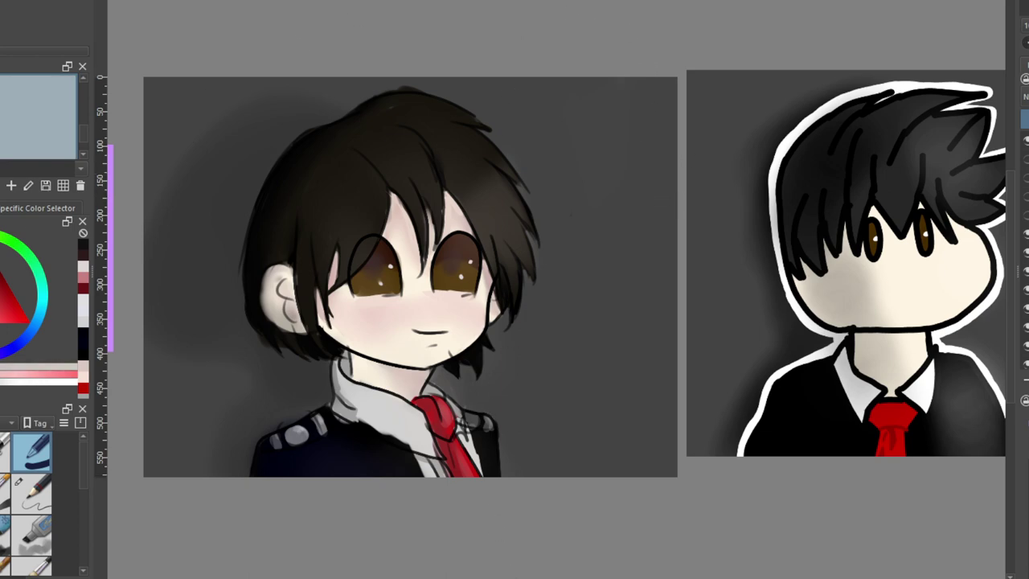
{"action": "left_click_drag", "start_coordinate": [445, 575], "coordinate": [366, 576]}
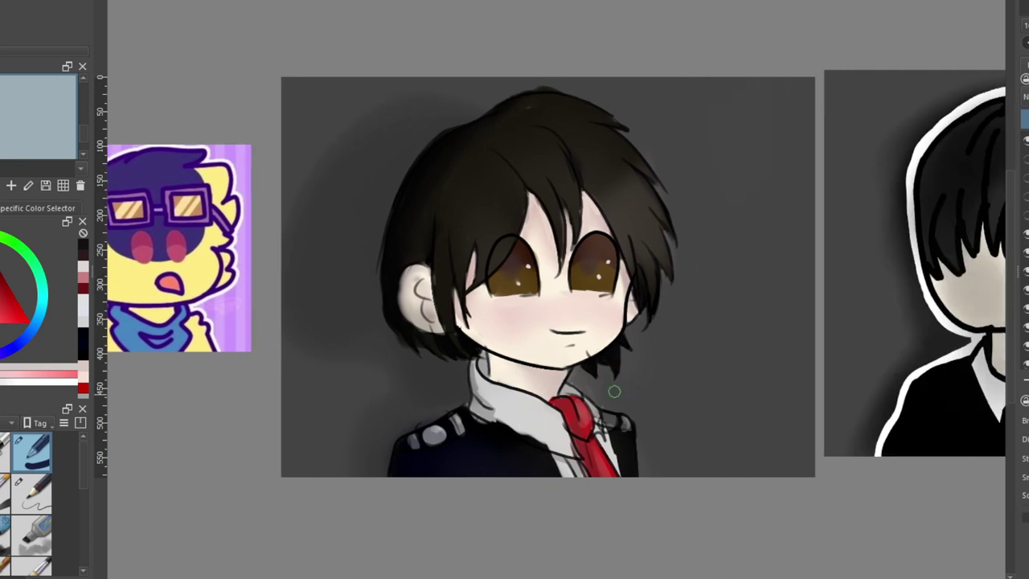
{"action": "scroll", "coordinate": [618, 390], "scroll_direction": "up", "scroll_amount": 2}
{"action": "scroll", "coordinate": [508, 375], "scroll_direction": "down", "scroll_amount": 2}
{"action": "scroll", "coordinate": [493, 370], "scroll_direction": "up", "scroll_amount": 2}
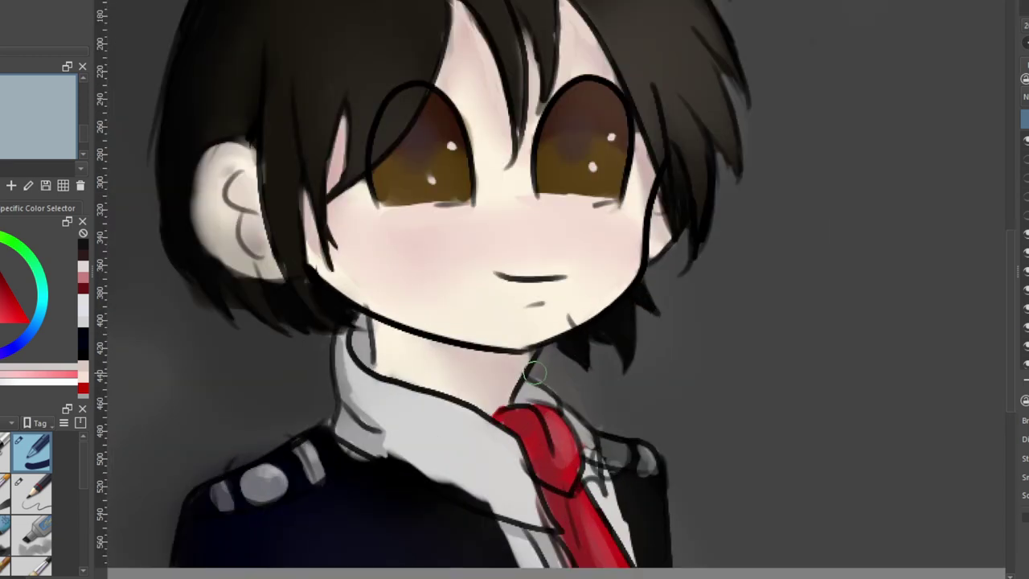
{"action": "scroll", "coordinate": [534, 372], "scroll_direction": "up", "scroll_amount": 2}
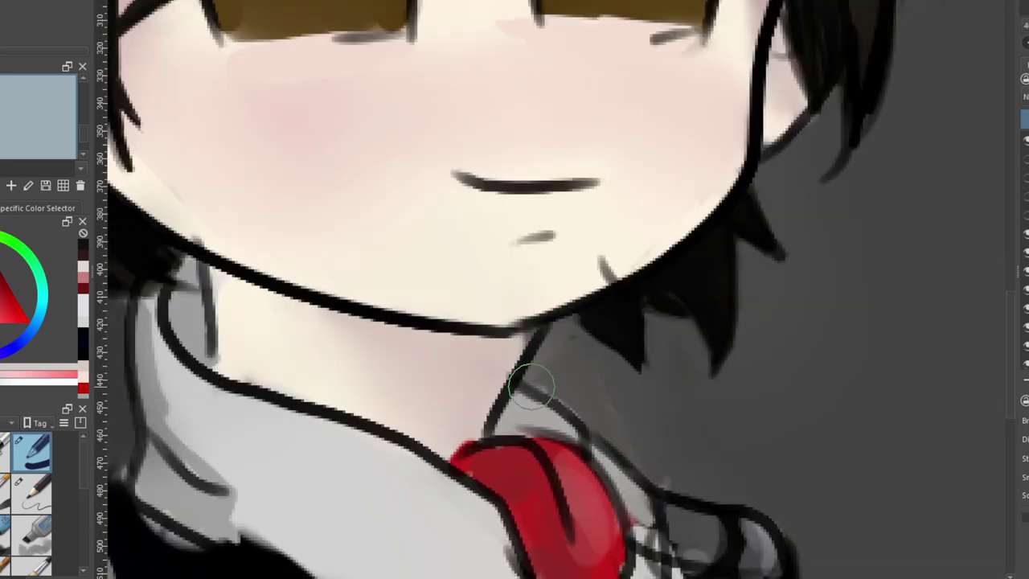
{"action": "left_click_drag", "start_coordinate": [532, 387], "coordinate": [539, 370]}
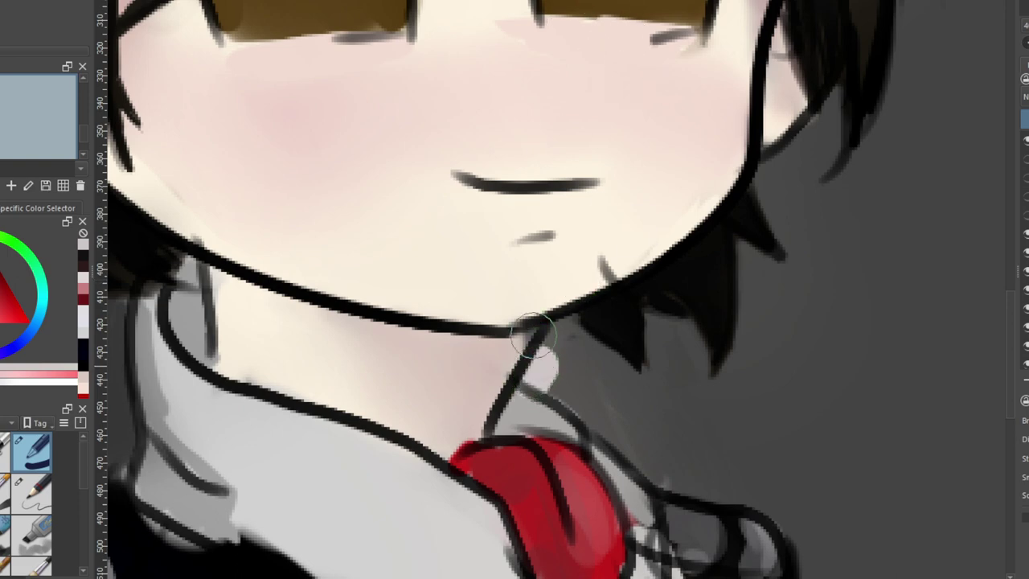
{"action": "left_click_drag", "start_coordinate": [524, 379], "coordinate": [563, 321]}
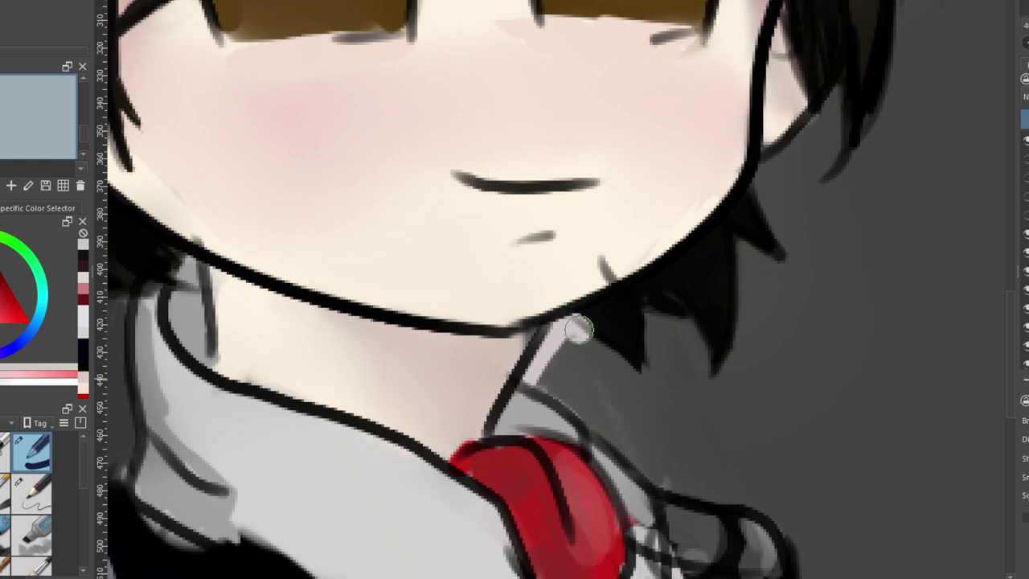
{"action": "key", "text": "ctrl+z"}
{"action": "left_click_drag", "start_coordinate": [526, 378], "coordinate": [557, 329]}
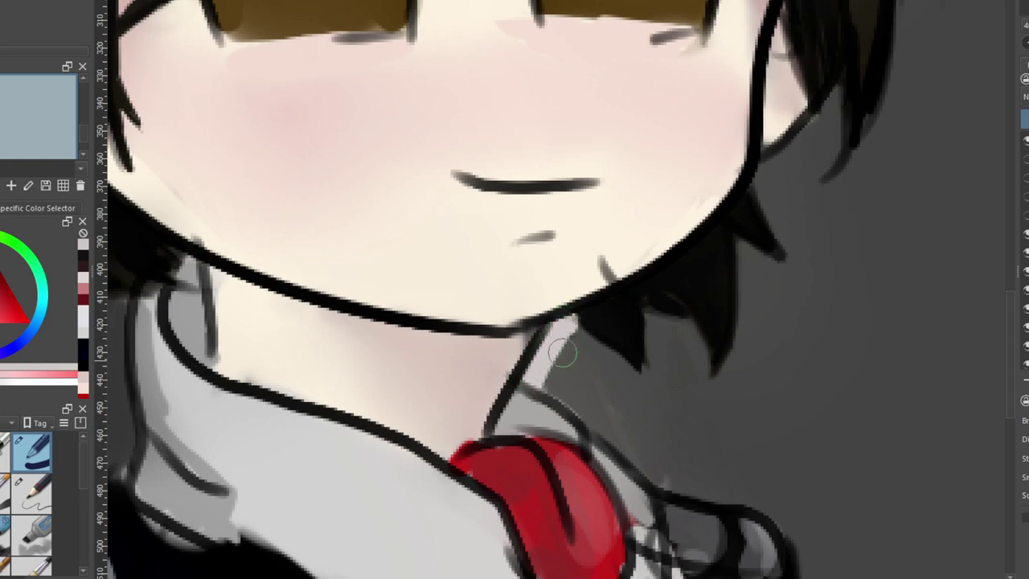
Trace the pale outline around the jagged hair tips from below the jaw up the side of the face
{"action": "mouse_move", "coordinate": [569, 335]}
{"action": "left_mouse_down"}
{"action": "mouse_move", "coordinate": [635, 390]}
{"action": "mouse_move", "coordinate": [653, 348]}
{"action": "mouse_move", "coordinate": [650, 316]}
{"action": "mouse_move", "coordinate": [662, 320]}
{"action": "mouse_move", "coordinate": [688, 341]}
{"action": "mouse_move", "coordinate": [710, 387]}
{"action": "mouse_move", "coordinate": [746, 326]}
{"action": "mouse_move", "coordinate": [741, 257]}
{"action": "mouse_move", "coordinate": [770, 277]}
{"action": "mouse_move", "coordinate": [790, 274]}
{"action": "mouse_move", "coordinate": [756, 263]}
{"action": "mouse_move", "coordinate": [799, 271]}
{"action": "mouse_move", "coordinate": [757, 197]}
{"action": "mouse_move", "coordinate": [759, 176]}
{"action": "mouse_move", "coordinate": [831, 94]}
{"action": "mouse_move", "coordinate": [815, 202]}
{"action": "mouse_move", "coordinate": [831, 203]}
{"action": "mouse_move", "coordinate": [888, 100]}
{"action": "mouse_move", "coordinate": [897, 32]}
{"action": "left_mouse_up"}
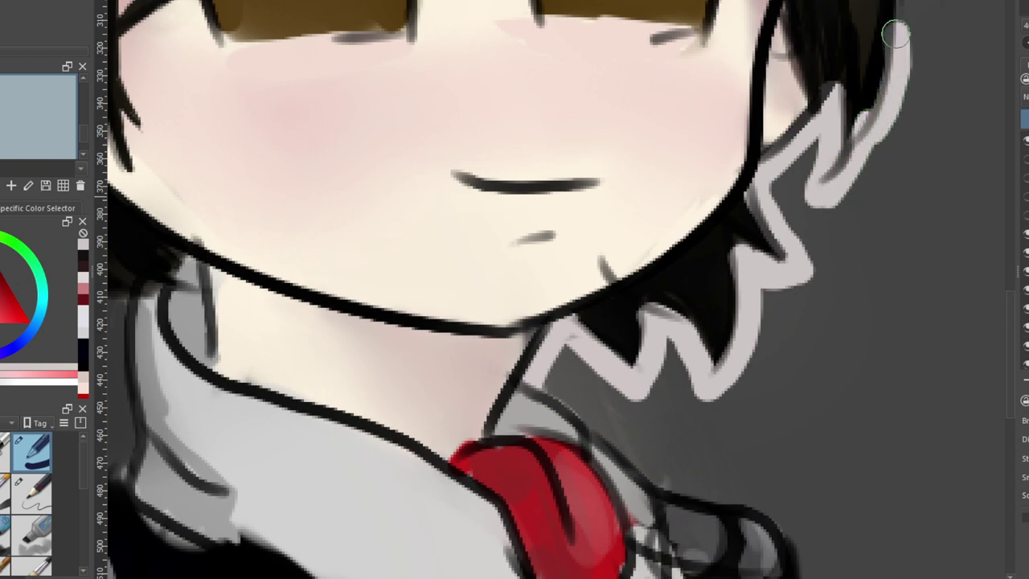
{"action": "left_click_drag", "start_coordinate": [1010, 299], "coordinate": [1010, 234]}
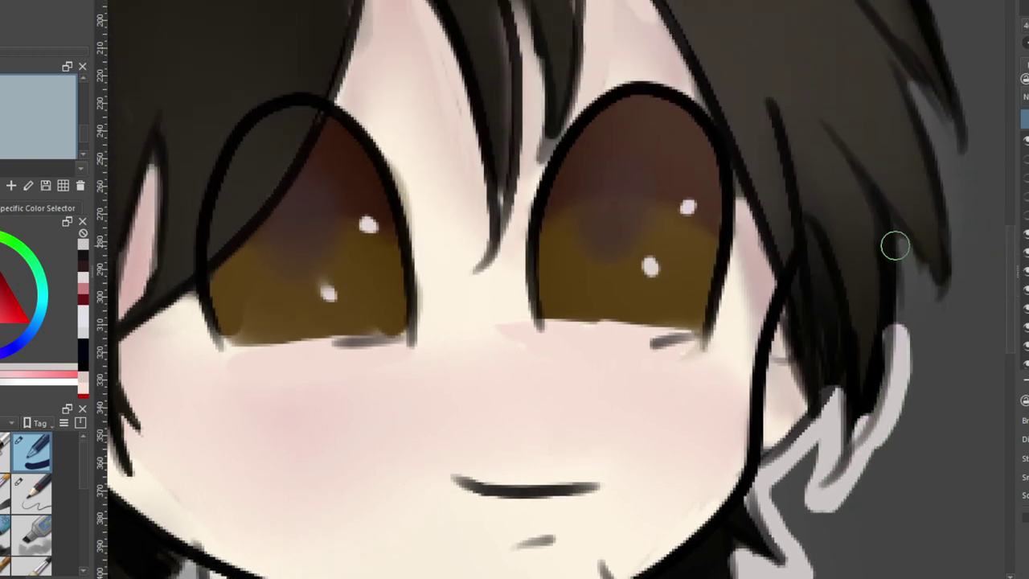
{"action": "mouse_move", "coordinate": [890, 222]}
{"action": "left_mouse_down"}
{"action": "mouse_move", "coordinate": [905, 338]}
{"action": "mouse_move", "coordinate": [915, 241]}
{"action": "mouse_move", "coordinate": [942, 300]}
{"action": "mouse_move", "coordinate": [952, 226]}
{"action": "mouse_move", "coordinate": [942, 145]}
{"action": "mouse_move", "coordinate": [904, 80]}
{"action": "left_mouse_up"}
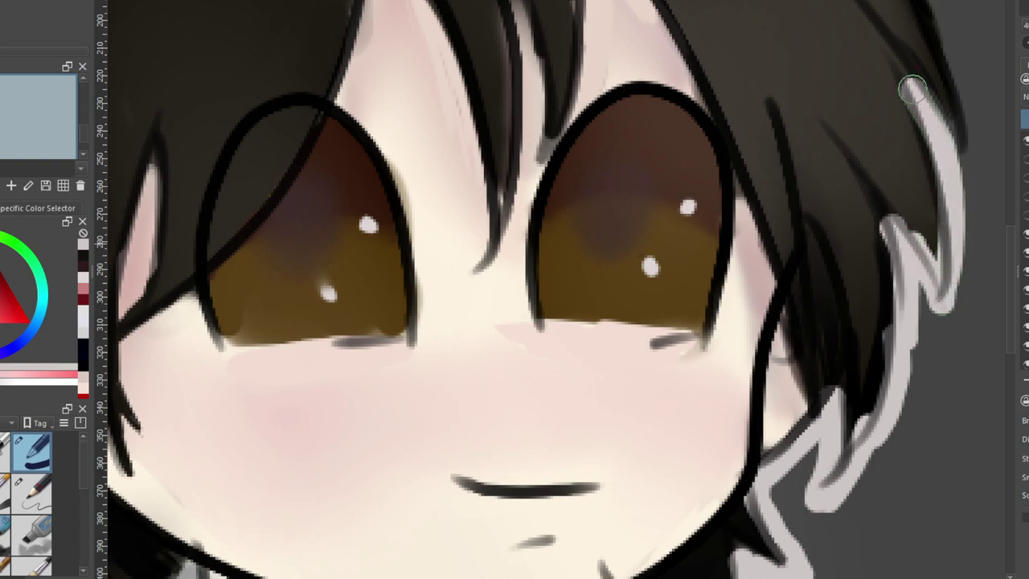
{"action": "mouse_move", "coordinate": [973, 178]}
{"action": "left_mouse_down"}
{"action": "mouse_move", "coordinate": [967, 125]}
{"action": "mouse_move", "coordinate": [939, 44]}
{"action": "left_mouse_up"}
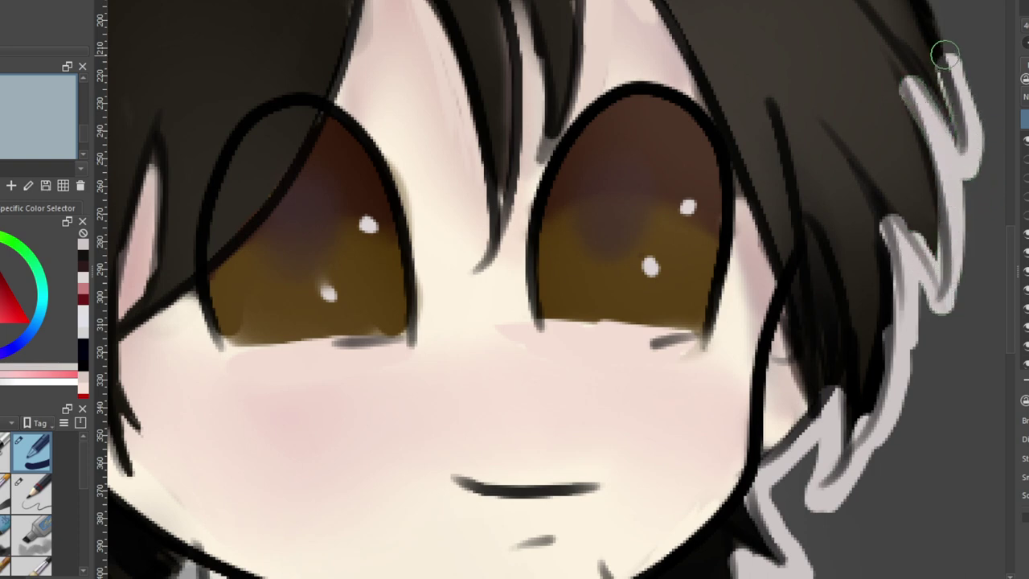
Mirror the view and extend the pale outline up the front hair edge and over the crown
{"action": "scroll", "coordinate": [939, 45], "scroll_direction": "down", "scroll_amount": 4}
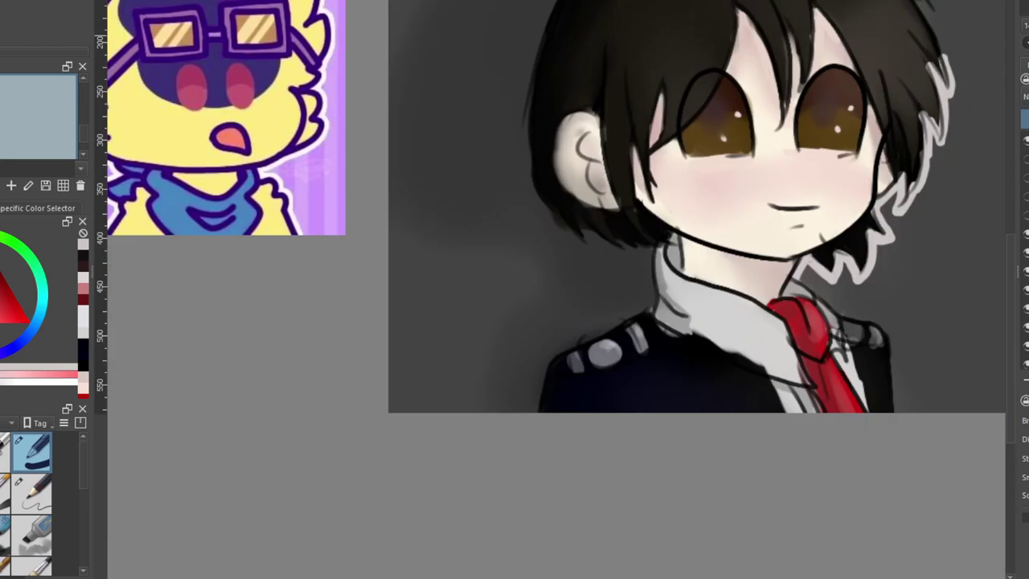
{"action": "key", "text": "m"}
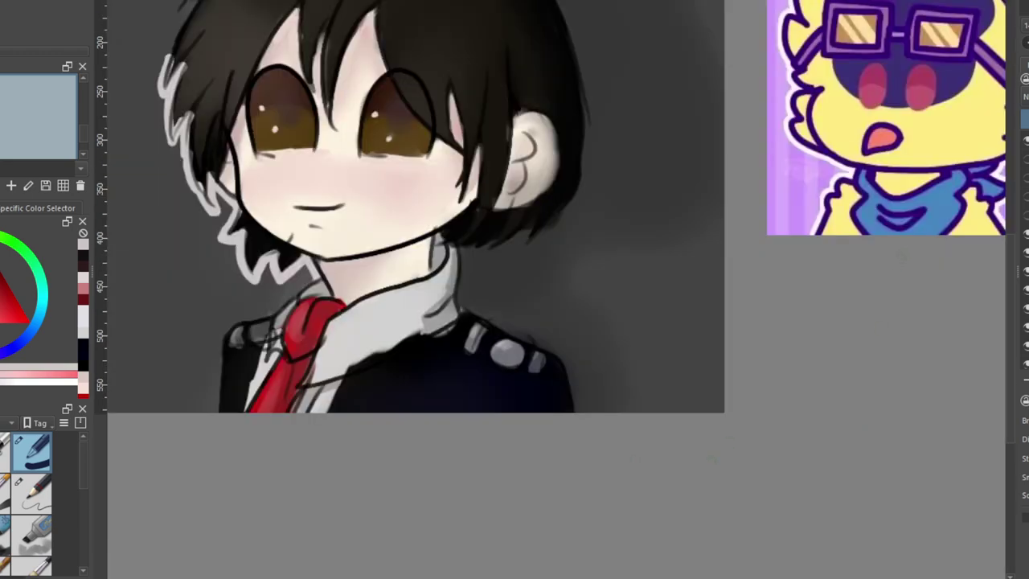
{"action": "scroll", "coordinate": [298, 210], "scroll_direction": "up", "scroll_amount": 5}
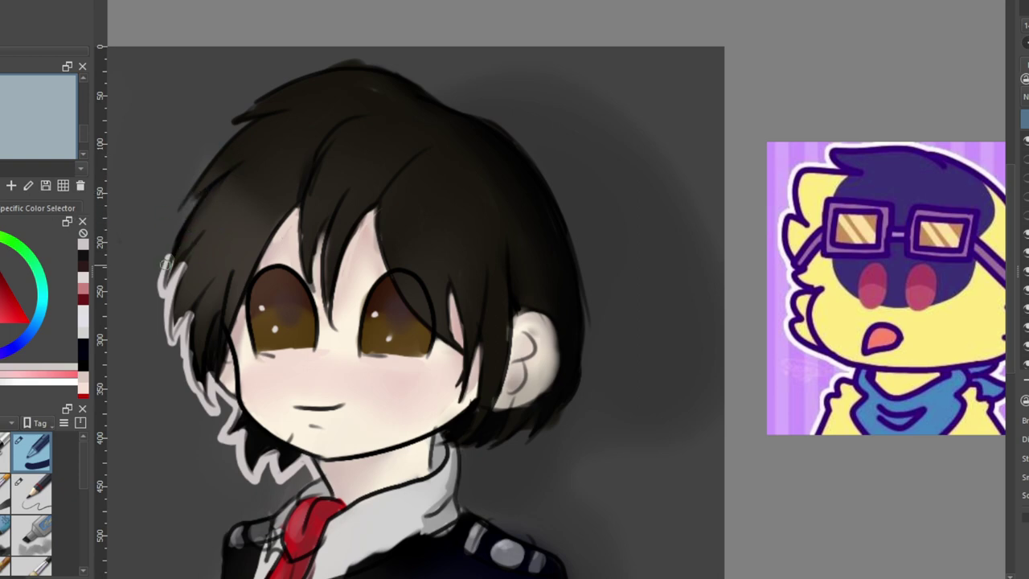
{"action": "mouse_move", "coordinate": [180, 228]}
{"action": "left_mouse_down"}
{"action": "mouse_move", "coordinate": [199, 174]}
{"action": "mouse_move", "coordinate": [253, 118]}
{"action": "mouse_move", "coordinate": [231, 123]}
{"action": "mouse_move", "coordinate": [329, 66]}
{"action": "mouse_move", "coordinate": [390, 64]}
{"action": "mouse_move", "coordinate": [510, 130]}
{"action": "mouse_move", "coordinate": [527, 158]}
{"action": "left_mouse_up"}
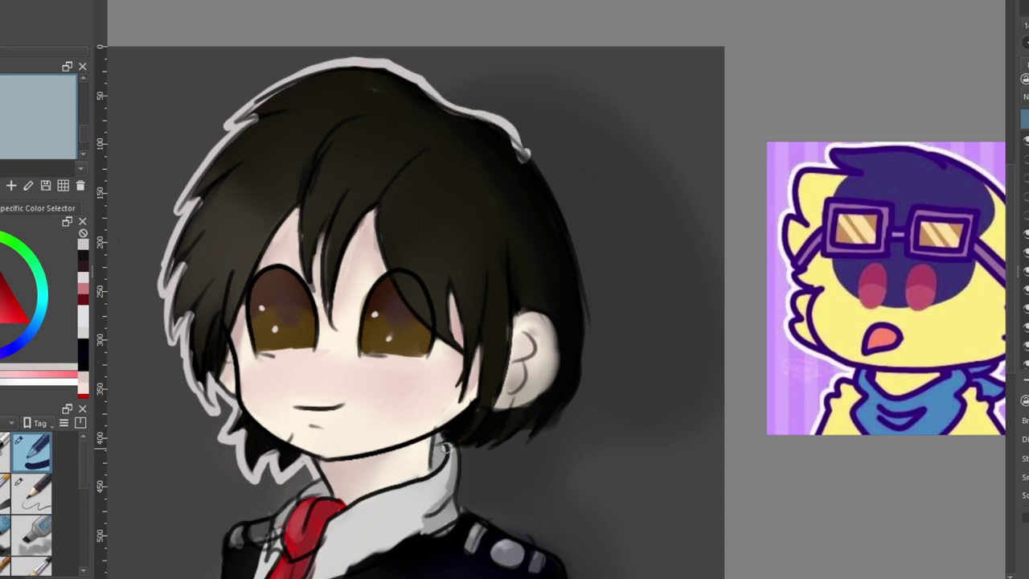
Outline the collar's outer edge, the lower hair tips and the back of the head in the same pale tone
{"action": "left_click_drag", "start_coordinate": [457, 444], "coordinate": [459, 470]}
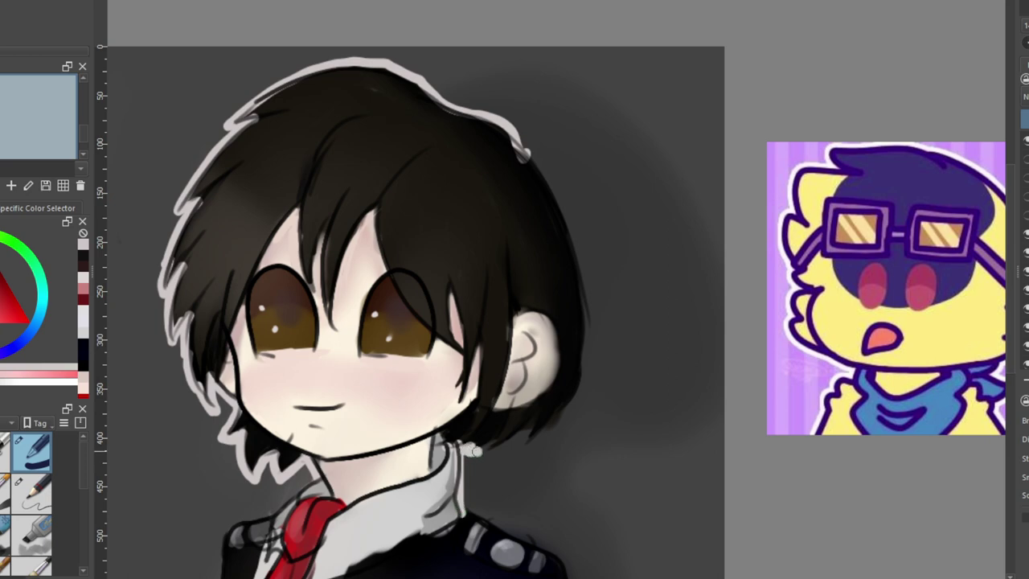
{"action": "mouse_move", "coordinate": [484, 449]}
{"action": "left_mouse_down"}
{"action": "mouse_move", "coordinate": [530, 418]}
{"action": "mouse_move", "coordinate": [519, 449]}
{"action": "mouse_move", "coordinate": [579, 391]}
{"action": "mouse_move", "coordinate": [580, 265]}
{"action": "left_mouse_up"}
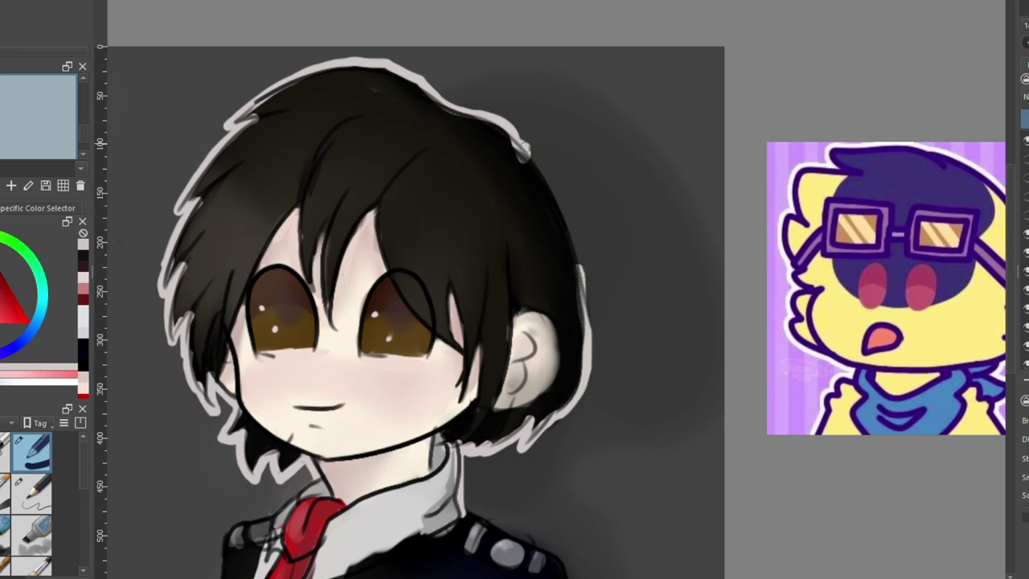
{"action": "mouse_move", "coordinate": [522, 148]}
{"action": "left_mouse_down"}
{"action": "mouse_move", "coordinate": [548, 178]}
{"action": "mouse_move", "coordinate": [580, 285]}
{"action": "left_mouse_up"}
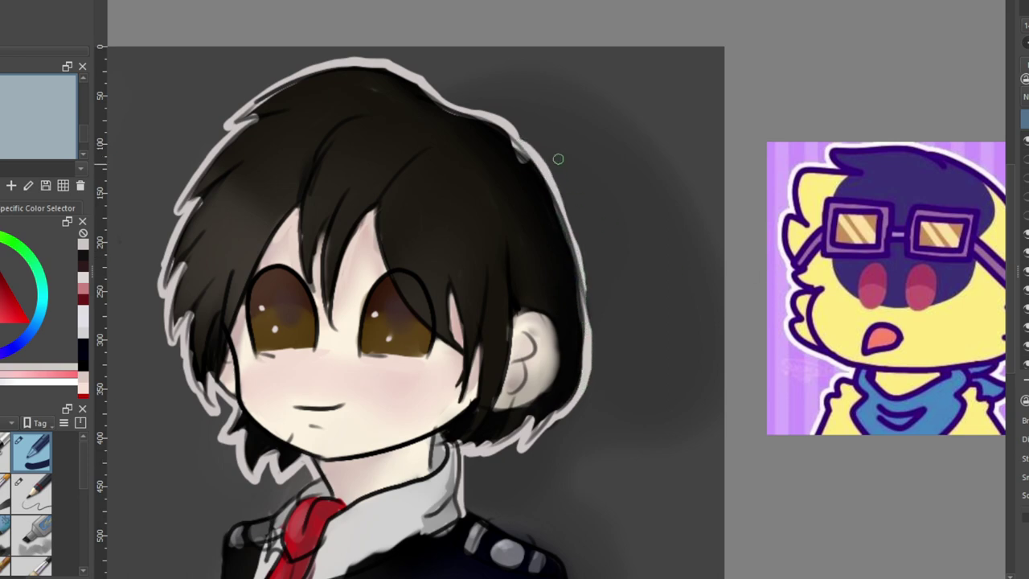
{"action": "mouse_move", "coordinate": [542, 181]}
{"action": "left_mouse_down"}
{"action": "mouse_move", "coordinate": [569, 217]}
{"action": "mouse_move", "coordinate": [585, 337]}
{"action": "mouse_move", "coordinate": [594, 338]}
{"action": "mouse_move", "coordinate": [590, 299]}
{"action": "mouse_move", "coordinate": [581, 272]}
{"action": "mouse_move", "coordinate": [587, 376]}
{"action": "left_mouse_up"}
Trace the pale outline along both shoulders and sleeves down to the canvas's lower edge
{"action": "scroll", "coordinate": [415, 290], "scroll_direction": "down", "scroll_amount": 4}
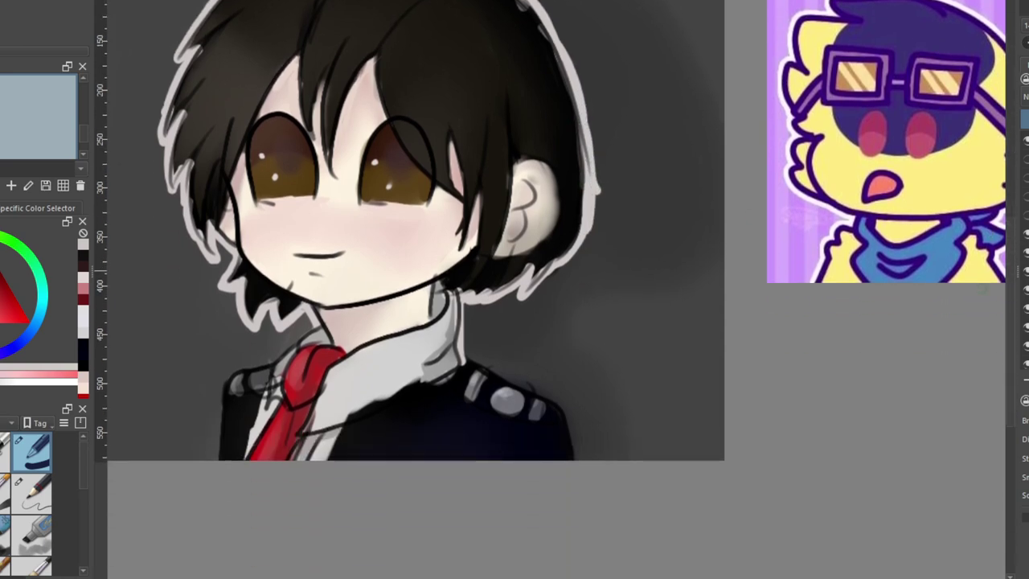
{"action": "mouse_move", "coordinate": [464, 361]}
{"action": "left_mouse_down"}
{"action": "mouse_move", "coordinate": [551, 400]}
{"action": "mouse_move", "coordinate": [577, 459]}
{"action": "left_mouse_up"}
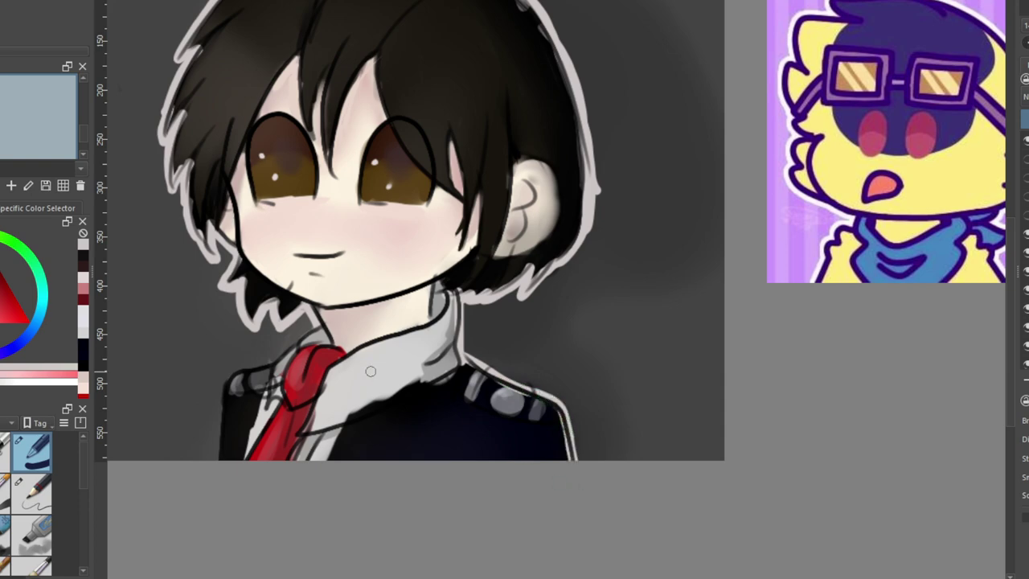
{"action": "left_click_drag", "start_coordinate": [564, 408], "coordinate": [584, 469]}
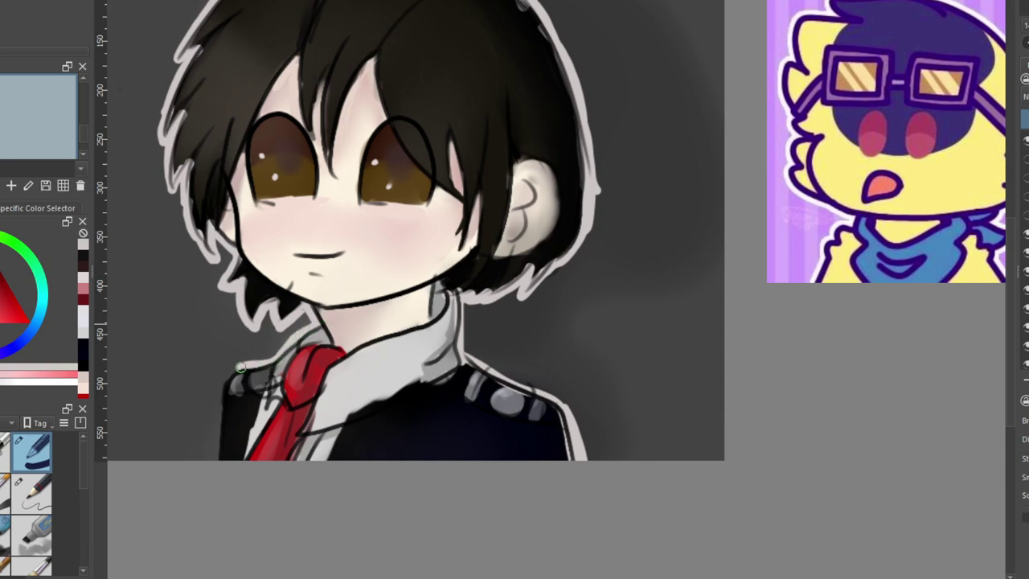
{"action": "left_click_drag", "start_coordinate": [228, 375], "coordinate": [219, 471]}
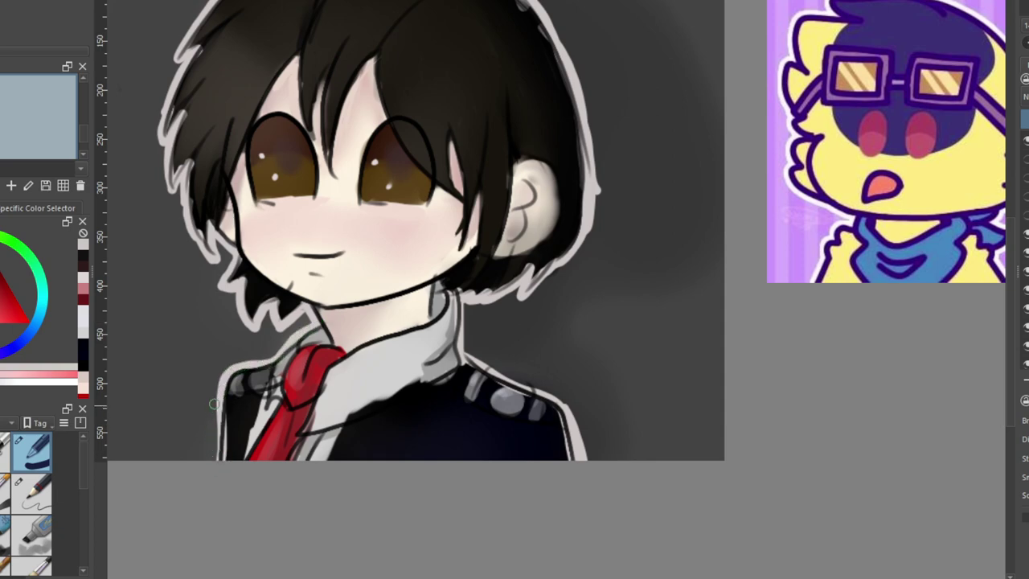
Redraw the pale outline farther out along the shoulder on the tie side and trim the outline's bump behind the head
{"action": "key", "text": "ctrl+z"}
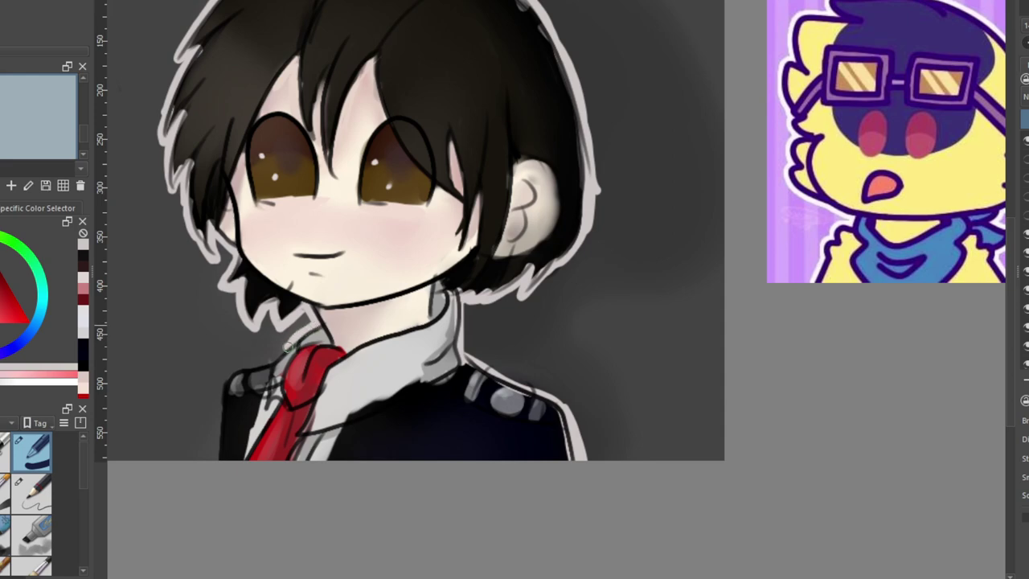
{"action": "left_click_drag", "start_coordinate": [228, 372], "coordinate": [206, 505]}
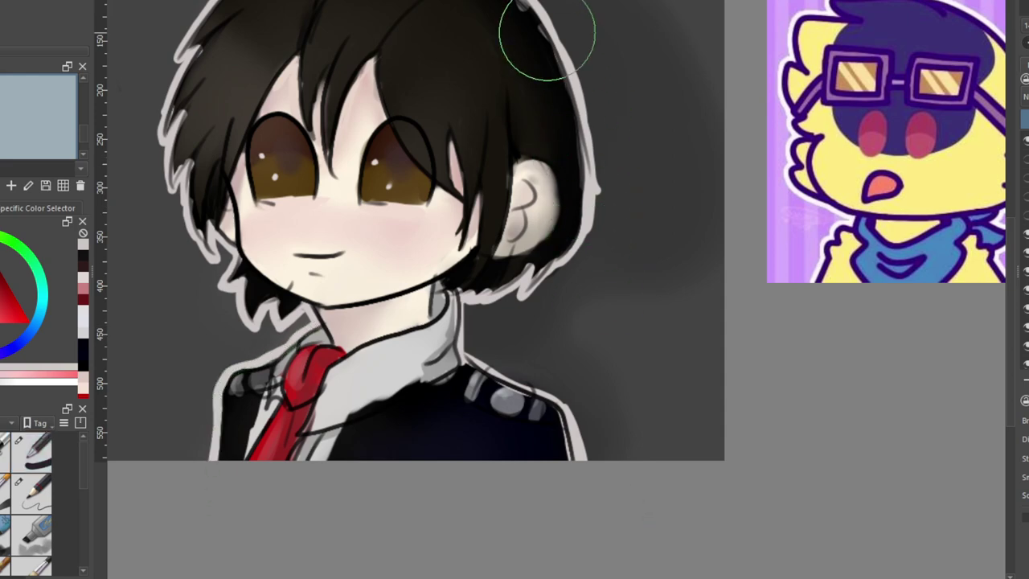
{"action": "mouse_move", "coordinate": [514, 22]}
{"action": "left_mouse_down"}
{"action": "mouse_move", "coordinate": [555, 83]}
{"action": "mouse_move", "coordinate": [561, 162]}
{"action": "mouse_move", "coordinate": [532, 8]}
{"action": "mouse_move", "coordinate": [619, 189]}
{"action": "mouse_move", "coordinate": [607, 178]}
{"action": "mouse_move", "coordinate": [602, 208]}
{"action": "mouse_move", "coordinate": [600, 159]}
{"action": "mouse_move", "coordinate": [602, 194]}
{"action": "left_mouse_up"}
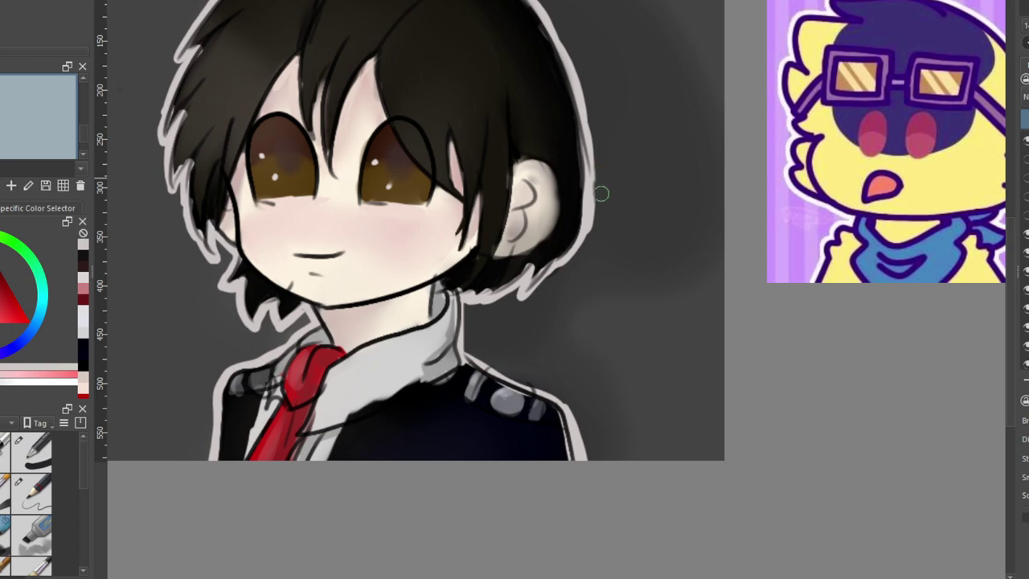
{"action": "mouse_move", "coordinate": [583, 257]}
{"action": "left_mouse_down"}
{"action": "mouse_move", "coordinate": [600, 150]}
{"action": "mouse_move", "coordinate": [572, 78]}
{"action": "mouse_move", "coordinate": [548, 81]}
{"action": "mouse_move", "coordinate": [572, 73]}
{"action": "mouse_move", "coordinate": [592, 88]}
{"action": "mouse_move", "coordinate": [547, 24]}
{"action": "left_mouse_up"}
{"action": "key", "text": "ctrl+z"}
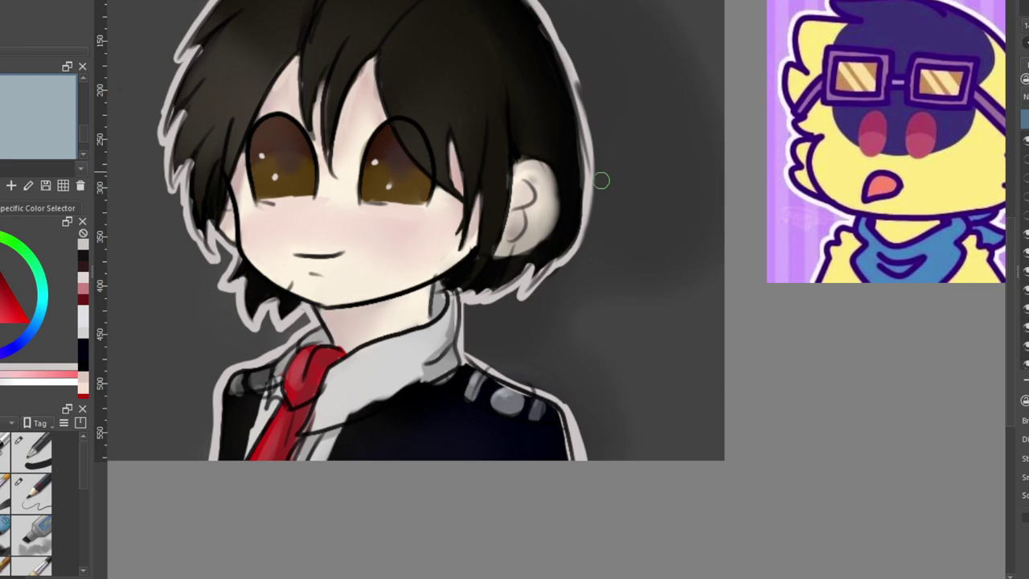
Fill in the thin stretch of pale outline along the back of the head so it hugs the hair
{"action": "key", "text": "slash"}
{"action": "left_click_drag", "start_coordinate": [576, 73], "coordinate": [582, 110]}
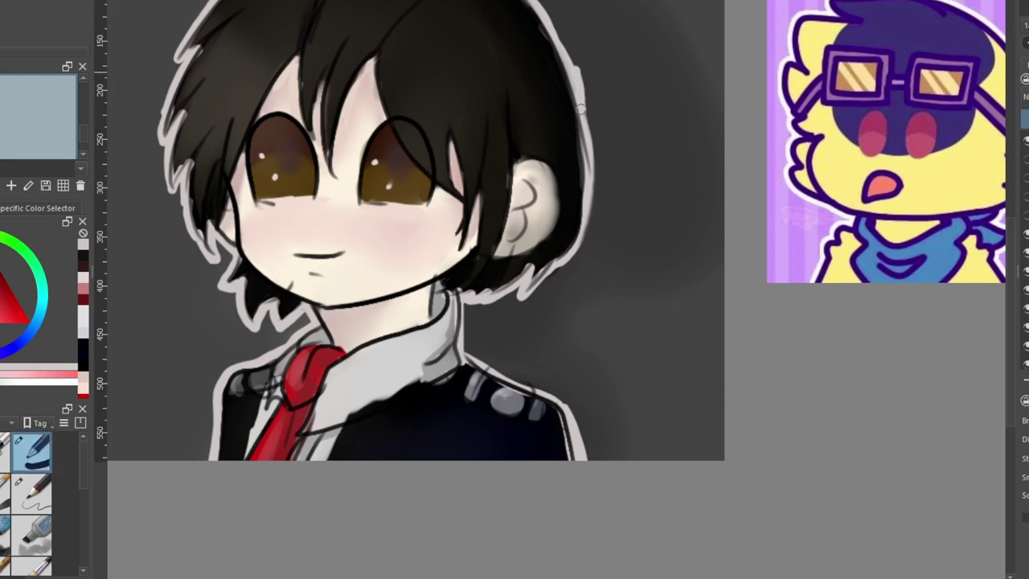
{"action": "key", "text": "ctrl+z"}
{"action": "left_click_drag", "start_coordinate": [571, 73], "coordinate": [584, 114]}
{"action": "mouse_move", "coordinate": [569, 84]}
{"action": "left_mouse_down"}
{"action": "mouse_move", "coordinate": [585, 127]}
{"action": "mouse_move", "coordinate": [579, 101]}
{"action": "mouse_move", "coordinate": [585, 114]}
{"action": "mouse_move", "coordinate": [584, 174]}
{"action": "left_mouse_up"}
{"action": "key", "text": "slash"}
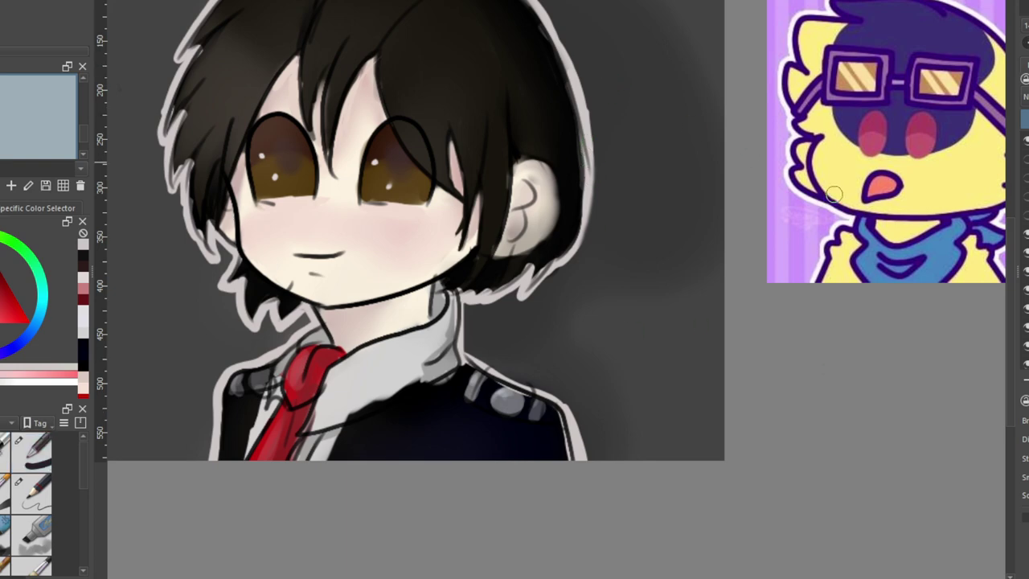
Clean up the outline by the upper front hair tip and touch up the crown's edge with sampled black
{"action": "scroll", "coordinate": [490, 338], "scroll_direction": "up", "scroll_amount": 3}
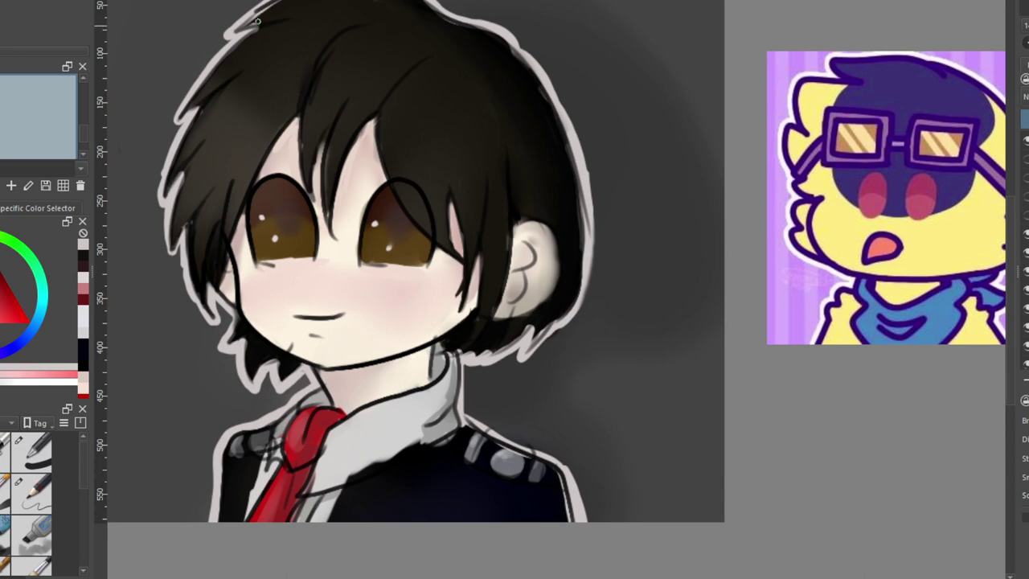
{"action": "left_click_drag", "start_coordinate": [239, 26], "coordinate": [275, 5]}
{"action": "scroll", "coordinate": [393, 106], "scroll_direction": "up", "scroll_amount": 3}
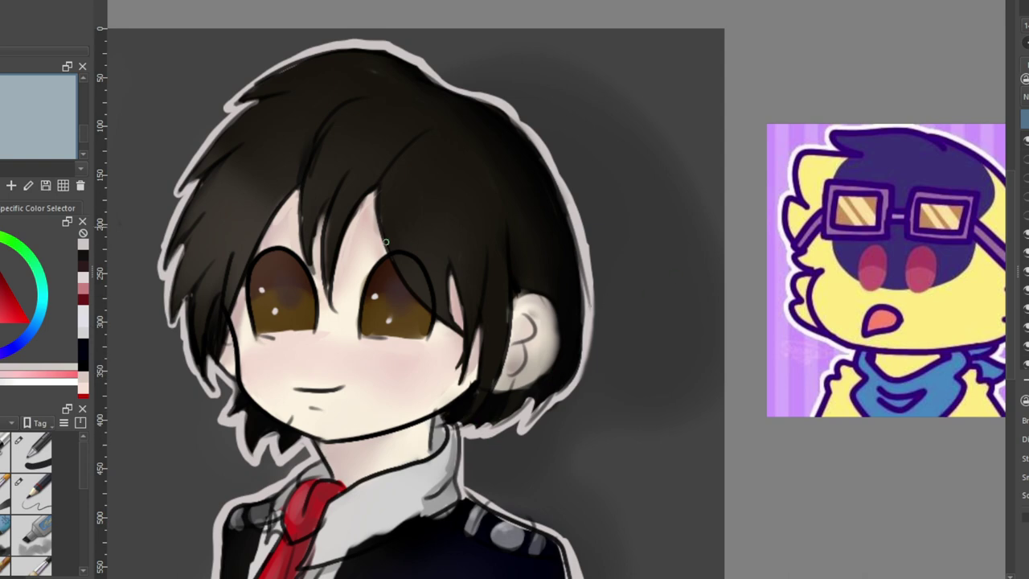
{"action": "left_click", "coordinate": [32, 452]}
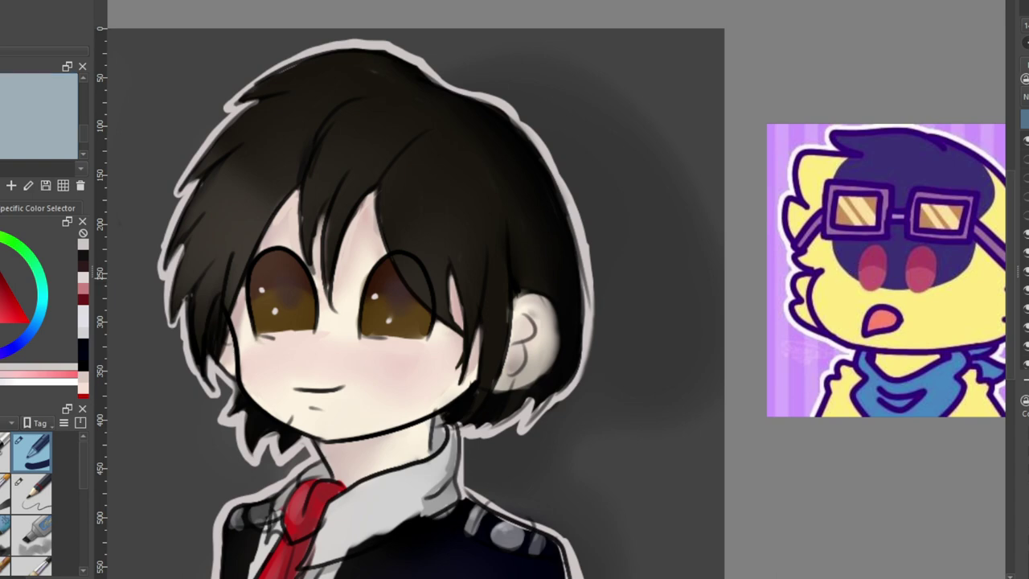
{"action": "left_click", "coordinate": [328, 102], "text": "ctrl"}
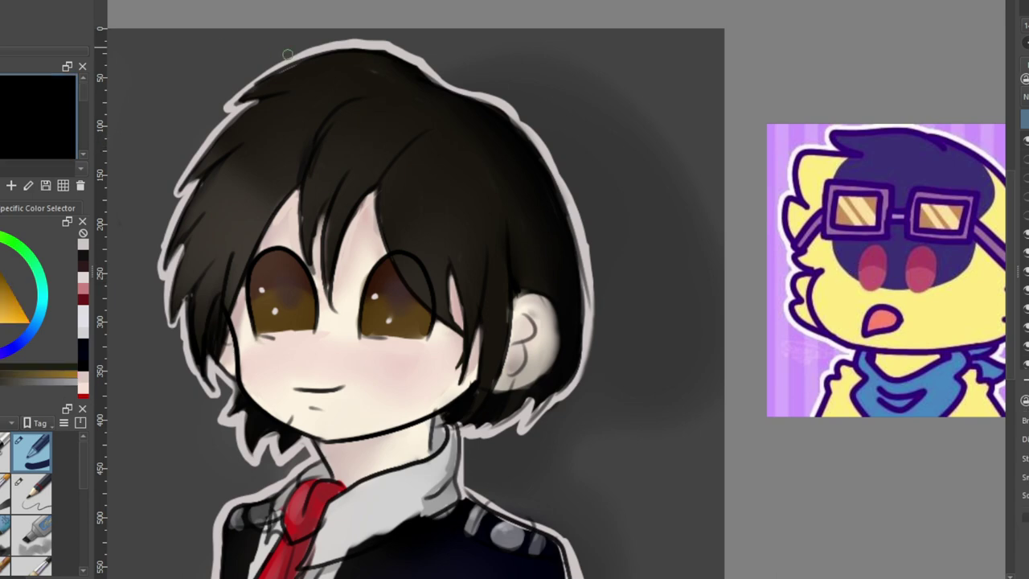
{"action": "mouse_move", "coordinate": [278, 80]}
{"action": "left_mouse_down"}
{"action": "mouse_move", "coordinate": [327, 61]}
{"action": "mouse_move", "coordinate": [378, 70]}
{"action": "left_mouse_up"}
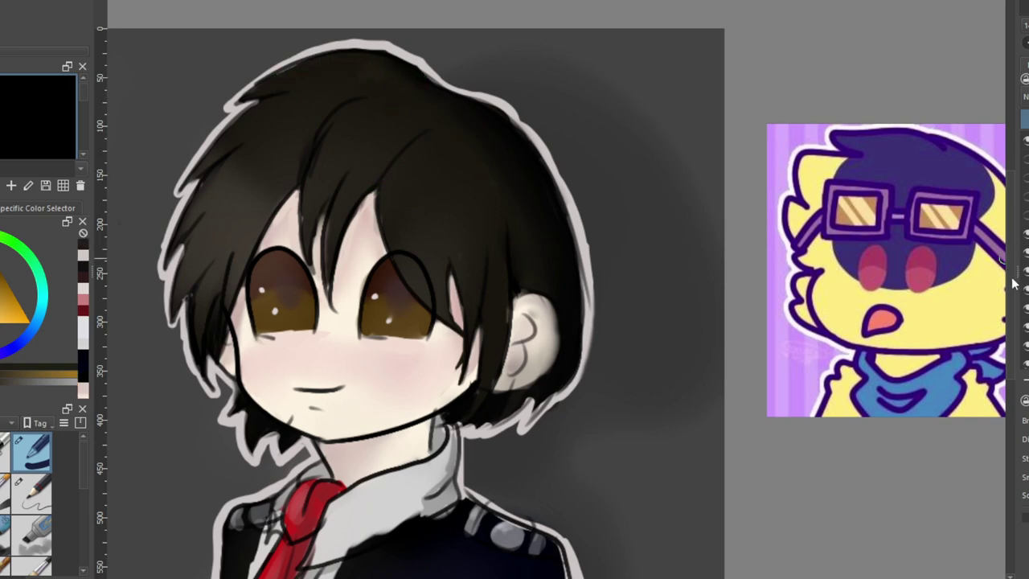
Mirror the view and extend the collar's light fill down to its lower edge line above the jacket
{"action": "scroll", "coordinate": [838, 186], "scroll_direction": "down", "scroll_amount": 3}
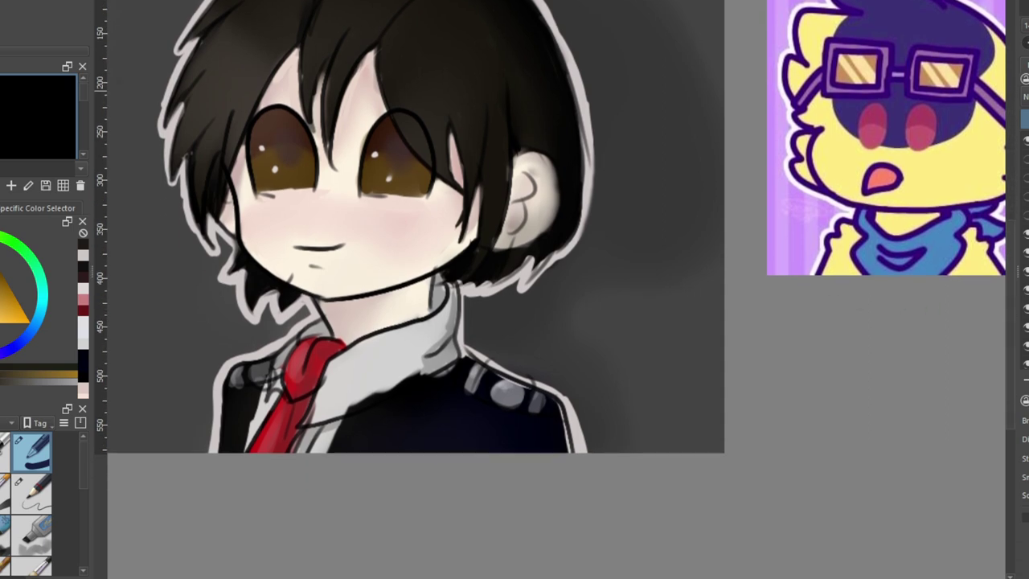
{"action": "key", "text": "m"}
{"action": "scroll", "coordinate": [728, 420], "scroll_direction": "up", "scroll_amount": 3}
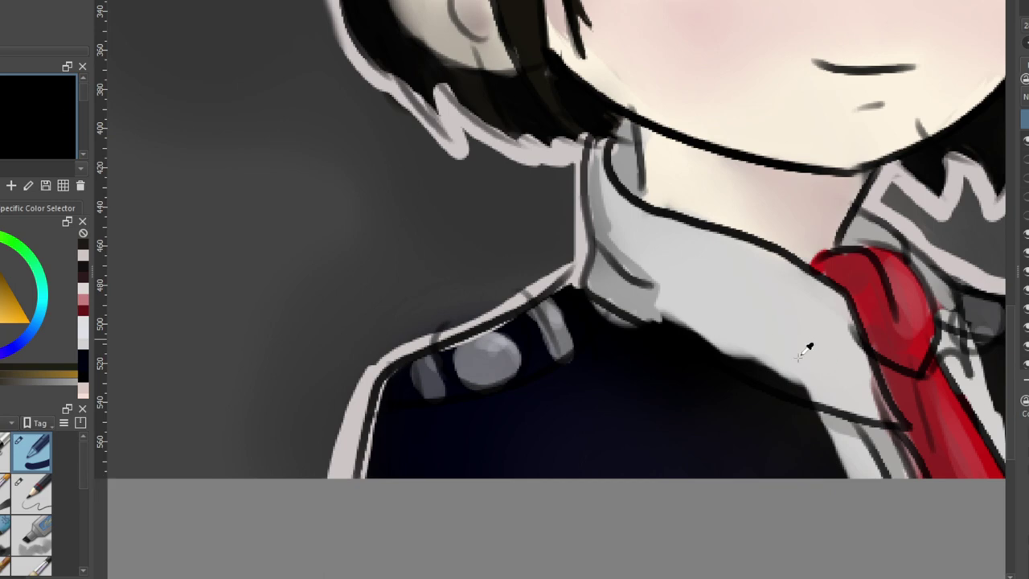
{"action": "left_click", "coordinate": [87, 303]}
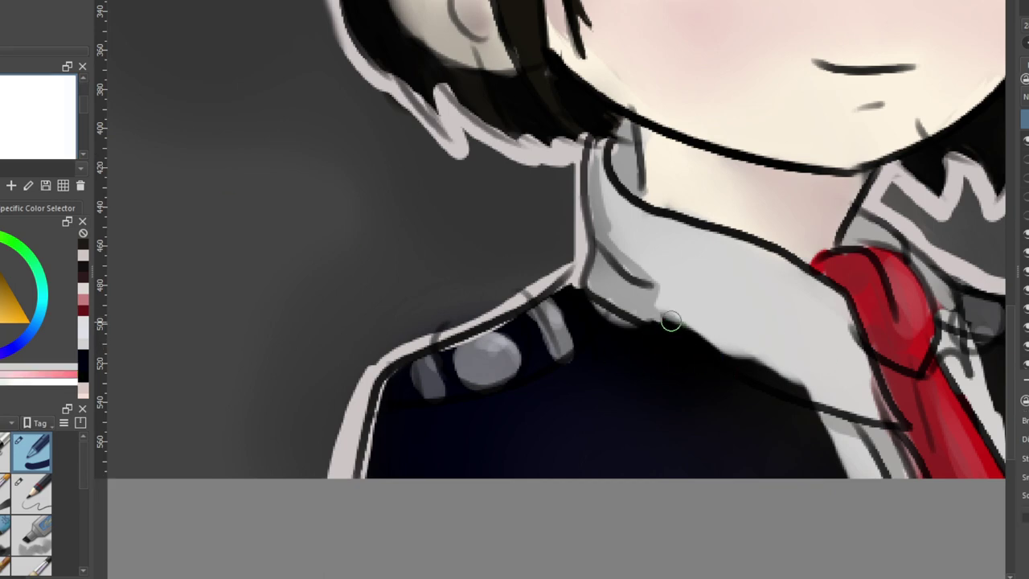
{"action": "mouse_move", "coordinate": [668, 321]}
{"action": "left_mouse_down"}
{"action": "mouse_move", "coordinate": [780, 380]}
{"action": "mouse_move", "coordinate": [859, 400]}
{"action": "left_mouse_up"}
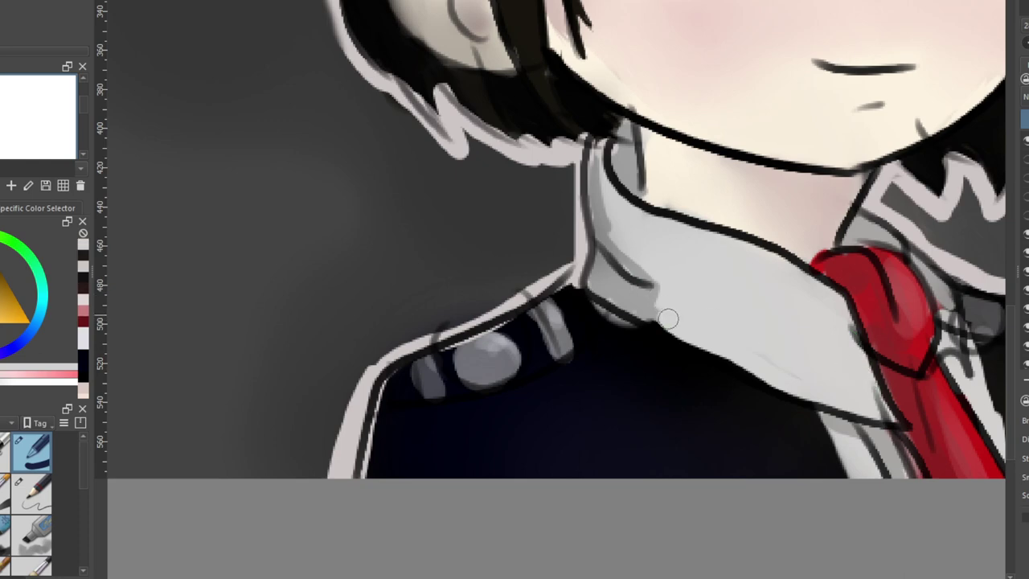
Repaint the jacket's edge beneath the collar in the sampled dark navy and restore the unmirrored view
{"action": "left_click", "coordinate": [640, 383], "text": "ctrl"}
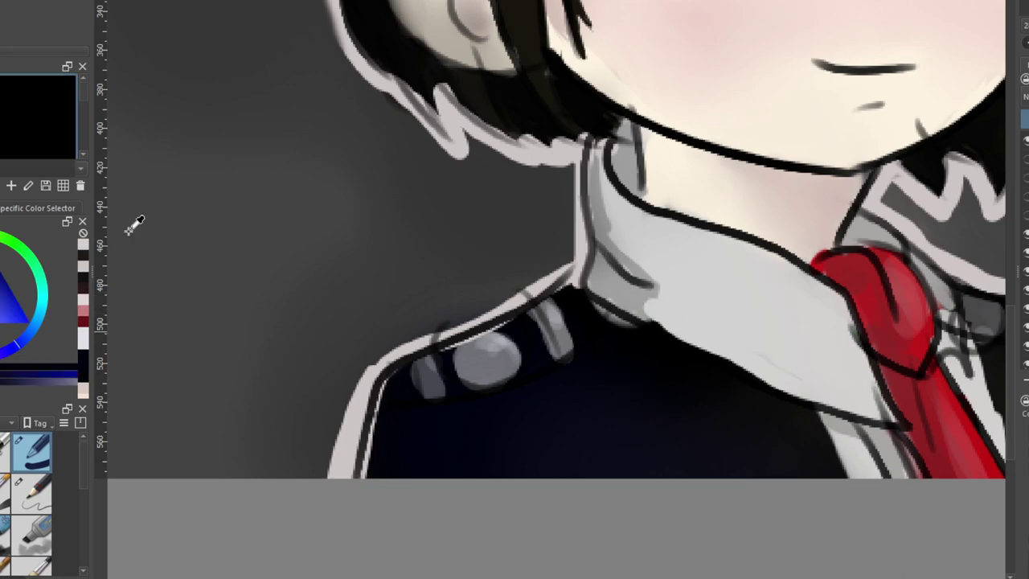
{"action": "mouse_move", "coordinate": [592, 306]}
{"action": "left_mouse_down"}
{"action": "mouse_move", "coordinate": [633, 326]}
{"action": "mouse_move", "coordinate": [600, 303]}
{"action": "mouse_move", "coordinate": [711, 361]}
{"action": "left_mouse_up"}
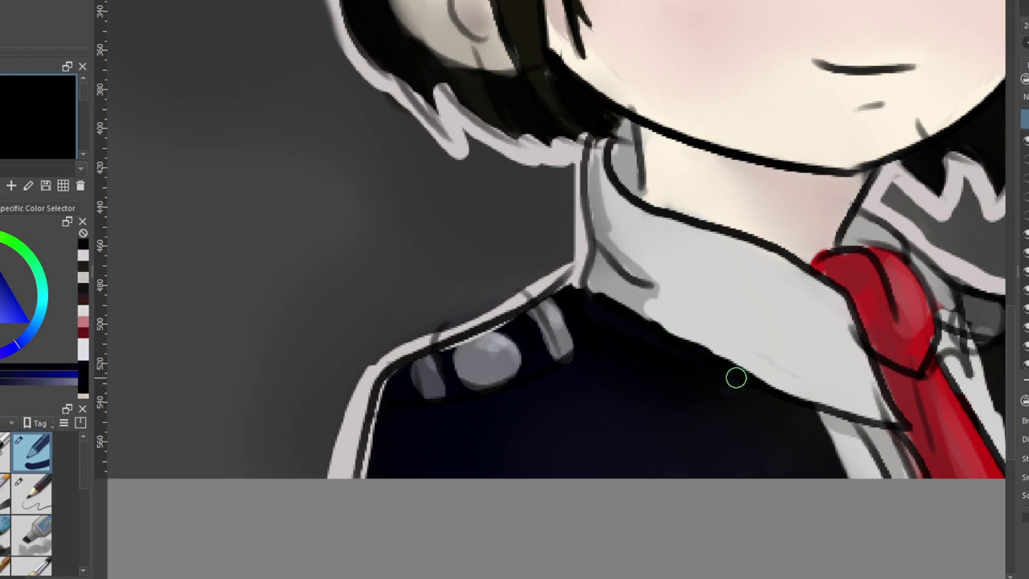
{"action": "scroll", "coordinate": [739, 379], "scroll_direction": "down", "scroll_amount": 4}
{"action": "key", "text": "h"}
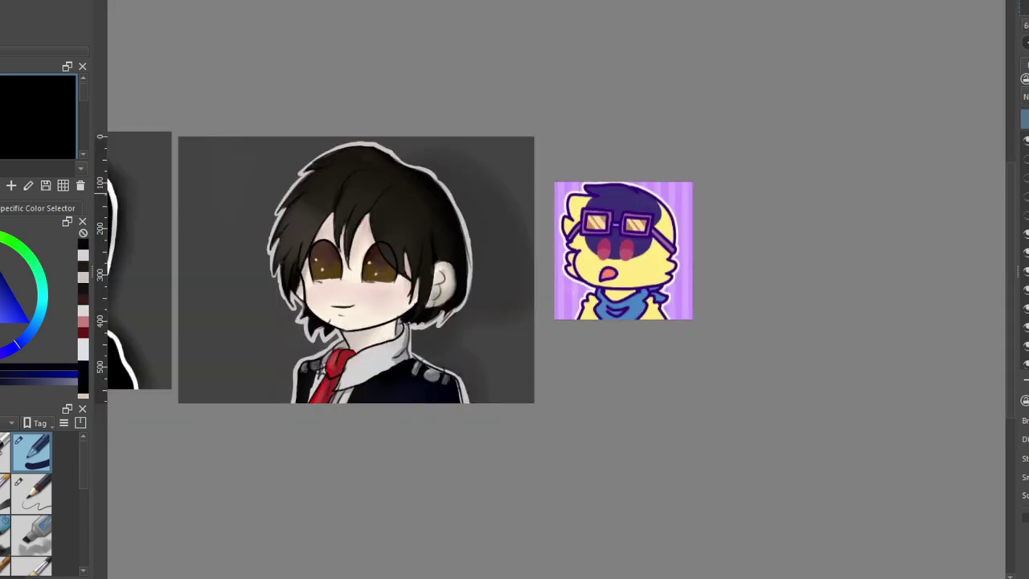
Airbrush a deeper muted pink blush on the cheek and a reddish shadow on the neck
{"action": "scroll", "coordinate": [269, 305], "scroll_direction": "up", "scroll_amount": 4}
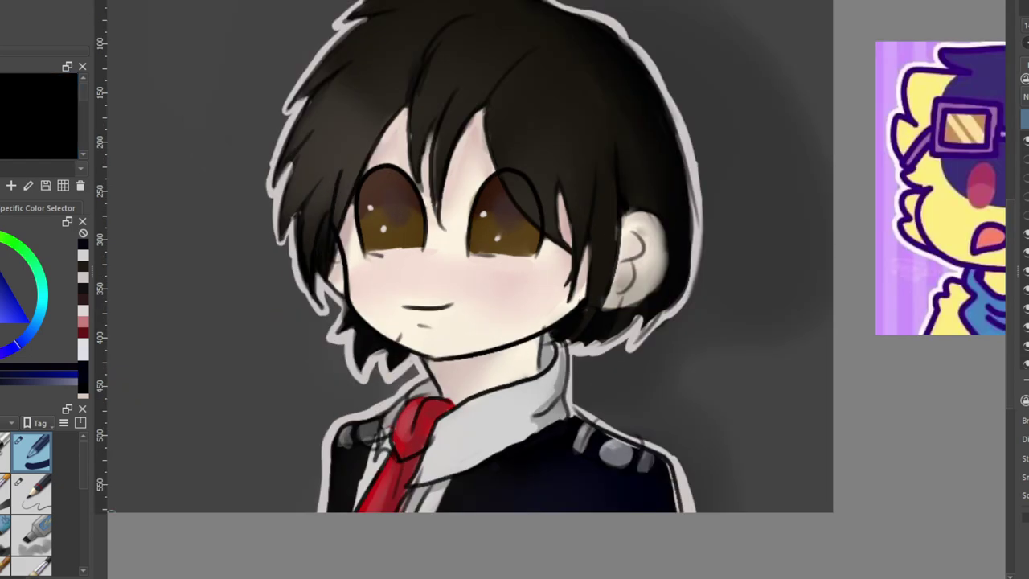
{"action": "left_click", "coordinate": [4, 452]}
{"action": "left_click", "coordinate": [2, 296]}
{"action": "left_click", "coordinate": [2, 309]}
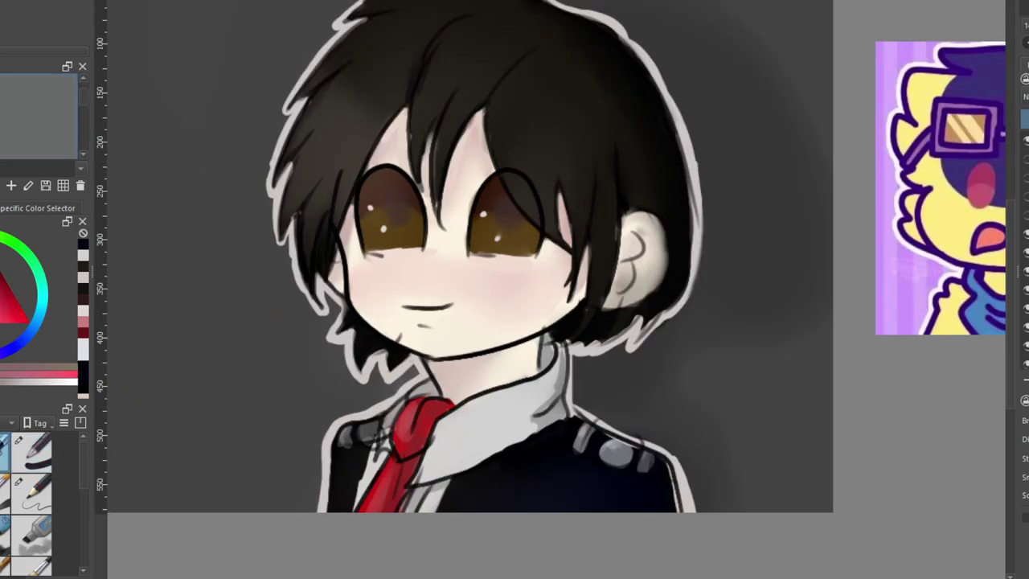
{"action": "left_click", "coordinate": [19, 304]}
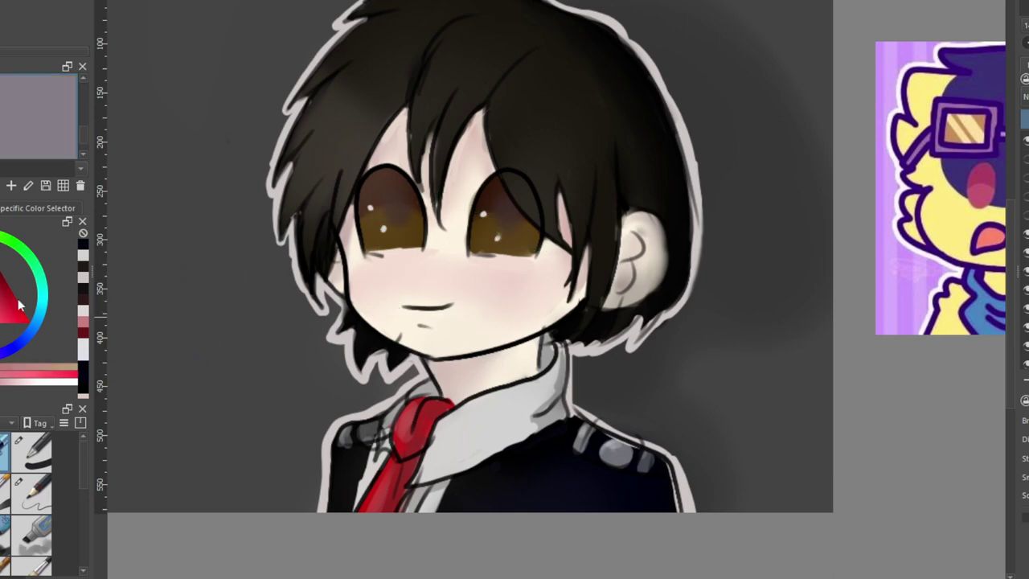
{"action": "left_click_drag", "start_coordinate": [501, 292], "coordinate": [524, 290]}
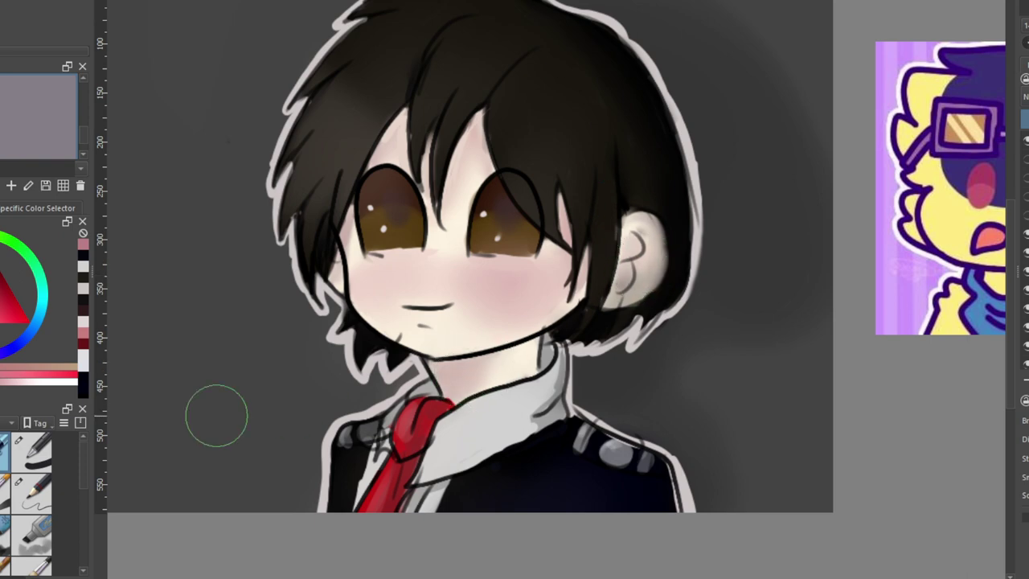
{"action": "left_click", "coordinate": [2, 291]}
{"action": "mouse_move", "coordinate": [454, 383]}
{"action": "left_mouse_down"}
{"action": "mouse_move", "coordinate": [450, 368]}
{"action": "mouse_move", "coordinate": [461, 385]}
{"action": "left_mouse_up"}
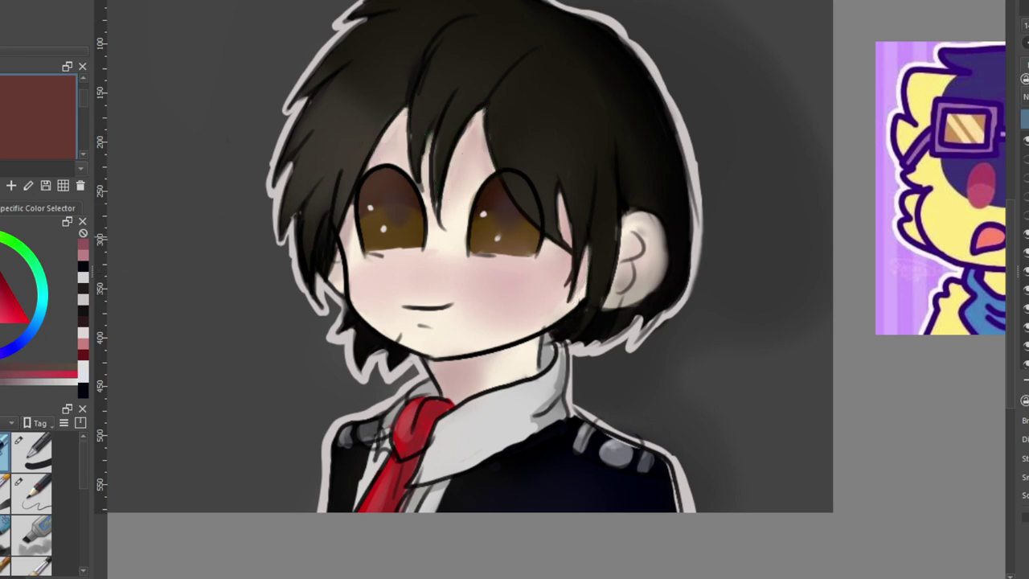
Airbrush soft dark shading over the upper irises, the forehead and face edge, the neck and the ear
{"action": "left_click", "coordinate": [2, 296]}
{"action": "mouse_move", "coordinate": [394, 214]}
{"action": "left_mouse_down"}
{"action": "mouse_move", "coordinate": [402, 195]}
{"action": "mouse_move", "coordinate": [387, 206]}
{"action": "mouse_move", "coordinate": [388, 189]}
{"action": "mouse_move", "coordinate": [396, 184]}
{"action": "left_mouse_up"}
{"action": "left_click", "coordinate": [2, 279]}
{"action": "mouse_move", "coordinate": [515, 186]}
{"action": "left_mouse_down"}
{"action": "mouse_move", "coordinate": [506, 216]}
{"action": "mouse_move", "coordinate": [503, 173]}
{"action": "left_mouse_up"}
{"action": "mouse_move", "coordinate": [482, 121]}
{"action": "left_mouse_down"}
{"action": "mouse_move", "coordinate": [472, 146]}
{"action": "mouse_move", "coordinate": [383, 115]}
{"action": "mouse_move", "coordinate": [386, 211]}
{"action": "mouse_move", "coordinate": [345, 257]}
{"action": "mouse_move", "coordinate": [366, 286]}
{"action": "mouse_move", "coordinate": [363, 308]}
{"action": "left_mouse_up"}
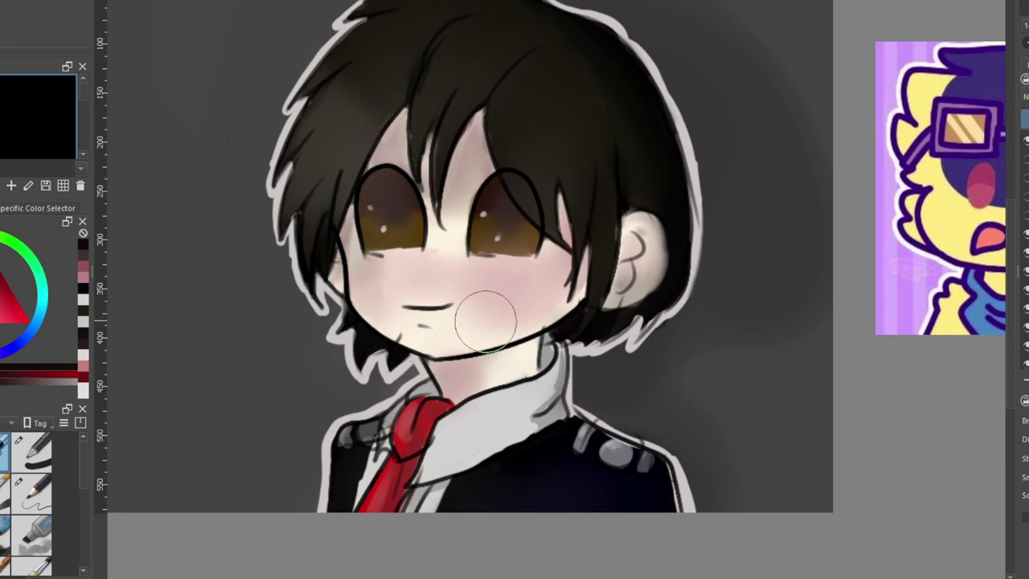
{"action": "left_click_drag", "start_coordinate": [528, 361], "coordinate": [503, 372]}
{"action": "left_click_drag", "start_coordinate": [661, 272], "coordinate": [607, 256]}
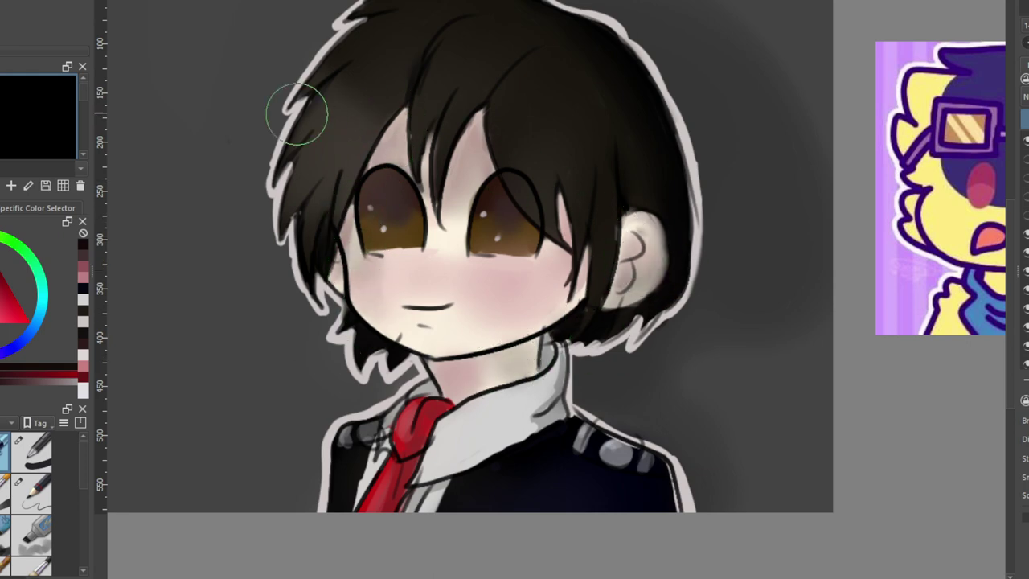
Deepen the hair's shadows around the face and back of the head, and shade the collar in grey
{"action": "left_click", "coordinate": [3, 277]}
{"action": "left_click_drag", "start_coordinate": [354, 138], "coordinate": [313, 249]}
{"action": "mouse_move", "coordinate": [565, 138]}
{"action": "left_mouse_down"}
{"action": "mouse_move", "coordinate": [530, 145]}
{"action": "mouse_move", "coordinate": [528, 187]}
{"action": "mouse_move", "coordinate": [539, 163]}
{"action": "mouse_move", "coordinate": [571, 172]}
{"action": "mouse_move", "coordinate": [633, 204]}
{"action": "mouse_move", "coordinate": [666, 243]}
{"action": "mouse_move", "coordinate": [588, 325]}
{"action": "left_mouse_up"}
{"action": "mouse_move", "coordinate": [655, 172]}
{"action": "left_mouse_down"}
{"action": "mouse_move", "coordinate": [614, 63]}
{"action": "mouse_move", "coordinate": [597, 72]}
{"action": "left_mouse_up"}
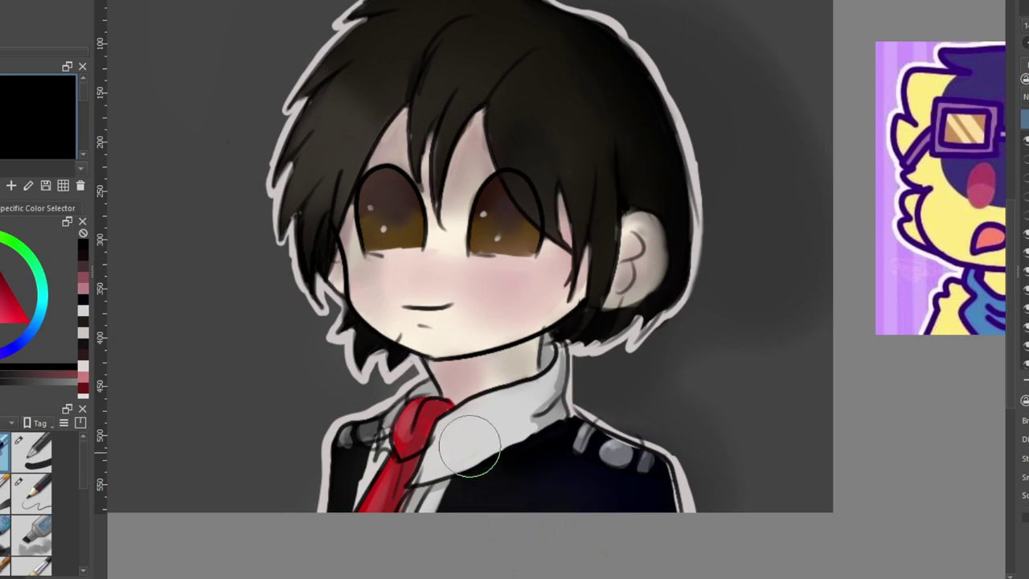
{"action": "left_click", "coordinate": [115, 383], "text": "ctrl"}
{"action": "mouse_move", "coordinate": [488, 452]}
{"action": "left_mouse_down"}
{"action": "mouse_move", "coordinate": [450, 454]}
{"action": "mouse_move", "coordinate": [464, 435]}
{"action": "mouse_move", "coordinate": [482, 458]}
{"action": "left_mouse_up"}
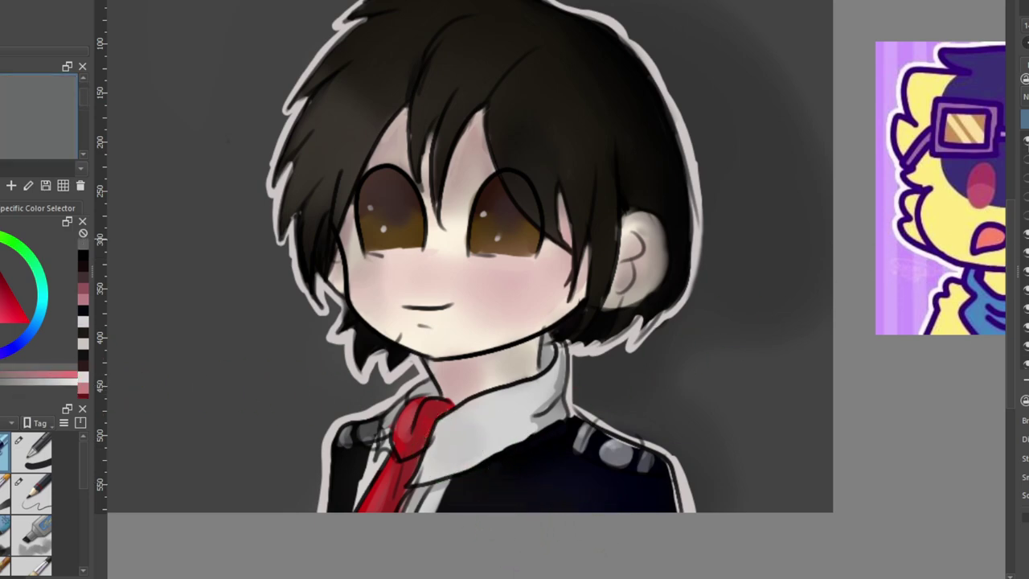
Erase the stray sketch marks beneath the eyes and on the jaw
{"action": "left_click", "coordinate": [1026, 142]}
{"action": "left_click", "coordinate": [1027, 149]}
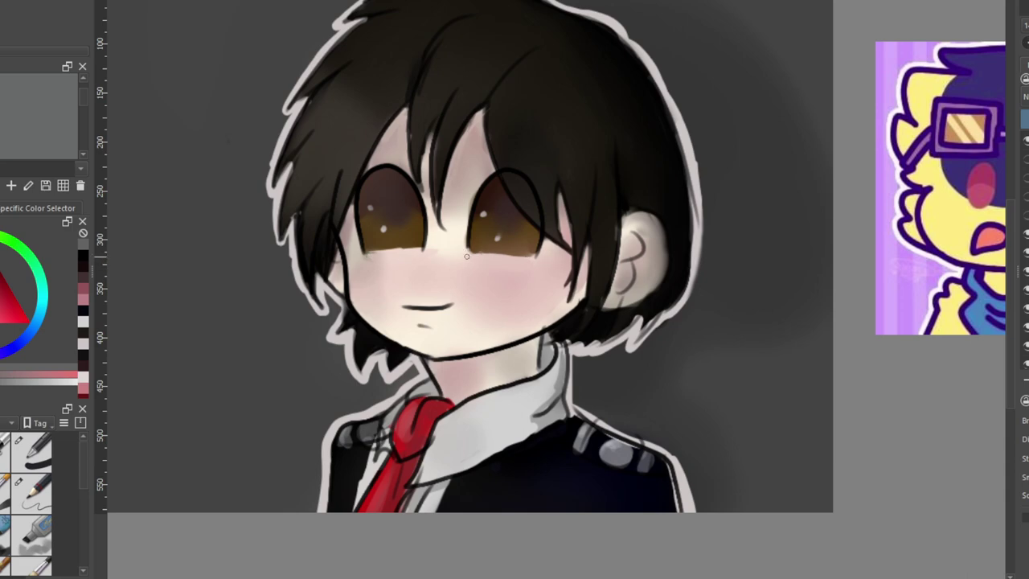
{"action": "key", "text": "slash"}
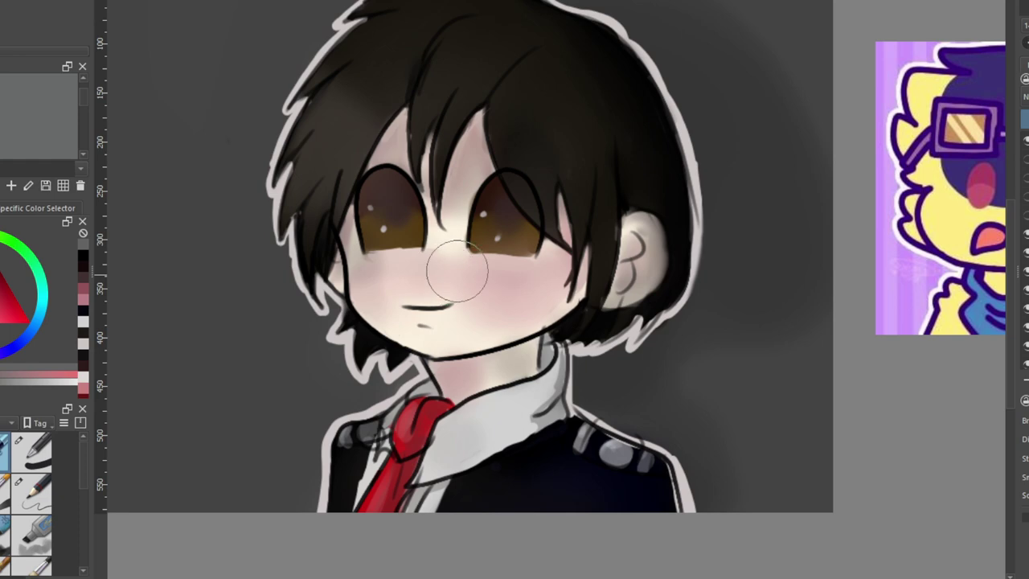
Draw a black eyelid crease and an eyebrow above the eye farther from the ear
{"action": "scroll", "coordinate": [426, 154], "scroll_direction": "up", "scroll_amount": 1}
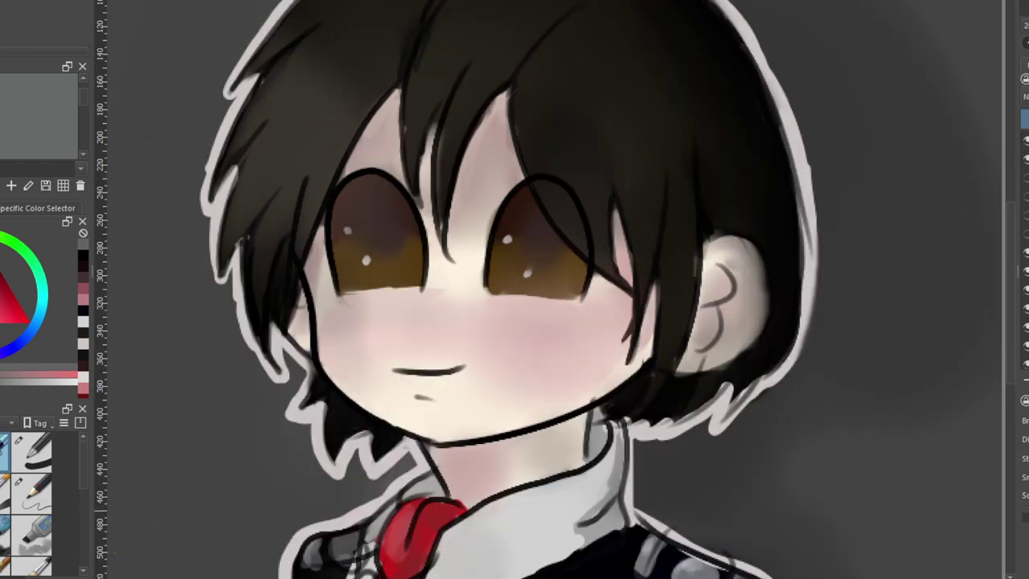
{"action": "left_click", "coordinate": [82, 255]}
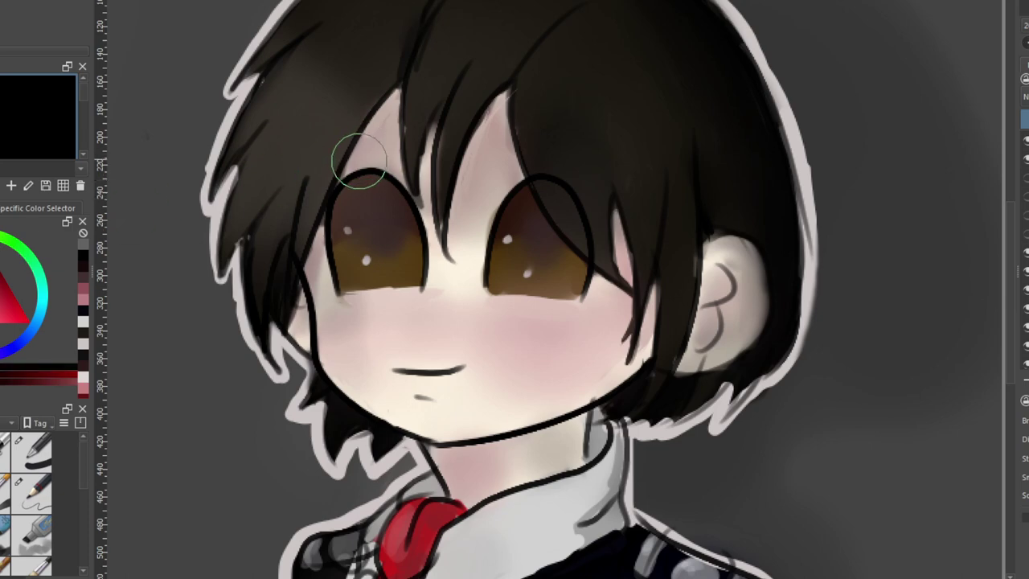
{"action": "left_click_drag", "start_coordinate": [348, 165], "coordinate": [400, 169]}
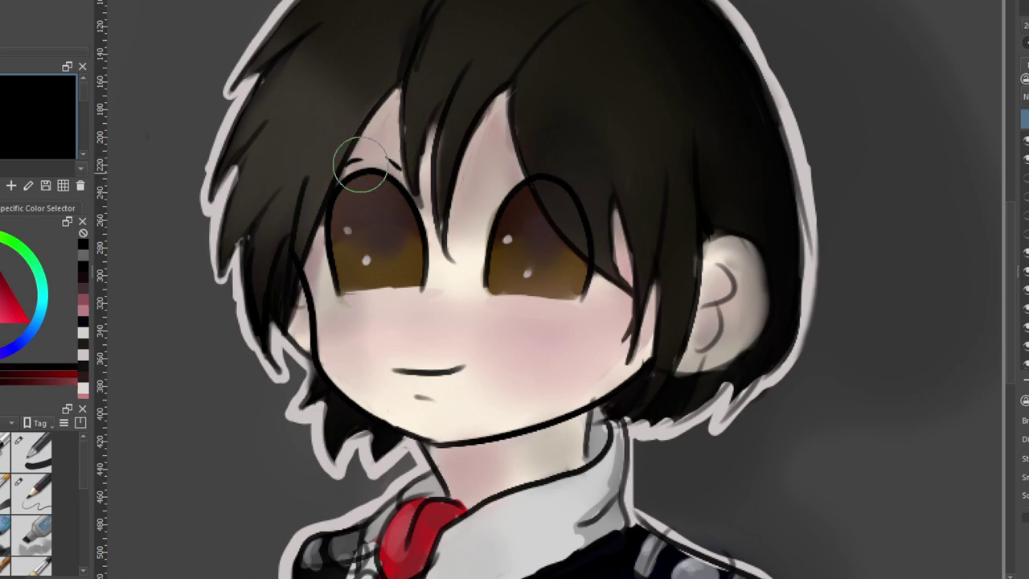
{"action": "key", "text": "ctrl+z"}
{"action": "left_click_drag", "start_coordinate": [386, 164], "coordinate": [398, 172]}
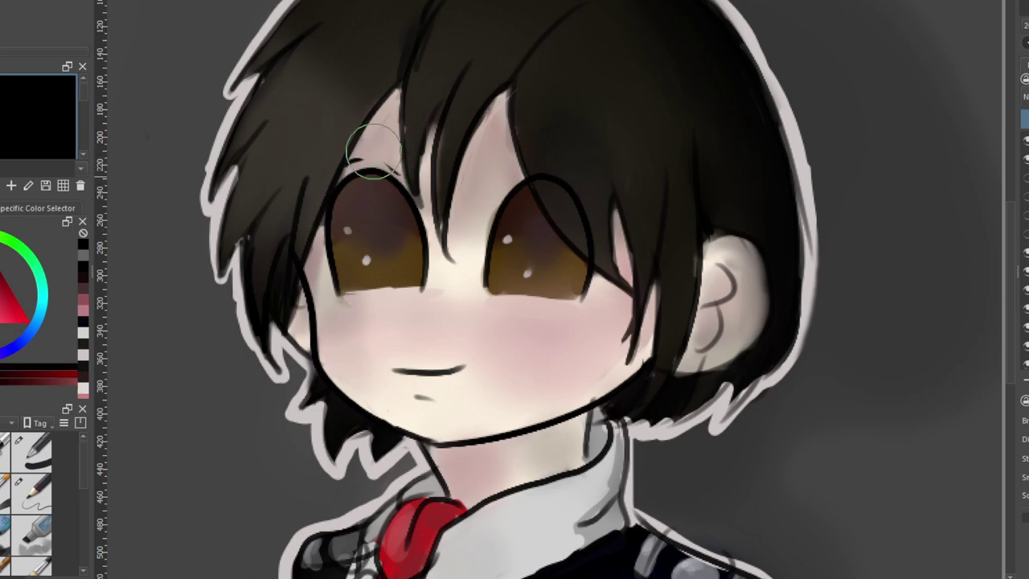
{"action": "left_click_drag", "start_coordinate": [361, 143], "coordinate": [379, 147]}
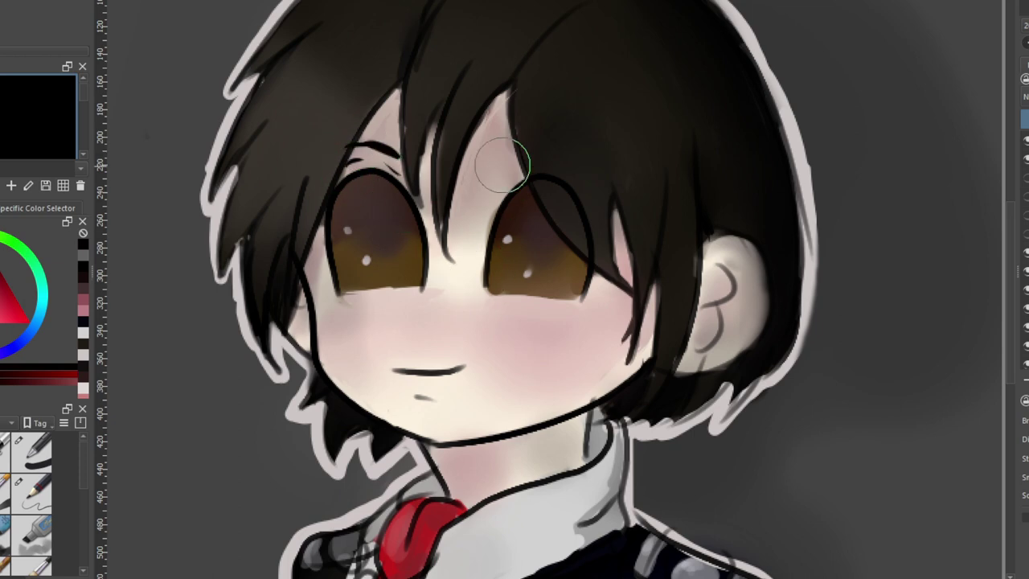
{"action": "mouse_move", "coordinate": [528, 165]}
{"action": "left_mouse_down"}
{"action": "mouse_move", "coordinate": [548, 217]}
{"action": "mouse_move", "coordinate": [530, 293]}
{"action": "mouse_move", "coordinate": [527, 176]}
{"action": "left_mouse_up"}
{"action": "key", "text": "ctrl+z"}
{"action": "key", "text": "ctrl+z"}
{"action": "key", "text": "ctrl+z"}
Draw black facial details: a small nose line, short strokes above the eyes and a round stud on the earlobe
{"action": "mouse_move", "coordinate": [443, 314]}
{"action": "left_mouse_down"}
{"action": "mouse_move", "coordinate": [451, 306]}
{"action": "mouse_move", "coordinate": [416, 319]}
{"action": "mouse_move", "coordinate": [426, 311]}
{"action": "left_mouse_up"}
{"action": "left_click_drag", "start_coordinate": [367, 145], "coordinate": [378, 147]}
{"action": "left_click_drag", "start_coordinate": [513, 174], "coordinate": [517, 173]}
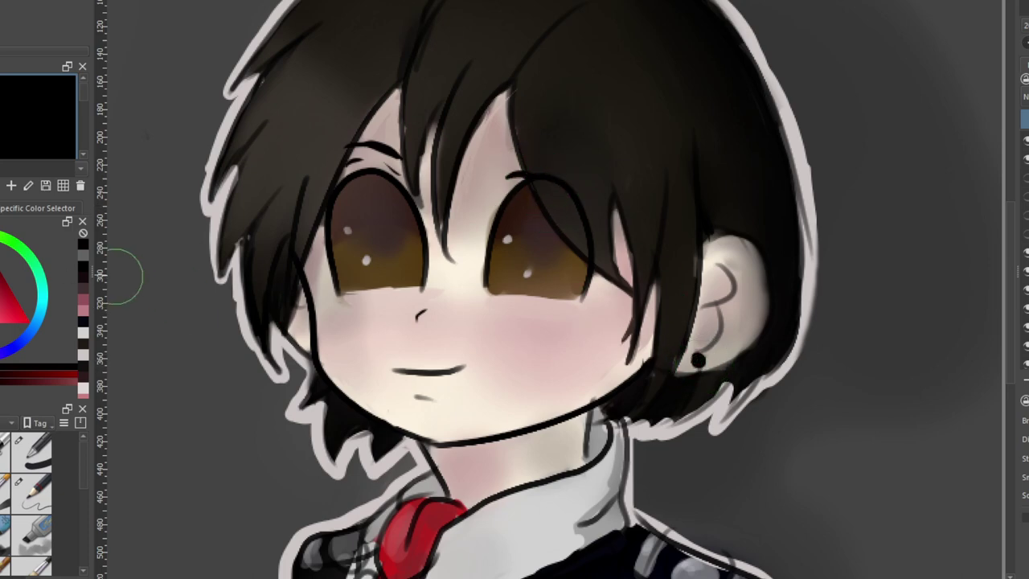
Add a white highlight to the black earring and a small pale highlight just beneath the mouth
{"action": "left_click", "coordinate": [2, 321]}
{"action": "left_click", "coordinate": [698, 359]}
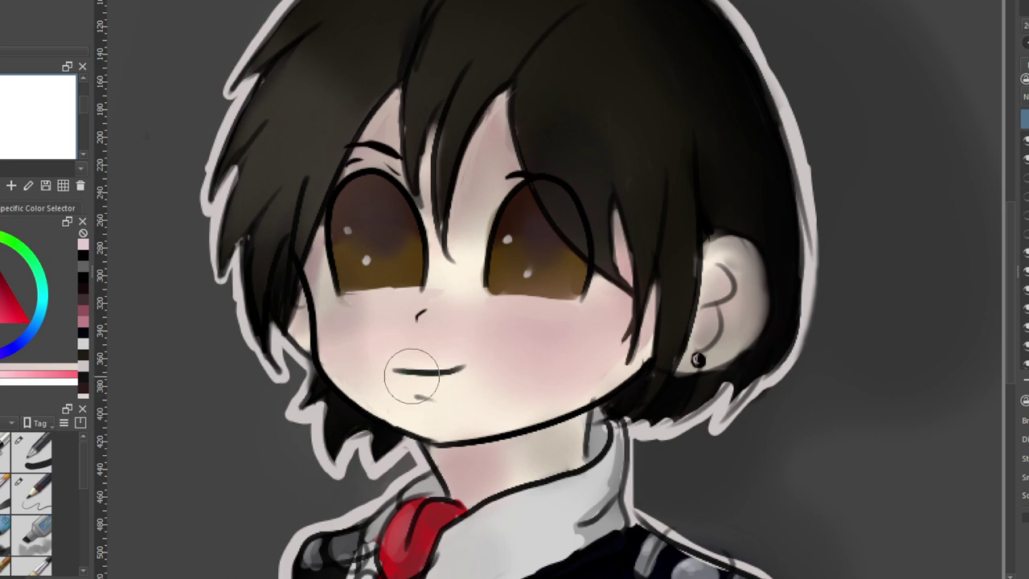
{"action": "left_click_drag", "start_coordinate": [409, 379], "coordinate": [418, 382]}
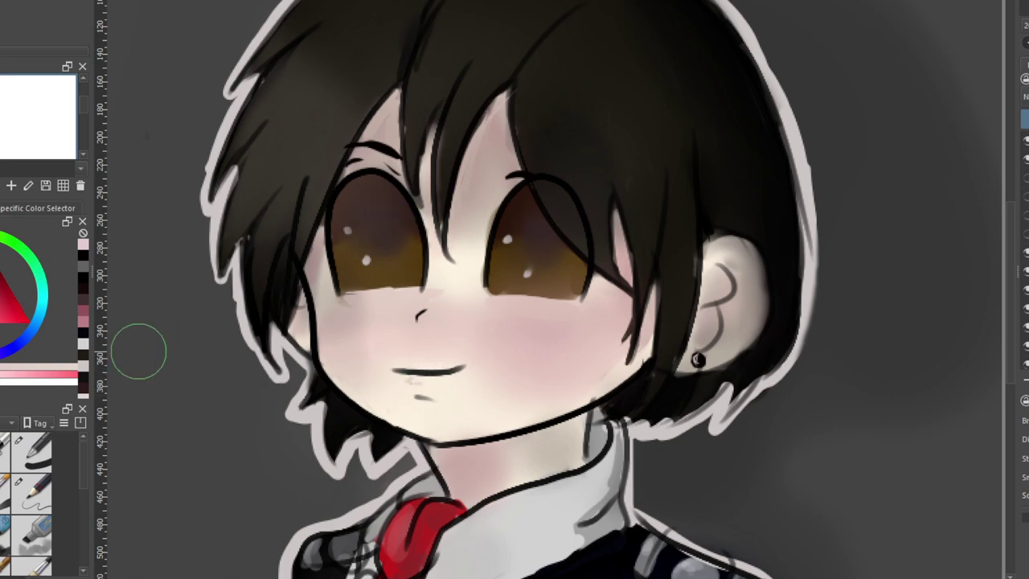
{"action": "left_click", "coordinate": [48, 374]}
{"action": "left_click_drag", "start_coordinate": [407, 378], "coordinate": [420, 382]}
{"action": "left_click_drag", "start_coordinate": [338, 295], "coordinate": [417, 298]}
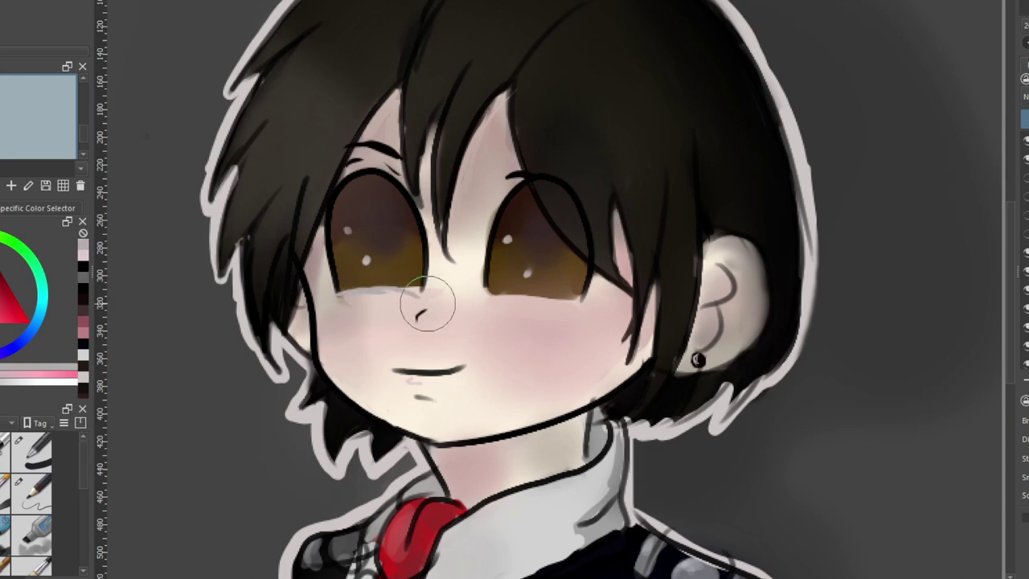
{"action": "key", "text": "ctrl+z"}
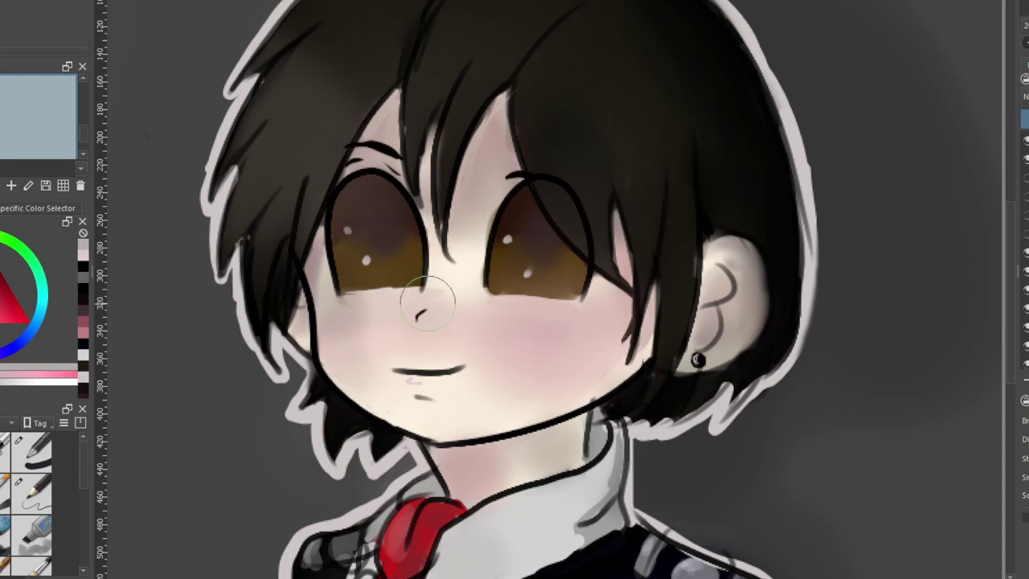
{"action": "left_click", "coordinate": [539, 313], "text": "ctrl"}
{"action": "left_click_drag", "start_coordinate": [341, 296], "coordinate": [416, 297]}
{"action": "key", "text": "ctrl+z"}
{"action": "left_click_drag", "start_coordinate": [338, 291], "coordinate": [432, 296]}
{"action": "left_click_drag", "start_coordinate": [496, 295], "coordinate": [579, 299]}
{"action": "key", "text": "ctrl+z"}
{"action": "key", "text": "ctrl+z"}
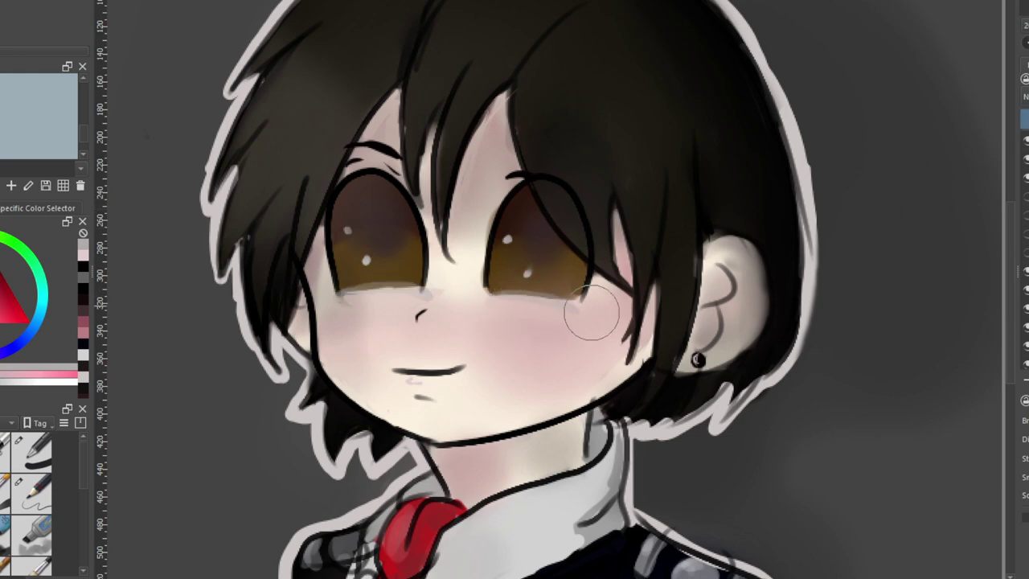
{"action": "key", "text": "ctrl+z"}
{"action": "key", "text": "ctrl+z"}
{"action": "key", "text": "ctrl+z"}
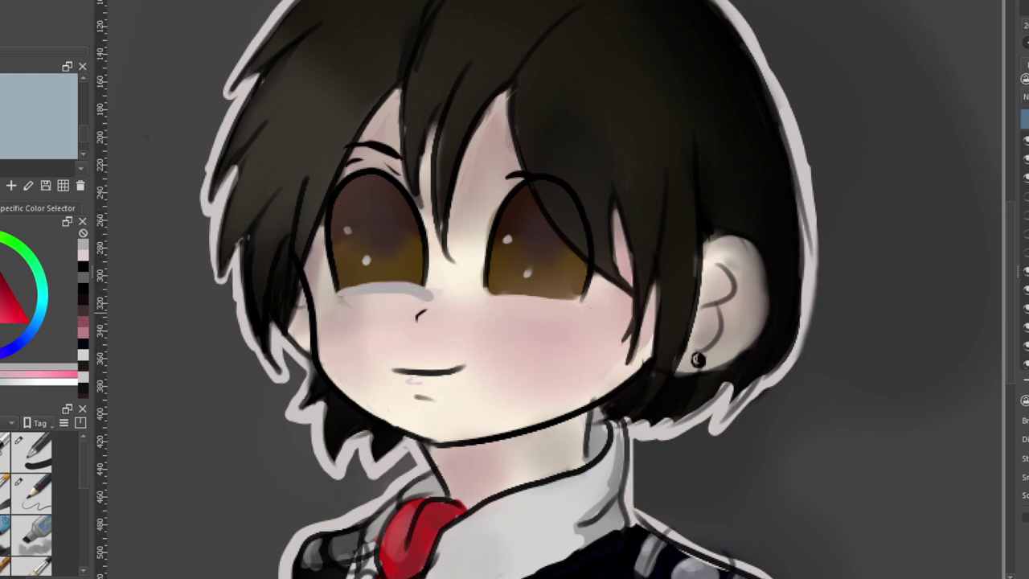
Paint thin pale skin-toned lines along the lower edges of both eyes
{"action": "left_click", "coordinate": [340, 301]}
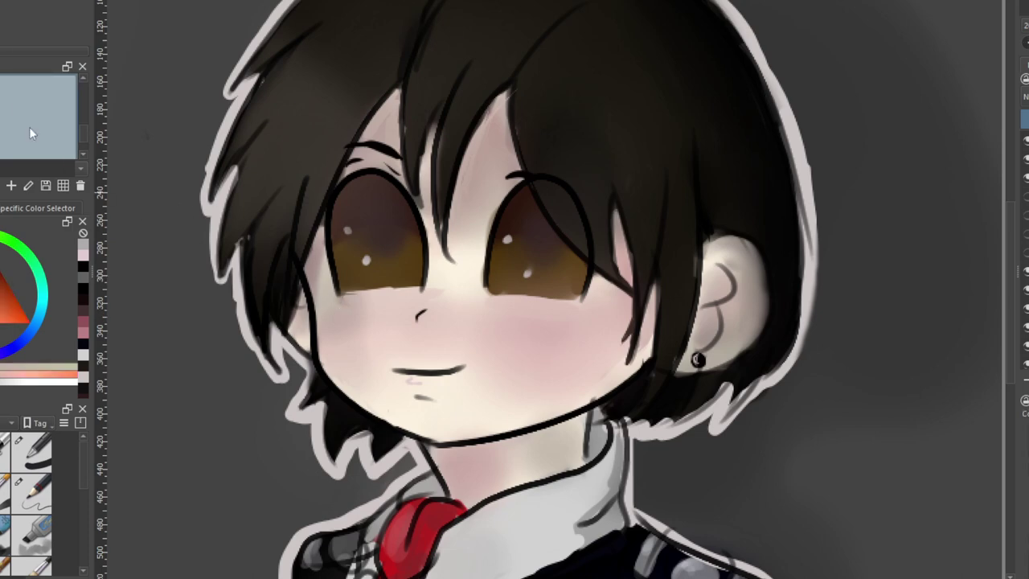
{"action": "left_click_drag", "start_coordinate": [361, 297], "coordinate": [395, 299]}
{"action": "key", "text": "ctrl+z"}
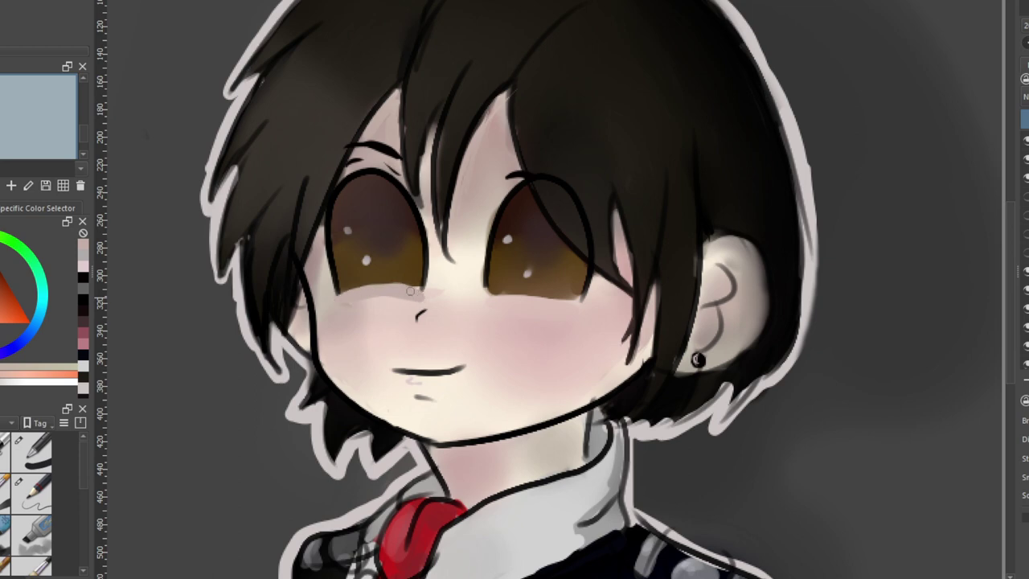
{"action": "left_click_drag", "start_coordinate": [489, 295], "coordinate": [487, 295]}
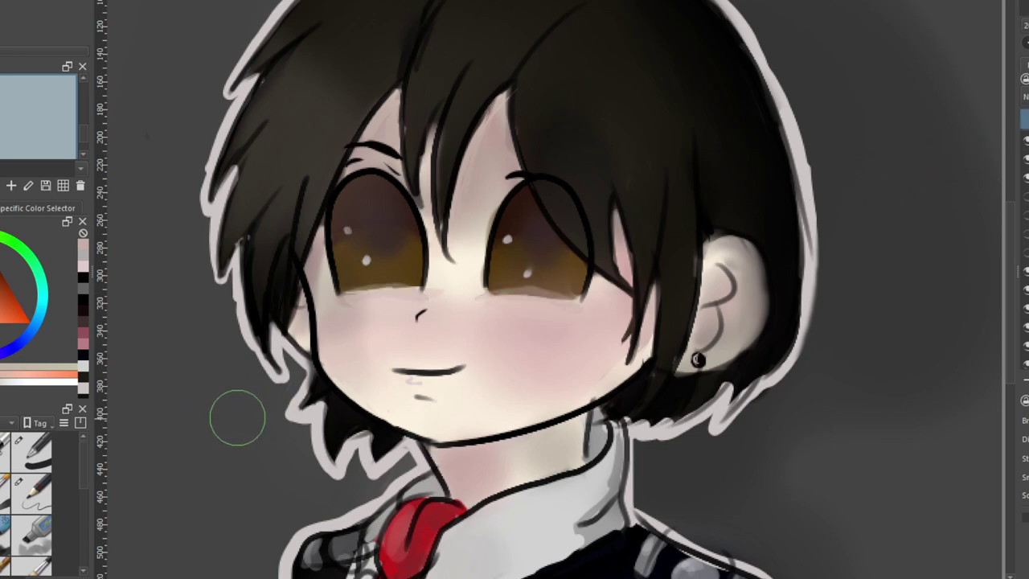
Soften the pale lines beneath both eyes into the cheeks with a blending brush
{"action": "scroll", "coordinate": [83, 477], "scroll_direction": "down", "scroll_amount": 5}
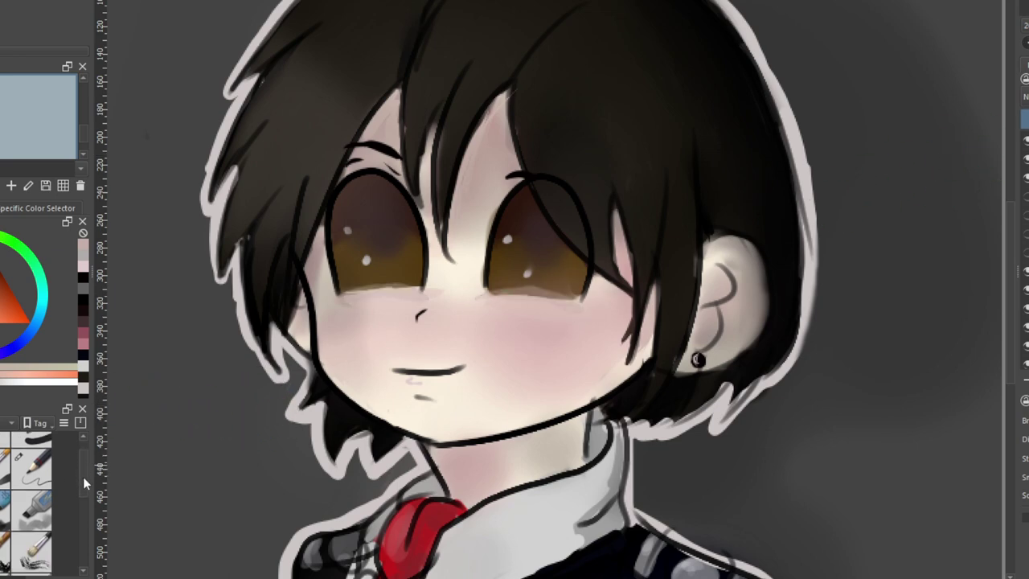
{"action": "key", "text": "slash"}
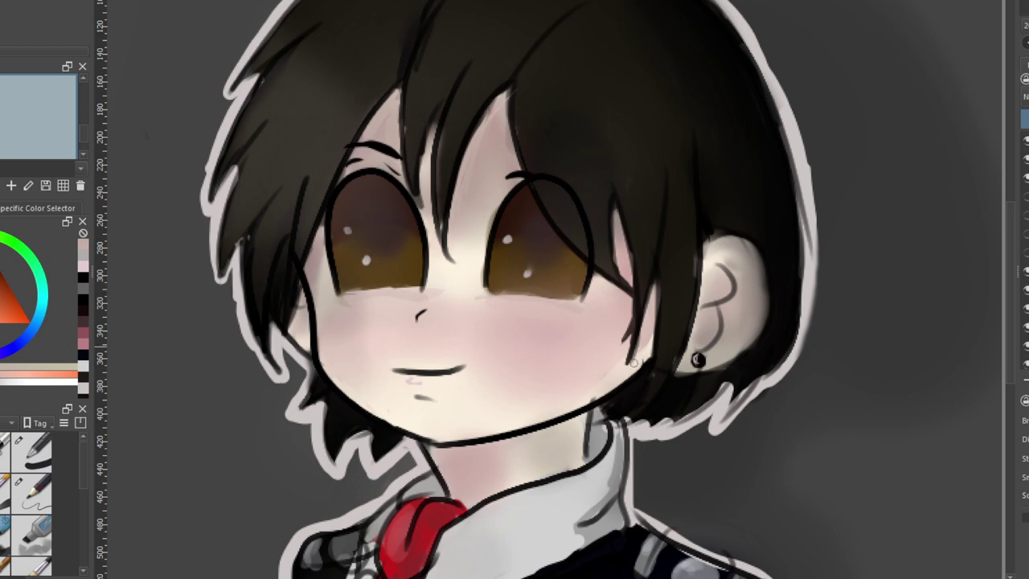
{"action": "left_click_drag", "start_coordinate": [88, 476], "coordinate": [78, 504]}
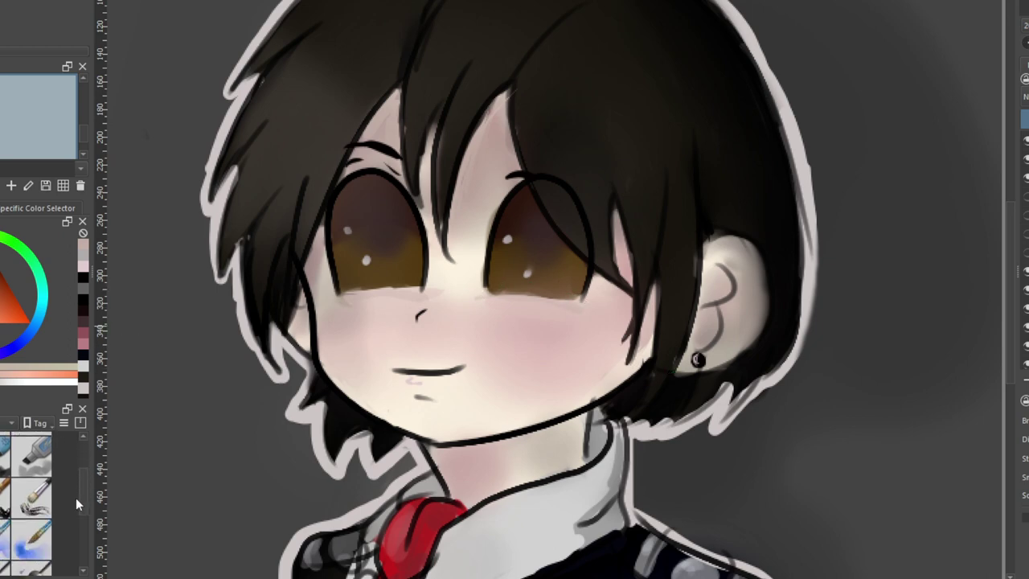
{"action": "scroll", "coordinate": [9, 555], "scroll_direction": "down", "scroll_amount": 1}
{"action": "left_click", "coordinate": [12, 556]}
{"action": "left_click_drag", "start_coordinate": [366, 310], "coordinate": [380, 309]}
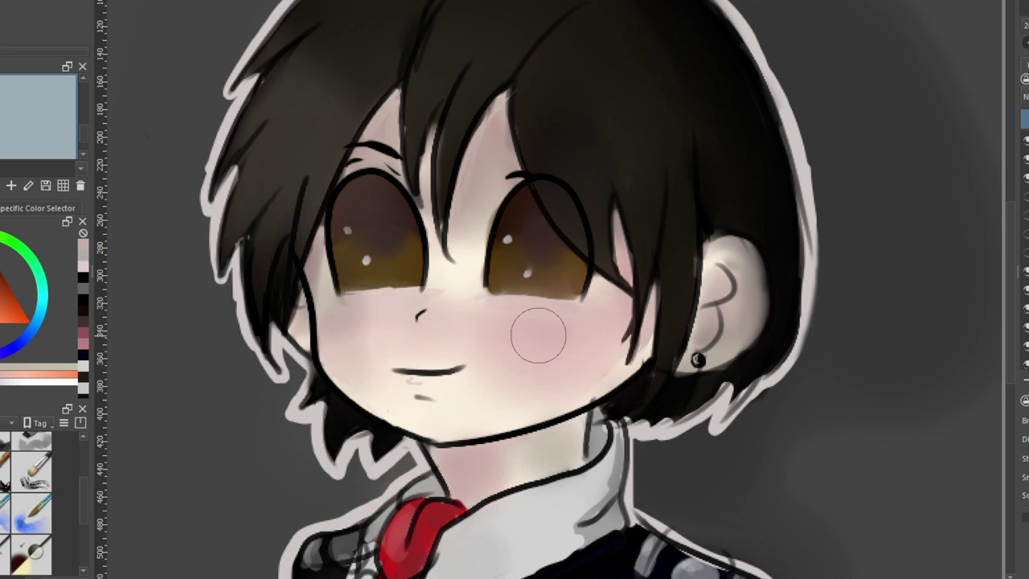
Examine the whole portrait in a mirrored view, toggling individual layers' visibility to compare their contribution
{"action": "scroll", "coordinate": [539, 333], "scroll_direction": "down", "scroll_amount": 2}
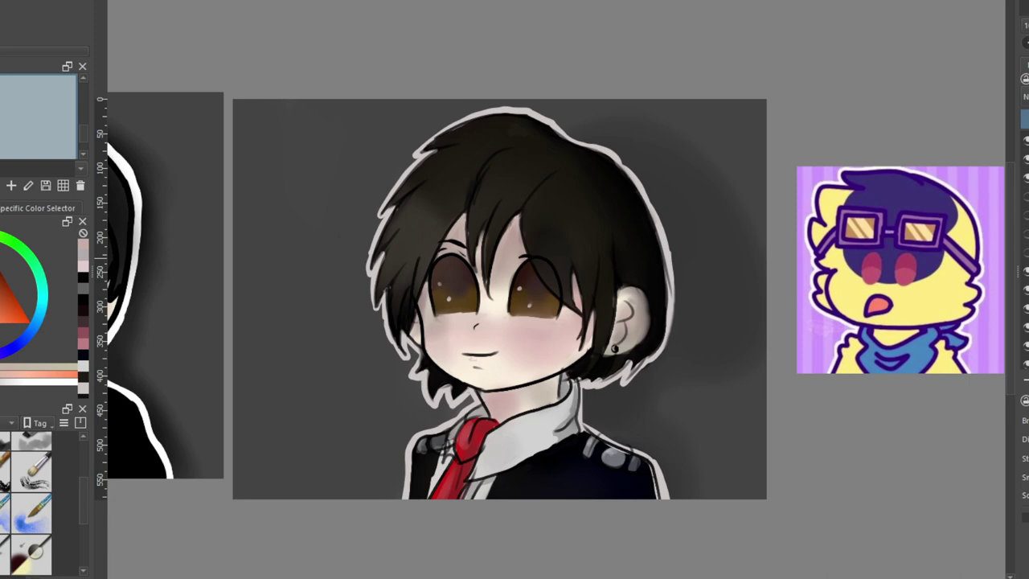
{"action": "key", "text": "m"}
{"action": "scroll", "coordinate": [794, 278], "scroll_direction": "down", "scroll_amount": 1}
{"action": "scroll", "coordinate": [819, 344], "scroll_direction": "up", "scroll_amount": 1}
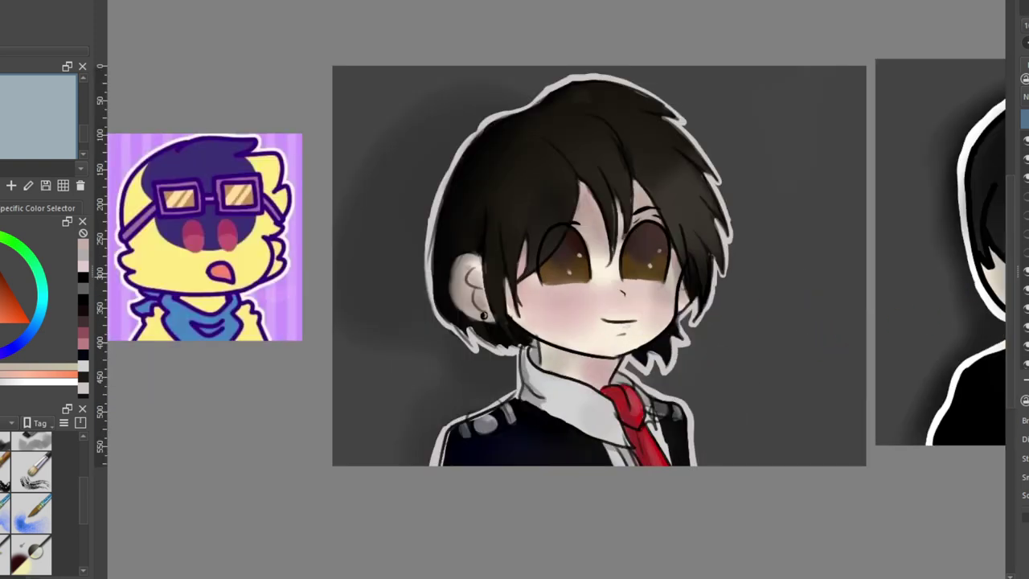
{"action": "left_click", "coordinate": [1026, 251]}
{"action": "left_click", "coordinate": [1026, 290]}
{"action": "left_click", "coordinate": [1026, 290]}
{"action": "left_click", "coordinate": [1026, 307]}
{"action": "left_click", "coordinate": [1026, 308]}
{"action": "left_click", "coordinate": [1026, 305]}
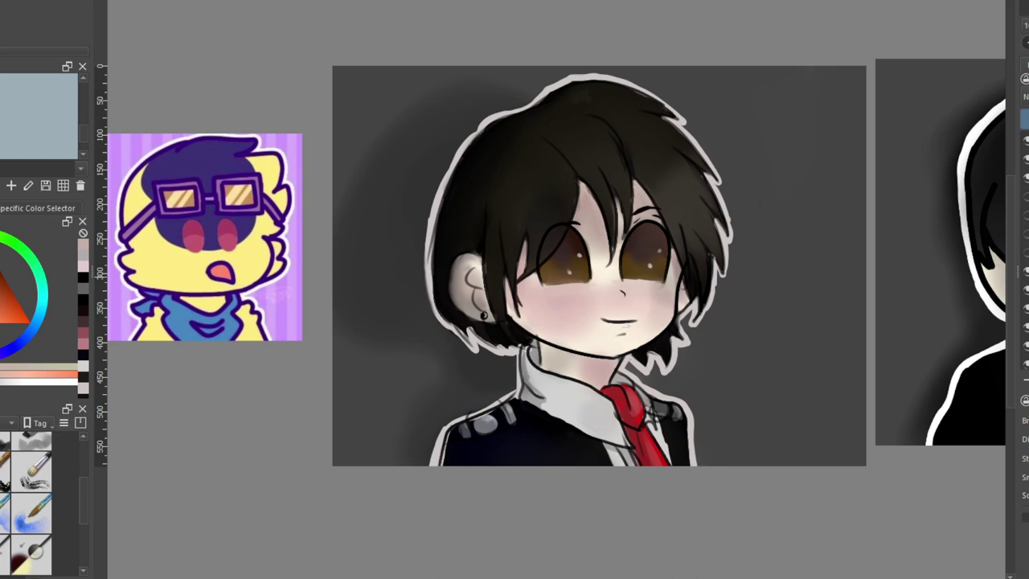
{"action": "left_click", "coordinate": [1026, 308]}
Darken the background behind the head and shoulder on the ear side with soft black strokes
{"action": "scroll", "coordinate": [50, 529], "scroll_direction": "up", "scroll_amount": 3}
{"action": "left_click", "coordinate": [83, 278]}
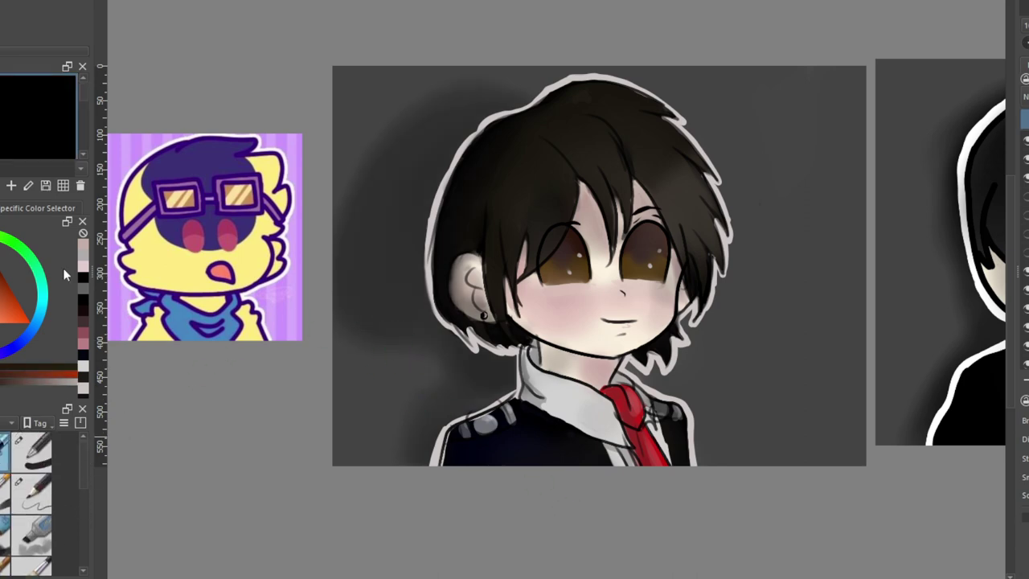
{"action": "mouse_move", "coordinate": [441, 342]}
{"action": "left_mouse_down"}
{"action": "mouse_move", "coordinate": [406, 338]}
{"action": "mouse_move", "coordinate": [415, 371]}
{"action": "mouse_move", "coordinate": [357, 325]}
{"action": "mouse_move", "coordinate": [422, 326]}
{"action": "left_mouse_up"}
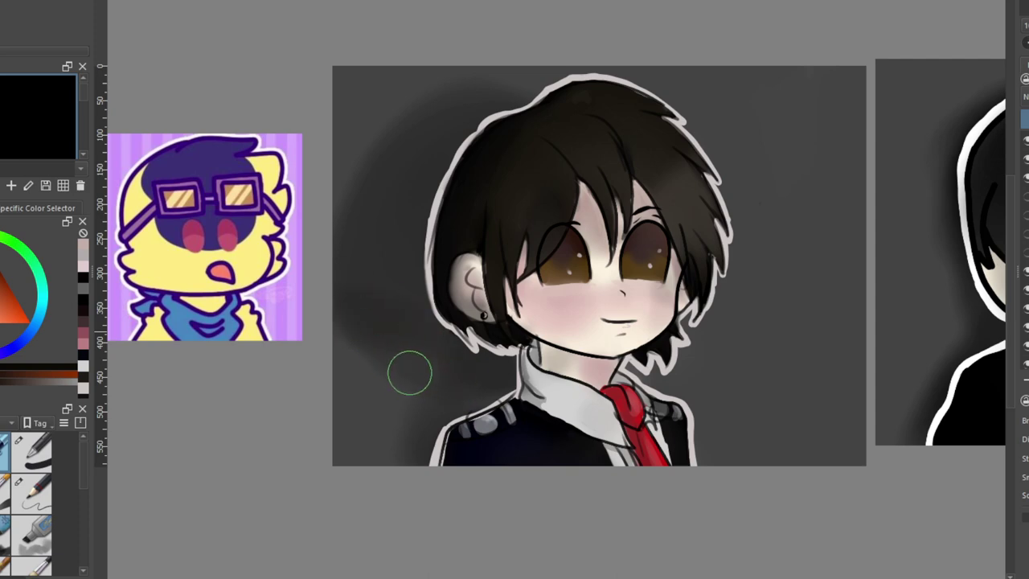
{"action": "mouse_move", "coordinate": [405, 409]}
{"action": "left_mouse_down"}
{"action": "mouse_move", "coordinate": [357, 273]}
{"action": "mouse_move", "coordinate": [490, 107]}
{"action": "left_mouse_up"}
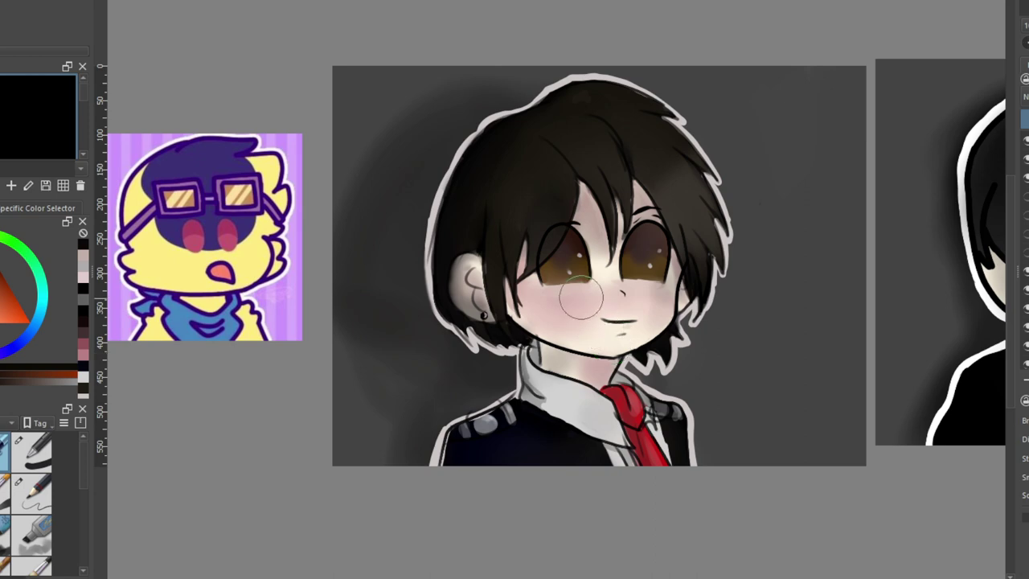
Flip the canvas view back to its normal orientation and check the whole portrait beside the reference pictures
{"action": "scroll", "coordinate": [599, 325], "scroll_direction": "down", "scroll_amount": 3}
{"action": "scroll", "coordinate": [595, 310], "scroll_direction": "up", "scroll_amount": 2}
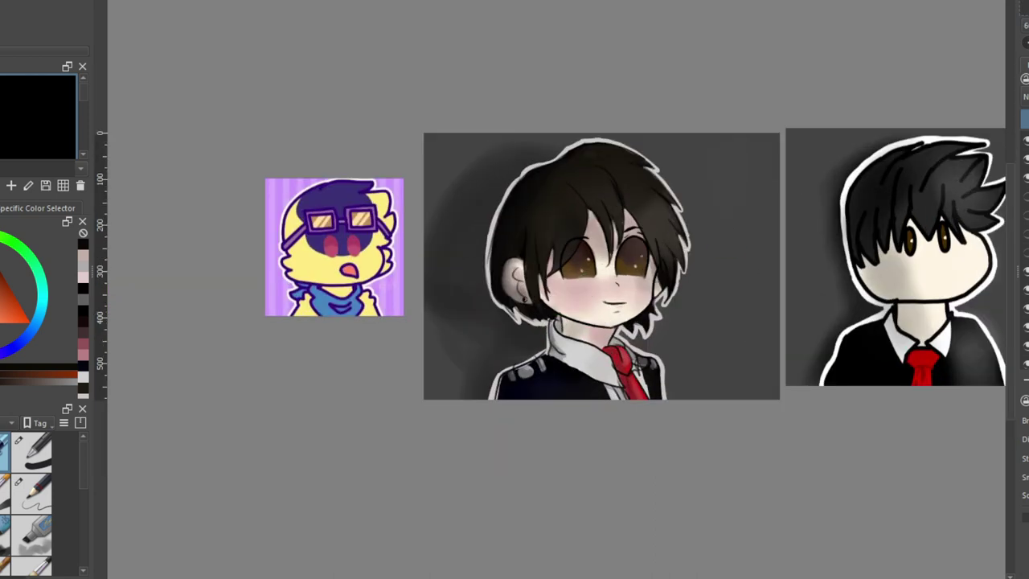
{"action": "key", "text": "m"}
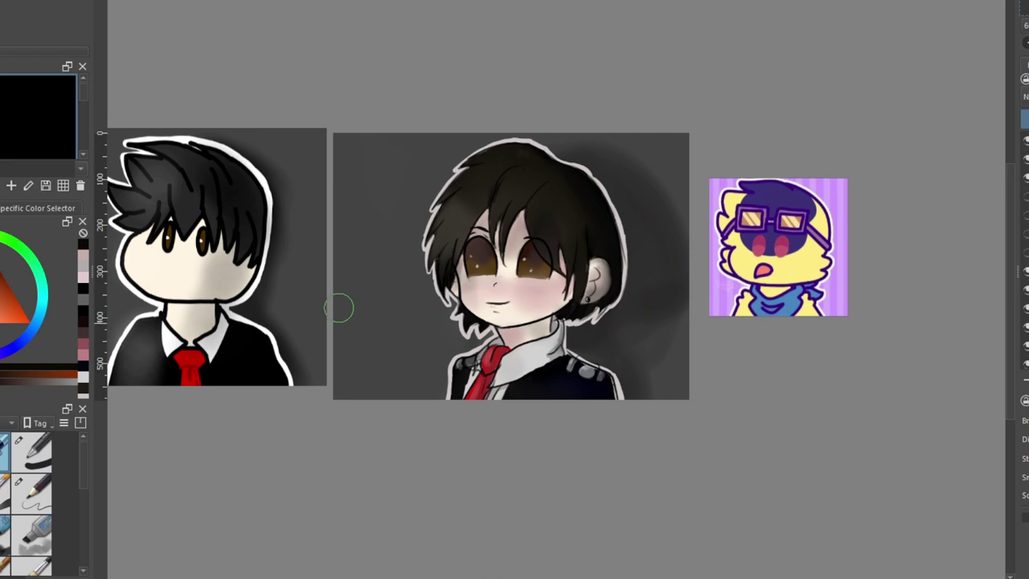
{"action": "scroll", "coordinate": [347, 300], "scroll_direction": "up", "scroll_amount": 1}
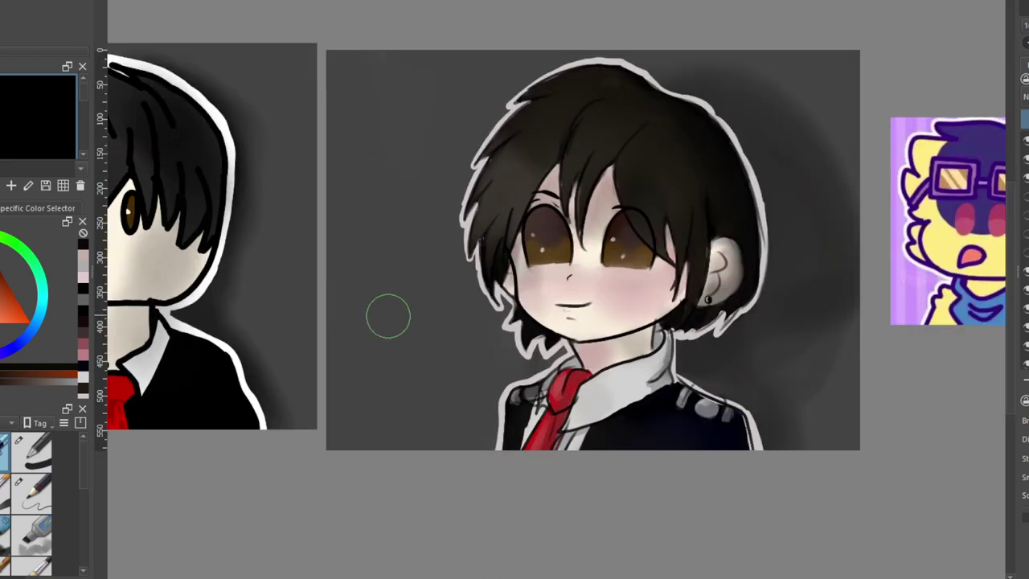
{"action": "scroll", "coordinate": [389, 317], "scroll_direction": "down", "scroll_amount": 1}
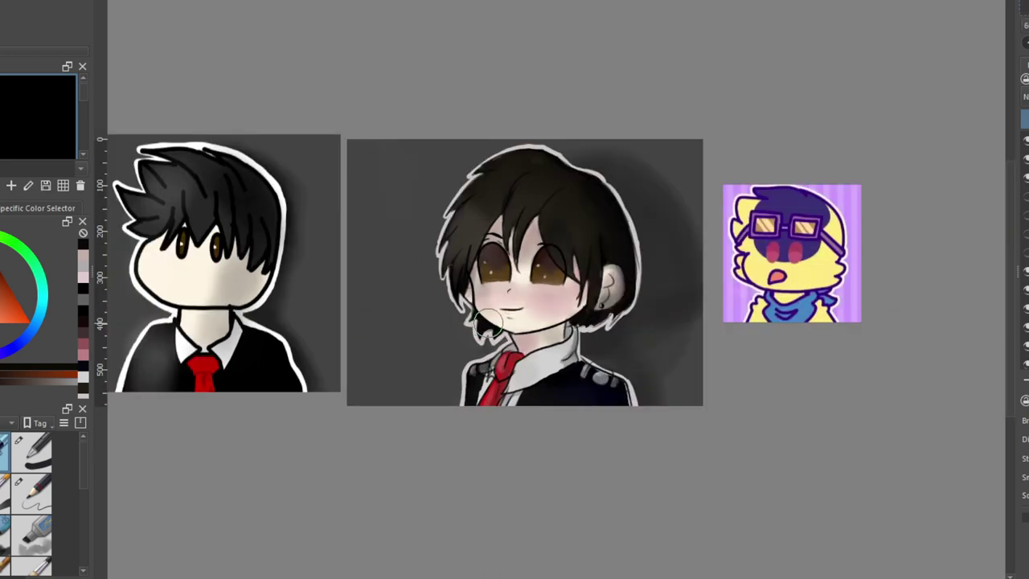